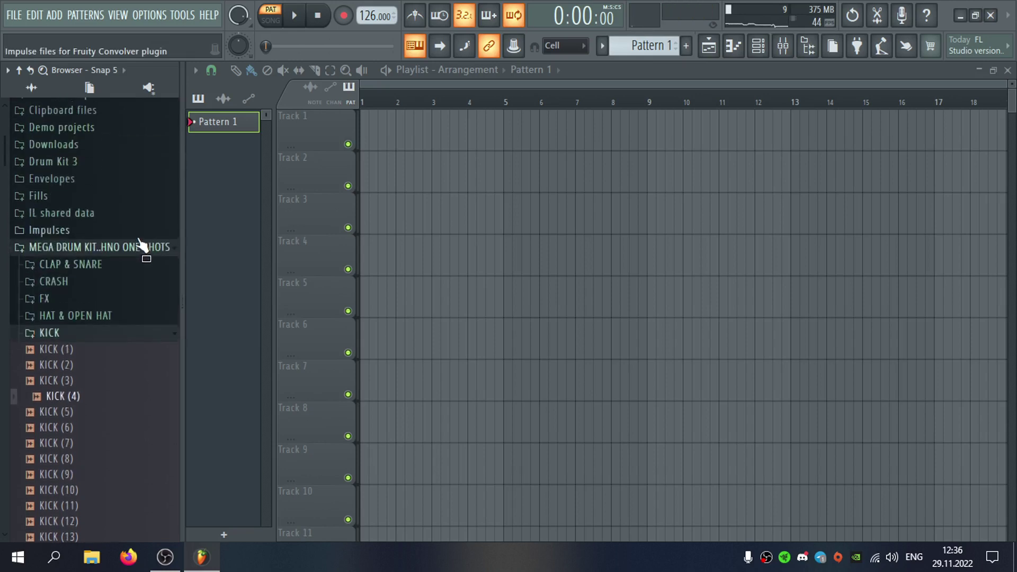
Browse to the KICK folder inside the Minimal-Techno Drum Kit One-Shot pack.
{"action": "left_click", "coordinate": [133, 255]}
{"action": "left_click", "coordinate": [150, 289]}
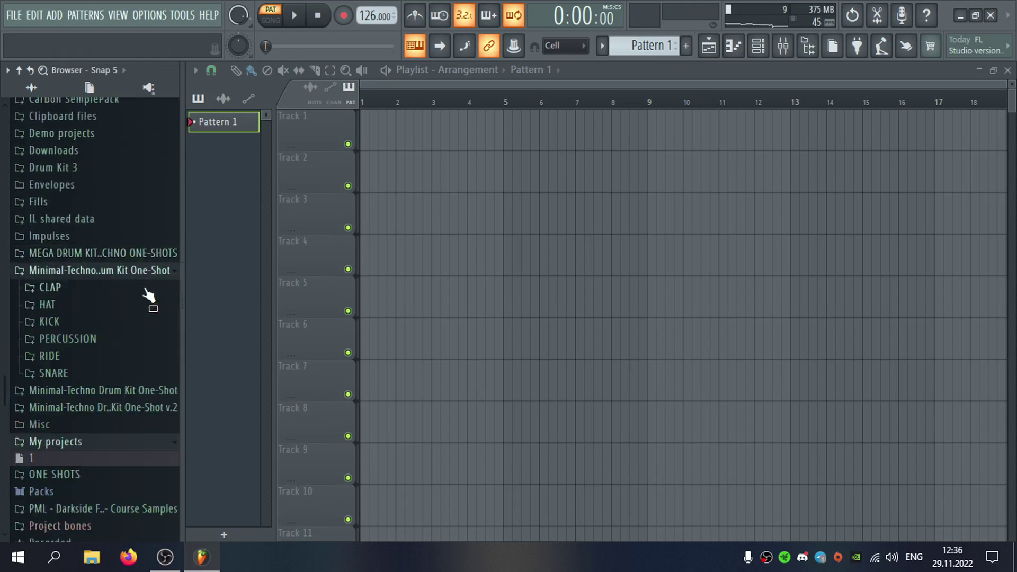
{"action": "left_click", "coordinate": [134, 321]}
Audition kick samples in the G, F and F# keys to find a suitable one.
{"action": "left_click", "coordinate": [135, 354]}
{"action": "left_click", "coordinate": [139, 380]}
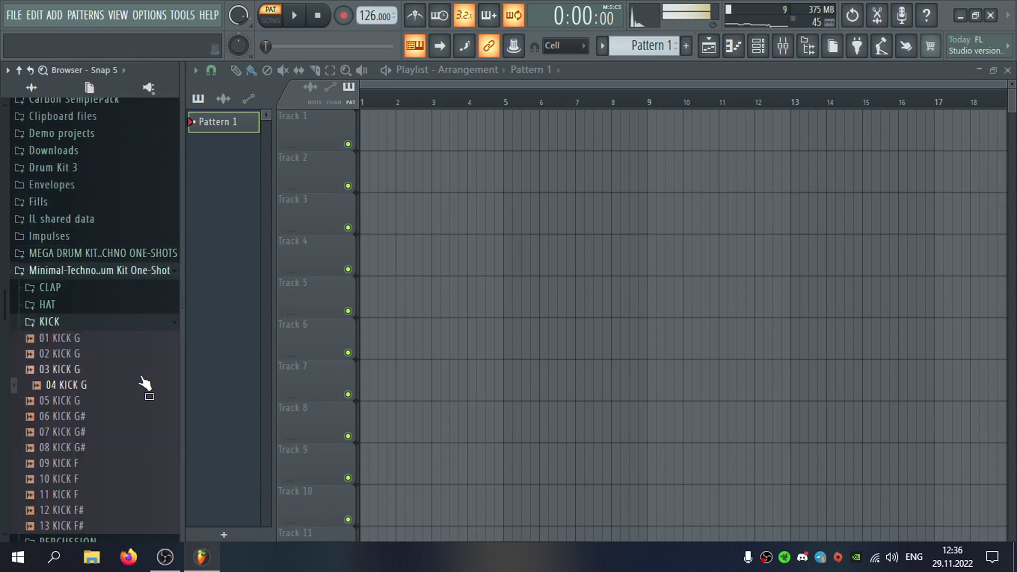
{"action": "scroll", "coordinate": [148, 339], "scroll_direction": "down", "scroll_amount": 3}
{"action": "left_click", "coordinate": [136, 312]}
{"action": "left_click", "coordinate": [131, 378]}
{"action": "left_click", "coordinate": [113, 261]}
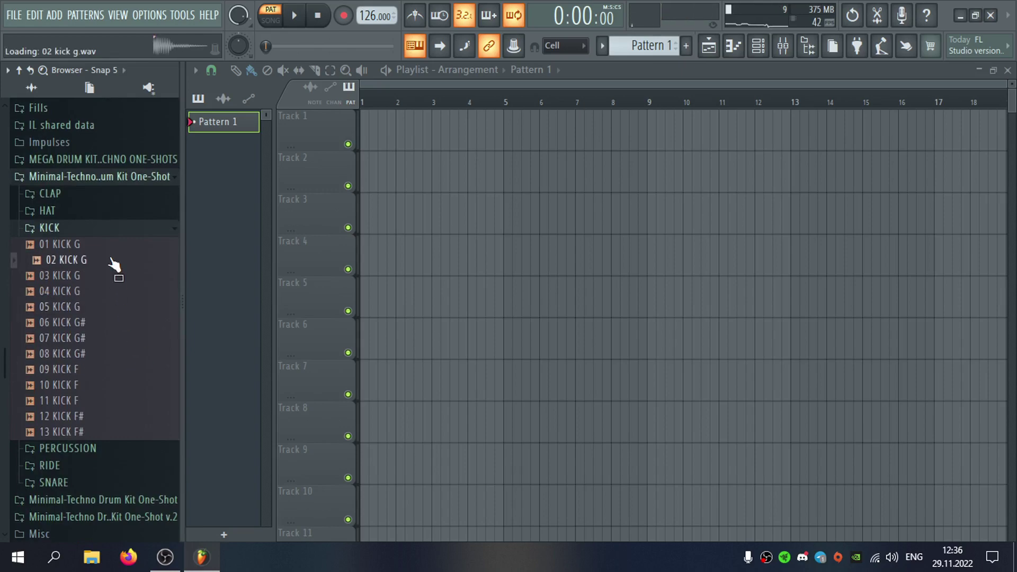
{"action": "left_click", "coordinate": [106, 371]}
{"action": "left_click", "coordinate": [110, 400]}
{"action": "left_click", "coordinate": [112, 386]}
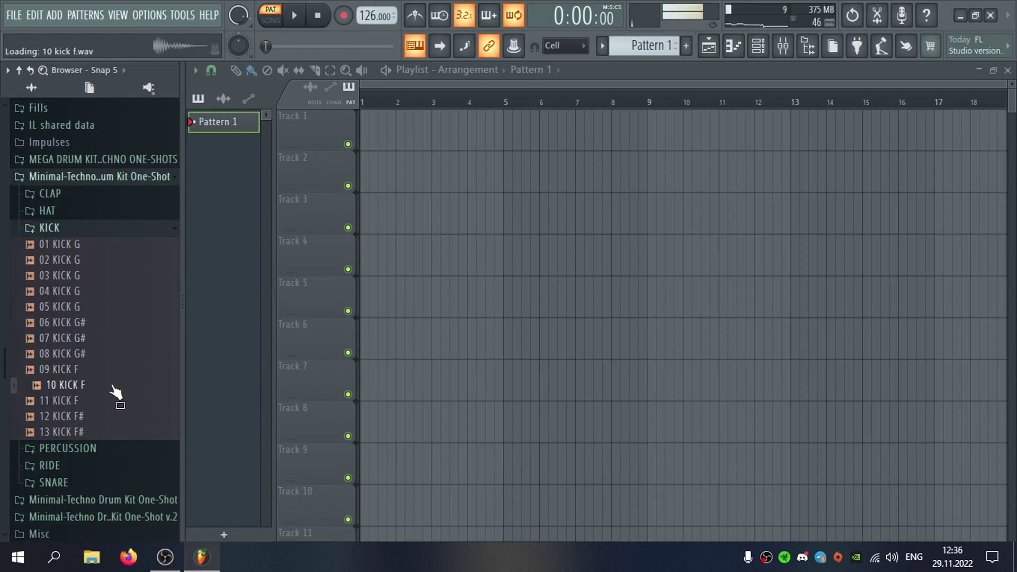
{"action": "left_click", "coordinate": [121, 417]}
{"action": "left_click", "coordinate": [122, 433]}
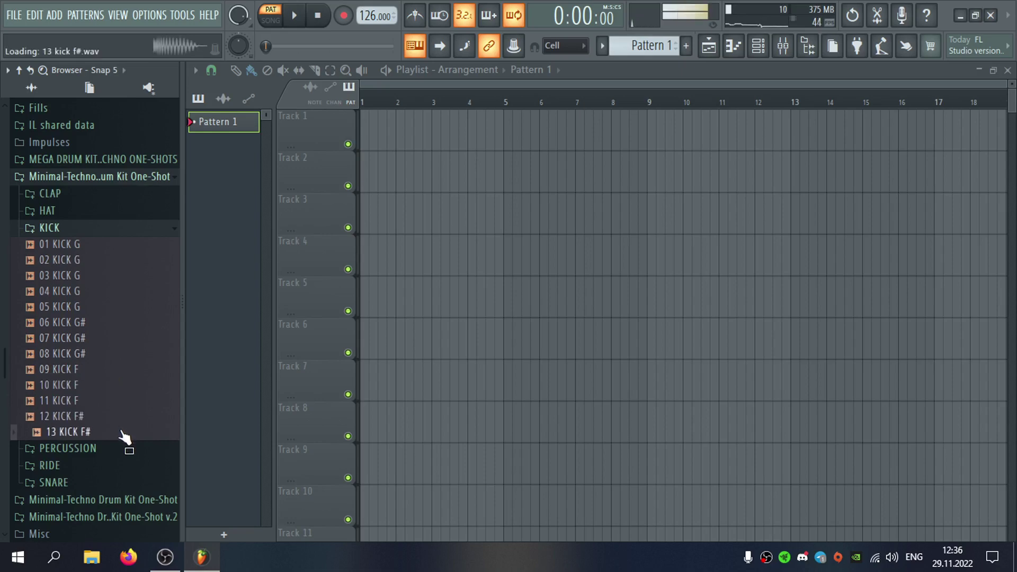
{"action": "left_click", "coordinate": [124, 425]}
Place the 12 KICK F# sample on all four beats of bar 1 on Track 1 and loop that bar.
{"action": "mouse_move", "coordinate": [121, 420]}
{"action": "left_mouse_down"}
{"action": "mouse_move", "coordinate": [370, 130]}
{"action": "mouse_move", "coordinate": [394, 129]}
{"action": "left_mouse_up"}
{"action": "scroll", "coordinate": [348, 198], "scroll_direction": "up", "scroll_amount": 1}
{"action": "scroll", "coordinate": [349, 204], "scroll_direction": "up", "scroll_amount": 3}
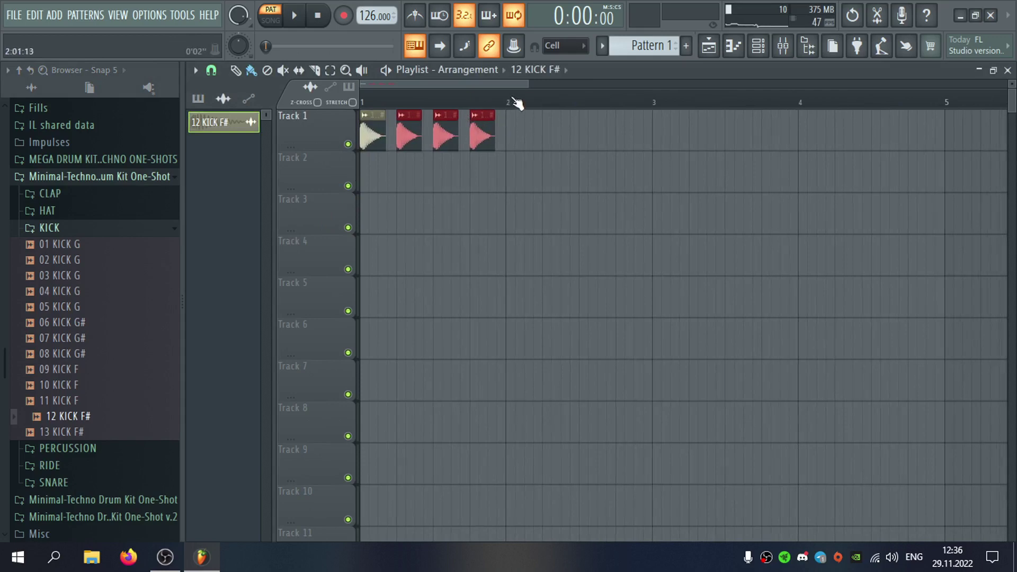
{"action": "left_click_drag", "start_coordinate": [514, 103], "coordinate": [363, 103]}
Route the 12 KICK F# sample to mixer track 6 and lower that track's fader.
{"action": "double_click", "coordinate": [483, 132]}
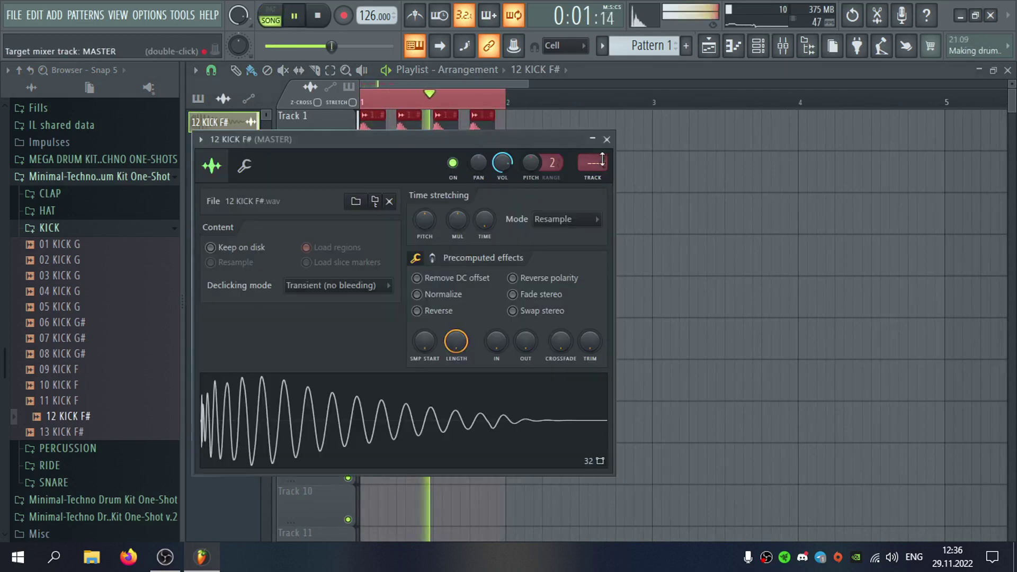
{"action": "double_click", "coordinate": [593, 165]}
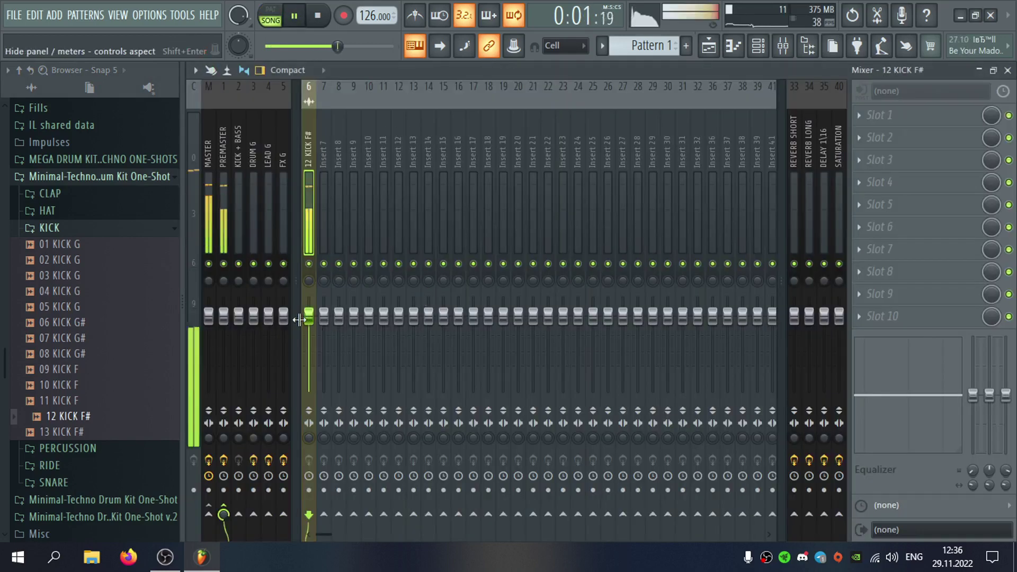
{"action": "left_click_drag", "start_coordinate": [309, 344], "coordinate": [309, 347]}
Rename the kick's mixer track as KICK F#.
{"action": "key", "text": "F2"}
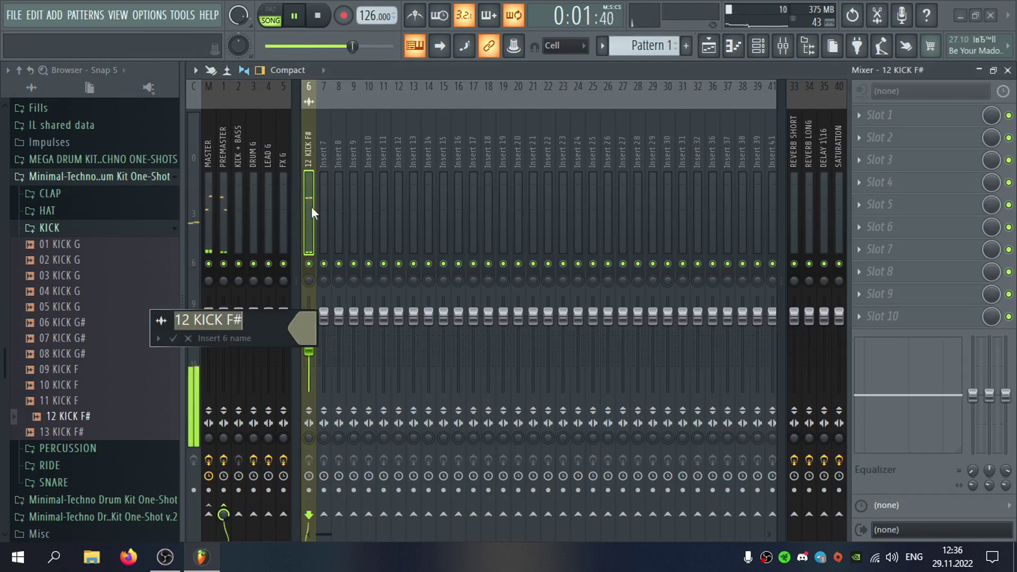
{"action": "left_click_drag", "start_coordinate": [264, 322], "coordinate": [160, 326]}
{"action": "left_click", "coordinate": [254, 322]}
{"action": "key", "text": "Return"}
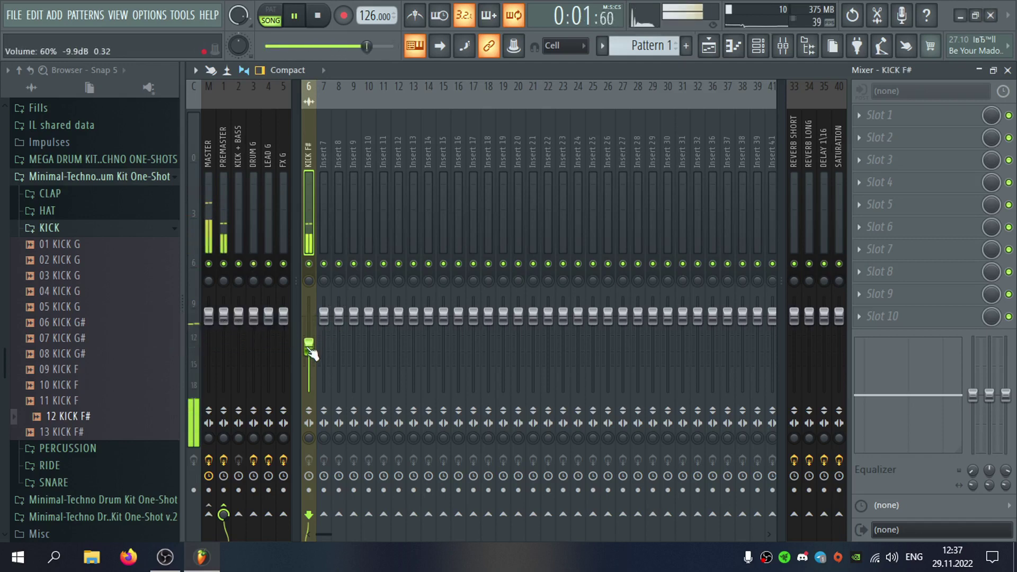
Fine-tune the KICK F# mixer fader to -10.7 dB and stop playback.
{"action": "left_click_drag", "start_coordinate": [309, 348], "coordinate": [309, 349]}
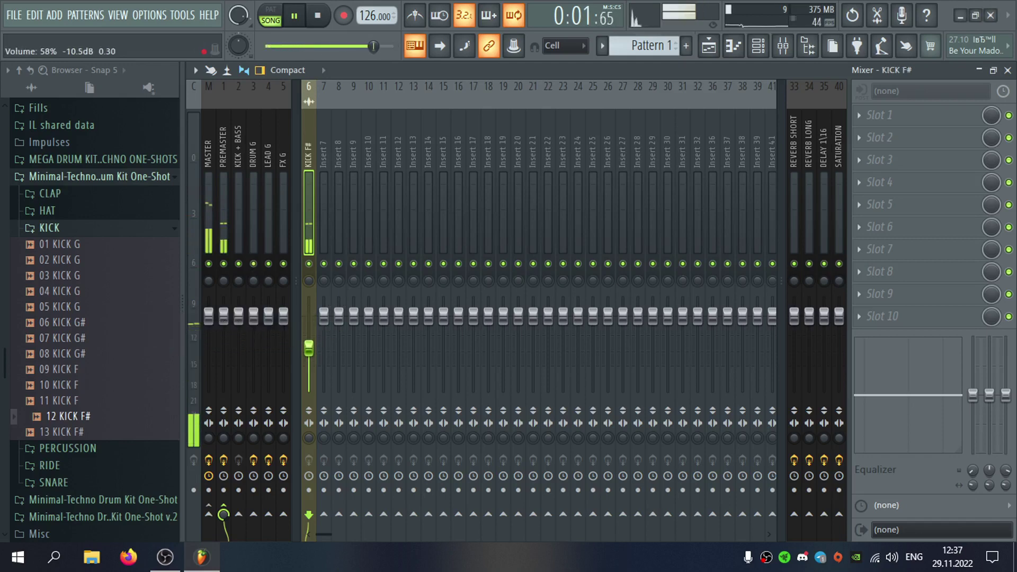
{"action": "left_click_drag", "start_coordinate": [310, 348], "coordinate": [309, 349]}
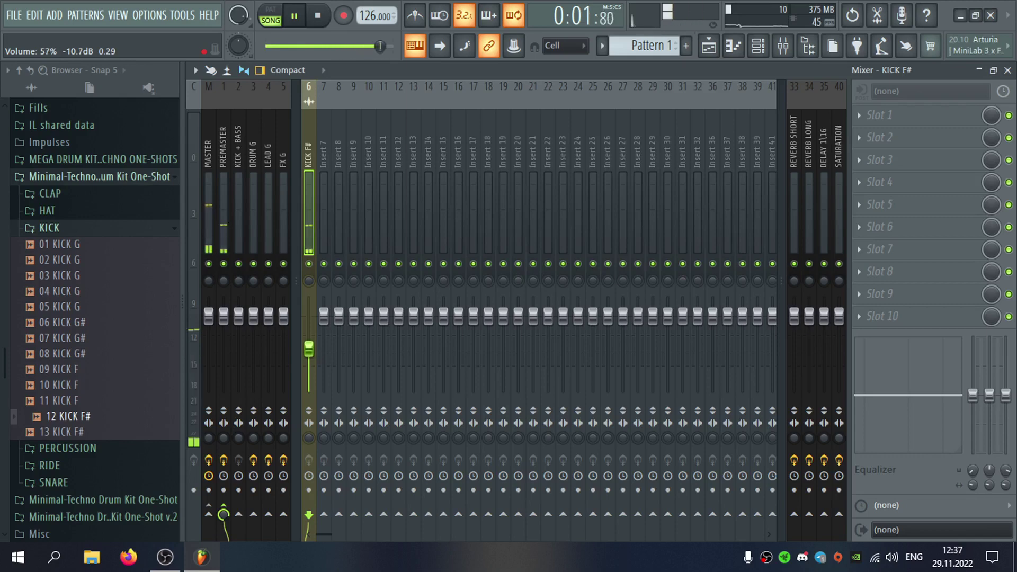
{"action": "left_click", "coordinate": [1008, 70]}
{"action": "left_click", "coordinate": [607, 139]}
{"action": "key", "text": "space"}
Place Pattern 1 across bar 1 on Track 2 and open its channel rack.
{"action": "left_click", "coordinate": [643, 46]}
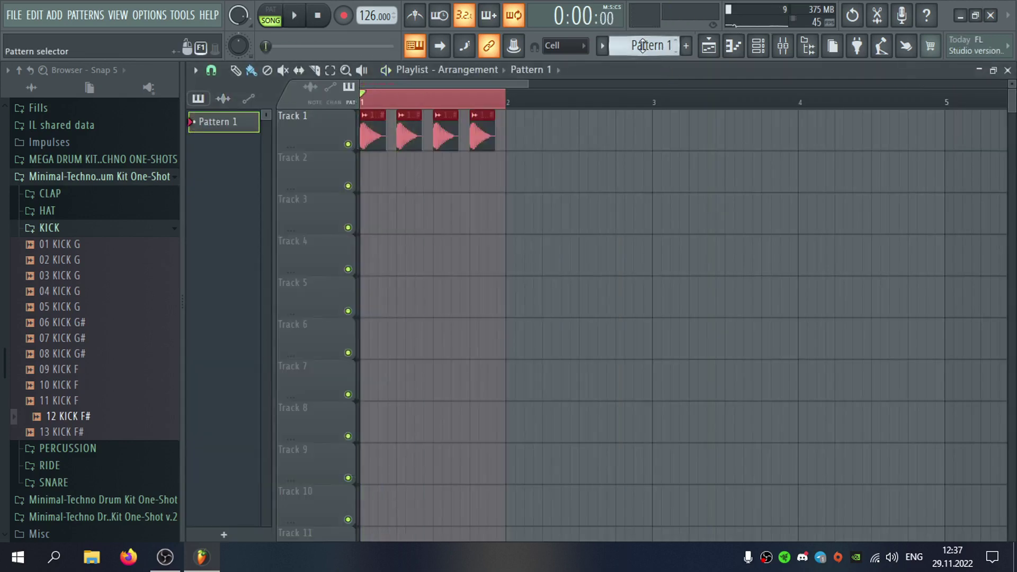
{"action": "left_click_drag", "start_coordinate": [423, 173], "coordinate": [372, 172]}
{"action": "double_click", "coordinate": [408, 173]}
Insert a Sylenth1 instrument channel into the channel rack.
{"action": "right_click", "coordinate": [448, 207]}
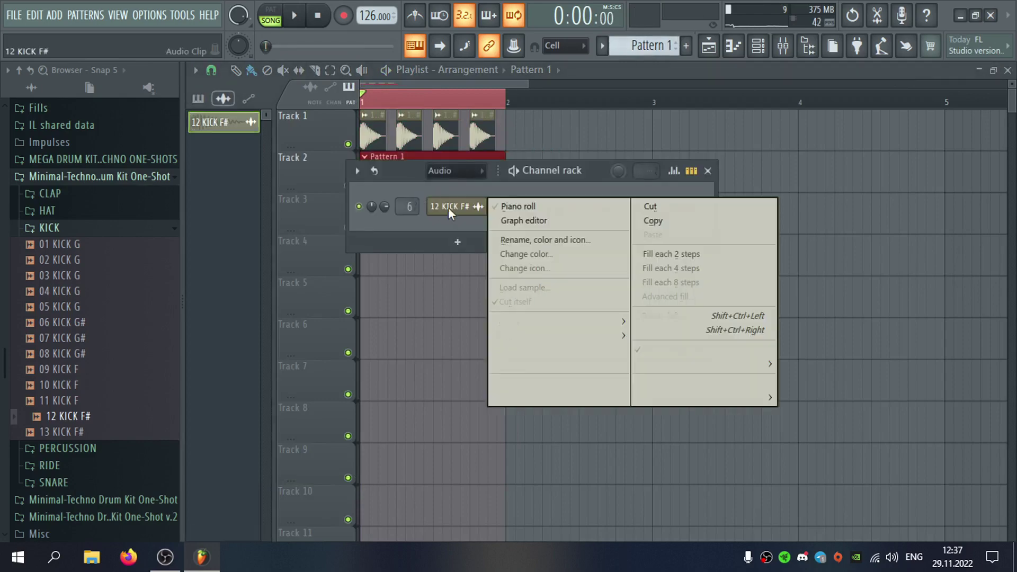
{"action": "mouse_move", "coordinate": [509, 318]}
{"action": "left_click", "coordinate": [919, 202]}
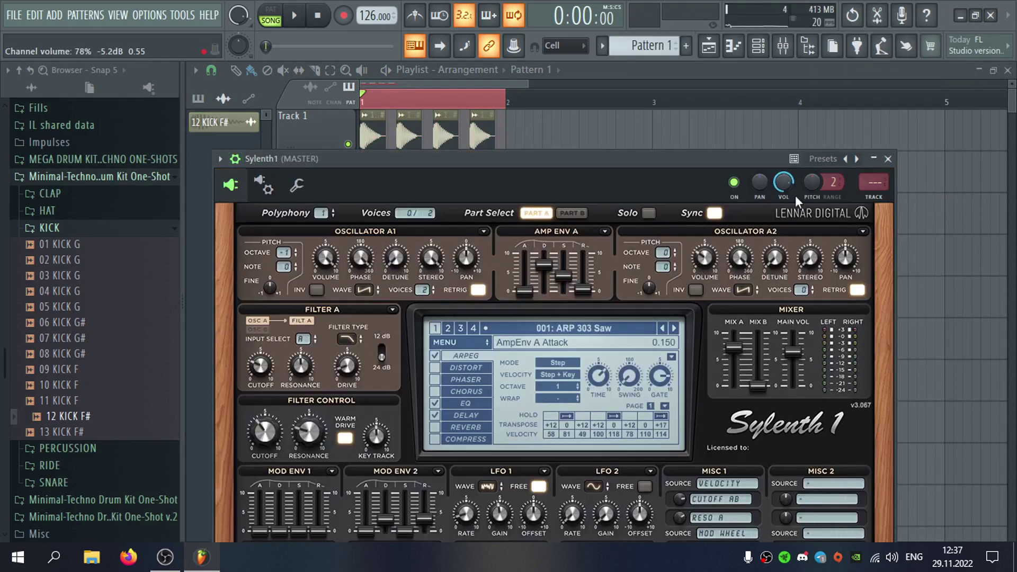
Assign Sylenth1 to mixer track 7 under the name SUB BASS and lower its fader.
{"action": "left_click", "coordinate": [878, 199]}
{"action": "key", "text": "F2"}
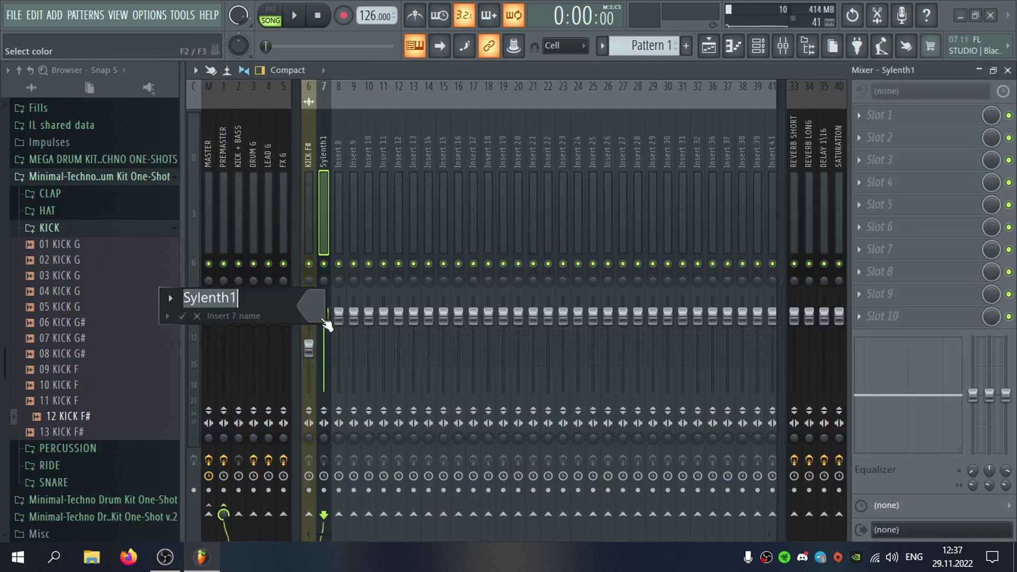
{"action": "type", "text": "SUBBASS"}
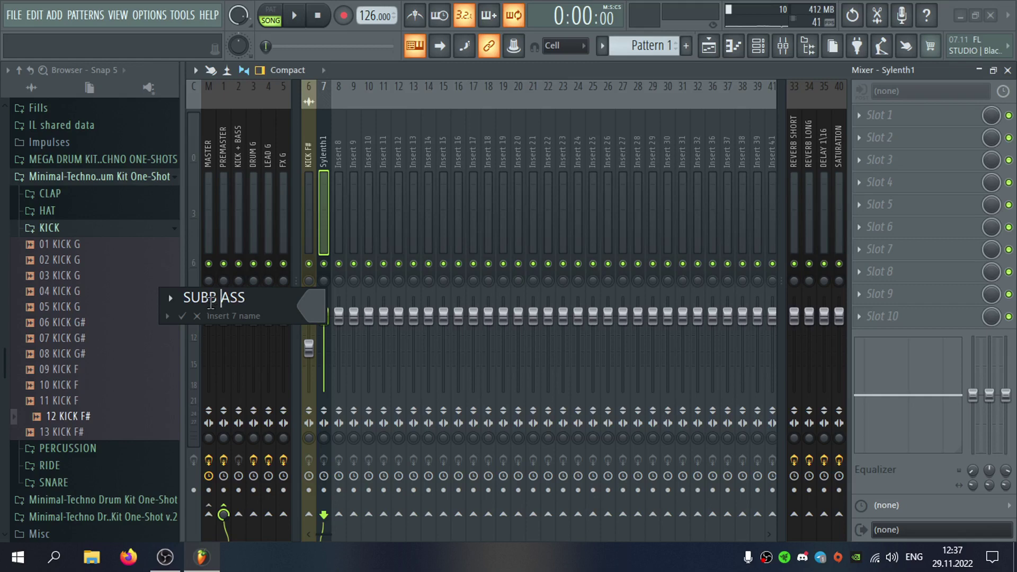
{"action": "key", "text": "Return"}
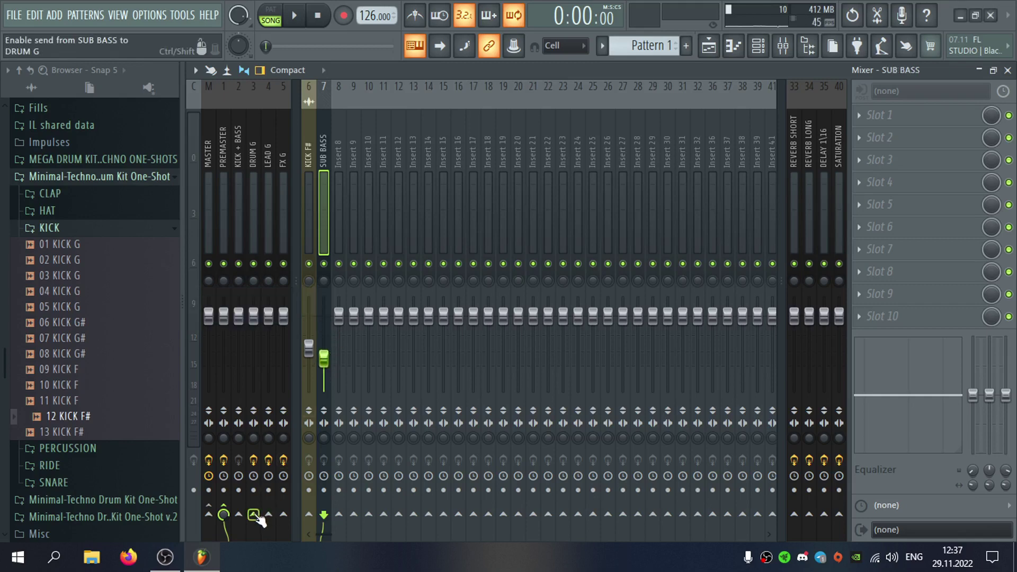
Route the KICK F# and SUB BASS tracks to the KICK + BASS group and close the mixer.
{"action": "left_click", "coordinate": [312, 218]}
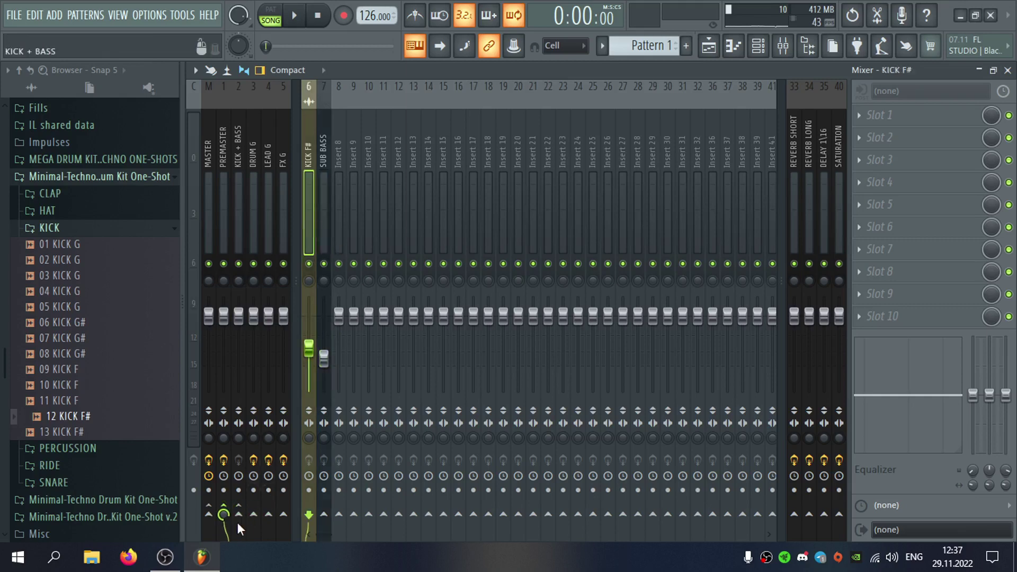
{"action": "left_click", "coordinate": [326, 235]}
{"action": "left_click", "coordinate": [1007, 71]}
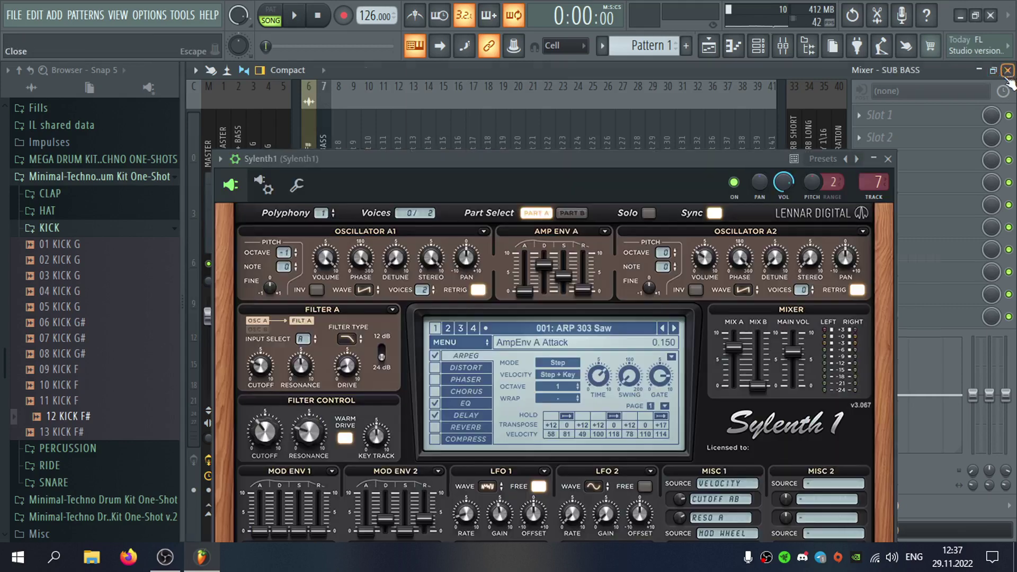
Load the ART55 Sylenth Sound Banks bank in Sylenth1 and choose the preset 003: BASS 3.
{"action": "left_click", "coordinate": [466, 343]}
{"action": "mouse_move", "coordinate": [492, 364]}
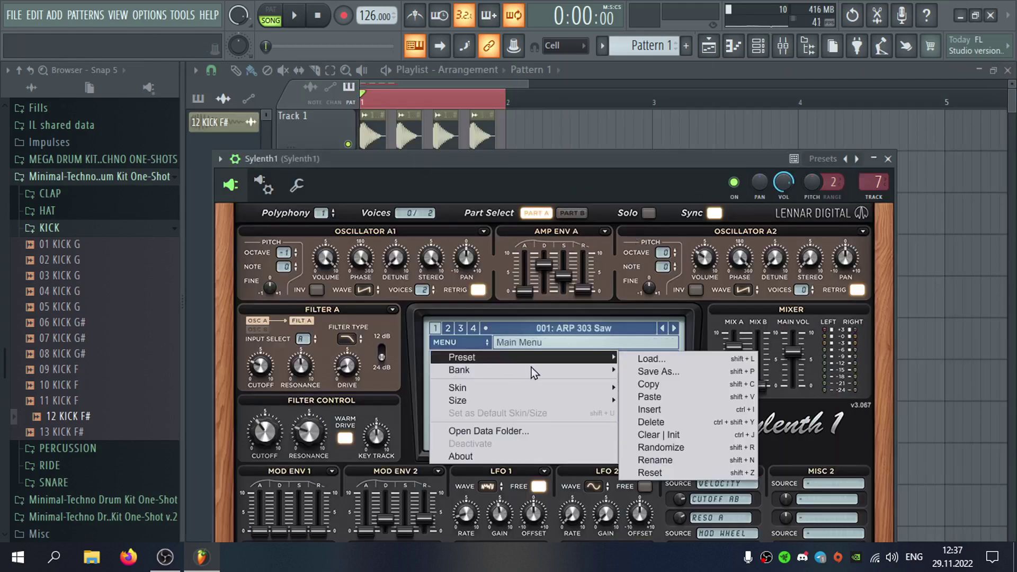
{"action": "mouse_move", "coordinate": [575, 371]}
{"action": "mouse_move", "coordinate": [654, 372]}
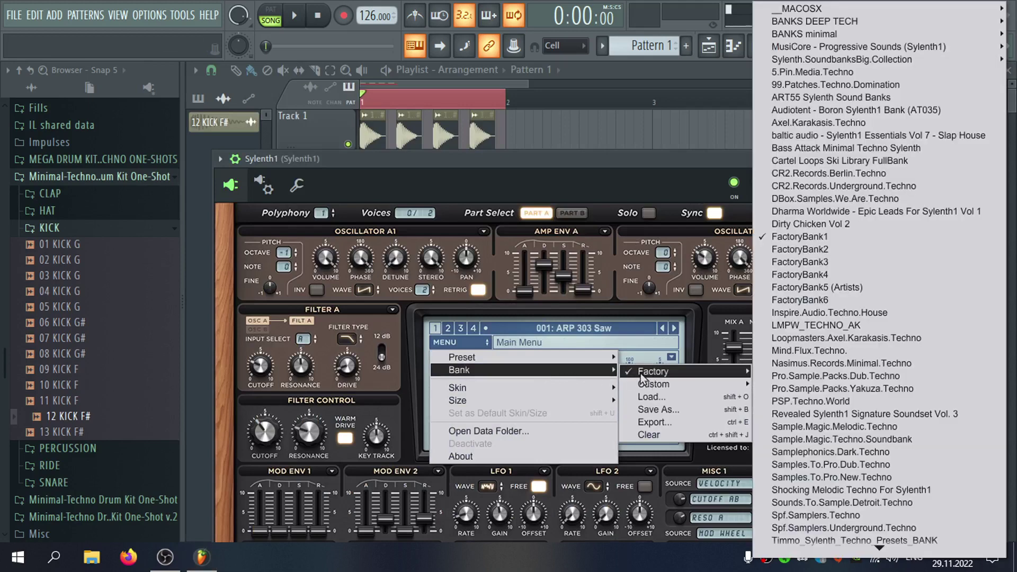
{"action": "left_click", "coordinate": [841, 97]}
{"action": "left_click", "coordinate": [579, 231]}
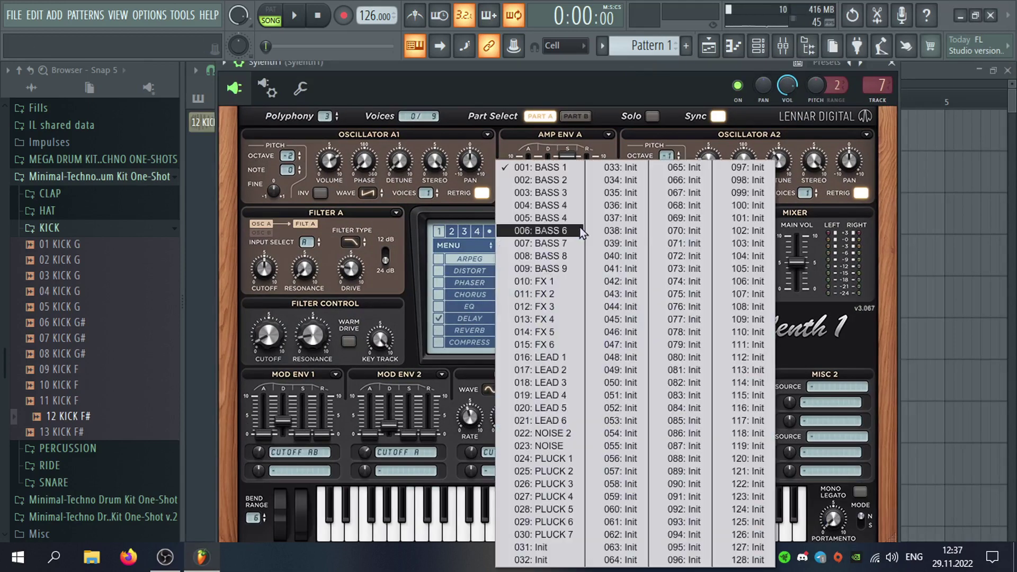
{"action": "left_click", "coordinate": [561, 193]}
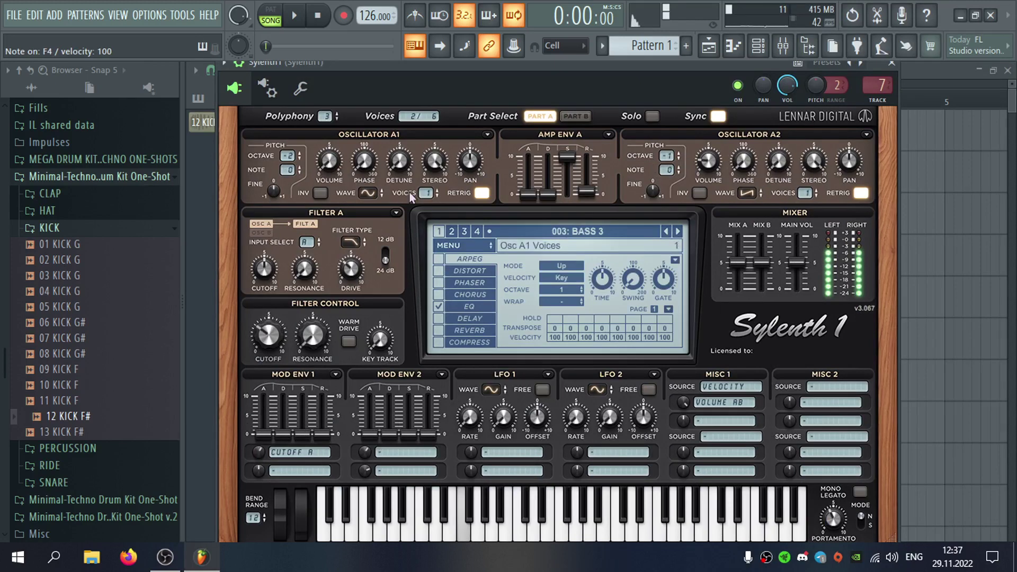
Switch oscillator A1 to a sawtooth wave and test the sound with a note.
{"action": "left_click", "coordinate": [368, 193]}
{"action": "left_click", "coordinate": [376, 217]}
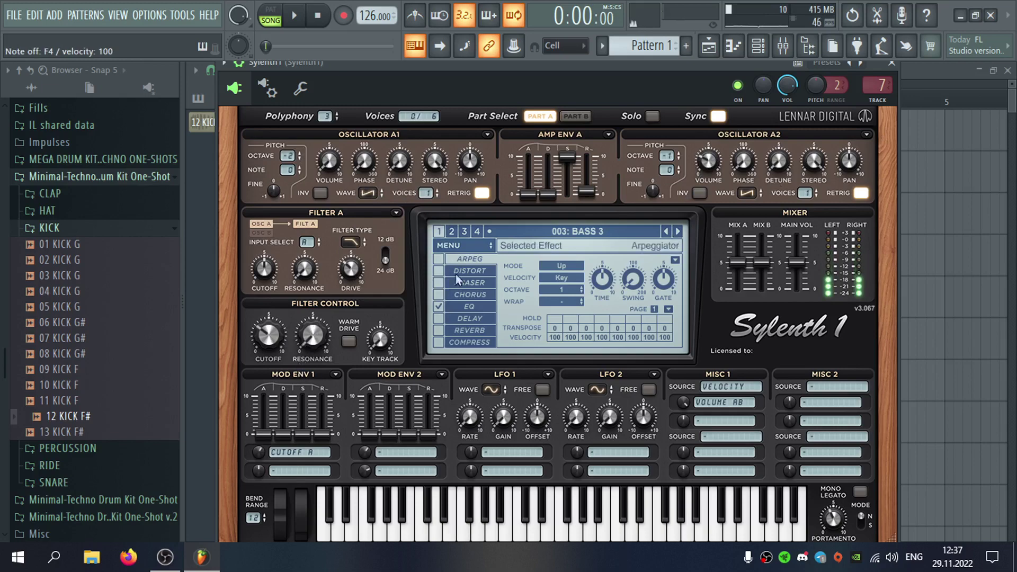
{"action": "key", "text": "c"}
{"action": "left_click", "coordinate": [891, 62]}
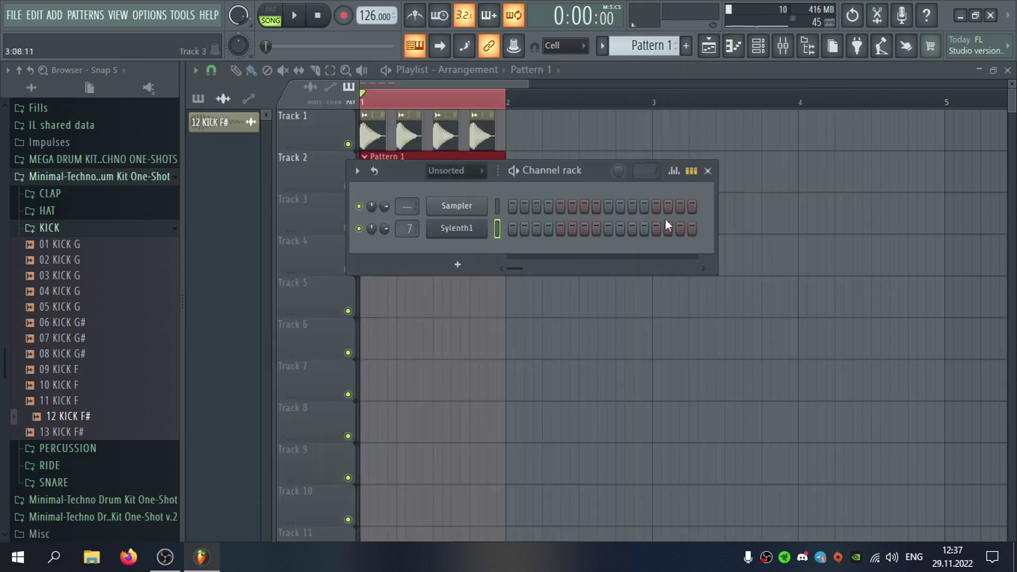
{"action": "right_click", "coordinate": [475, 233]}
{"action": "left_click", "coordinate": [461, 231]}
{"action": "left_click", "coordinate": [461, 231]}
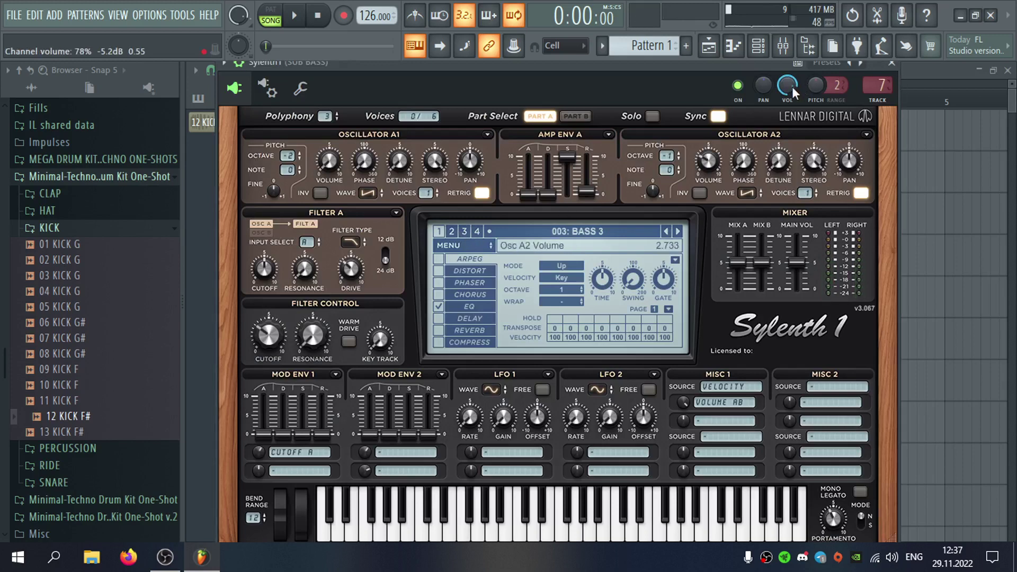
{"action": "left_click", "coordinate": [891, 62]}
Open the Sylenth1 channel's piano roll and set the scale highlighting root note to F#.
{"action": "right_click", "coordinate": [493, 229]}
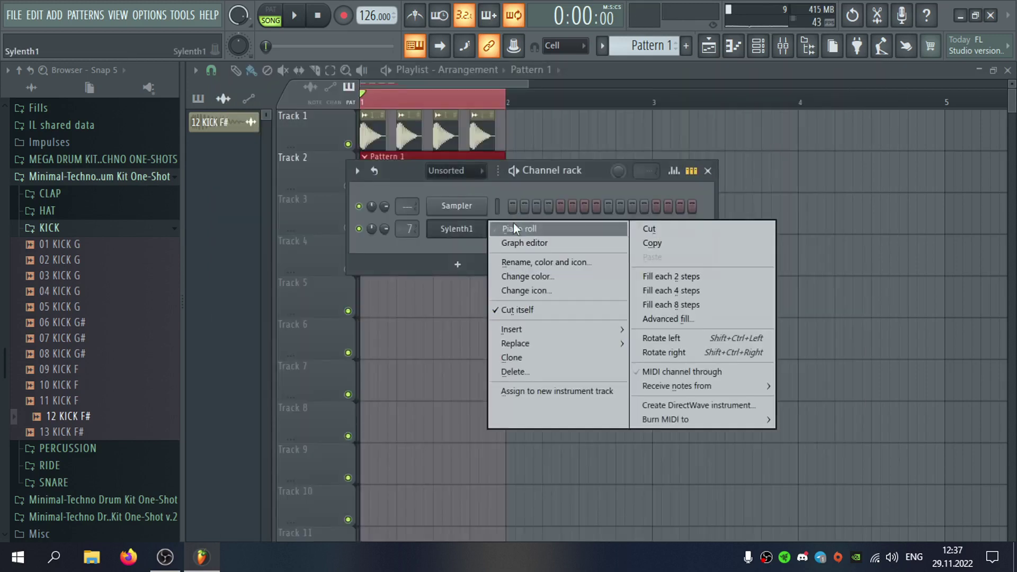
{"action": "left_click", "coordinate": [517, 229]}
{"action": "left_click", "coordinate": [196, 70]}
{"action": "mouse_move", "coordinate": [265, 161]}
{"action": "mouse_move", "coordinate": [331, 174]}
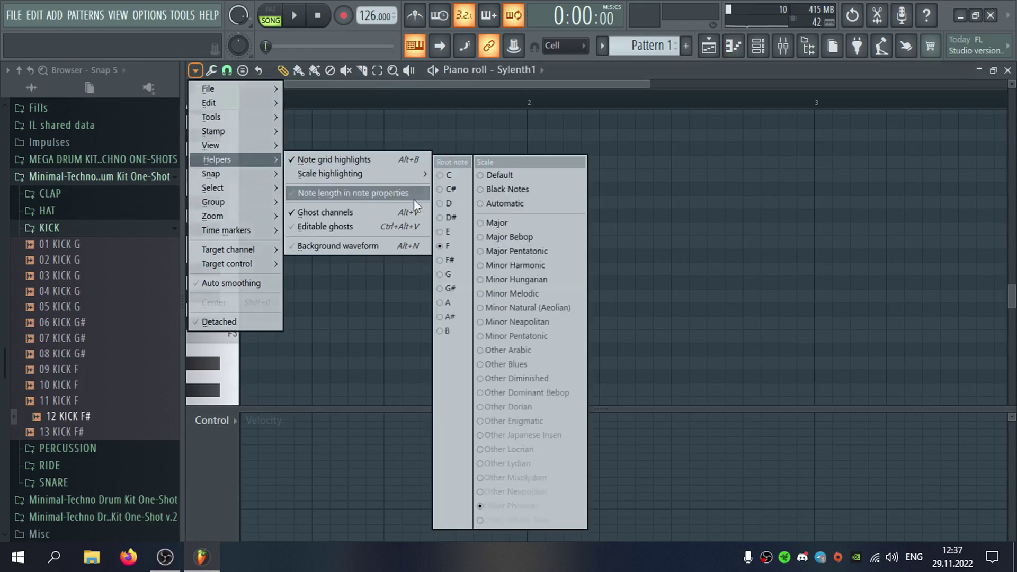
{"action": "left_click", "coordinate": [459, 270]}
Fill bar 1 with four consecutive one-beat F#4 notes and close the piano roll.
{"action": "left_click", "coordinate": [214, 325]}
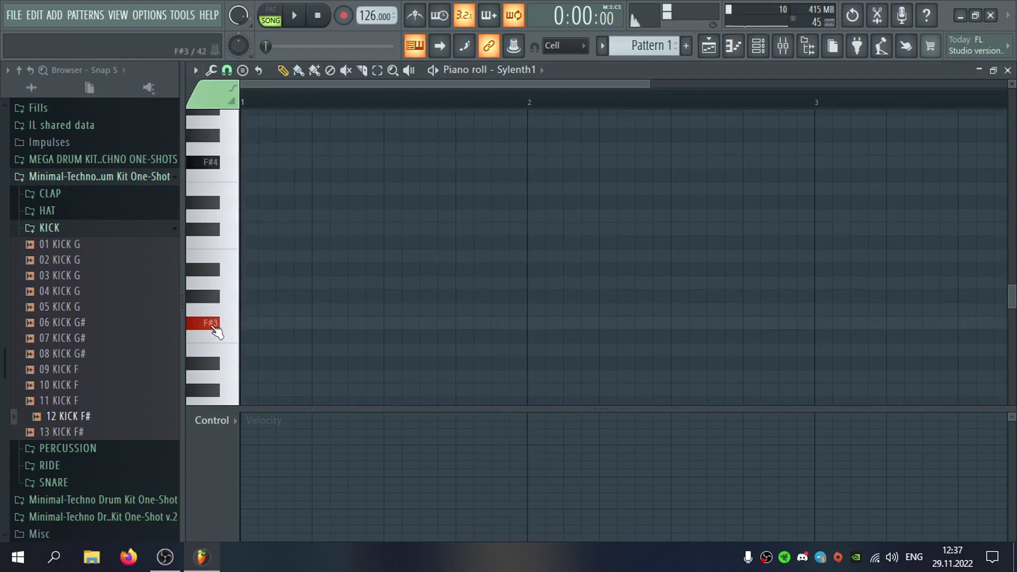
{"action": "scroll", "coordinate": [306, 233], "scroll_direction": "up", "scroll_amount": 2}
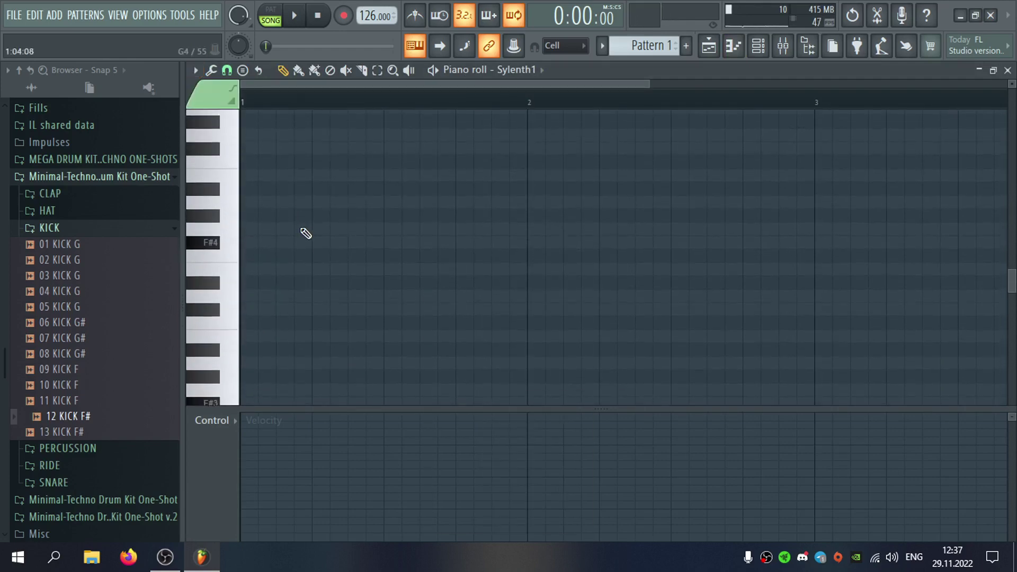
{"action": "scroll", "coordinate": [285, 238], "scroll_direction": "up", "scroll_amount": 1}
{"action": "left_click", "coordinate": [244, 283]}
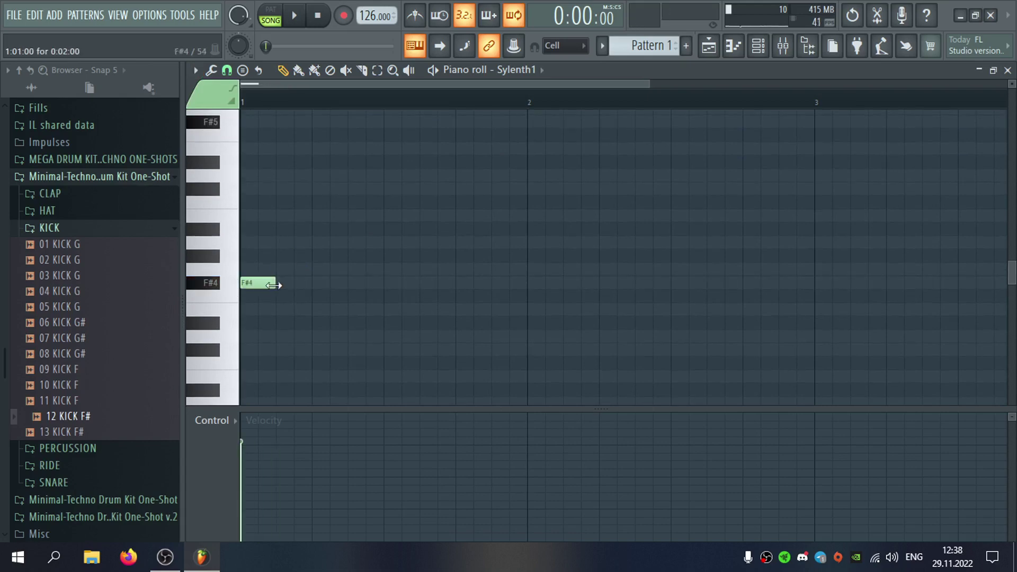
{"action": "left_click", "coordinate": [320, 283]}
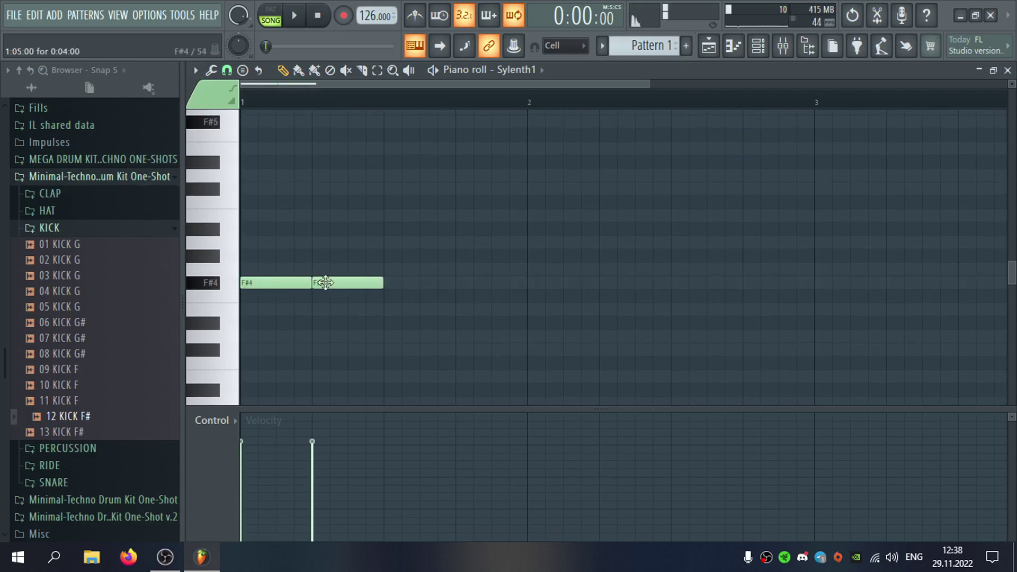
{"action": "left_click", "coordinate": [392, 283]}
{"action": "left_click", "coordinate": [460, 283]}
{"action": "left_click", "coordinate": [1007, 72]}
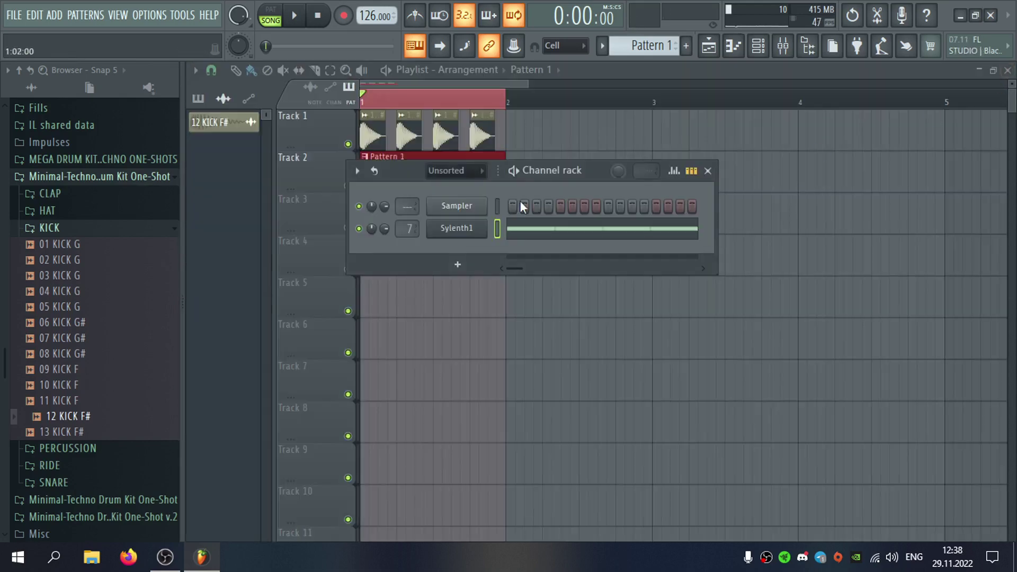
Load VolumeShaper4 into effect slot 10 of the SUB BASS mixer track and apply the fifth Ducking preset curve.
{"action": "double_click", "coordinate": [413, 226]}
{"action": "left_click", "coordinate": [885, 321]}
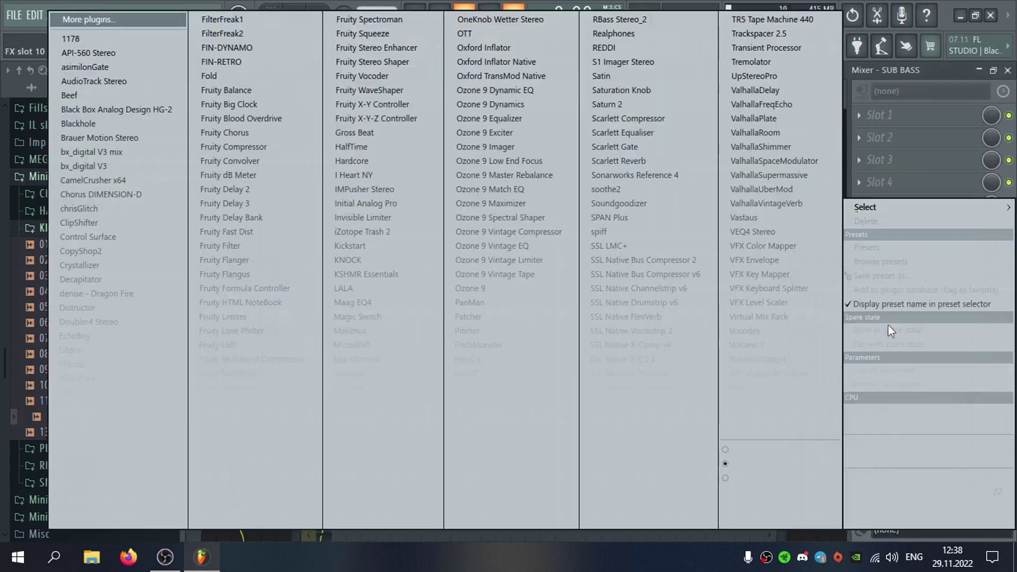
{"action": "left_click", "coordinate": [819, 363]}
{"action": "left_click", "coordinate": [628, 403]}
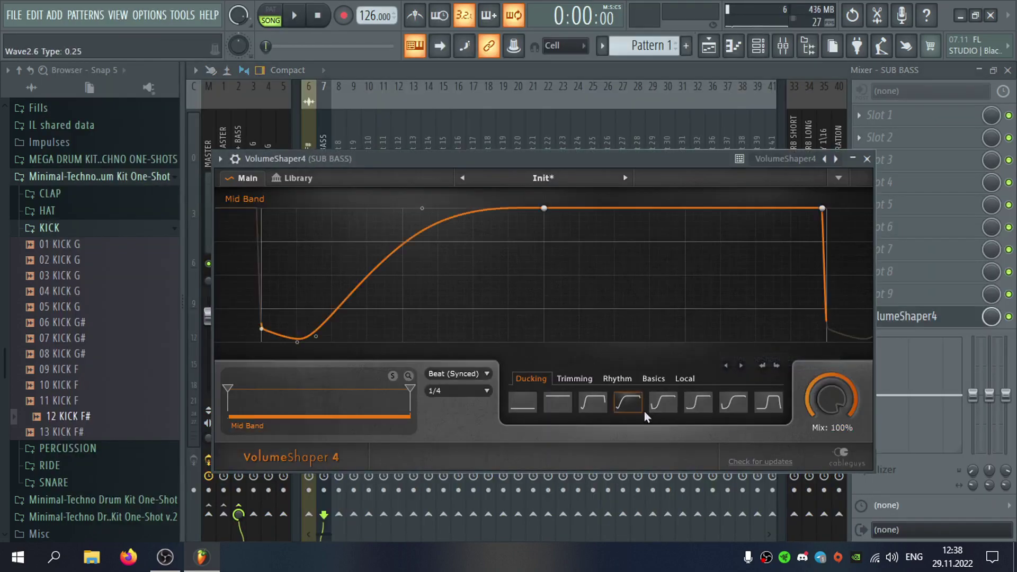
{"action": "left_click", "coordinate": [663, 403]}
{"action": "left_click", "coordinate": [935, 114]}
{"action": "left_click", "coordinate": [933, 78]}
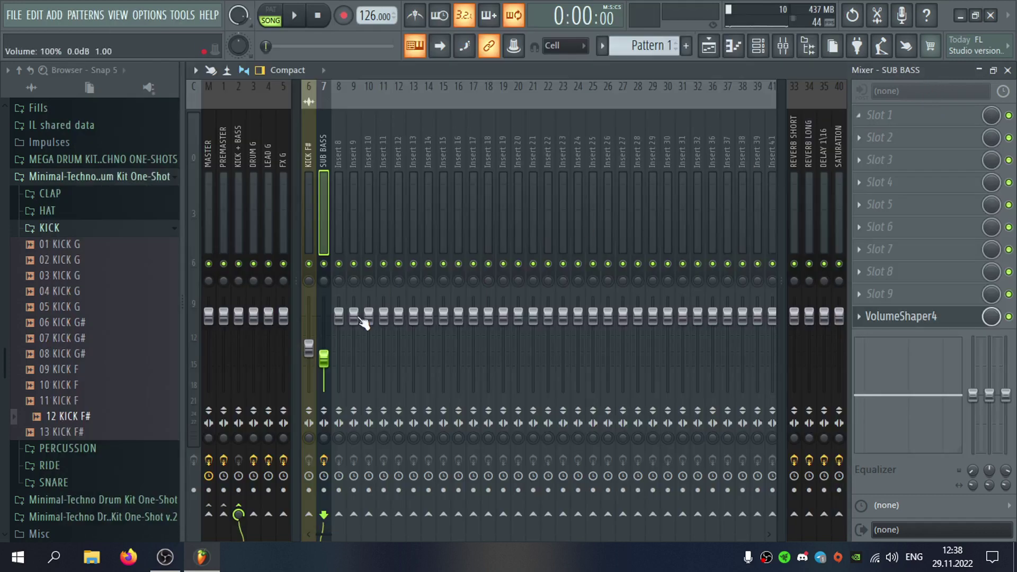
Play the loop, set the SUB BASS fader to about 67% (-8.1 dB), and close the mixer and VolumeShaper4.
{"action": "key", "text": "space"}
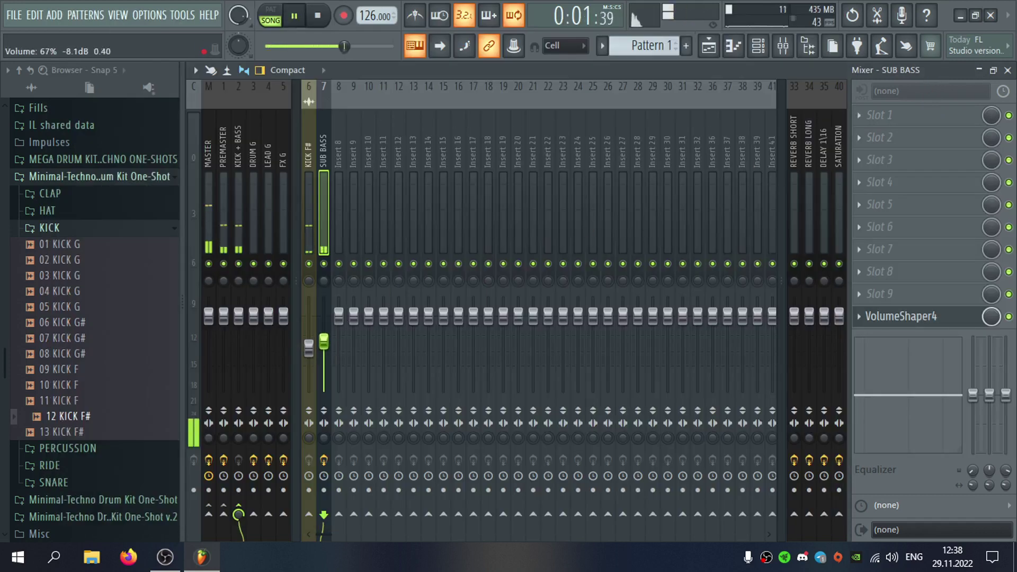
{"action": "left_click", "coordinate": [1008, 70]}
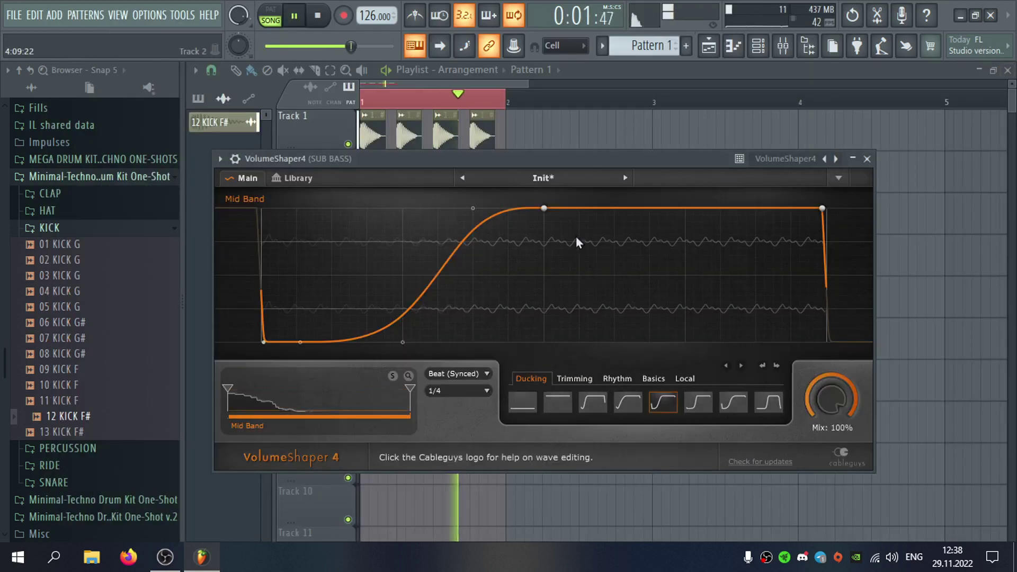
{"action": "left_click", "coordinate": [865, 165]}
In Sylenth1, set oscillator A2's fine pitch to about 0.147 and the filter control cutoff to about 3.03 while listening to the loop.
{"action": "left_click", "coordinate": [456, 228]}
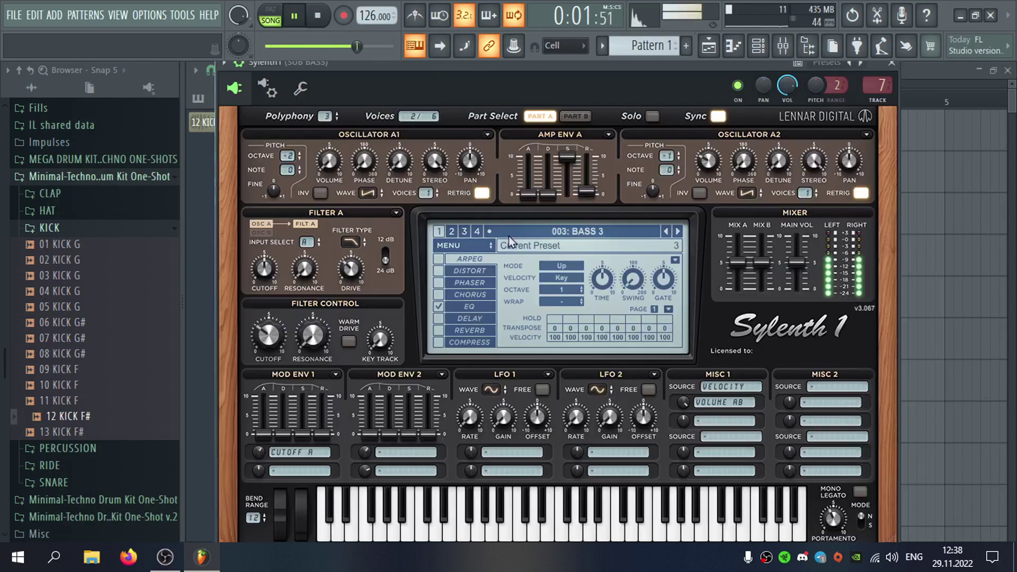
{"action": "left_click_drag", "start_coordinate": [589, 195], "coordinate": [589, 201]}
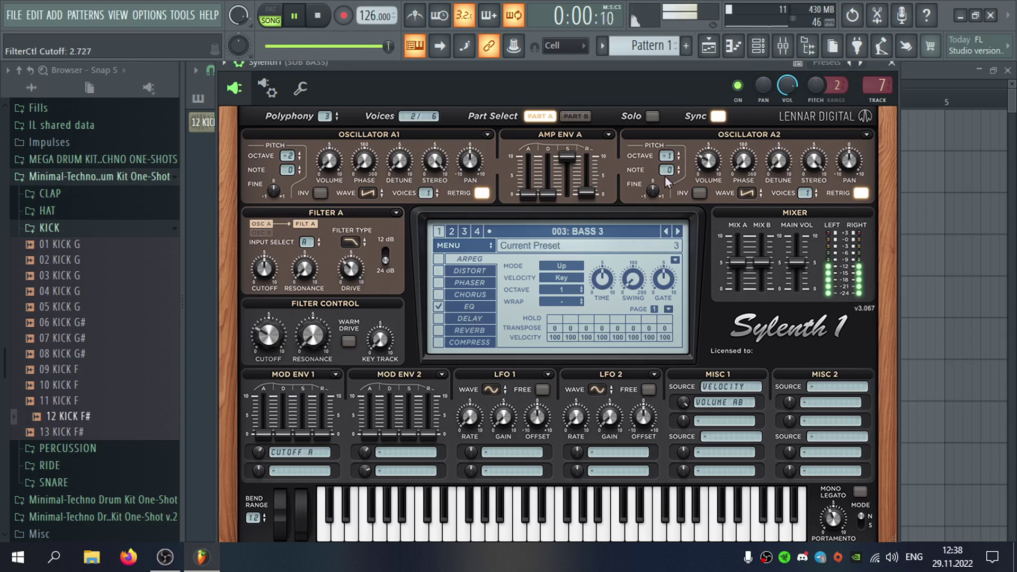
{"action": "left_click_drag", "start_coordinate": [653, 192], "coordinate": [659, 189]}
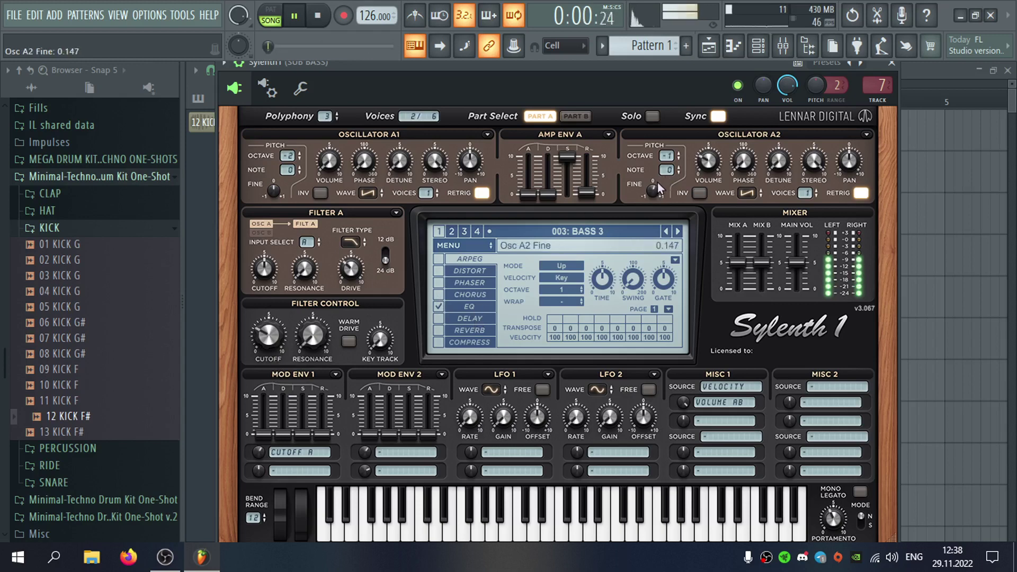
{"action": "left_click_drag", "start_coordinate": [278, 339], "coordinate": [279, 334]}
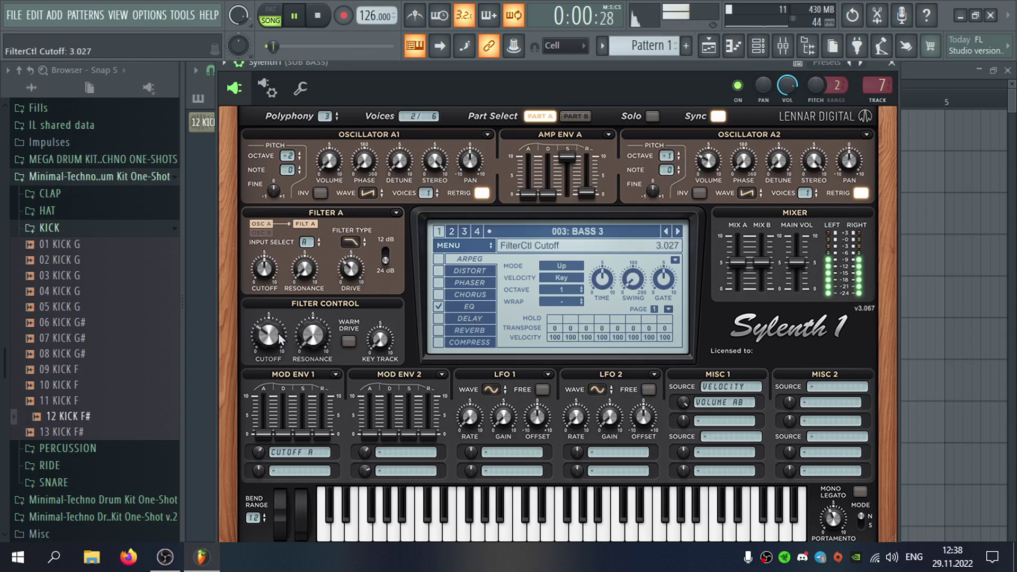
{"action": "left_click_drag", "start_coordinate": [332, 164], "coordinate": [332, 123]}
{"action": "key", "text": "space"}
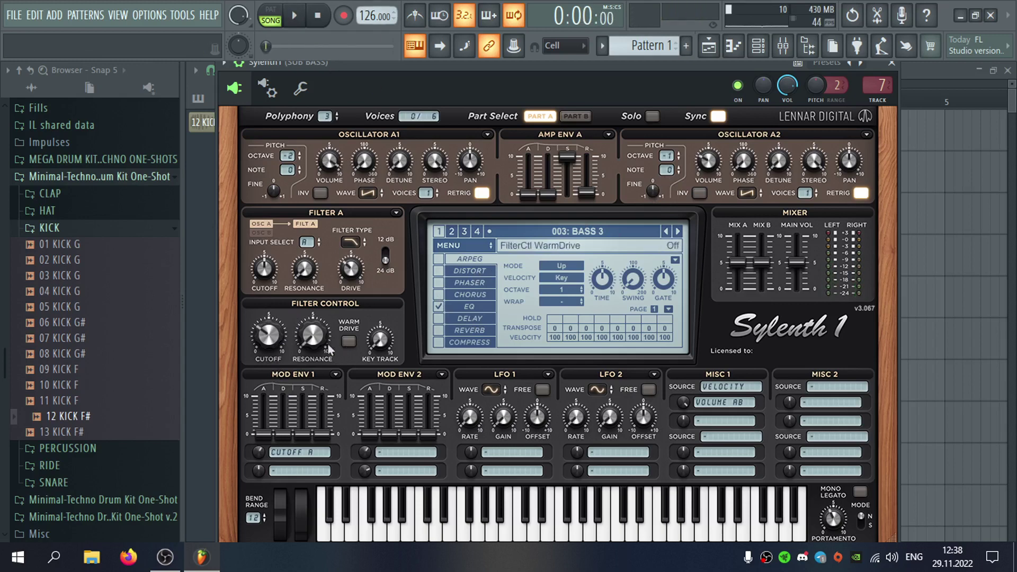
Lower the filter control cutoff to about 2.63 and enable Mono Legato with a portamento time of about 32 ms.
{"action": "key", "text": "space"}
{"action": "left_click_drag", "start_coordinate": [275, 339], "coordinate": [277, 345]}
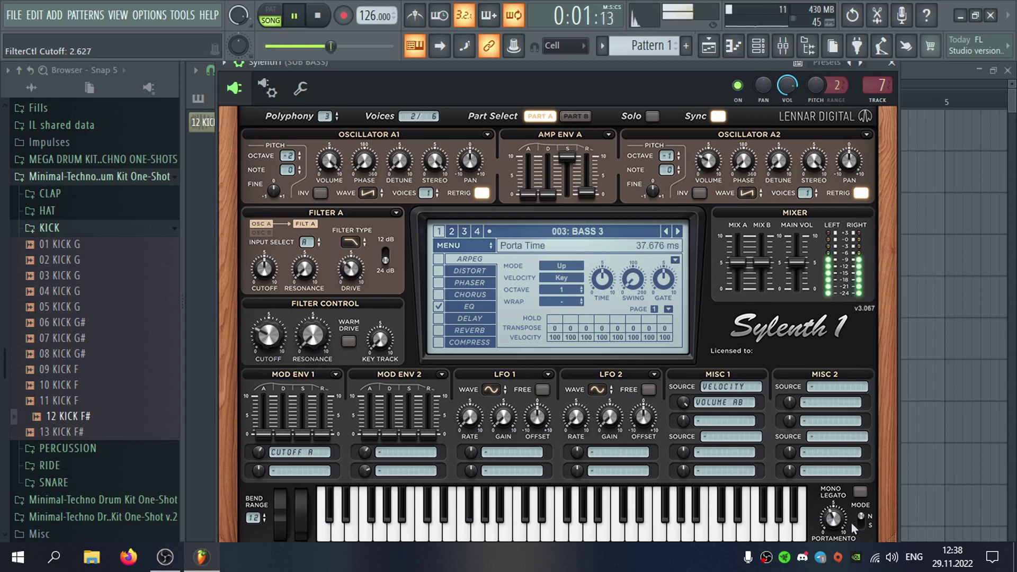
{"action": "left_click_drag", "start_coordinate": [659, 87], "coordinate": [650, 84]}
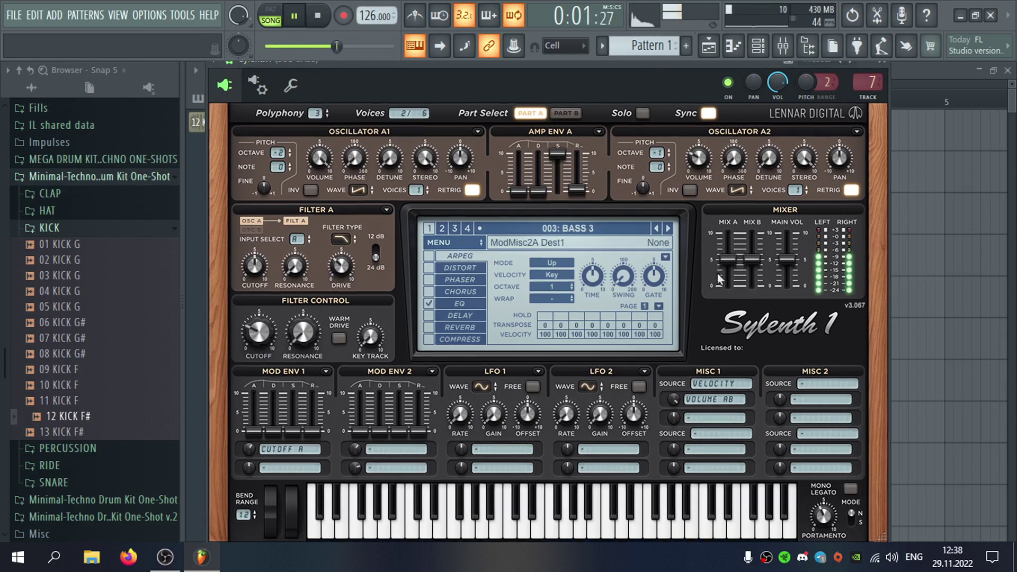
{"action": "key", "text": "space"}
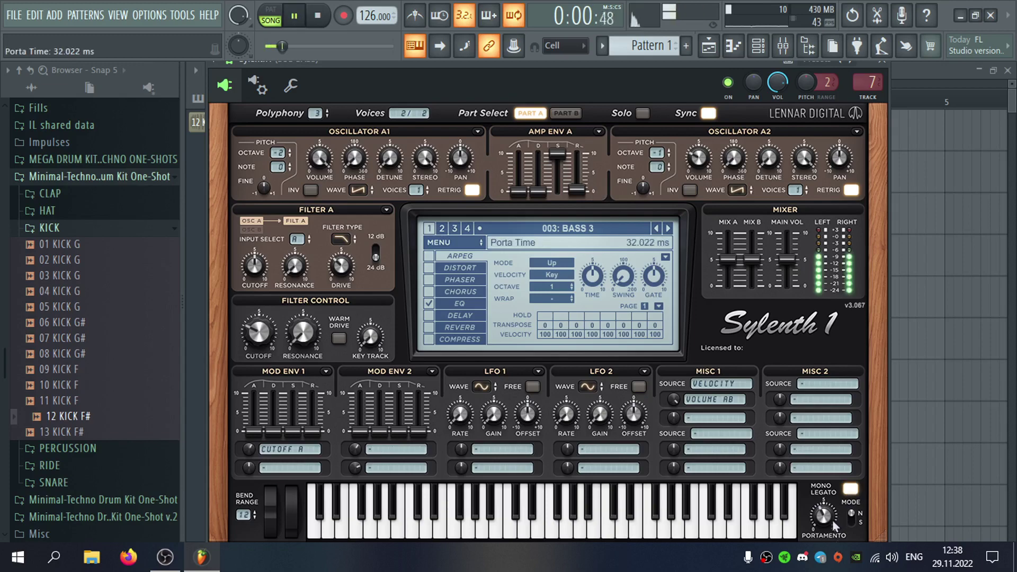
{"action": "key", "text": "space"}
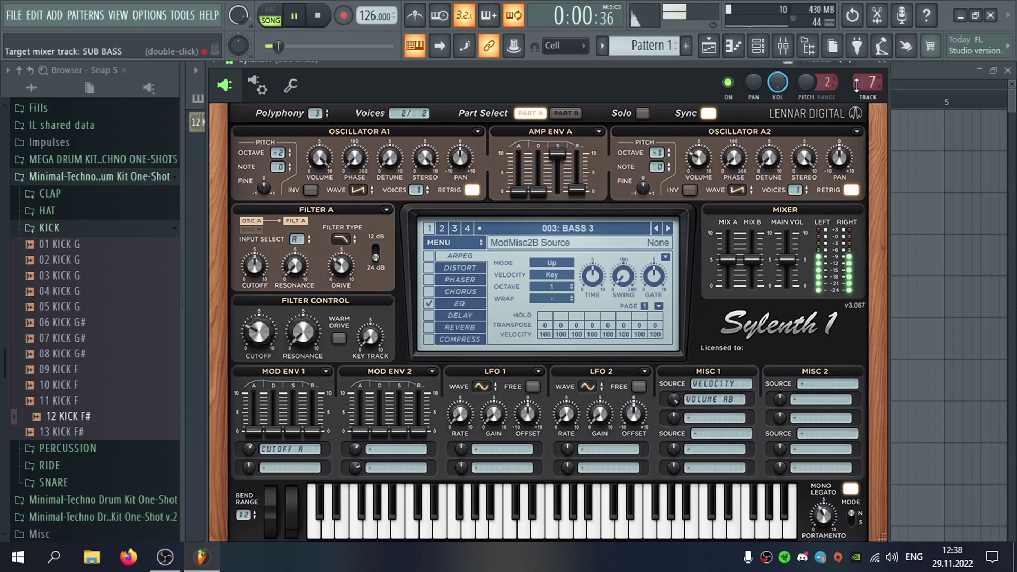
Set the SUB BASS fader to about 62% (-9.2 dB), stop playback, and close the mixer and Sylenth1.
{"action": "double_click", "coordinate": [858, 82]}
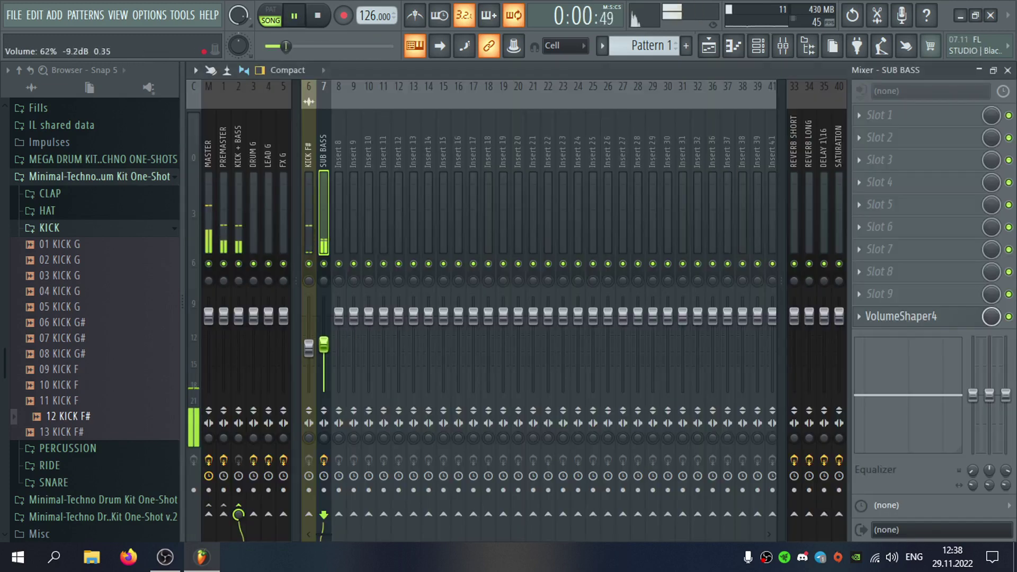
{"action": "key", "text": "space"}
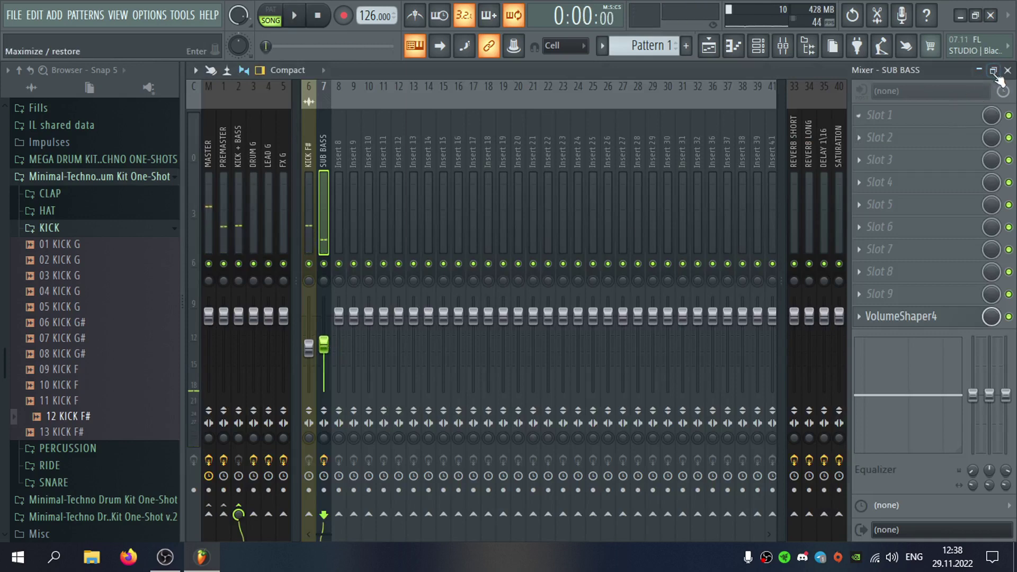
{"action": "left_click", "coordinate": [996, 76]}
{"action": "left_click", "coordinate": [891, 65]}
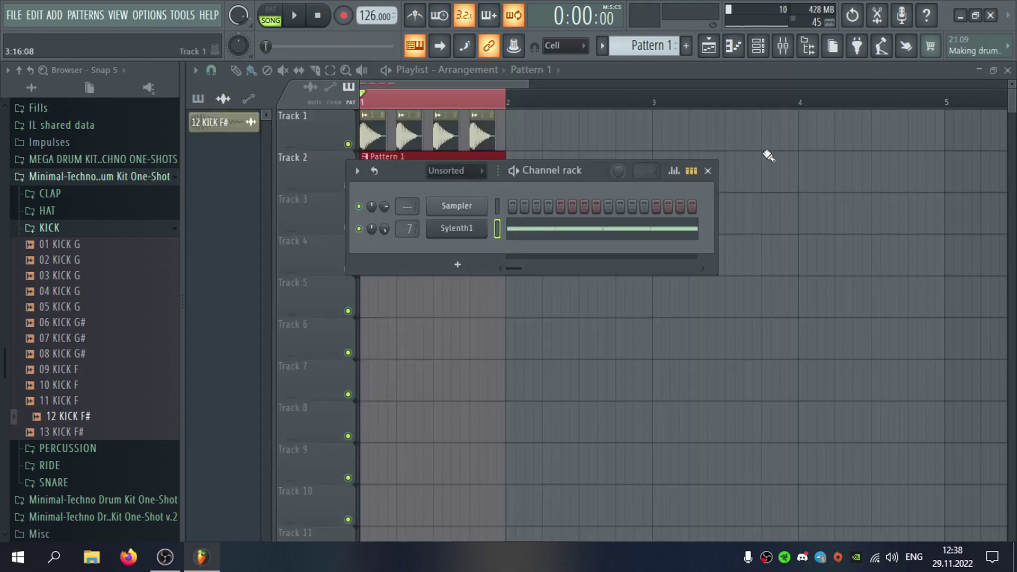
Raise the first Sylenth1 note to F#5, shorten it to about 2.5 steps, and shift the second F#4 note to step 3.
{"action": "left_click", "coordinate": [618, 233]}
{"action": "left_click", "coordinate": [250, 203]}
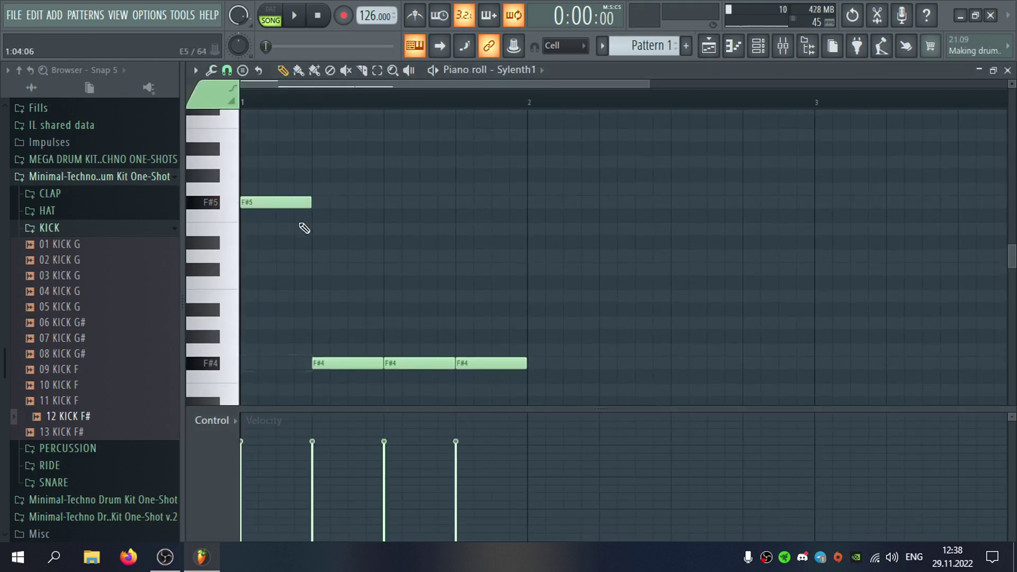
{"action": "left_click_drag", "start_coordinate": [329, 363], "coordinate": [308, 363]}
{"action": "key", "text": "space"}
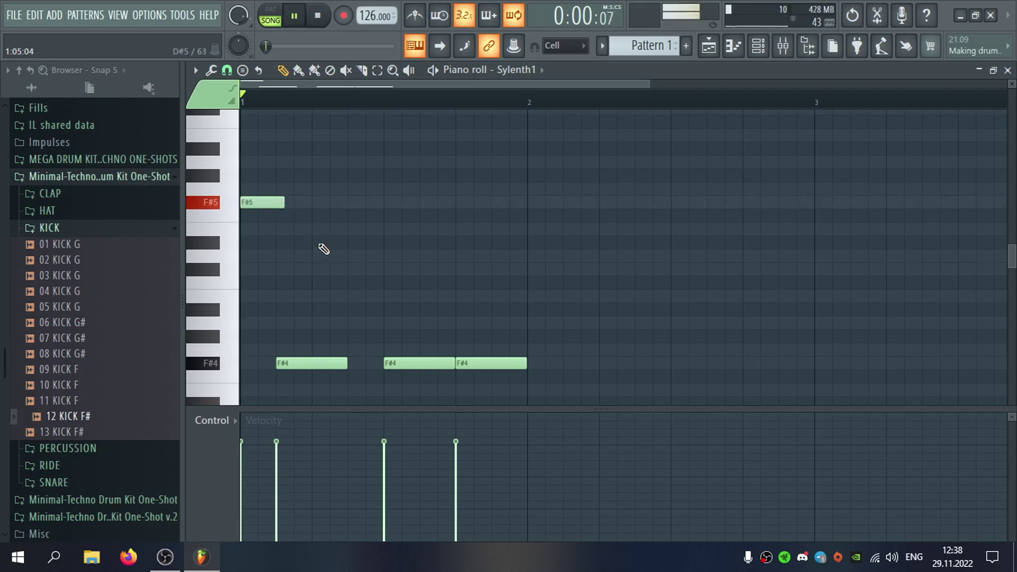
Replace the last two F#4 notes of the bar with one shorter F#4 note starting at step 9.
{"action": "right_click", "coordinate": [439, 364]}
{"action": "right_click", "coordinate": [486, 363]}
{"action": "left_click", "coordinate": [321, 350]}
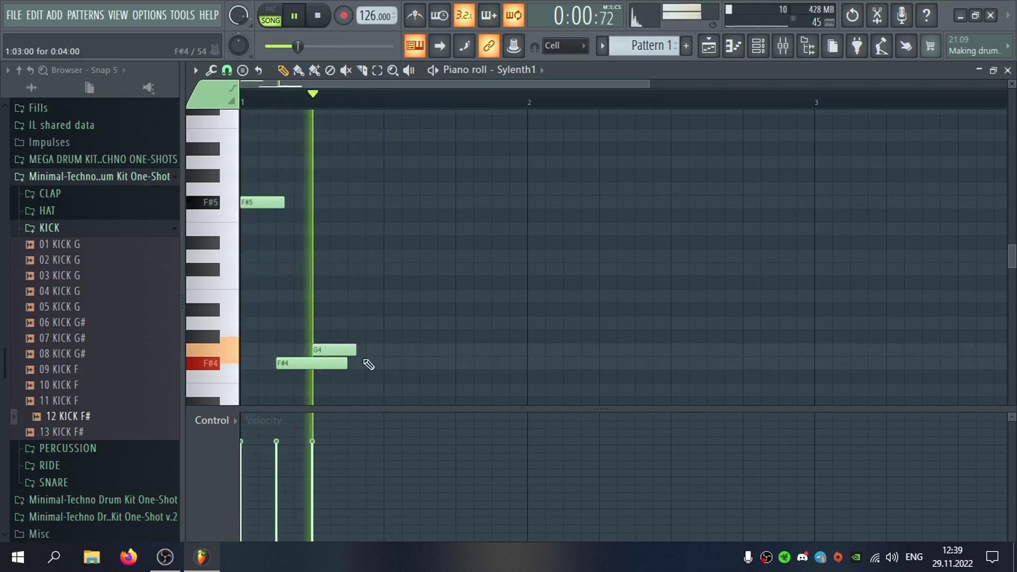
{"action": "right_click", "coordinate": [353, 350]}
{"action": "left_click", "coordinate": [395, 364]}
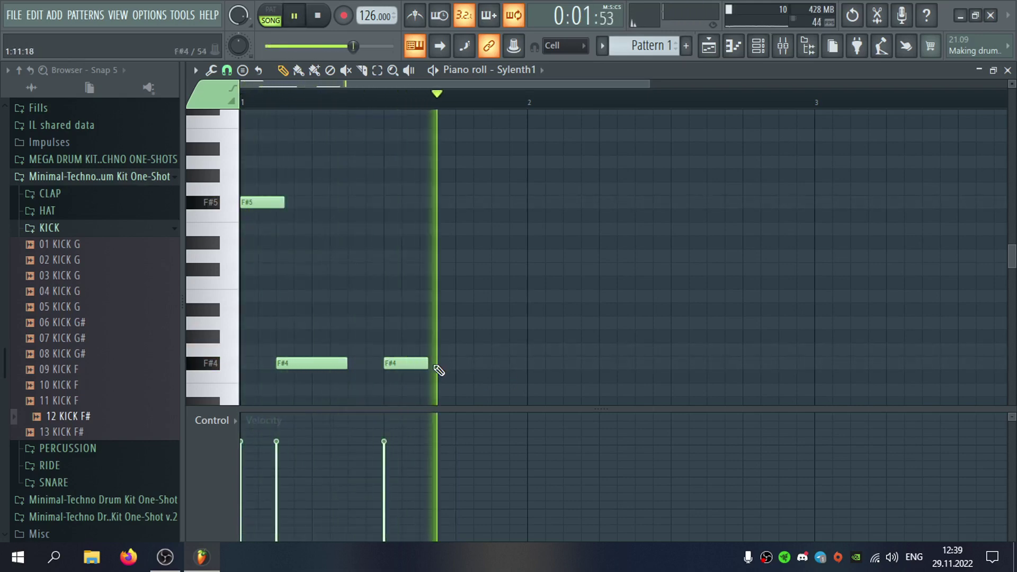
Add an F#4 note at step 14, extend it almost to the bar's end, and shorten the step 9 note to about two steps.
{"action": "left_click", "coordinate": [495, 363]}
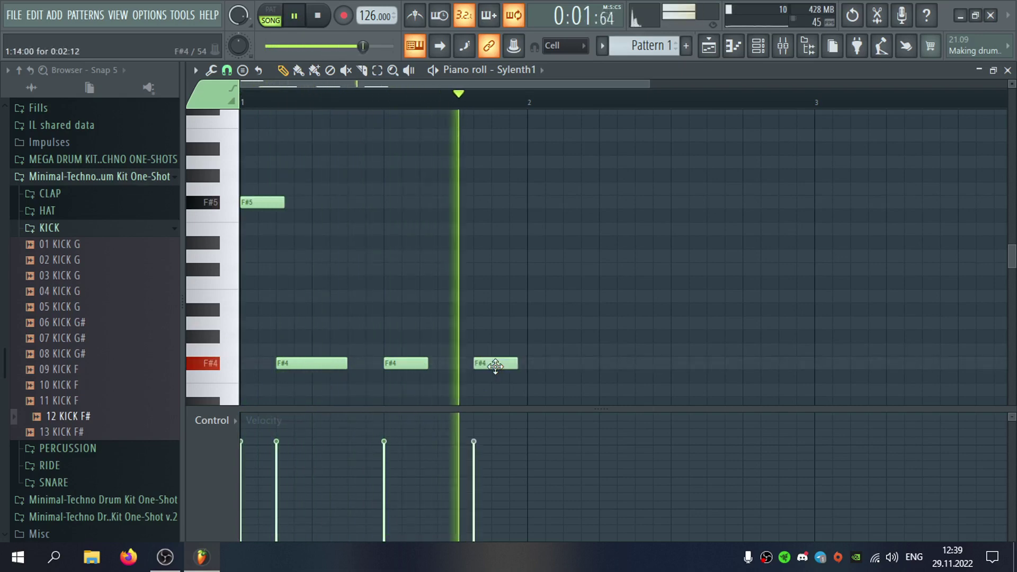
{"action": "left_click_drag", "start_coordinate": [517, 364], "coordinate": [525, 364]}
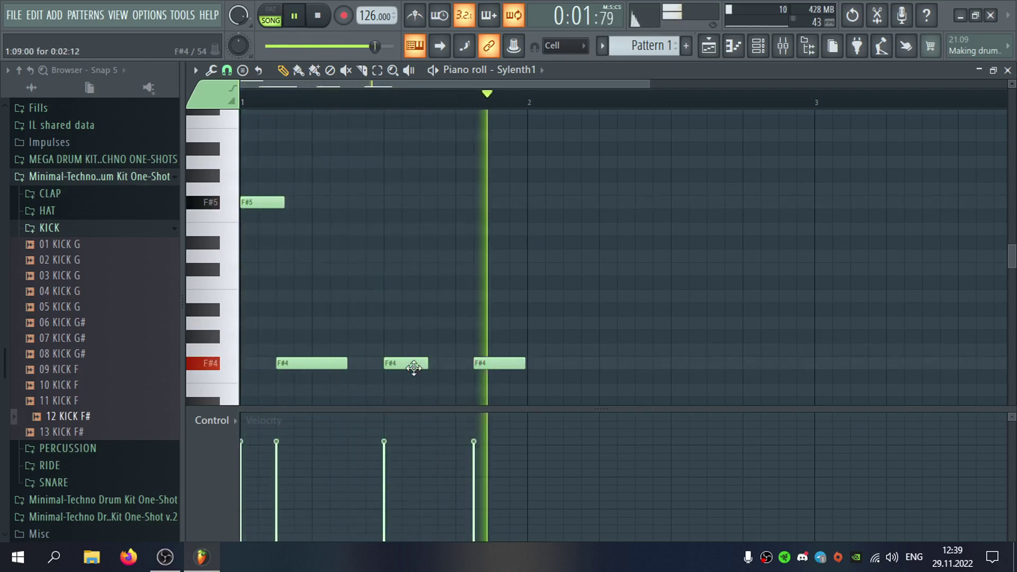
{"action": "left_click_drag", "start_coordinate": [427, 367], "coordinate": [417, 368]}
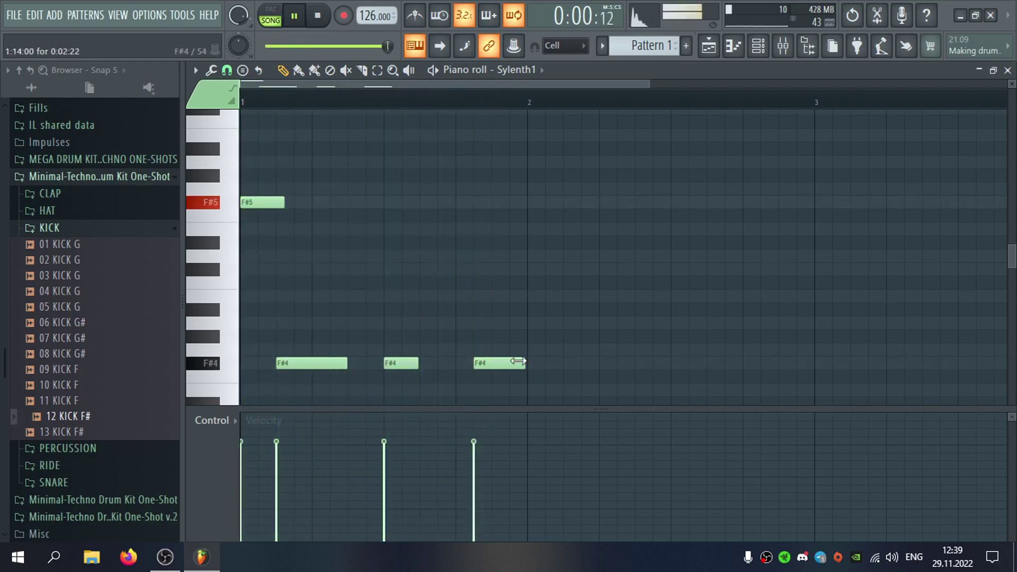
Close the piano roll and delete the unused Sampler channel from the channel rack.
{"action": "left_click", "coordinate": [1009, 71]}
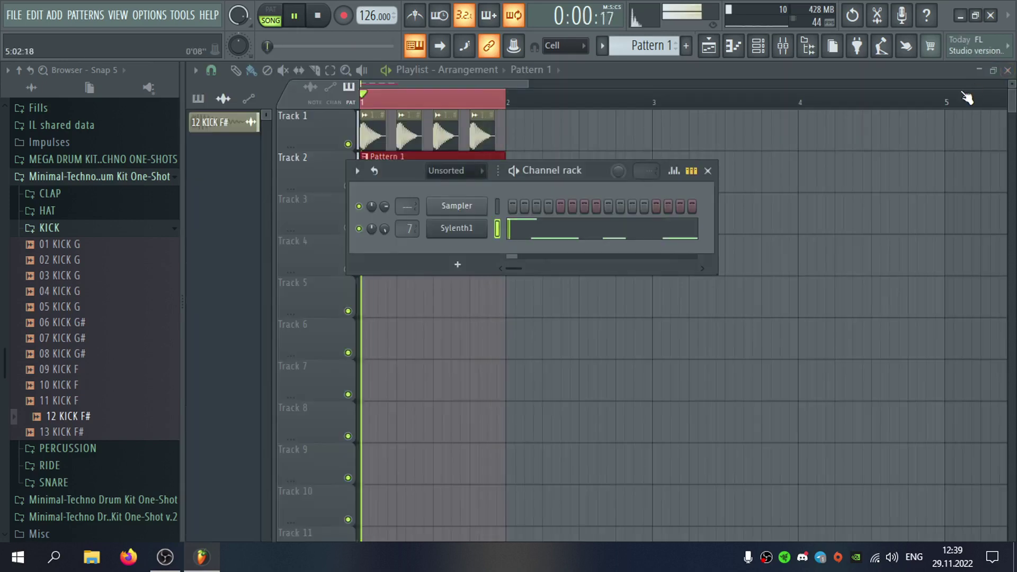
{"action": "right_click", "coordinate": [485, 206]}
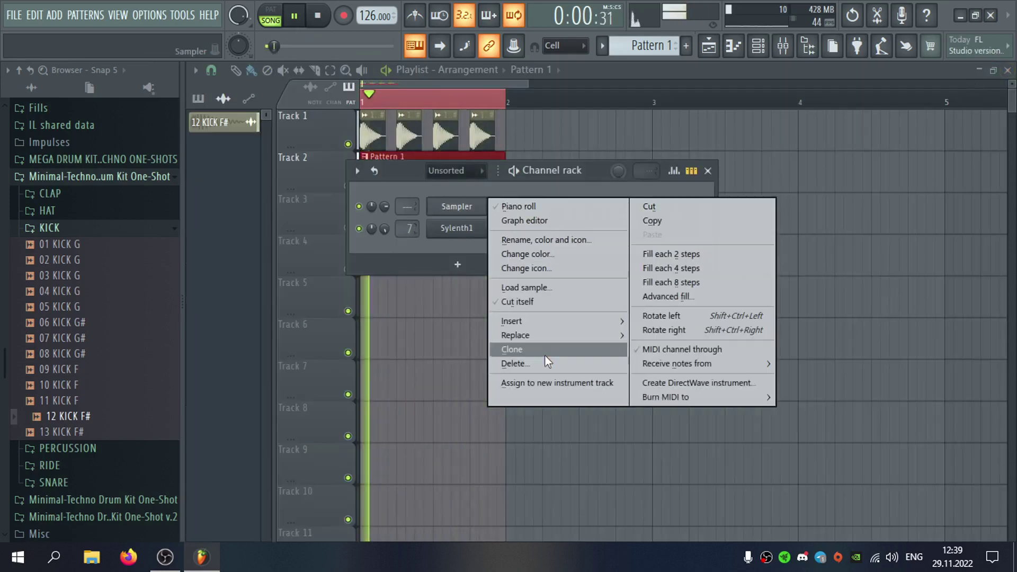
{"action": "left_click", "coordinate": [546, 364]}
Adjust the SUB BASS VolumeShaper4 curve to start at zero and begin its final drop slightly earlier, and lower the track's fader slightly.
{"action": "left_click", "coordinate": [415, 207]}
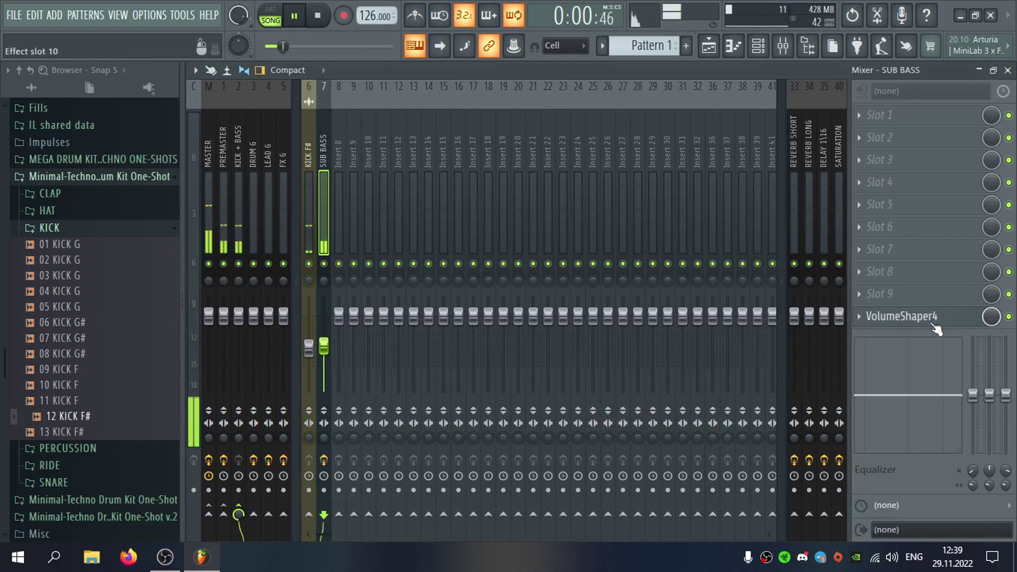
{"action": "left_click", "coordinate": [906, 316]}
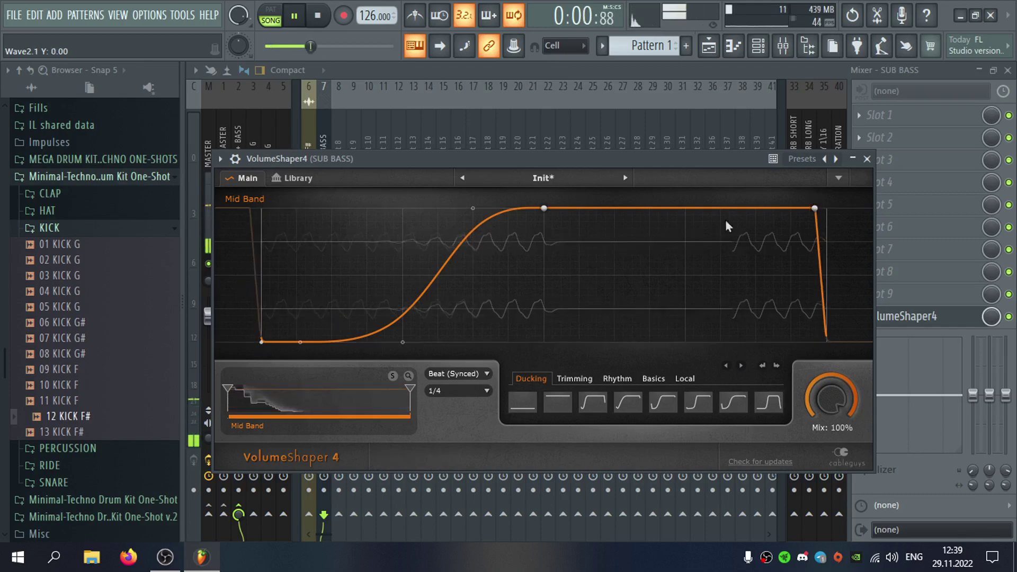
{"action": "left_click", "coordinate": [866, 159]}
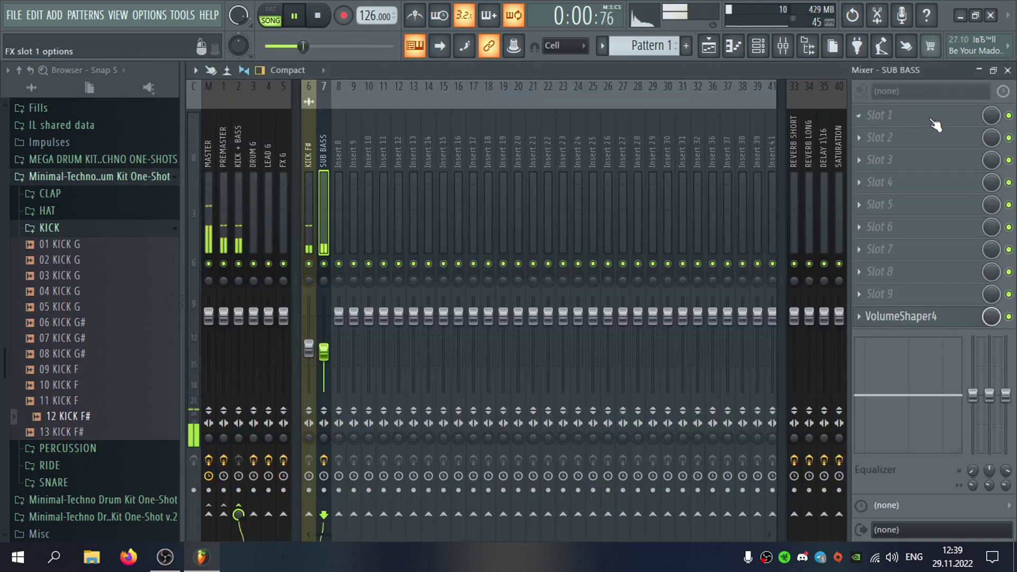
{"action": "left_click", "coordinate": [935, 125]}
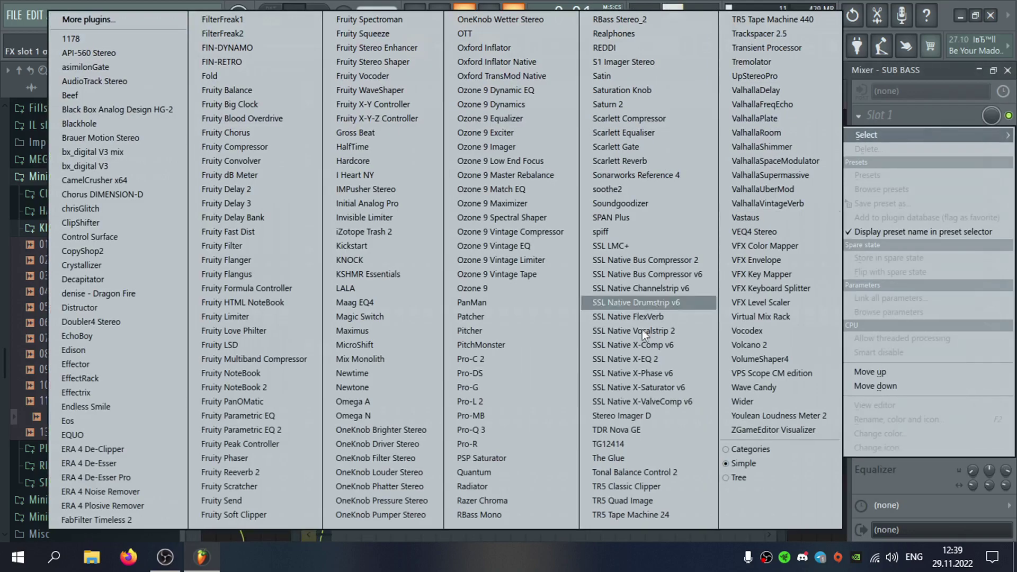
{"action": "left_click", "coordinate": [494, 436]}
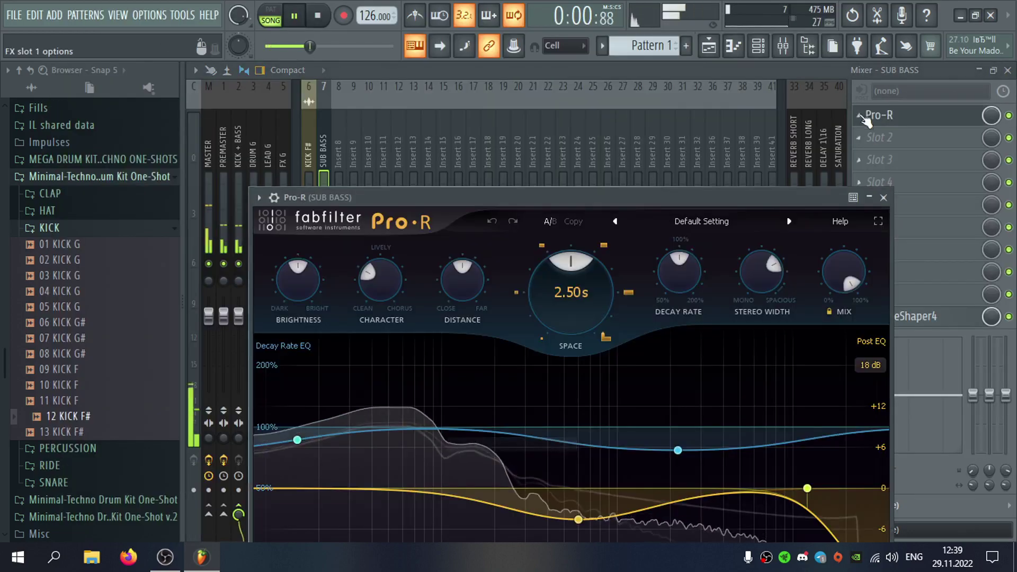
{"action": "left_click", "coordinate": [860, 115]}
{"action": "left_click", "coordinate": [863, 149]}
Load Pro-Q 3 into slot 1 of the SUB BASS track and add a 24 dB/oct low cut at about 29 Hz.
{"action": "left_click", "coordinate": [860, 115]}
{"action": "mouse_move", "coordinate": [862, 135]}
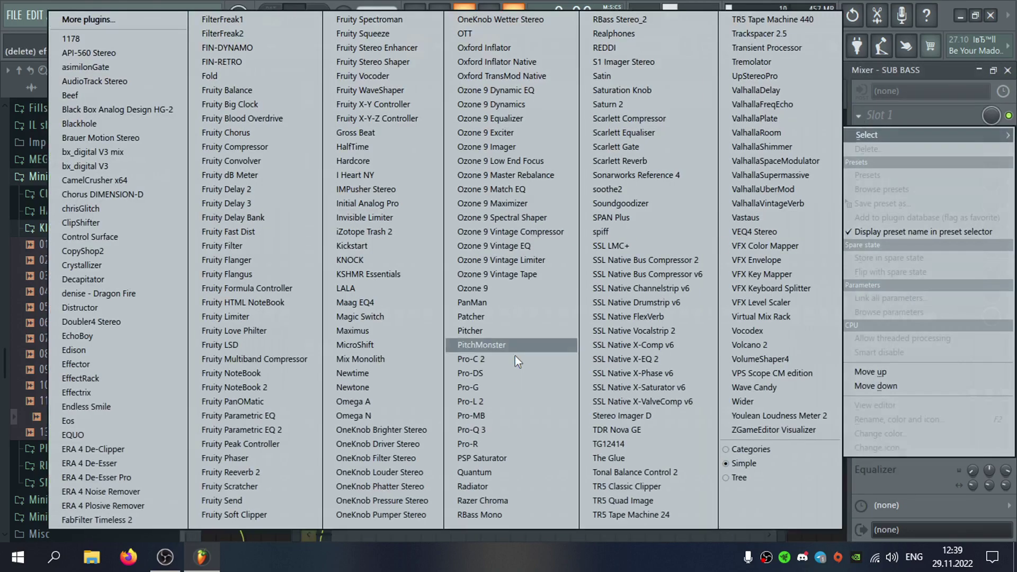
{"action": "left_click", "coordinate": [493, 429]}
{"action": "left_click", "coordinate": [275, 335]}
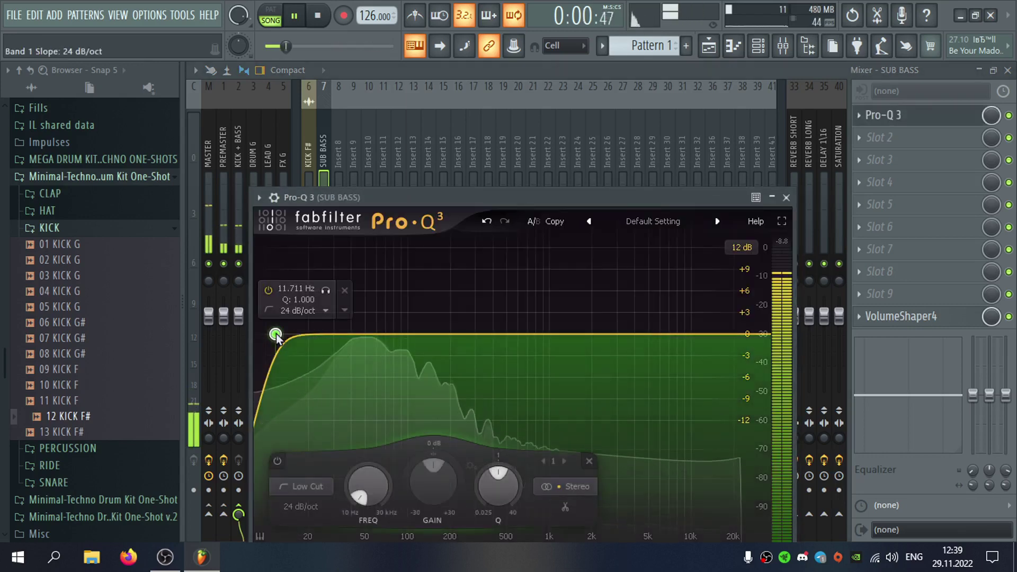
{"action": "left_click_drag", "start_coordinate": [276, 335], "coordinate": [331, 334]}
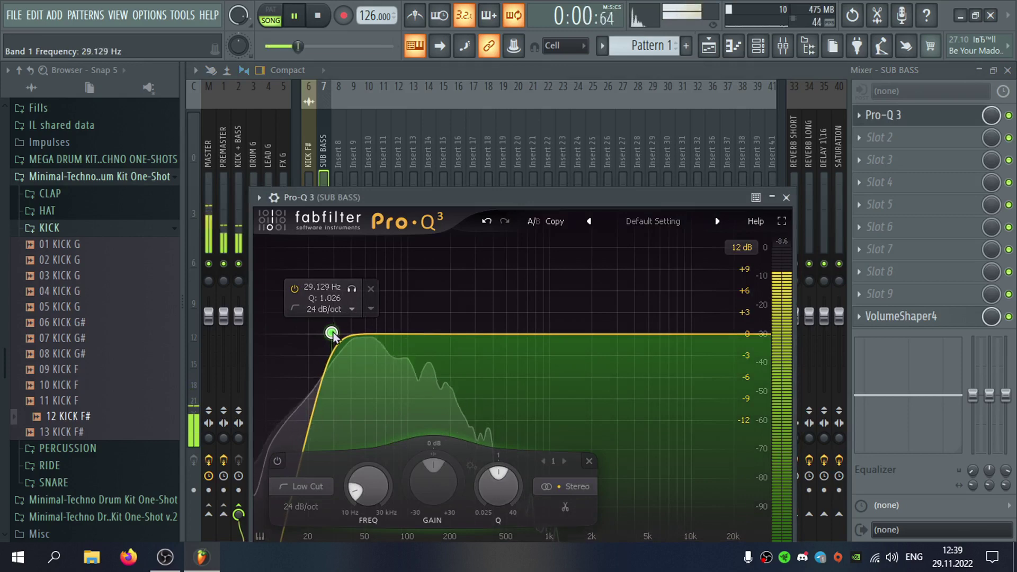
{"action": "left_click", "coordinate": [786, 197]}
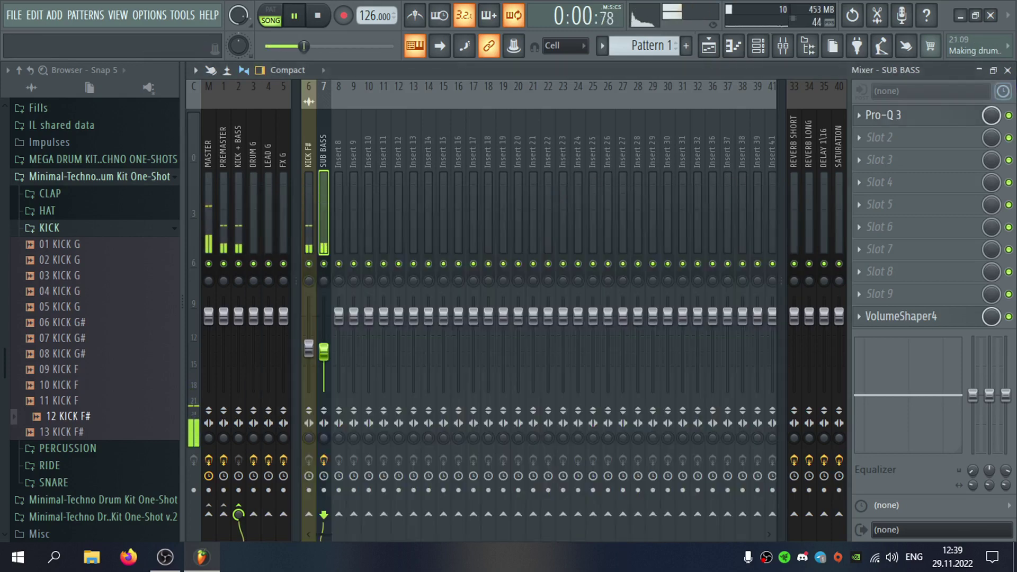
Close the mixer and rename Pattern 1 as SUB BASS.
{"action": "left_click", "coordinate": [1009, 71]}
{"action": "left_click", "coordinate": [675, 147]}
{"action": "right_click", "coordinate": [676, 144]}
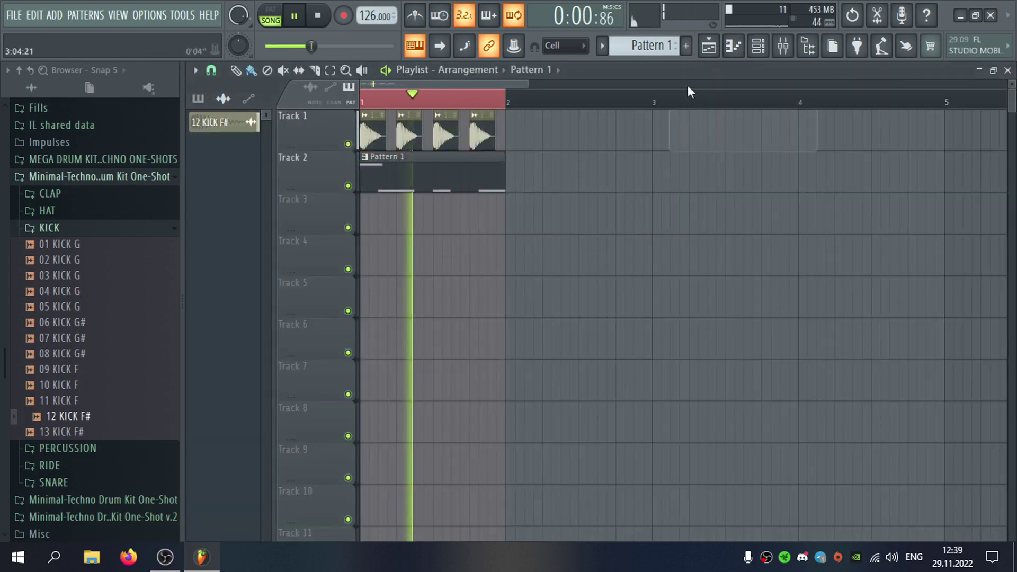
{"action": "left_click", "coordinate": [198, 99]}
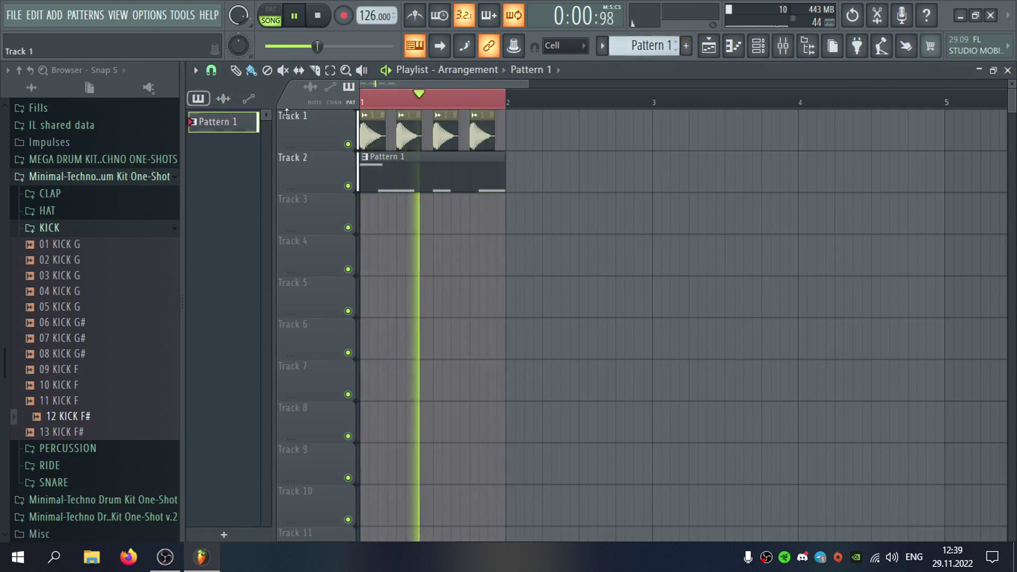
{"action": "middle_click", "coordinate": [238, 126]}
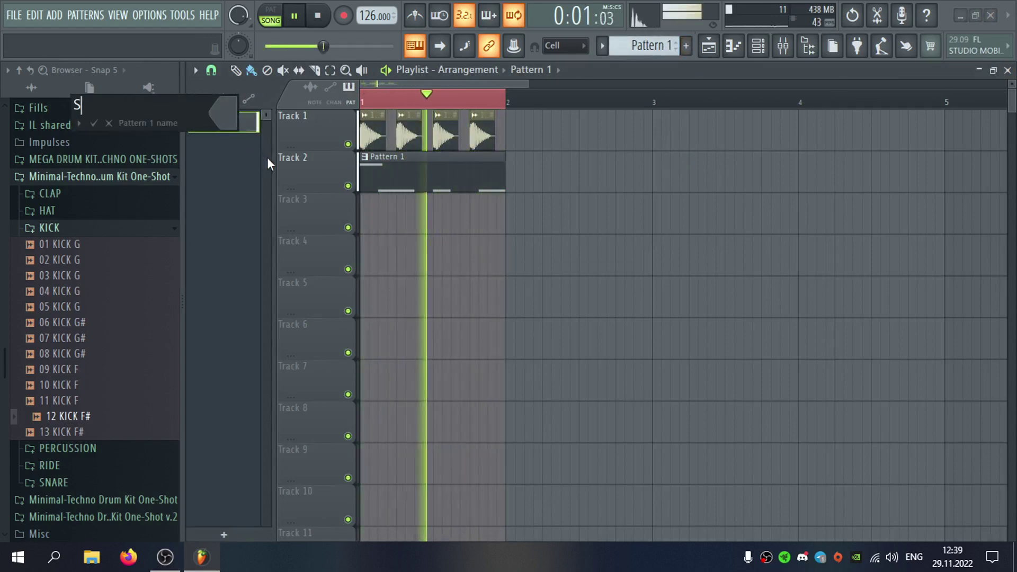
{"action": "type", "text": "UB BASS"}
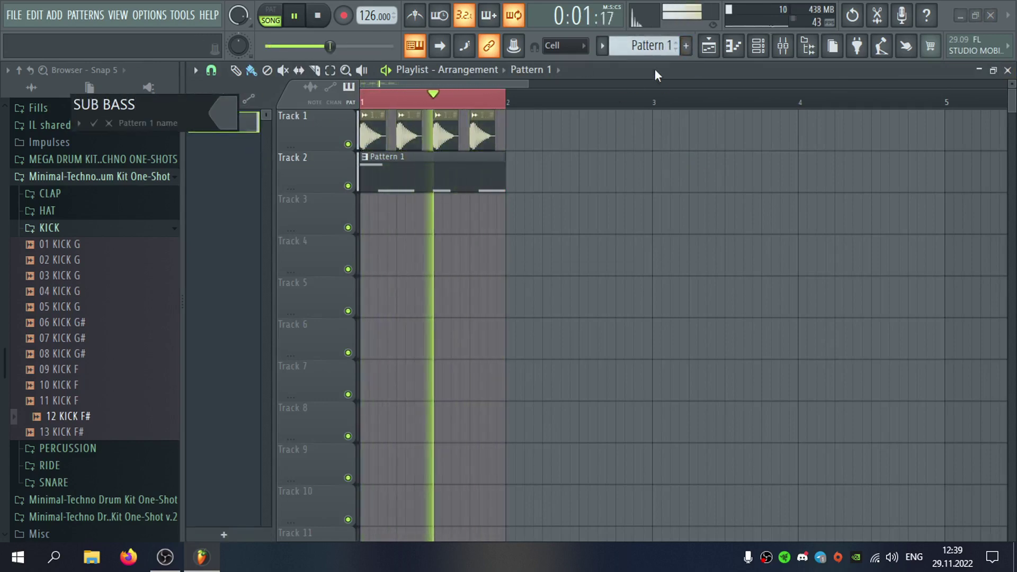
{"action": "key", "text": "Return"}
Create a new pattern named MID BASS and place its clip at bar 1 of Track 3 in the playlist.
{"action": "left_click", "coordinate": [686, 46]}
{"action": "type", "text": "M"}
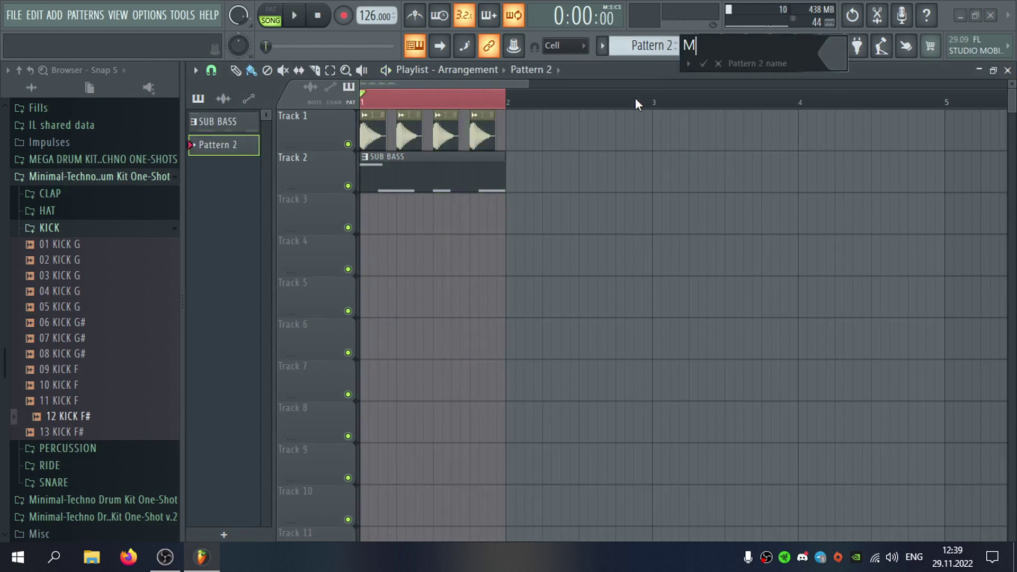
{"action": "type", "text": "ID BASS"}
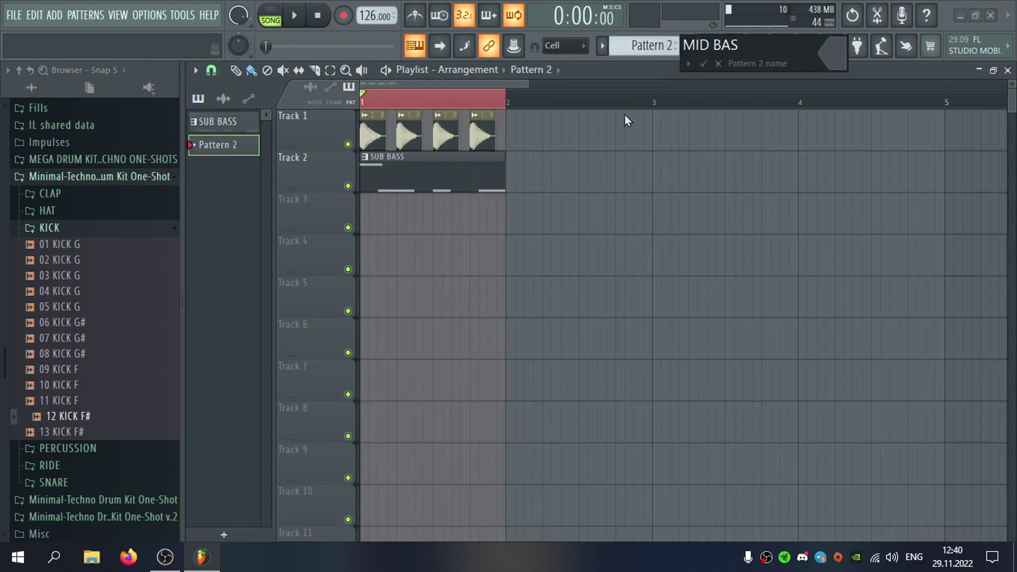
{"action": "key", "text": "Return"}
{"action": "left_click", "coordinate": [534, 217]}
{"action": "left_click_drag", "start_coordinate": [534, 217], "coordinate": [370, 220]}
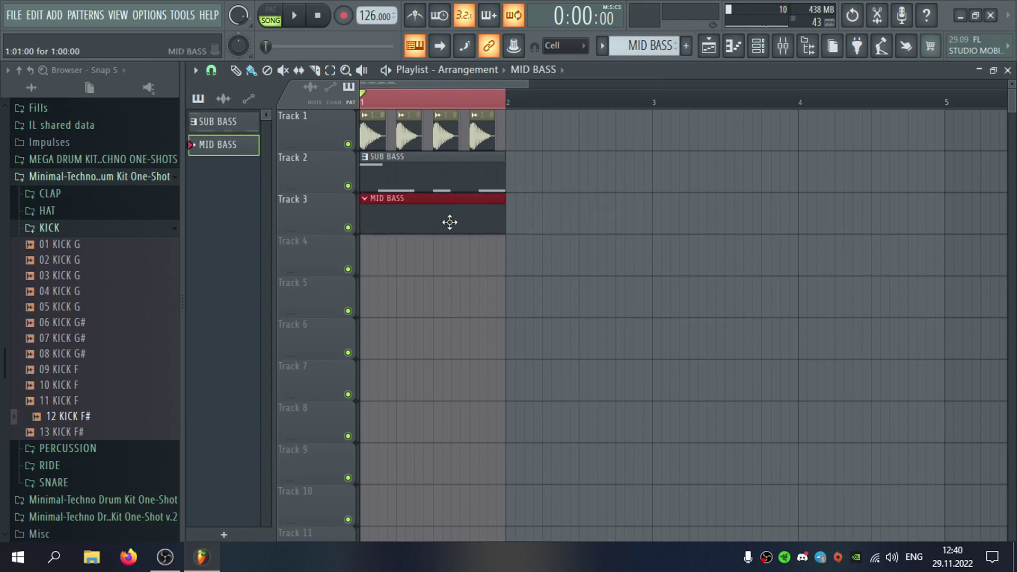
Insert a second Sylenth1 channel into the MID BASS pattern's channel rack.
{"action": "double_click", "coordinate": [450, 222]}
{"action": "right_click", "coordinate": [460, 208]}
{"action": "mouse_move", "coordinate": [529, 307]}
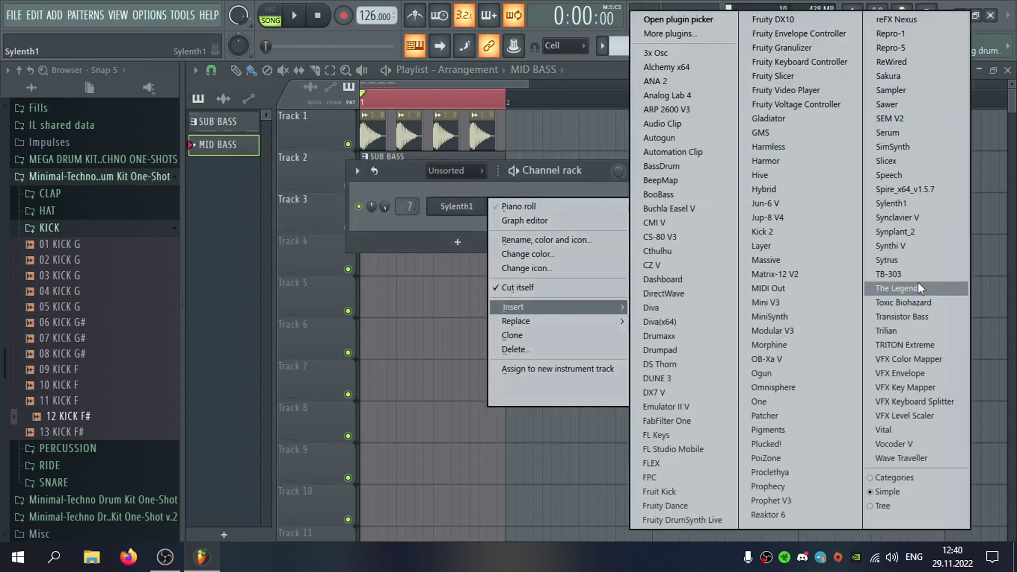
{"action": "left_click", "coordinate": [954, 203]}
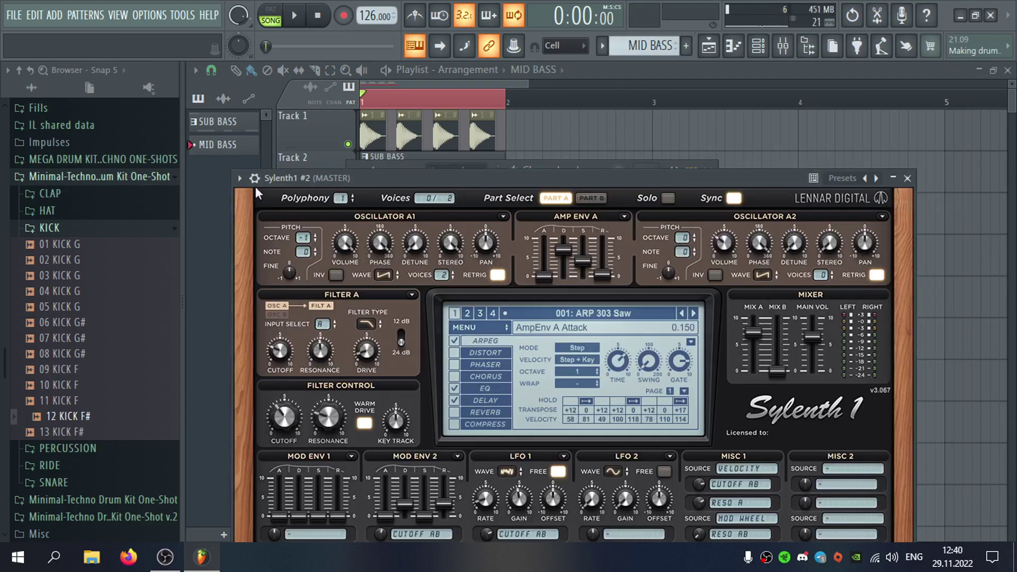
Rename the new Sylenth1's mixer track 8 as MID BASS and lower its fader to about -13.3 dB.
{"action": "left_click", "coordinate": [895, 220]}
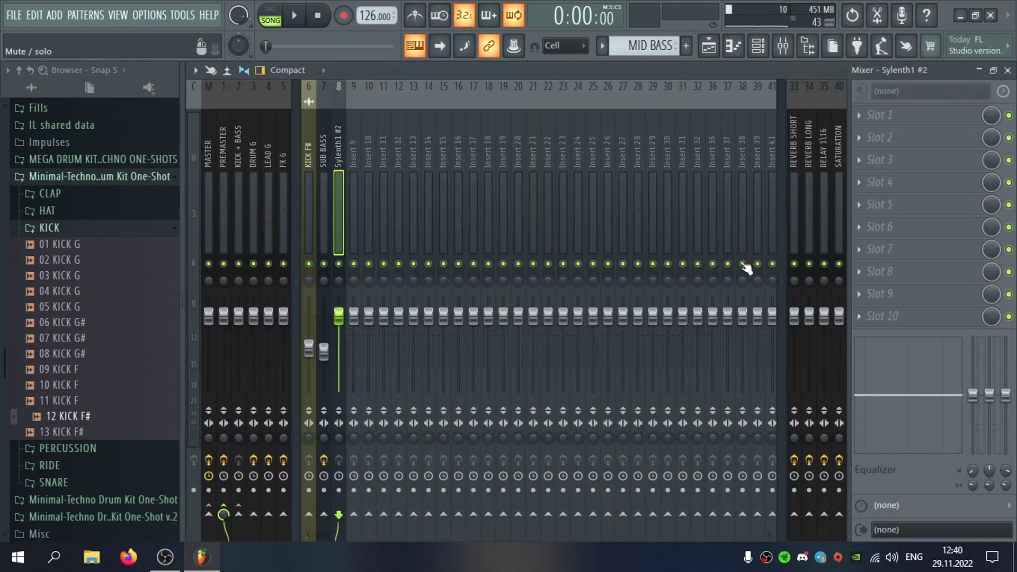
{"action": "key", "text": "F2"}
{"action": "type", "text": "MI"}
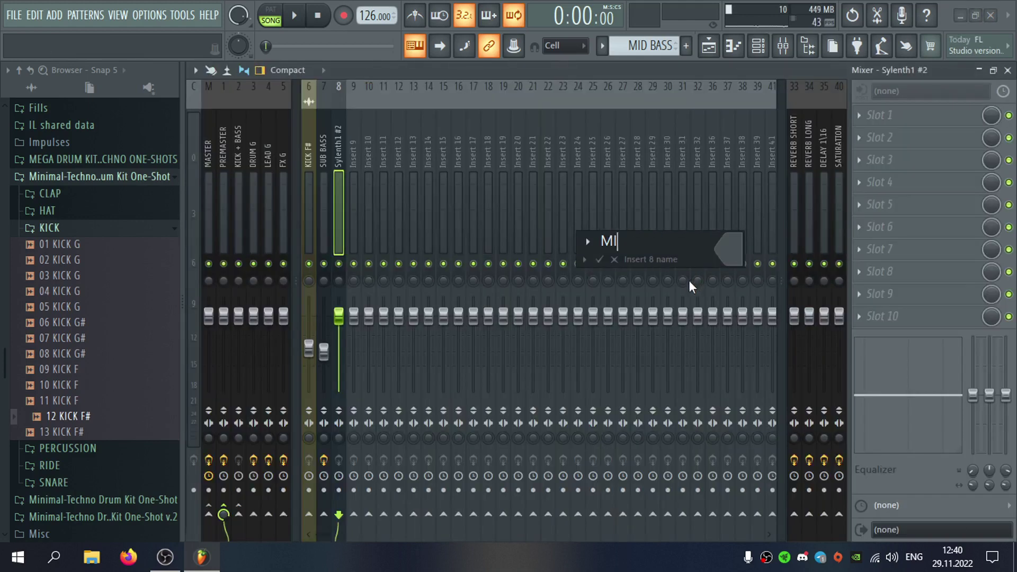
{"action": "type", "text": "D BASS"}
{"action": "key", "text": "Return"}
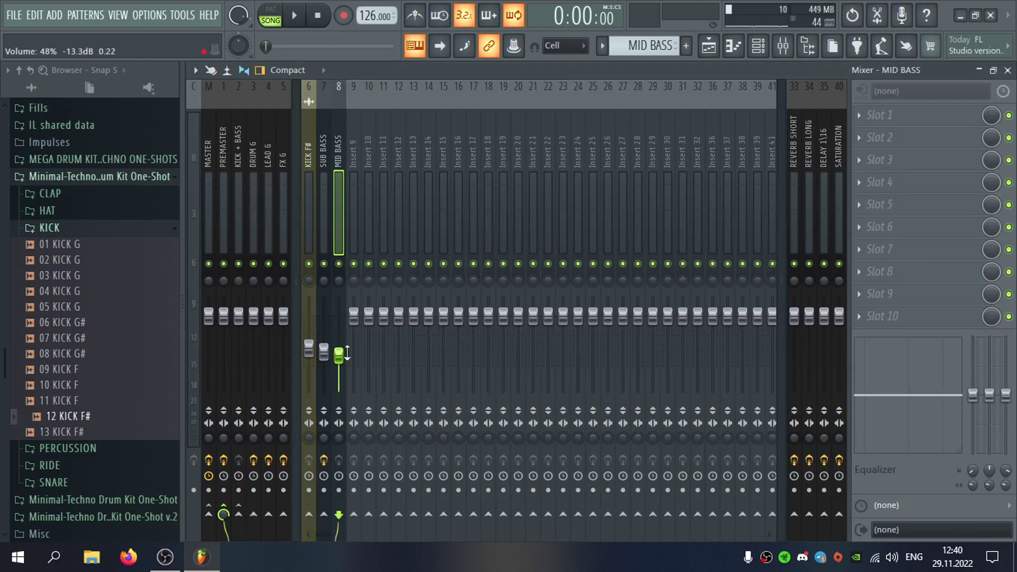
{"action": "left_click", "coordinate": [1008, 70]}
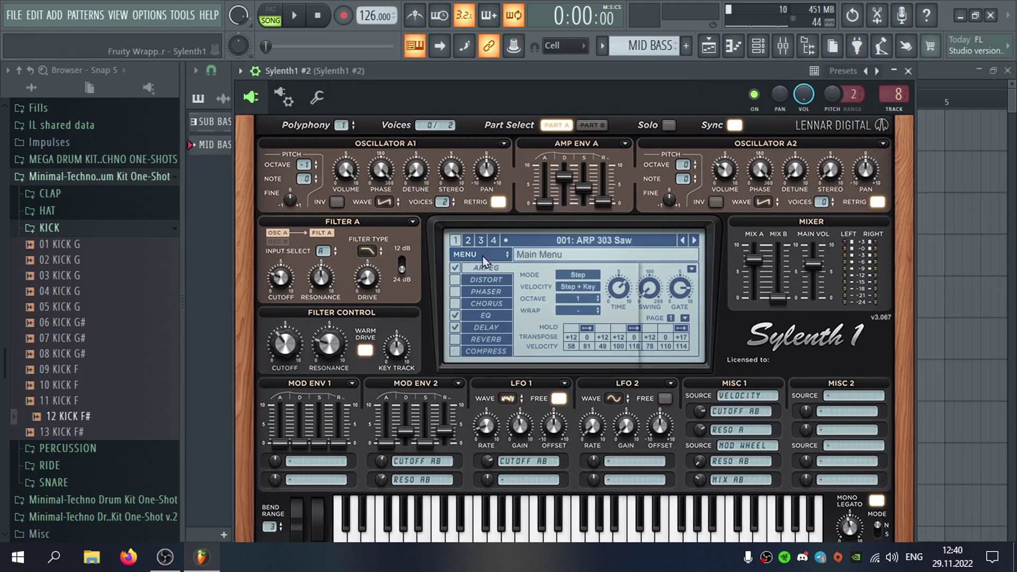
Load the 99.Patches.Techno.Domination bank in Sylenth1 #2, keep preset BASS 1 and close the synth.
{"action": "left_click", "coordinate": [482, 256]}
{"action": "mouse_move", "coordinate": [598, 284]}
{"action": "mouse_move", "coordinate": [678, 288]}
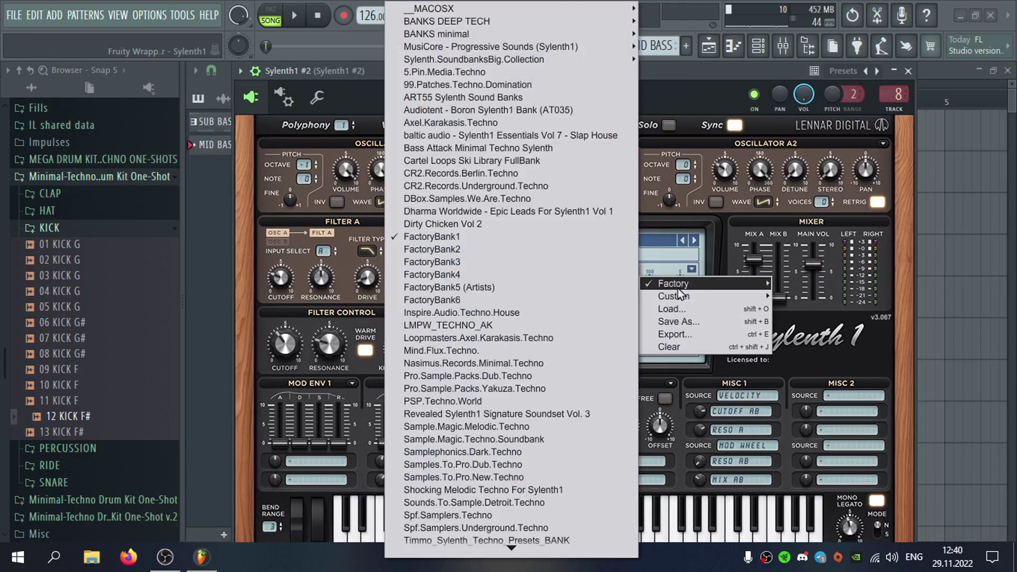
{"action": "left_click", "coordinate": [484, 86]}
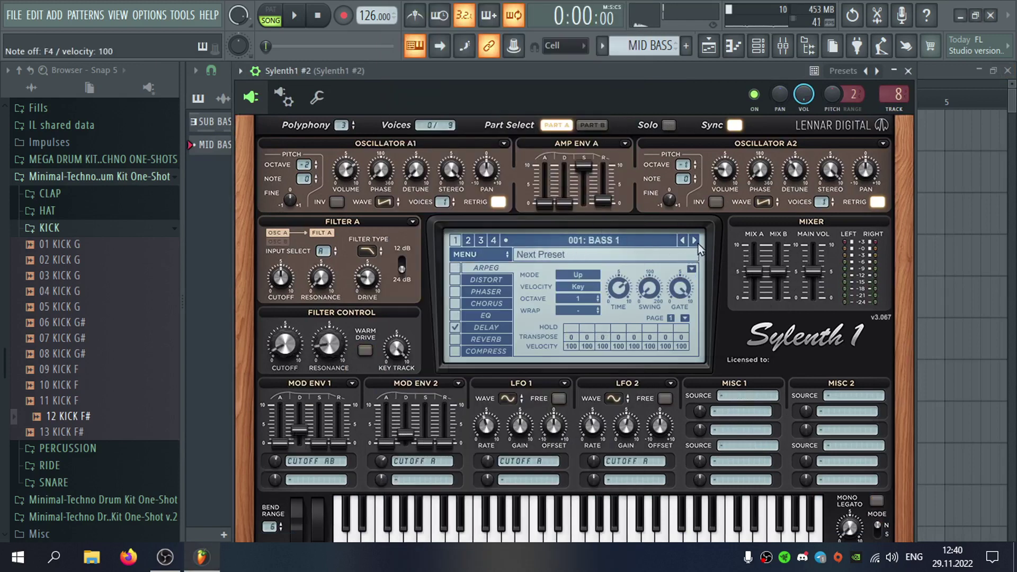
{"action": "left_click", "coordinate": [908, 71]}
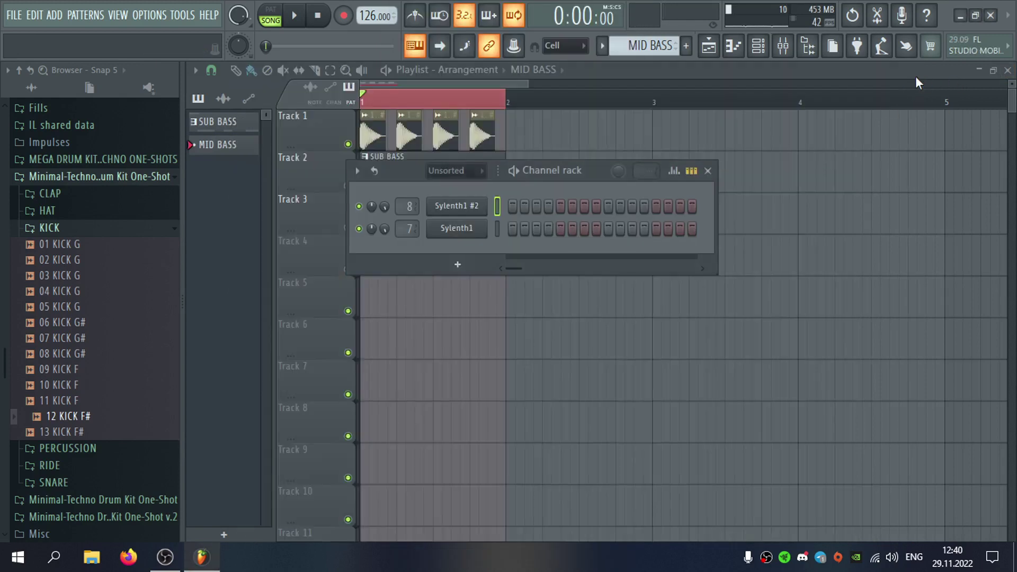
Open the Sylenth1 #2 piano roll, start playback and audition the F#3 and F#4 keys.
{"action": "right_click", "coordinate": [492, 213]}
{"action": "left_click", "coordinate": [512, 205]}
{"action": "key", "text": "space"}
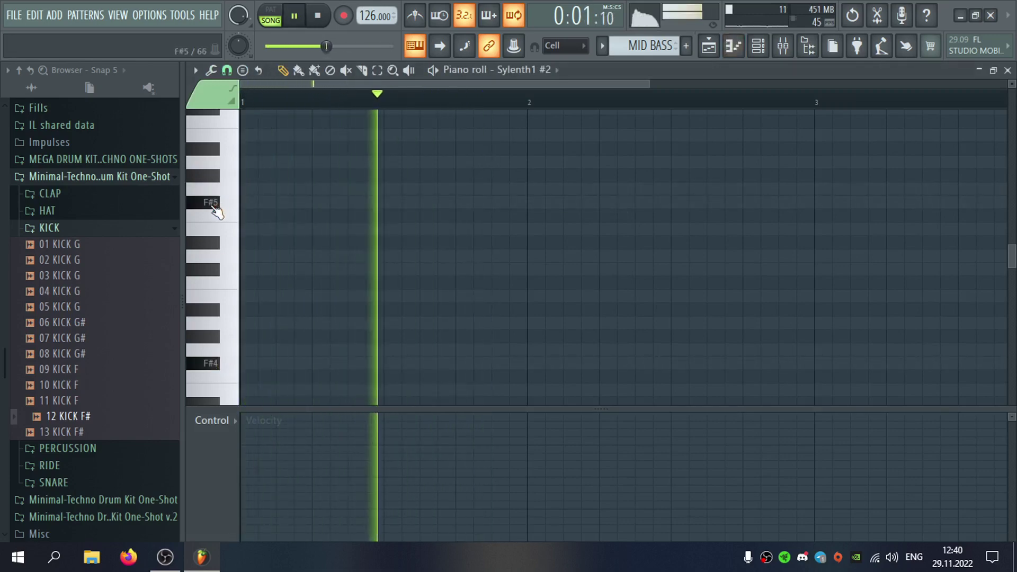
{"action": "scroll", "coordinate": [224, 260], "scroll_direction": "down", "scroll_amount": 3}
{"action": "left_click", "coordinate": [211, 245]}
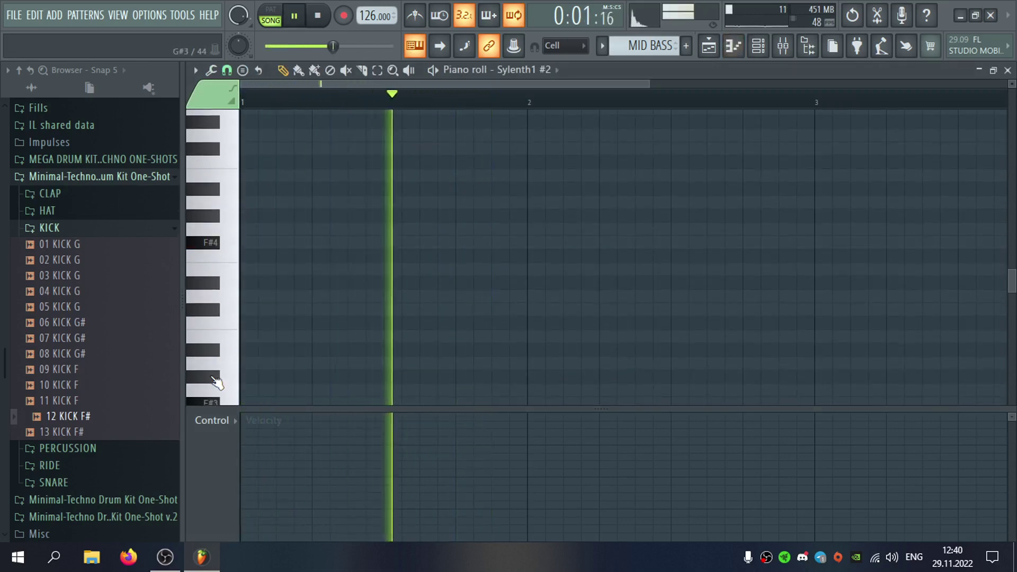
{"action": "left_click", "coordinate": [212, 403]}
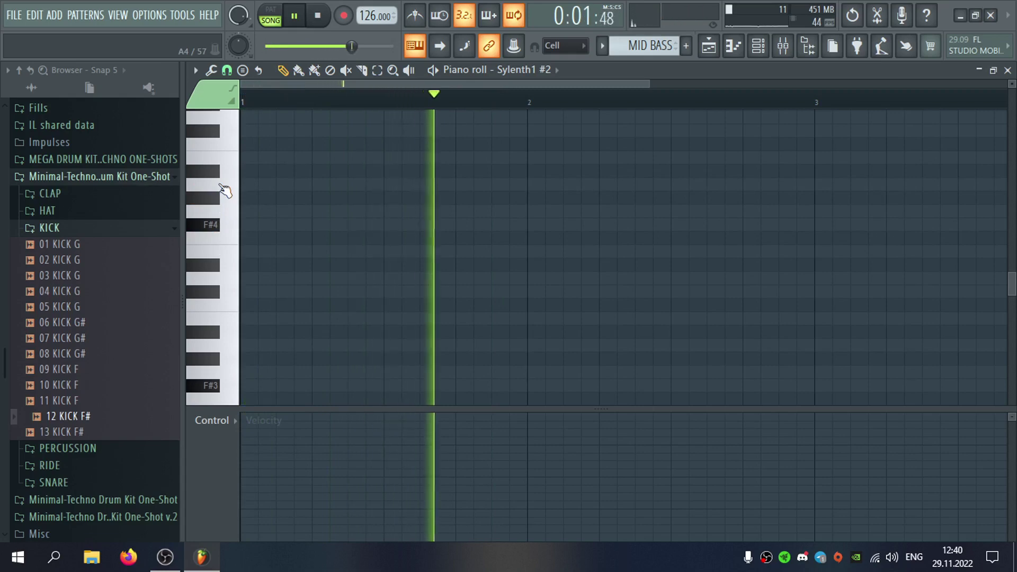
{"action": "left_click", "coordinate": [216, 266]}
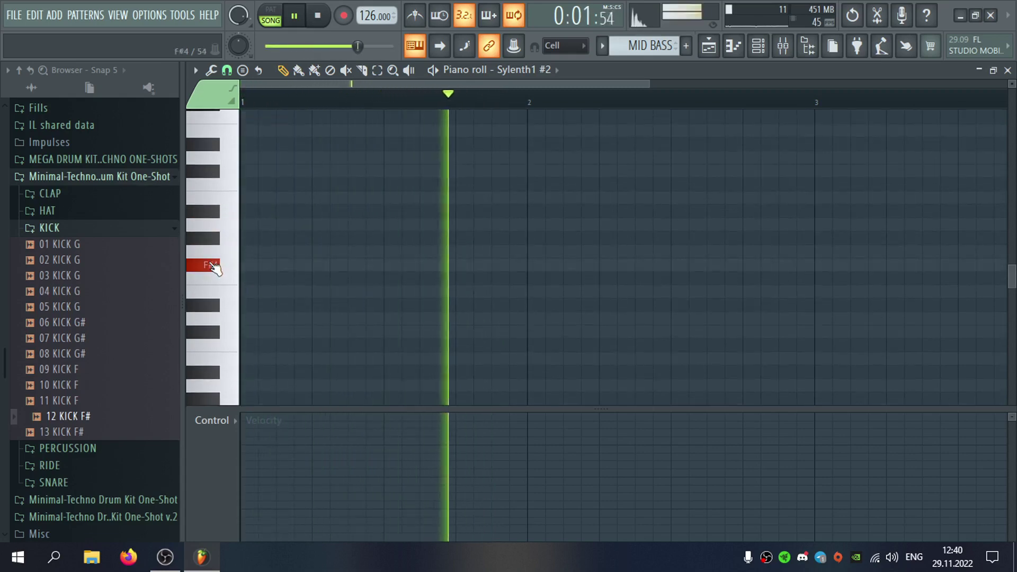
{"action": "left_click", "coordinate": [212, 265]}
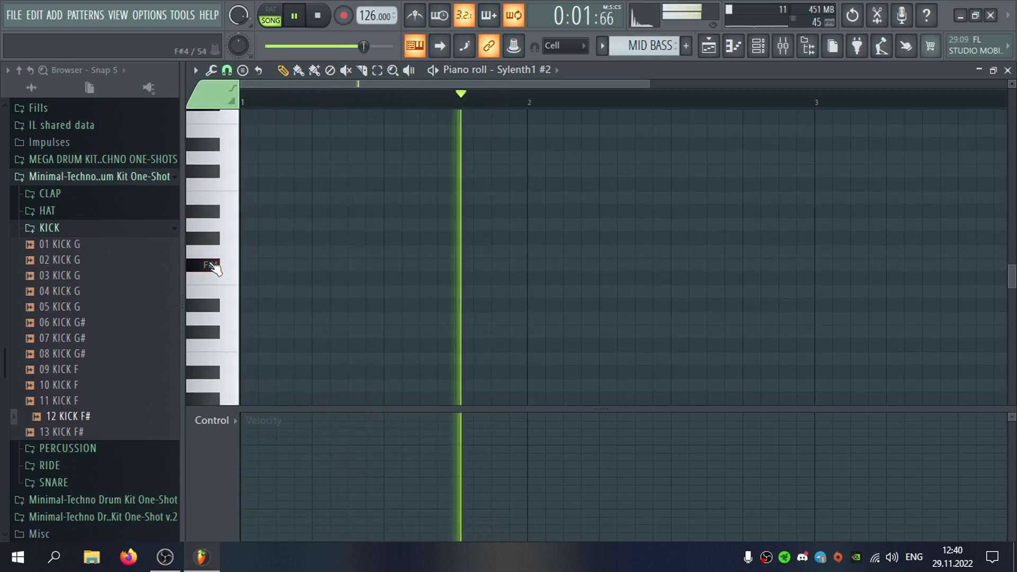
Add two-step MID BASS notes F#4 at step 3, A4 at step 9 and F#4 at step 15, and close the piano roll.
{"action": "left_click", "coordinate": [279, 266]}
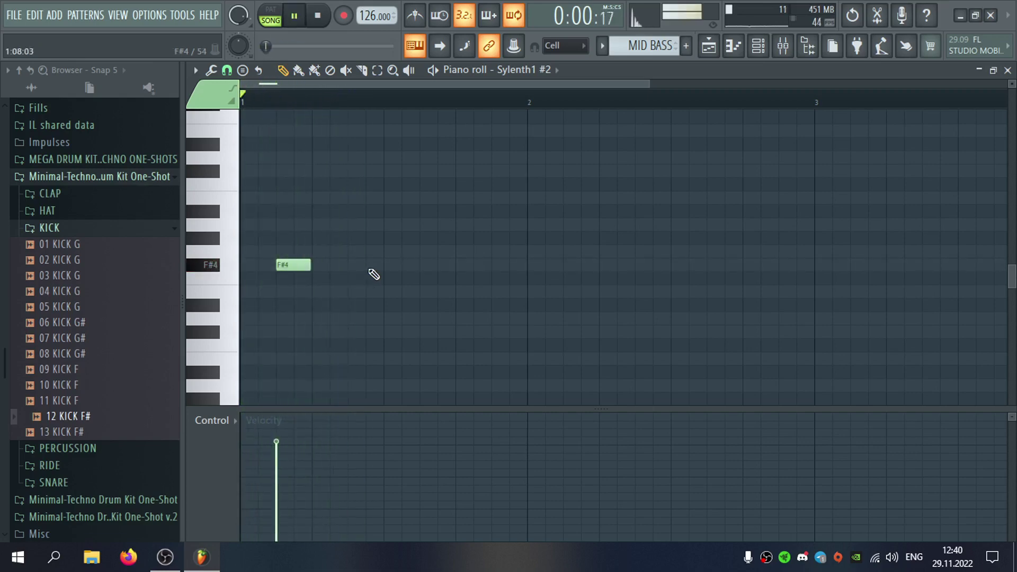
{"action": "scroll", "coordinate": [372, 272], "scroll_direction": "up", "scroll_amount": 1}
{"action": "left_click", "coordinate": [396, 278]}
{"action": "right_click", "coordinate": [396, 280]}
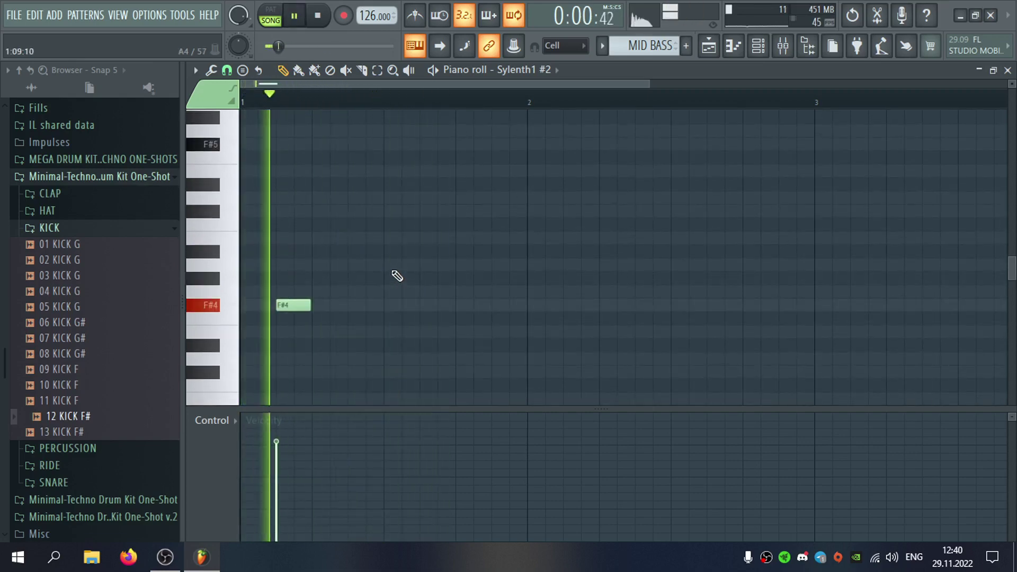
{"action": "left_click", "coordinate": [393, 265]}
{"action": "left_click", "coordinate": [480, 292]}
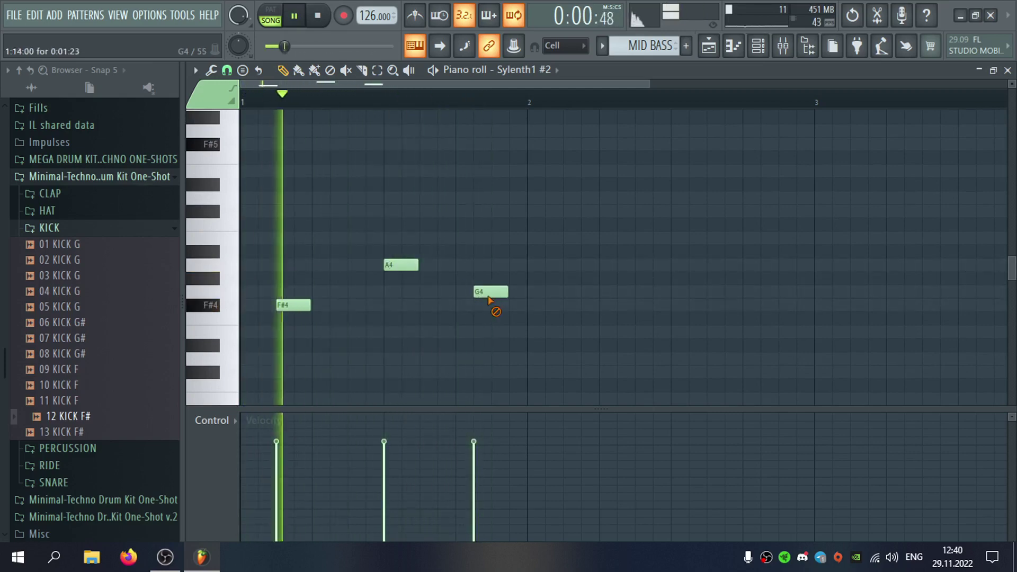
{"action": "right_click", "coordinate": [489, 294]}
{"action": "left_click", "coordinate": [492, 305]}
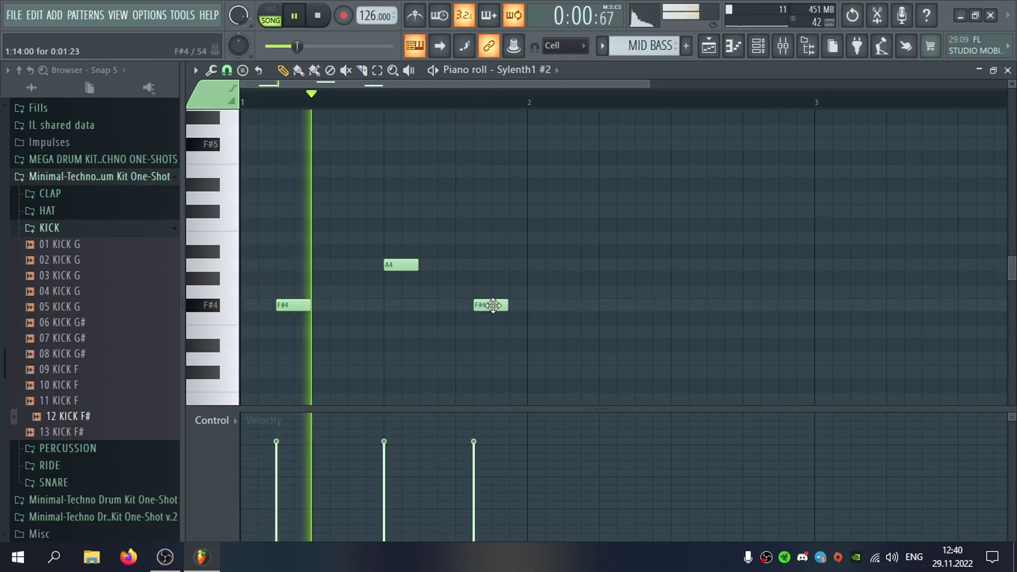
{"action": "left_click_drag", "start_coordinate": [493, 305], "coordinate": [511, 306]}
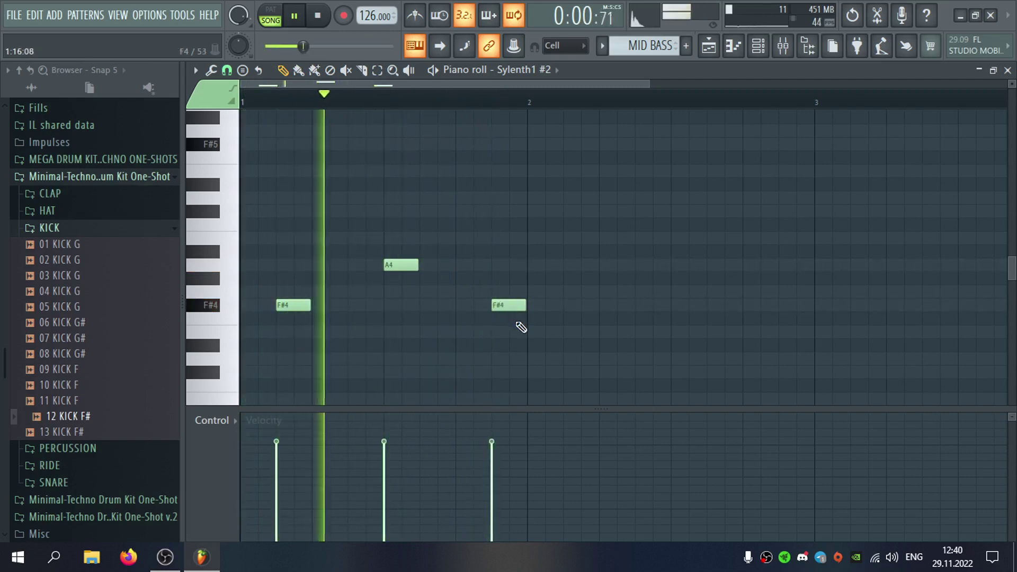
{"action": "left_click", "coordinate": [1008, 70]}
Show the delay settings of Sylenth1 #2 and adjust the left and right delay times.
{"action": "left_click", "coordinate": [474, 207]}
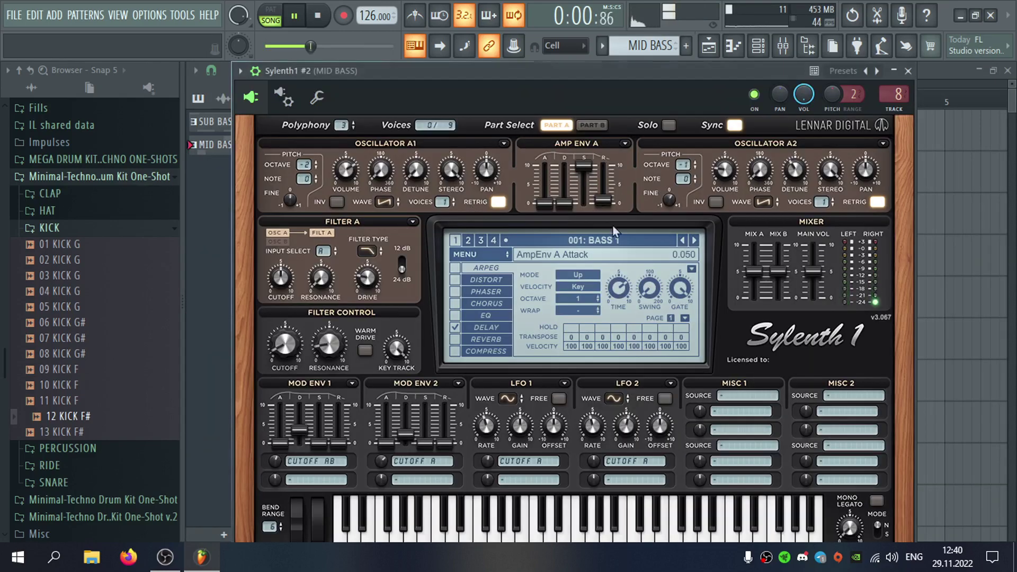
{"action": "left_click_drag", "start_coordinate": [650, 74], "coordinate": [671, 63]}
{"action": "left_click", "coordinate": [521, 314]}
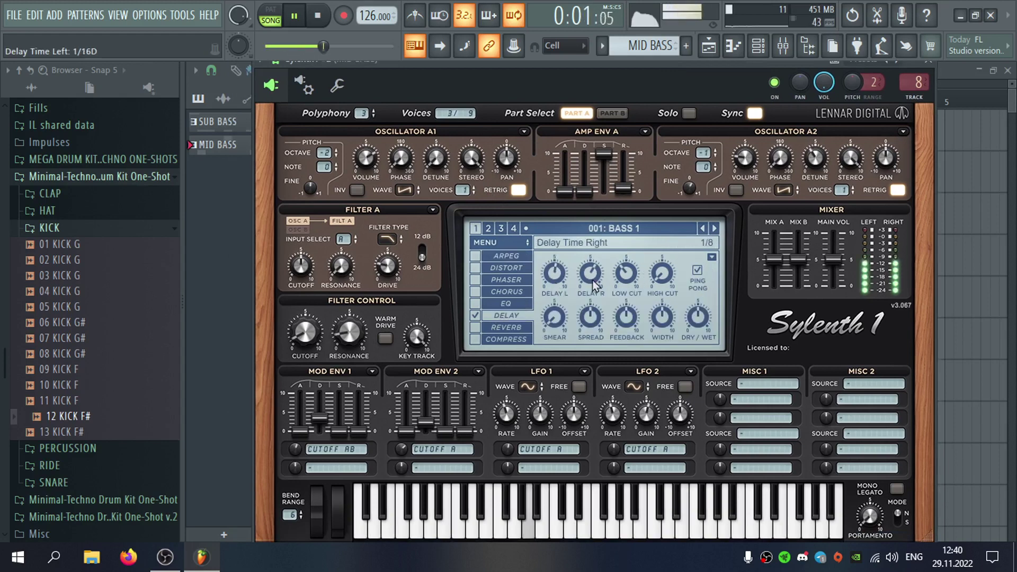
{"action": "left_click_drag", "start_coordinate": [589, 279], "coordinate": [560, 296]}
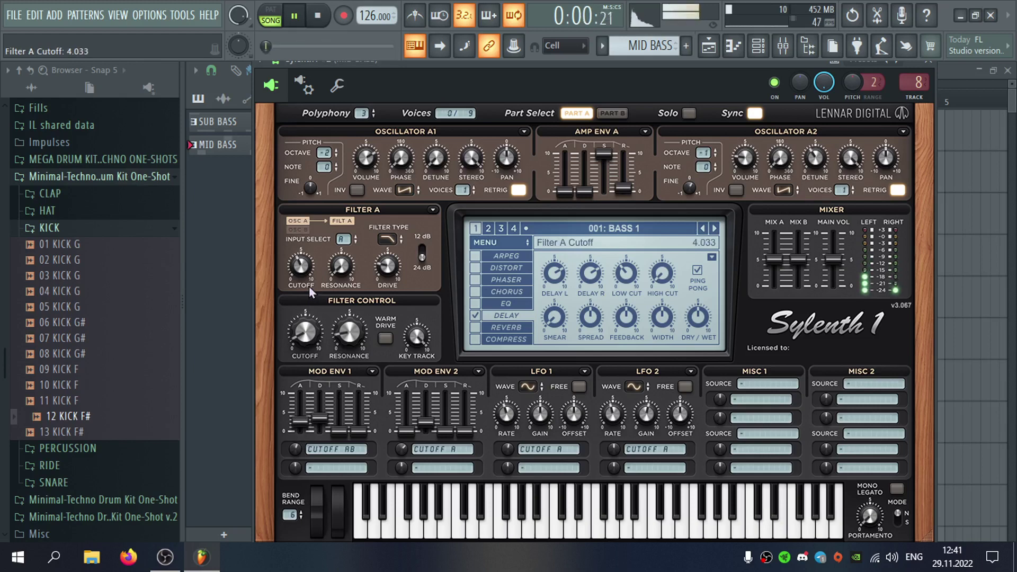
Set the filter control cutoff of Sylenth1 #2 to about 1.57, switch to Part B and close the synth.
{"action": "left_click_drag", "start_coordinate": [315, 335], "coordinate": [315, 329]}
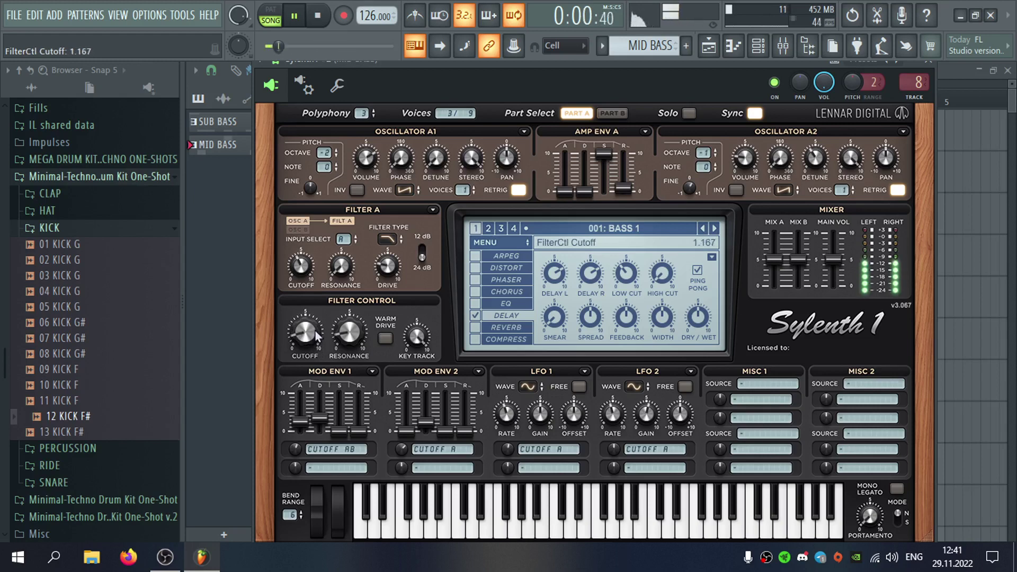
{"action": "left_click", "coordinate": [619, 113]}
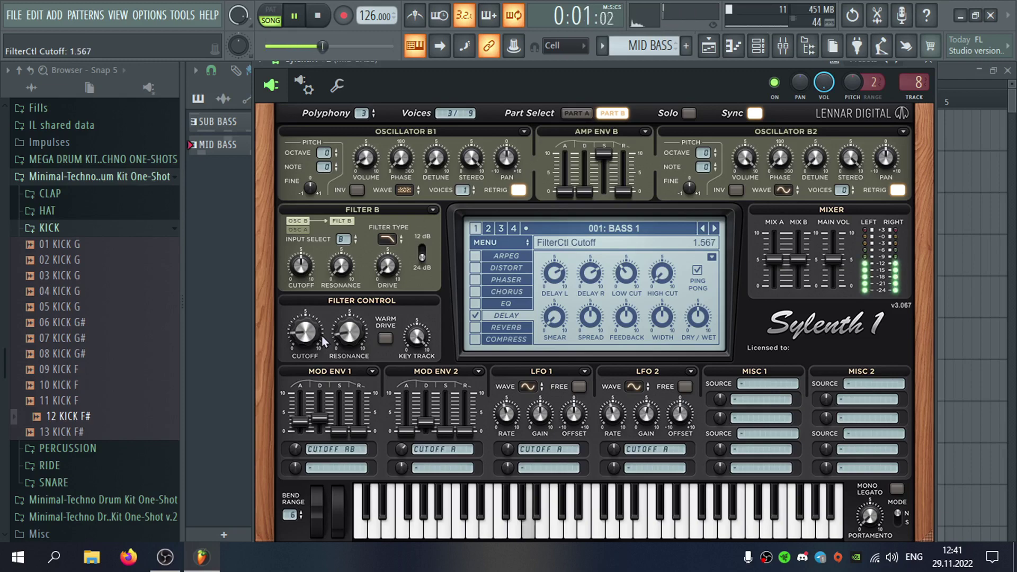
{"action": "left_click", "coordinate": [957, 72]}
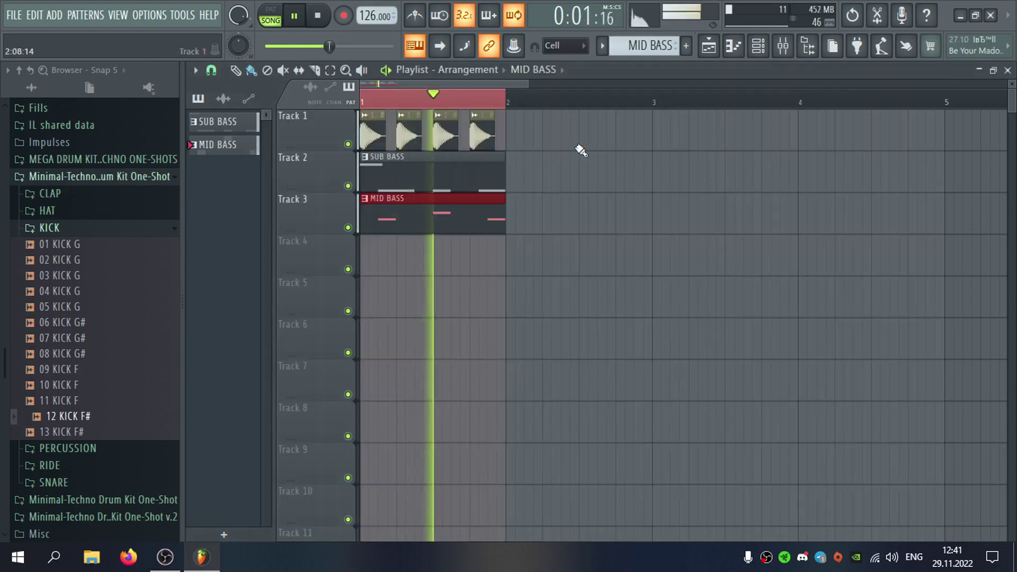
Create a new pattern named CLAP and place its clip at bar 1 of Track 4 in the playlist.
{"action": "left_click", "coordinate": [576, 141]}
{"action": "right_click", "coordinate": [576, 141]}
{"action": "left_click", "coordinate": [686, 46]}
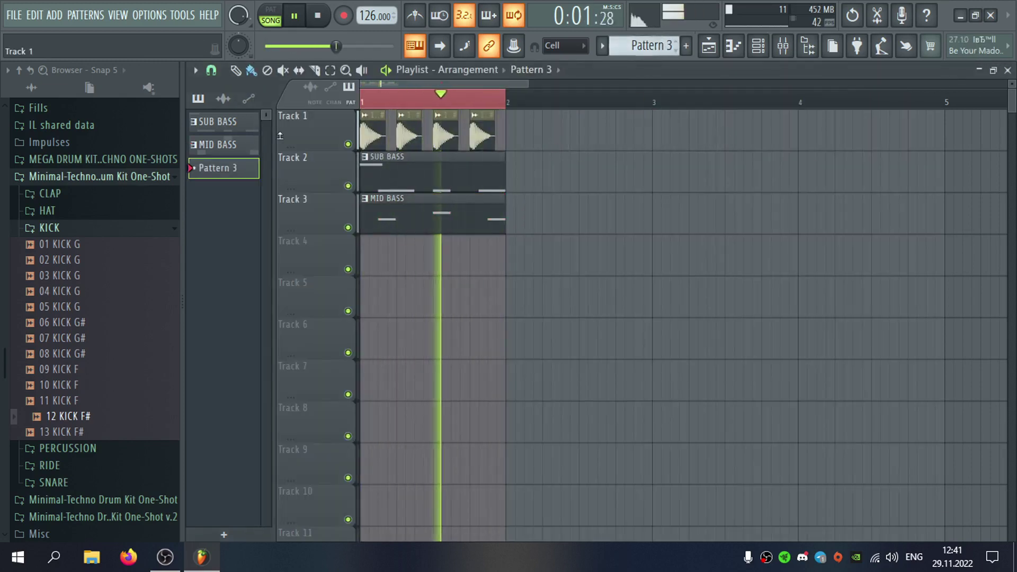
{"action": "key", "text": "F2"}
{"action": "type", "text": "CL"}
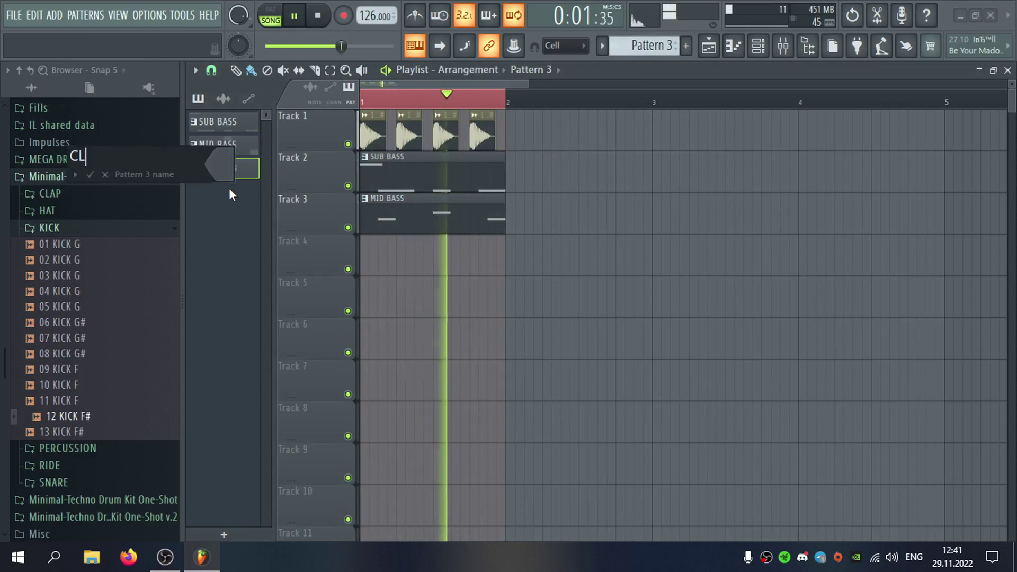
{"action": "type", "text": "AP"}
{"action": "key", "text": "Return"}
{"action": "left_click", "coordinate": [369, 250]}
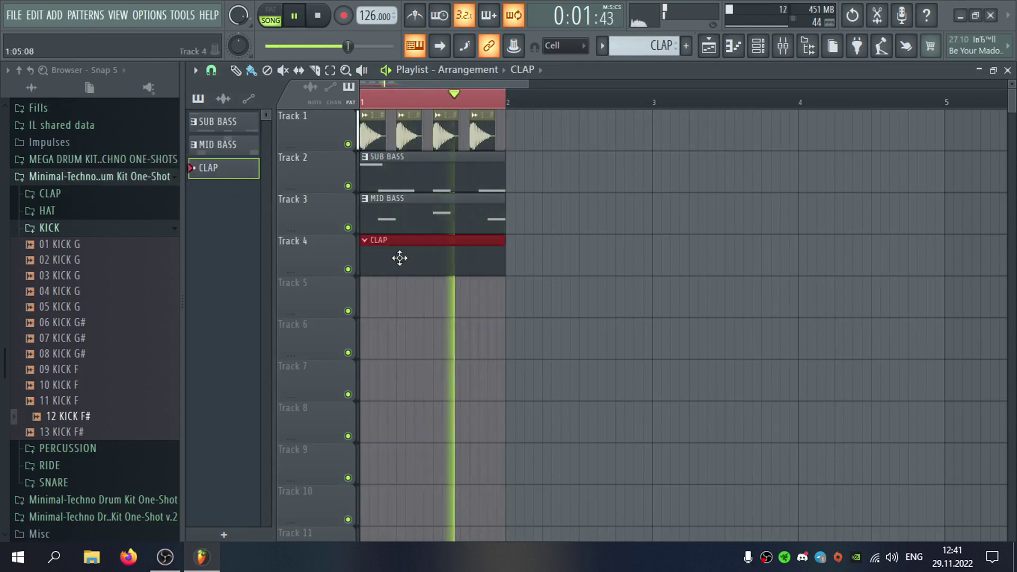
Add 01 CLAP from the Claps folder of Minimal-Techno Drum Kit One-Shot v.2 as a new channel in the channel rack.
{"action": "key", "text": "F6"}
{"action": "left_click", "coordinate": [106, 227]}
{"action": "left_click", "coordinate": [106, 176]}
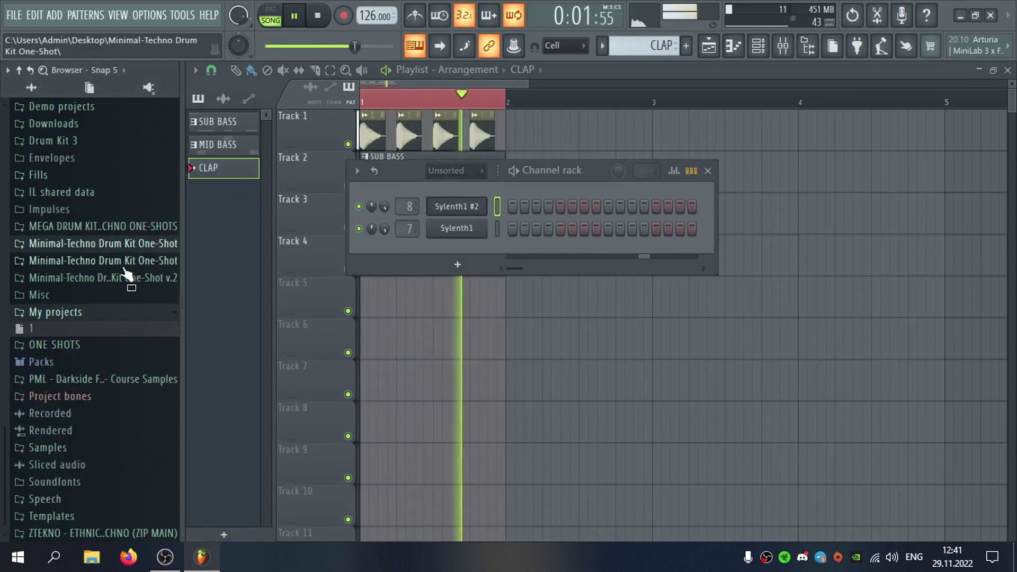
{"action": "left_click", "coordinate": [131, 277]}
{"action": "left_click", "coordinate": [111, 311]}
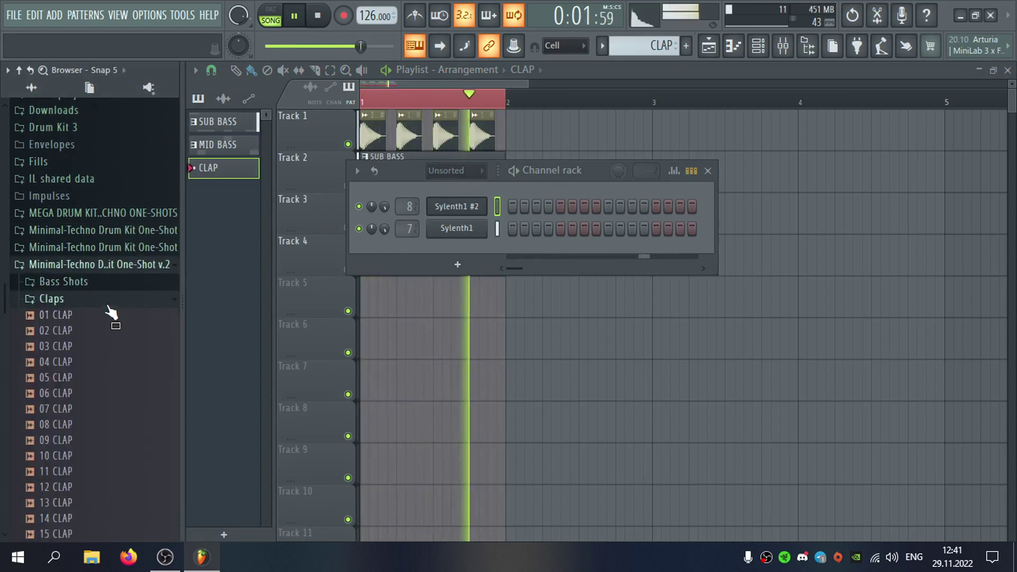
{"action": "left_click", "coordinate": [109, 316]}
{"action": "left_click_drag", "start_coordinate": [105, 313], "coordinate": [536, 250]}
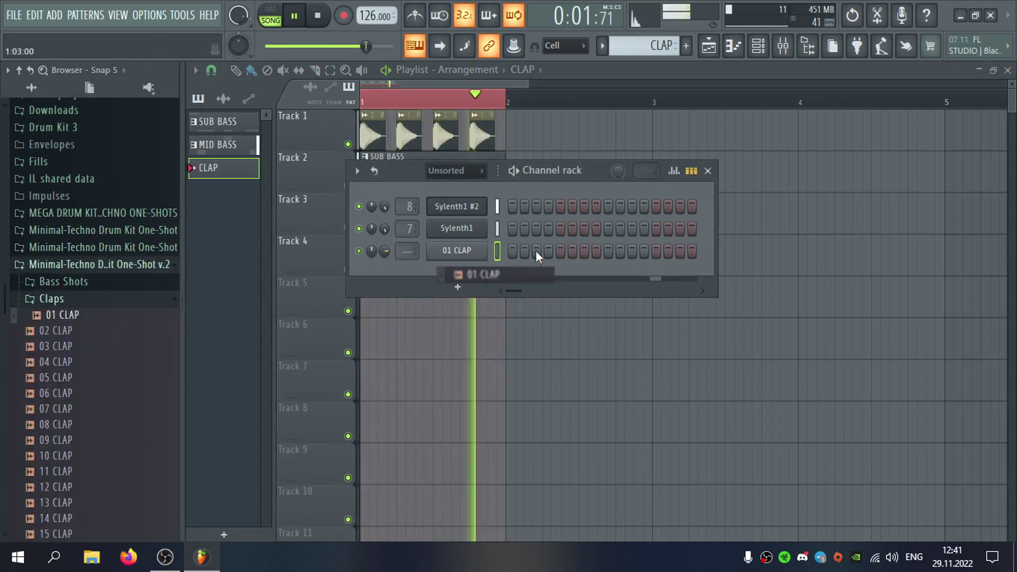
Add 01 CLAP hits at steps 5 and 13, and shift both notes slightly earlier so the first starts at 1:04:21.
{"action": "left_click", "coordinate": [656, 254]}
{"action": "right_click", "coordinate": [483, 250]}
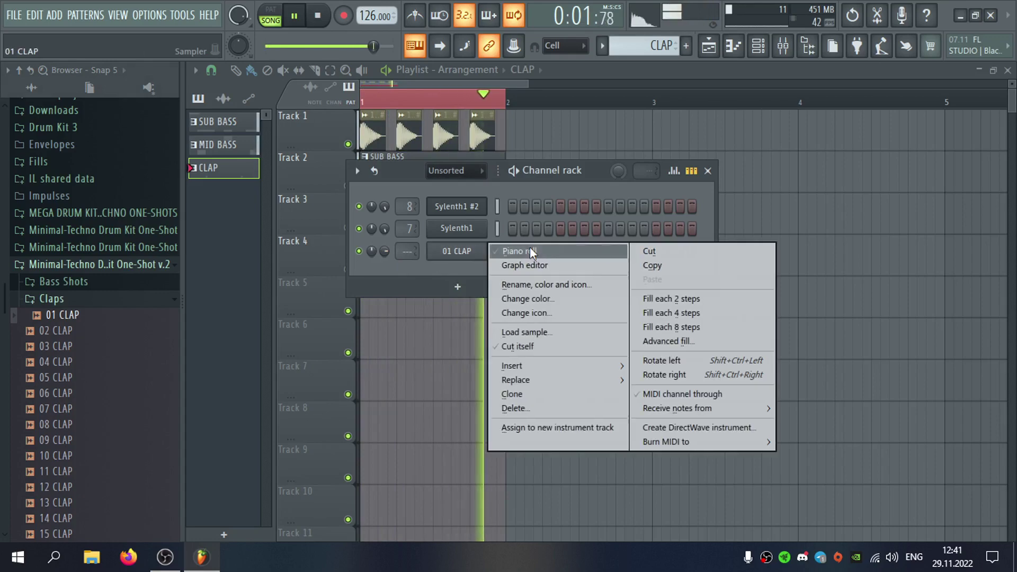
{"action": "left_click", "coordinate": [525, 251]}
{"action": "key", "text": "ctrl+a"}
{"action": "scroll", "coordinate": [319, 222], "scroll_direction": "up", "scroll_amount": 5}
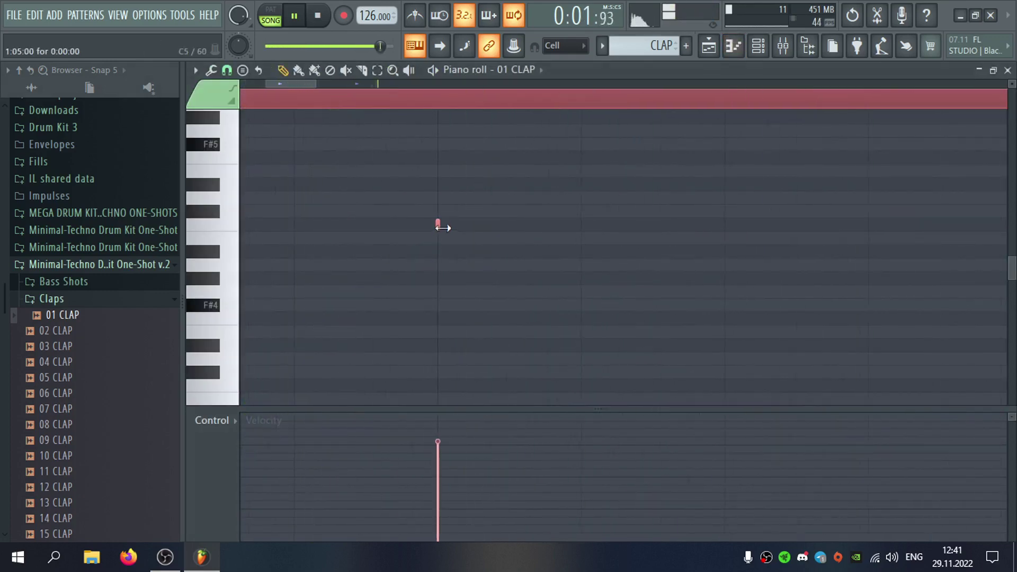
{"action": "left_click_drag", "start_coordinate": [434, 226], "coordinate": [421, 230]}
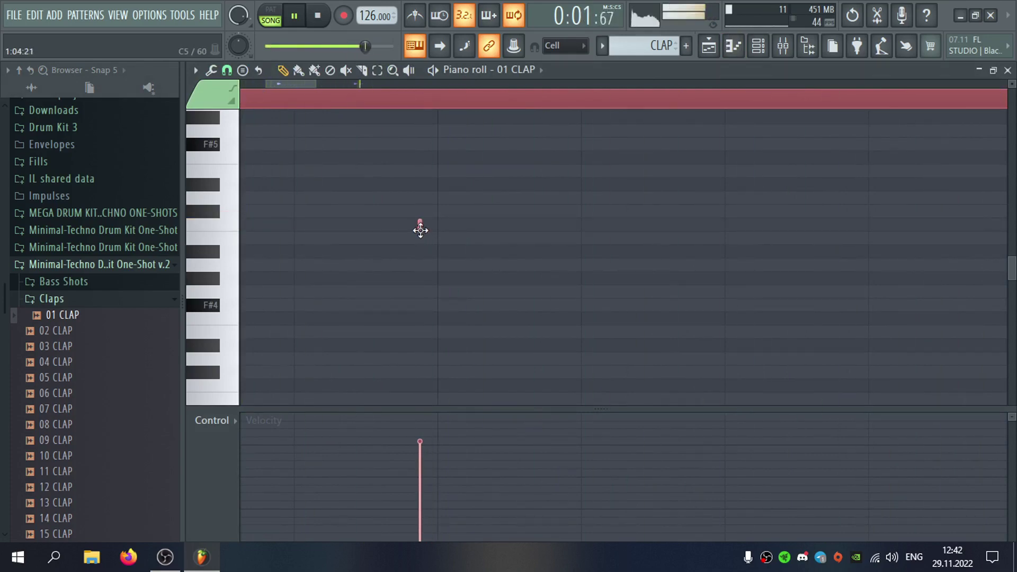
{"action": "left_click", "coordinate": [1009, 70]}
Route the 01 CLAP channel to mixer track 9 and set that track's volume to -6.0 dB.
{"action": "left_click", "coordinate": [442, 254]}
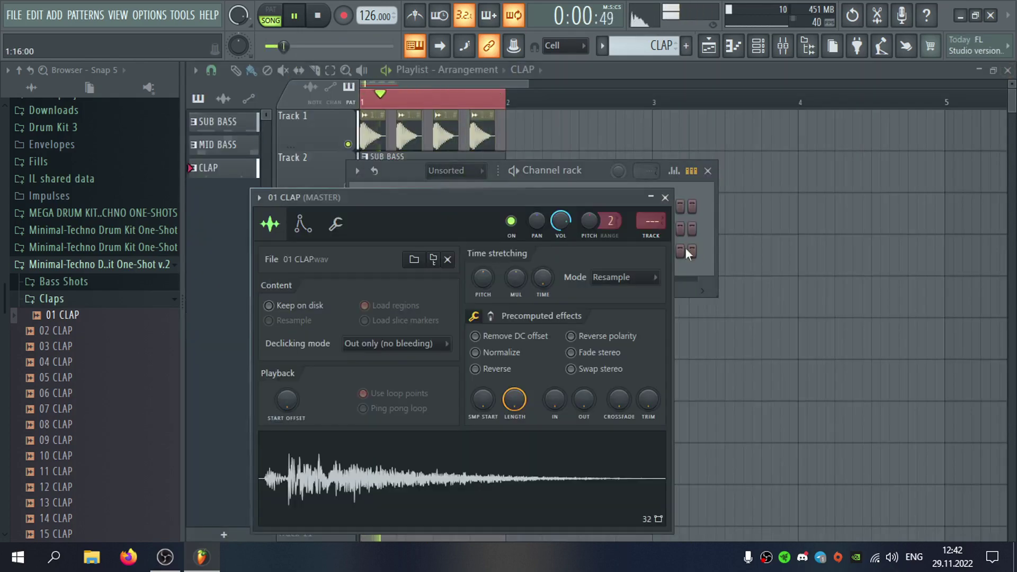
{"action": "left_click", "coordinate": [651, 221]}
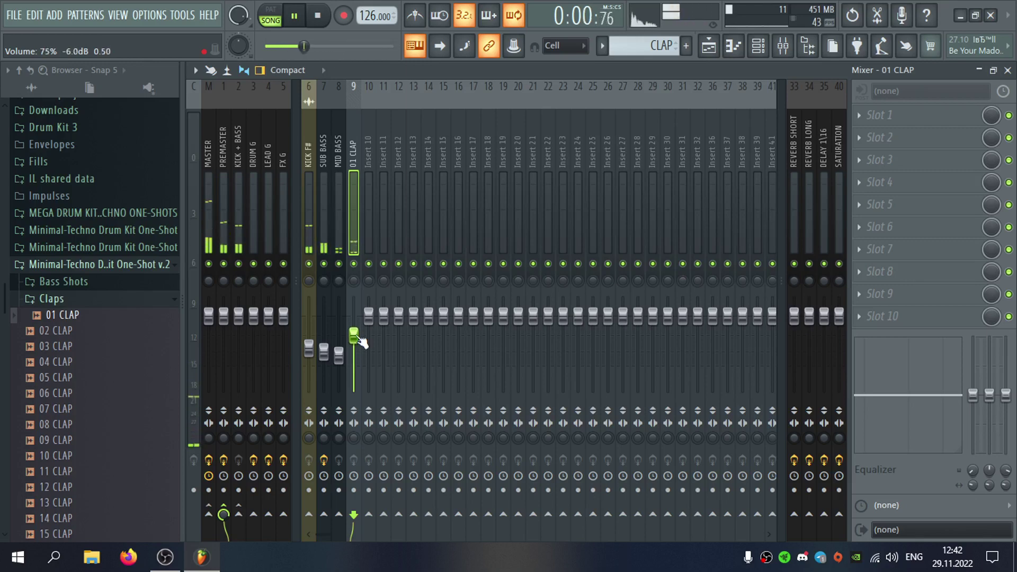
{"action": "left_click", "coordinate": [1008, 70]}
{"action": "left_click", "coordinate": [947, 71]}
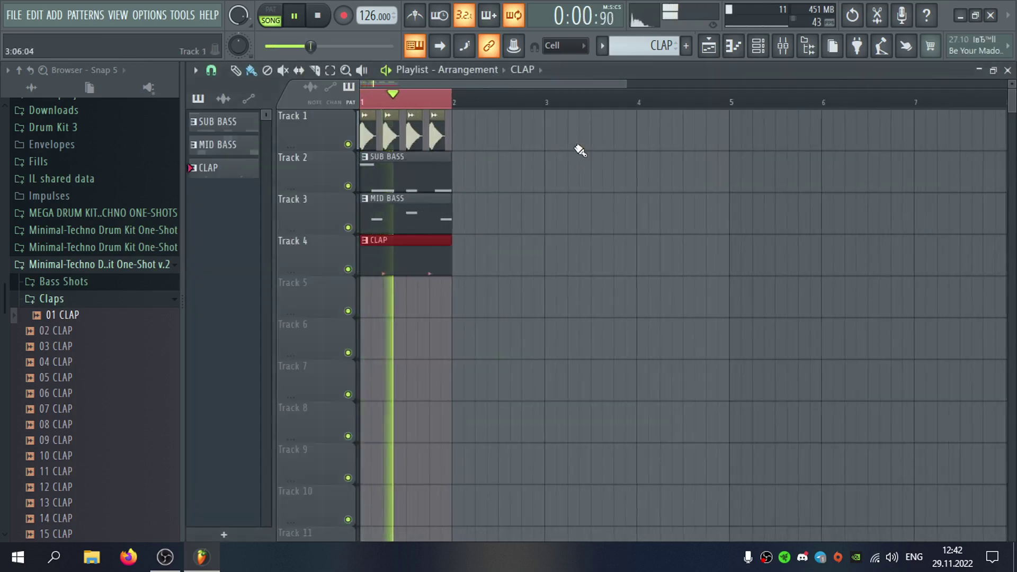
Duplicate all playlist clips until they fill bars 1 to 4, and set the loop selection over those four bars.
{"action": "key", "text": "ctrl+a"}
{"action": "key", "text": "ctrl+b"}
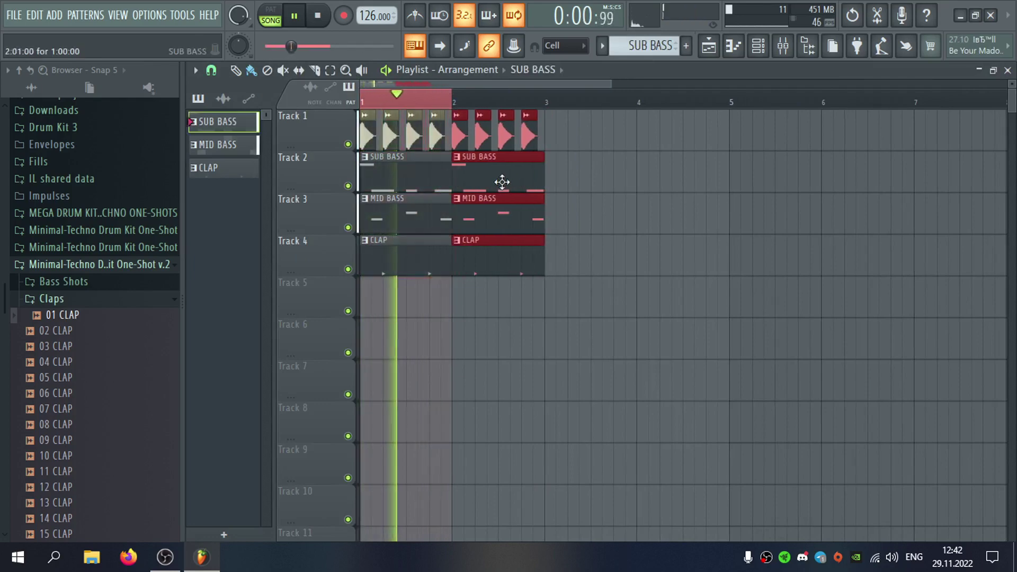
{"action": "key", "text": "ctrl+a"}
{"action": "key", "text": "ctrl+b"}
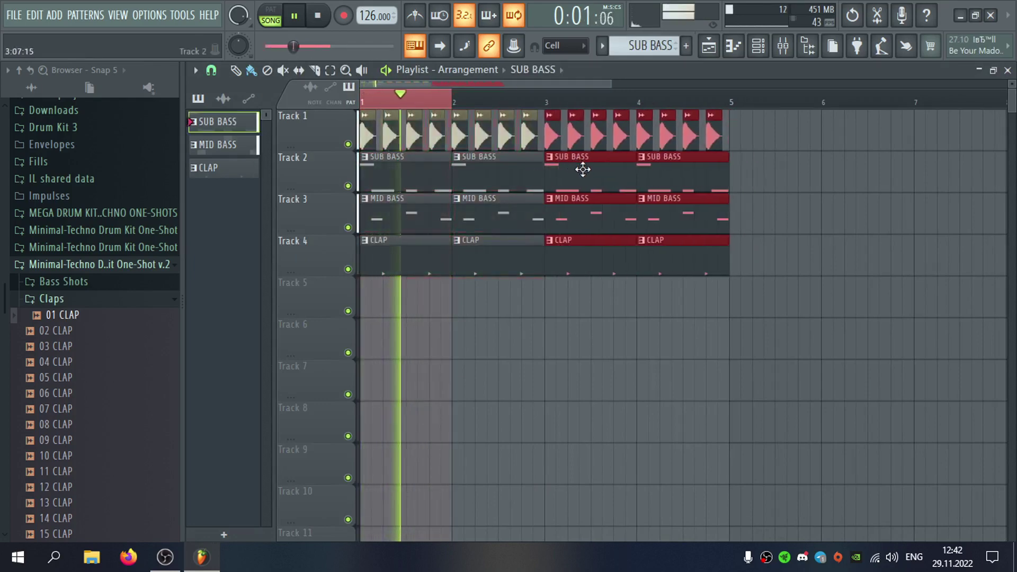
{"action": "left_click_drag", "start_coordinate": [737, 103], "coordinate": [362, 104]}
{"action": "left_click", "coordinate": [819, 225]}
{"action": "right_click", "coordinate": [882, 224]}
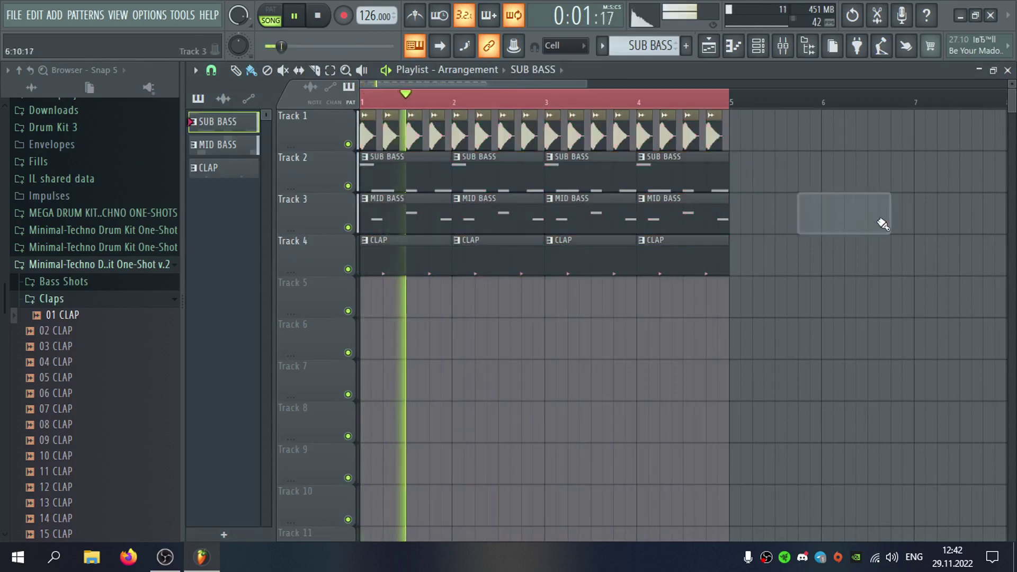
Set the 01 CLAP sample's start offset to 2% and its quick fade-out to 22%.
{"action": "left_click", "coordinate": [137, 327]}
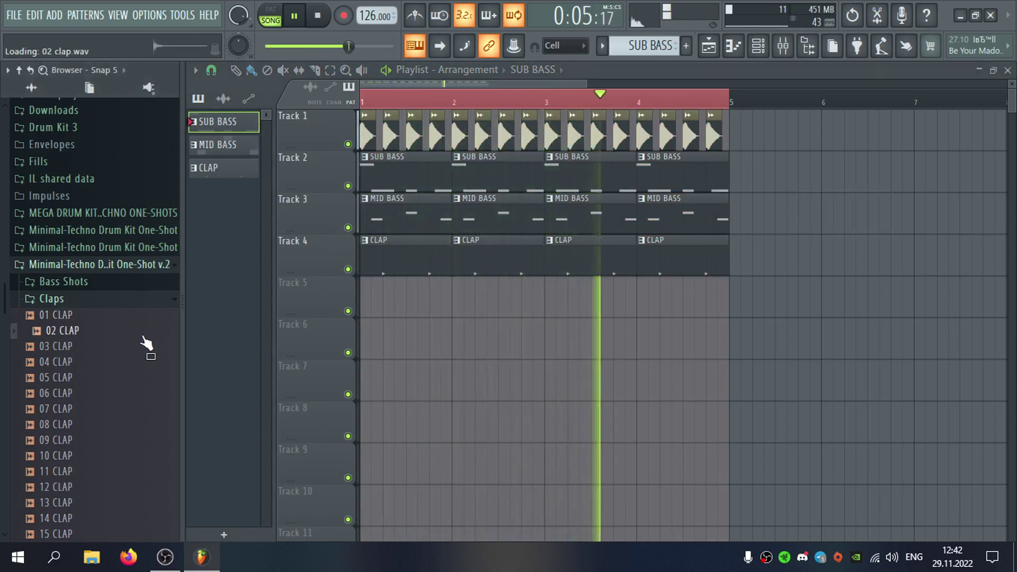
{"action": "double_click", "coordinate": [447, 255]}
{"action": "left_click", "coordinate": [1008, 70]}
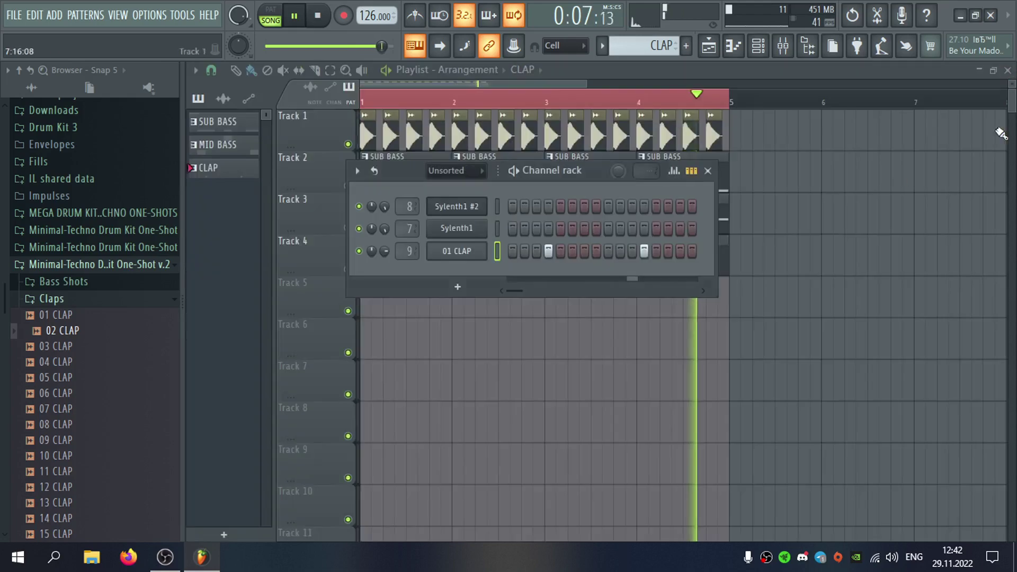
{"action": "left_click", "coordinate": [469, 252]}
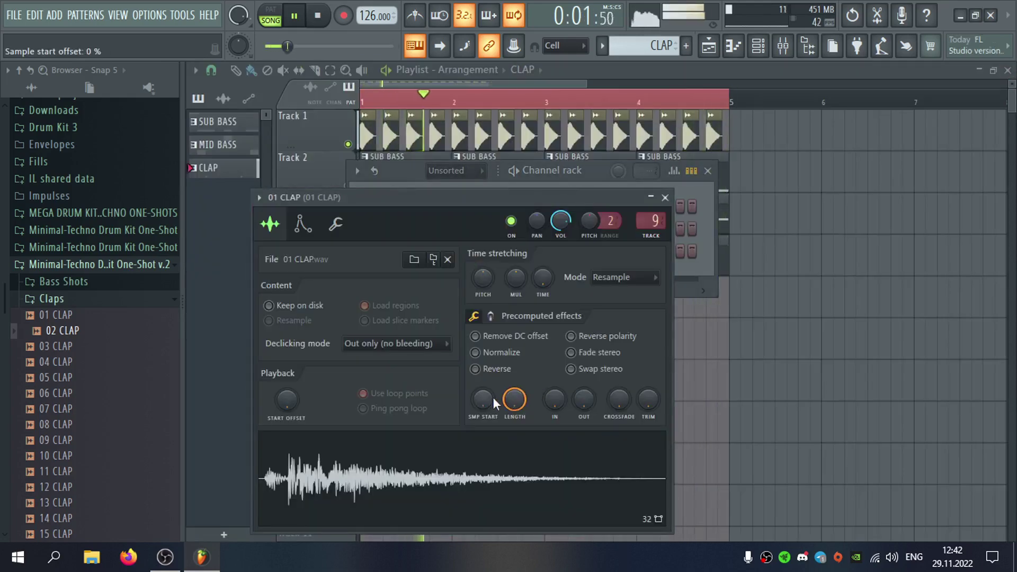
{"action": "left_click_drag", "start_coordinate": [493, 396], "coordinate": [493, 390]}
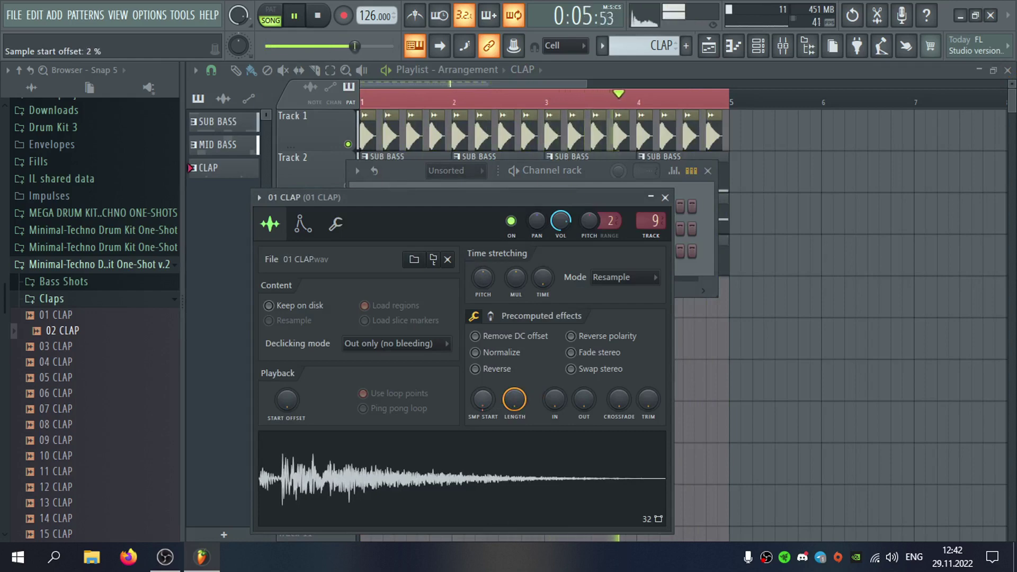
{"action": "mouse_move", "coordinate": [578, 403]}
{"action": "left_mouse_down"}
{"action": "mouse_move", "coordinate": [577, 379]}
{"action": "mouse_move", "coordinate": [584, 404]}
{"action": "left_mouse_up"}
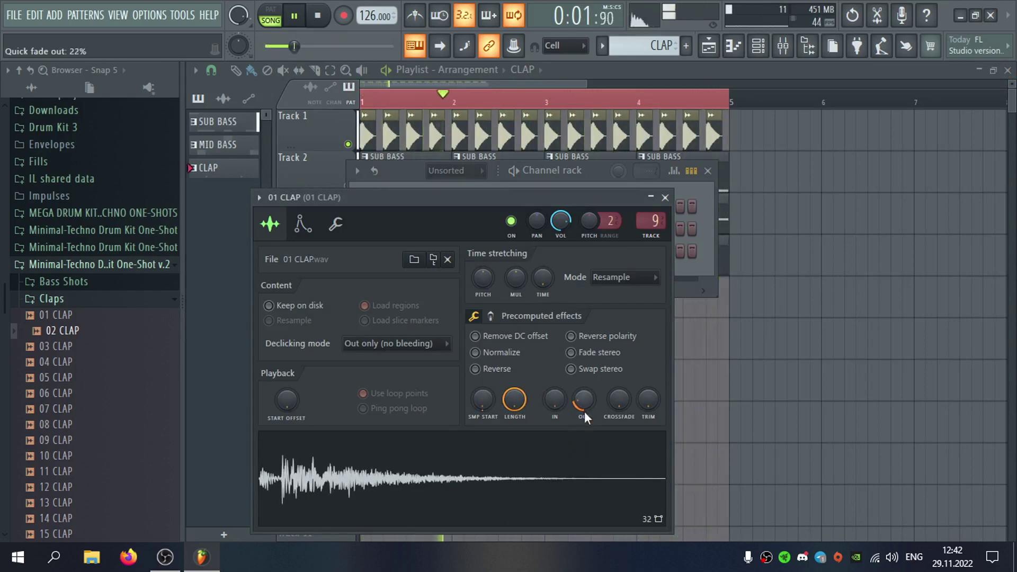
Rename mixer track 9 as CLAP.
{"action": "double_click", "coordinate": [667, 217]}
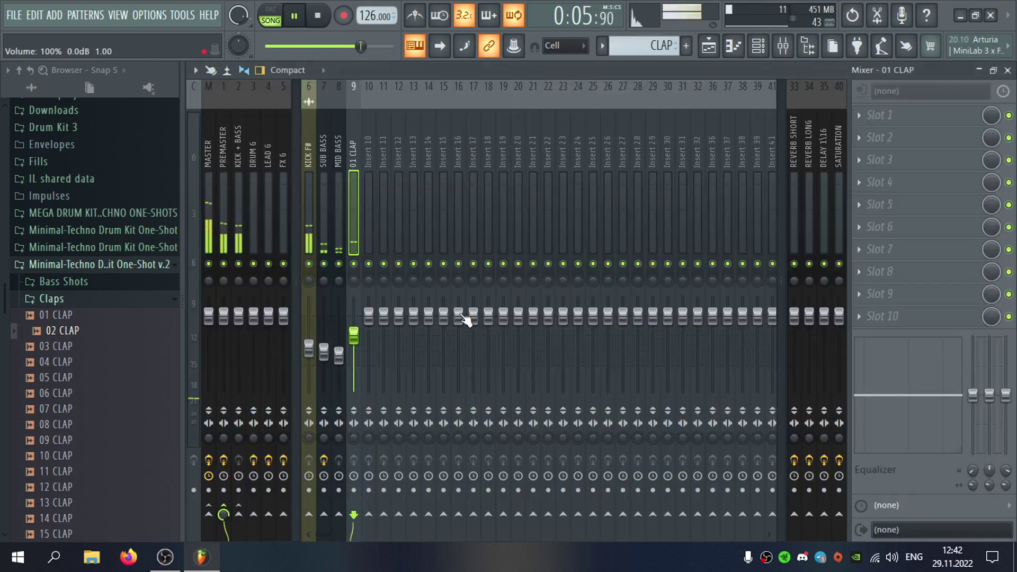
{"action": "key", "text": "F2"}
{"action": "left_click", "coordinate": [300, 304]}
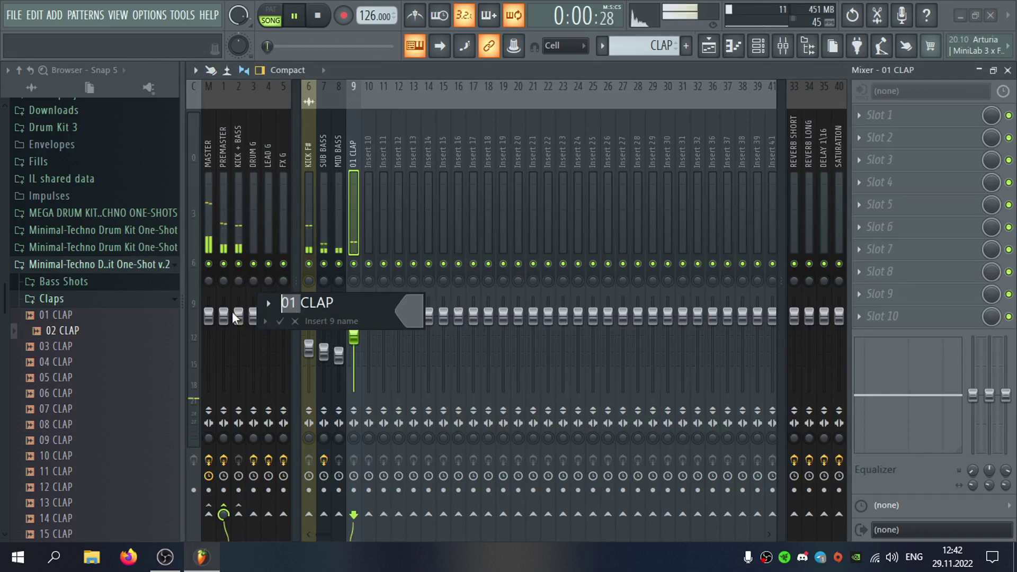
{"action": "key", "text": "Delete"}
{"action": "key", "text": "Delete"}
{"action": "key", "text": "Return"}
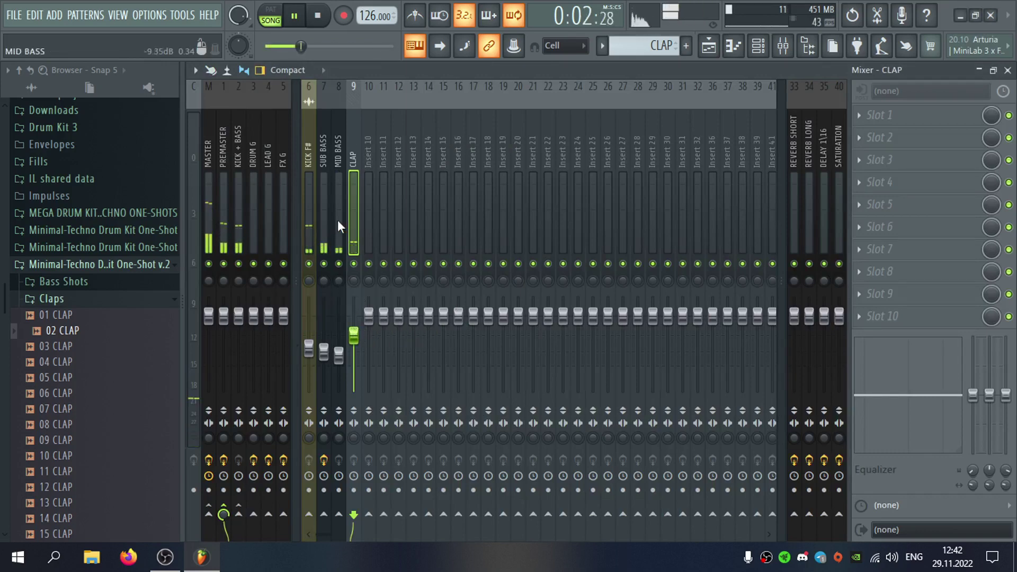
Send the CLAP mixer track to REVERB SHORT at 24% and set the KICK F# volume to 48% (-13.3 dB).
{"action": "left_click", "coordinate": [794, 514]}
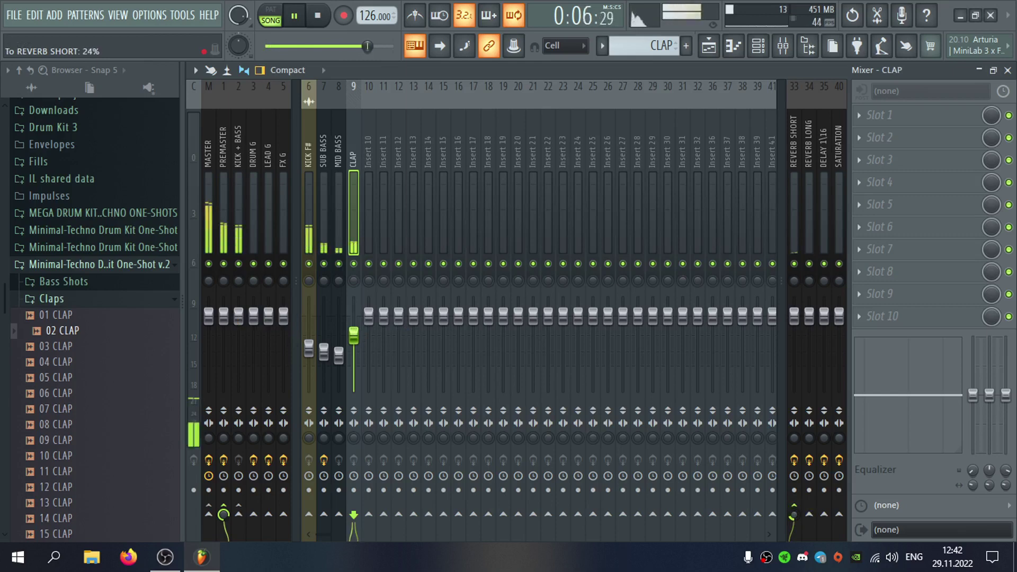
{"action": "left_click_drag", "start_coordinate": [354, 336], "coordinate": [354, 338]}
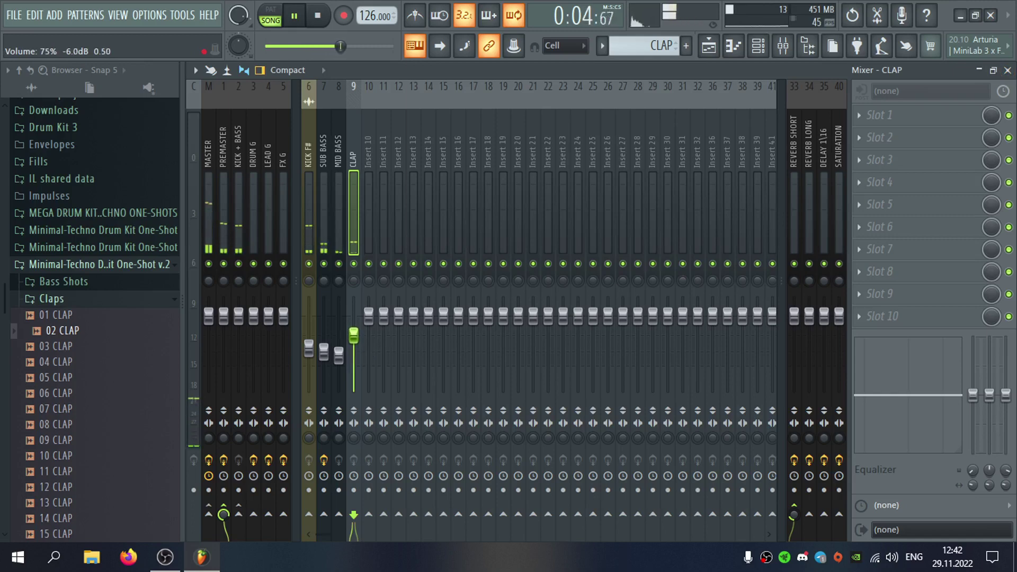
{"action": "left_click", "coordinate": [313, 240]}
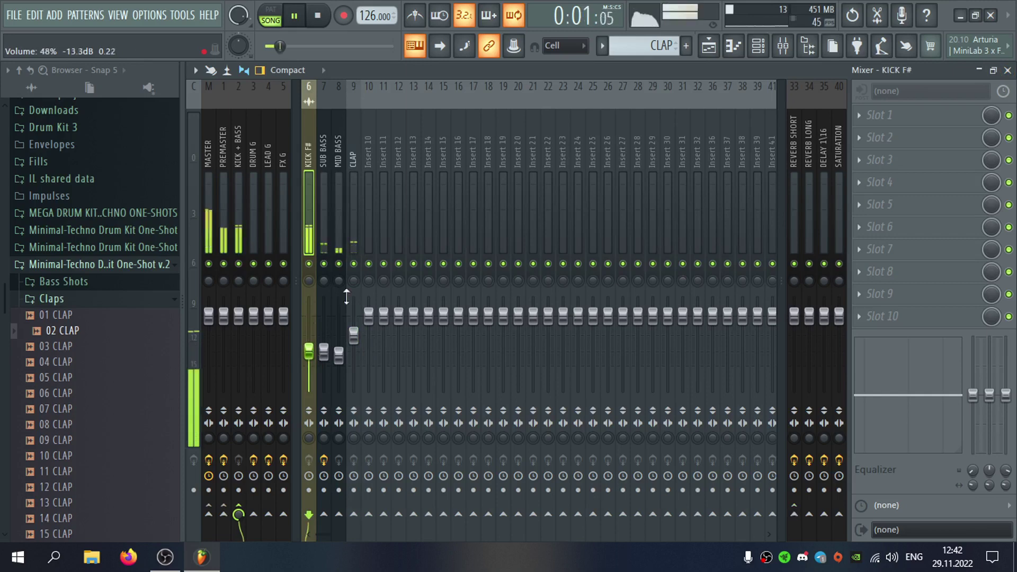
{"action": "left_click", "coordinate": [355, 229]}
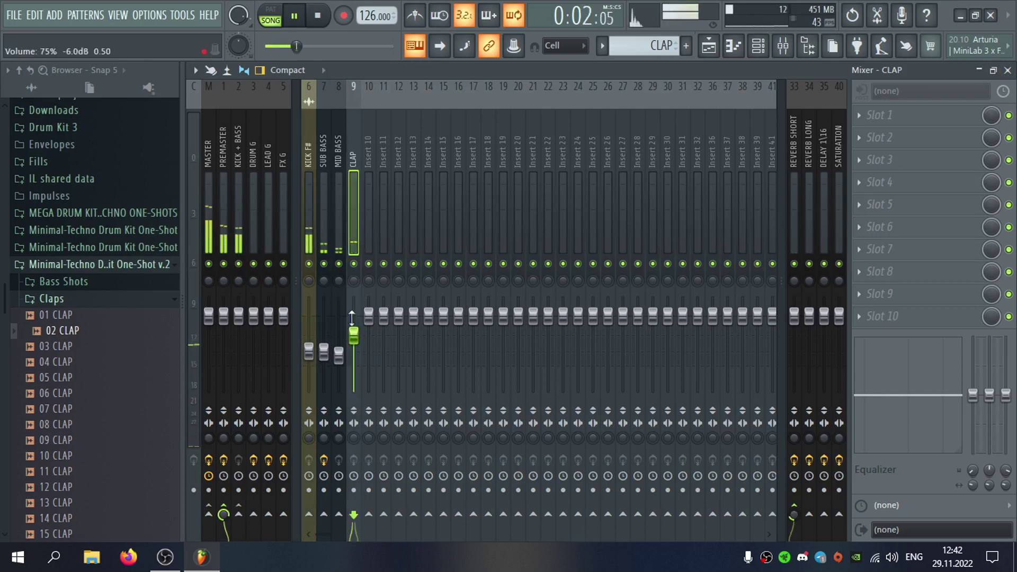
{"action": "left_click", "coordinate": [1008, 70]}
{"action": "key", "text": "Escape"}
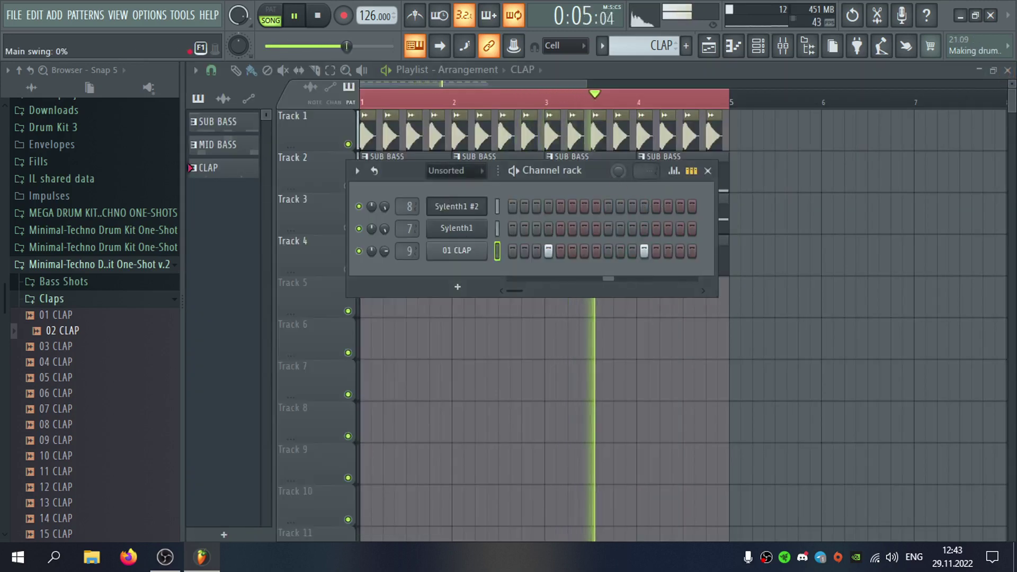
Set the 01 CLAP time-stretching mode to Stretch and its pitch shift to +100 cents.
{"action": "left_click_drag", "start_coordinate": [607, 177], "coordinate": [625, 202]}
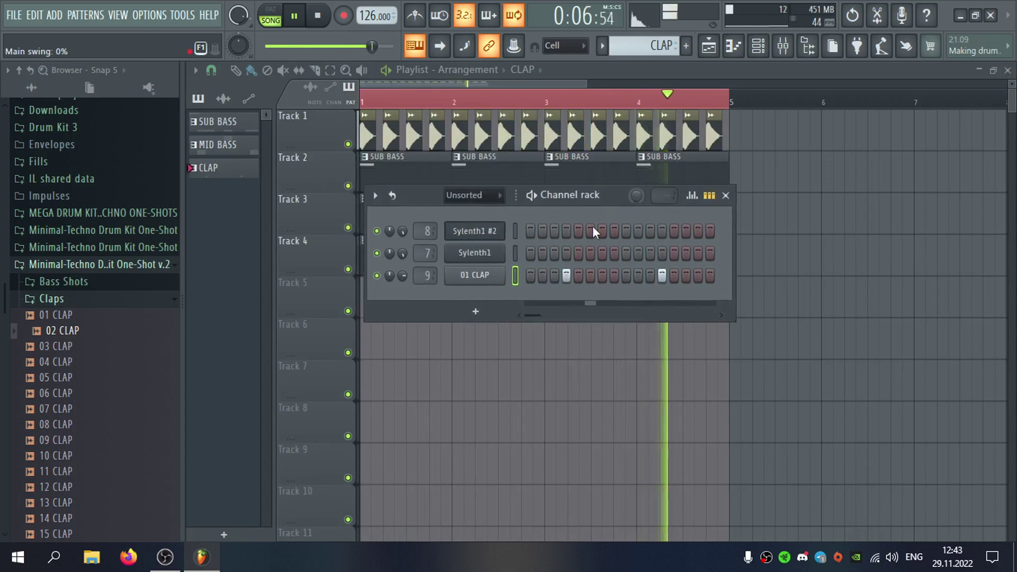
{"action": "left_click", "coordinate": [488, 289]}
{"action": "left_click", "coordinate": [614, 277]}
{"action": "left_click", "coordinate": [624, 313]}
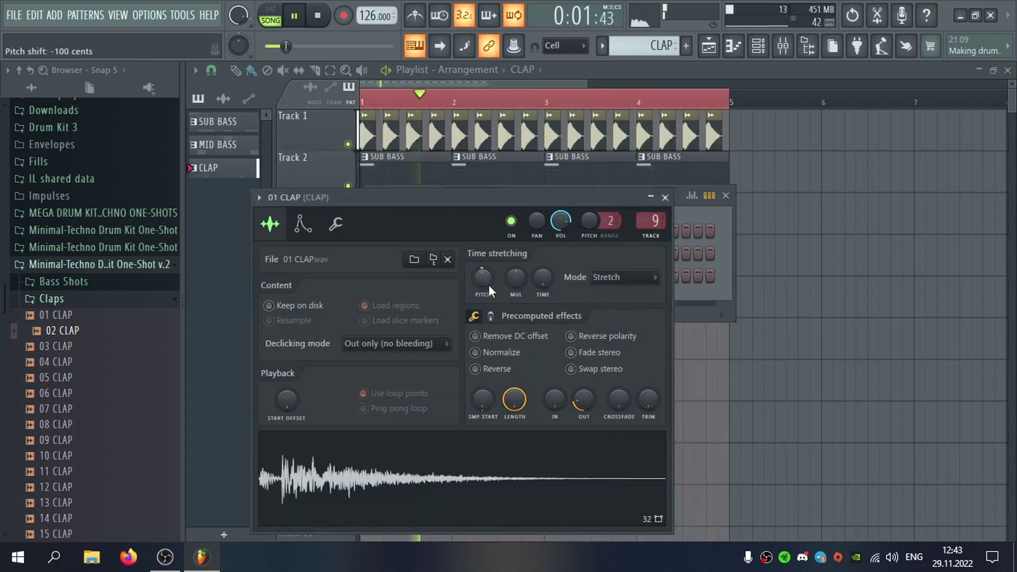
{"action": "scroll", "coordinate": [488, 284], "scroll_direction": "up", "scroll_amount": 10}
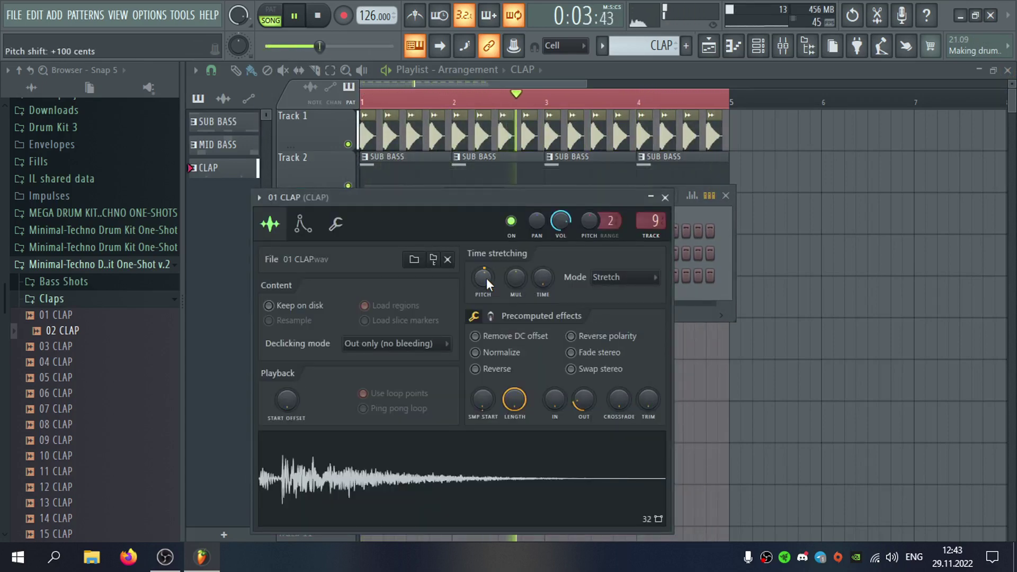
{"action": "left_click", "coordinate": [665, 198]}
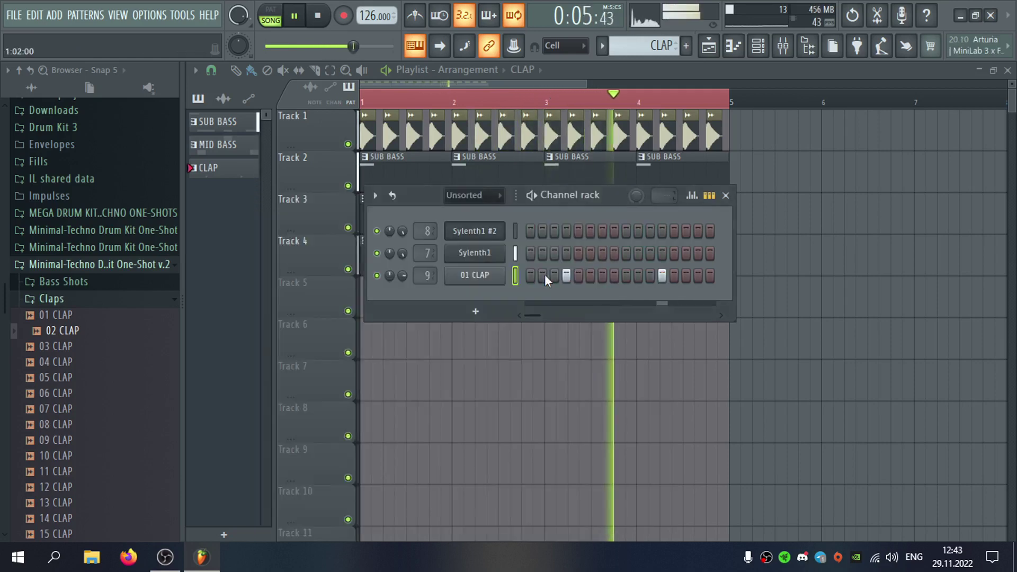
Clone the 01 CLAP channel, mute the original, and add hits at steps 5 and 13 on the clone.
{"action": "right_click", "coordinate": [501, 275]}
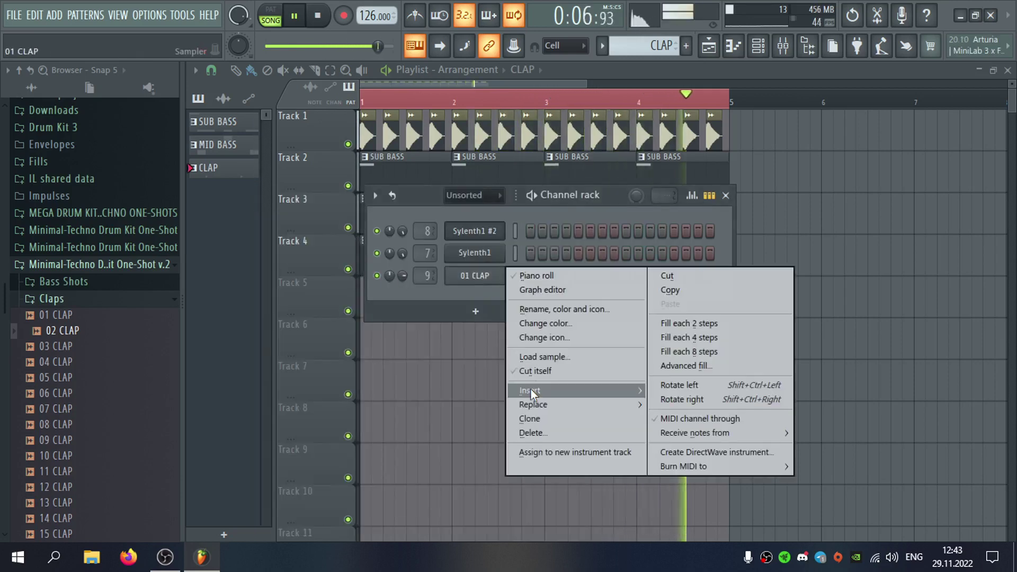
{"action": "left_click", "coordinate": [535, 418]}
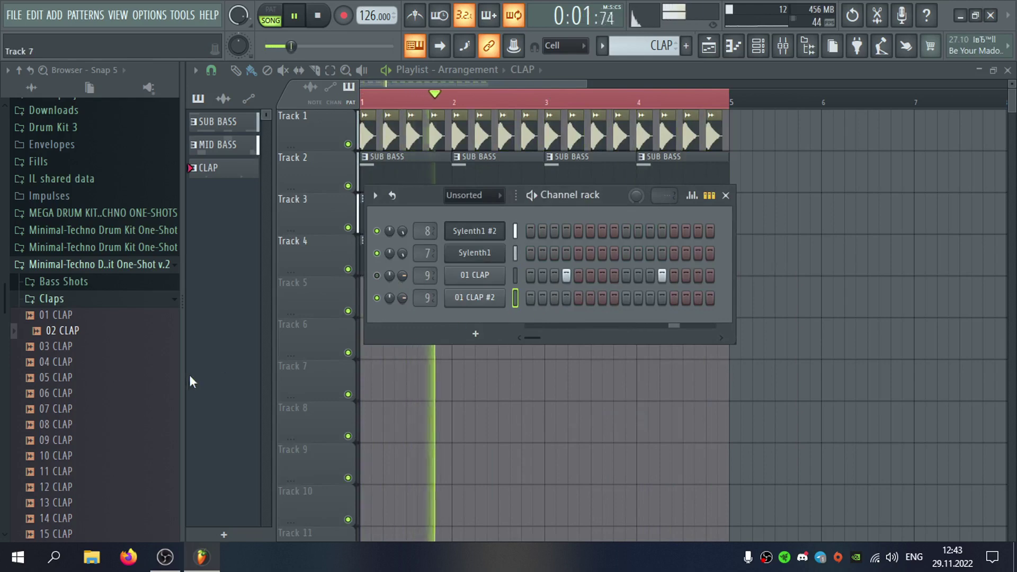
{"action": "left_click", "coordinate": [578, 298]}
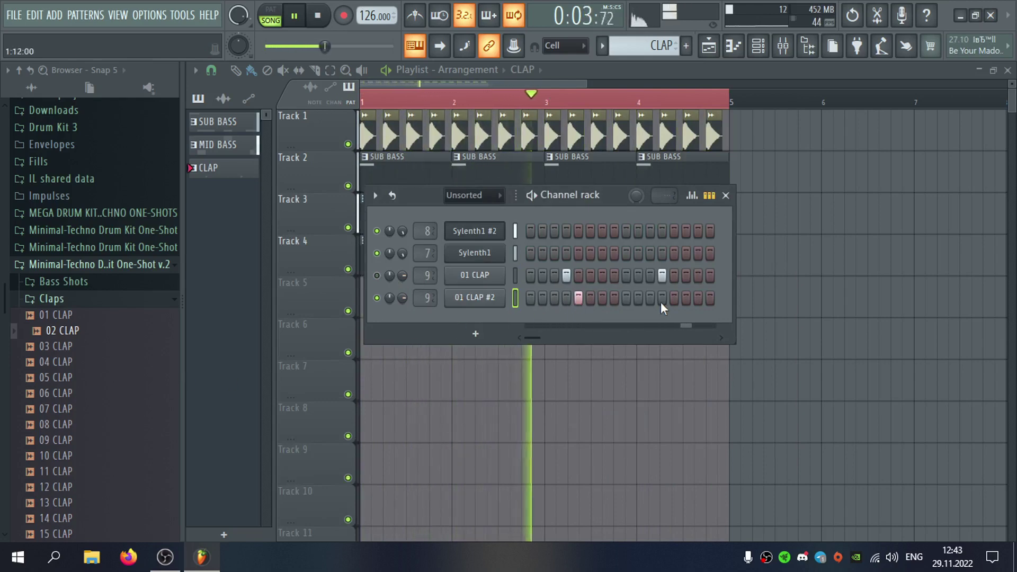
{"action": "left_click", "coordinate": [674, 297]}
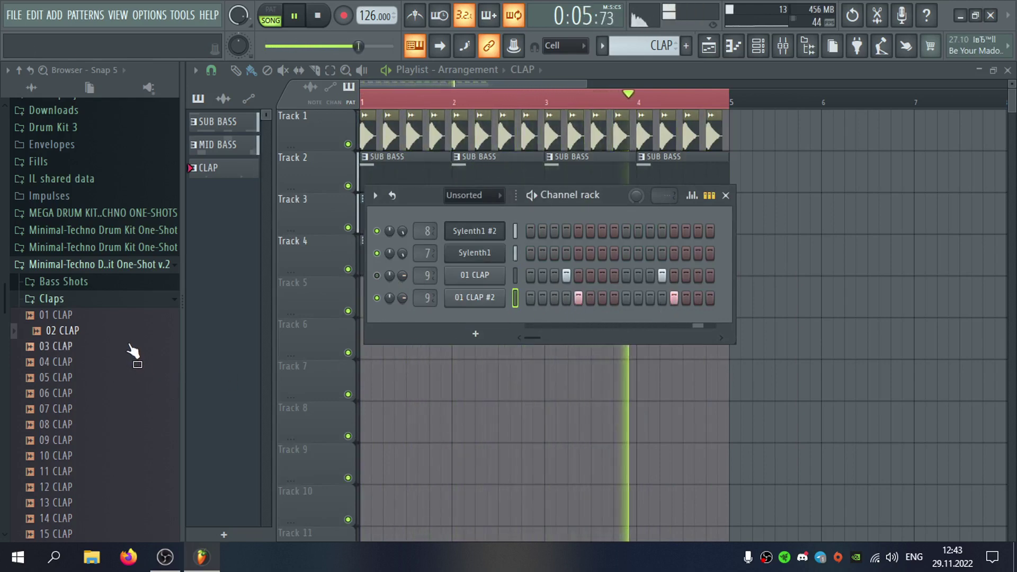
Audition the claps from 03 CLAP to 15 CLAP on the cloned clap channel and load 14 CLAP.
{"action": "key", "text": "Down"}
{"action": "key", "text": "Down"}
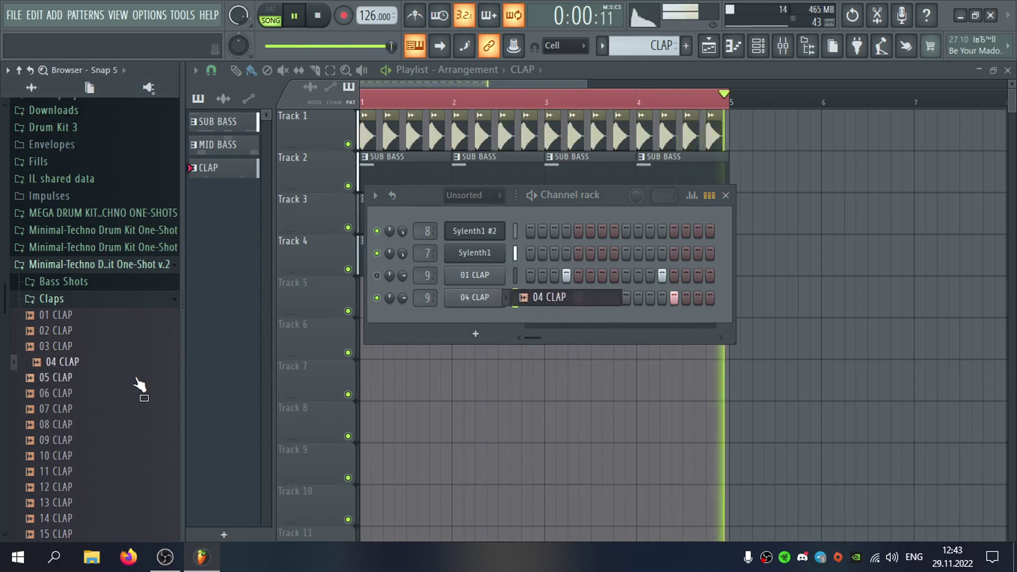
{"action": "key", "text": "Down"}
{"action": "key", "text": "Down"}
{"action": "key", "text": "Down"}
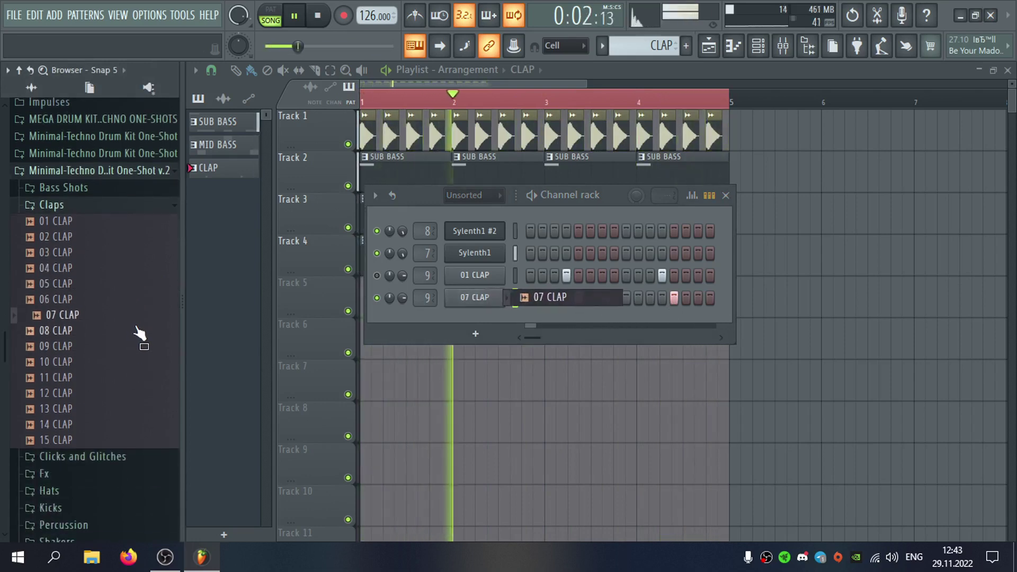
{"action": "key", "text": "Down"}
{"action": "key", "text": "Down"}
{"action": "key", "text": "Down"}
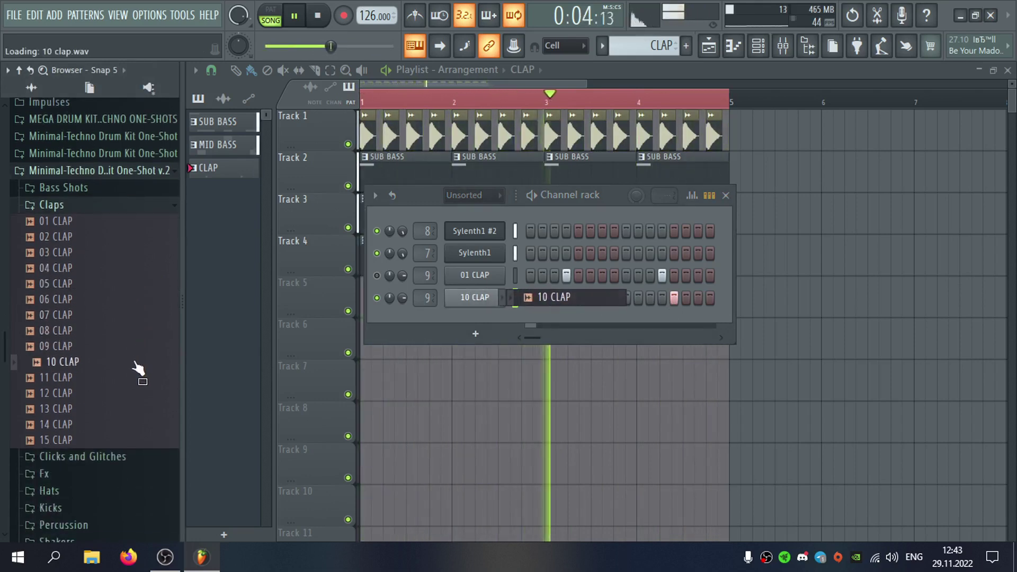
{"action": "left_click", "coordinate": [132, 377]}
{"action": "left_click", "coordinate": [130, 393]}
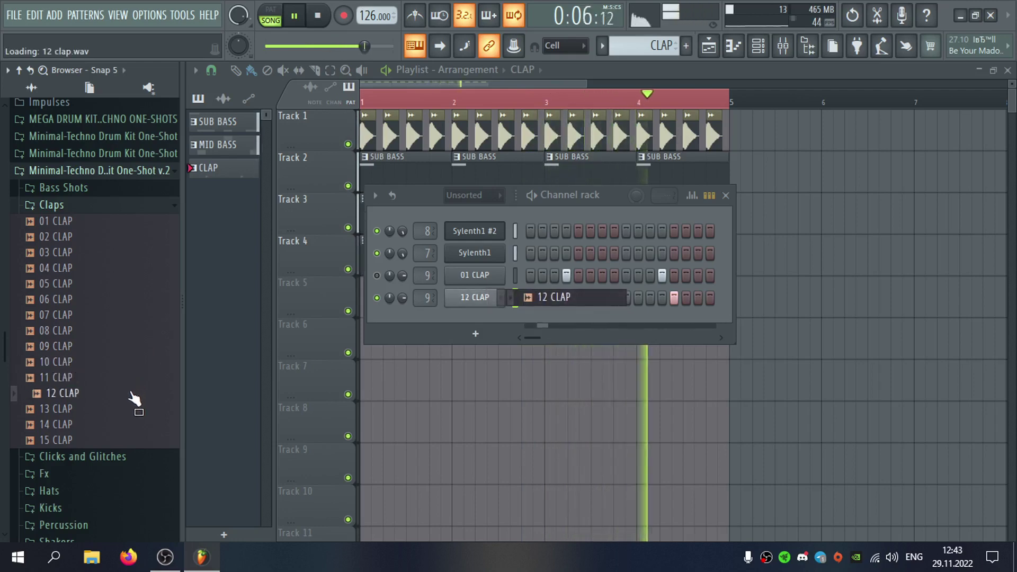
{"action": "left_click", "coordinate": [128, 409]}
{"action": "left_click", "coordinate": [127, 425]}
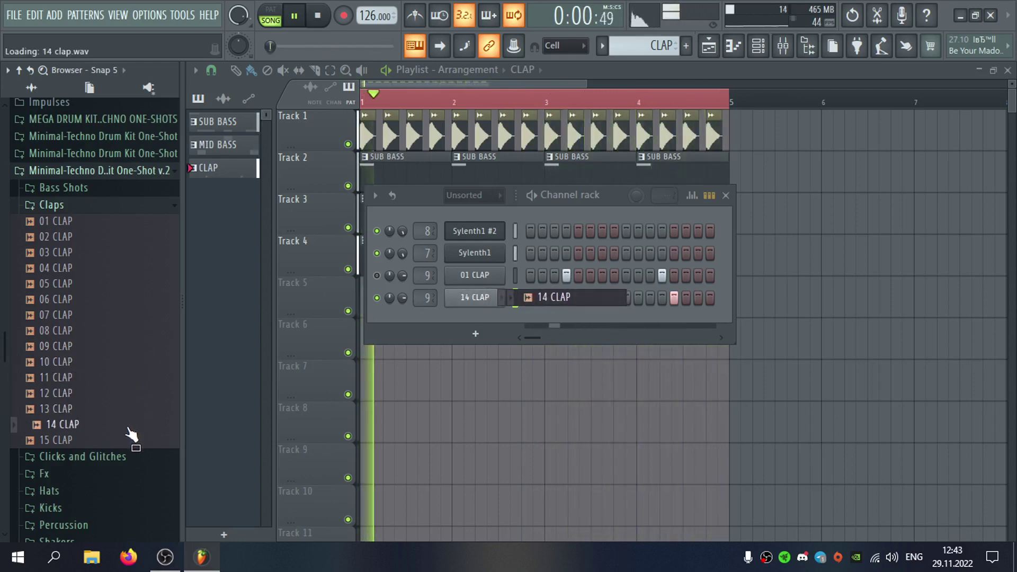
{"action": "left_click", "coordinate": [128, 439]}
{"action": "key", "text": "Up"}
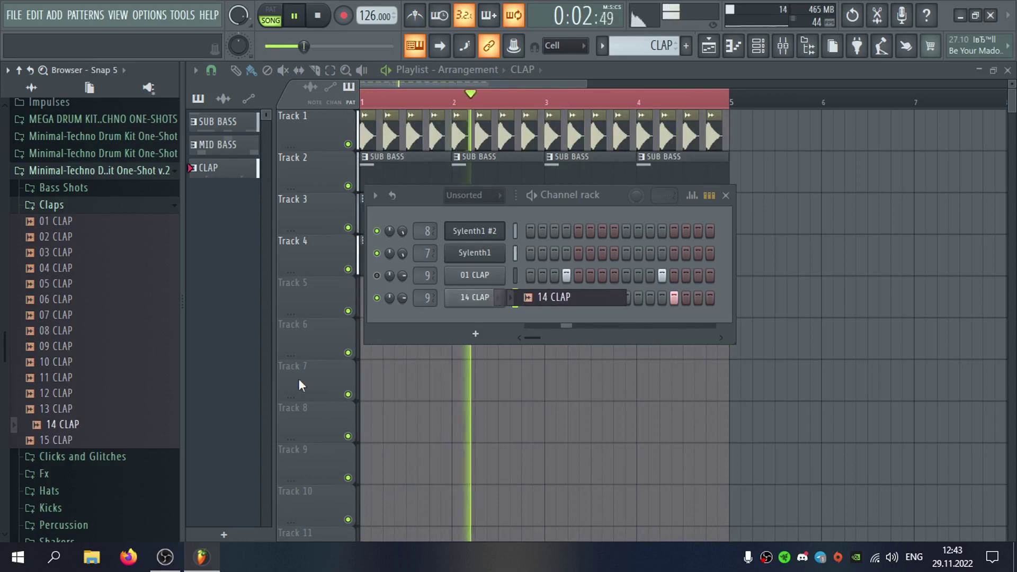
Open the CLAP & SNARE folder of the MEGA DRUM KIT one-shots and try CLAP & SNARE (18) on the cloned channel.
{"action": "left_click", "coordinate": [106, 171]}
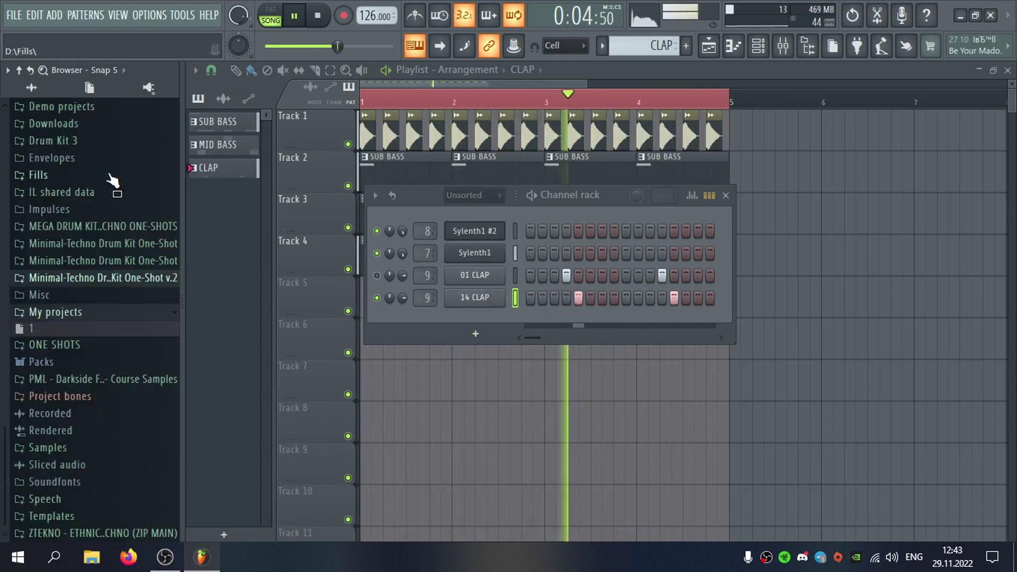
{"action": "left_click", "coordinate": [140, 227]}
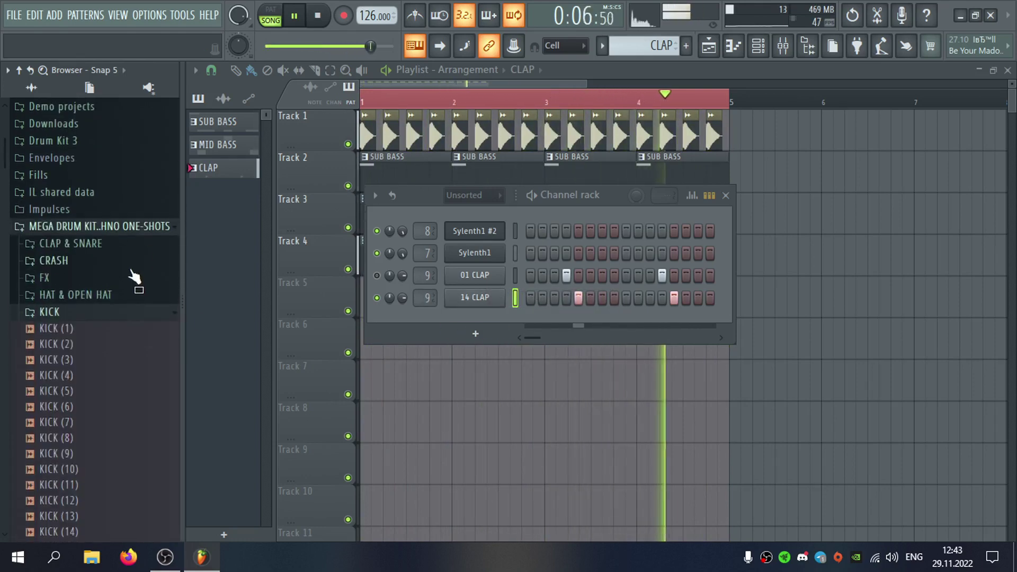
{"action": "left_click", "coordinate": [120, 317]}
{"action": "left_click", "coordinate": [118, 245]}
{"action": "left_click", "coordinate": [140, 390]}
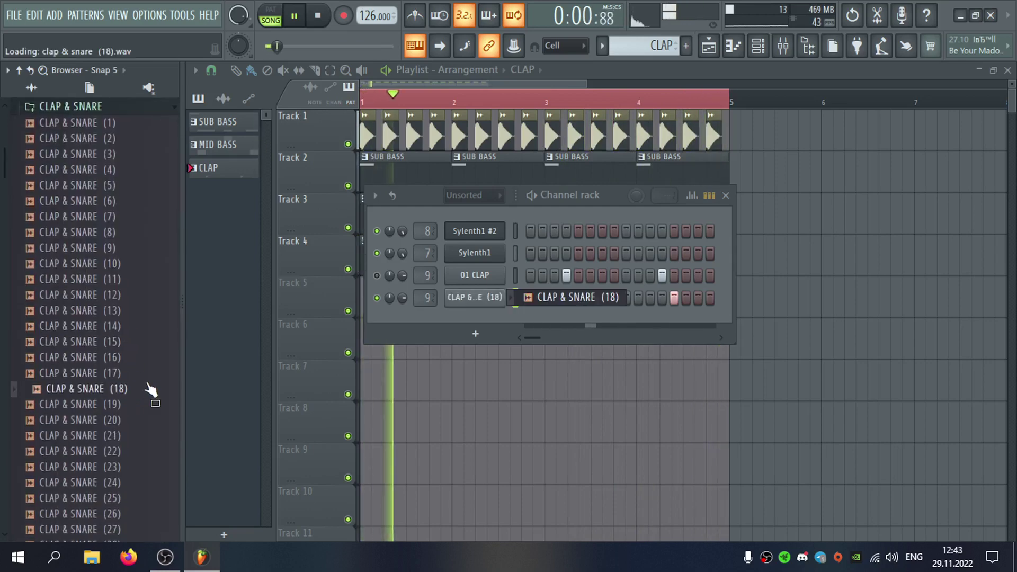
Audition the samples from CLAP & SNARE (19) onward and keep CLAP & SNARE (29) on the cloned channel.
{"action": "scroll", "coordinate": [133, 340], "scroll_direction": "down", "scroll_amount": 2}
{"action": "left_click", "coordinate": [130, 312]}
{"action": "scroll", "coordinate": [130, 312], "scroll_direction": "down", "scroll_amount": 2}
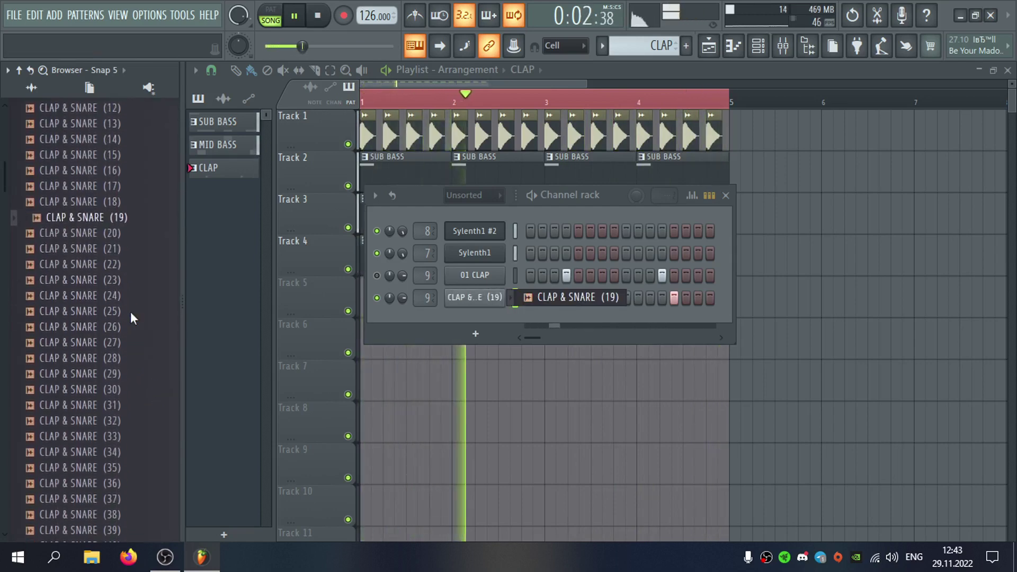
{"action": "left_click", "coordinate": [130, 252]}
{"action": "left_click", "coordinate": [133, 263]}
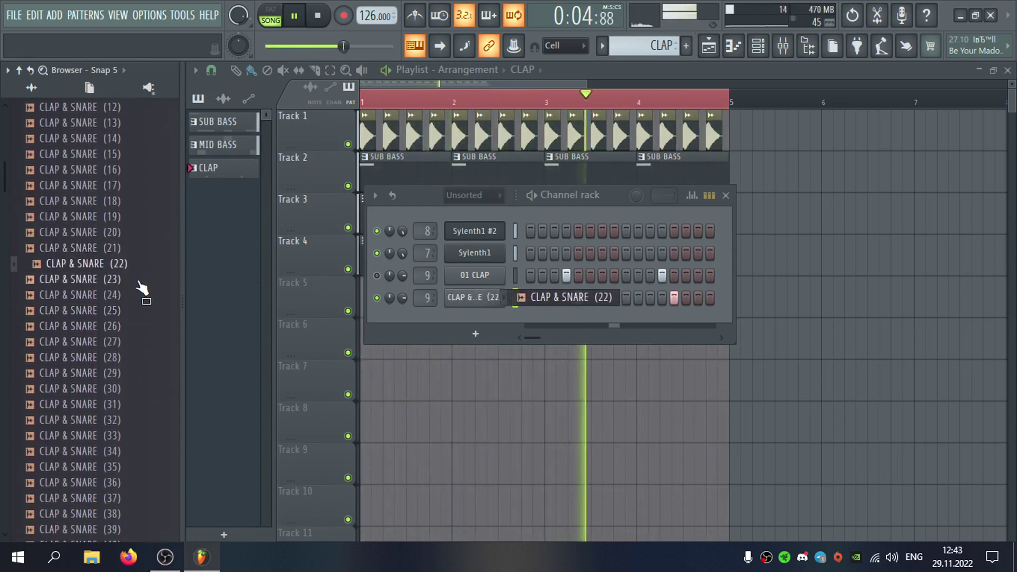
{"action": "left_click", "coordinate": [138, 279]}
{"action": "left_click", "coordinate": [143, 295]}
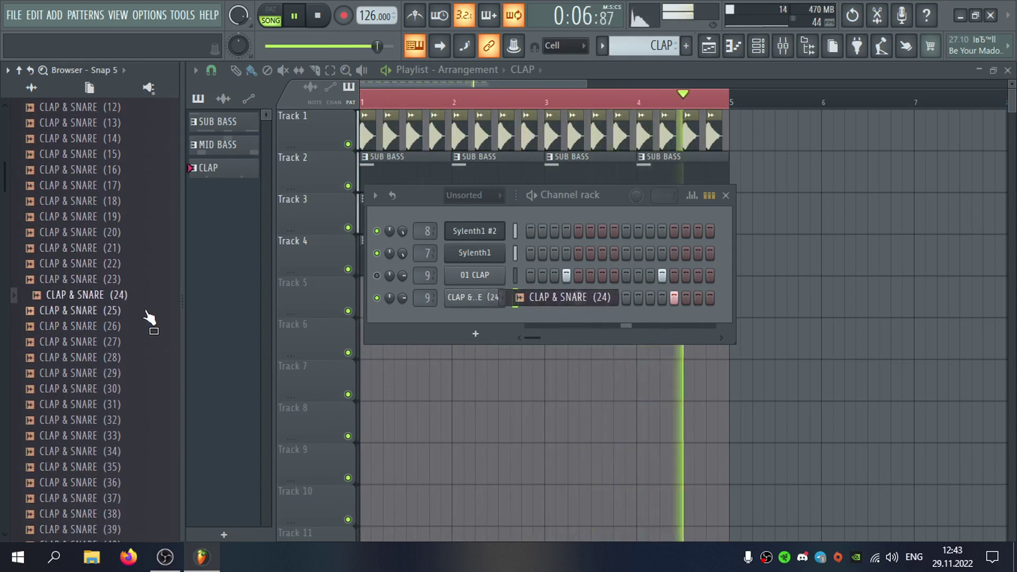
{"action": "left_click", "coordinate": [147, 312]}
{"action": "left_click", "coordinate": [149, 326]}
{"action": "left_click", "coordinate": [150, 342]}
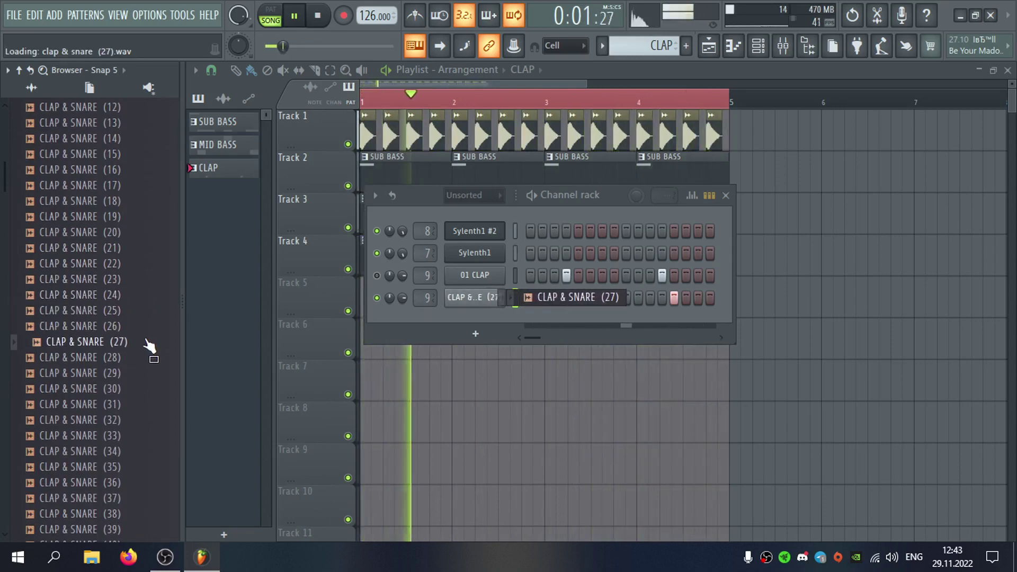
{"action": "left_click", "coordinate": [152, 357]}
{"action": "scroll", "coordinate": [152, 361], "scroll_direction": "down", "scroll_amount": 1}
{"action": "scroll", "coordinate": [152, 361], "scroll_direction": "down", "scroll_amount": 3}
{"action": "left_click", "coordinate": [152, 284]}
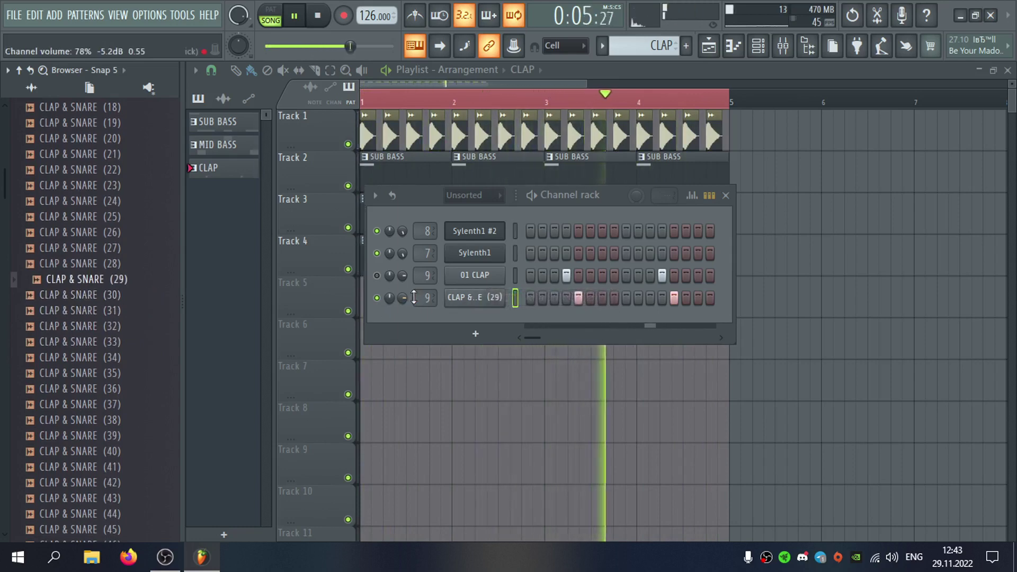
Set the CLAP & SNARE (29) channel volume to 61% (-9.5 dB) and review its sampler settings.
{"action": "left_click_drag", "start_coordinate": [402, 297], "coordinate": [402, 303]}
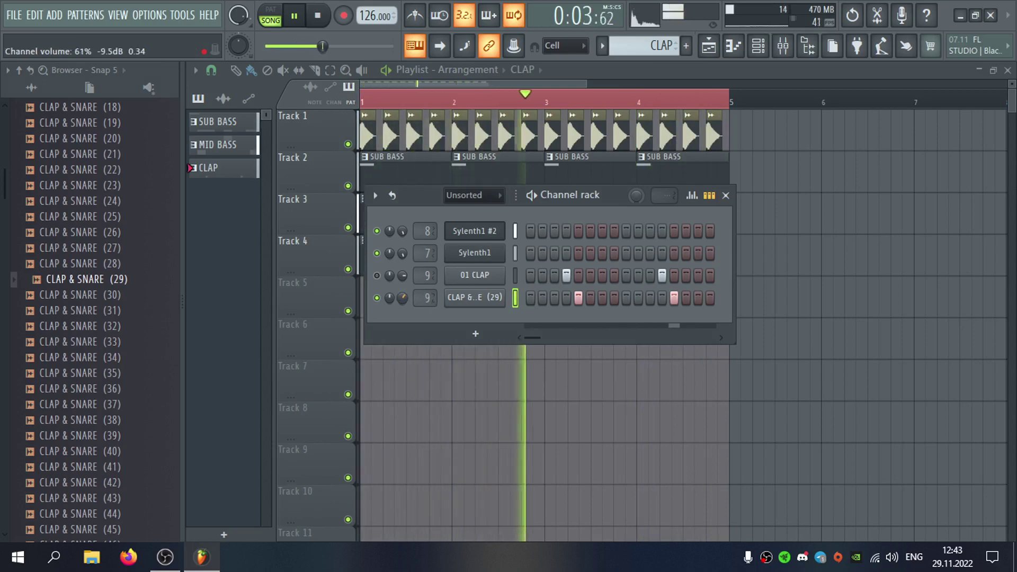
{"action": "left_click", "coordinate": [460, 300]}
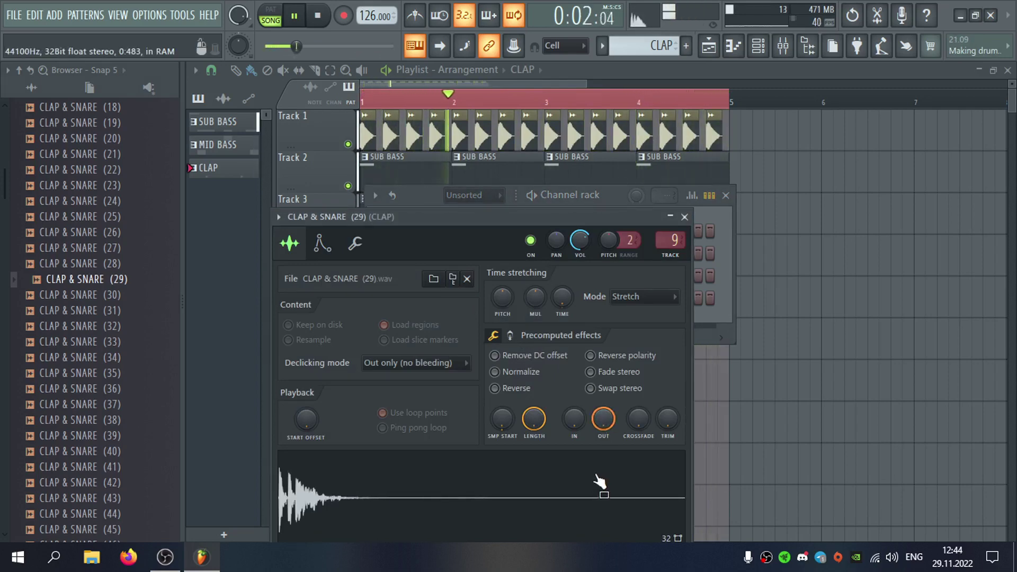
{"action": "left_click", "coordinate": [689, 219]}
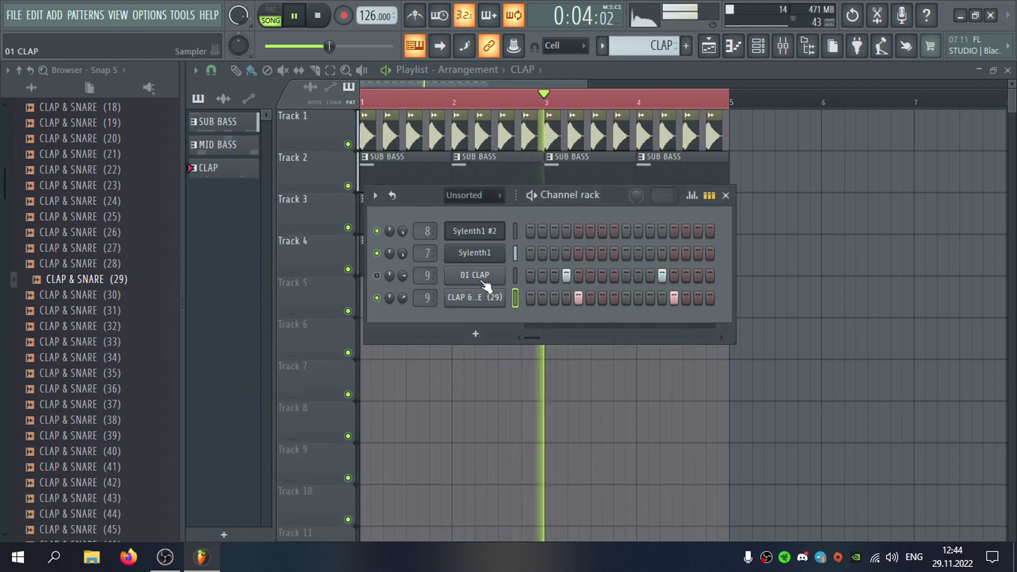
Unmute 01 CLAP with its channel volume at 30% (-19.6 dB), and pan CLAP & SNARE (29) about 21% left.
{"action": "right_click", "coordinate": [482, 282]}
{"action": "left_click", "coordinate": [380, 282]}
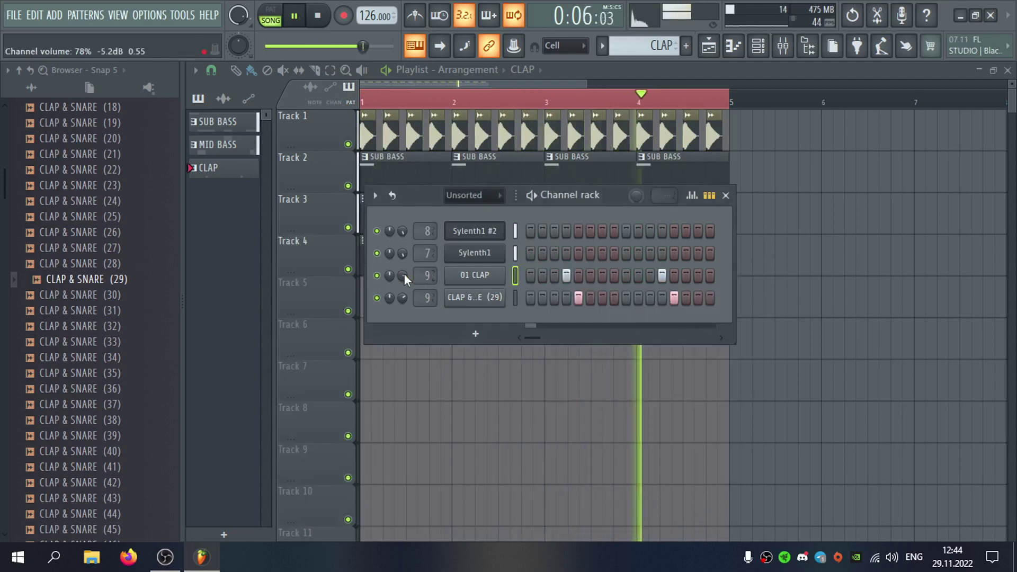
{"action": "left_click_drag", "start_coordinate": [405, 277], "coordinate": [405, 277]}
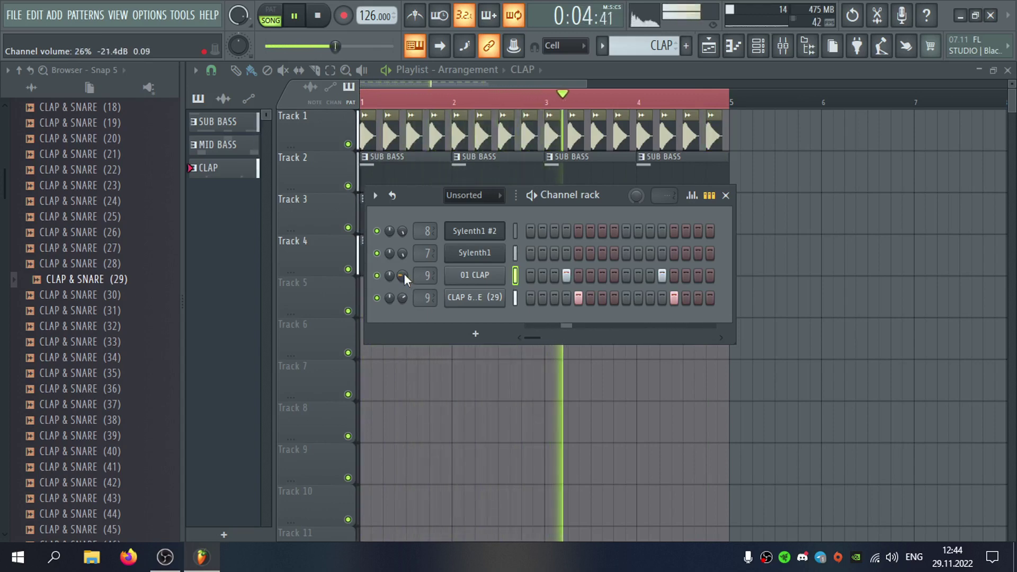
{"action": "left_click_drag", "start_coordinate": [405, 273], "coordinate": [405, 273]}
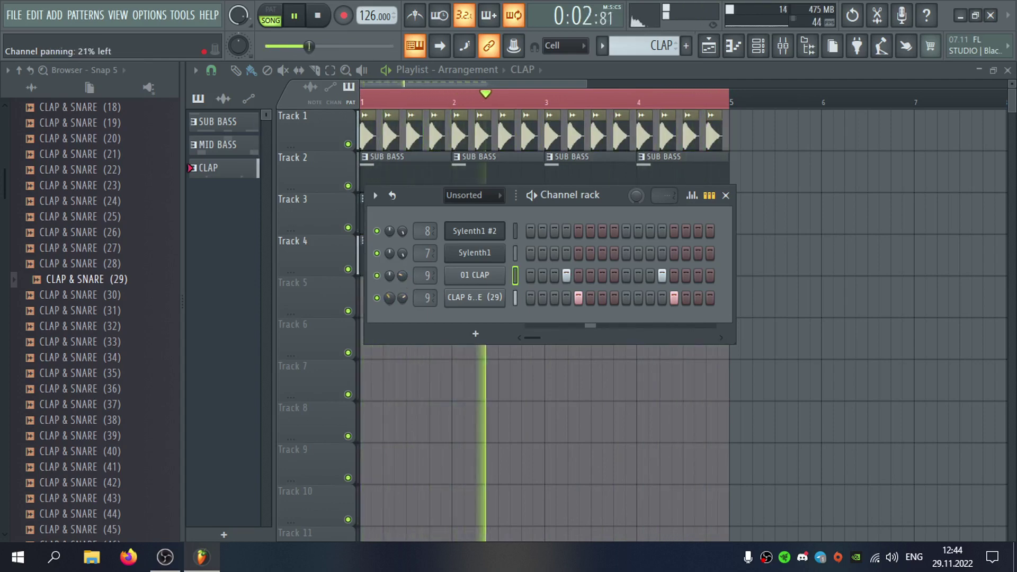
{"action": "left_click_drag", "start_coordinate": [389, 297], "coordinate": [389, 301]}
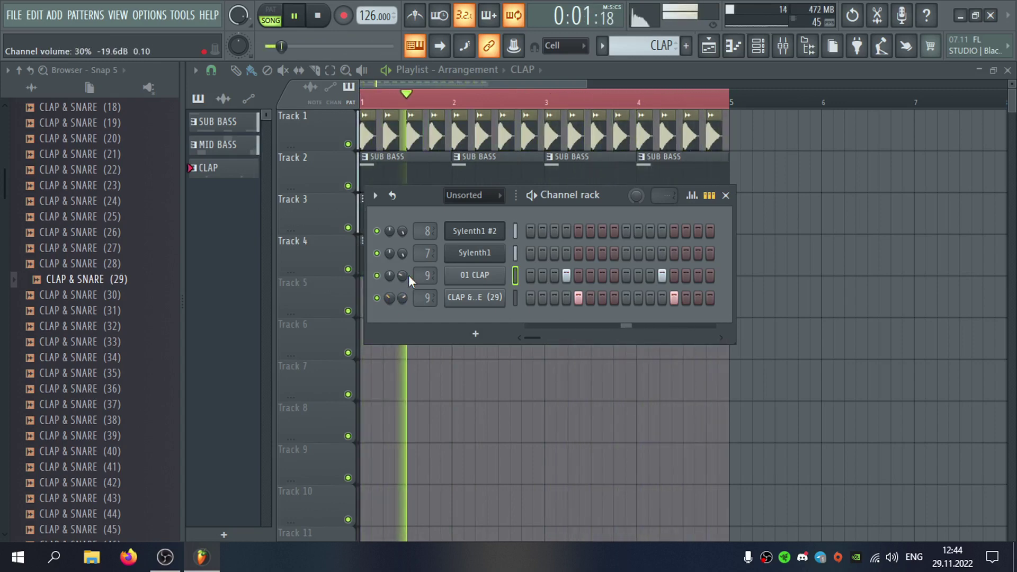
Set the CLAP mixer track's volume to 73% (-6.5 dB), then close the mixer and channel rack.
{"action": "double_click", "coordinate": [422, 275]}
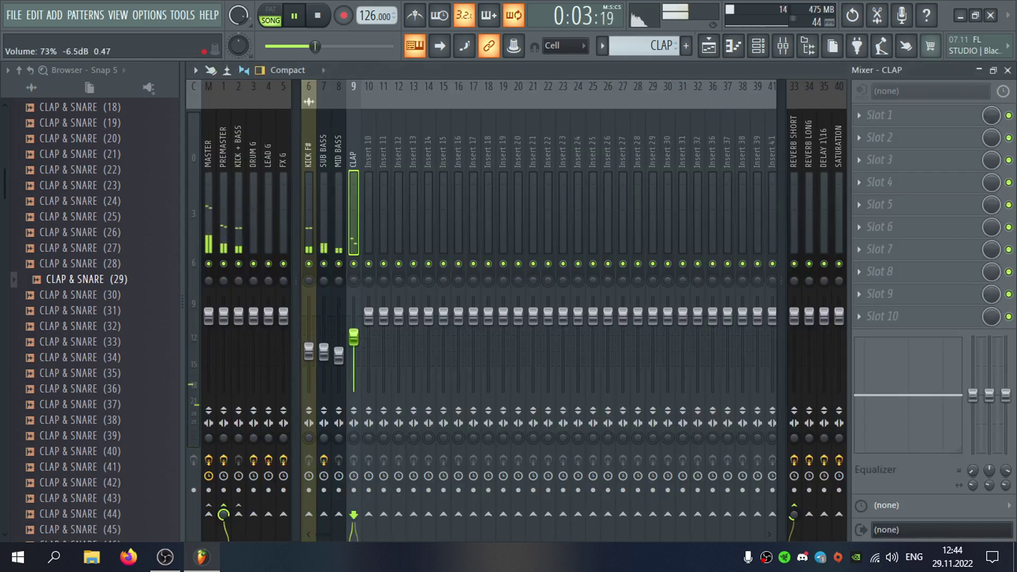
{"action": "left_click", "coordinate": [1008, 71]}
{"action": "left_click", "coordinate": [723, 196]}
Mute the MID BASS playlist track and insert an empty track above the kick clips.
{"action": "left_click", "coordinate": [348, 228]}
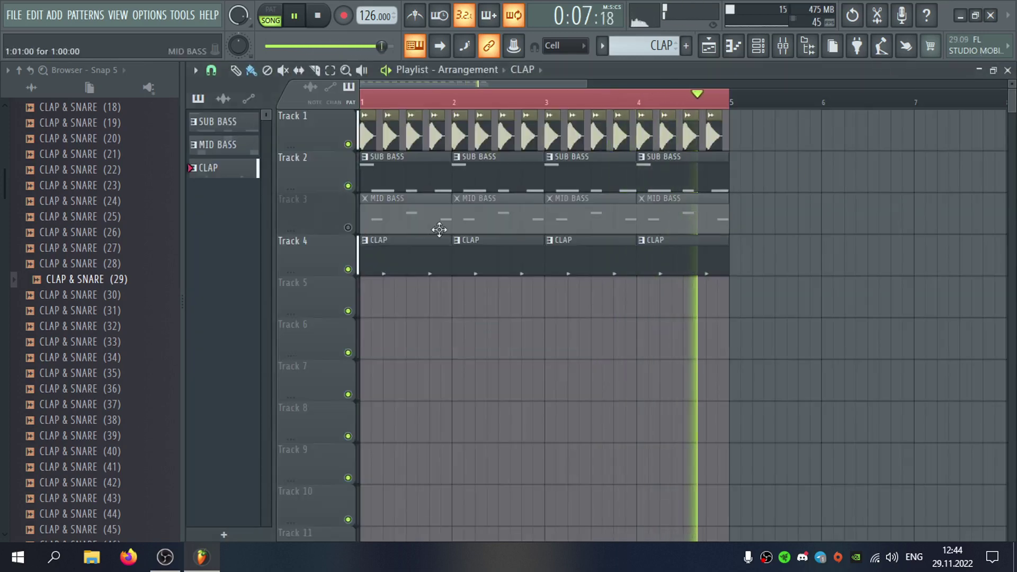
{"action": "right_click", "coordinate": [327, 123]}
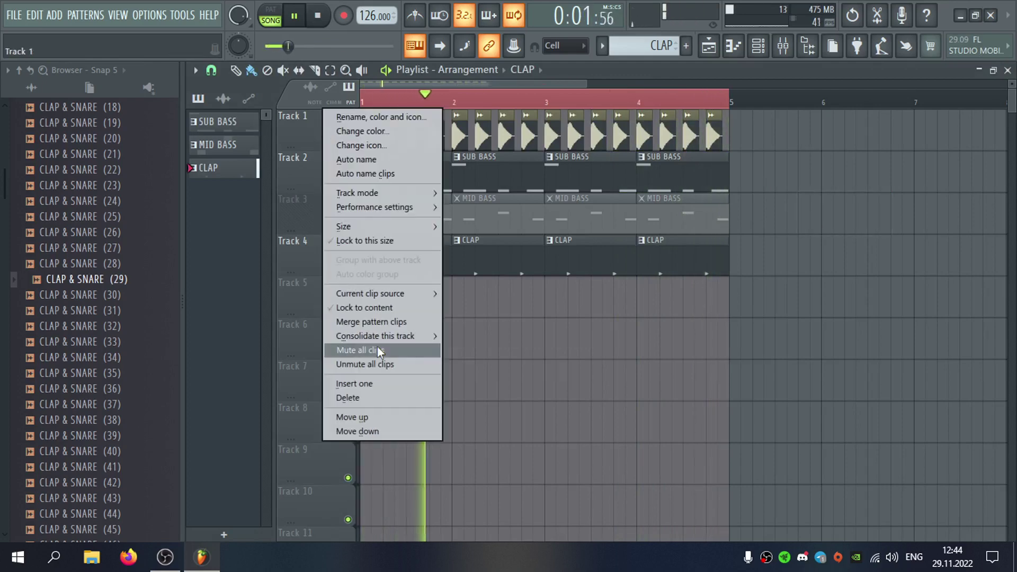
{"action": "left_click", "coordinate": [379, 349]}
Create an automation clip for the Band 1 frequency of Pro-Q 3 on the PREMASTER mixer track.
{"action": "left_click", "coordinate": [782, 48]}
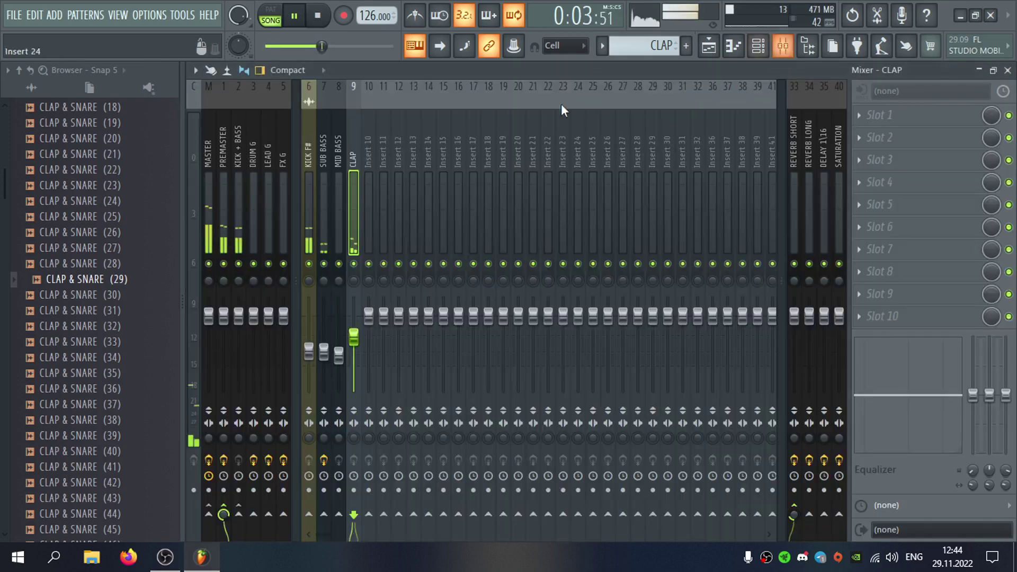
{"action": "left_click", "coordinate": [224, 149]}
{"action": "left_click", "coordinate": [941, 117]}
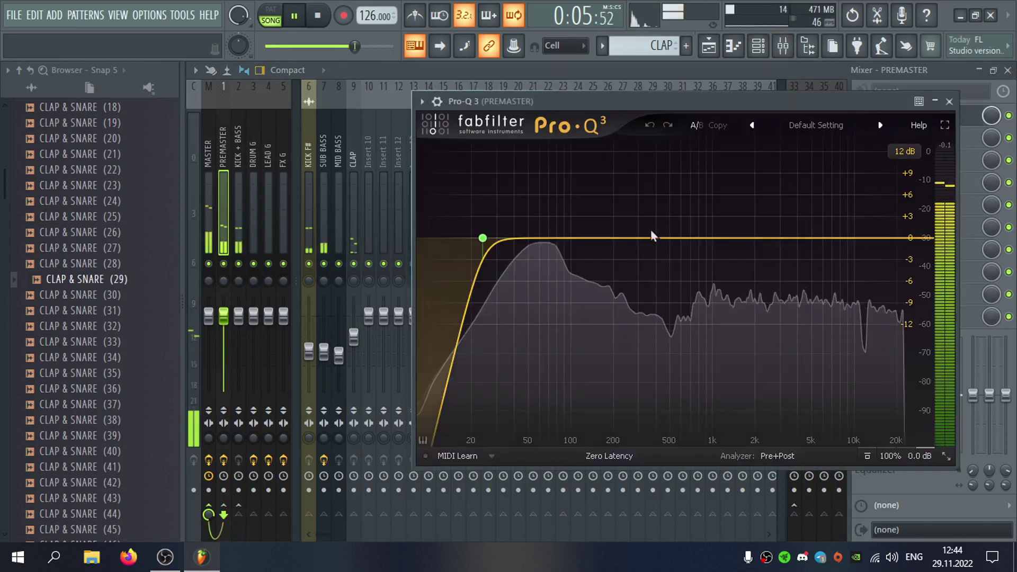
{"action": "right_click", "coordinate": [530, 393]}
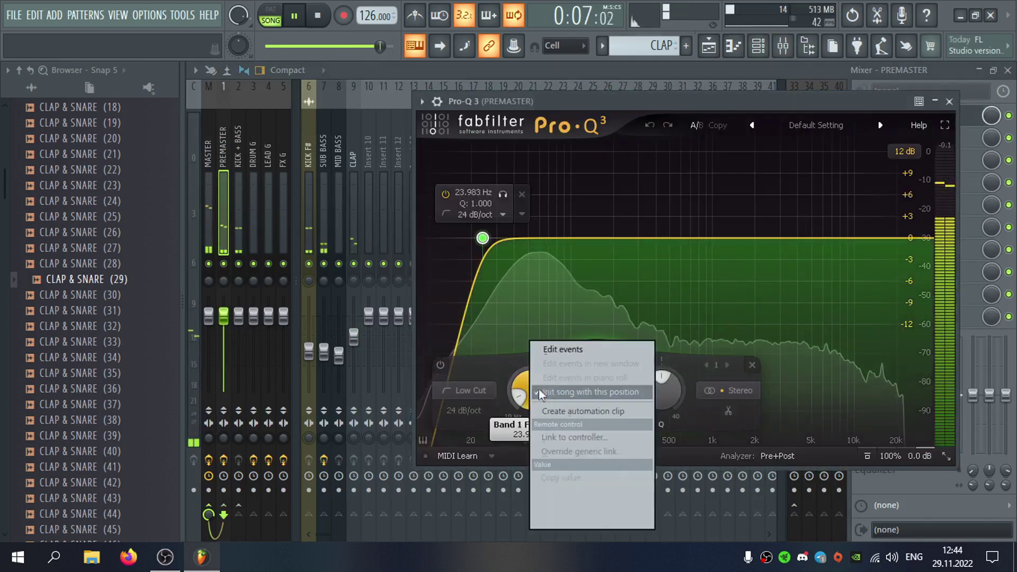
{"action": "left_click", "coordinate": [583, 411]}
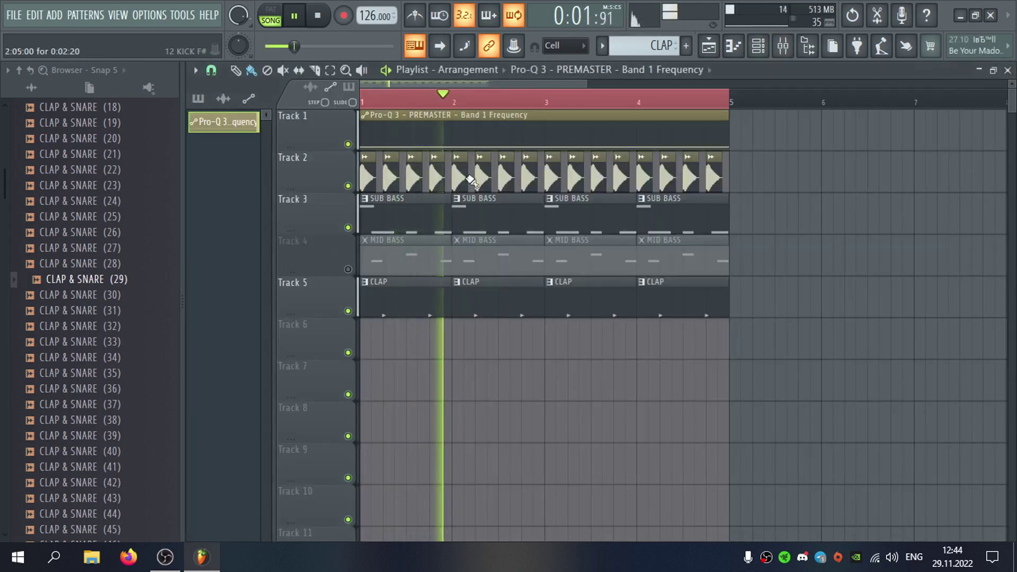
Enlarge the automation clip's track and level its start and end points at 30%.
{"action": "left_click_drag", "start_coordinate": [331, 150], "coordinate": [362, 241]}
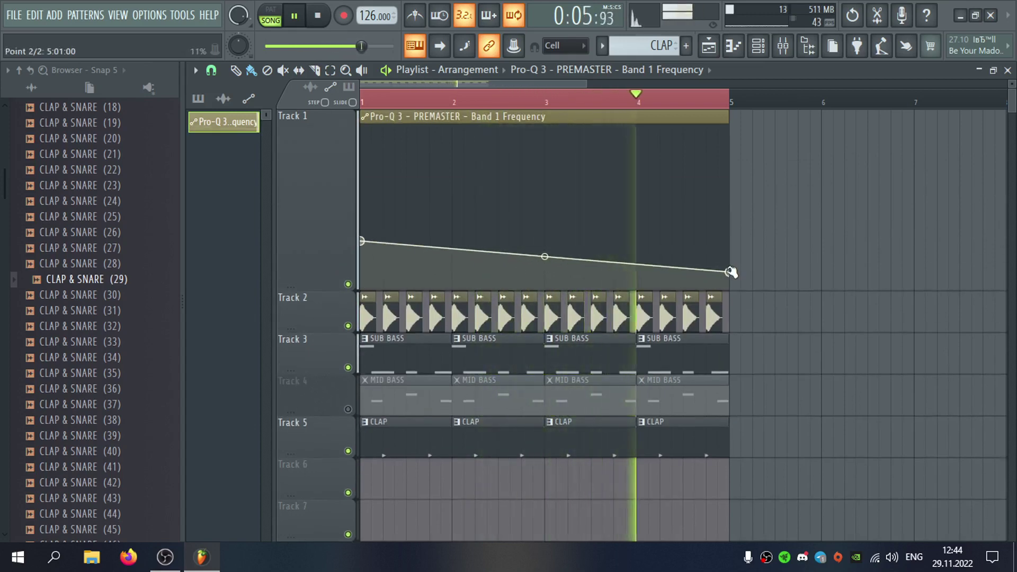
{"action": "left_click_drag", "start_coordinate": [731, 272], "coordinate": [735, 243]}
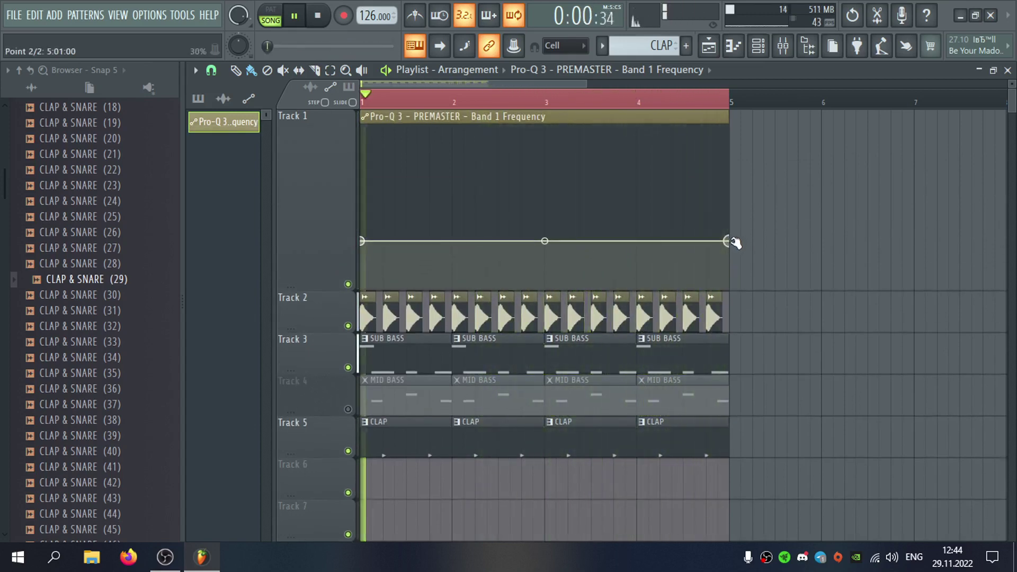
Unmute the MID BASS track and delete the middle note between the two F#4 notes of its pattern.
{"action": "scroll", "coordinate": [352, 289], "scroll_direction": "down", "scroll_amount": 3}
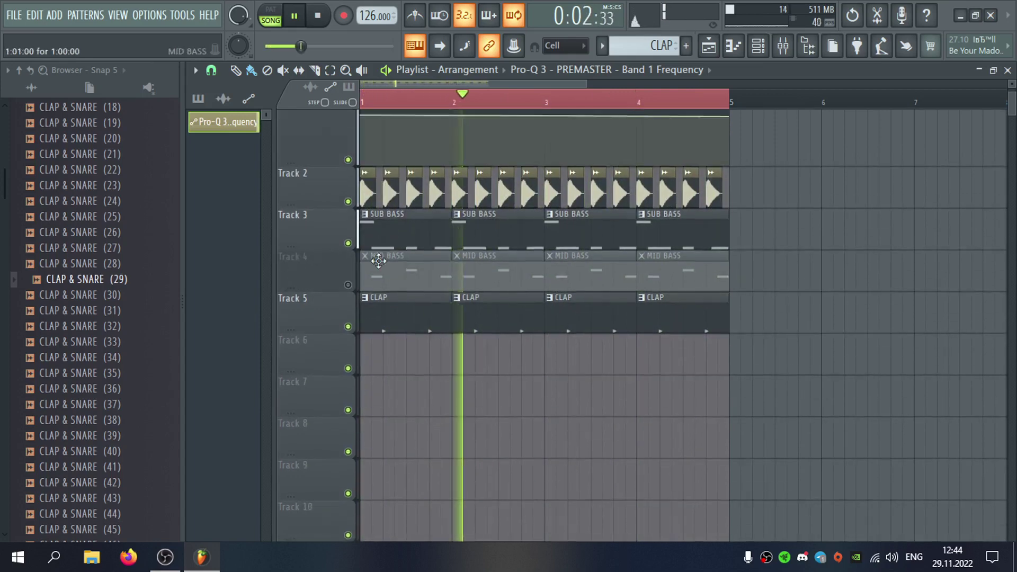
{"action": "left_click", "coordinate": [348, 285]}
{"action": "double_click", "coordinate": [477, 281]}
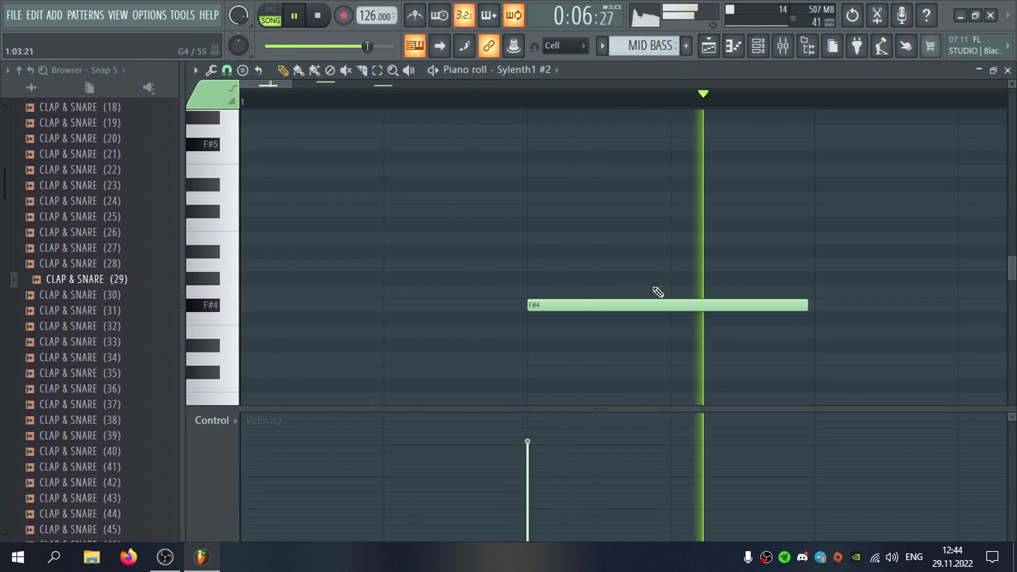
{"action": "right_click", "coordinate": [714, 226]}
{"action": "scroll", "coordinate": [704, 295], "scroll_direction": "down", "scroll_amount": 3}
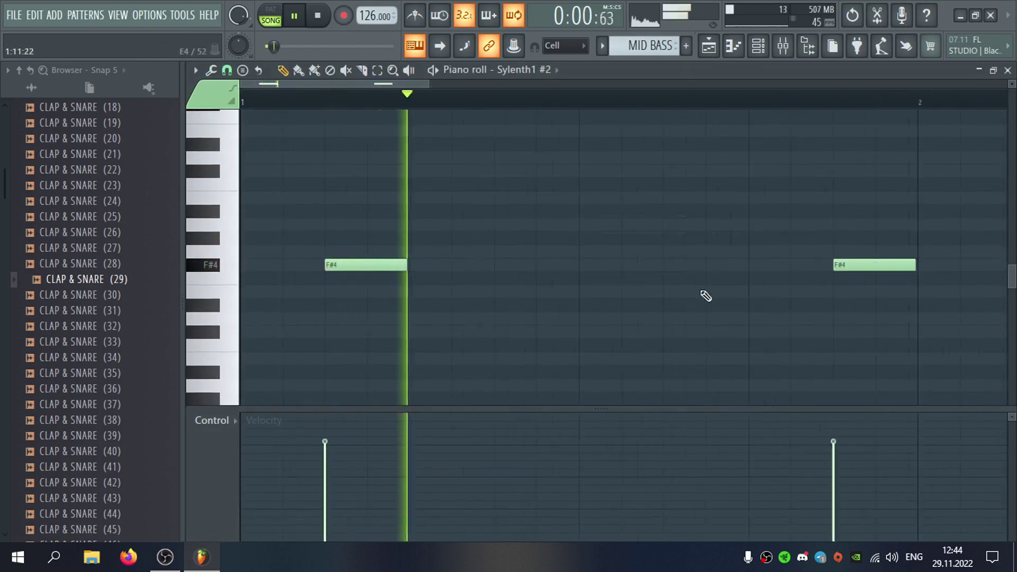
{"action": "left_click", "coordinate": [417, 252]}
{"action": "right_click", "coordinate": [396, 252]}
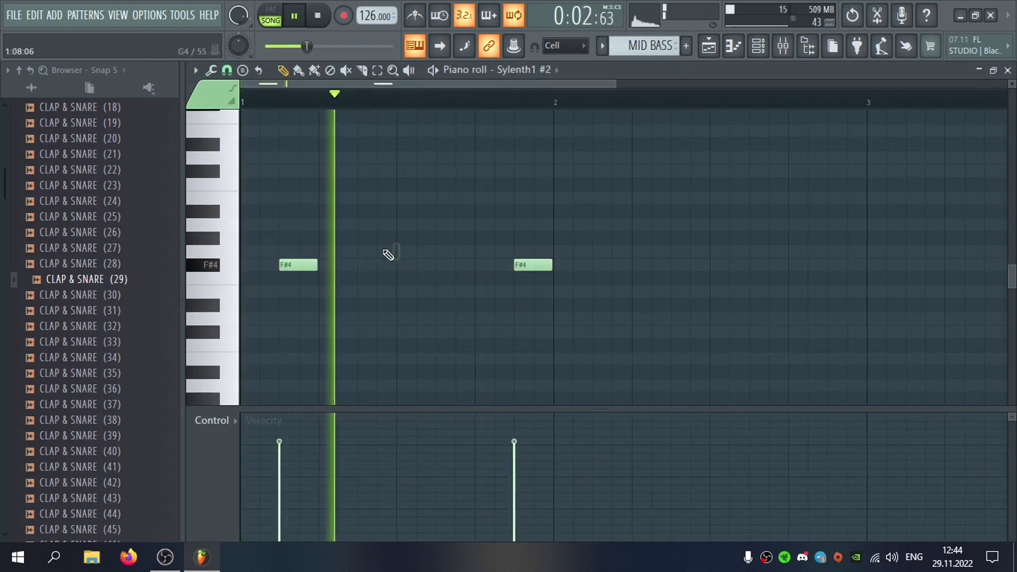
{"action": "left_click", "coordinate": [1008, 70]}
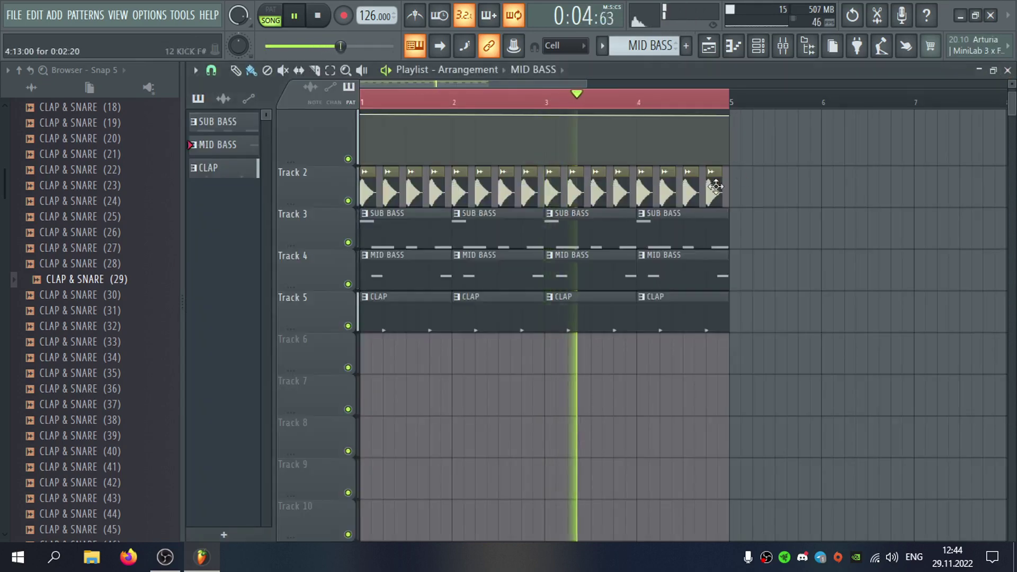
Mute the automation clip's playlist track and collapse the CLAP & SNARE sample folder in the browser.
{"action": "scroll", "coordinate": [355, 215], "scroll_direction": "up", "scroll_amount": 2}
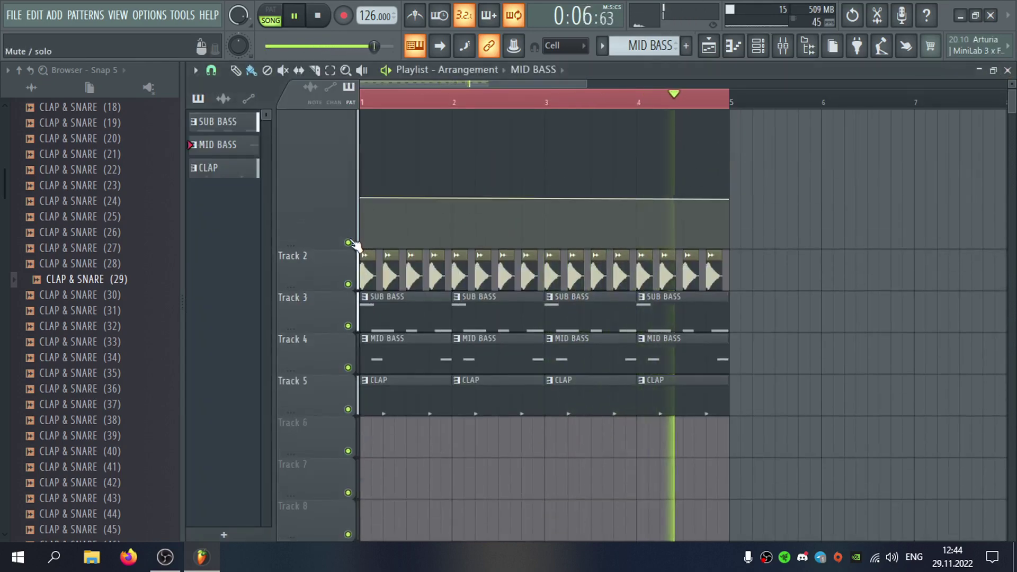
{"action": "left_click_drag", "start_coordinate": [353, 247], "coordinate": [354, 165]}
{"action": "scroll", "coordinate": [130, 266], "scroll_direction": "up", "scroll_amount": 10}
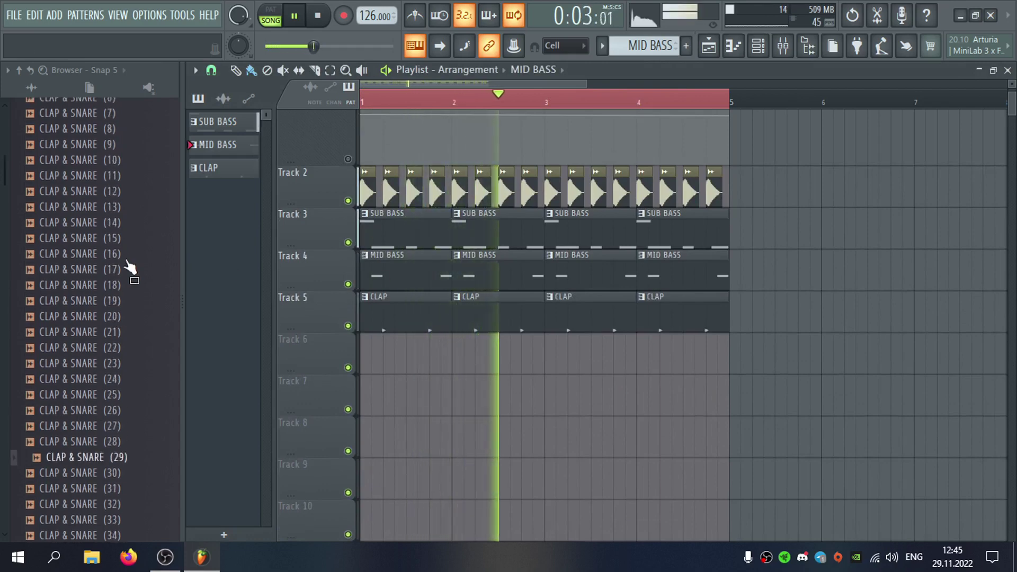
{"action": "left_click", "coordinate": [121, 390]}
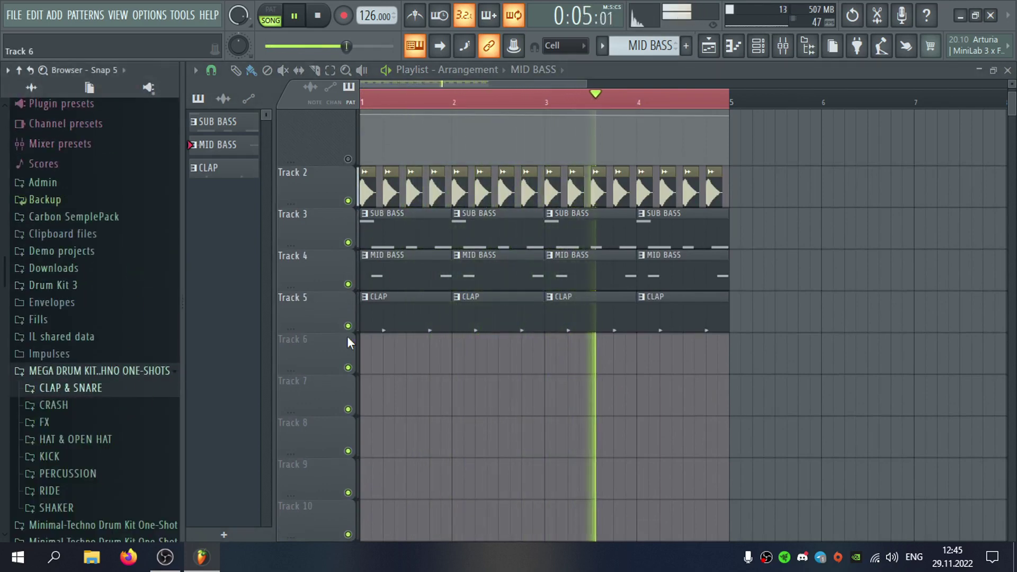
Try a B4 and a C#5 note ahead of the last F#4 in the MID BASS pattern and delete both.
{"action": "scroll", "coordinate": [347, 336], "scroll_direction": "down", "scroll_amount": 1}
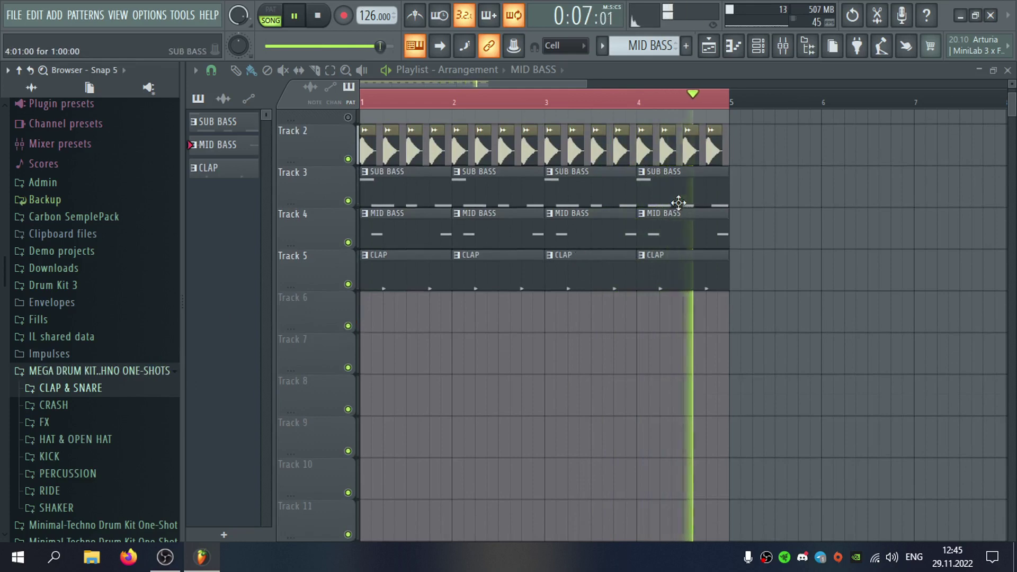
{"action": "double_click", "coordinate": [459, 225]}
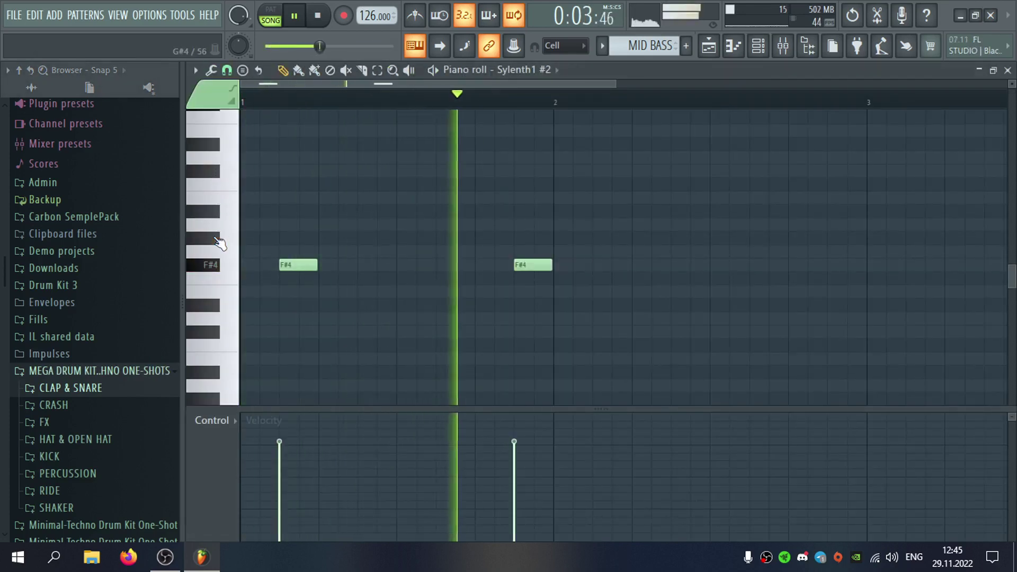
{"action": "scroll", "coordinate": [221, 233], "scroll_direction": "up", "scroll_amount": 2}
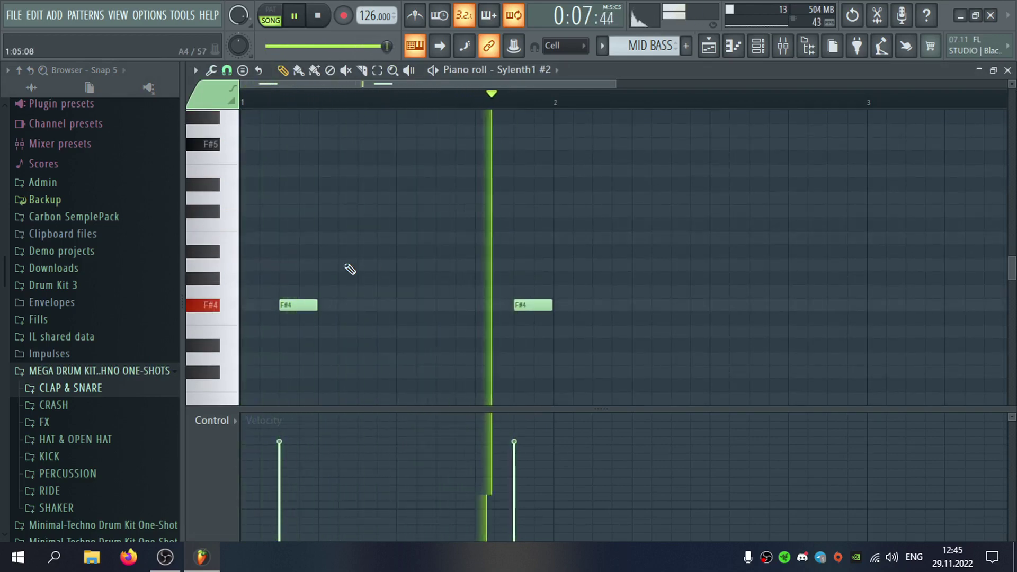
{"action": "left_click", "coordinate": [435, 237]}
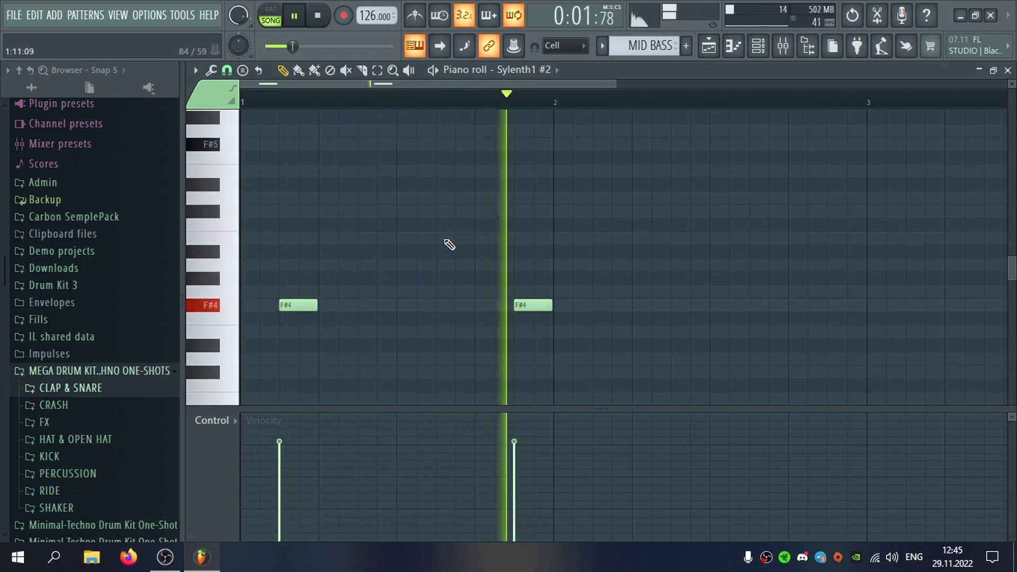
{"action": "left_click_drag", "start_coordinate": [438, 239], "coordinate": [474, 242]}
{"action": "left_click", "coordinate": [485, 214]}
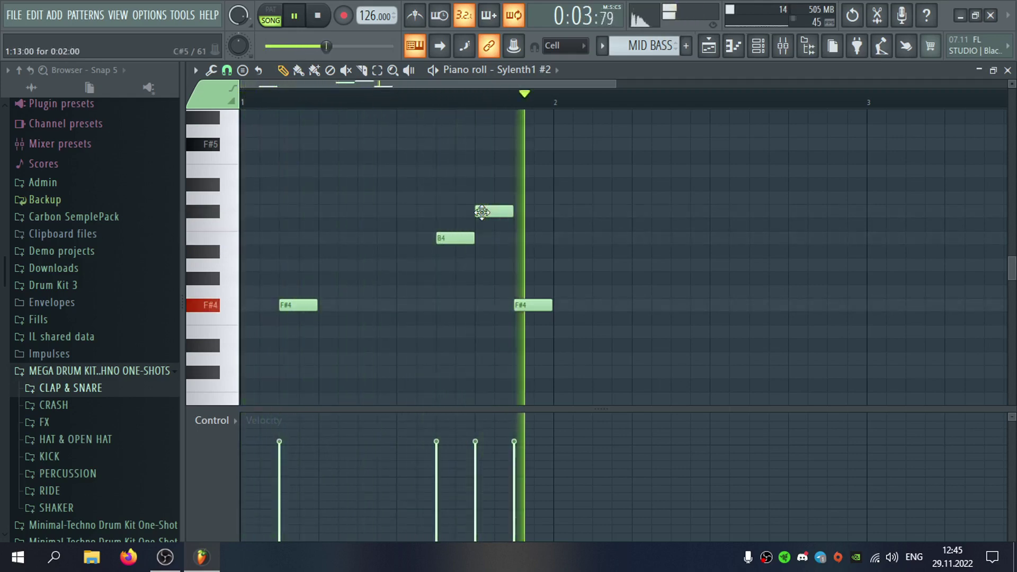
{"action": "right_click", "coordinate": [465, 236]}
{"action": "left_click", "coordinate": [468, 236]}
{"action": "right_click", "coordinate": [484, 236]}
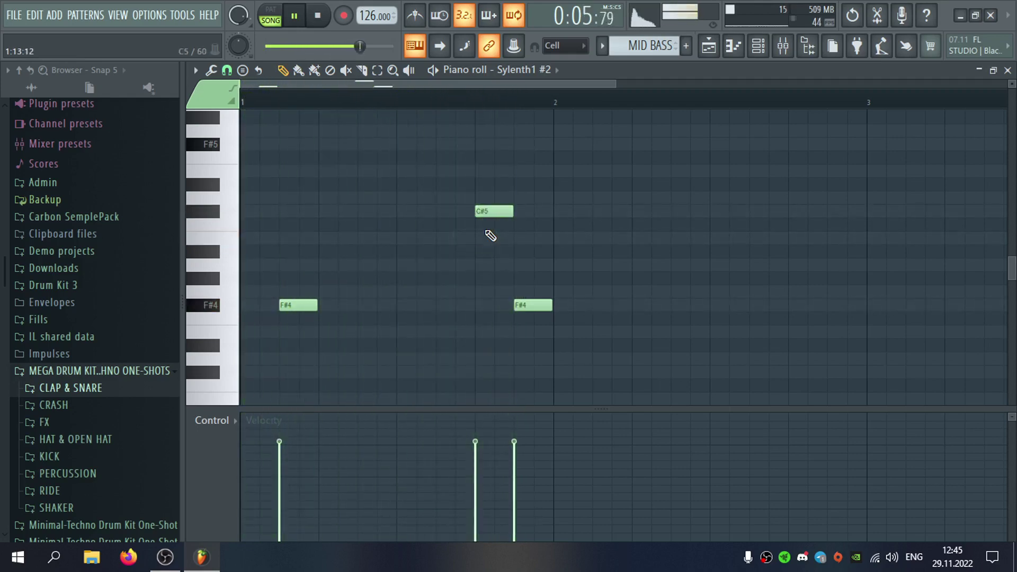
{"action": "right_click", "coordinate": [491, 214]}
Replace the last F#4 note of the MID BASS pattern with a two-step A4 note.
{"action": "left_click_drag", "start_coordinate": [536, 303], "coordinate": [517, 238]}
{"action": "left_click", "coordinate": [547, 303]}
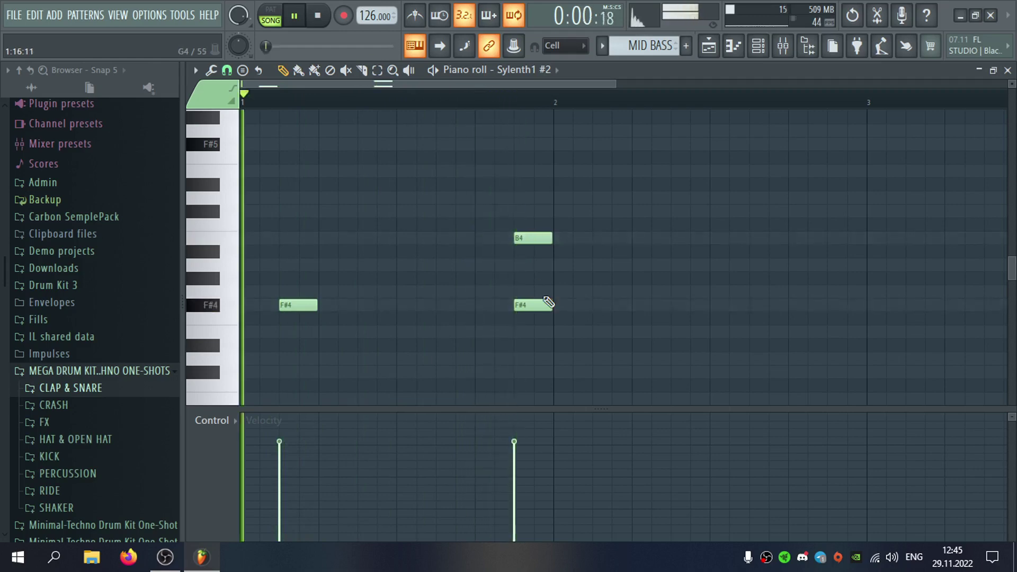
{"action": "right_click", "coordinate": [540, 305]}
{"action": "left_click", "coordinate": [545, 292]}
{"action": "right_click", "coordinate": [549, 295]}
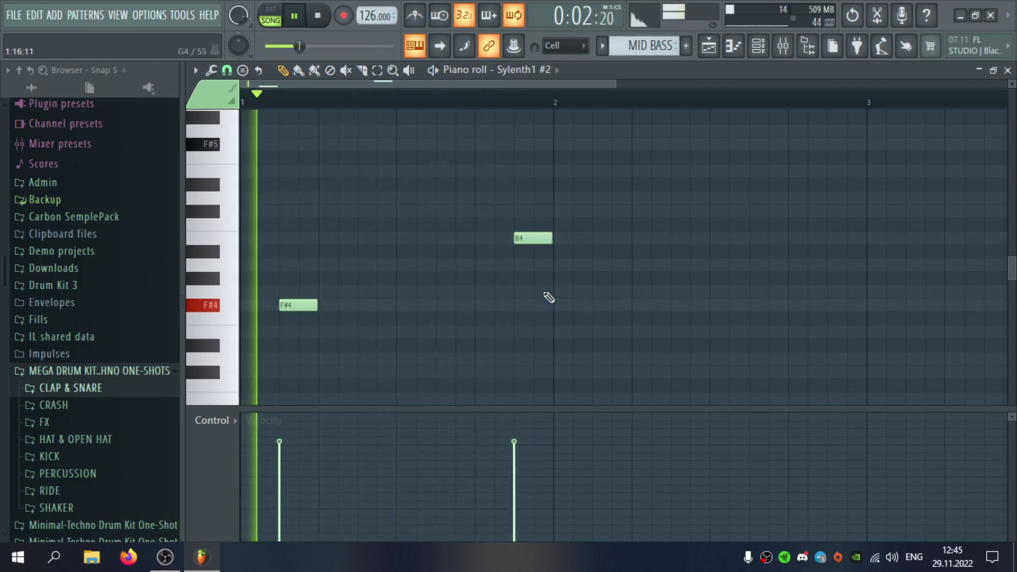
{"action": "right_click", "coordinate": [536, 240]}
{"action": "left_click", "coordinate": [520, 251]}
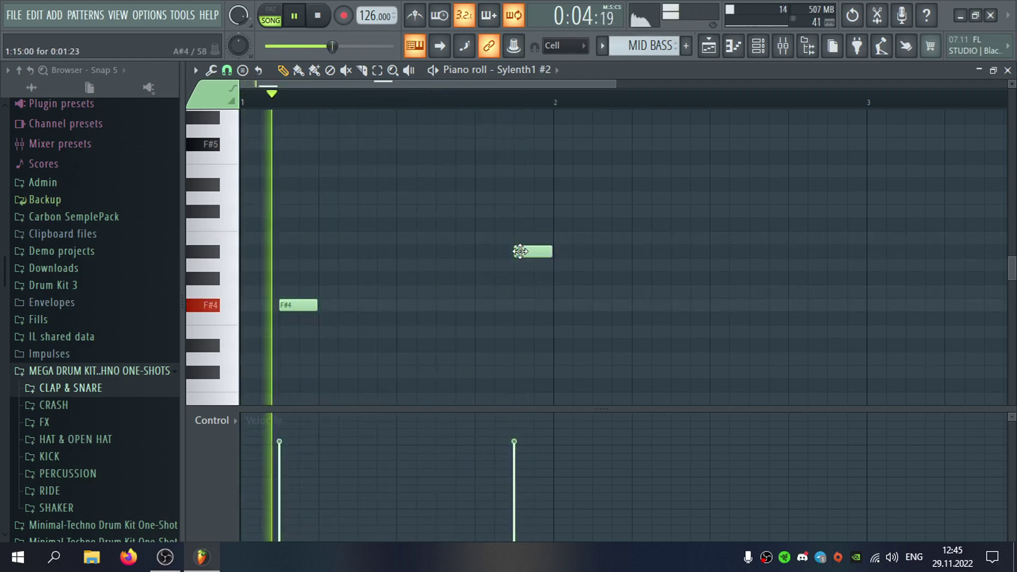
{"action": "left_click_drag", "start_coordinate": [521, 252], "coordinate": [523, 265]}
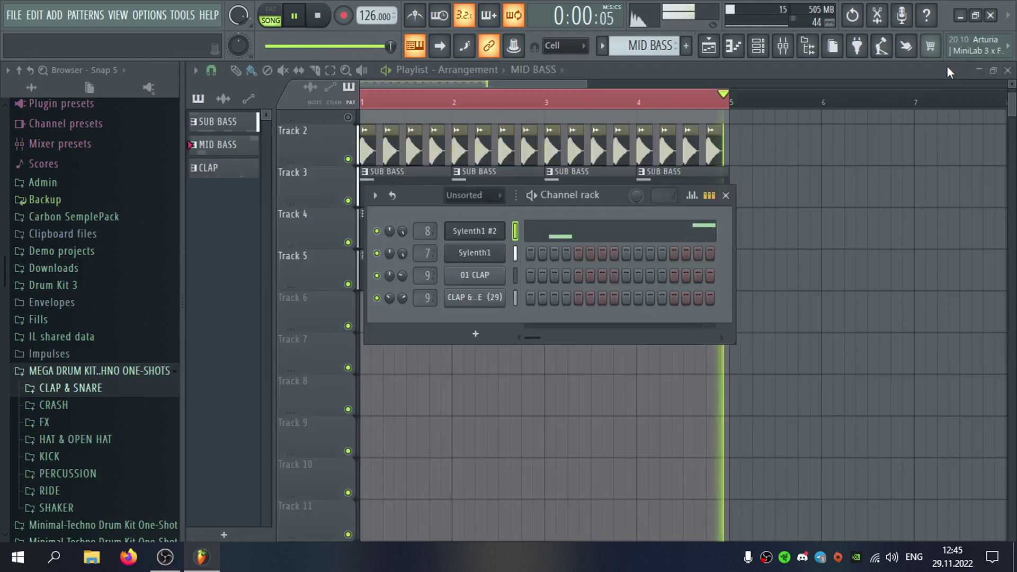
Shorten the last F#4 note of the SUB BASS pattern and fill the rest of the bar with a two-step A4 note.
{"action": "left_click", "coordinate": [616, 178]}
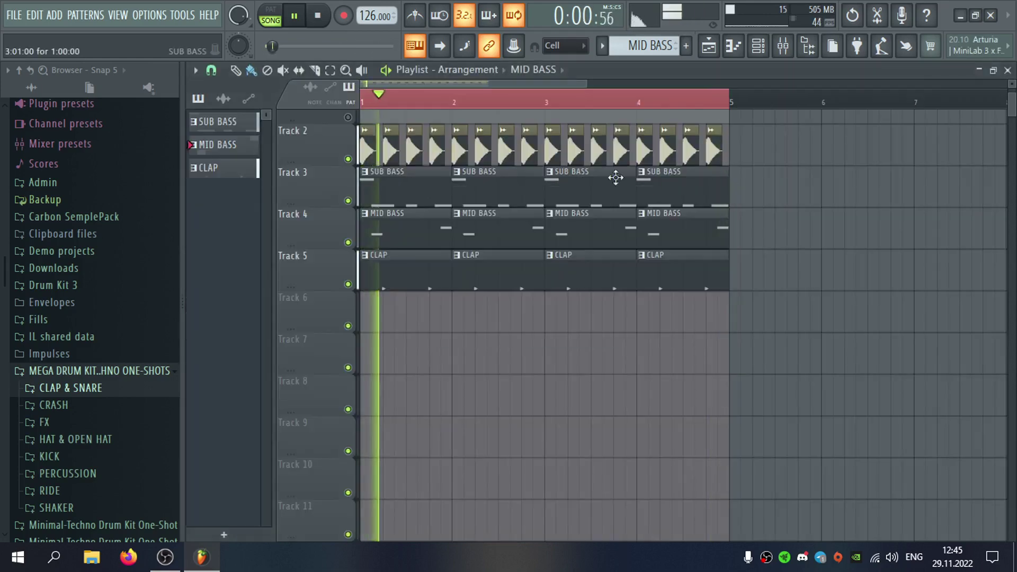
{"action": "double_click", "coordinate": [616, 177]}
{"action": "left_click_drag", "start_coordinate": [551, 304], "coordinate": [514, 305]}
{"action": "left_click", "coordinate": [521, 267]}
{"action": "left_click_drag", "start_coordinate": [534, 269], "coordinate": [552, 270]}
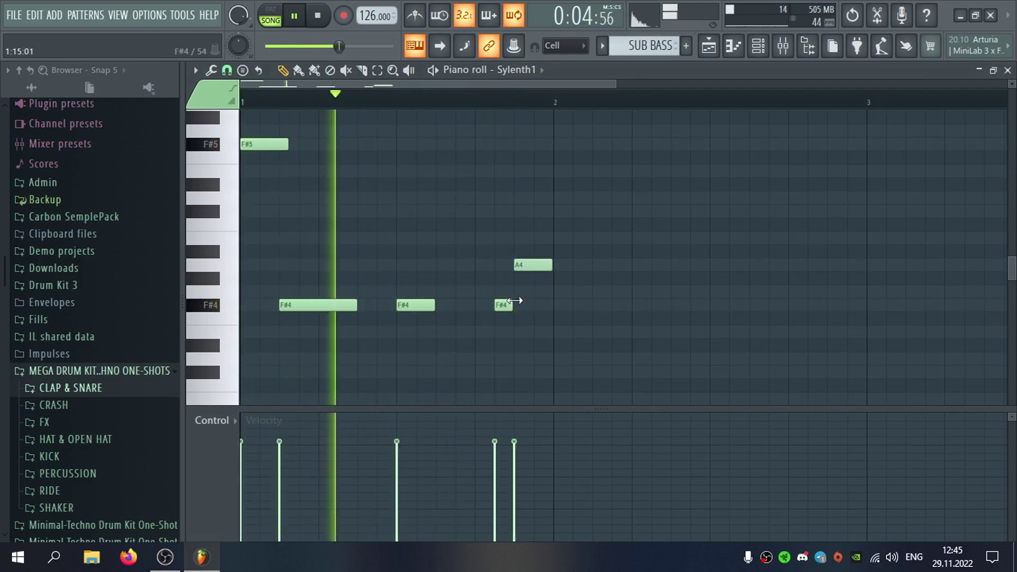
{"action": "left_click_drag", "start_coordinate": [513, 303], "coordinate": [516, 306]}
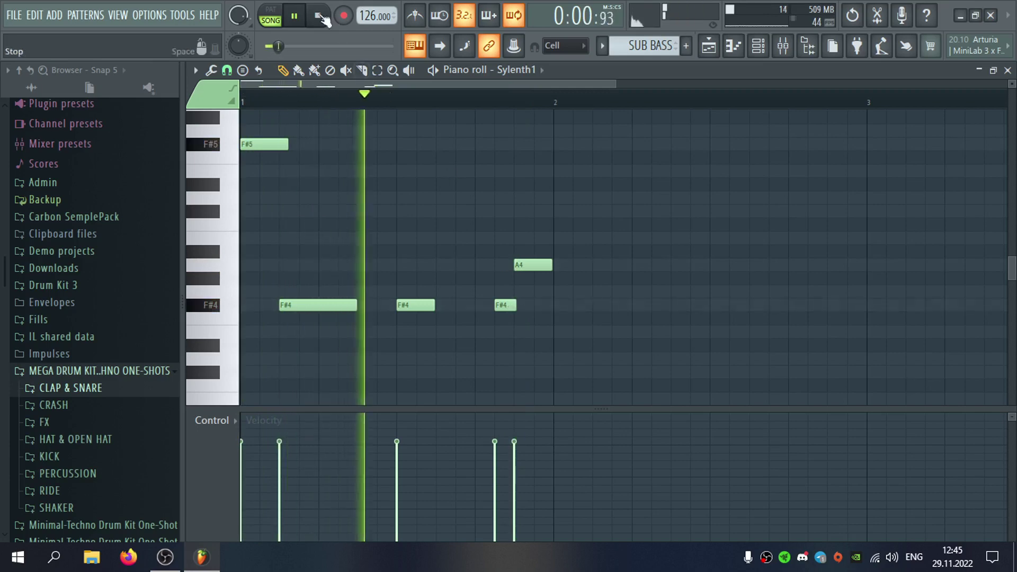
Play the SUB BASS pattern on its own, slightly shorten its opening F#5 note, and return to the playlist.
{"action": "left_click", "coordinate": [271, 15]}
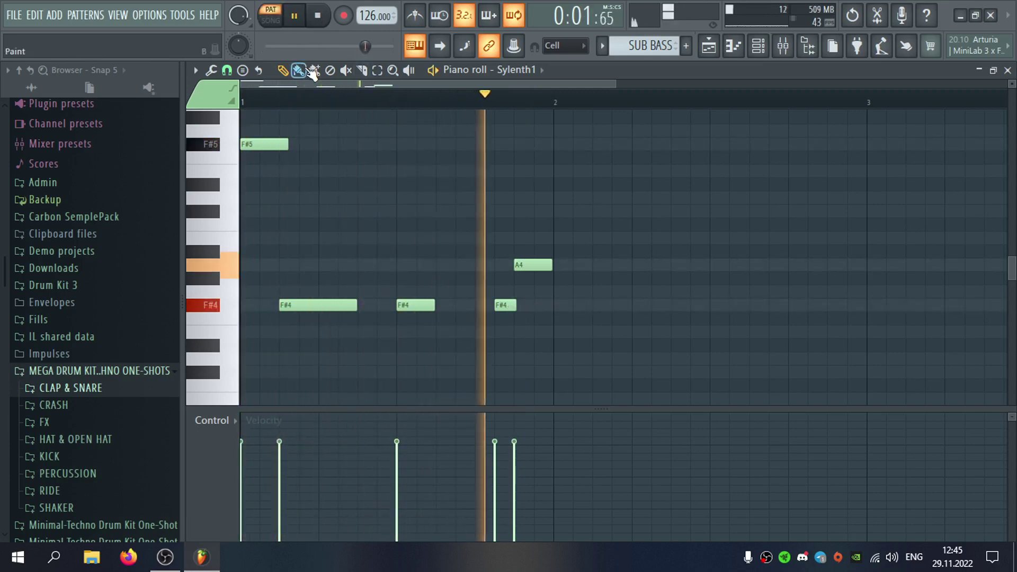
{"action": "left_click_drag", "start_coordinate": [283, 148], "coordinate": [279, 146]}
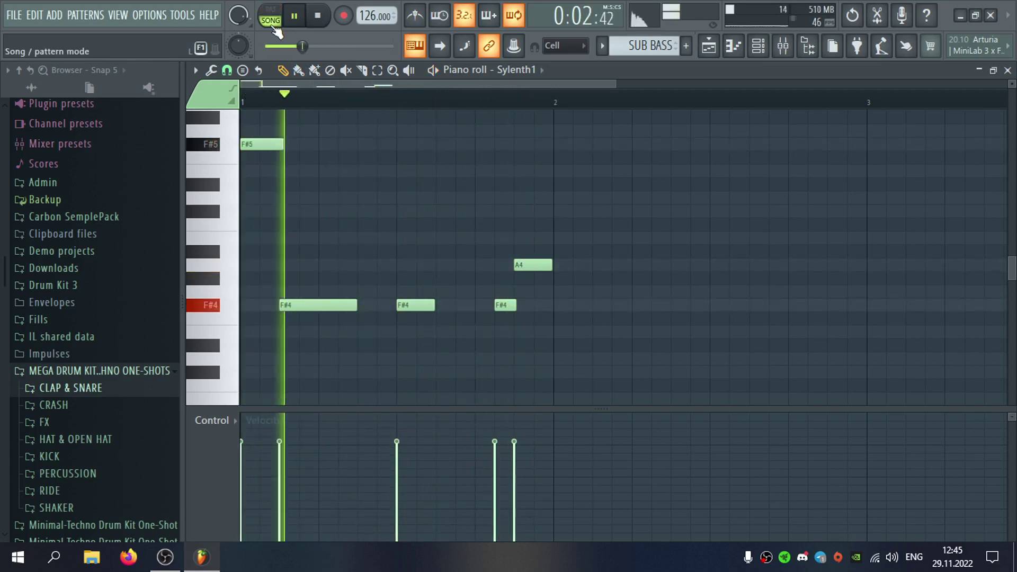
{"action": "key", "text": "F5"}
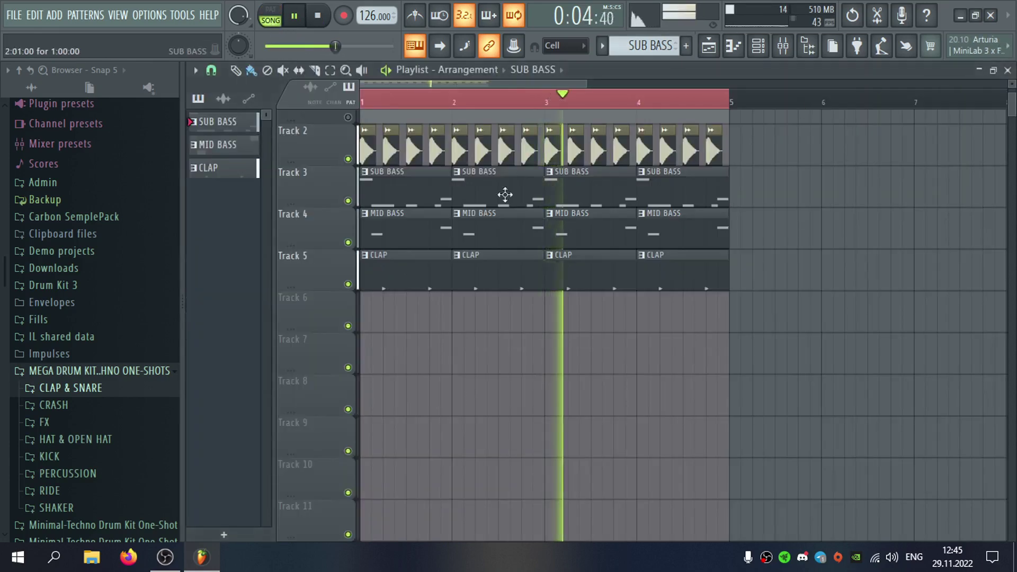
Check the notes of the MID BASS pattern and the level of its mixer track.
{"action": "double_click", "coordinate": [517, 227]}
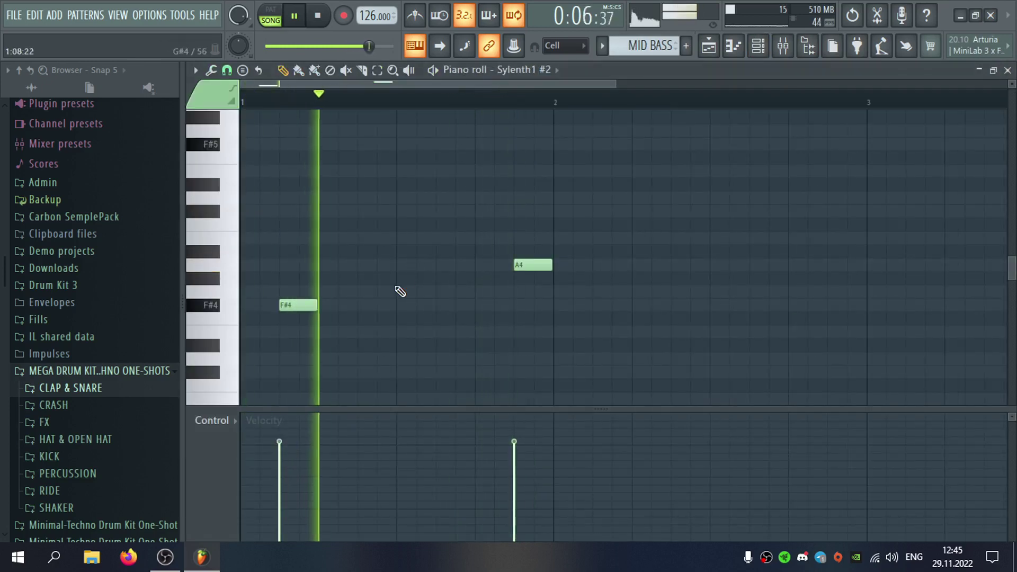
{"action": "left_click", "coordinate": [1007, 70]}
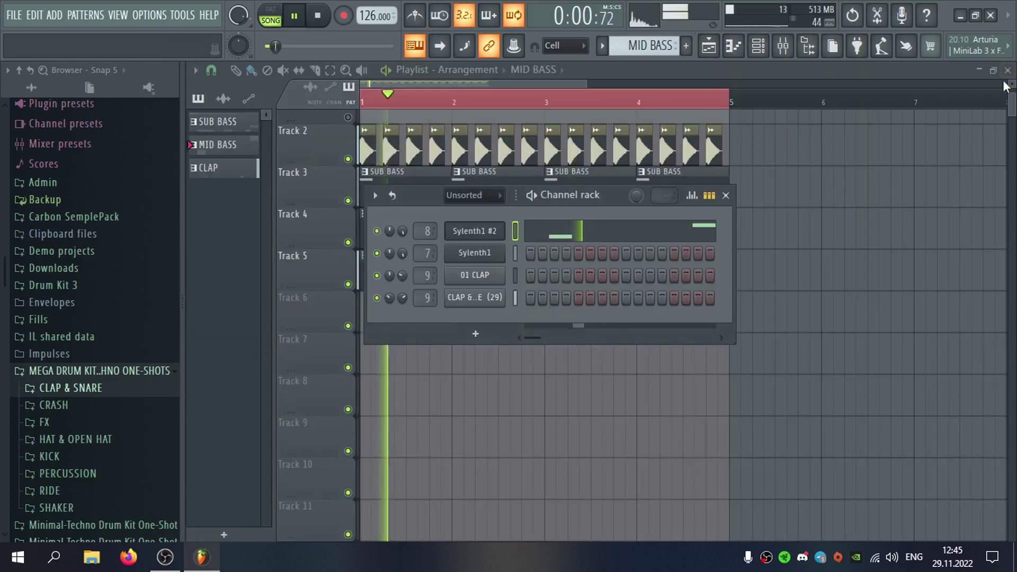
{"action": "left_click", "coordinate": [427, 231]}
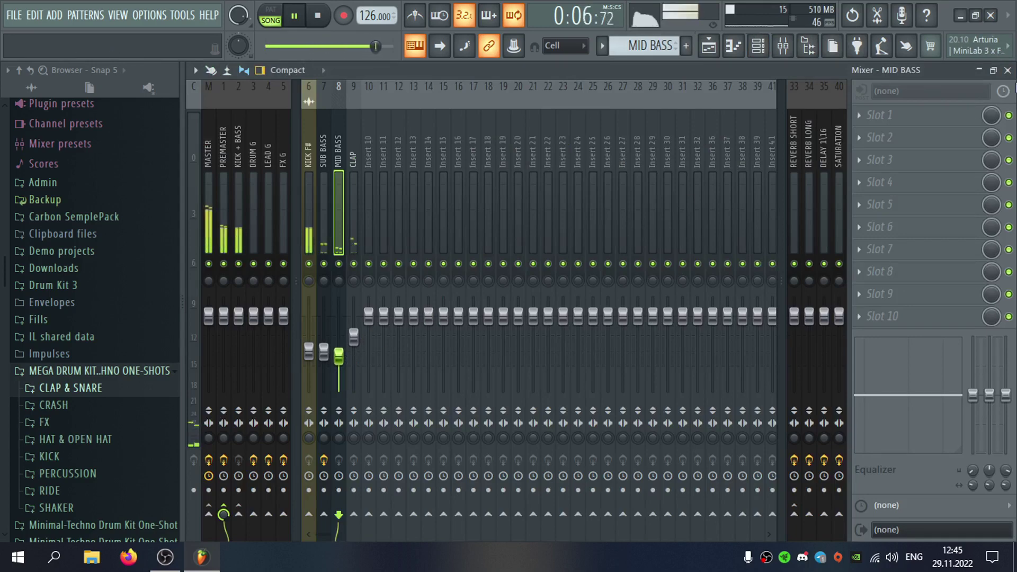
{"action": "left_click", "coordinate": [1008, 71]}
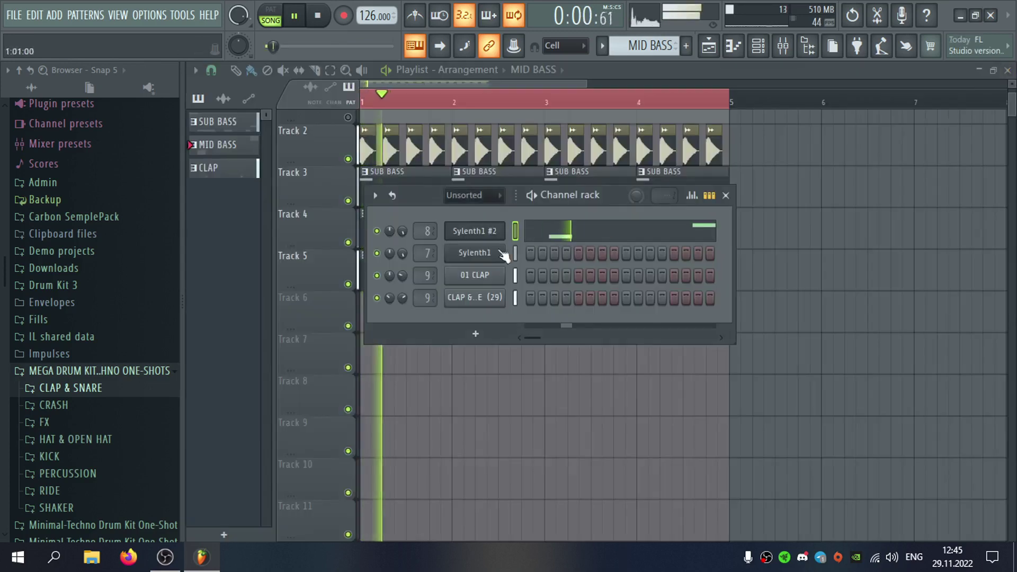
{"action": "left_click", "coordinate": [427, 231]}
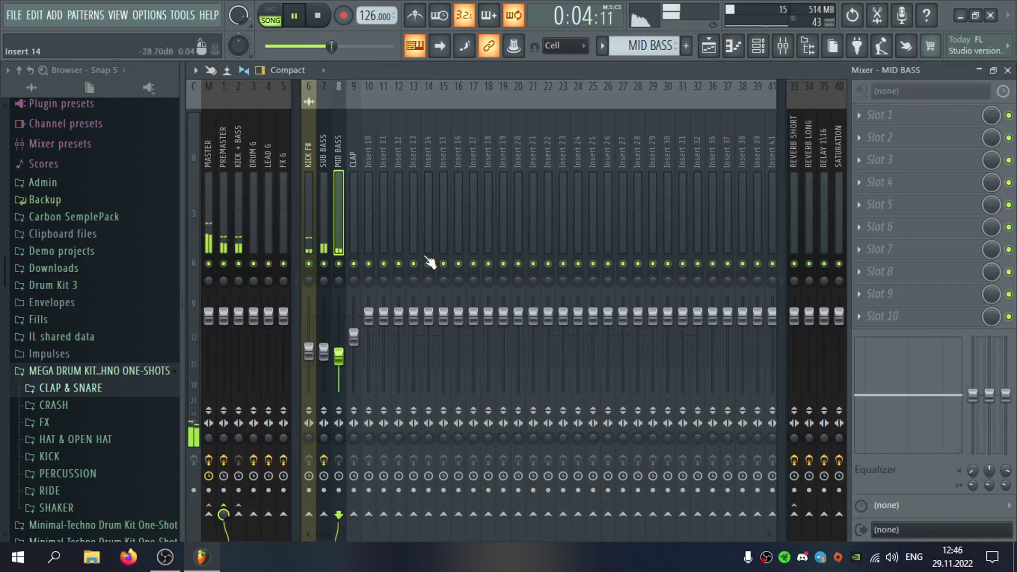
{"action": "left_click", "coordinate": [1009, 70]}
Examine the oscillators of parts A and B in the MID BASS Sylenth1 patch and stop playback.
{"action": "left_click", "coordinate": [477, 232]}
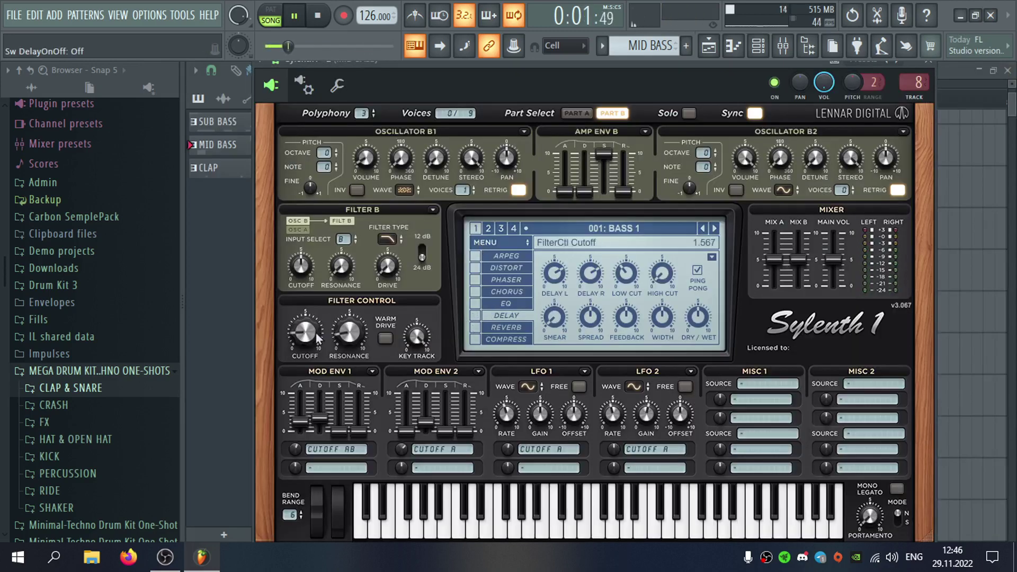
{"action": "left_click", "coordinate": [577, 114]}
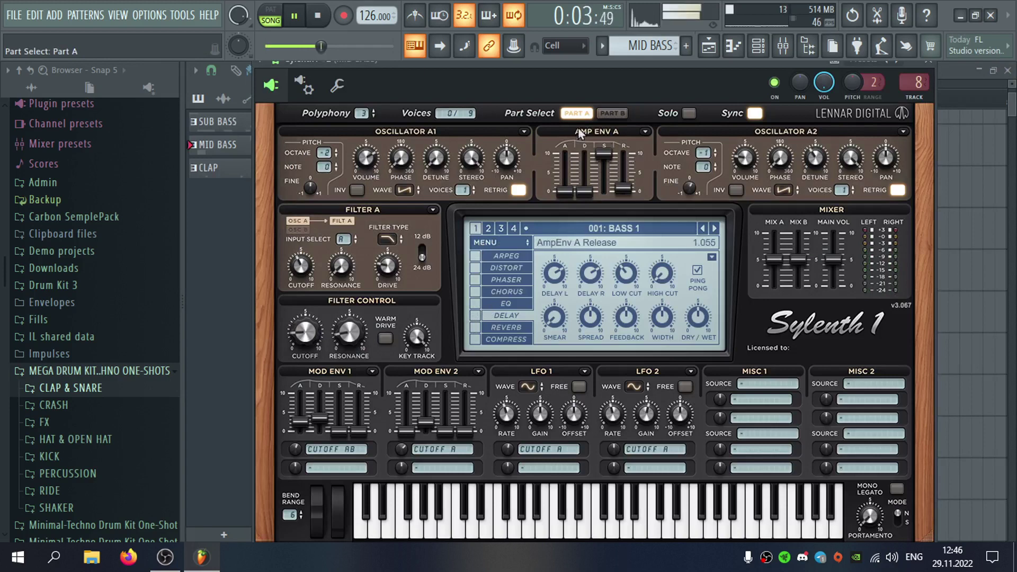
{"action": "left_click", "coordinate": [612, 113]}
{"action": "left_click_drag", "start_coordinate": [377, 165], "coordinate": [377, 181]}
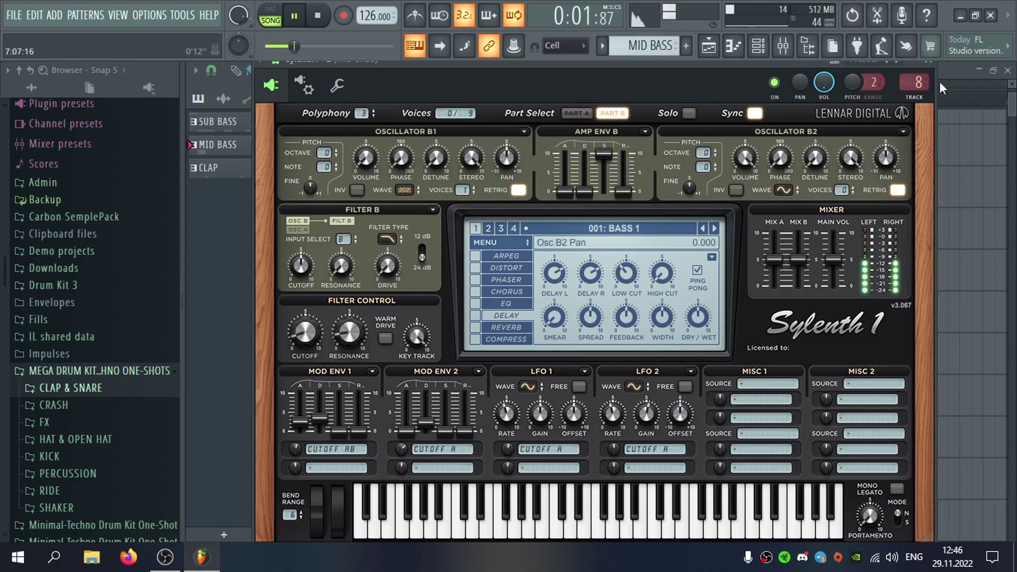
{"action": "left_click", "coordinate": [928, 61]}
{"action": "key", "text": "space"}
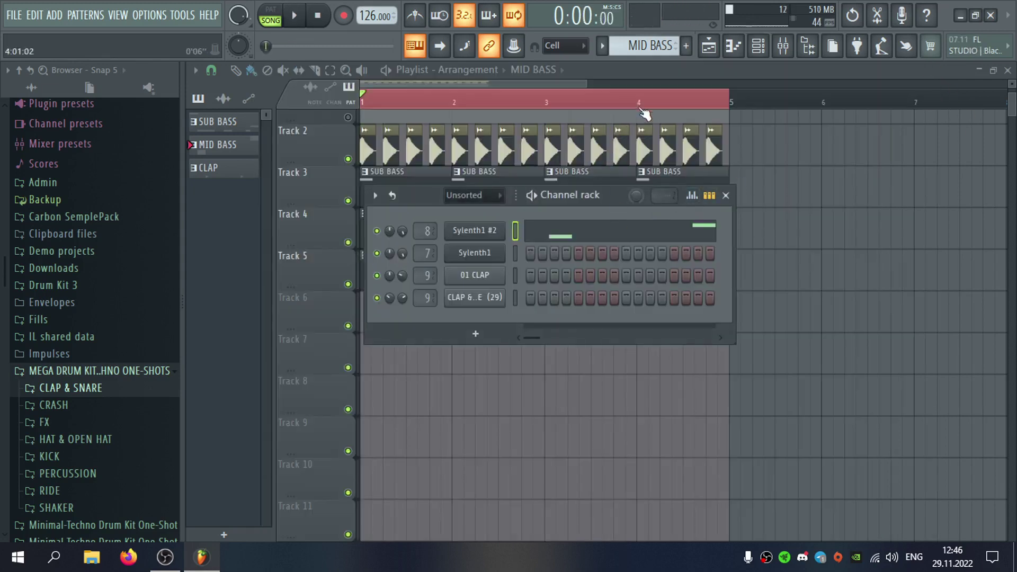
Rewrite the MID BASS pattern with pairs of one-step F#4 notes on steps 3–4, 7–8 and 11–12.
{"action": "left_click", "coordinate": [637, 73]}
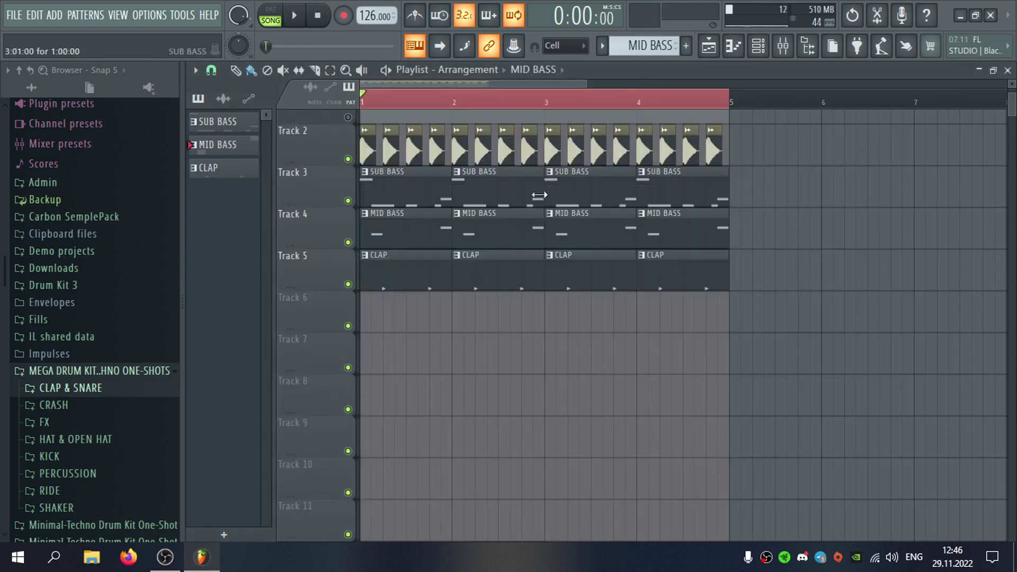
{"action": "double_click", "coordinate": [417, 239]}
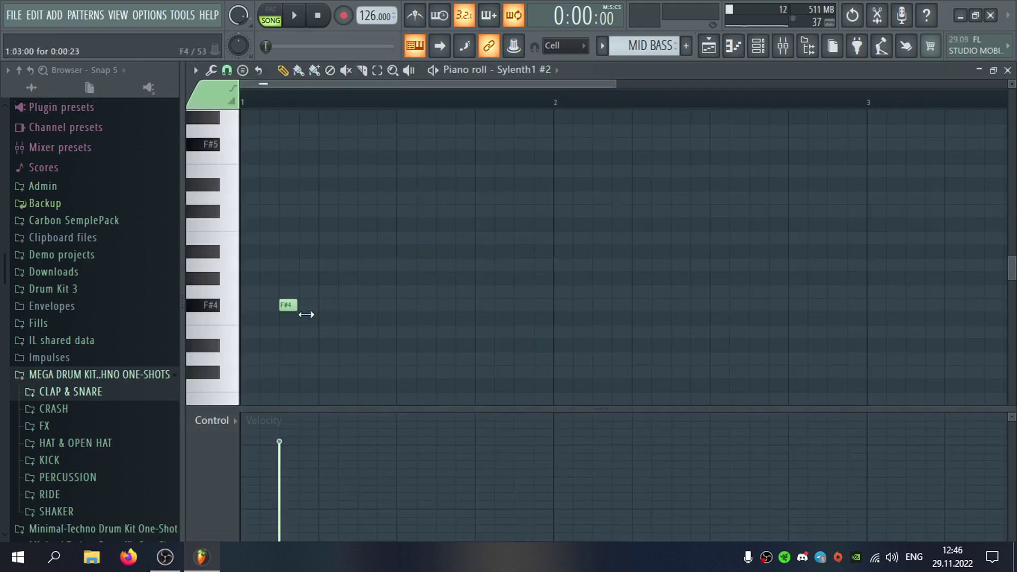
{"action": "left_click", "coordinate": [309, 305]}
{"action": "left_click", "coordinate": [365, 306]}
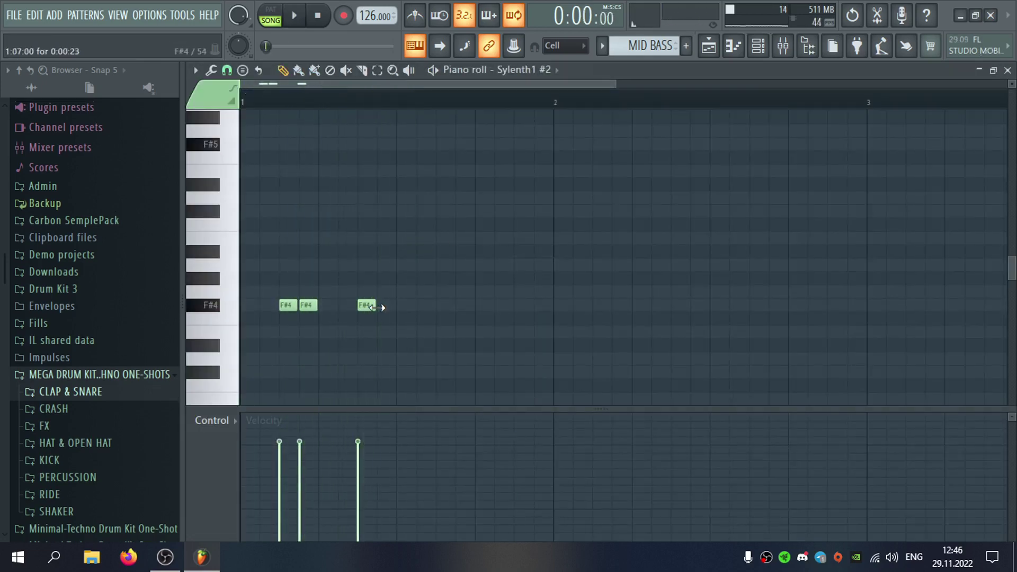
{"action": "left_click", "coordinate": [385, 305]}
{"action": "left_click", "coordinate": [444, 305]}
{"action": "left_click", "coordinate": [464, 305]}
Add a pair of one-step A4 notes on steps 15–16 of the MID BASS pattern and close the piano roll.
{"action": "left_click", "coordinate": [522, 305]}
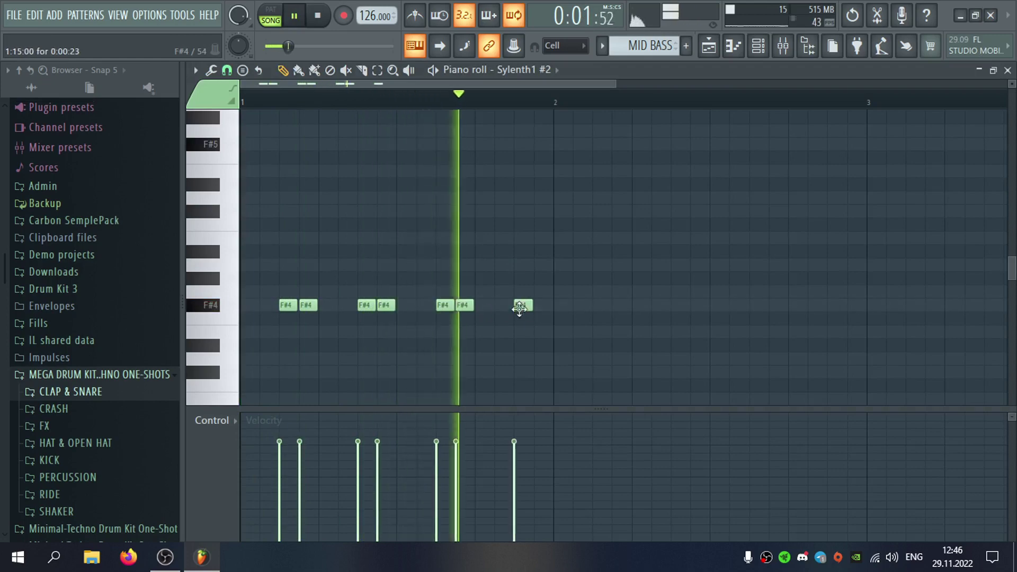
{"action": "left_click", "coordinate": [543, 305]}
{"action": "left_click_drag", "start_coordinate": [546, 308], "coordinate": [536, 266]}
{"action": "left_click", "coordinate": [1008, 71]}
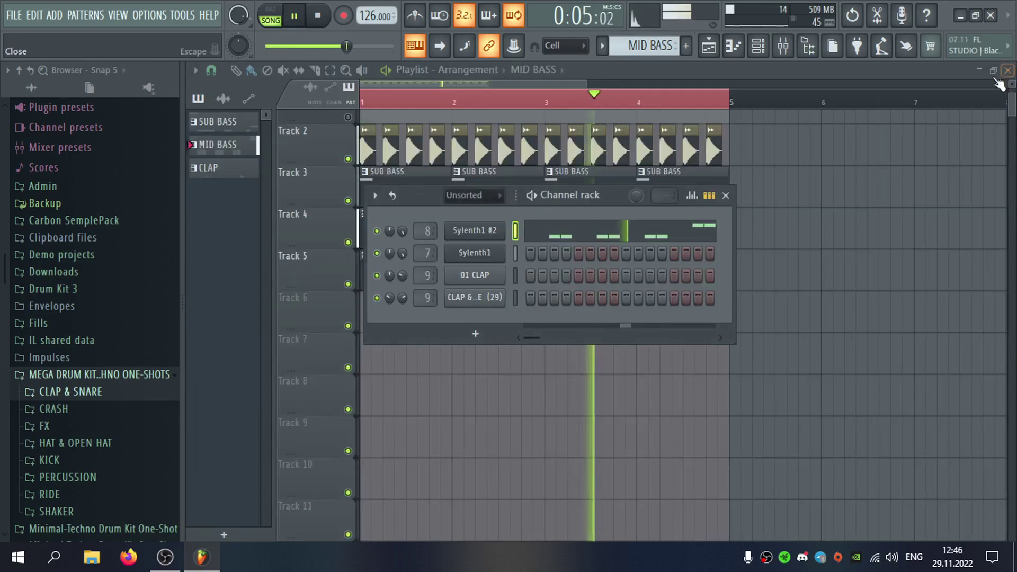
Load Pro-Q 3 into the first effect slot of the MID BASS mixer track.
{"action": "double_click", "coordinate": [435, 231]}
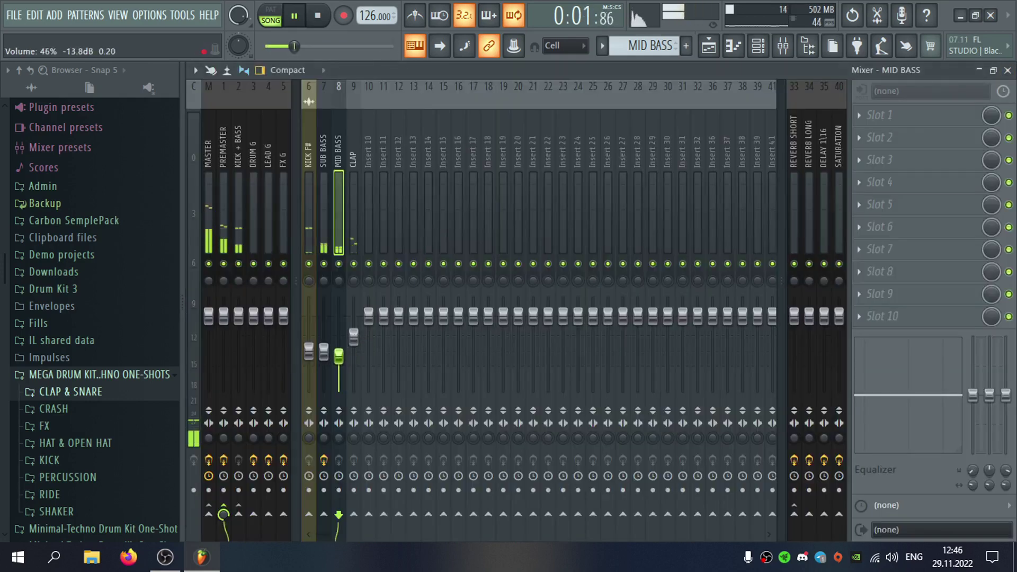
{"action": "left_click", "coordinate": [910, 113]}
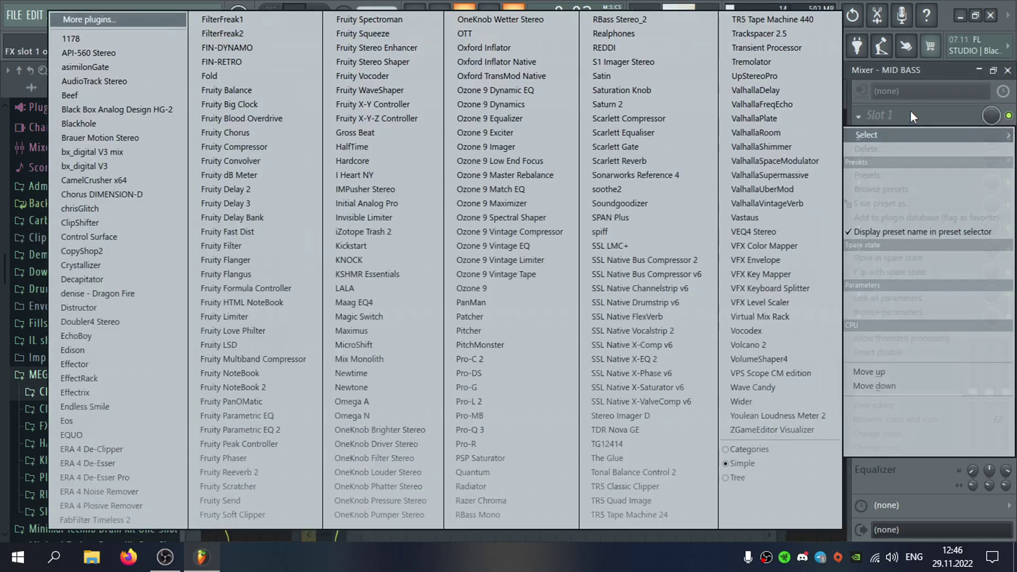
{"action": "left_click", "coordinate": [487, 429]}
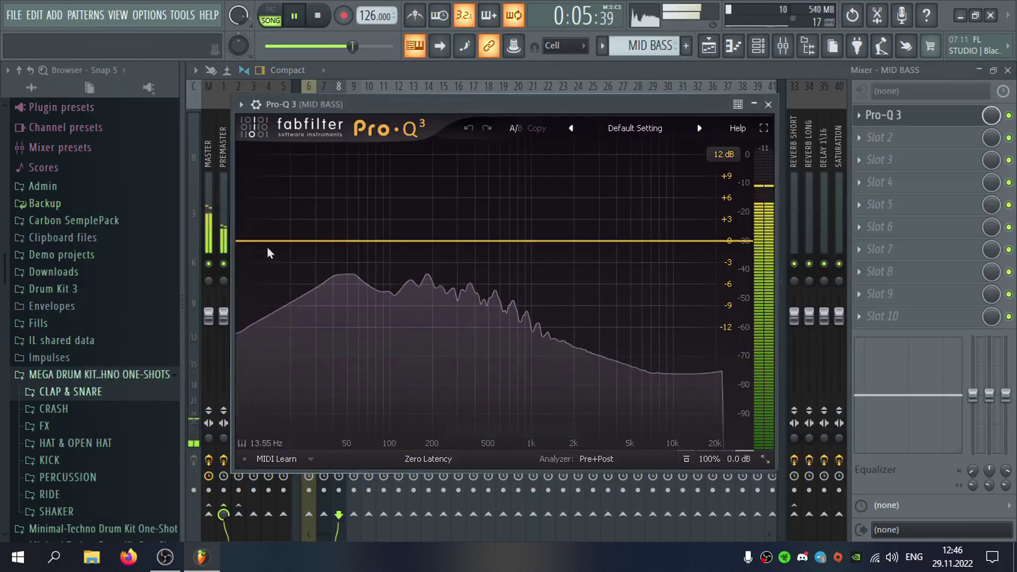
Add a low cut at about 81 Hz with a 48 dB/oct slope in the MID BASS Pro-Q 3 and close the mixer.
{"action": "double_click", "coordinate": [266, 243]}
{"action": "scroll", "coordinate": [265, 243], "scroll_direction": "up", "scroll_amount": 3}
{"action": "left_click_drag", "start_coordinate": [265, 243], "coordinate": [378, 253]}
{"action": "scroll", "coordinate": [343, 250], "scroll_direction": "up", "scroll_amount": 1}
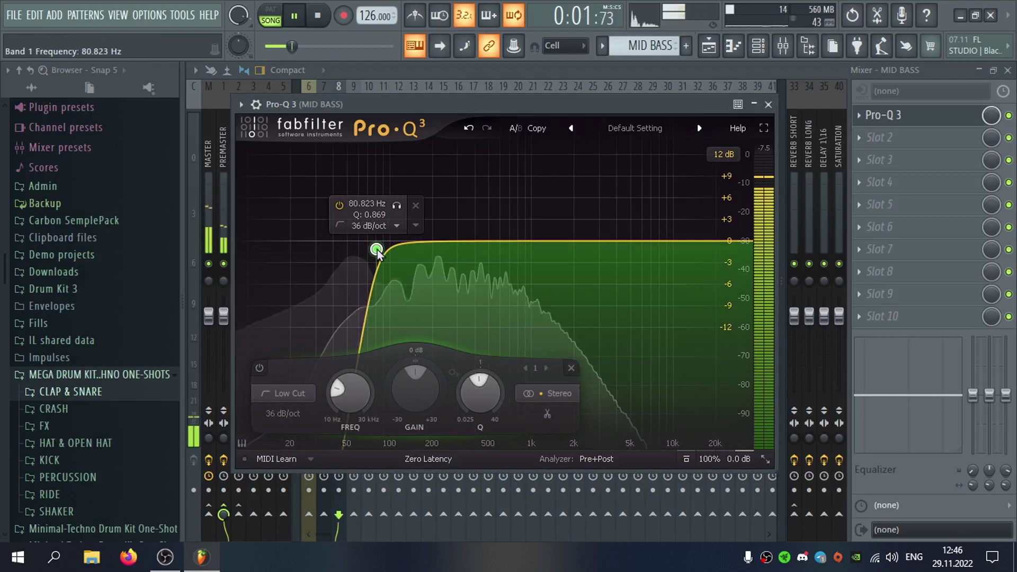
{"action": "scroll", "coordinate": [377, 251], "scroll_direction": "up", "scroll_amount": 2}
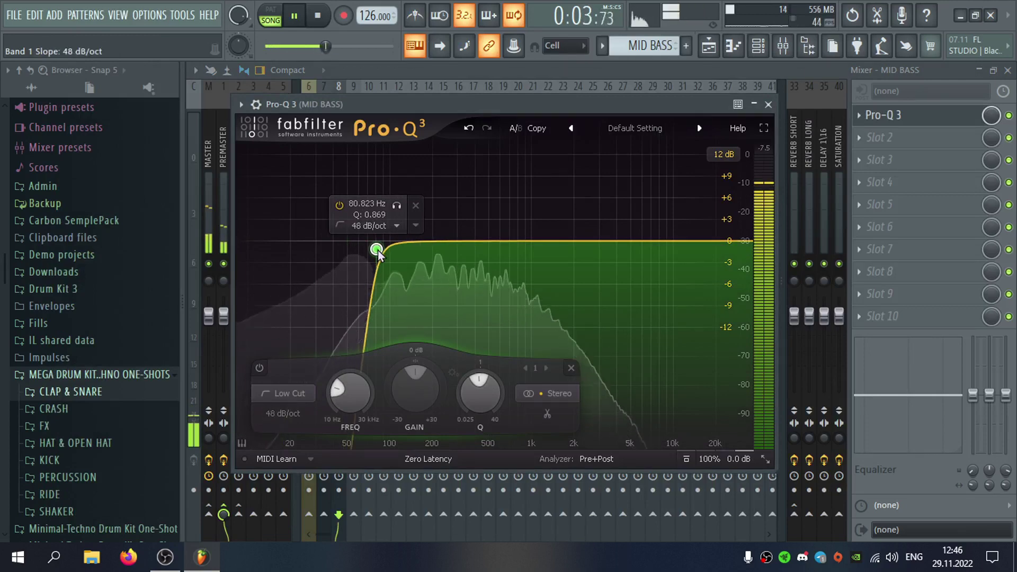
{"action": "left_click_drag", "start_coordinate": [482, 244], "coordinate": [432, 243]}
{"action": "left_click", "coordinate": [769, 104]}
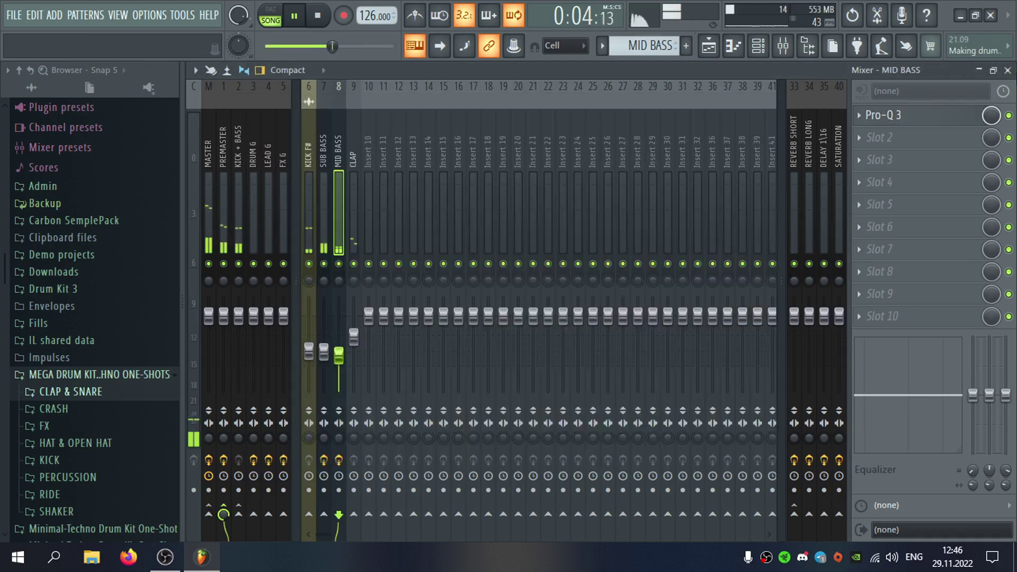
{"action": "left_click", "coordinate": [1008, 70]}
Adjust the filter control of the MID BASS Sylenth1 patch to resonance about 4.27 and cutoff about 0.63.
{"action": "left_click", "coordinate": [482, 230]}
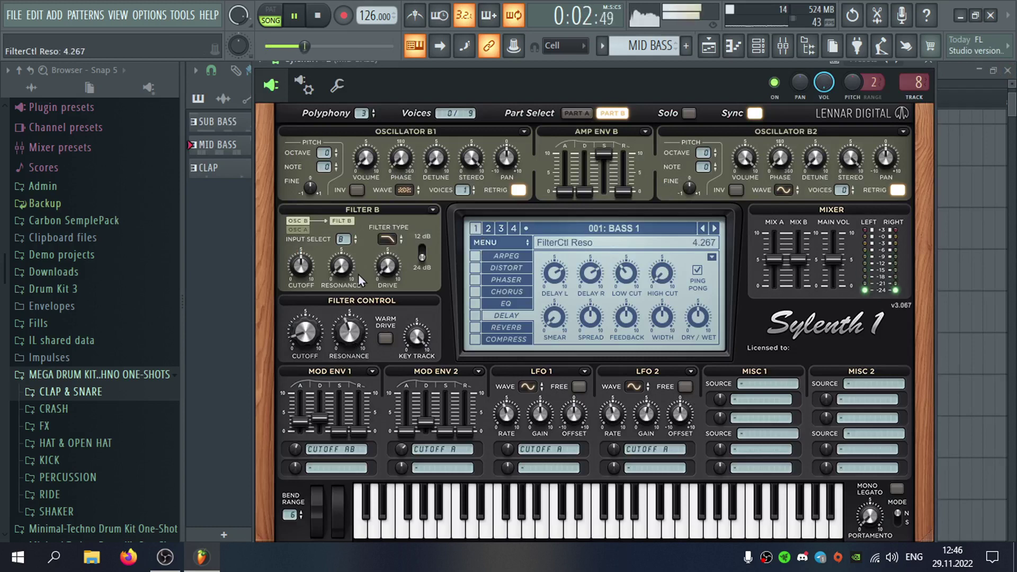
{"action": "left_click_drag", "start_coordinate": [358, 275], "coordinate": [354, 361]}
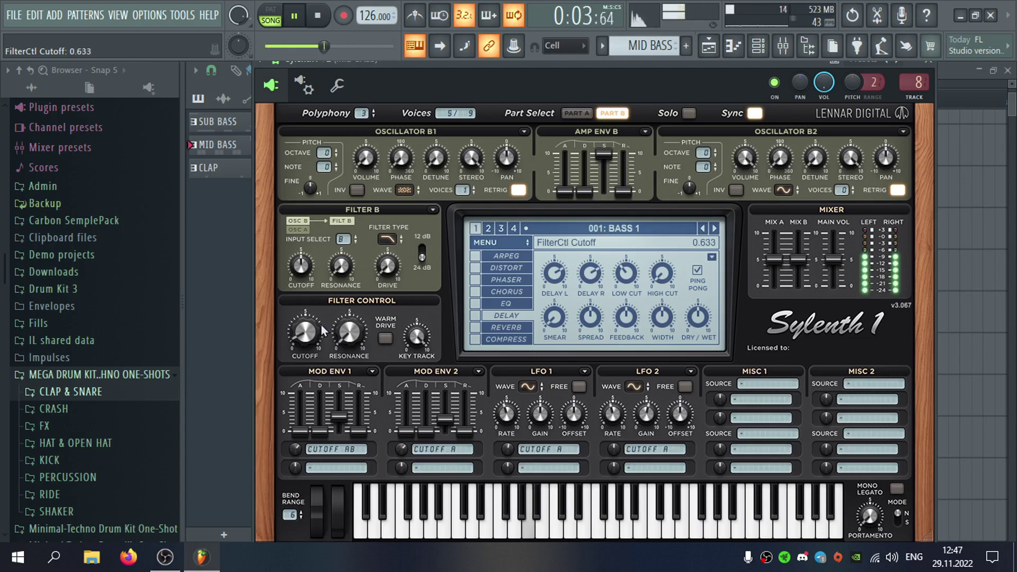
{"action": "left_click", "coordinate": [929, 62]}
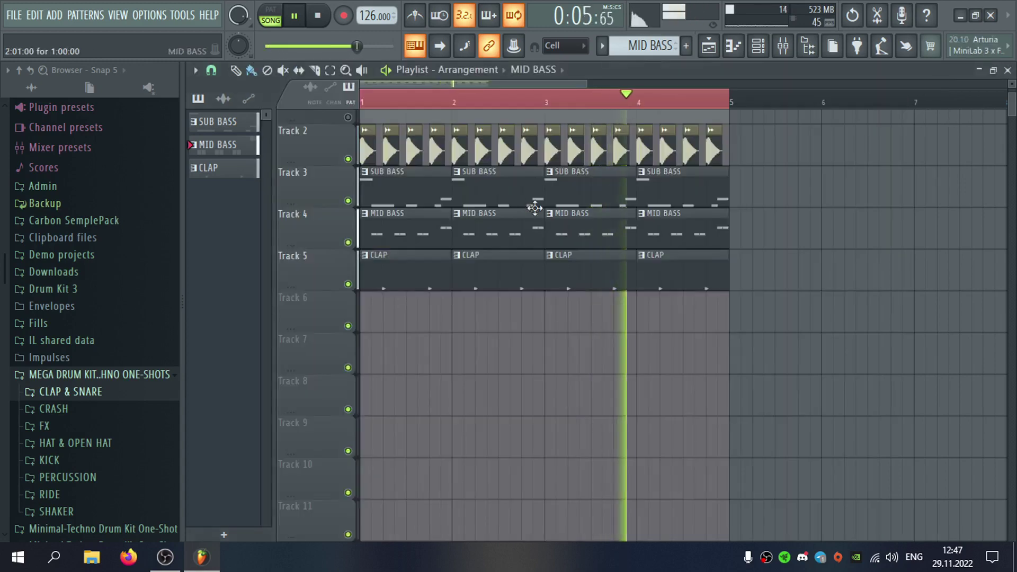
{"action": "left_click", "coordinate": [15, 15]}
{"action": "left_click", "coordinate": [42, 168]}
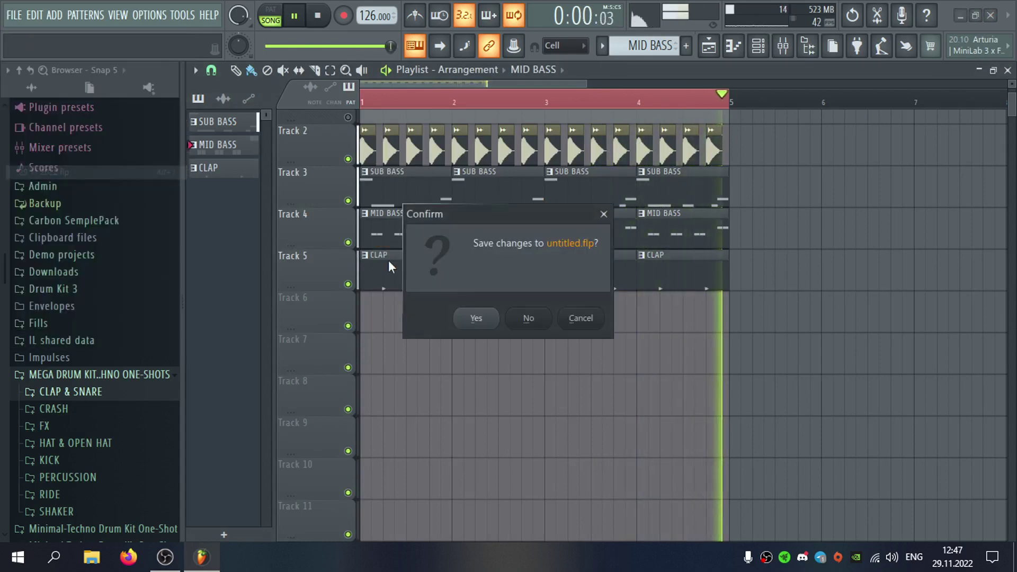
{"action": "left_click", "coordinate": [476, 318]}
{"action": "left_click", "coordinate": [681, 13]}
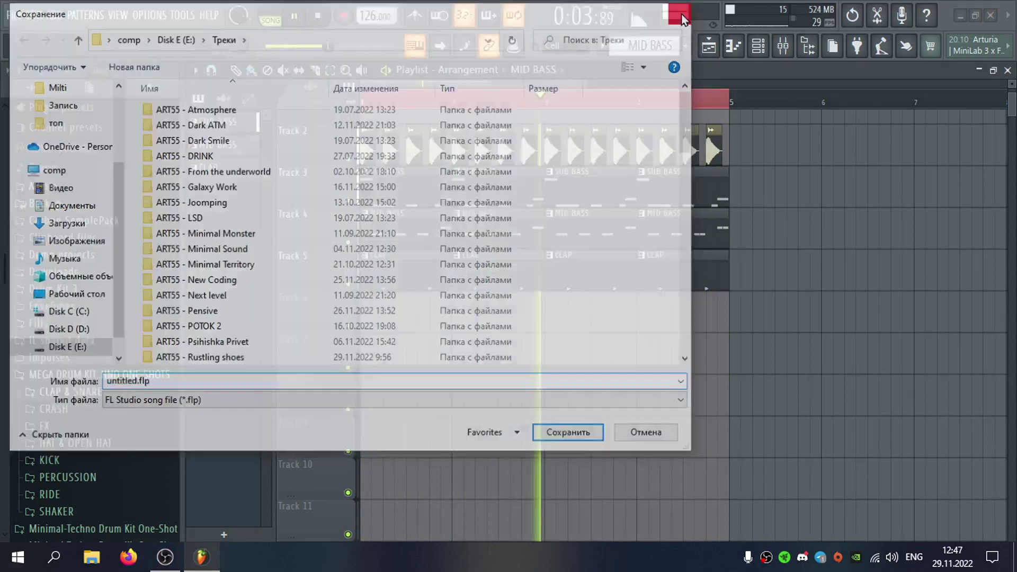
Save the project as 29.11.2022.flp, replacing the existing file, and stop playback.
{"action": "left_click", "coordinate": [14, 14]}
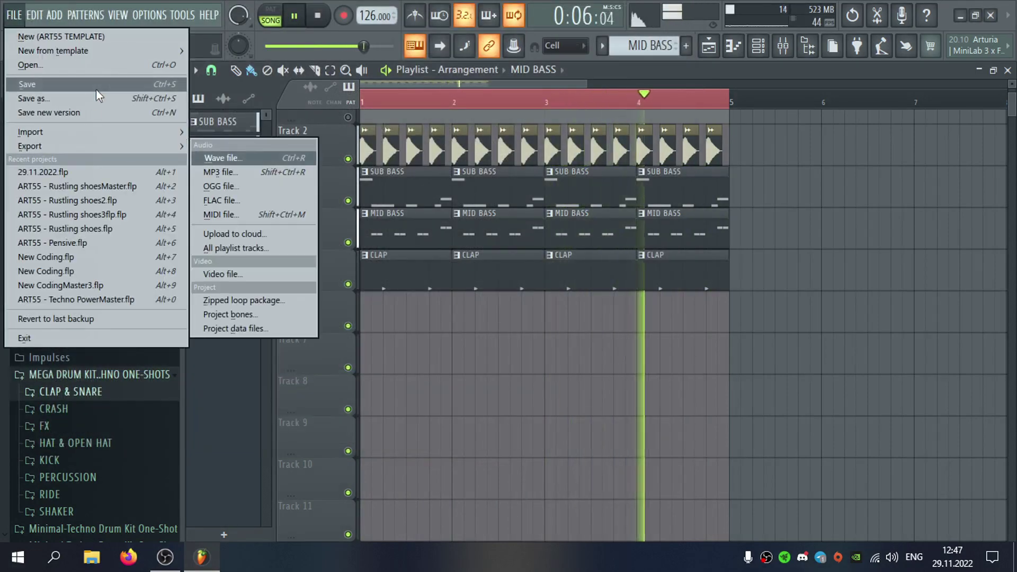
{"action": "left_click", "coordinate": [95, 85]}
{"action": "scroll", "coordinate": [371, 304], "scroll_direction": "down", "scroll_amount": 10}
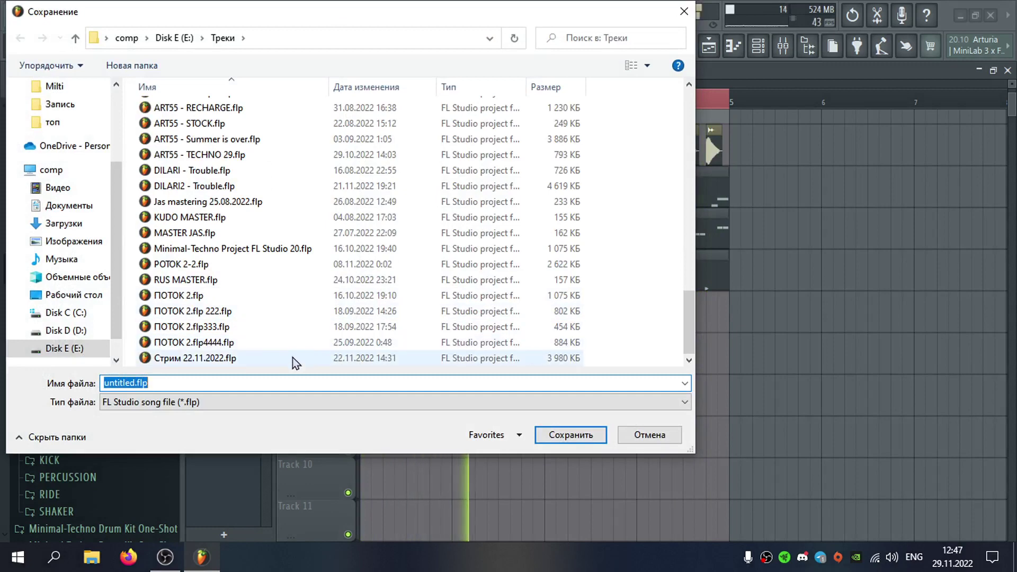
{"action": "scroll", "coordinate": [256, 309], "scroll_direction": "up", "scroll_amount": 2}
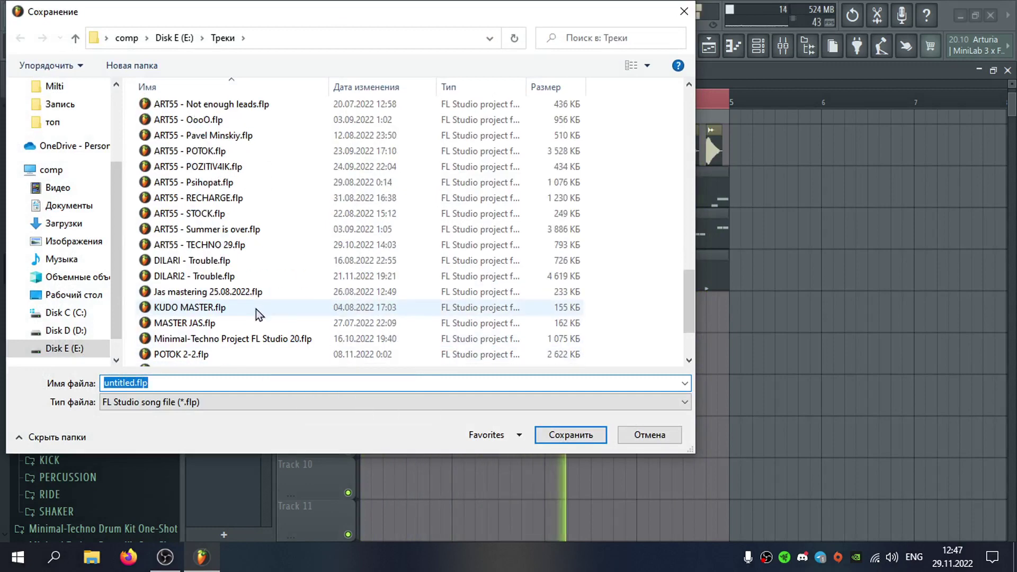
{"action": "scroll", "coordinate": [255, 309], "scroll_direction": "up", "scroll_amount": 8}
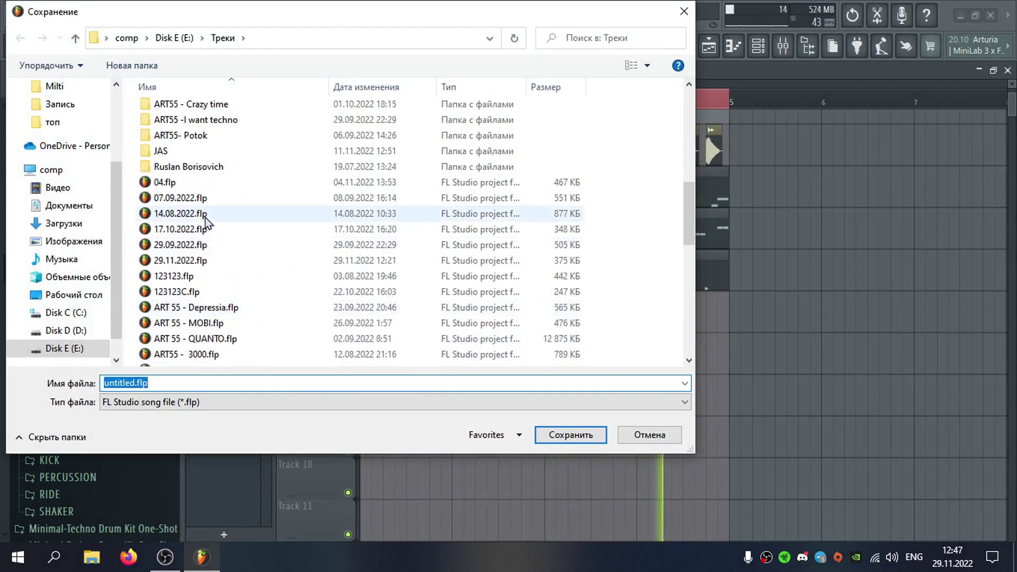
{"action": "double_click", "coordinate": [220, 259]}
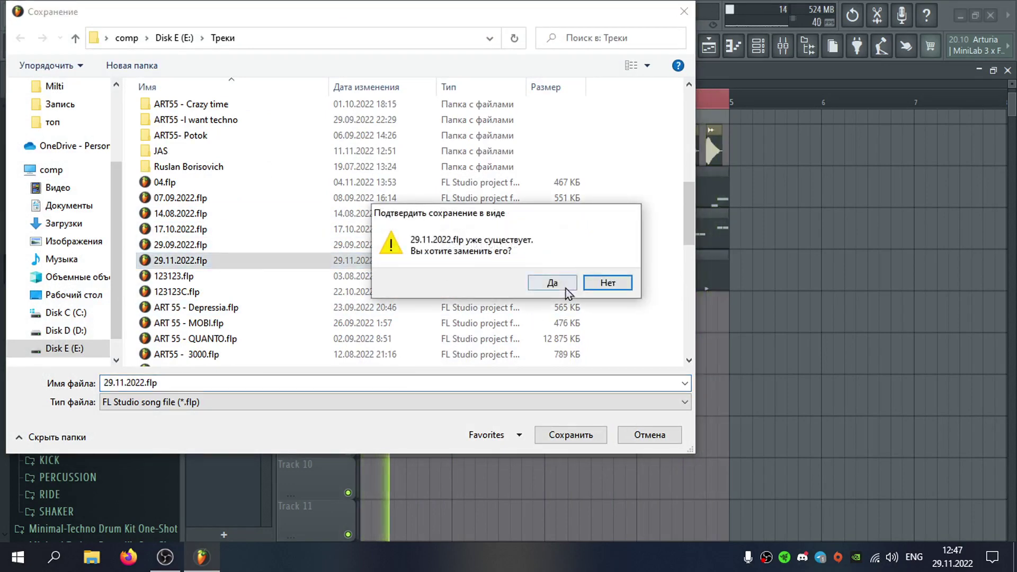
{"action": "left_click", "coordinate": [566, 288]}
{"action": "key", "text": "space"}
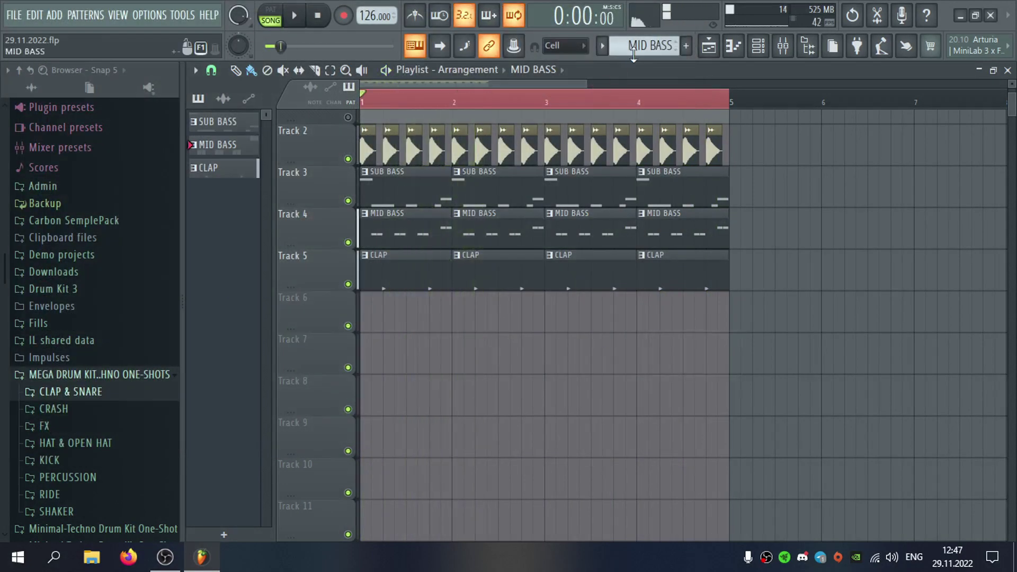
Create a new pattern named HAT and place it on Track 6 across bars 1–4.
{"action": "left_click", "coordinate": [688, 46]}
{"action": "type", "text": "HAT"}
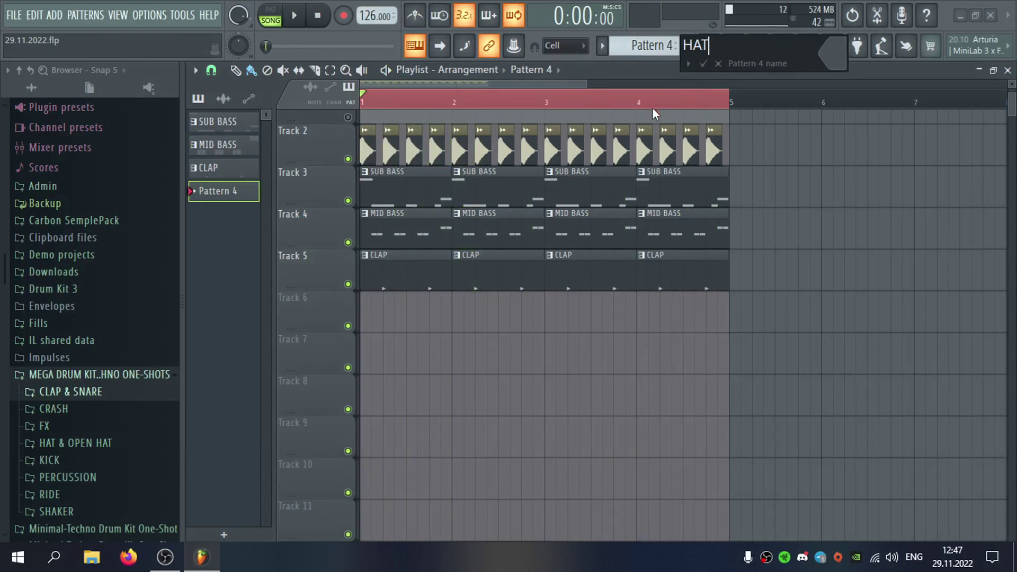
{"action": "key", "text": "Return"}
{"action": "left_click", "coordinate": [365, 308]}
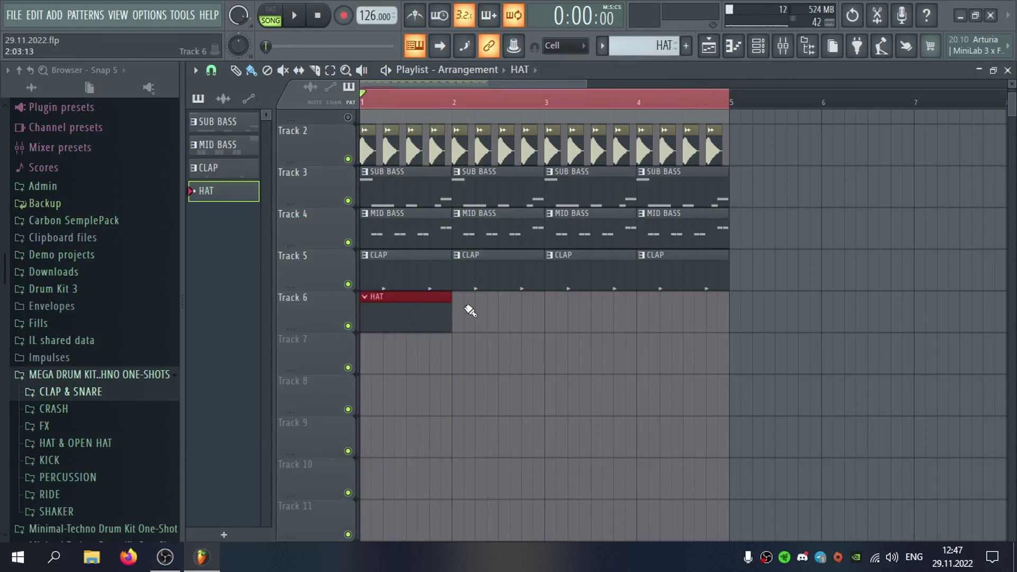
{"action": "mouse_move", "coordinate": [470, 310]}
{"action": "left_mouse_down"}
{"action": "mouse_move", "coordinate": [658, 302]}
{"action": "mouse_move", "coordinate": [647, 299]}
{"action": "left_mouse_up"}
Open the channel rack and audition the hat samples in the HAT & OPEN HAT folder of the mega drum kit.
{"action": "key", "text": "F6"}
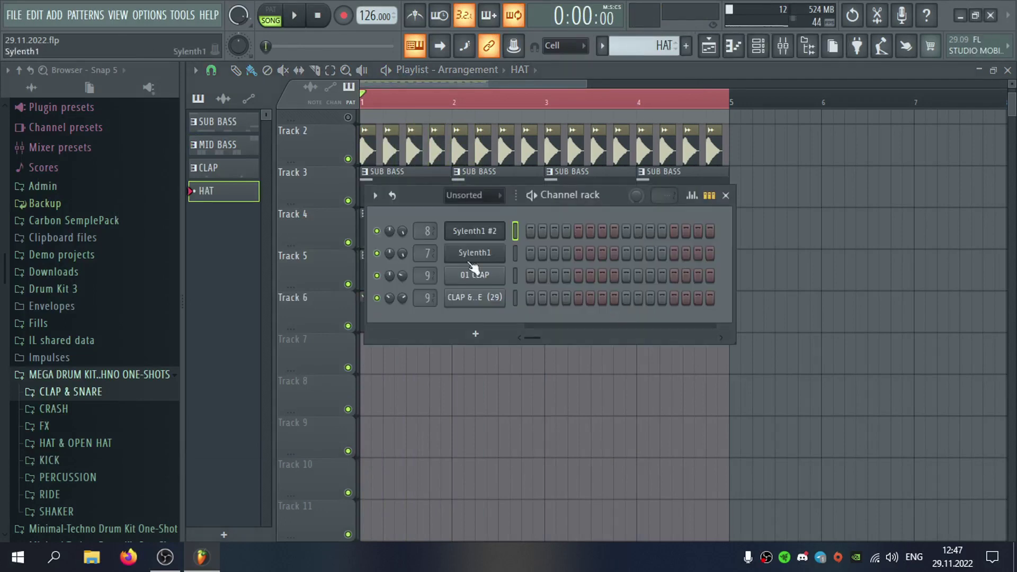
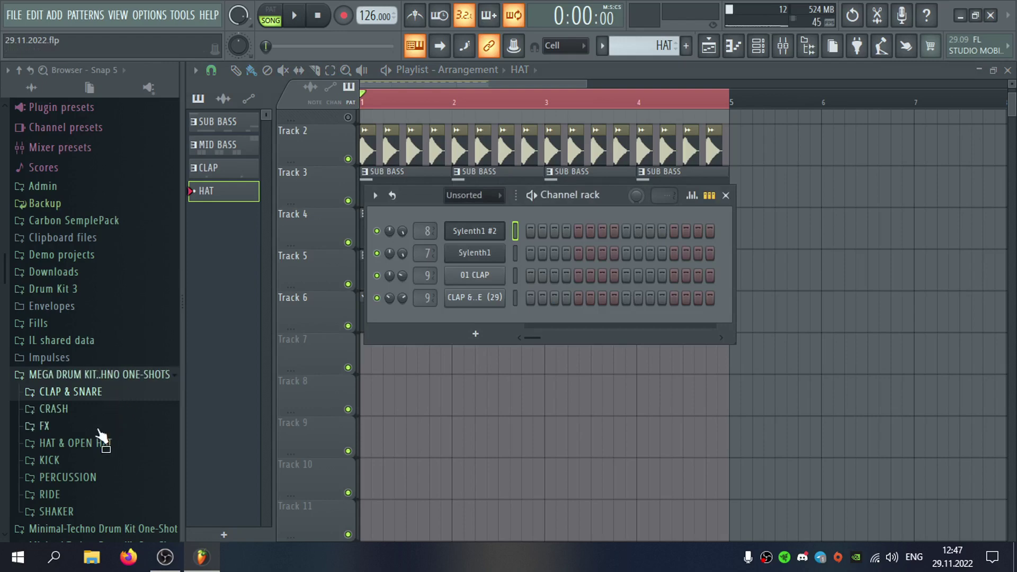
{"action": "left_click", "coordinate": [74, 443]}
{"action": "scroll", "coordinate": [132, 424], "scroll_direction": "down", "scroll_amount": 6}
{"action": "left_click", "coordinate": [115, 409]}
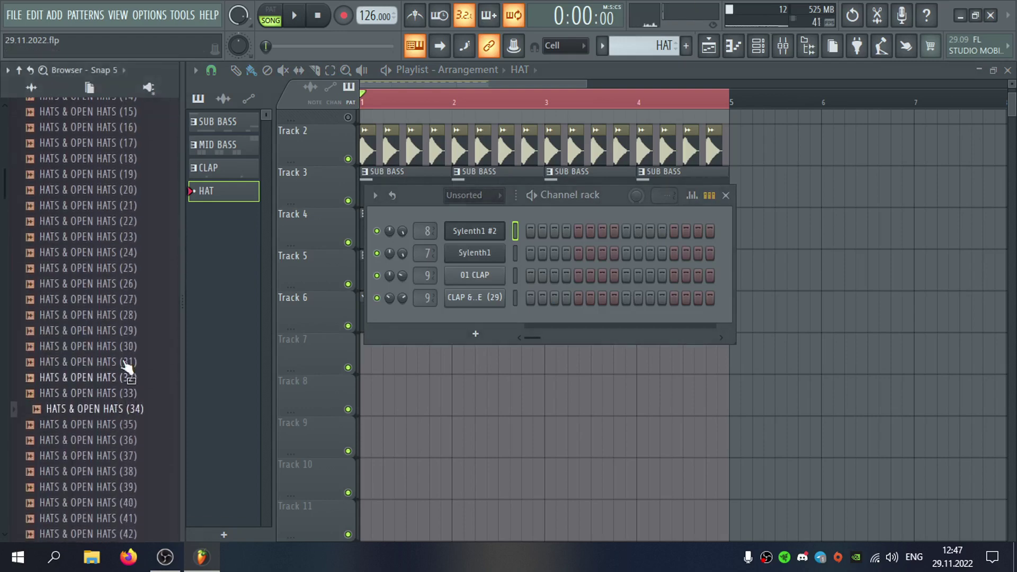
{"action": "left_click", "coordinate": [114, 268]}
{"action": "left_click", "coordinate": [118, 237]}
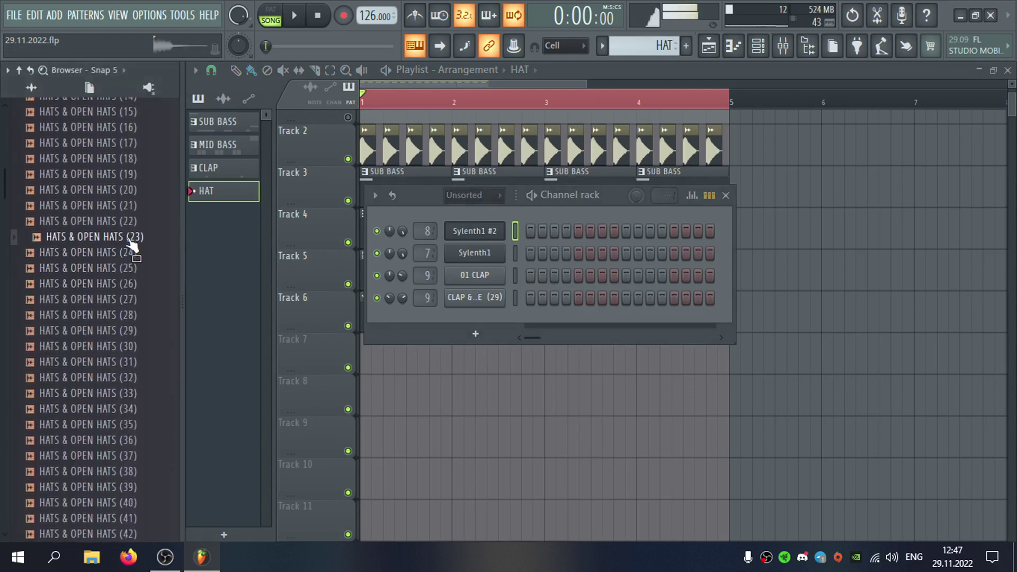
{"action": "left_click", "coordinate": [135, 222]}
{"action": "left_click", "coordinate": [135, 207]}
{"action": "scroll", "coordinate": [136, 215], "scroll_direction": "up", "scroll_amount": 5}
{"action": "left_click", "coordinate": [138, 208]}
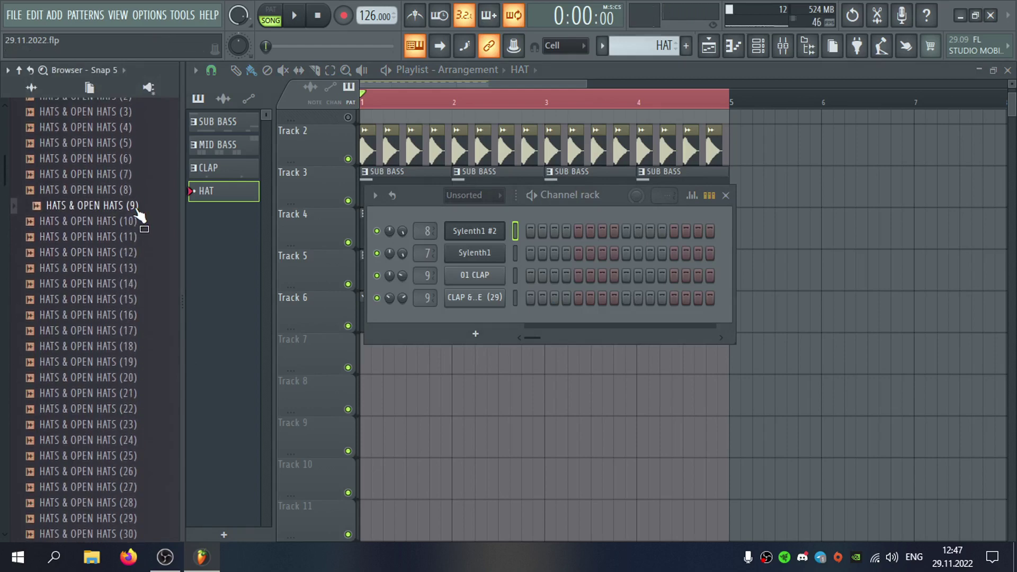
{"action": "left_click", "coordinate": [137, 190]}
{"action": "left_click", "coordinate": [144, 175]}
{"action": "left_click", "coordinate": [146, 143]}
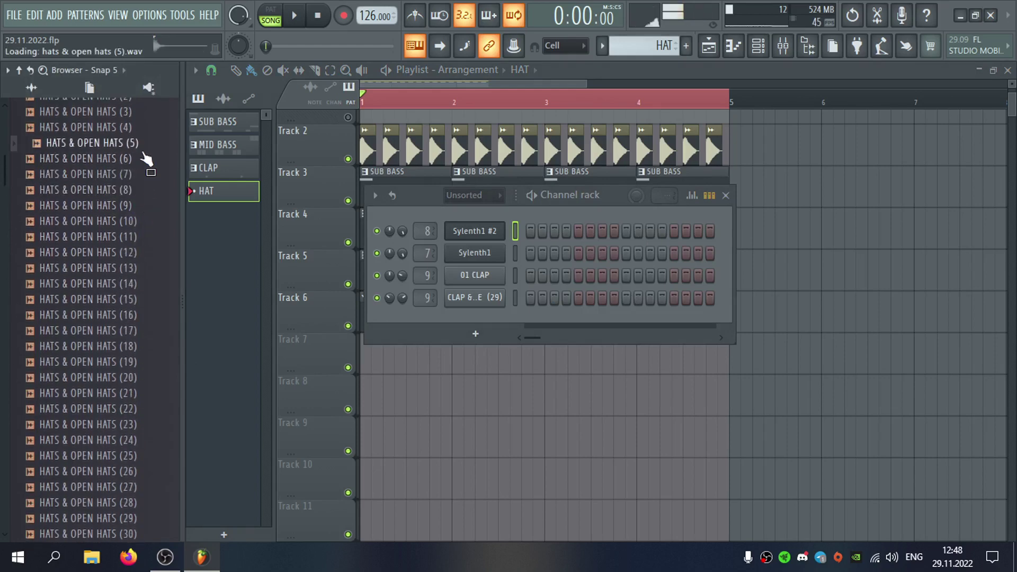
{"action": "left_click", "coordinate": [148, 129]}
{"action": "scroll", "coordinate": [148, 130], "scroll_direction": "up", "scroll_amount": 3}
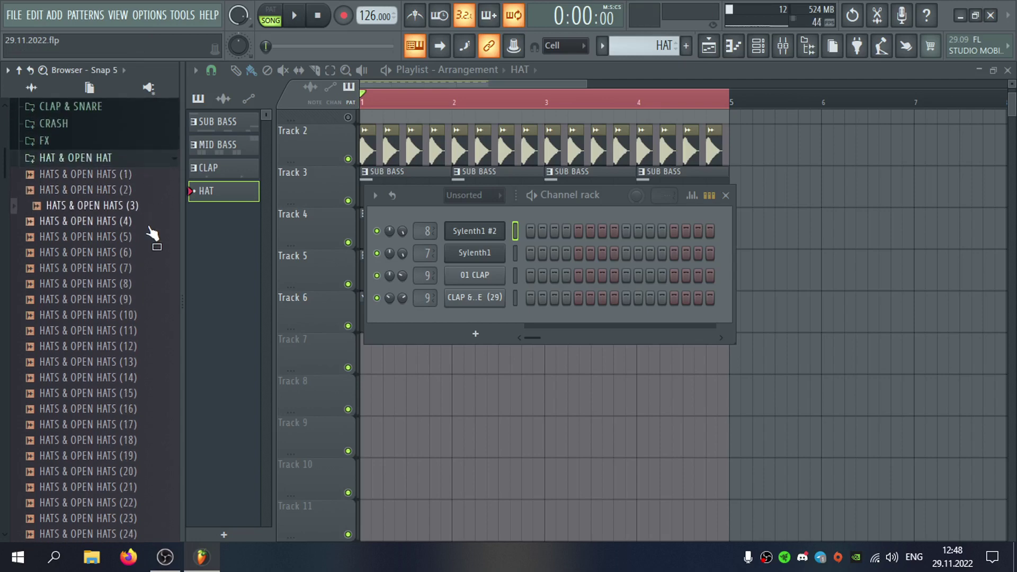
Add the HATS & OPEN HATS (2) sample to the channel rack with hits on steps 3, 7, 11 and 15.
{"action": "left_click", "coordinate": [152, 192]}
{"action": "left_click_drag", "start_coordinate": [154, 198], "coordinate": [443, 310]}
{"action": "left_click", "coordinate": [554, 320]}
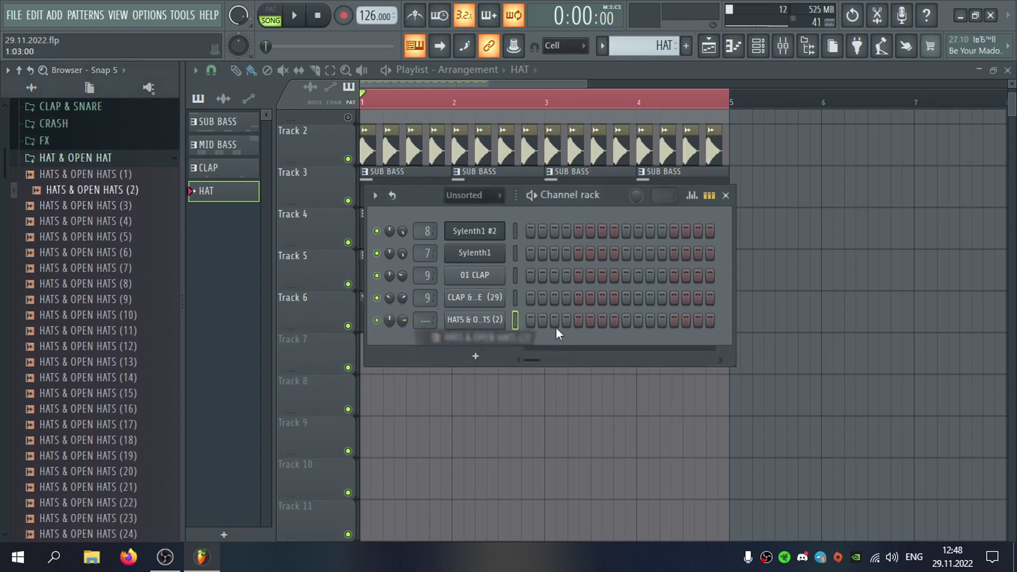
Route the hat channel to mixer track 10, rename that track HAT and lower its fader.
{"action": "left_click", "coordinate": [468, 325]}
{"action": "left_click", "coordinate": [716, 296]}
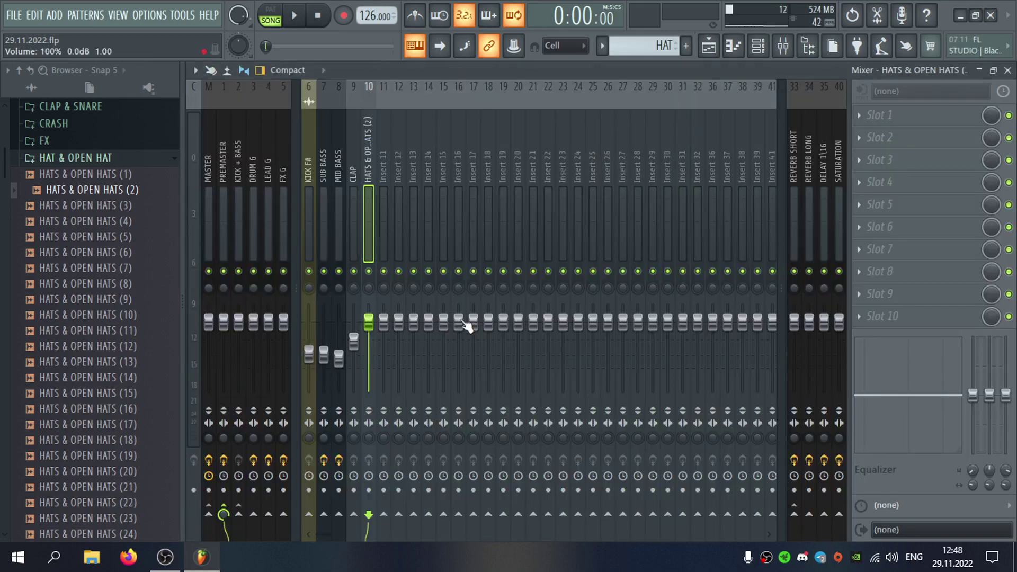
{"action": "middle_click", "coordinate": [374, 207]}
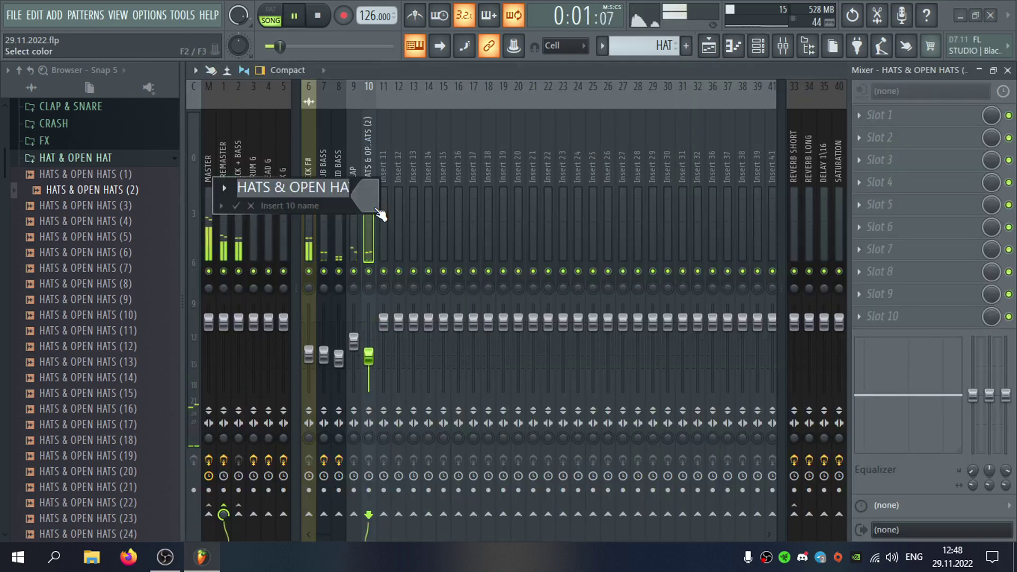
{"action": "type", "text": "HAT"}
{"action": "key", "text": "Return"}
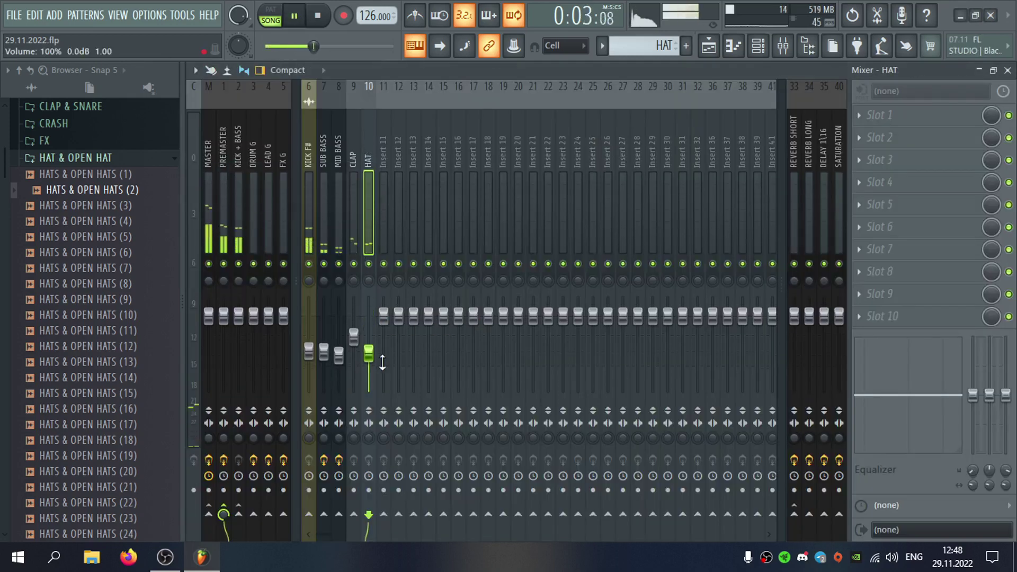
{"action": "left_click", "coordinate": [1009, 70]}
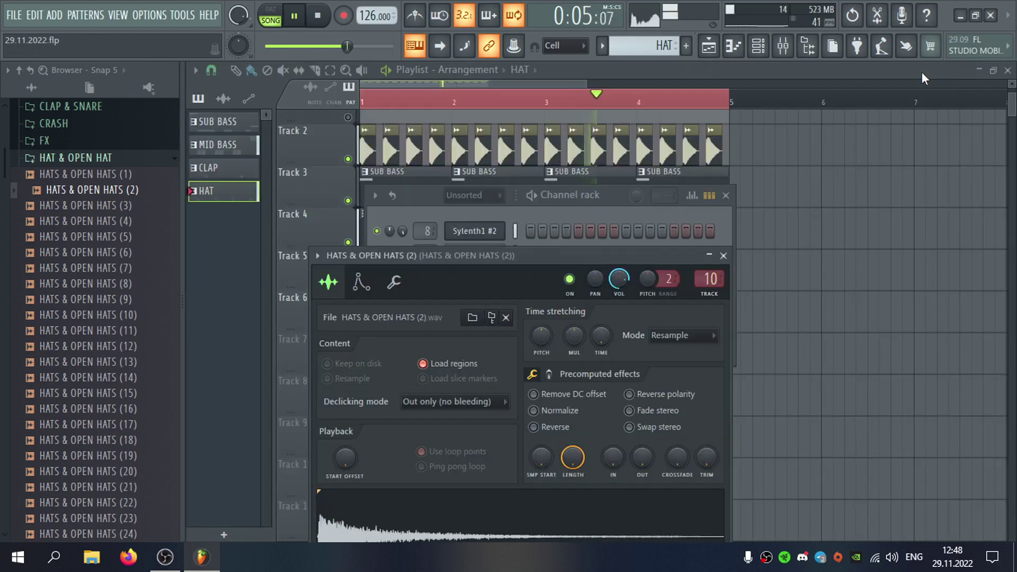
{"action": "left_click", "coordinate": [921, 72]}
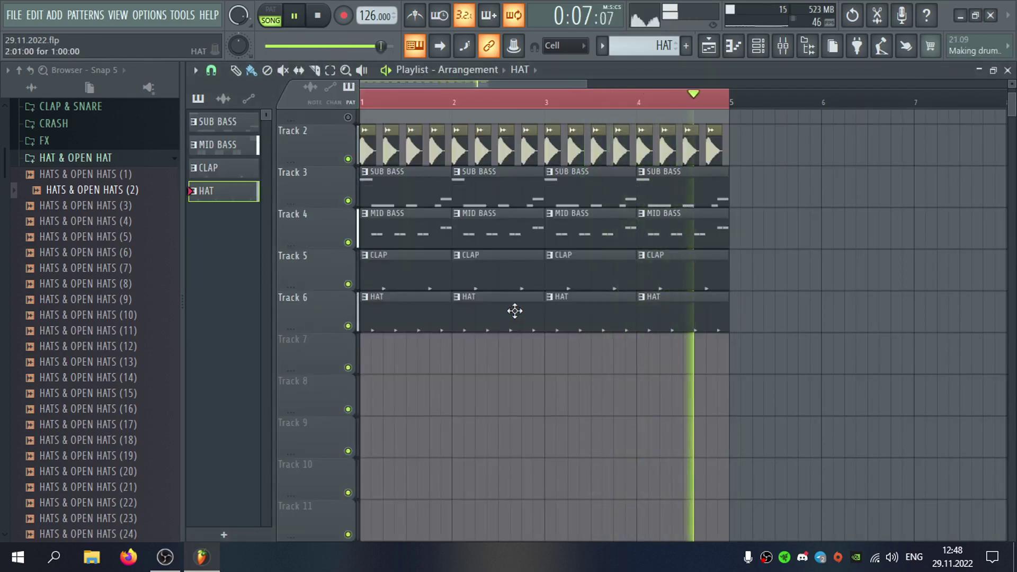
Delete the HAT clips in bars 2–4 of Track 6, keeping only the first one, and stop playback.
{"action": "right_click", "coordinate": [663, 318]}
{"action": "right_click", "coordinate": [567, 320]}
{"action": "key", "text": "space"}
{"action": "right_click", "coordinate": [488, 326]}
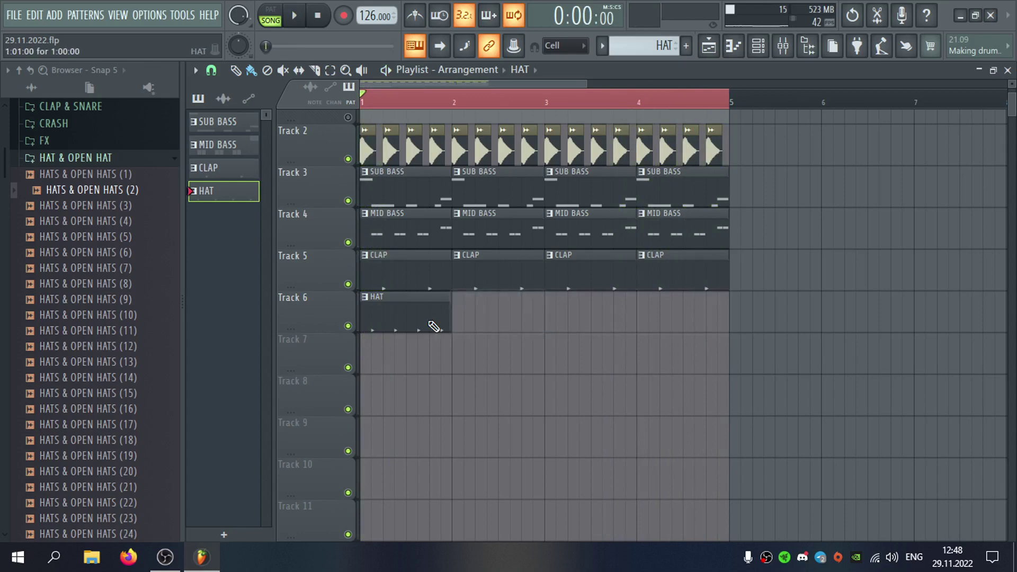
Duplicate the one-bar hat notes in the piano roll of the HAT pattern so they fill four bars.
{"action": "double_click", "coordinate": [427, 323]}
{"action": "left_click_drag", "start_coordinate": [439, 228], "coordinate": [746, 243]}
{"action": "scroll", "coordinate": [643, 262], "scroll_direction": "down", "scroll_amount": 3}
{"action": "scroll", "coordinate": [609, 238], "scroll_direction": "down", "scroll_amount": 2}
{"action": "key", "text": "ctrl+a"}
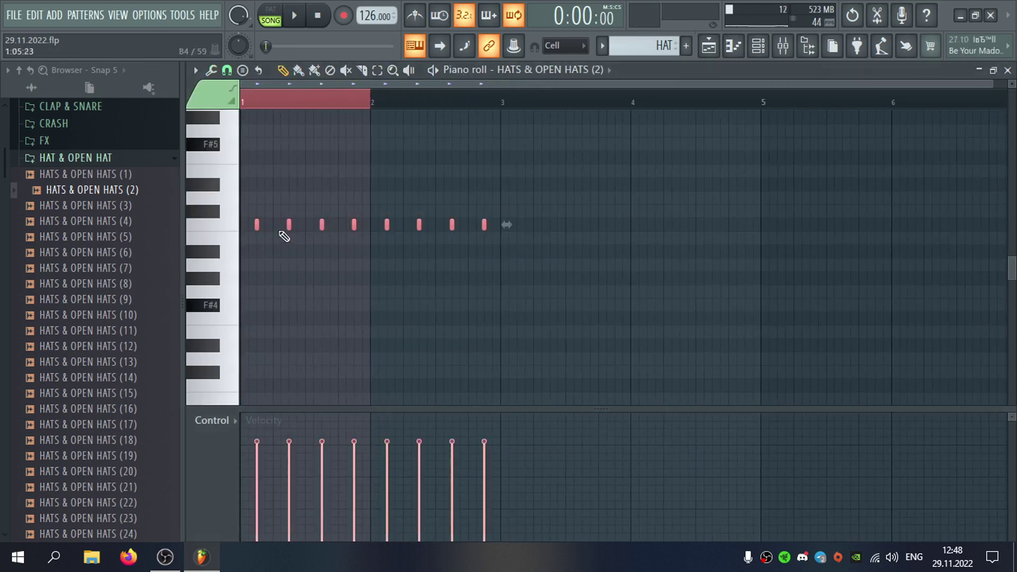
{"action": "left_click_drag", "start_coordinate": [253, 227], "coordinate": [513, 241]}
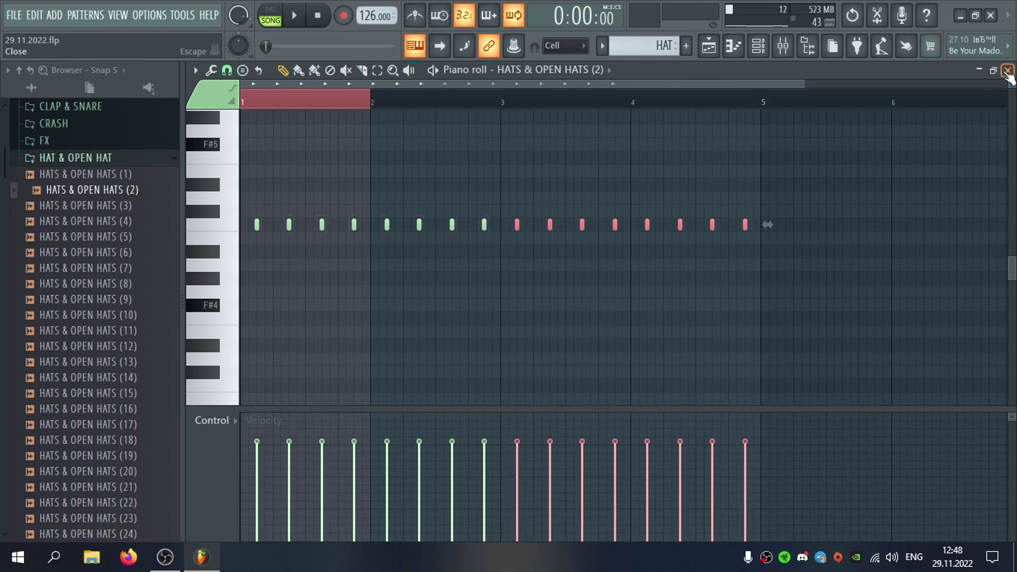
Close the piano roll, start playback and widen the channel rack to show more of the HAT pattern's steps.
{"action": "left_click", "coordinate": [1008, 71]}
{"action": "key", "text": "space"}
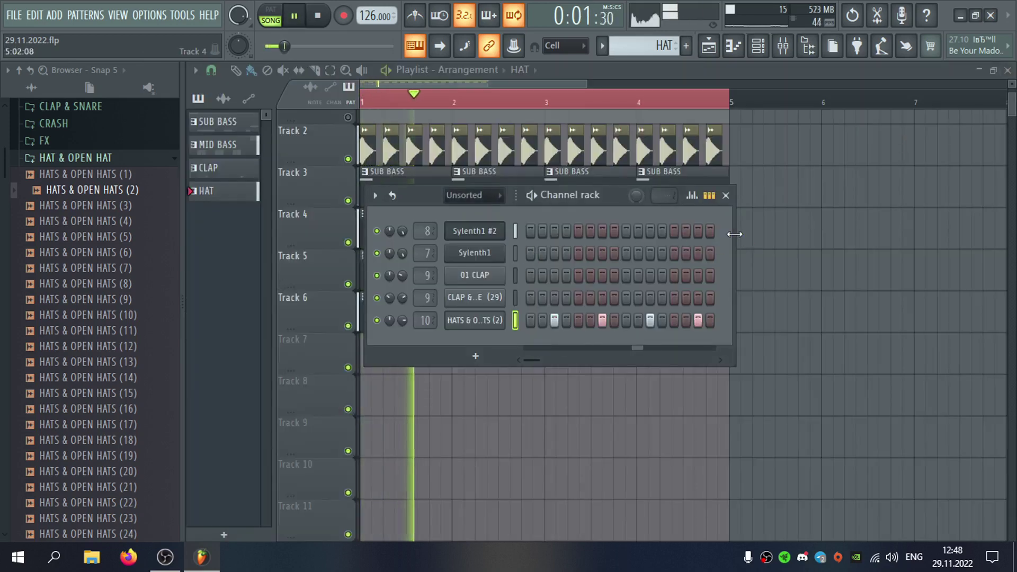
{"action": "left_click_drag", "start_coordinate": [733, 250], "coordinate": [1001, 251]}
{"action": "left_click_drag", "start_coordinate": [780, 192], "coordinate": [609, 196]}
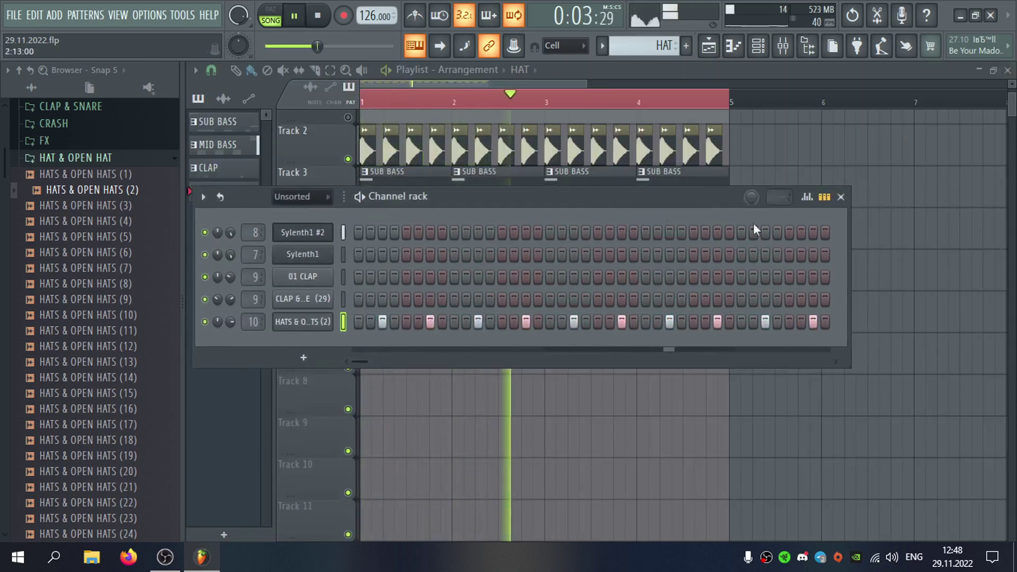
{"action": "left_click_drag", "start_coordinate": [849, 231], "coordinate": [989, 245]}
{"action": "left_click_drag", "start_coordinate": [827, 195], "coordinate": [684, 191]}
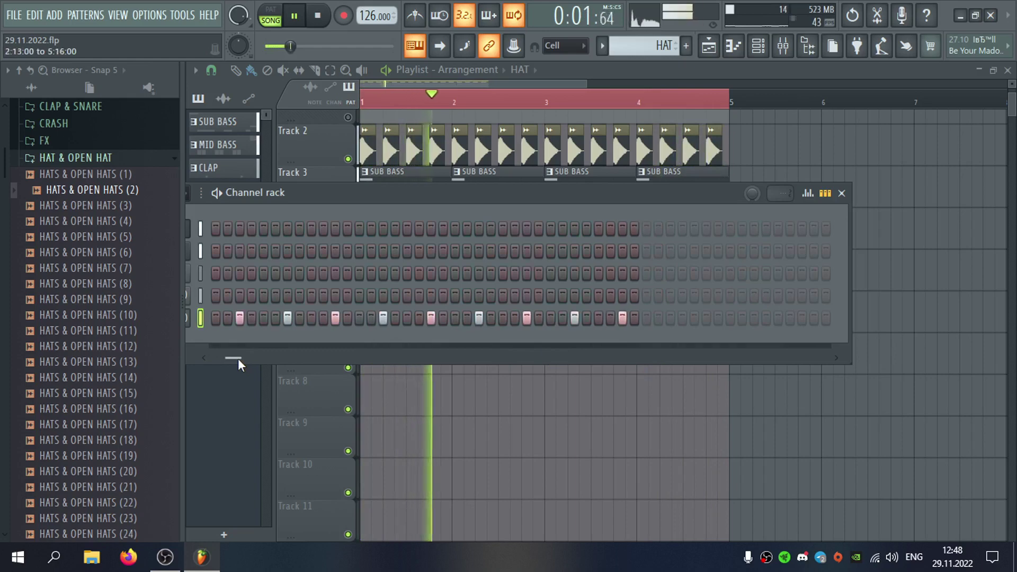
{"action": "left_click_drag", "start_coordinate": [537, 191], "coordinate": [624, 194]}
Add the HATS & OPEN HATS (3) sample to the channel rack with a hit on step 16.
{"action": "left_click", "coordinate": [115, 208]}
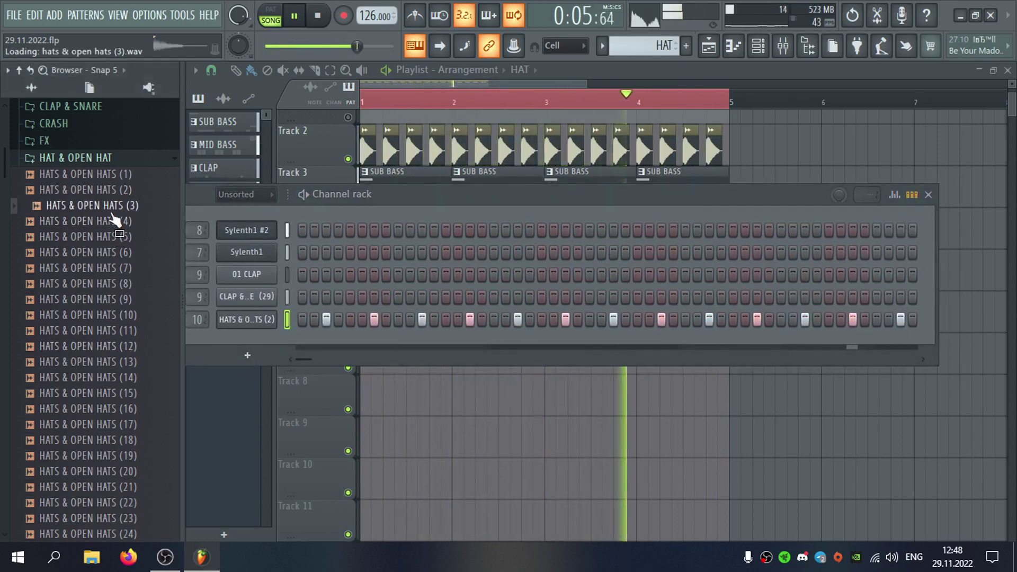
{"action": "left_click_drag", "start_coordinate": [115, 209], "coordinate": [249, 342]}
{"action": "left_click", "coordinate": [506, 341]}
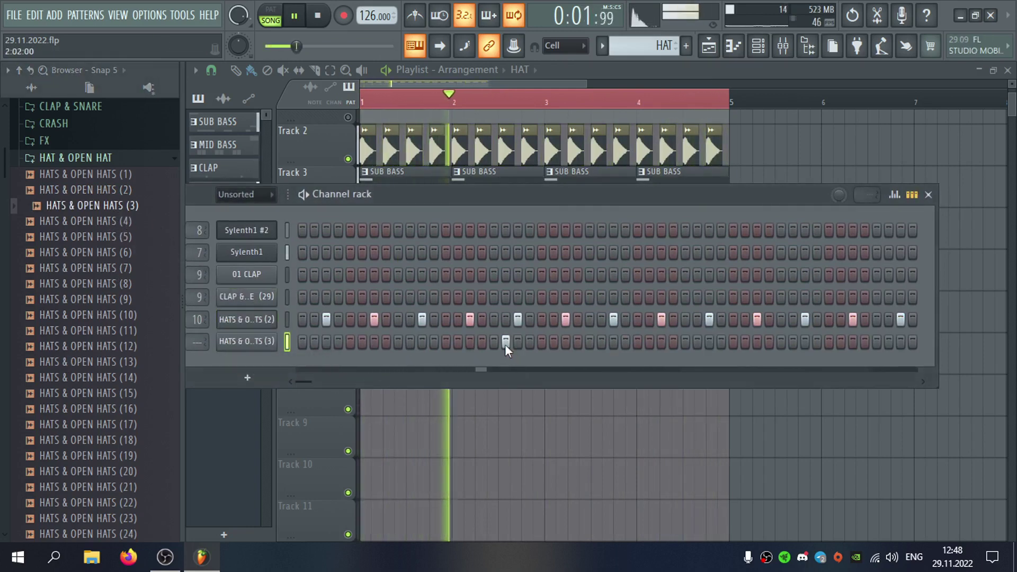
{"action": "left_click_drag", "start_coordinate": [418, 198], "coordinate": [455, 203]}
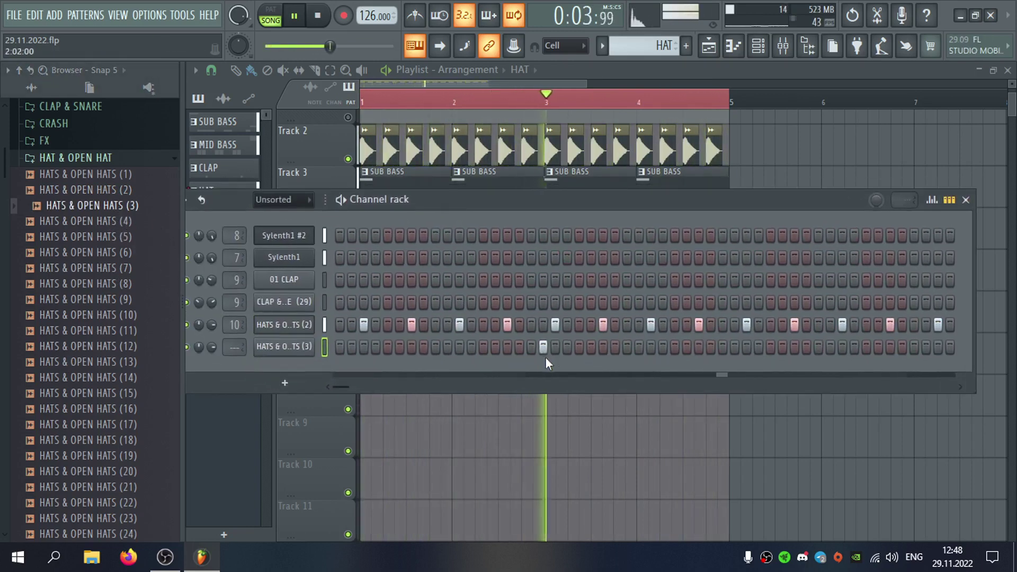
{"action": "left_click", "coordinate": [543, 347]}
Route the HATS & OPEN HATS (3) channel to mixer track 11, rename that track HAT 2 and lower its fader.
{"action": "left_click", "coordinate": [284, 347]}
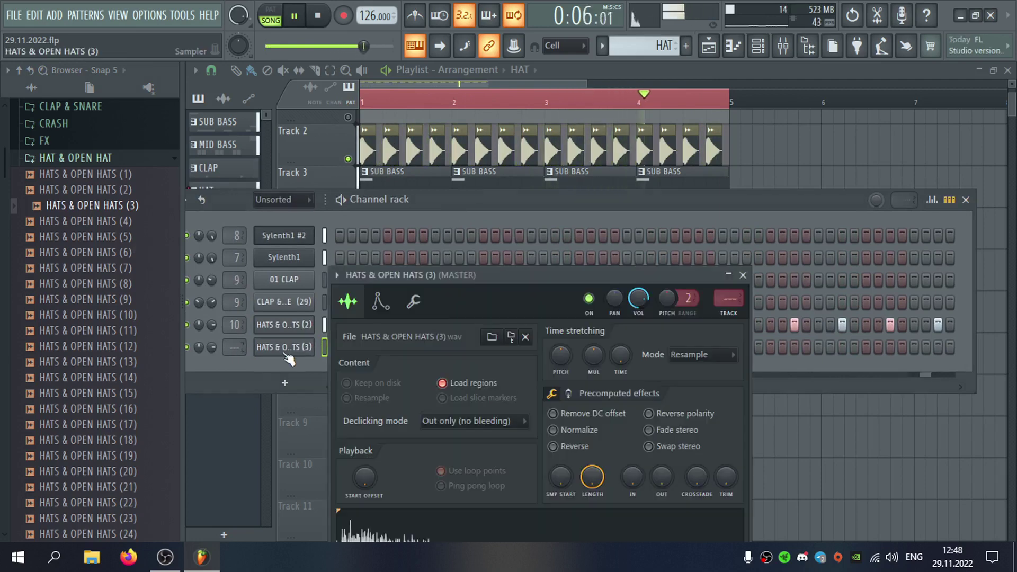
{"action": "left_click", "coordinate": [723, 320]}
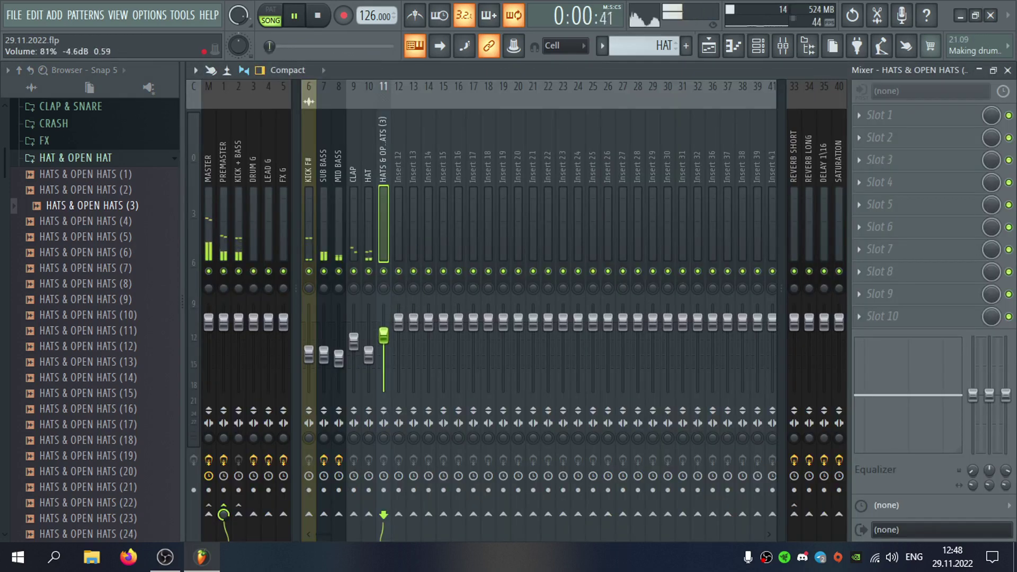
{"action": "key", "text": "F2"}
{"action": "type", "text": "HA"}
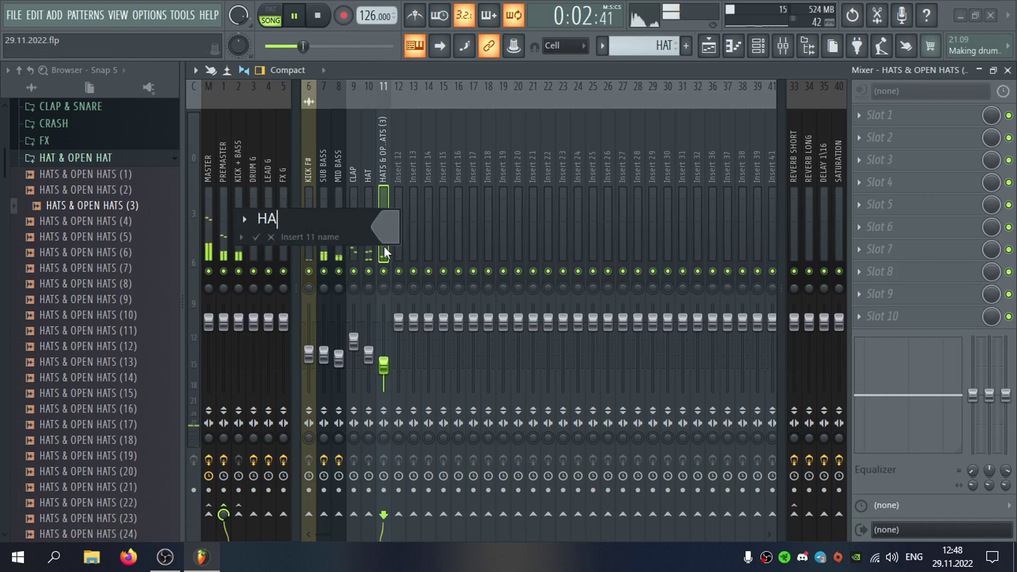
{"action": "type", "text": "T 2"}
{"action": "key", "text": "Return"}
Send the HAT and HAT 2 mixer tracks to REVERB SHORT, with the HAT 2 send at about 32%.
{"action": "left_click", "coordinate": [369, 233]}
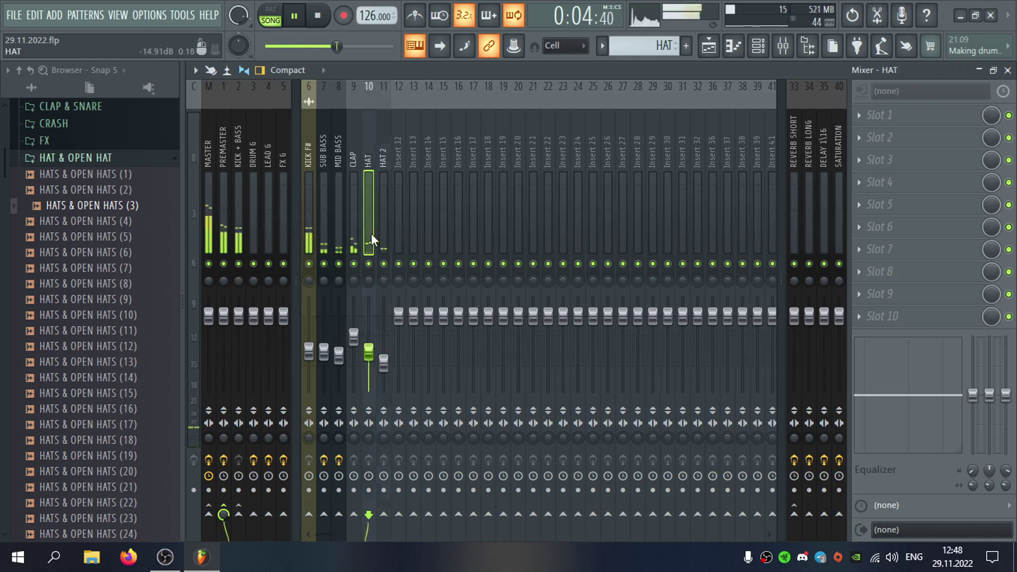
{"action": "left_click", "coordinate": [794, 515]}
{"action": "left_click_drag", "start_coordinate": [795, 515], "coordinate": [795, 546]}
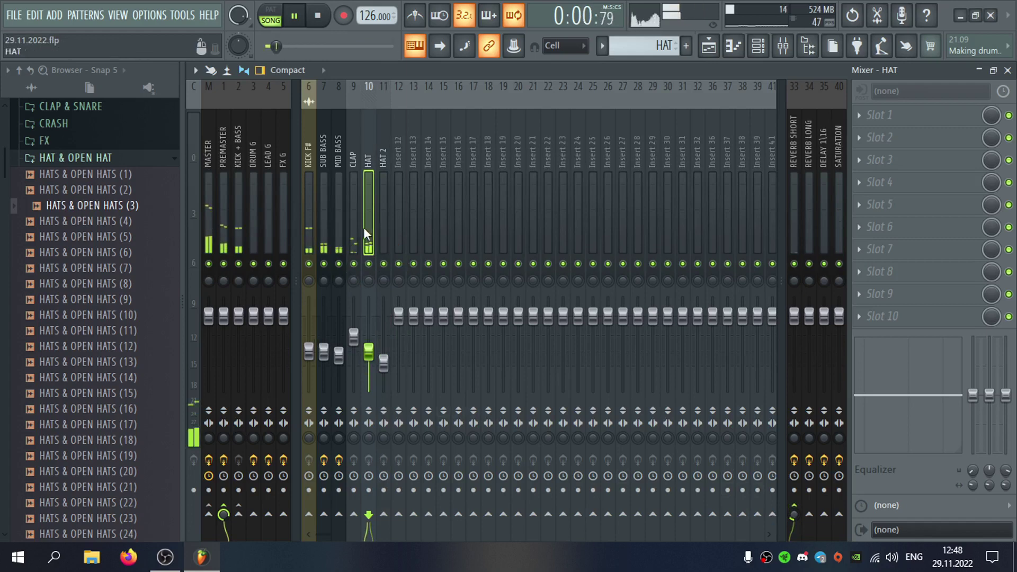
{"action": "left_click_drag", "start_coordinate": [369, 354], "coordinate": [369, 354]}
{"action": "left_click", "coordinate": [383, 249]}
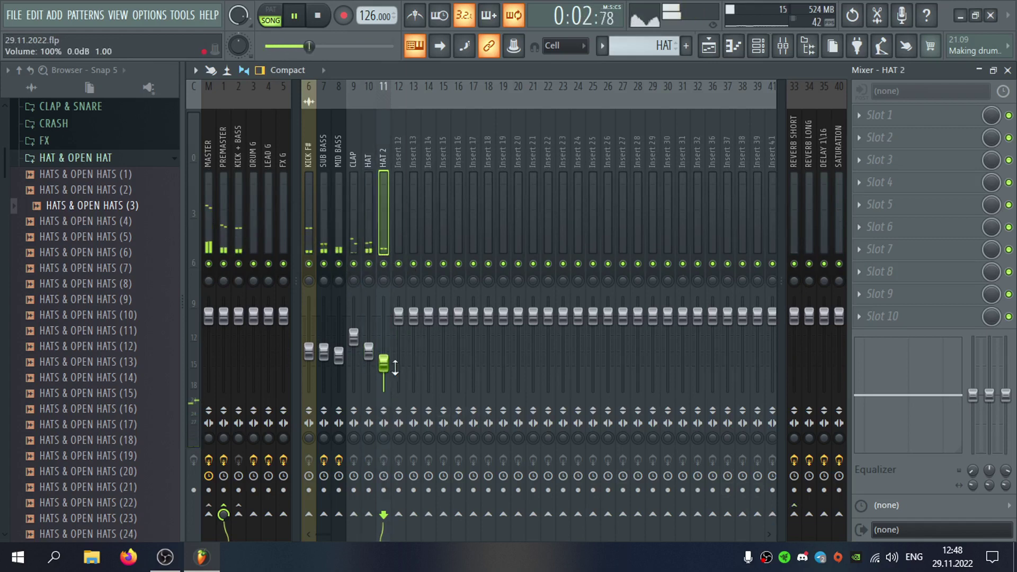
{"action": "left_click", "coordinate": [794, 513]}
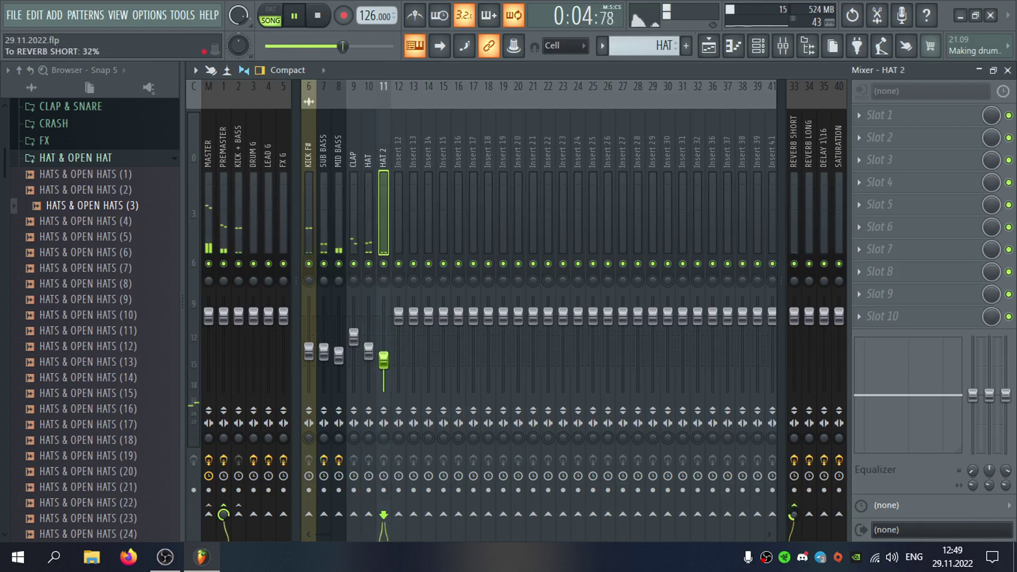
{"action": "left_click", "coordinate": [1008, 71]}
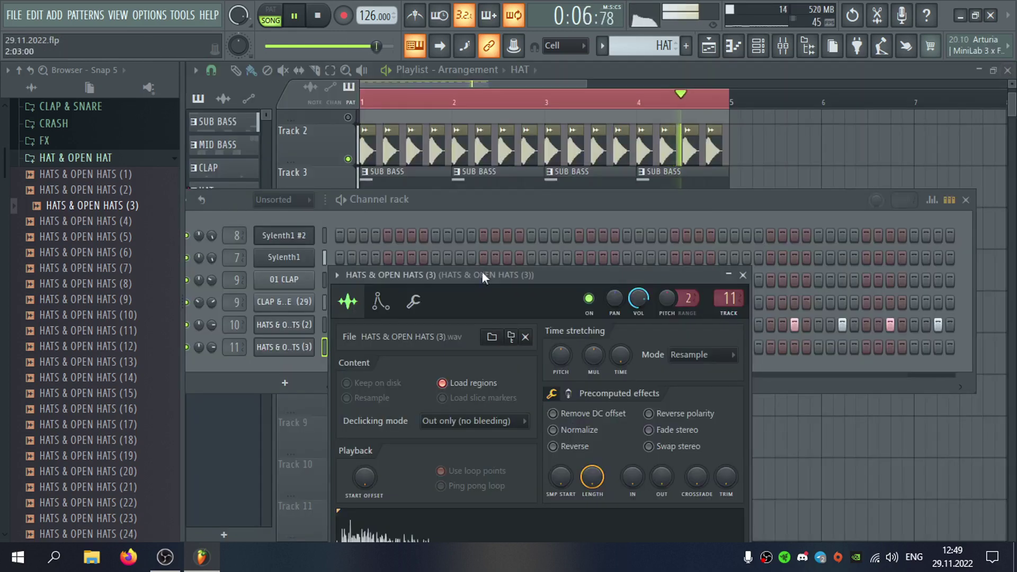
Audition hat samples (8) to (12), then add HATS & OPEN HATS (12) to the channel rack with a hit on step 18.
{"action": "left_click", "coordinate": [94, 285]}
{"action": "left_click", "coordinate": [742, 276]}
{"action": "left_click_drag", "start_coordinate": [631, 197], "coordinate": [625, 167]}
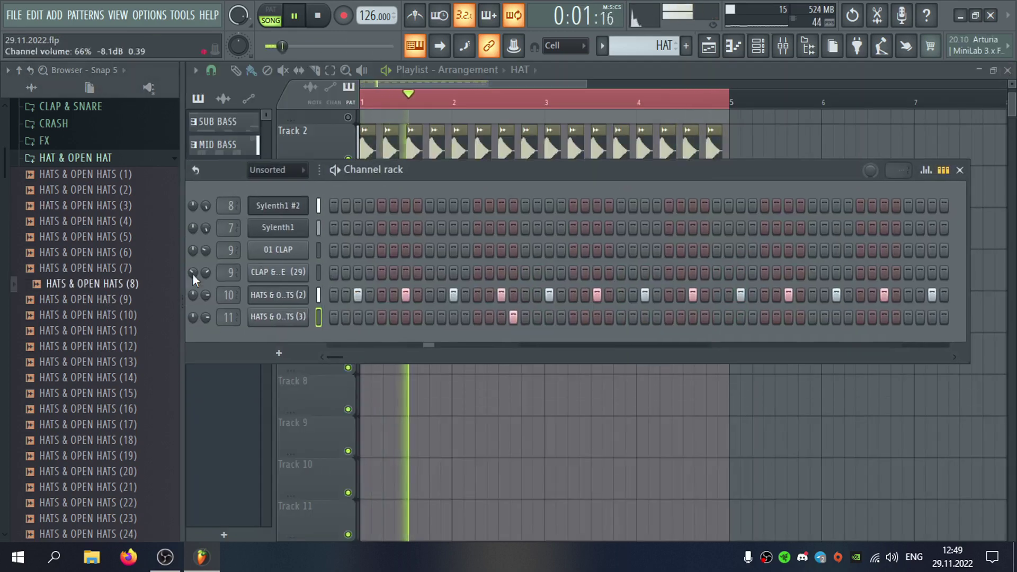
{"action": "left_click", "coordinate": [110, 301]}
{"action": "left_click", "coordinate": [114, 317]}
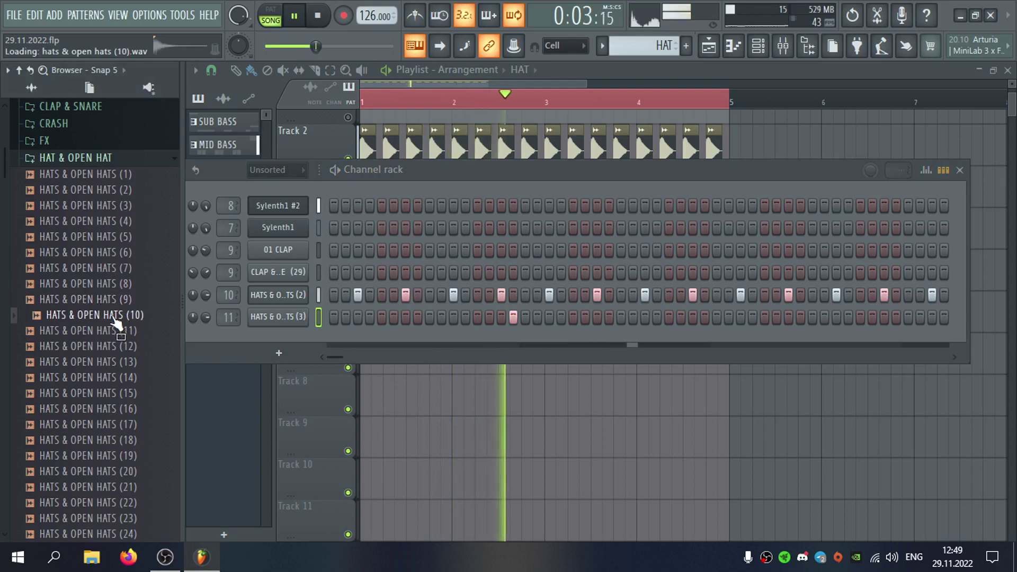
{"action": "left_click", "coordinate": [127, 333]}
{"action": "left_click", "coordinate": [134, 347]}
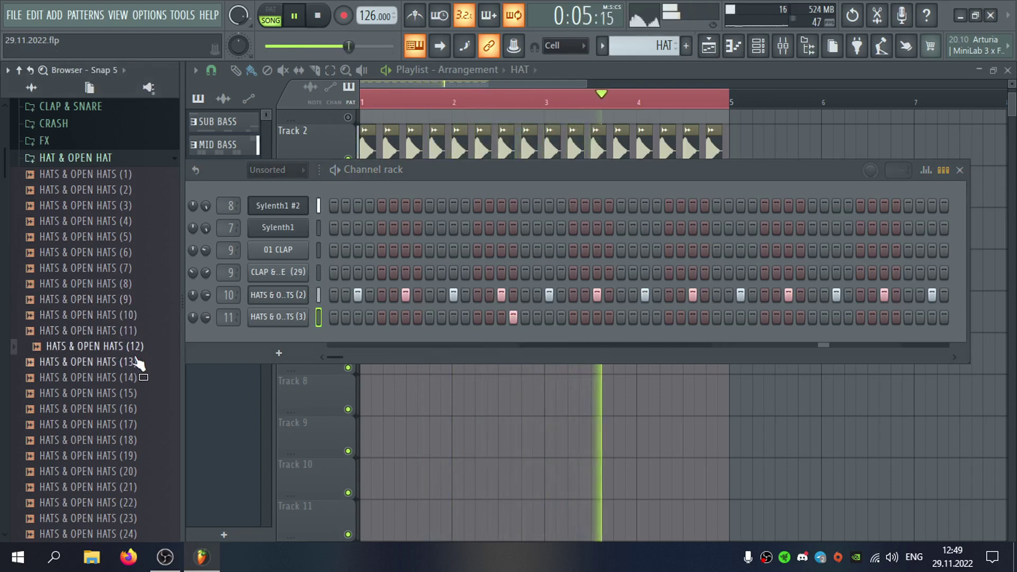
{"action": "left_click_drag", "start_coordinate": [135, 354], "coordinate": [277, 331]}
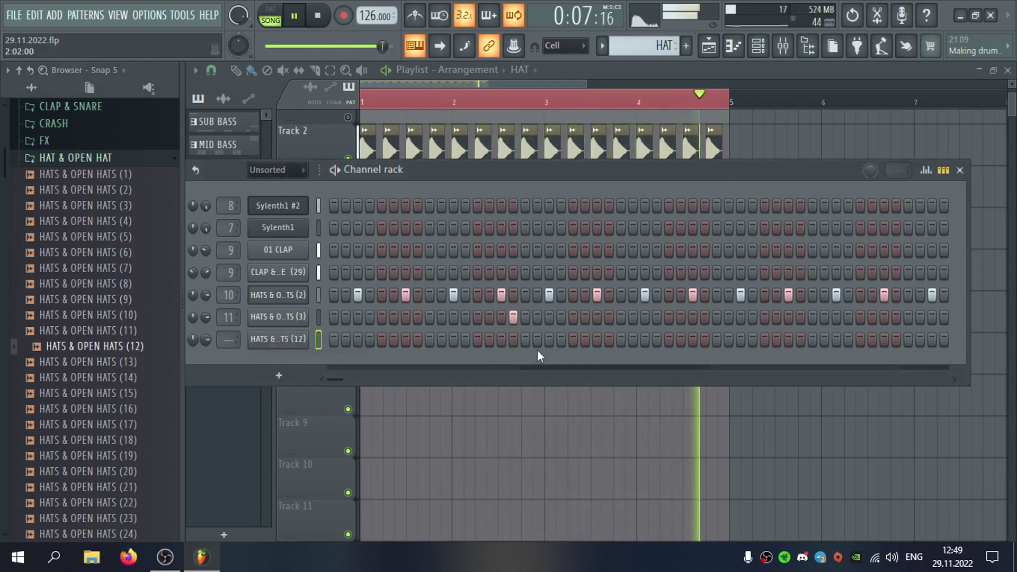
{"action": "left_click", "coordinate": [537, 344]}
Route the HATS & OPEN HATS (12) channel to mixer track 12, lower its fader and send it to REVERB SHORT.
{"action": "left_click", "coordinate": [277, 340]}
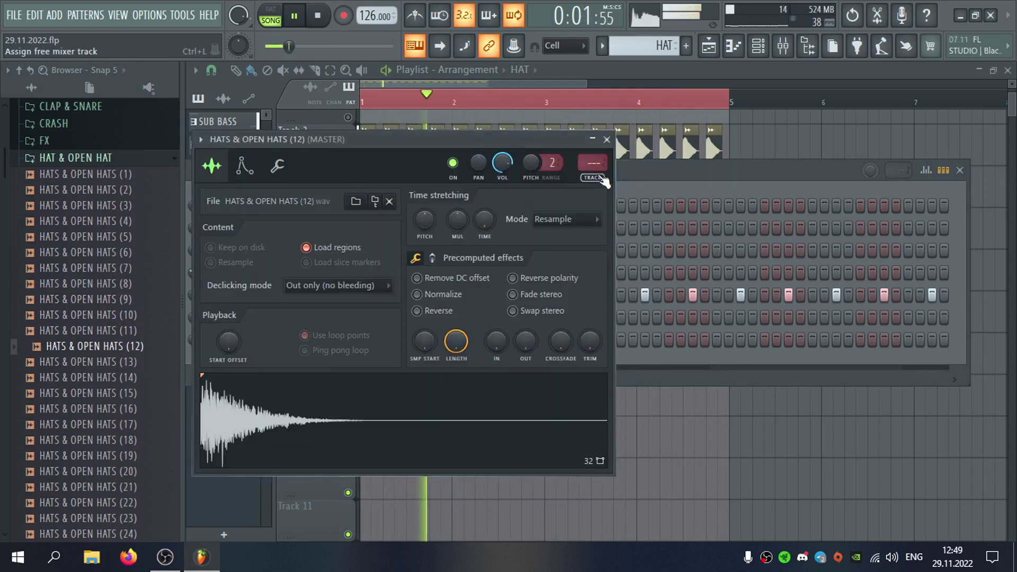
{"action": "left_click", "coordinate": [592, 163]}
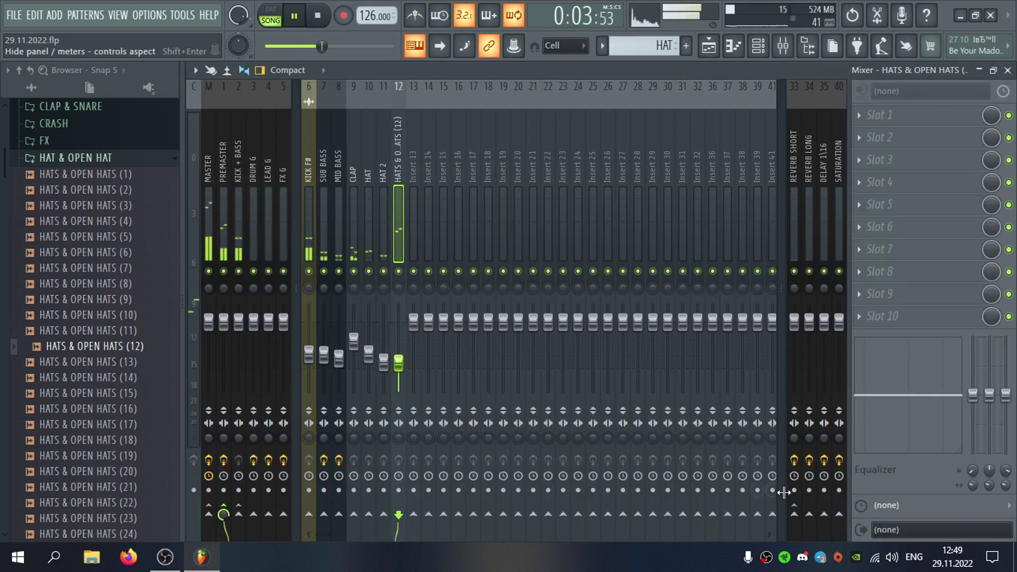
{"action": "left_click", "coordinate": [794, 514]}
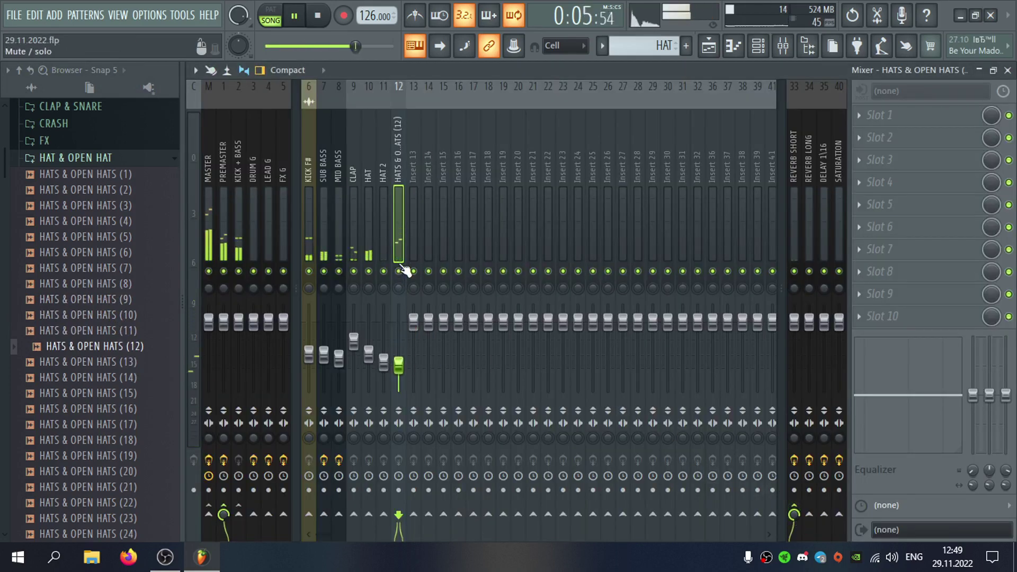
Rename mixer track 12 as HAT 3 and set its fader to about 38%.
{"action": "key", "text": "F2"}
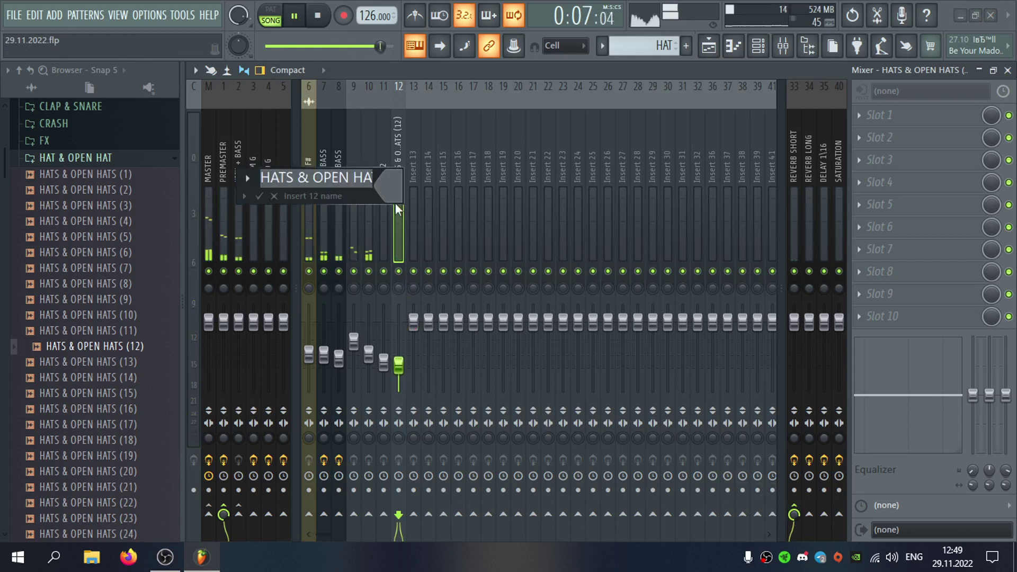
{"action": "type", "text": "HA"}
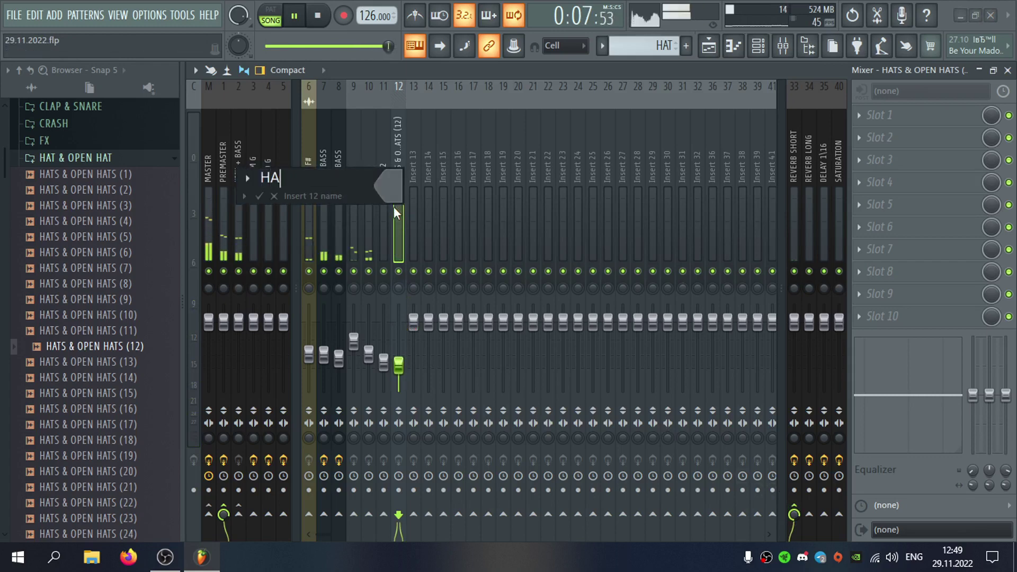
{"action": "type", "text": "T 3"}
{"action": "key", "text": "Return"}
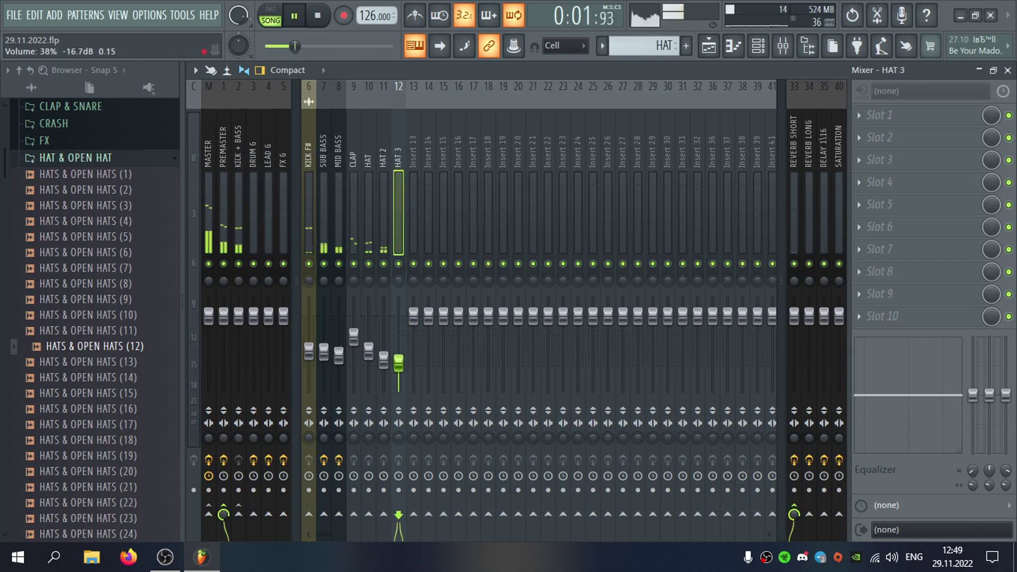
{"action": "left_click", "coordinate": [1008, 70]}
Raise the HAT mixer track's fader to 59% (-10.0 dB).
{"action": "left_click", "coordinate": [719, 165]}
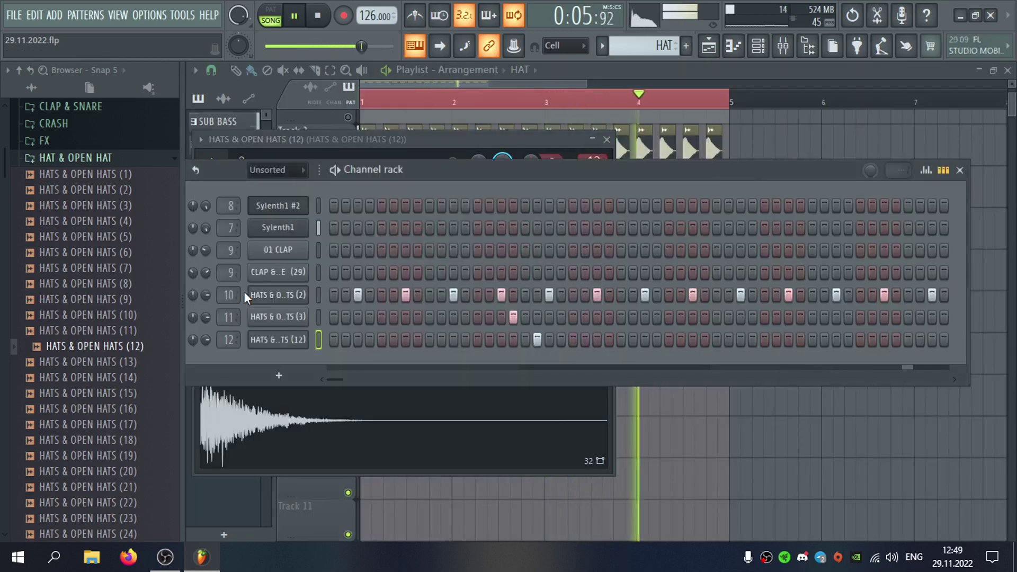
{"action": "double_click", "coordinate": [228, 295]}
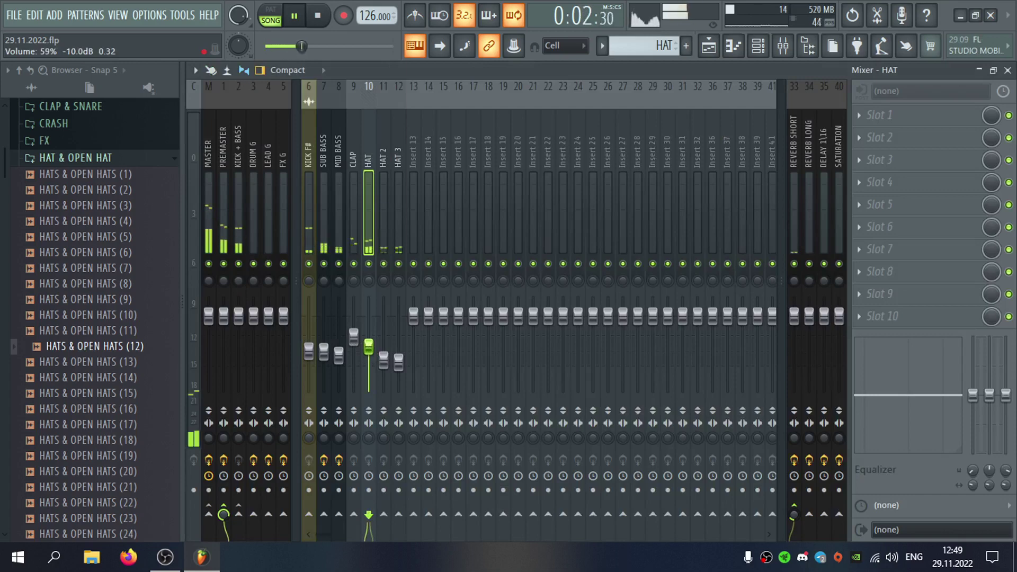
{"action": "left_click", "coordinate": [1008, 70]}
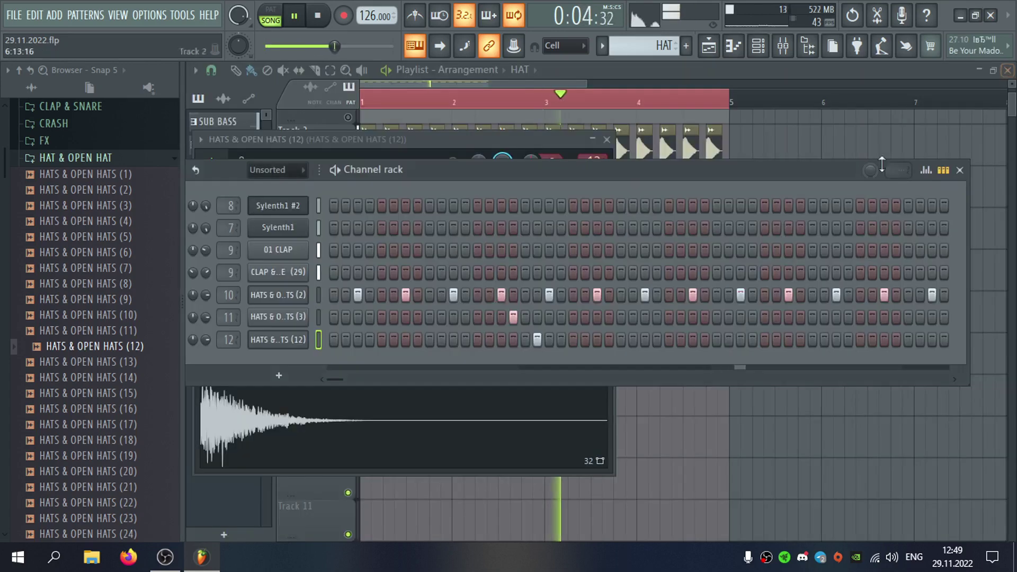
Add the HATS & OPEN HATS (15) sample with a hit on step 62, and add a HATS & OPEN HATS (12) hit on step 60.
{"action": "left_click", "coordinate": [157, 396]}
{"action": "scroll", "coordinate": [161, 405], "scroll_direction": "down", "scroll_amount": 2}
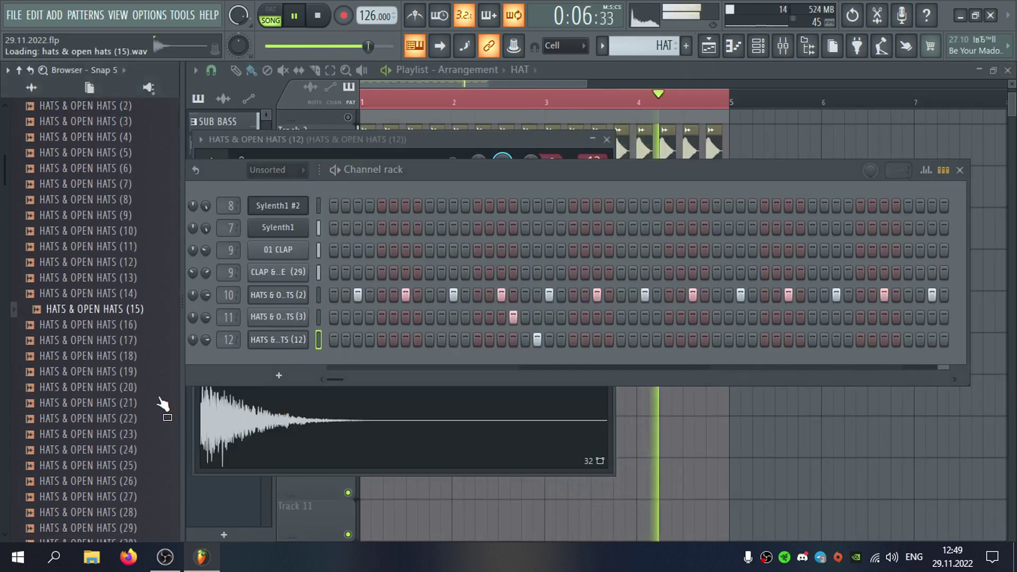
{"action": "left_click_drag", "start_coordinate": [155, 302], "coordinate": [281, 355]}
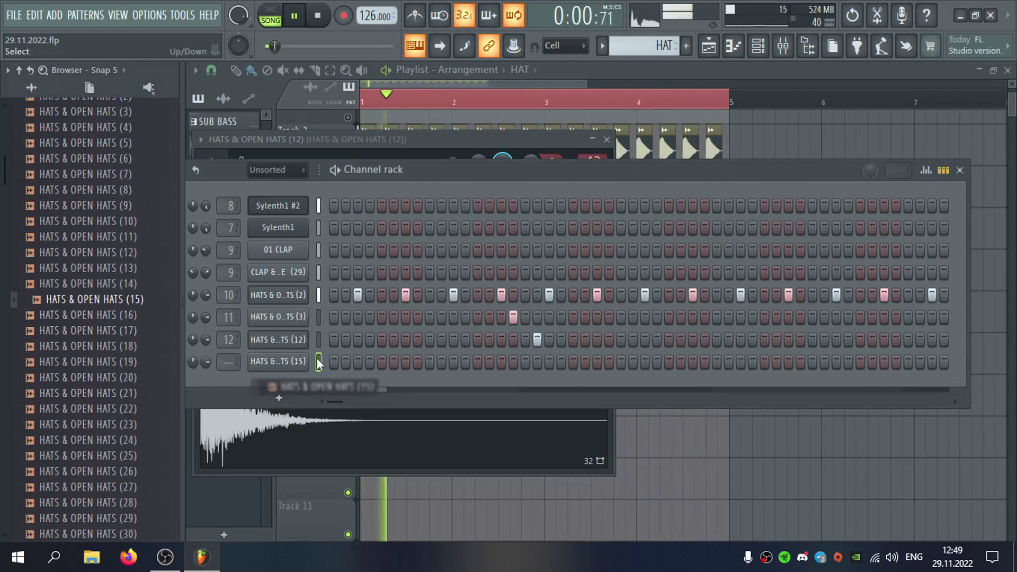
{"action": "left_click_drag", "start_coordinate": [335, 401], "coordinate": [356, 404]}
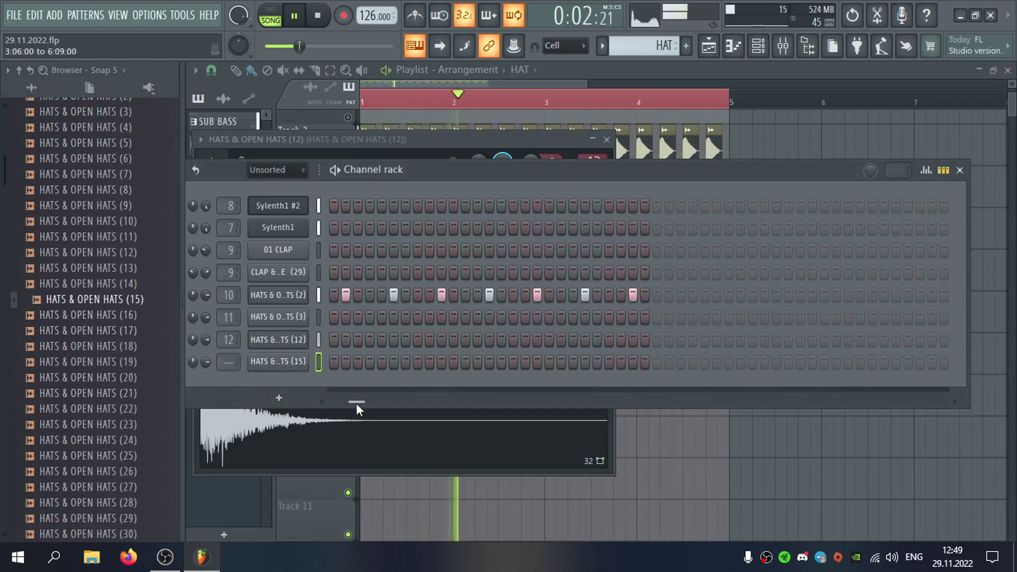
{"action": "left_click", "coordinate": [620, 364]}
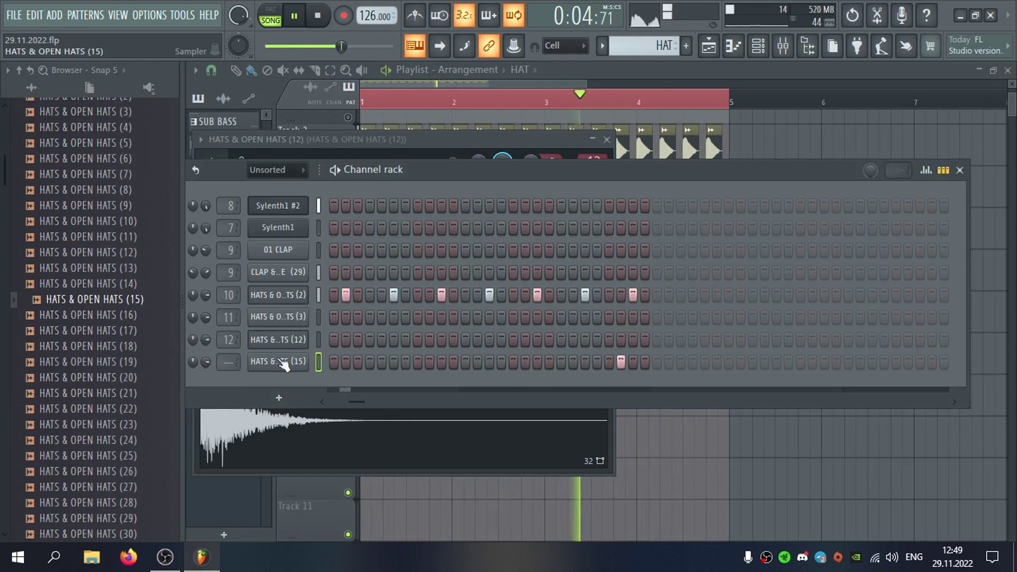
{"action": "left_click", "coordinate": [597, 342]}
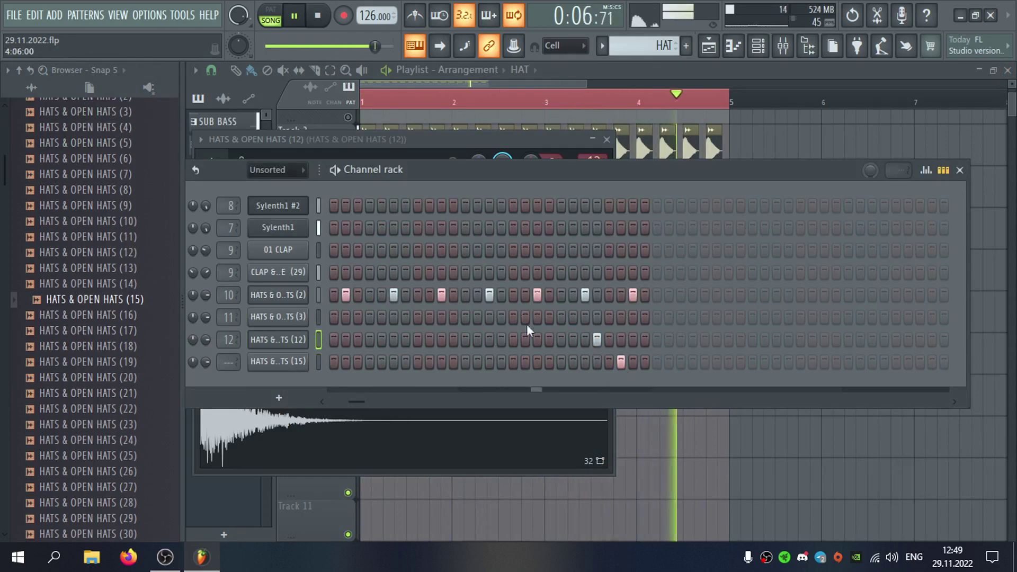
Route the HATS & OPEN HATS (15) channel to mixer track 13, rename that track HAT 4 and lower its fader.
{"action": "left_click", "coordinate": [269, 364]}
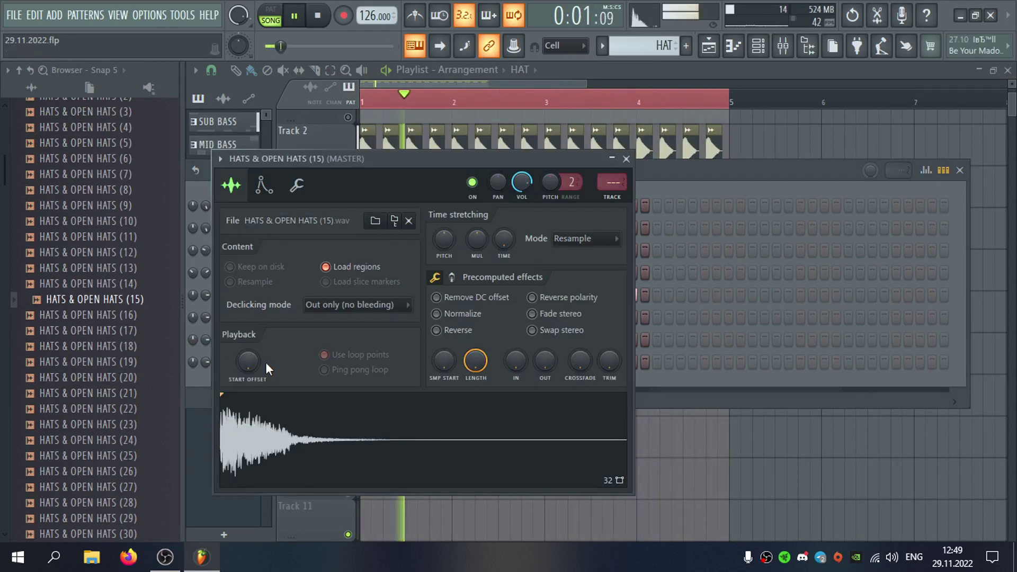
{"action": "left_click", "coordinate": [623, 199]}
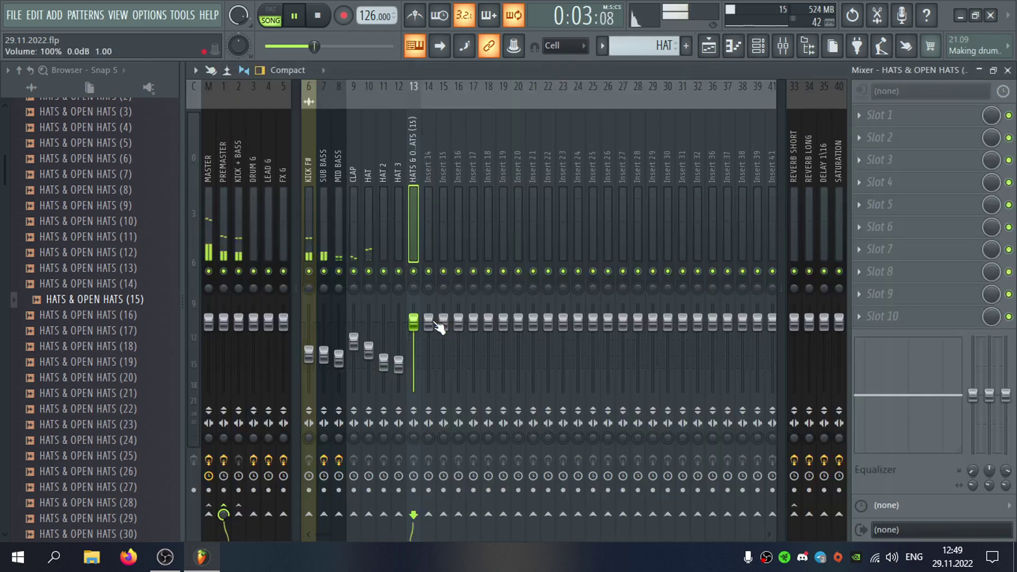
{"action": "key", "text": "F2"}
{"action": "type", "text": "HAT 4"}
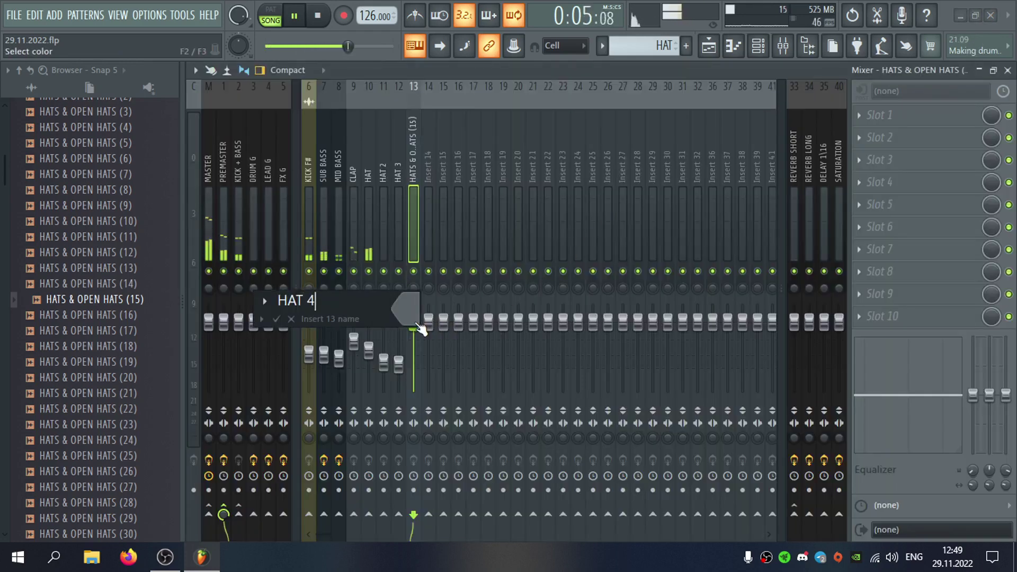
{"action": "key", "text": "Return"}
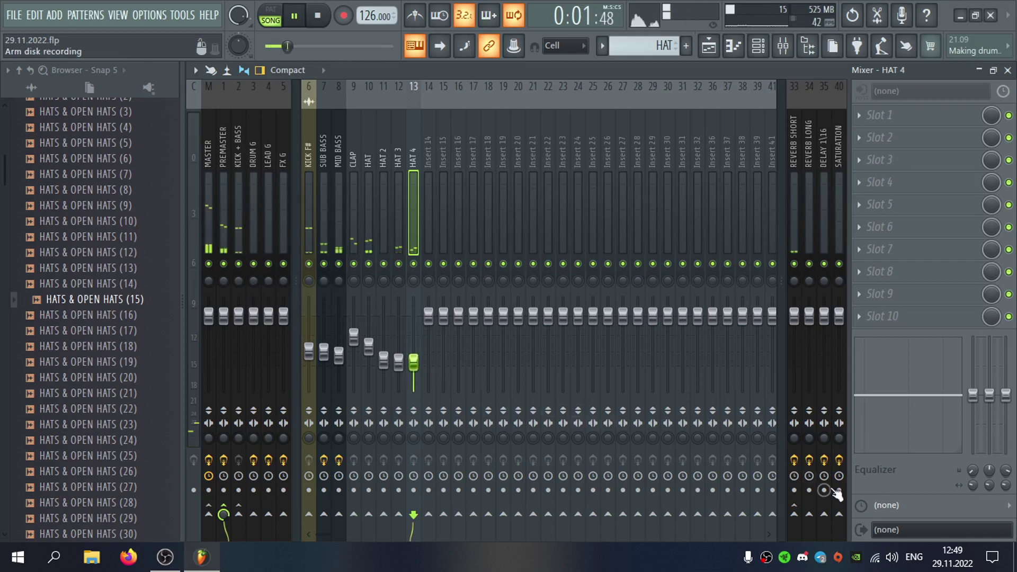
Send HAT 4 to REVERB SHORT at about 72% and insert Pro-Q 3 on REVERB SHORT with a 30 dB/oct low cut at about 369 Hz.
{"action": "left_click", "coordinate": [795, 515]}
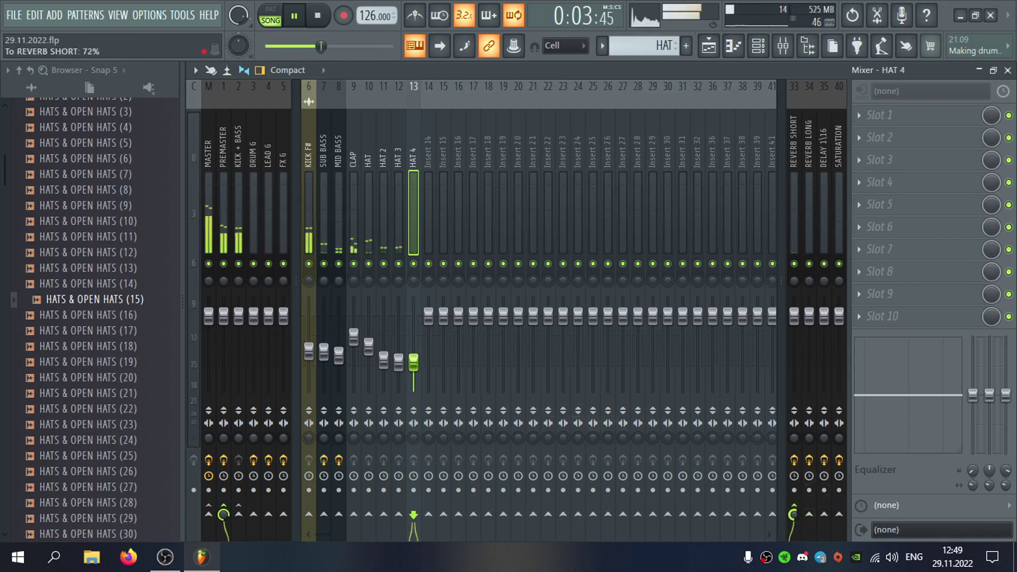
{"action": "left_click", "coordinate": [793, 191]}
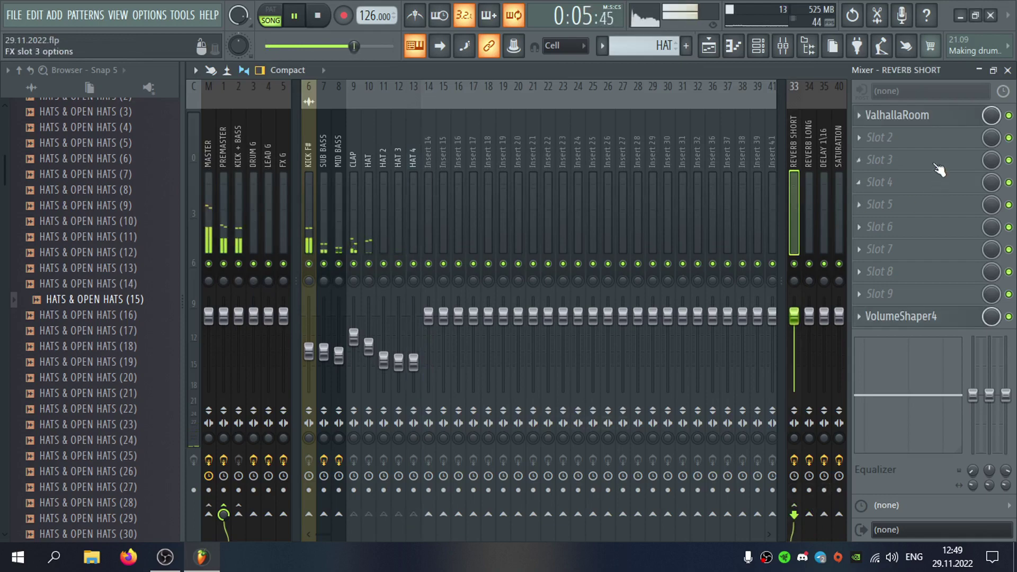
{"action": "left_click", "coordinate": [880, 138]}
{"action": "left_click", "coordinate": [543, 431]}
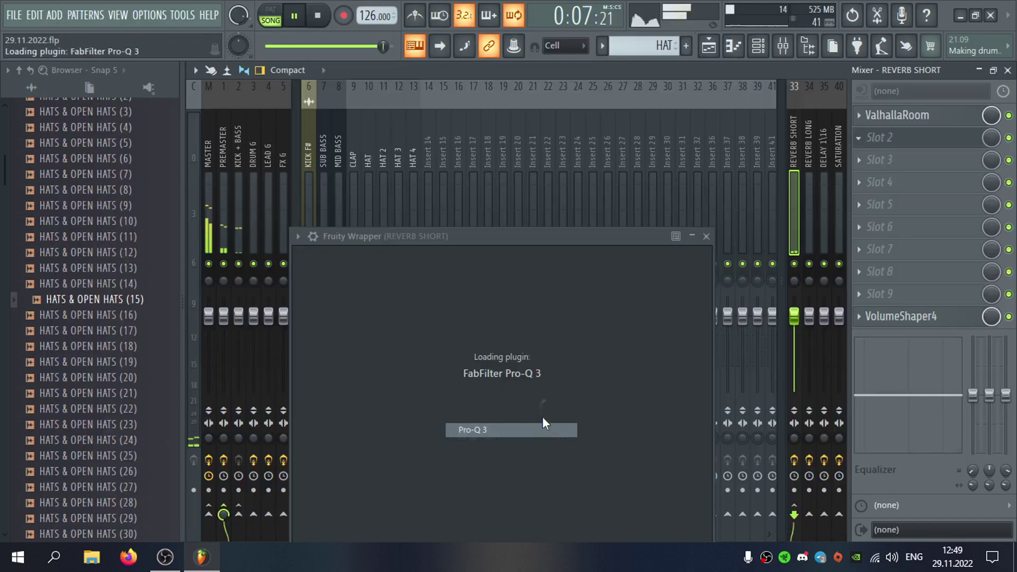
{"action": "left_click_drag", "start_coordinate": [277, 276], "coordinate": [485, 293]}
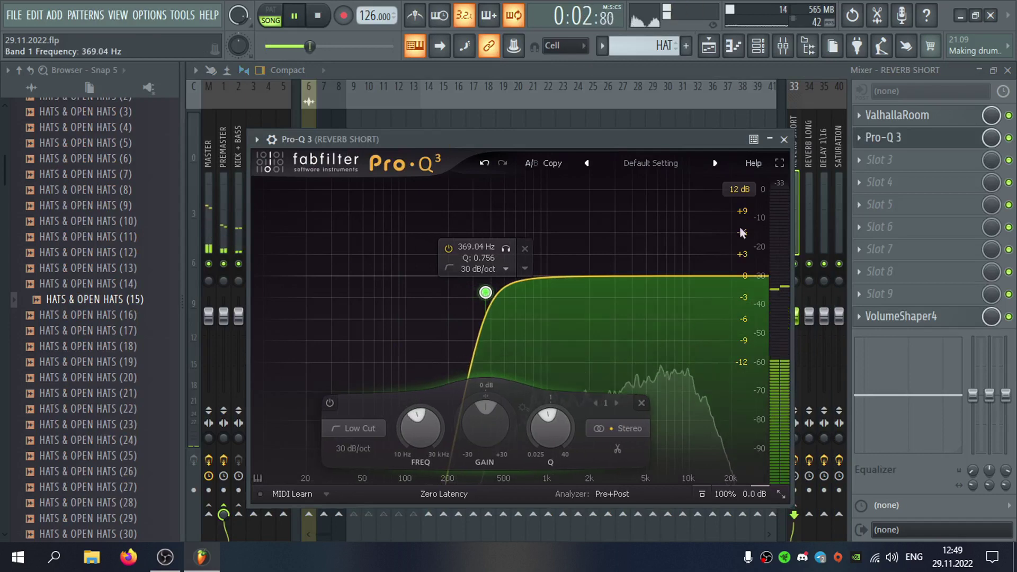
{"action": "left_click", "coordinate": [784, 139]}
Rename mixer track Insert 14 to HAT G.
{"action": "left_click", "coordinate": [427, 148]}
{"action": "key", "text": "F2"}
{"action": "type", "text": "HA T"}
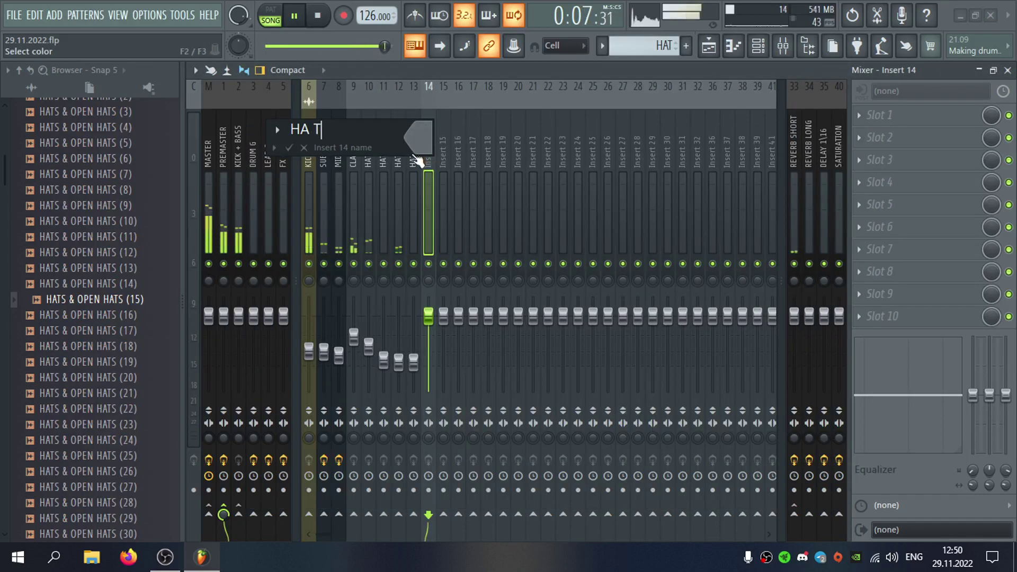
{"action": "type", "text": "G"}
{"action": "key", "text": "BackSpace"}
{"action": "key", "text": "BackSpace"}
{"action": "key", "text": "BackSpace"}
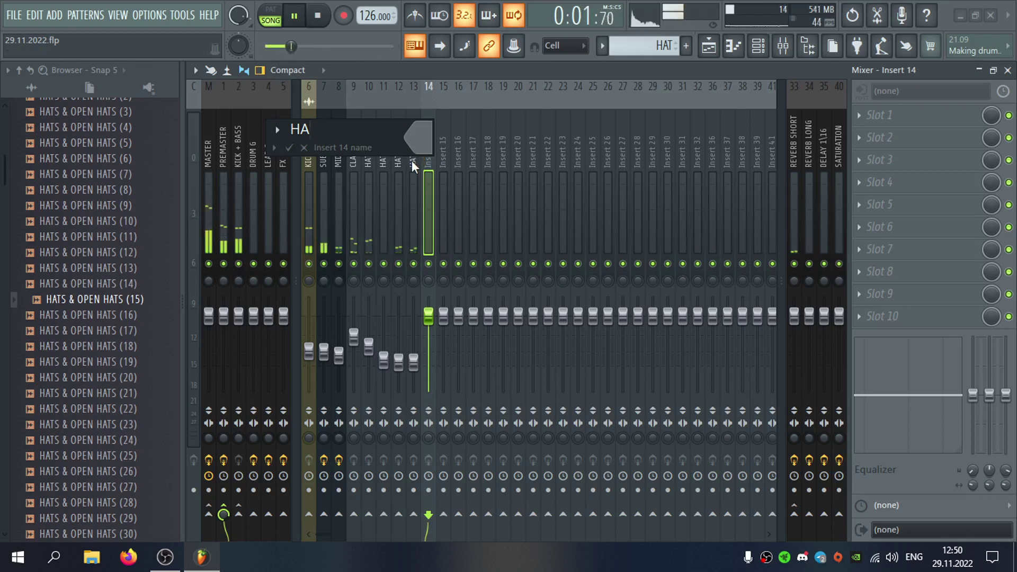
{"action": "key", "text": "Escape"}
{"action": "key", "text": "F2"}
{"action": "type", "text": "HAT"}
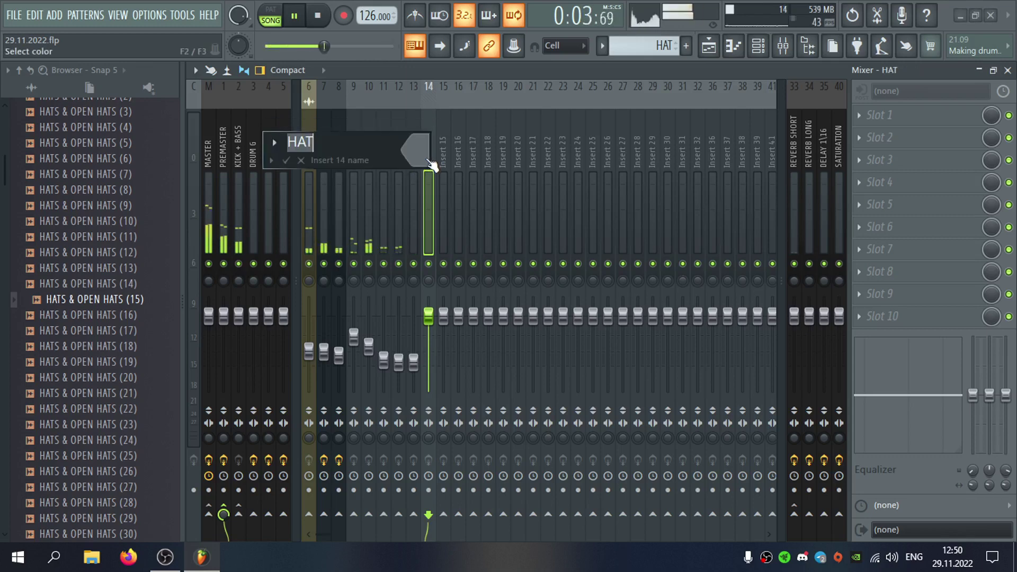
{"action": "left_click", "coordinate": [423, 166]}
{"action": "type", "text": "G"}
{"action": "key", "text": "Return"}
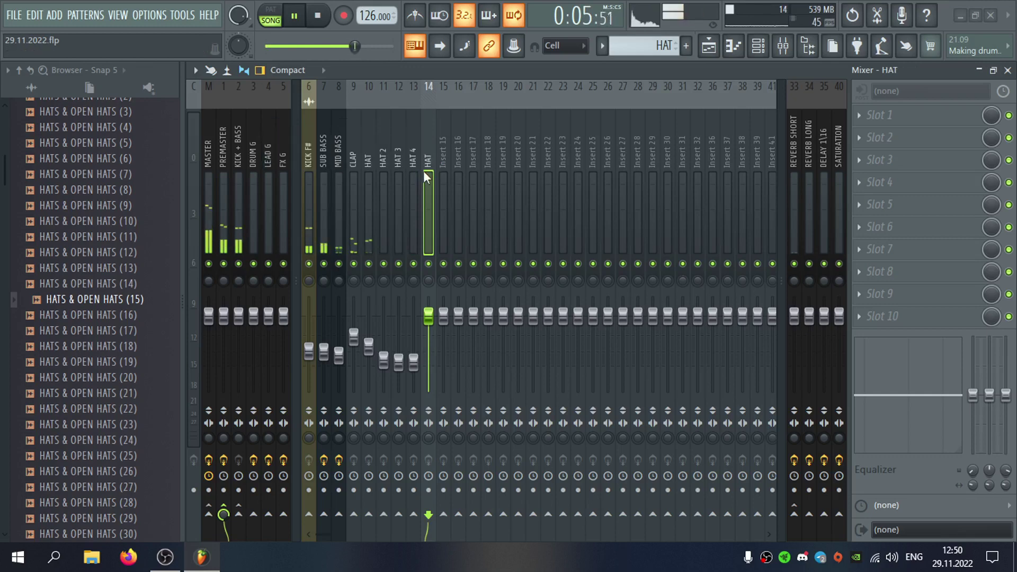
Move the HAT G mixer track four positions so that it sits between CLAP and HAT.
{"action": "key", "text": "alt+Left"}
{"action": "key", "text": "alt+Left"}
{"action": "key", "text": "alt+Left"}
{"action": "key", "text": "alt+Left"}
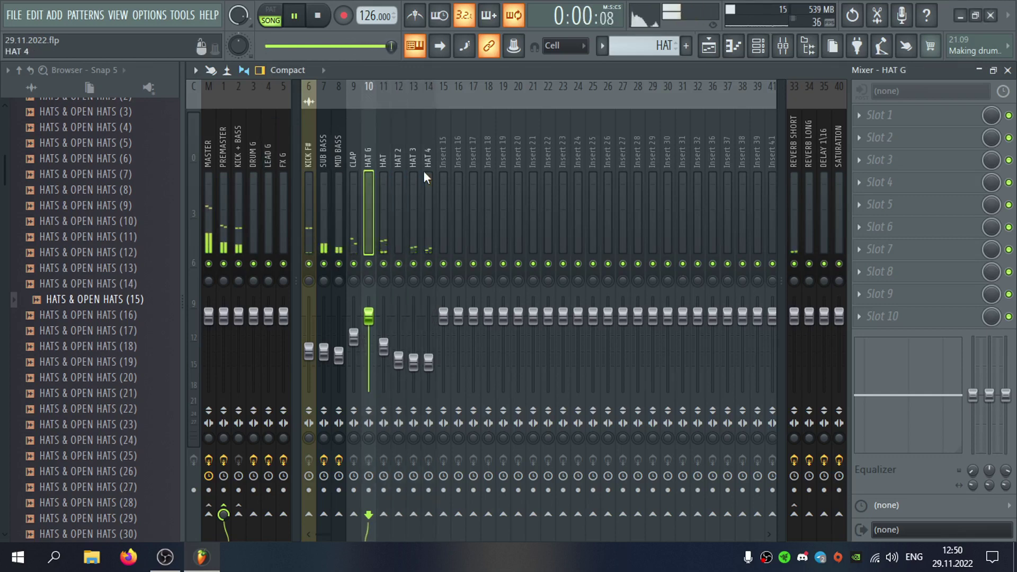
Stop playback and route HAT, HAT 2, HAT 3 and HAT 4 to HAT G instead of PREMASTER.
{"action": "key", "text": "space"}
{"action": "left_click", "coordinate": [385, 175]}
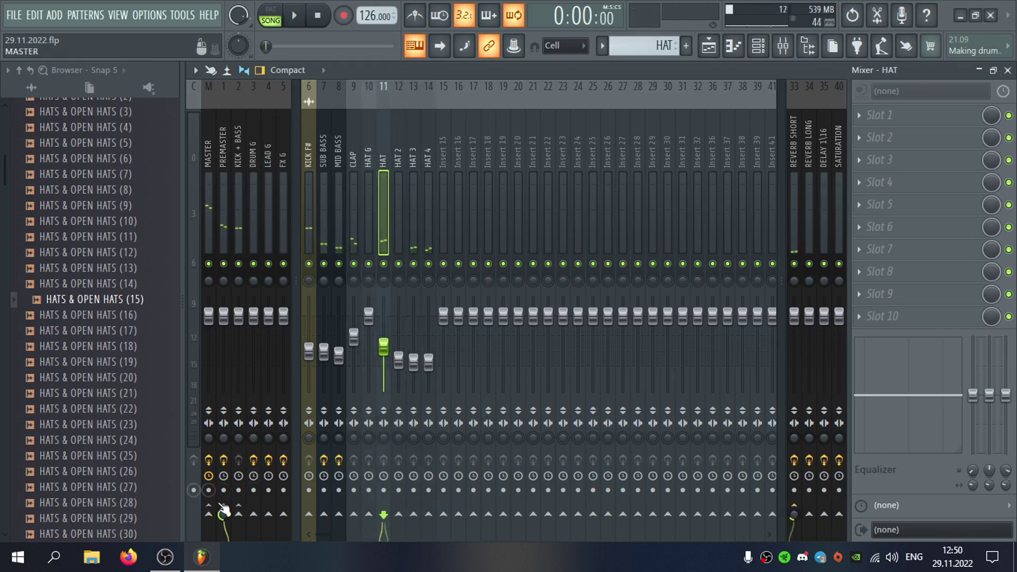
{"action": "key", "text": "Right"}
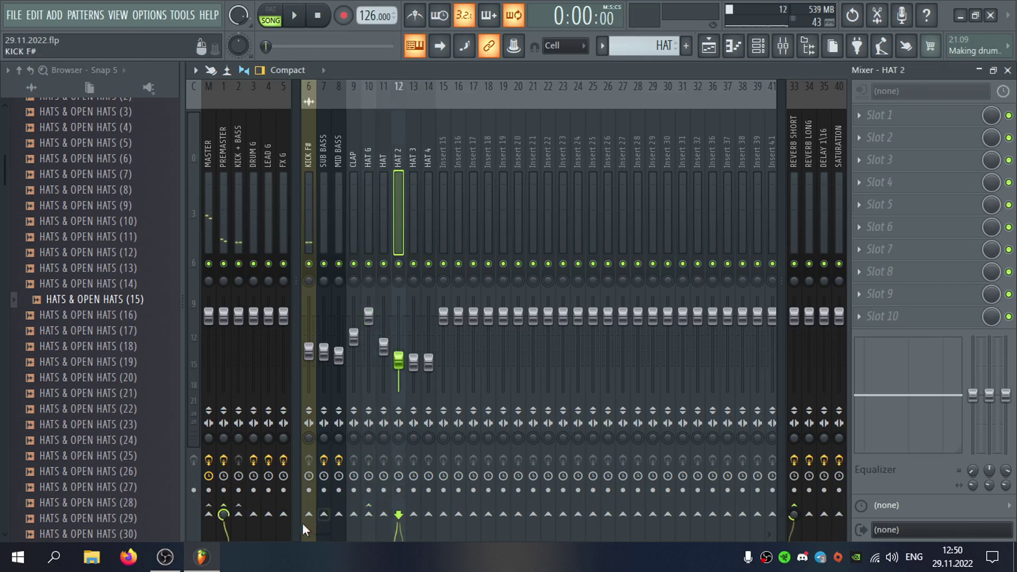
{"action": "left_click", "coordinate": [414, 241]}
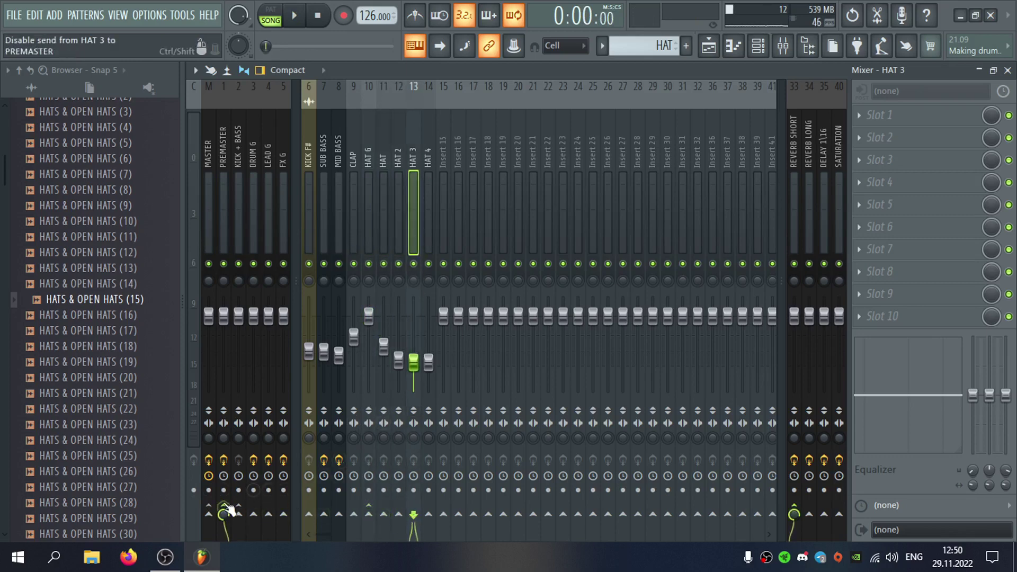
{"action": "left_click", "coordinate": [433, 241]}
{"action": "left_click", "coordinate": [369, 514]}
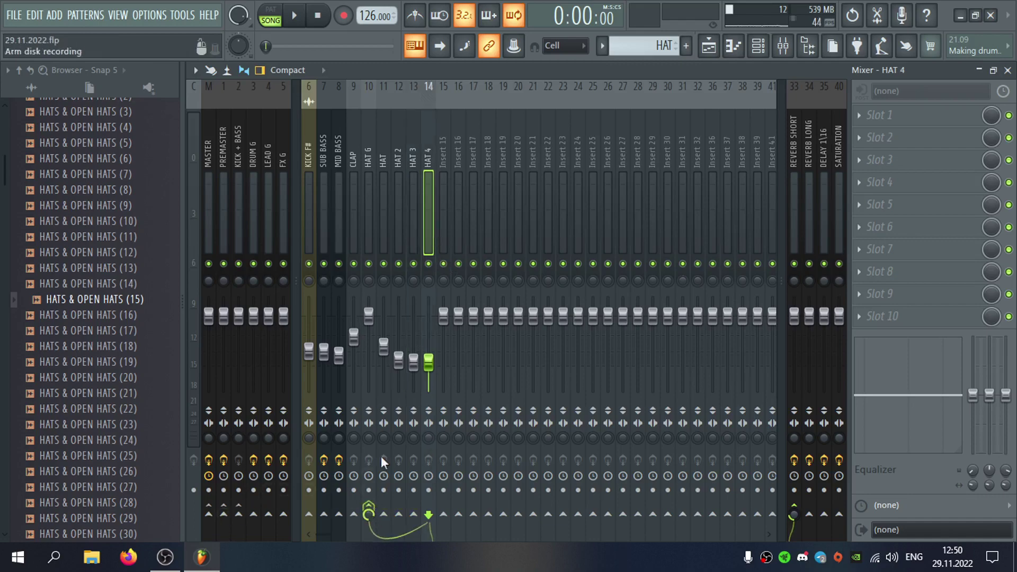
Load CamelCrusher x64 into the first effect slot of HAT G and move its window clear to show all controls.
{"action": "left_click", "coordinate": [374, 217]}
{"action": "left_click", "coordinate": [877, 116]}
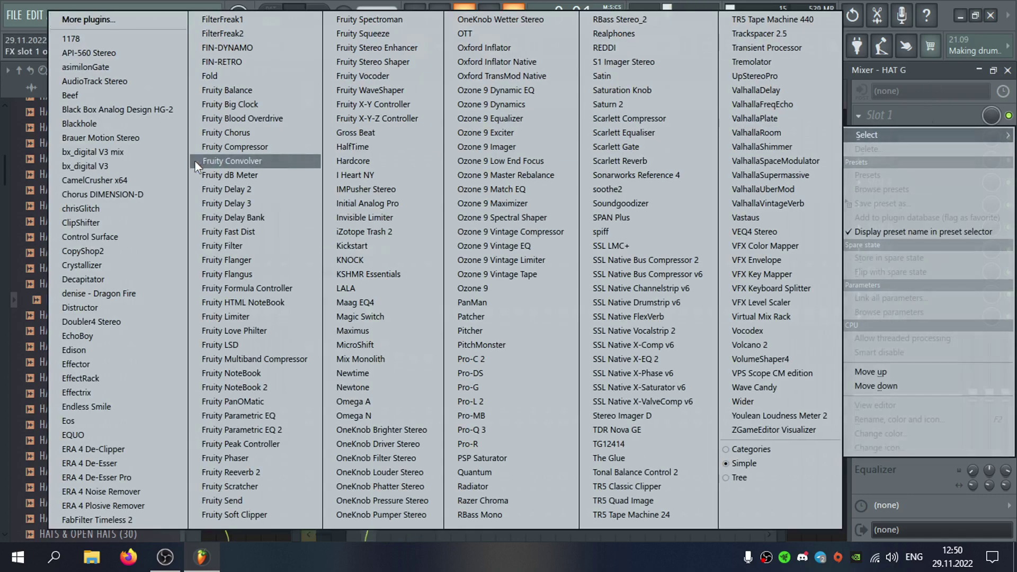
{"action": "left_click", "coordinate": [157, 178]}
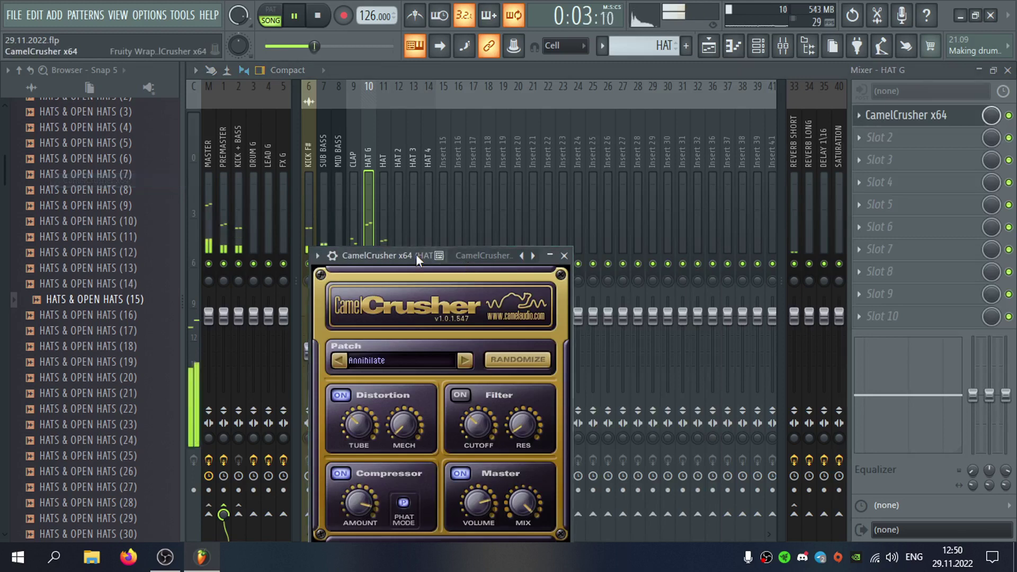
{"action": "left_click_drag", "start_coordinate": [415, 254], "coordinate": [439, 148]}
Try successive CamelCrusher patches up to Bass Maker and lower the effect's mix level on HAT G to about 7%.
{"action": "left_click", "coordinate": [489, 253]}
{"action": "left_click", "coordinate": [488, 254]}
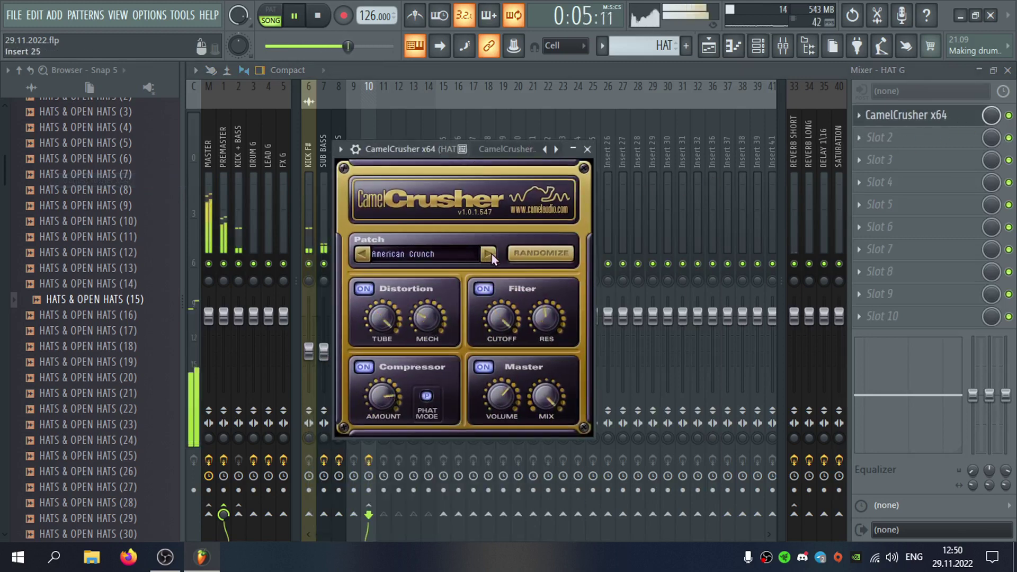
{"action": "left_click", "coordinate": [490, 253]}
{"action": "left_click", "coordinate": [489, 253]}
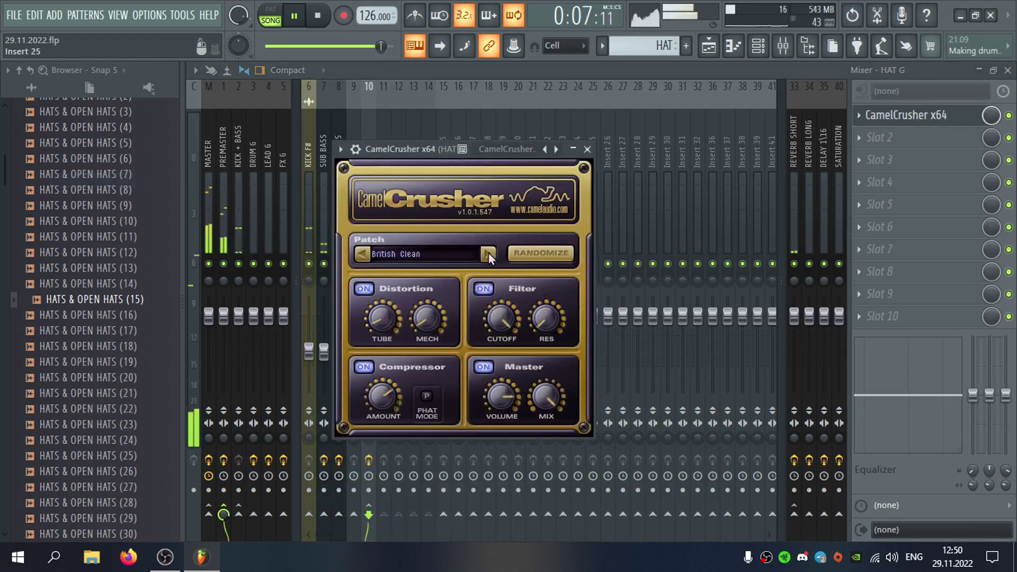
{"action": "left_click", "coordinate": [488, 253]}
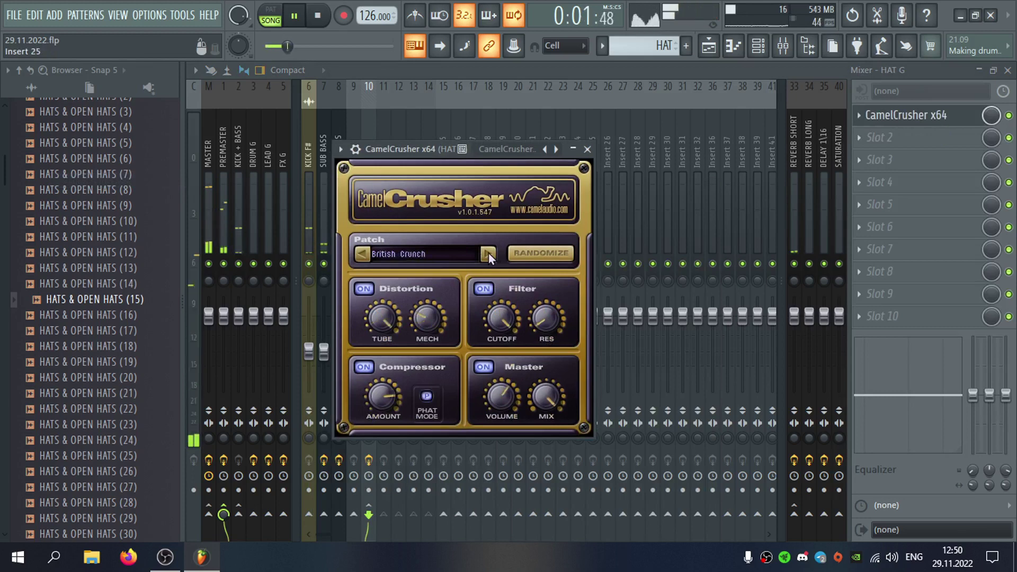
{"action": "left_click", "coordinate": [489, 254]}
{"action": "left_click", "coordinate": [949, 114]}
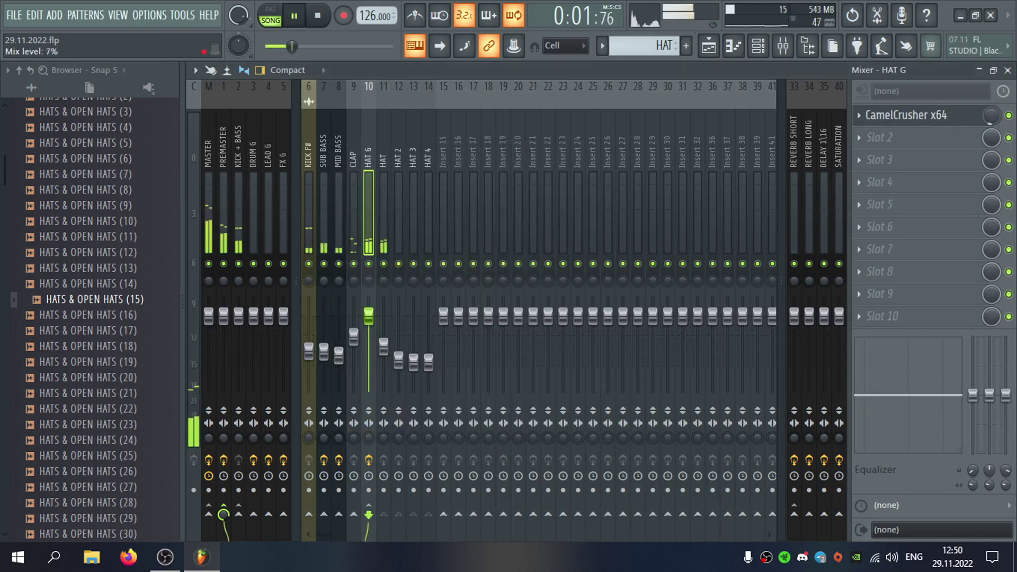
Insert Pro-Q 3 in the second effect slot of HAT G with a 30 dB/oct low cut at about 638 Hz.
{"action": "left_click", "coordinate": [881, 138]}
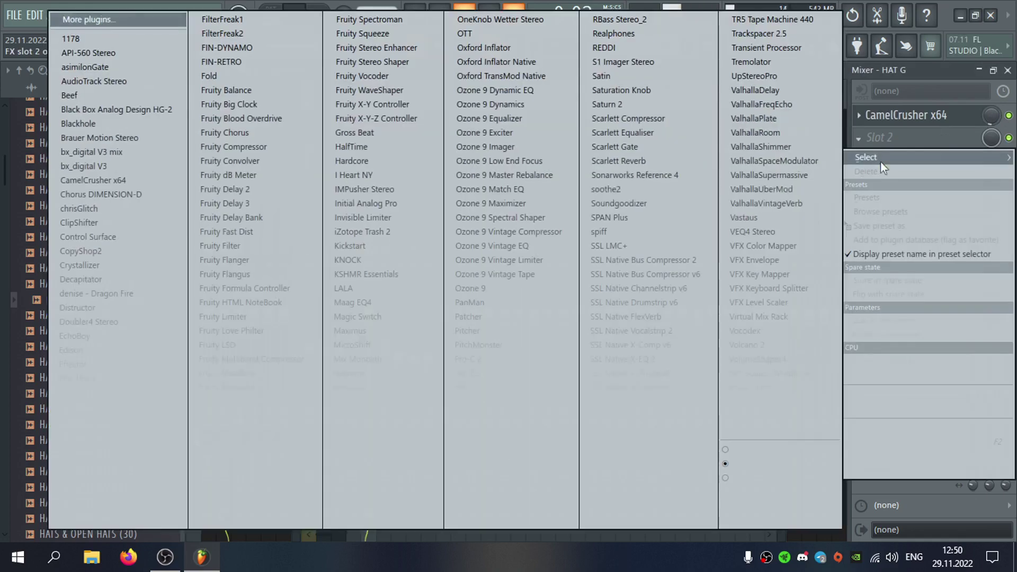
{"action": "left_click", "coordinate": [493, 428]}
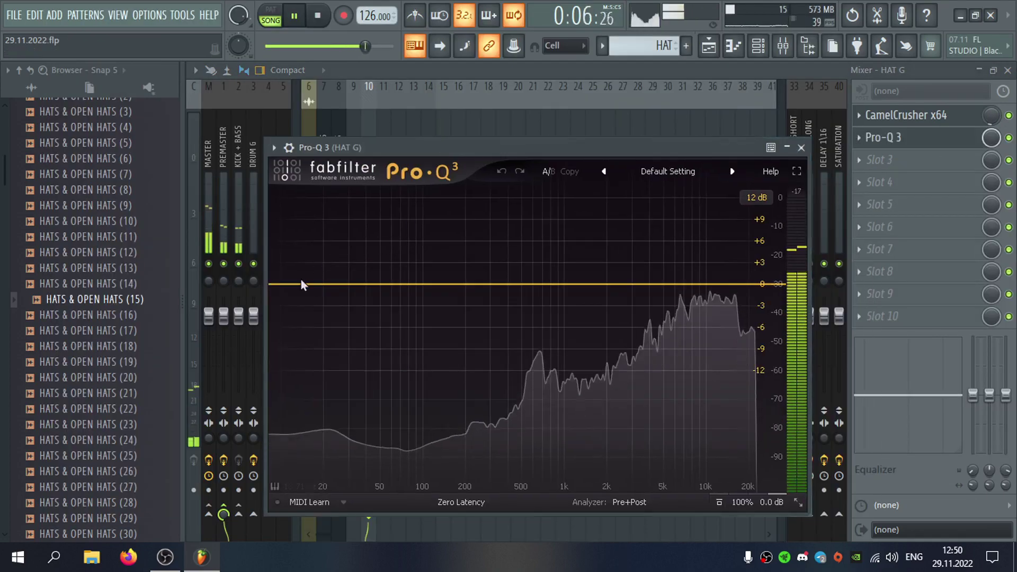
{"action": "left_click", "coordinate": [300, 285]}
{"action": "left_click_drag", "start_coordinate": [301, 284], "coordinate": [537, 298]}
{"action": "scroll", "coordinate": [522, 298], "scroll_direction": "up", "scroll_amount": 3}
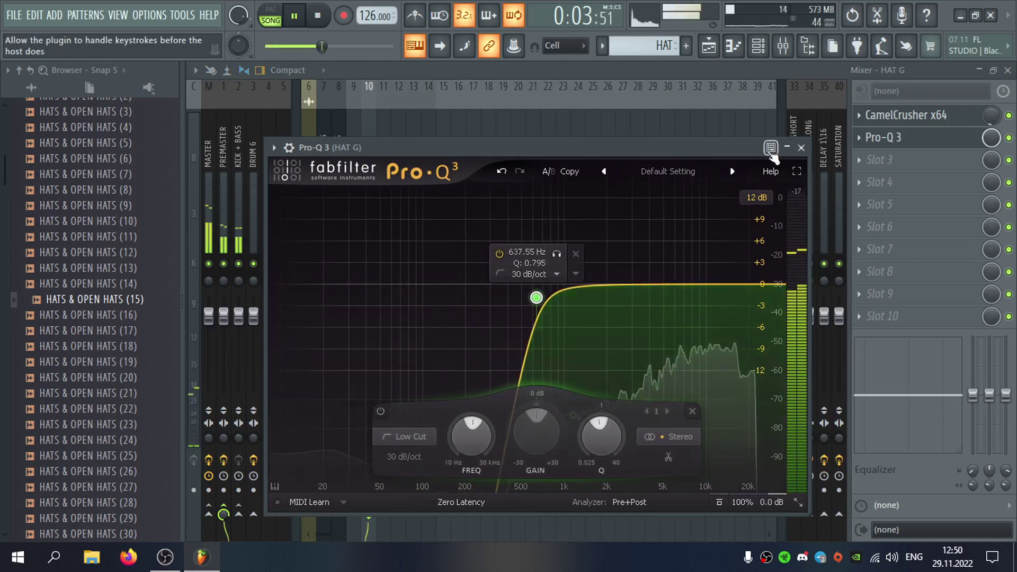
{"action": "left_click", "coordinate": [801, 148]}
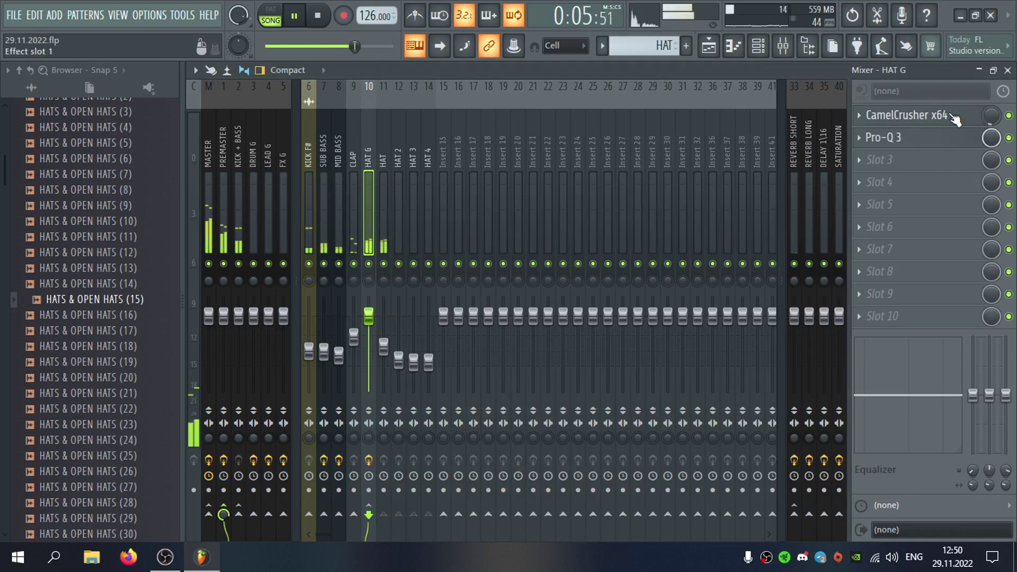
Try the Tube Warmth patch in CamelCrusher on HAT G with its mix level at about 18%.
{"action": "left_click", "coordinate": [910, 127]}
{"action": "left_click", "coordinate": [495, 254]}
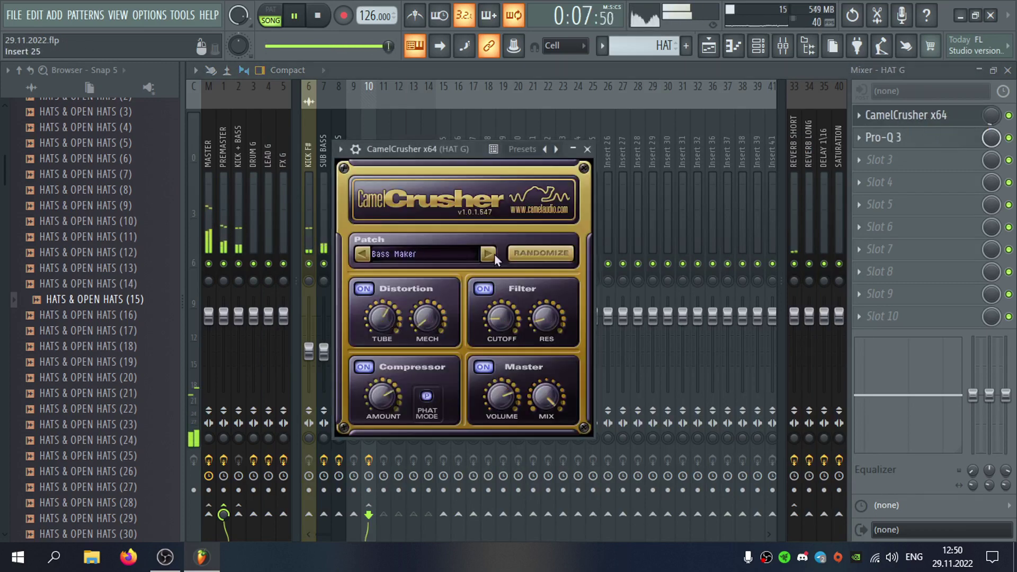
{"action": "left_click", "coordinate": [488, 253]}
{"action": "left_click", "coordinate": [488, 254]}
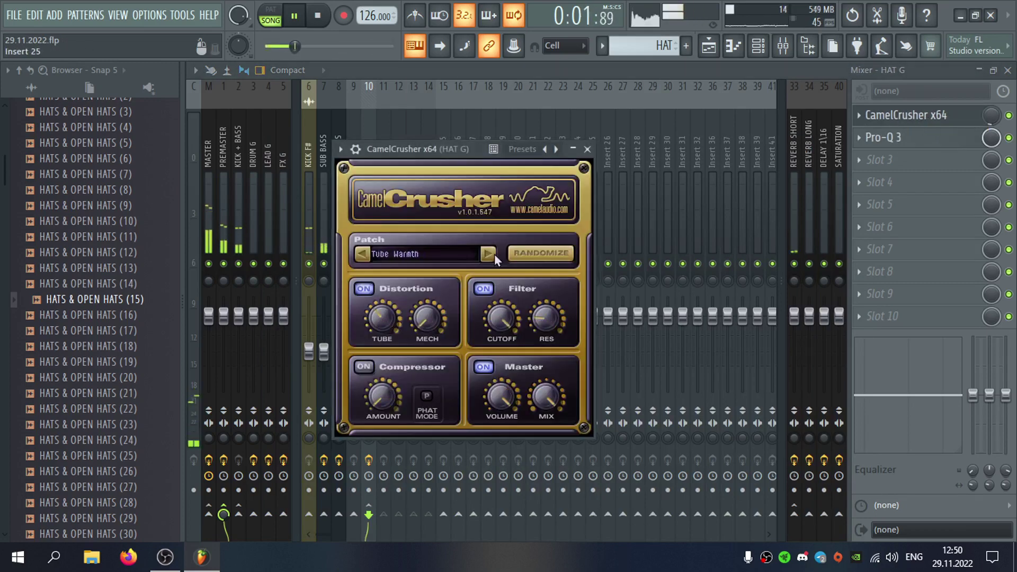
{"action": "left_click_drag", "start_coordinate": [990, 123], "coordinate": [991, 114]}
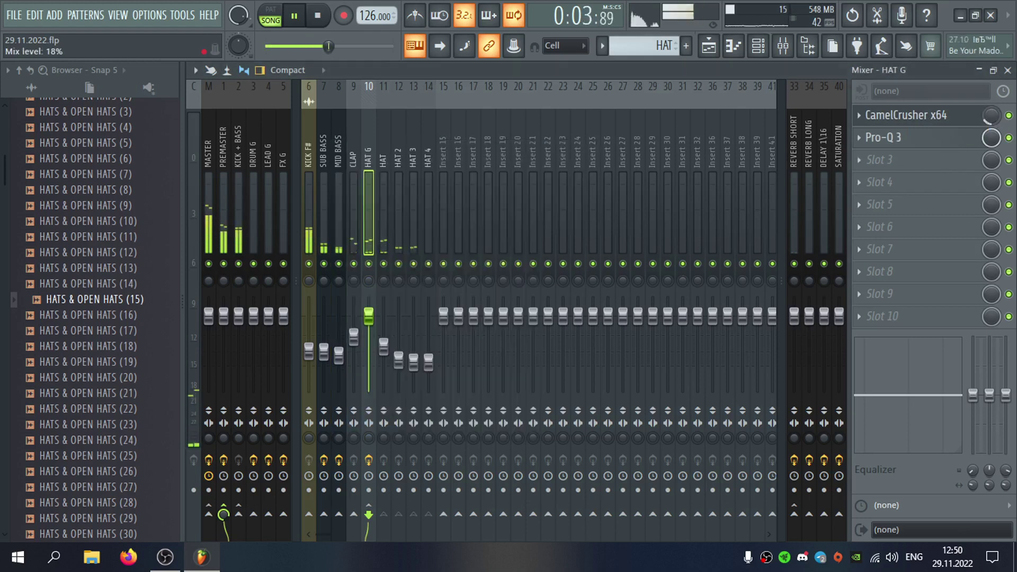
Audition further CamelCrusher patches on HAT G, choose Turn it to 11, and lower the effect's mix level.
{"action": "left_click", "coordinate": [957, 118]}
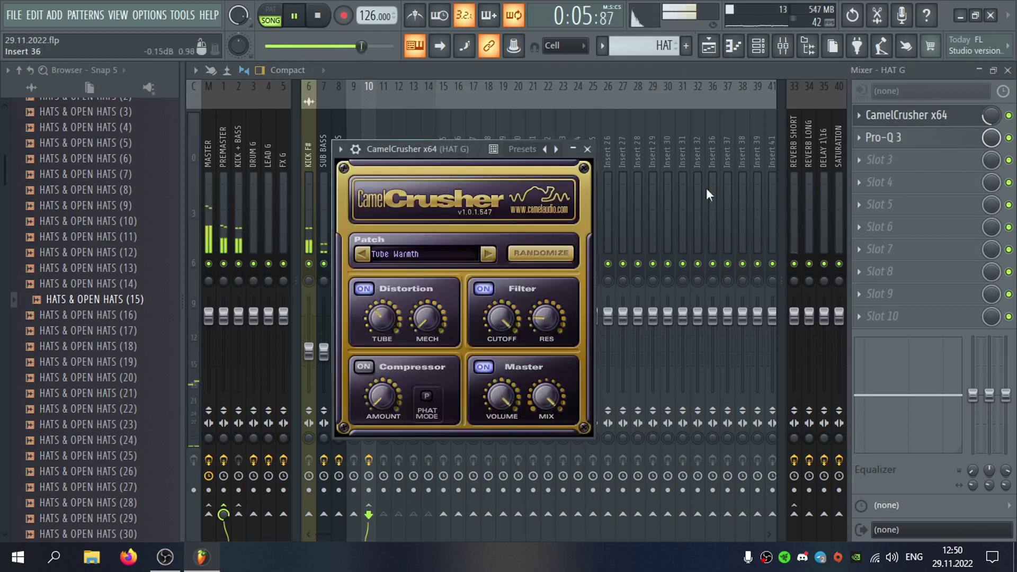
{"action": "left_click", "coordinate": [491, 256]}
{"action": "left_click", "coordinate": [492, 256]}
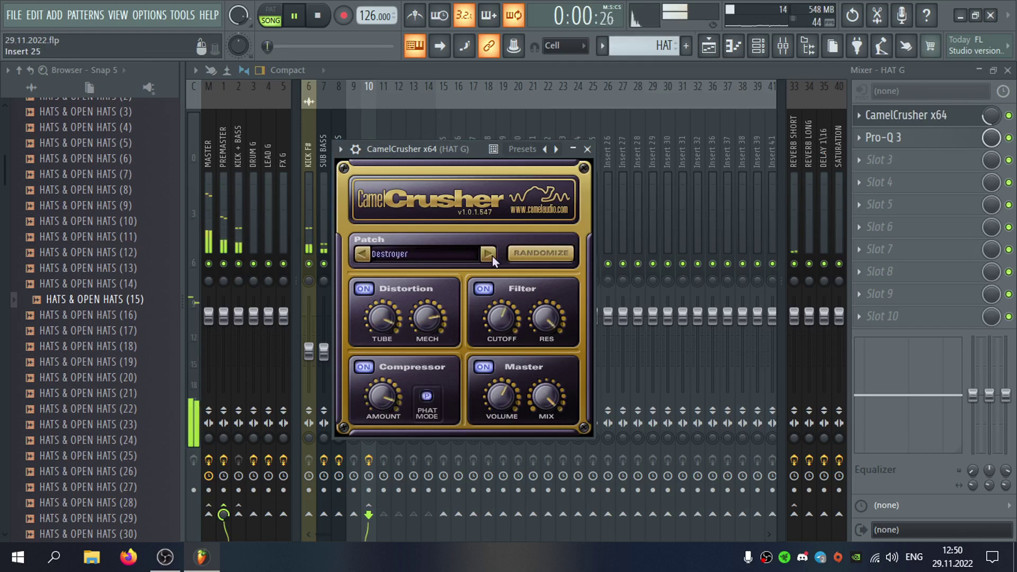
{"action": "left_click", "coordinate": [492, 256]}
{"action": "left_click", "coordinate": [491, 256]}
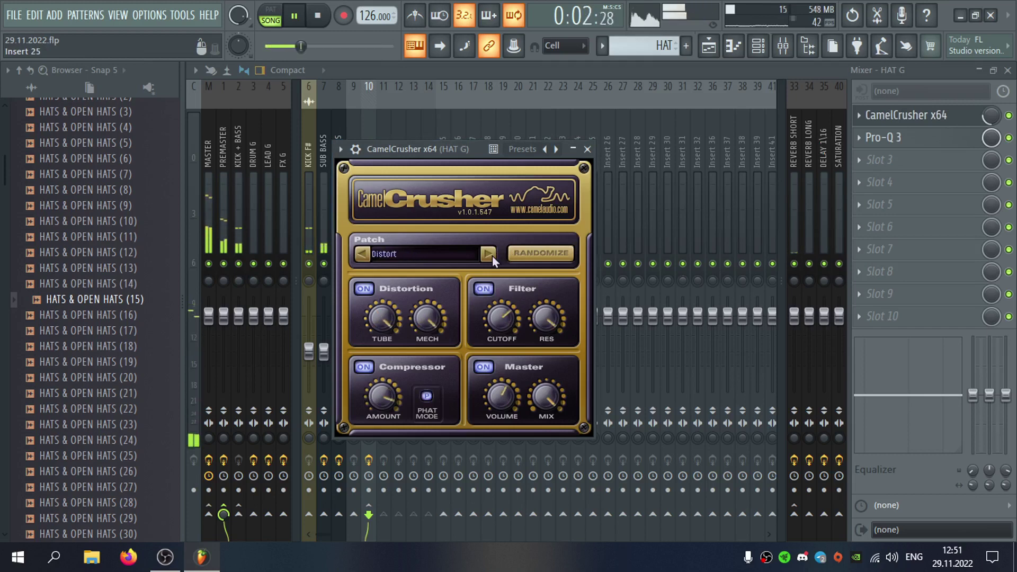
{"action": "left_click", "coordinate": [491, 255]}
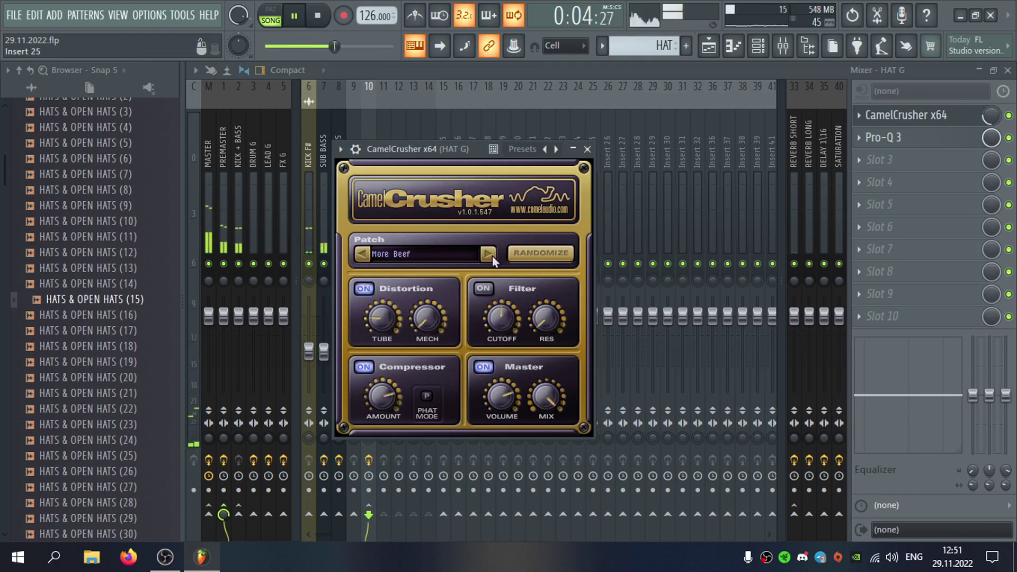
{"action": "left_click", "coordinate": [492, 256]}
{"action": "left_click", "coordinate": [488, 255]}
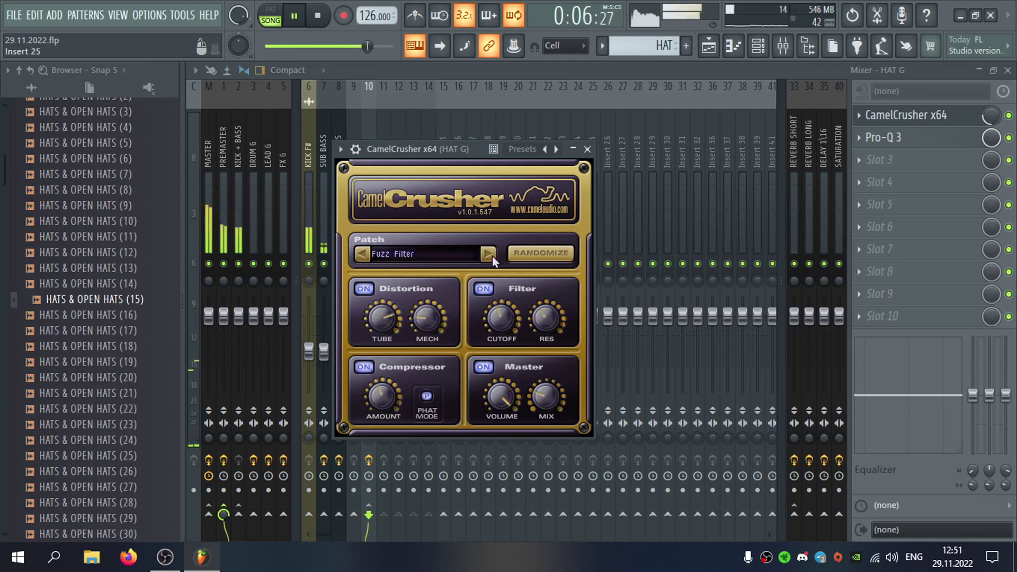
{"action": "left_click", "coordinate": [489, 254]}
{"action": "left_click", "coordinate": [488, 254]}
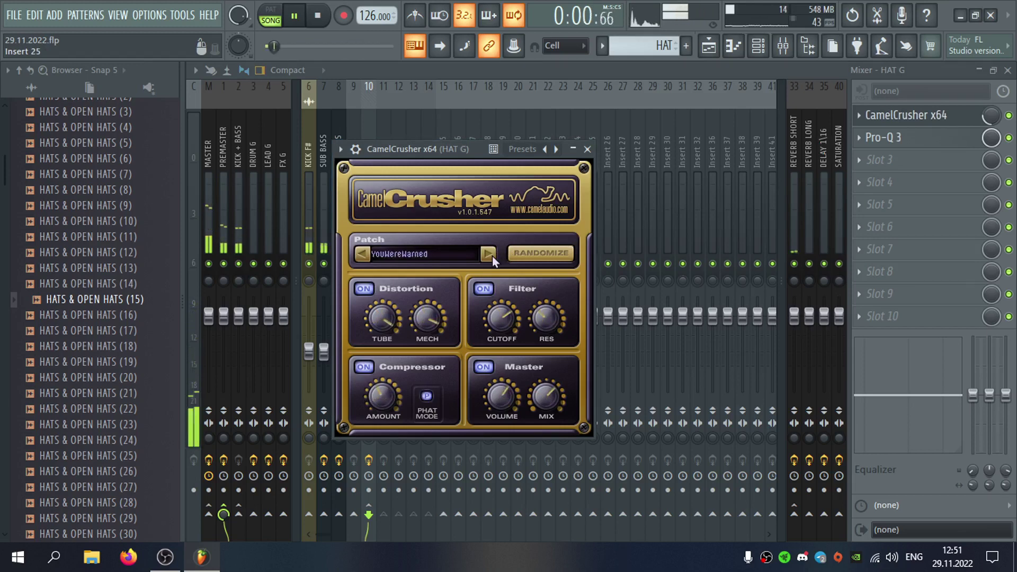
{"action": "left_click", "coordinate": [488, 255]}
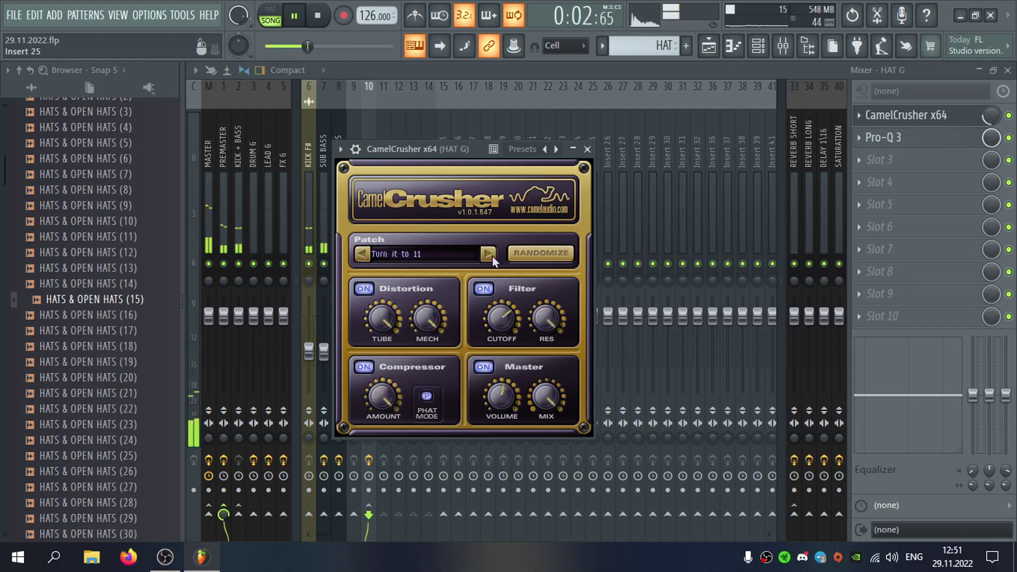
{"action": "left_click_drag", "start_coordinate": [994, 113], "coordinate": [996, 117]}
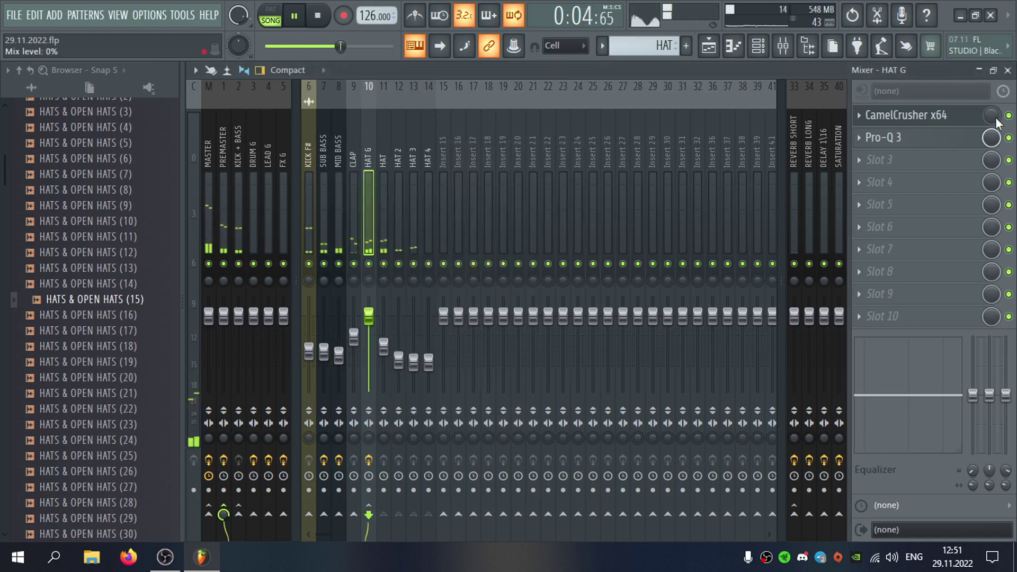
Switch the CamelCrusher patch on HAT G to Annihilate and close the plugin window.
{"action": "left_click", "coordinate": [960, 119]}
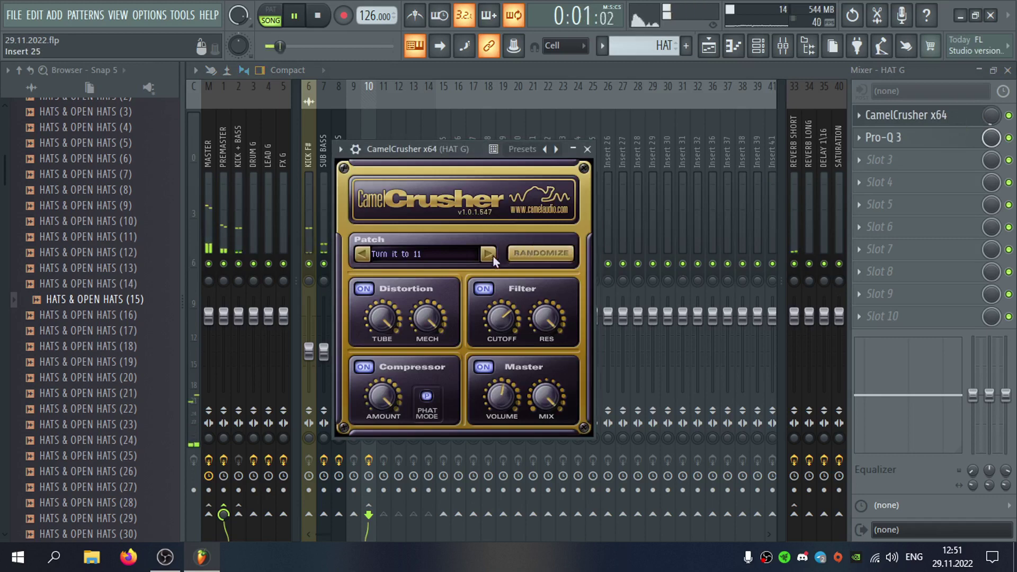
{"action": "left_click", "coordinate": [455, 254]}
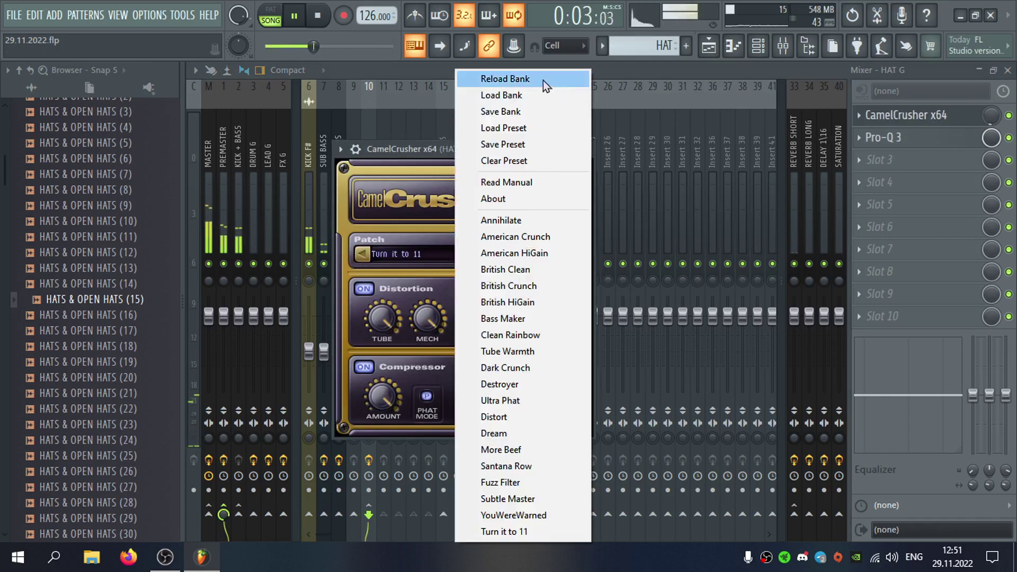
{"action": "left_click", "coordinate": [543, 80]}
{"action": "left_click", "coordinate": [443, 254]}
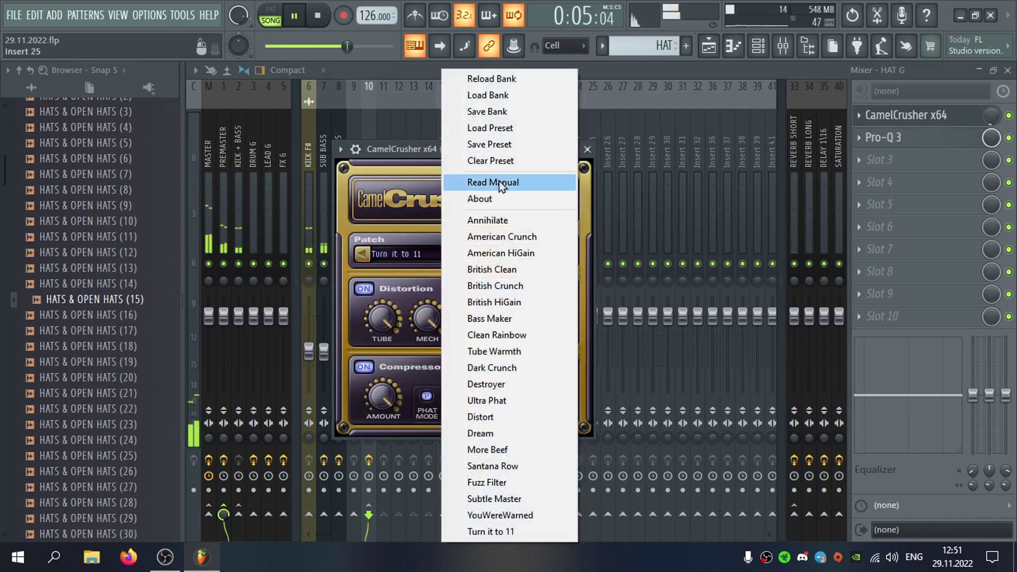
{"action": "left_click", "coordinate": [500, 222]}
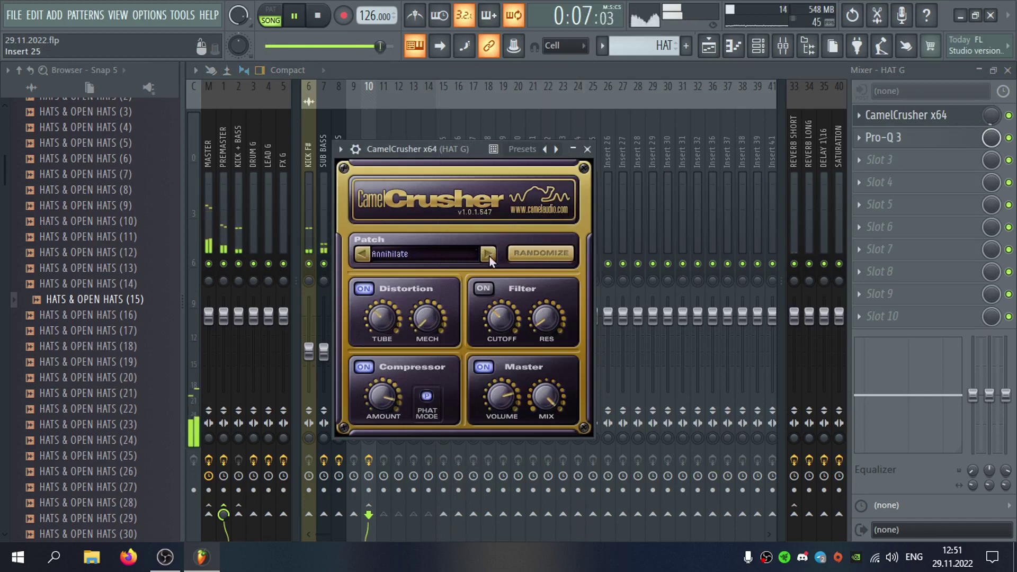
{"action": "left_click", "coordinate": [488, 254]}
{"action": "left_click", "coordinate": [911, 115]}
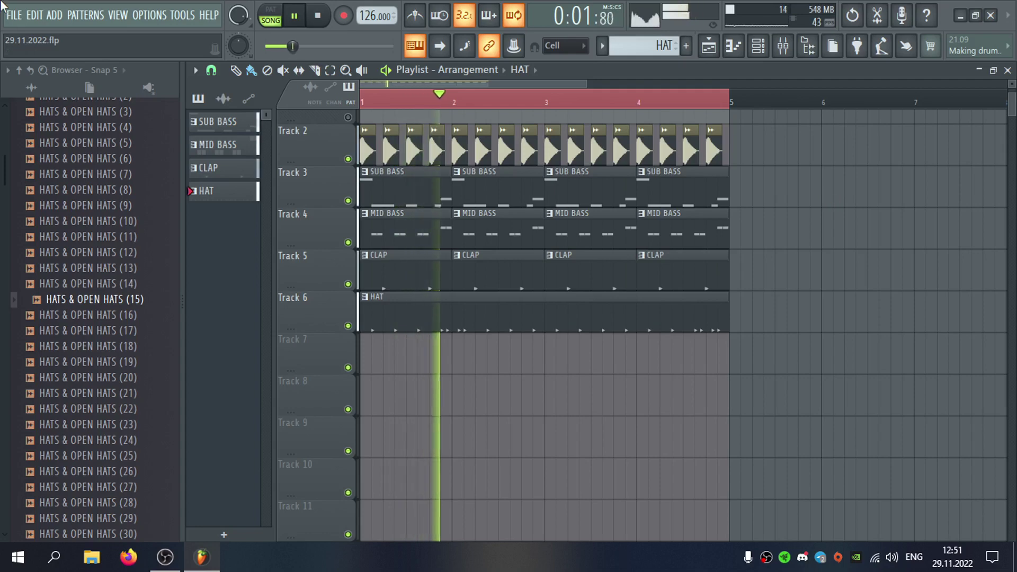
Save the project and open the CLAP pattern from Track 5 in the channel rack.
{"action": "left_click", "coordinate": [14, 15]}
{"action": "left_click", "coordinate": [26, 85]}
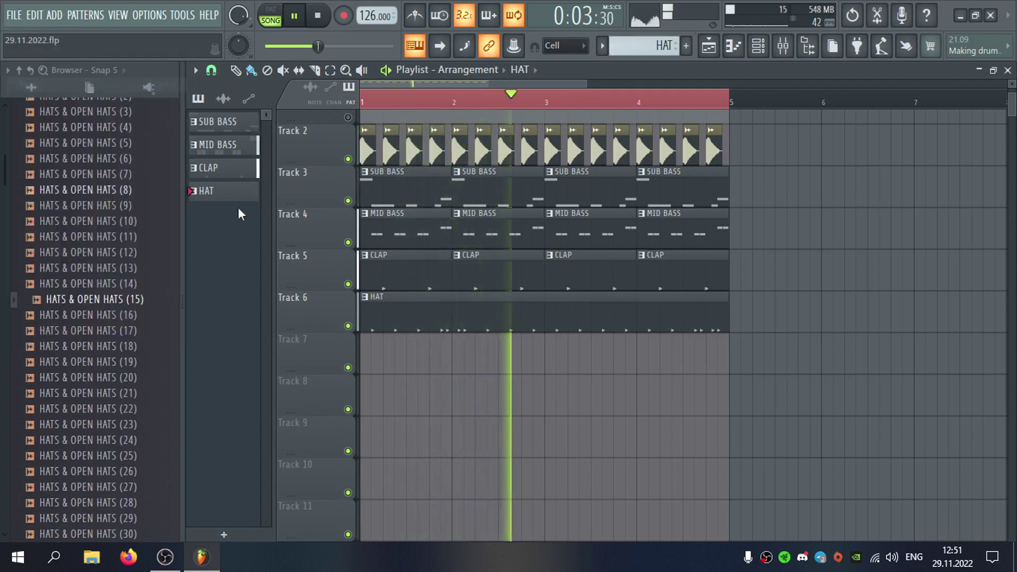
{"action": "double_click", "coordinate": [529, 263]}
{"action": "left_click", "coordinate": [1009, 72]}
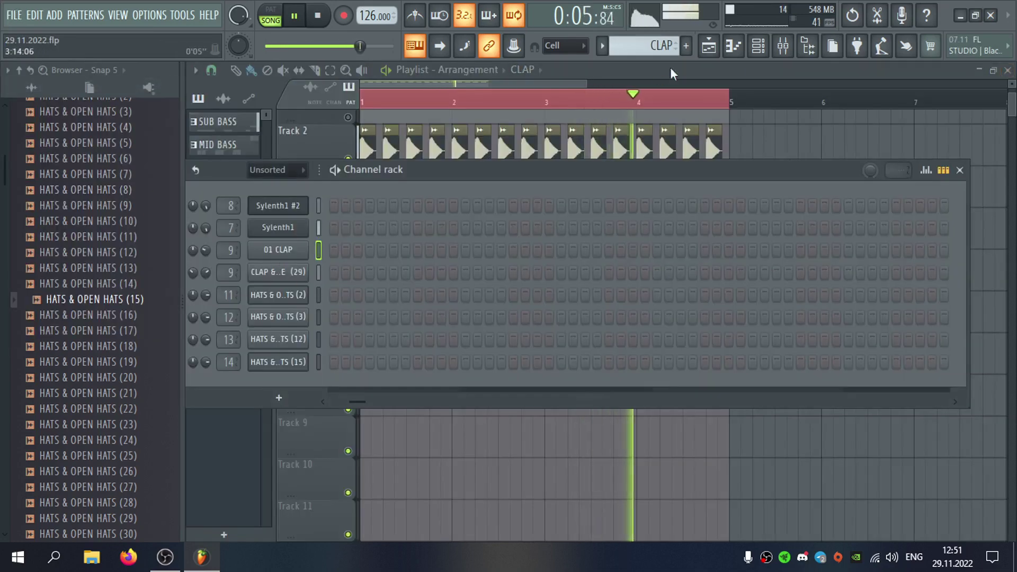
Insert CamelCrusher x64 in the first effect slot of the CLAP mixer track with its mix level at about 16%.
{"action": "left_click", "coordinate": [788, 51]}
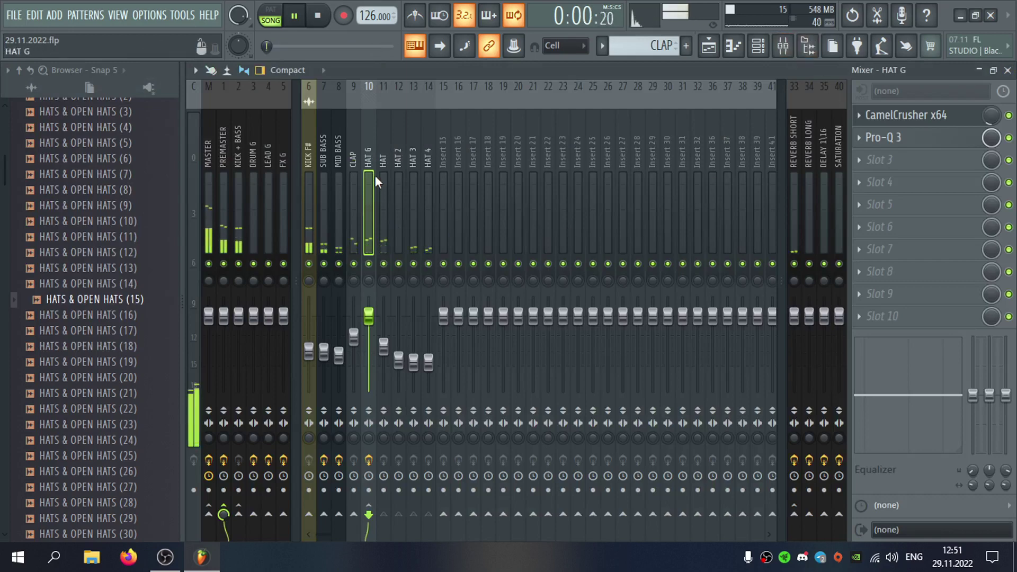
{"action": "left_click", "coordinate": [356, 151]}
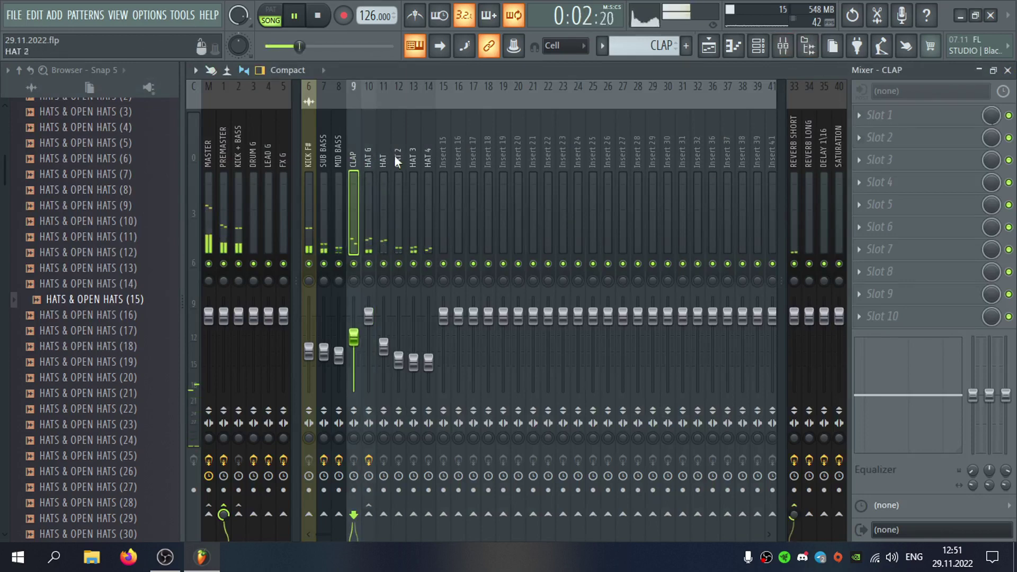
{"action": "left_click", "coordinate": [930, 118]}
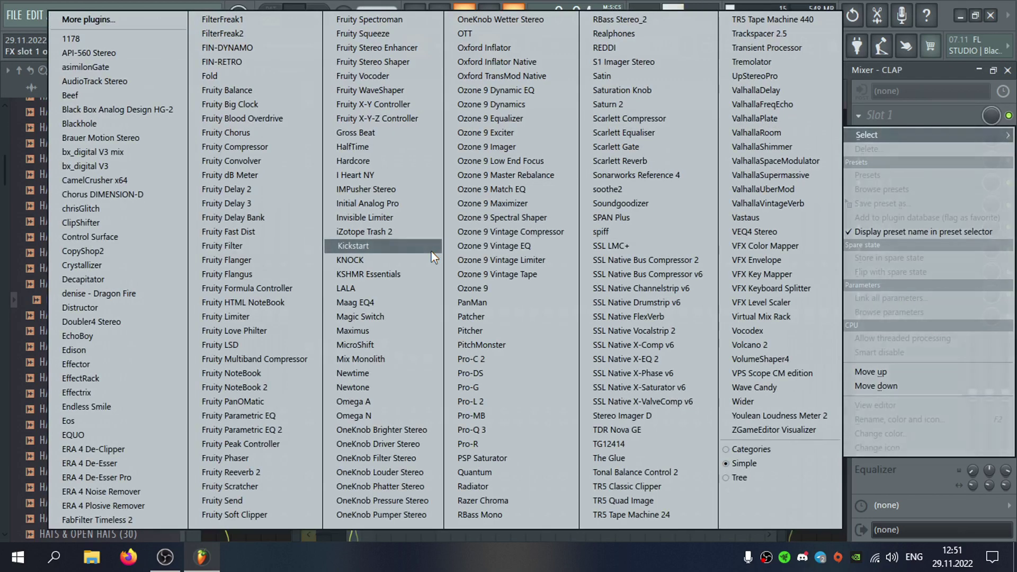
{"action": "left_click", "coordinate": [159, 180]}
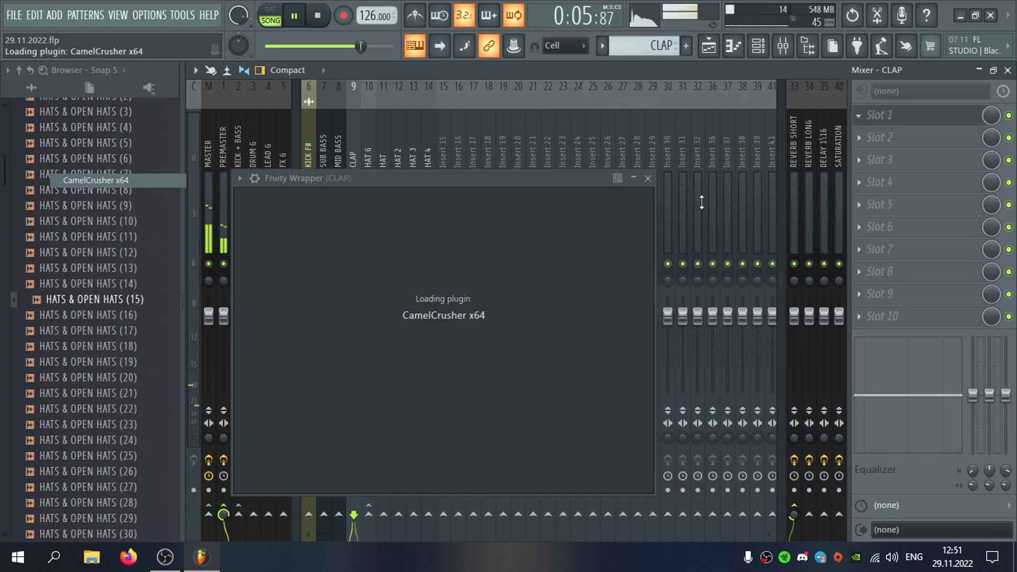
{"action": "left_click_drag", "start_coordinate": [990, 118], "coordinate": [991, 196]}
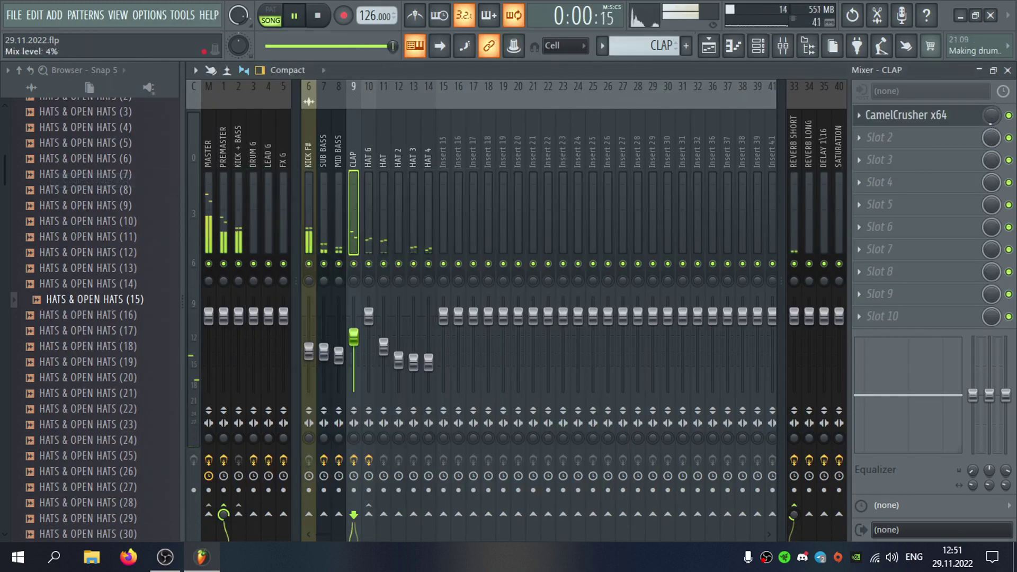
{"action": "left_click_drag", "start_coordinate": [991, 115], "coordinate": [991, 112]}
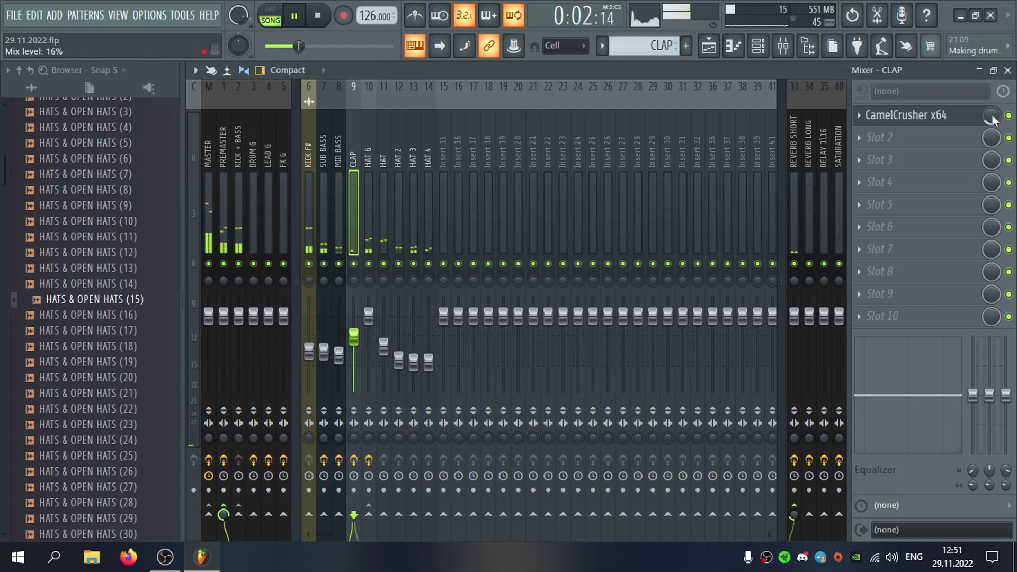
Insert Pro-Q 3 second on CLAP with a 30 dB/oct low cut at about 222 Hz and a high shelf of about +3.6 dB near 13.6 kHz.
{"action": "left_click", "coordinate": [895, 137]}
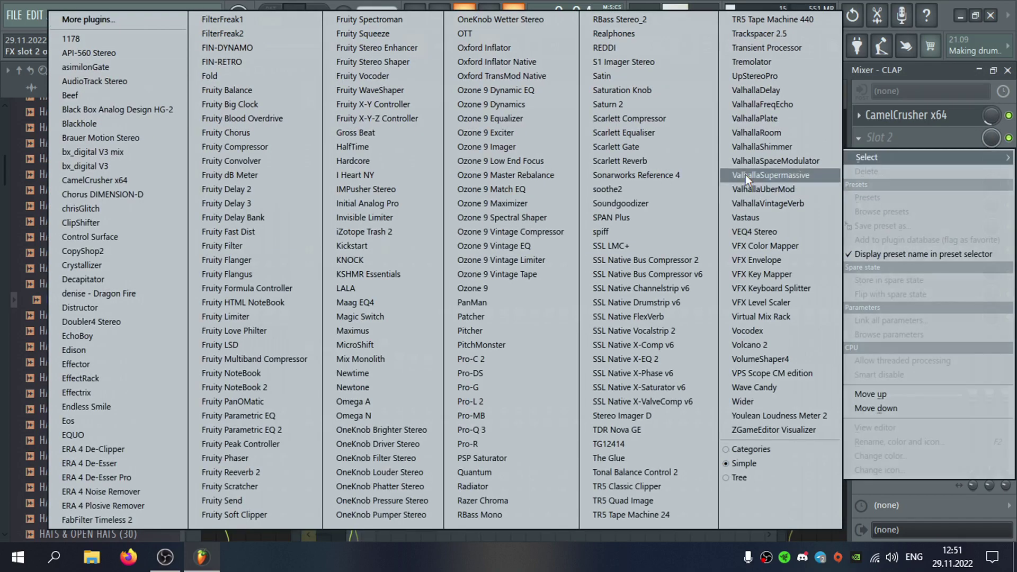
{"action": "left_click", "coordinate": [500, 426]}
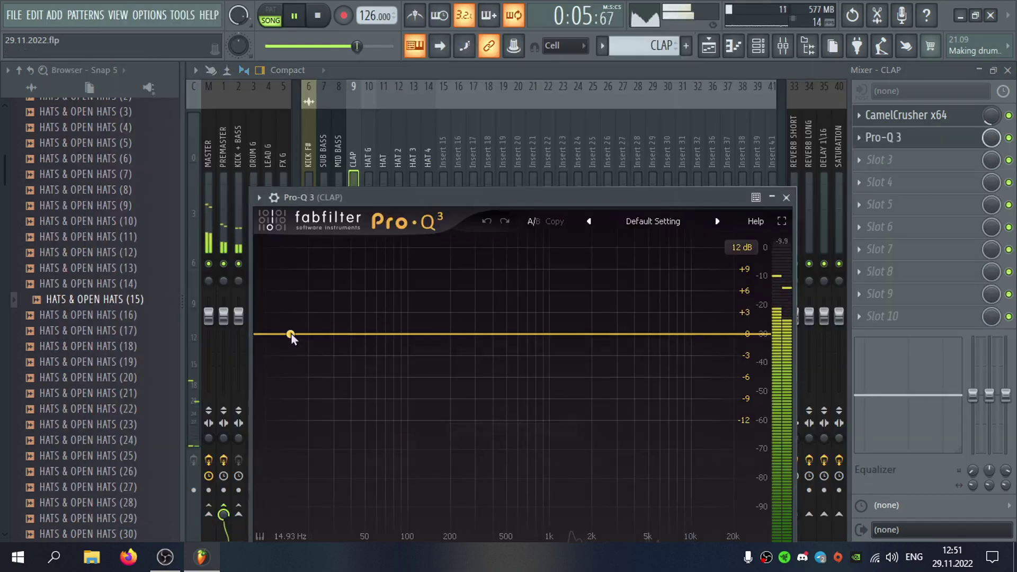
{"action": "double_click", "coordinate": [290, 334]}
{"action": "left_click_drag", "start_coordinate": [320, 337], "coordinate": [456, 343]}
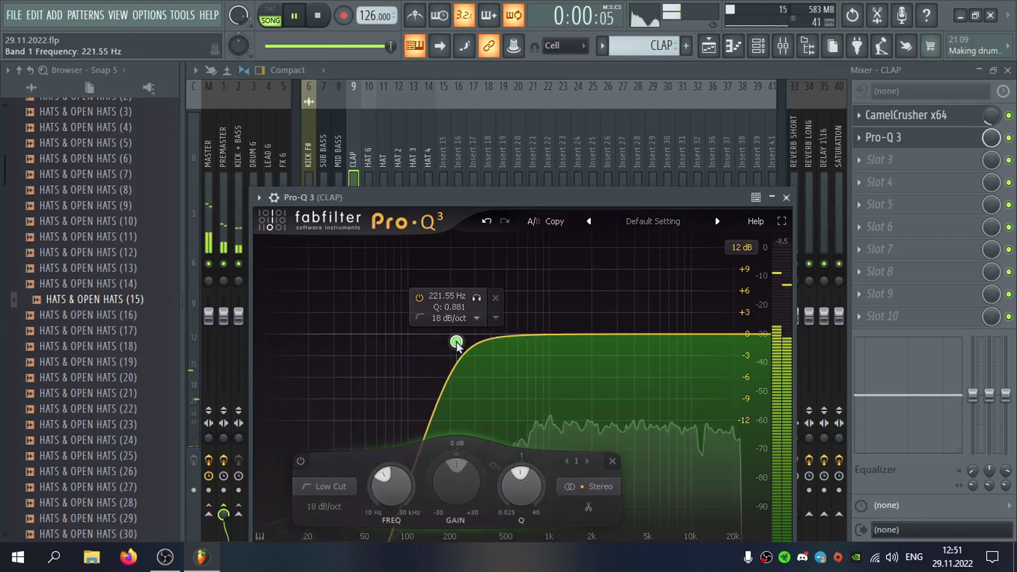
{"action": "scroll", "coordinate": [456, 342], "scroll_direction": "up", "scroll_amount": 2}
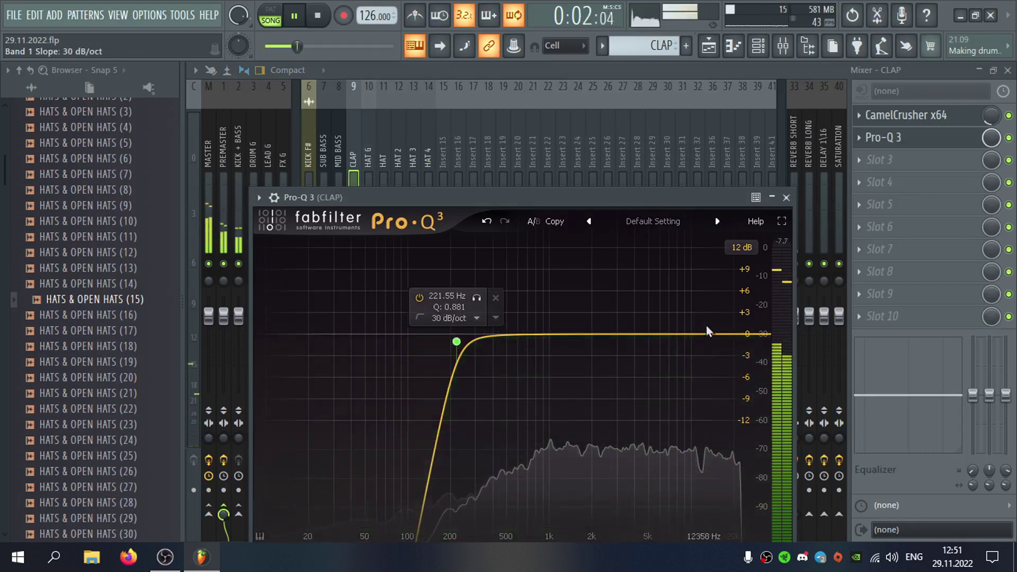
{"action": "left_click_drag", "start_coordinate": [706, 325], "coordinate": [713, 317]}
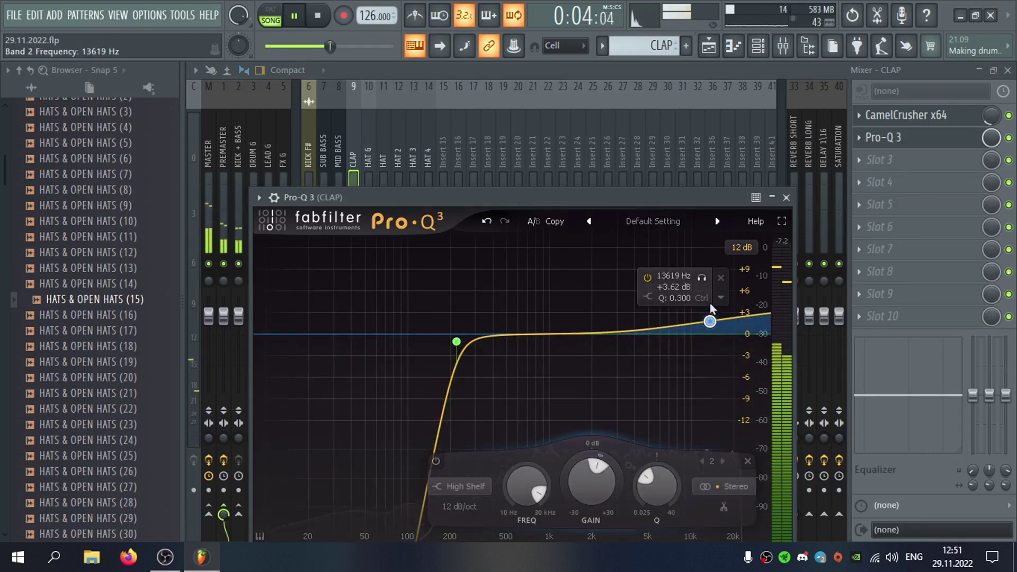
{"action": "left_click", "coordinate": [787, 197]}
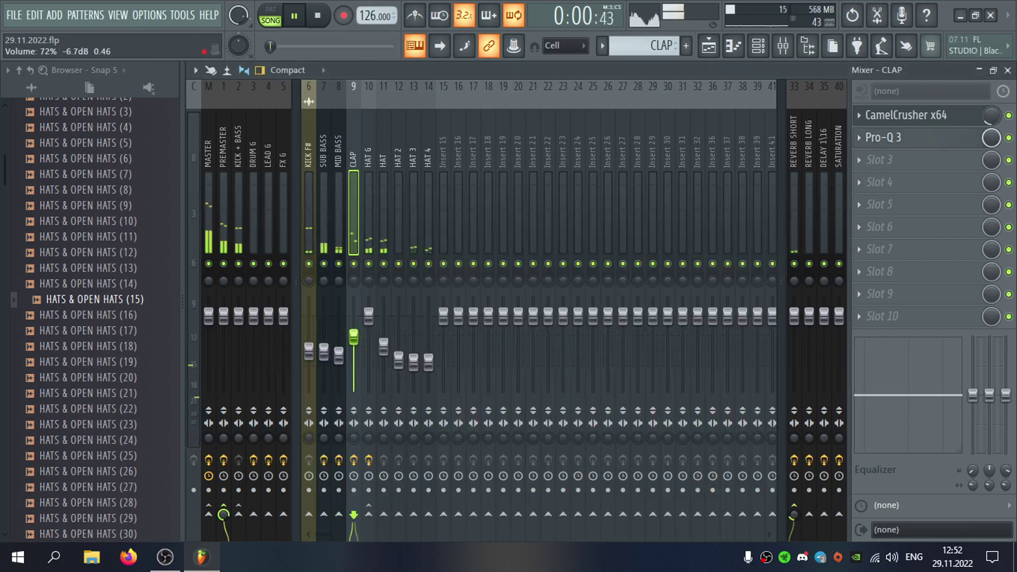
Create a new pattern named LEAD and place it at bar 1 of Track 7 in the playlist.
{"action": "left_click", "coordinate": [1007, 70]}
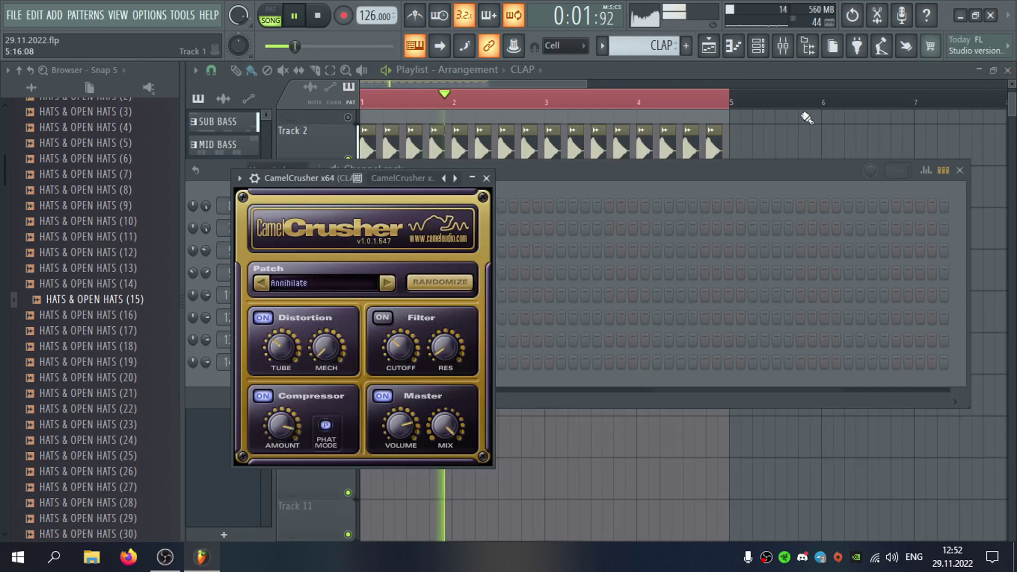
{"action": "left_click", "coordinate": [960, 172]}
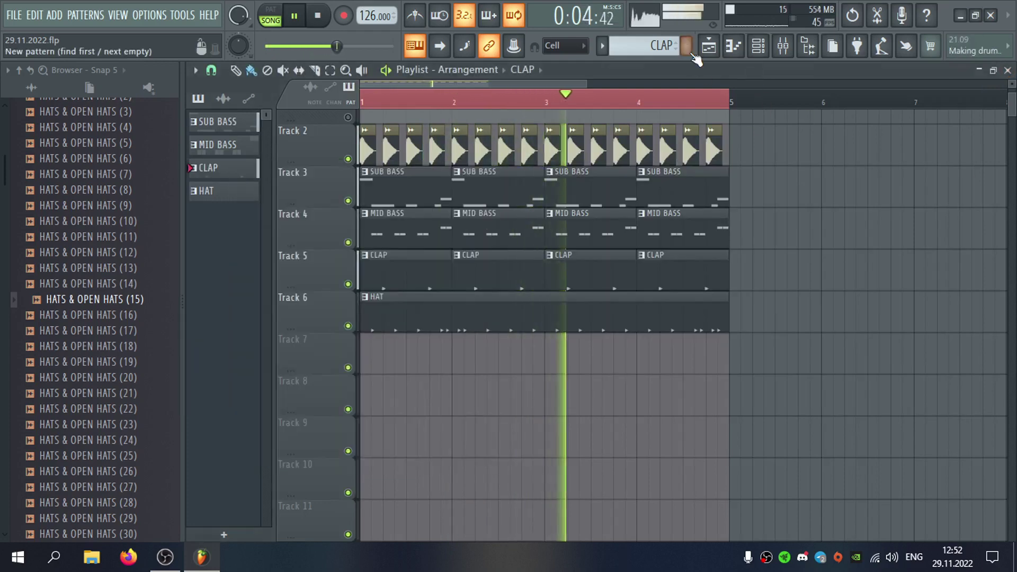
{"action": "left_click", "coordinate": [687, 46]}
{"action": "type", "text": "LEAD"}
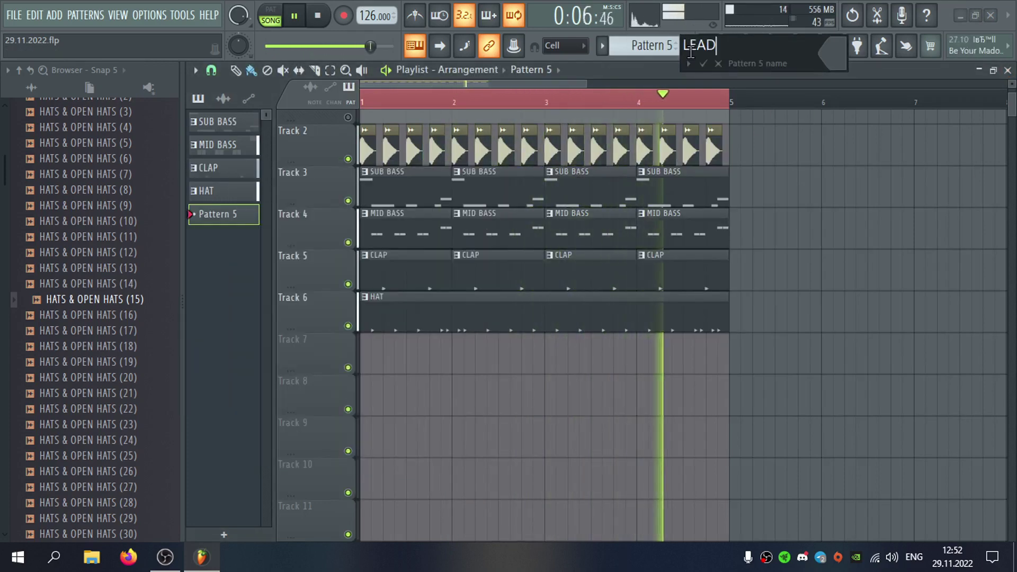
{"action": "key", "text": "Return"}
{"action": "left_click", "coordinate": [383, 355]}
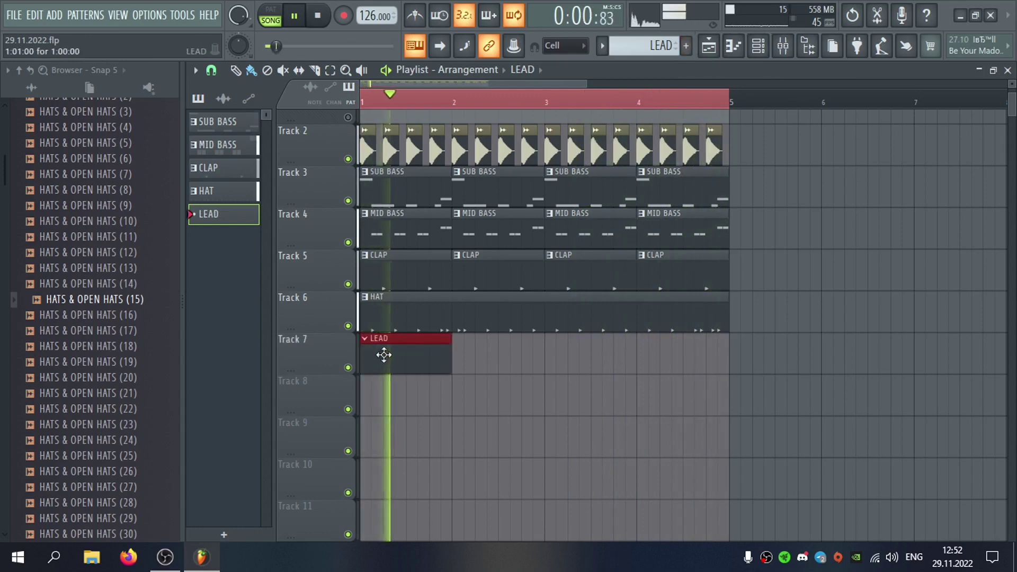
{"action": "left_click", "coordinate": [783, 46]}
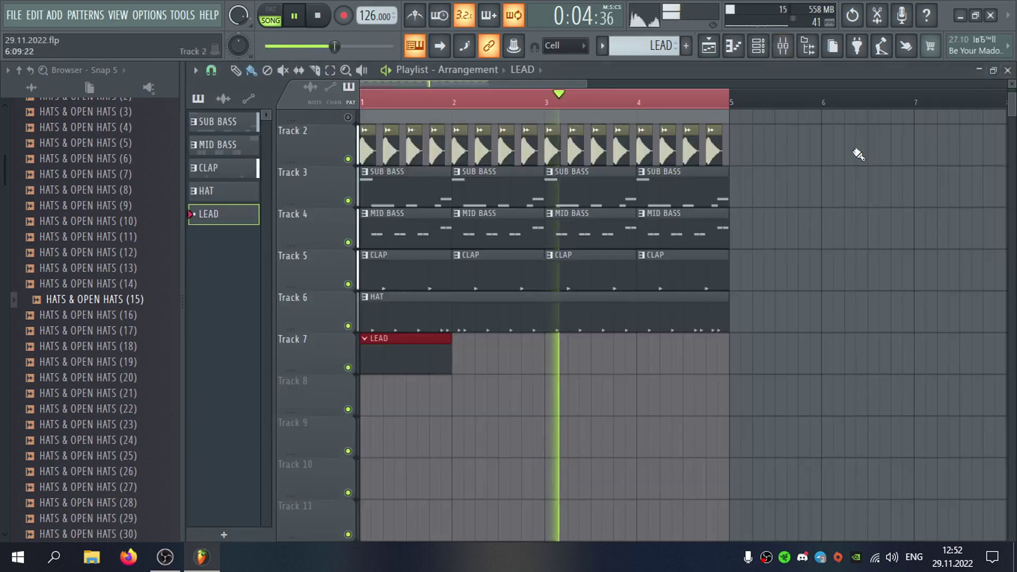
{"action": "left_click", "coordinate": [1008, 70]}
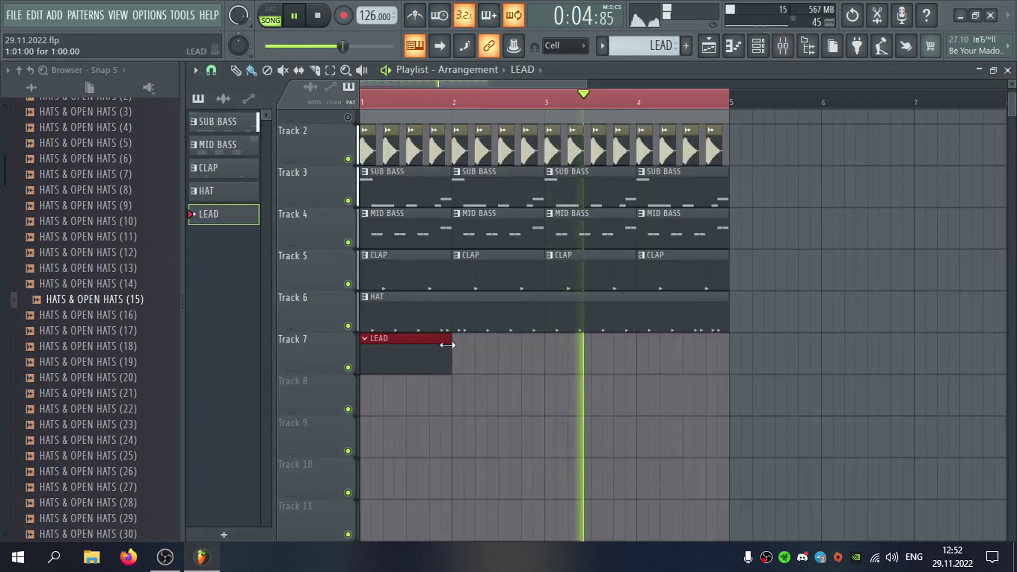
{"action": "left_click", "coordinate": [758, 46]}
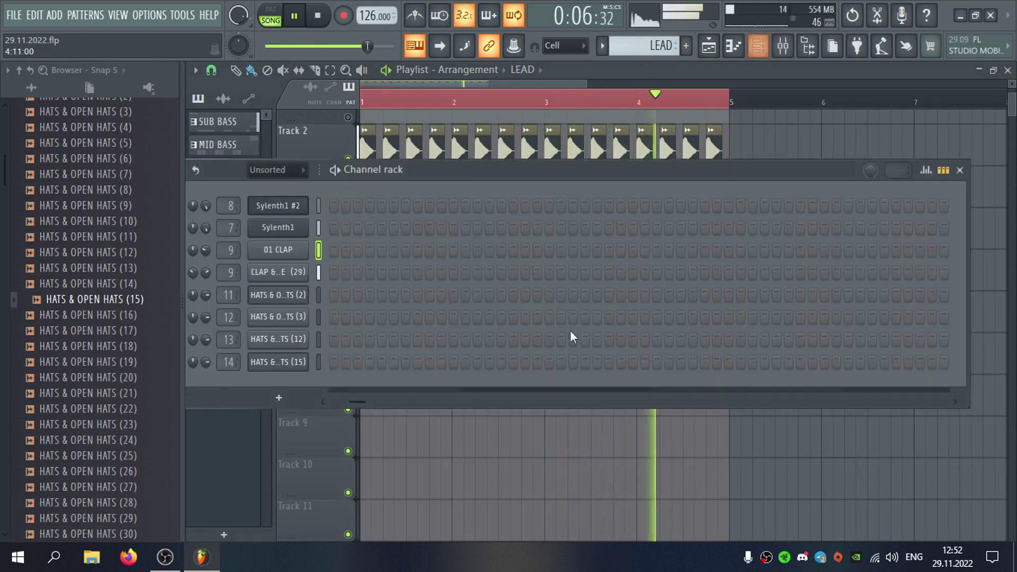
{"action": "right_click", "coordinate": [306, 365]}
{"action": "left_click", "coordinate": [722, 393]}
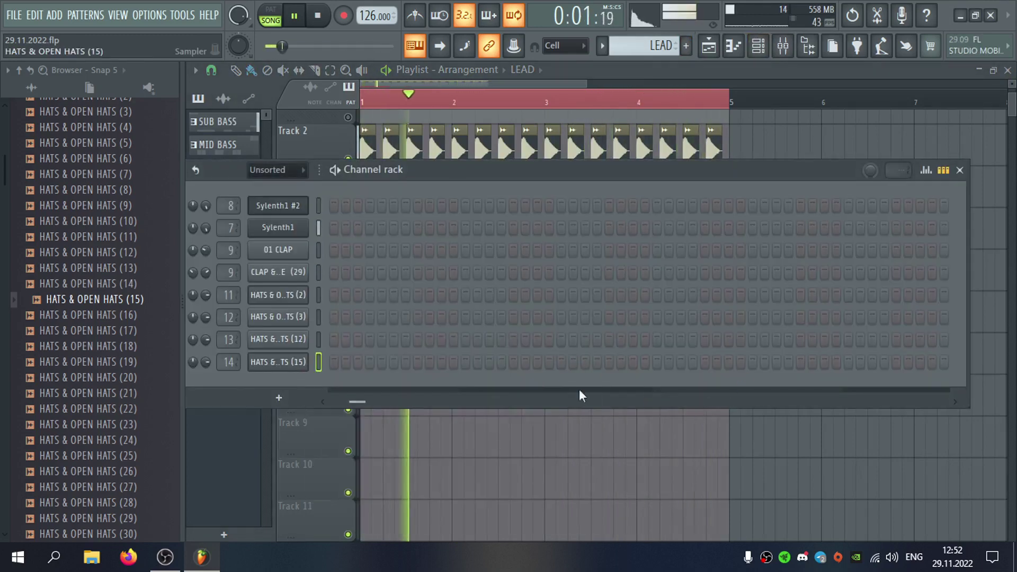
{"action": "left_click_drag", "start_coordinate": [358, 402], "coordinate": [325, 404]}
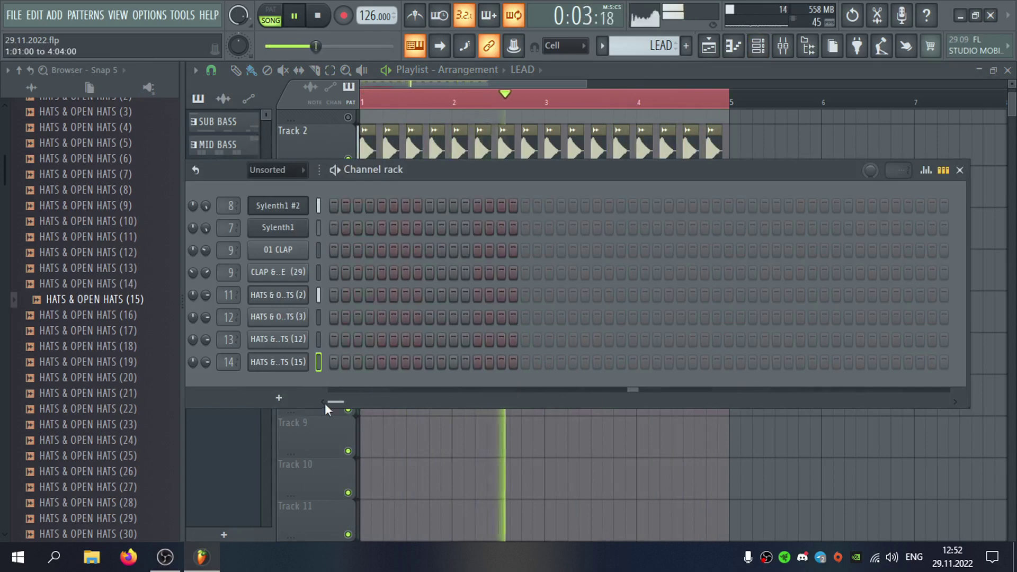
{"action": "right_click", "coordinate": [291, 363]}
{"action": "mouse_move", "coordinate": [379, 442]}
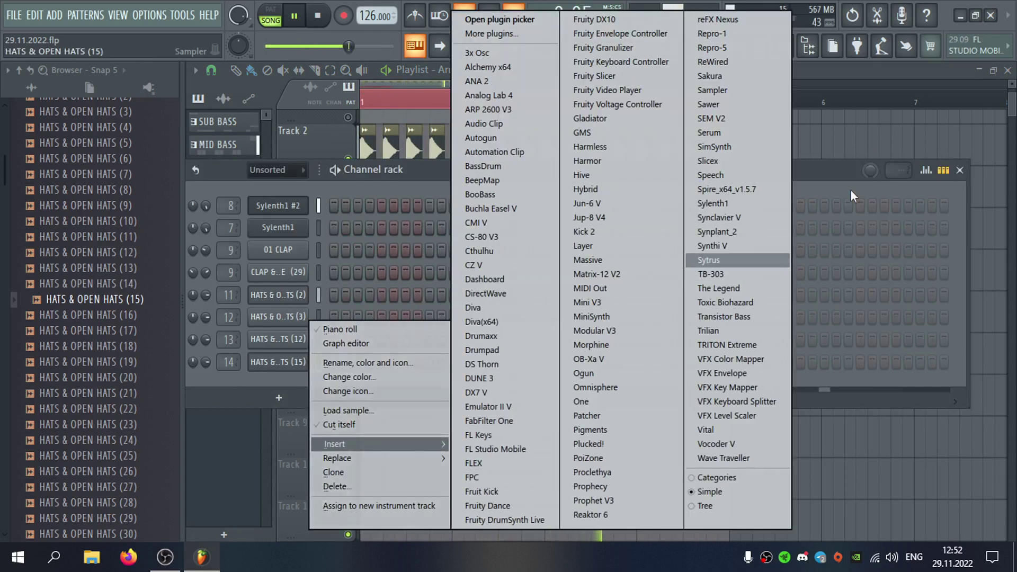
{"action": "left_click", "coordinate": [851, 191]}
{"action": "key", "text": "F6"}
{"action": "scroll", "coordinate": [456, 151], "scroll_direction": "up", "scroll_amount": 4}
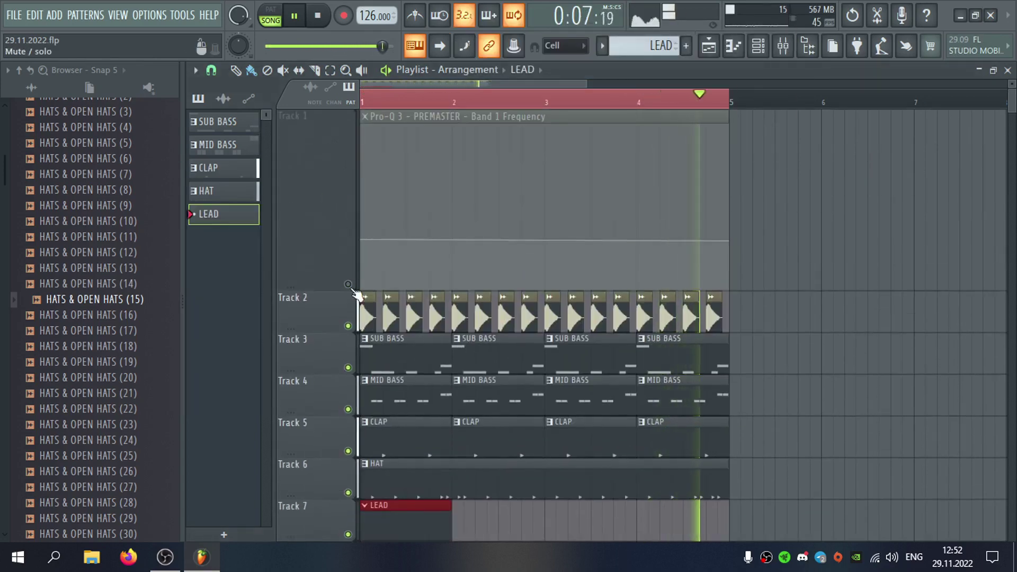
{"action": "scroll", "coordinate": [371, 302], "scroll_direction": "down", "scroll_amount": 4}
Insert a Serum instrument before the HATS & OPEN HATS (15) channel, with playback stopped, and assign it to mixer track 15.
{"action": "key", "text": "F6"}
{"action": "right_click", "coordinate": [285, 363]}
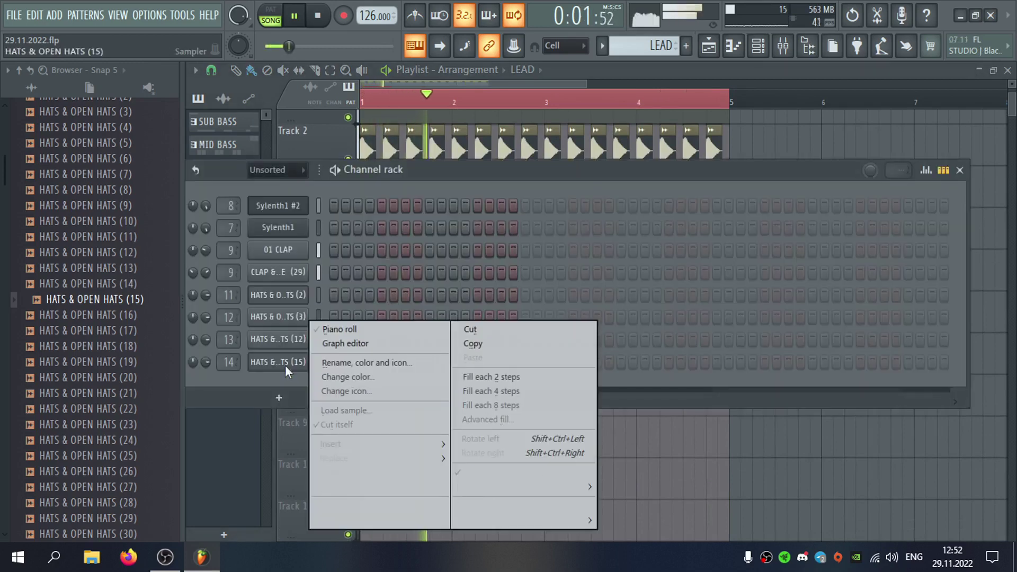
{"action": "mouse_move", "coordinate": [379, 444]}
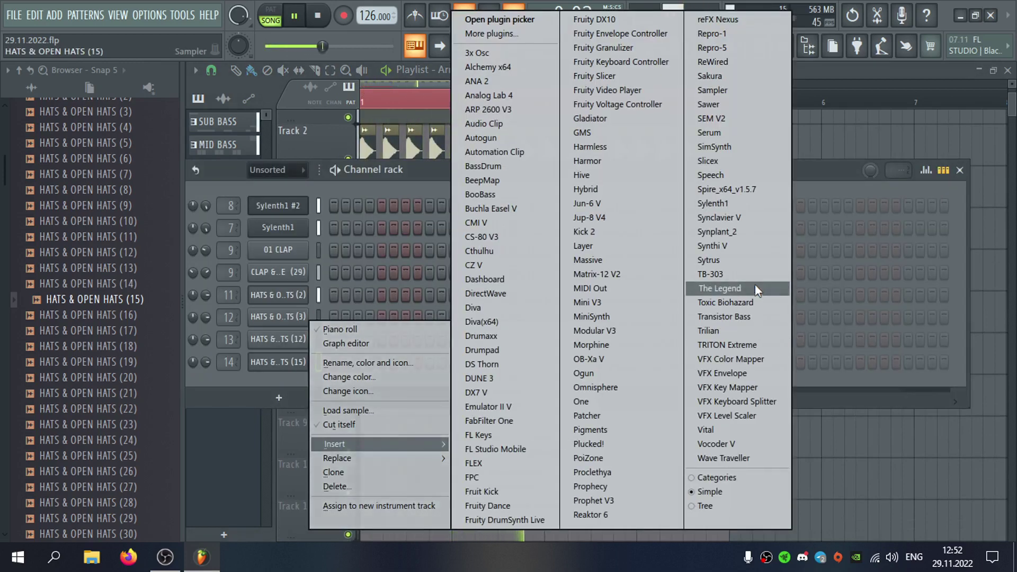
{"action": "left_click", "coordinate": [736, 132]}
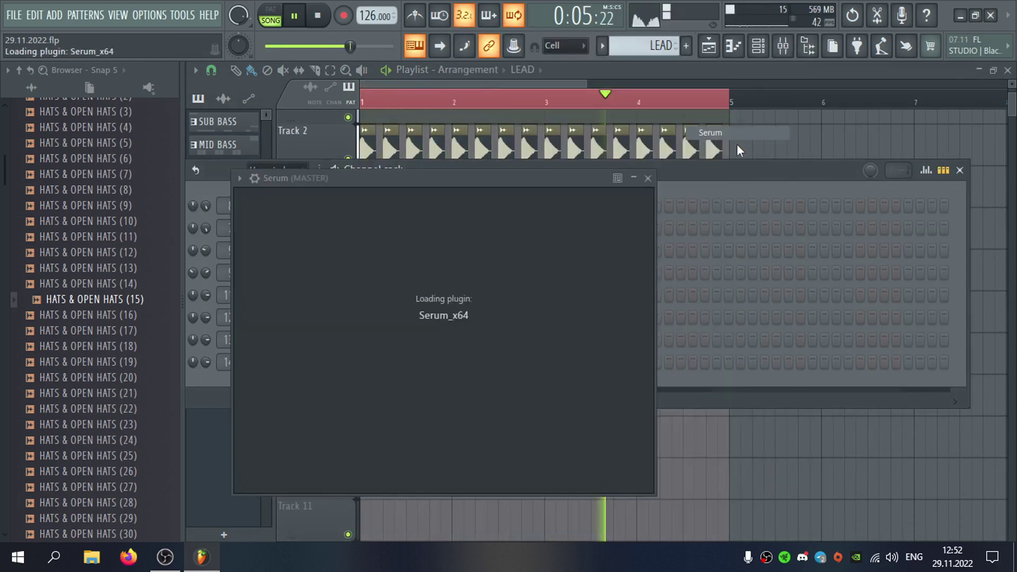
{"action": "key", "text": "space"}
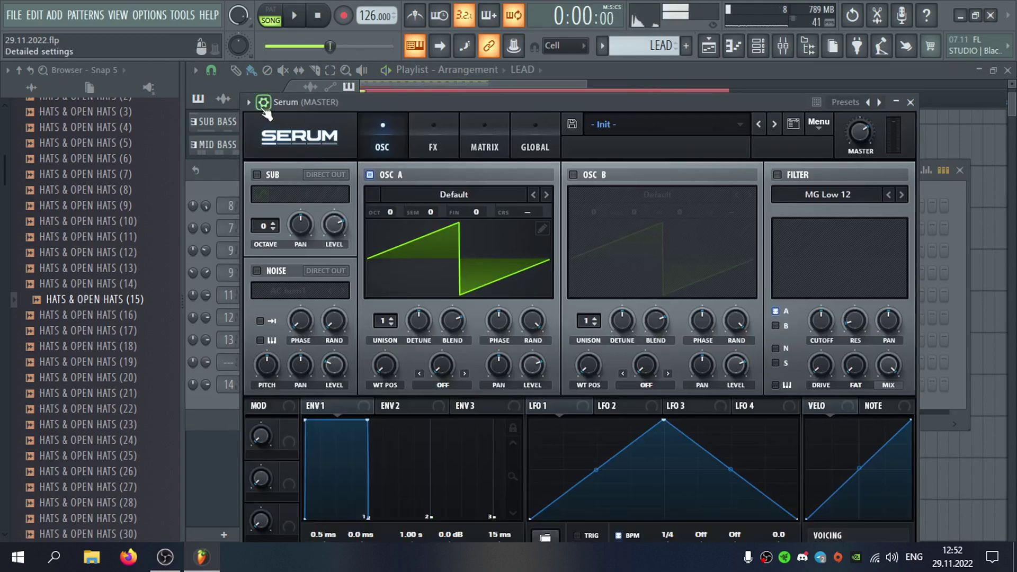
{"action": "left_click", "coordinate": [896, 142]}
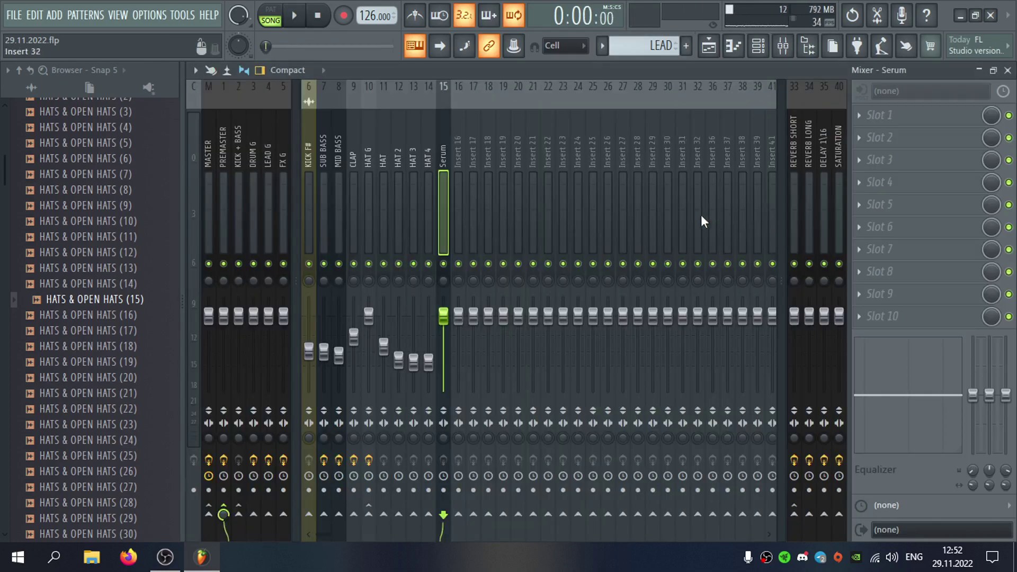
Rename mixer track 15 to LEAD and route it to the LEAD G track.
{"action": "type", "text": "LEAD"}
{"action": "key", "text": "Return"}
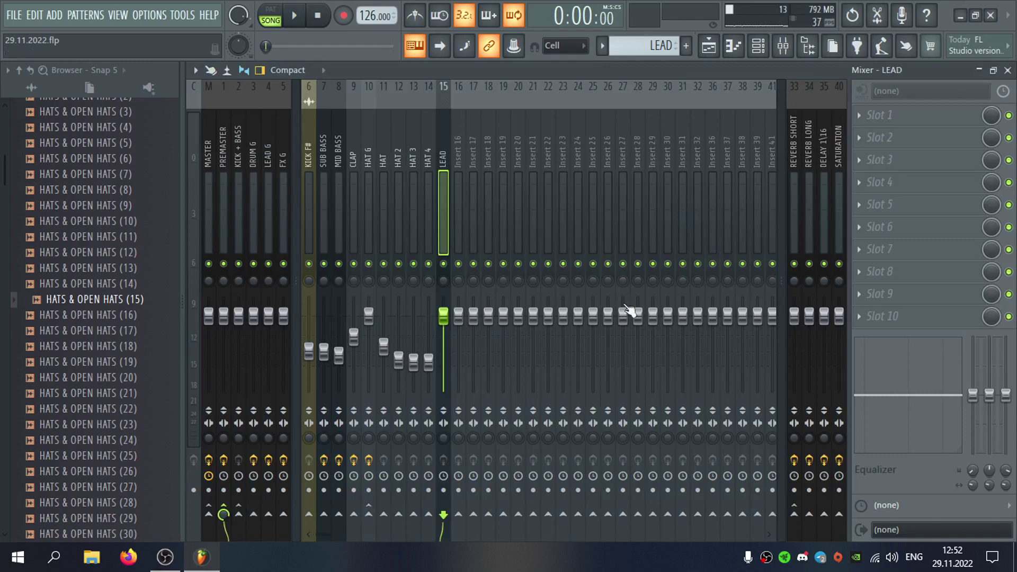
{"action": "left_click", "coordinate": [269, 515]}
{"action": "left_click", "coordinate": [1008, 70]}
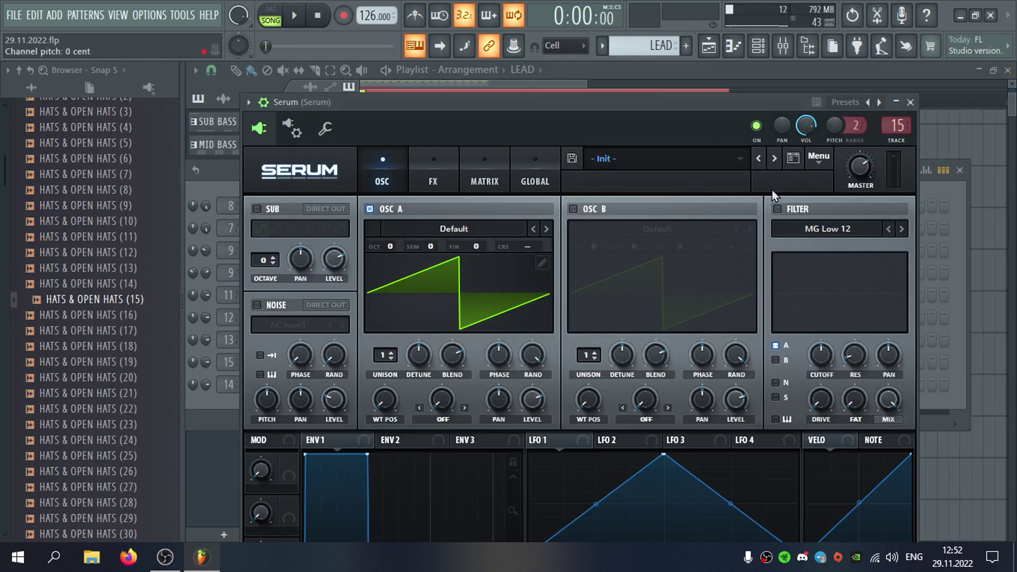
{"action": "left_click", "coordinate": [910, 102]}
{"action": "right_click", "coordinate": [302, 358]}
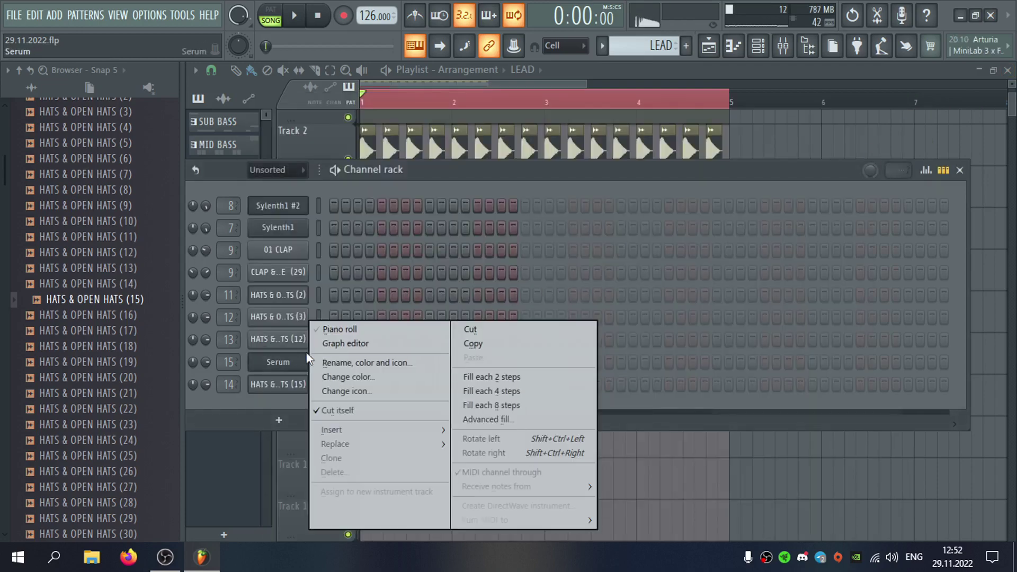
{"action": "left_click", "coordinate": [338, 329]}
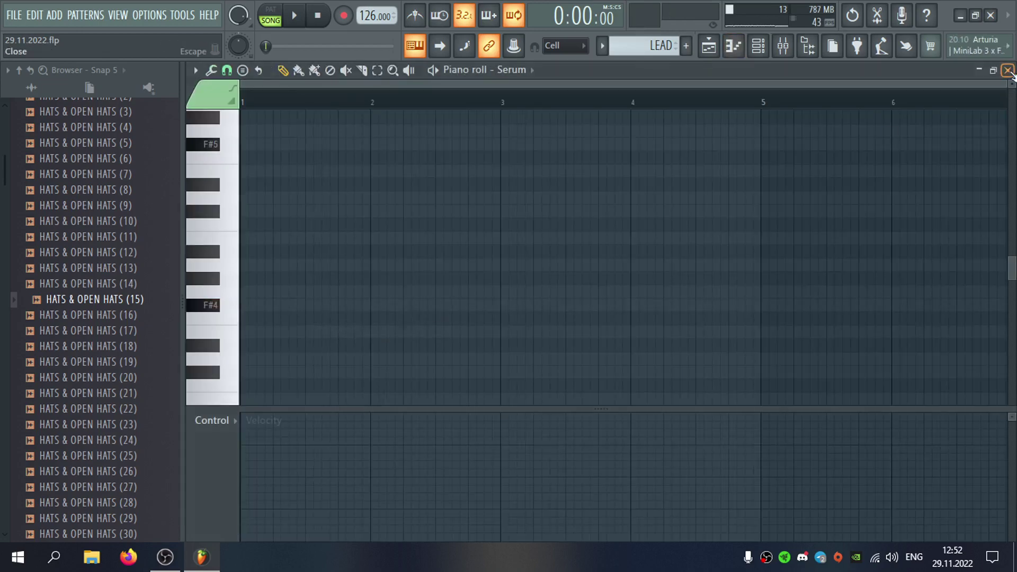
{"action": "left_click", "coordinate": [1008, 71]}
{"action": "left_click", "coordinate": [297, 362]}
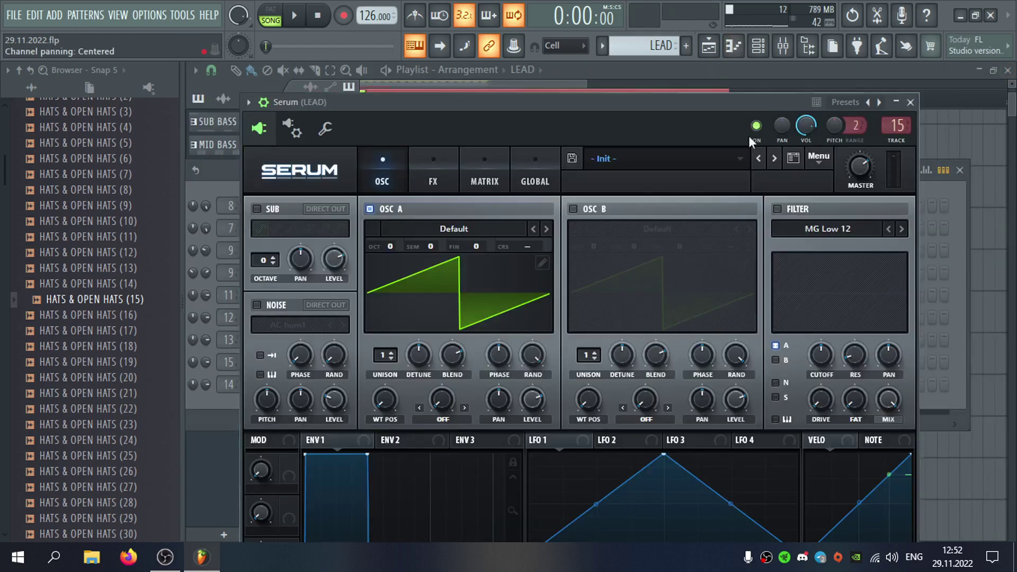
Load the BTD_ARP_Angels preset from Dreams Serum Presets v1.6 by Bound to Divide into the LEAD Serum.
{"action": "left_click", "coordinate": [754, 159]}
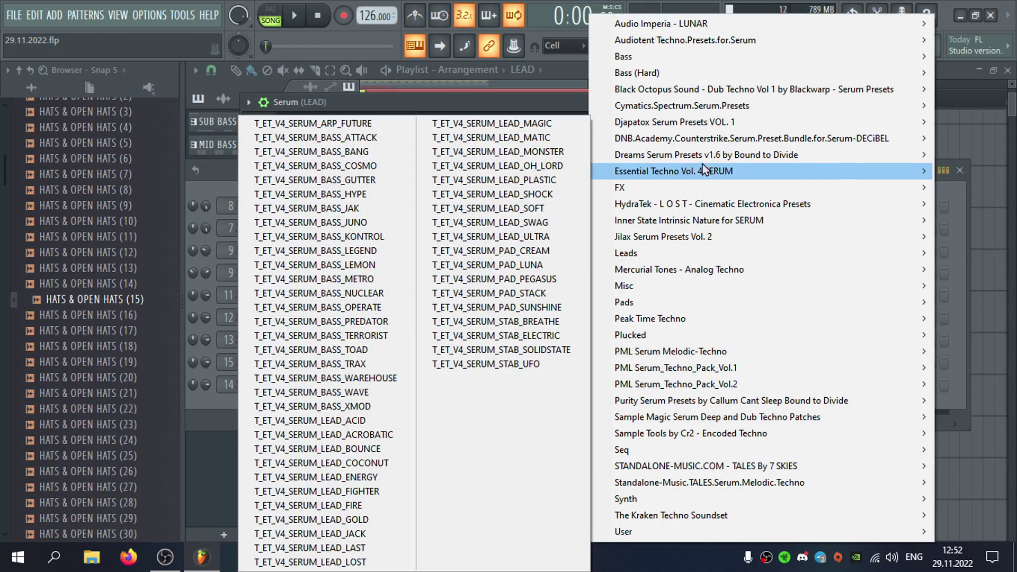
{"action": "mouse_move", "coordinate": [703, 162]}
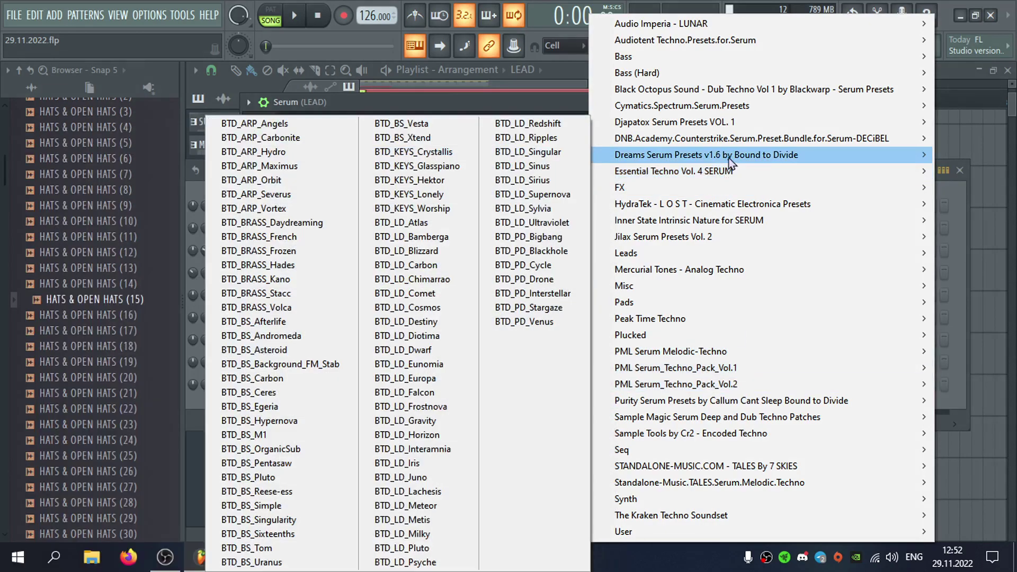
{"action": "left_click", "coordinate": [315, 124]}
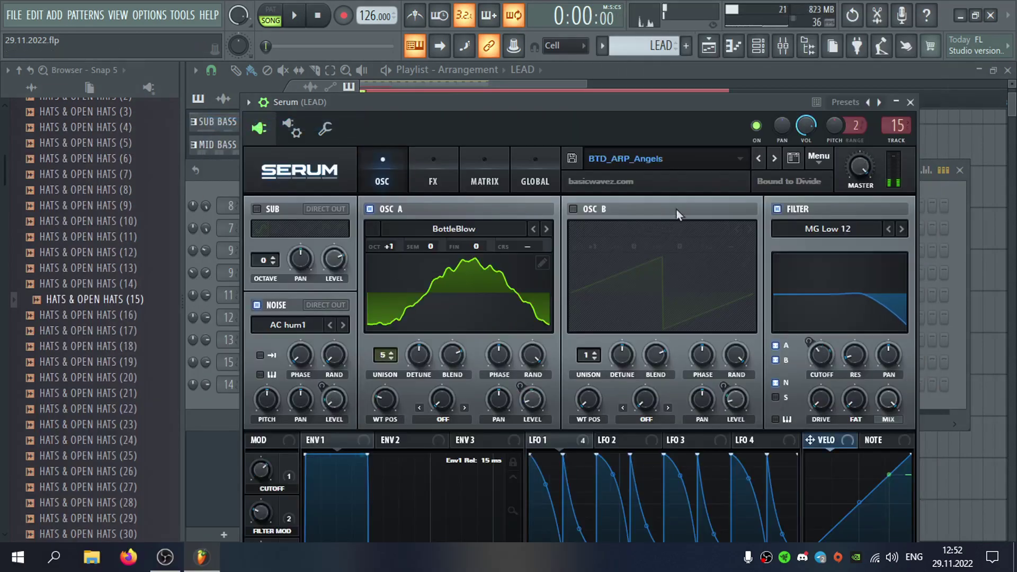
Draw an F#4 note two bars long from bar 1 in the Serum piano roll and play it back.
{"action": "left_click", "coordinate": [911, 103]}
{"action": "right_click", "coordinate": [293, 367]}
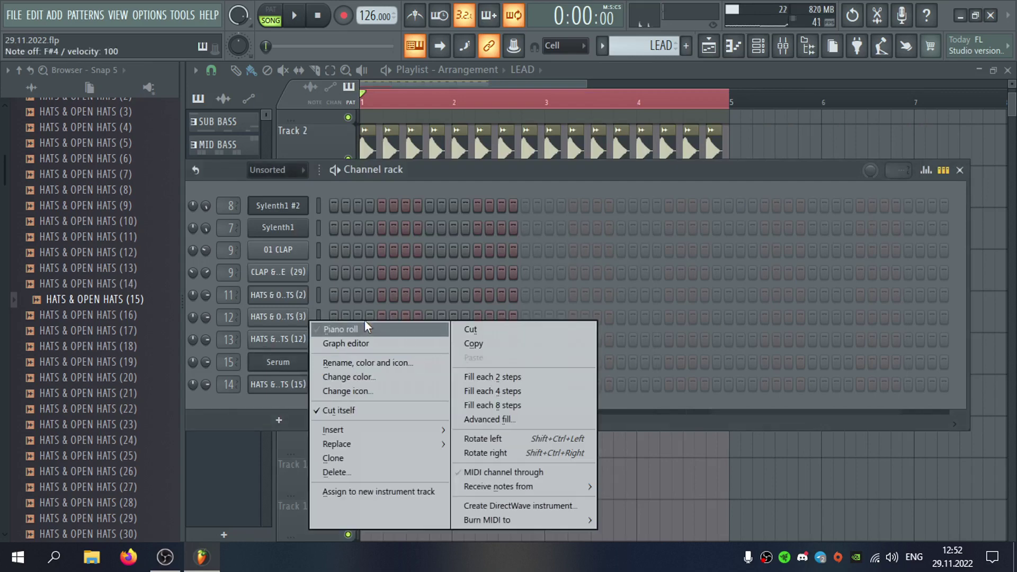
{"action": "left_click", "coordinate": [365, 328]}
{"action": "mouse_move", "coordinate": [274, 305]}
{"action": "left_mouse_down"}
{"action": "mouse_move", "coordinate": [246, 306]}
{"action": "mouse_move", "coordinate": [502, 314]}
{"action": "left_mouse_up"}
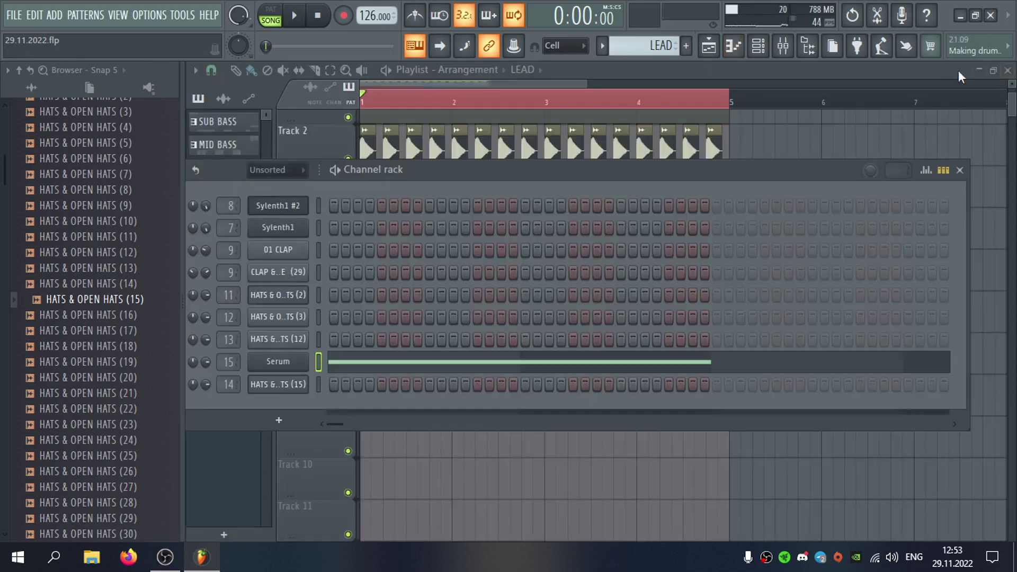
{"action": "key", "text": "F6"}
{"action": "left_click_drag", "start_coordinate": [551, 336], "coordinate": [577, 350]}
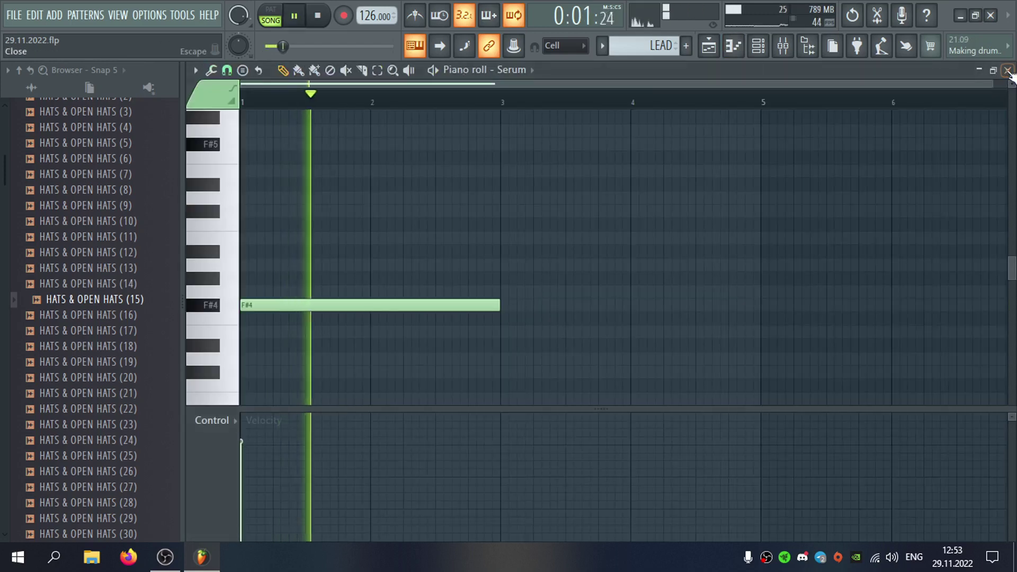
{"action": "left_click", "coordinate": [1007, 70]}
Lower the LEAD track's mixer volume and send HAT 4 to REVERB LONG.
{"action": "double_click", "coordinate": [229, 360]}
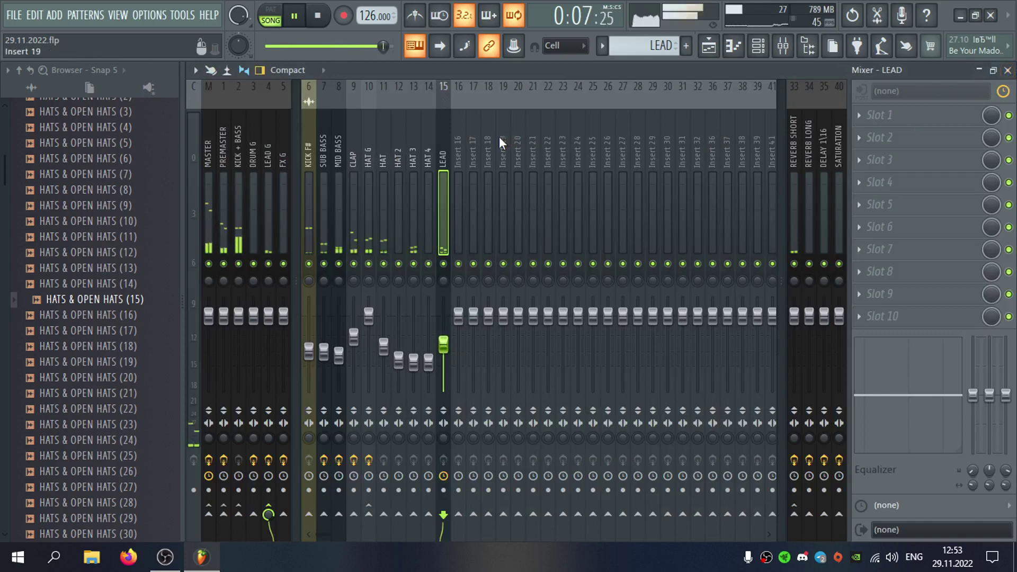
{"action": "left_click", "coordinate": [414, 179]}
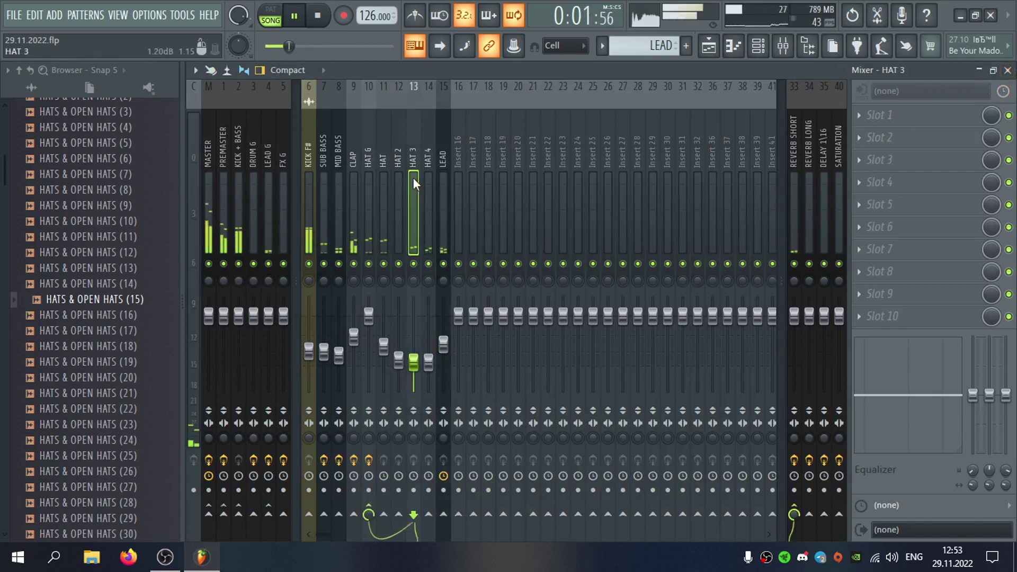
{"action": "left_click", "coordinate": [809, 514]}
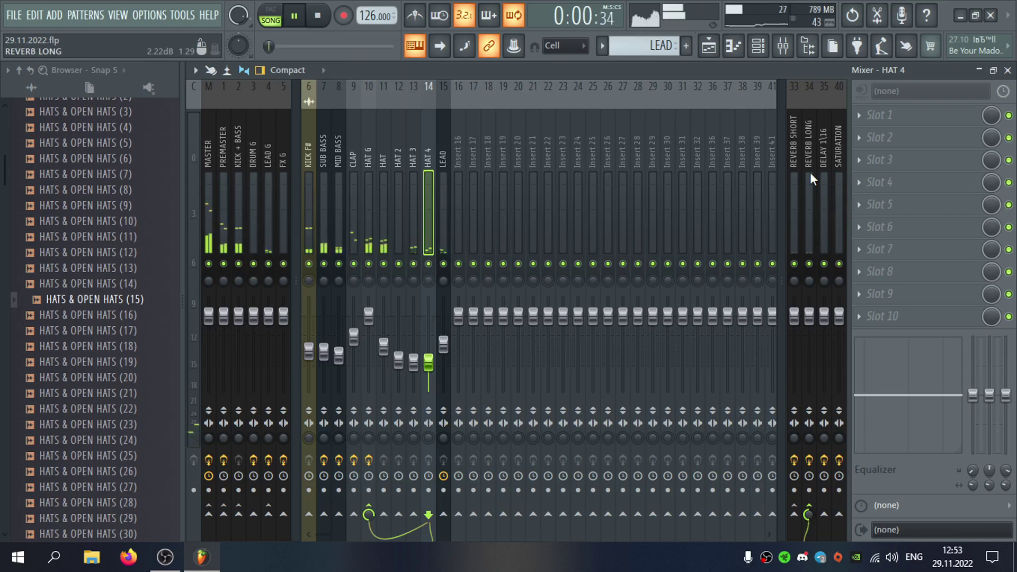
{"action": "left_click", "coordinate": [442, 189]}
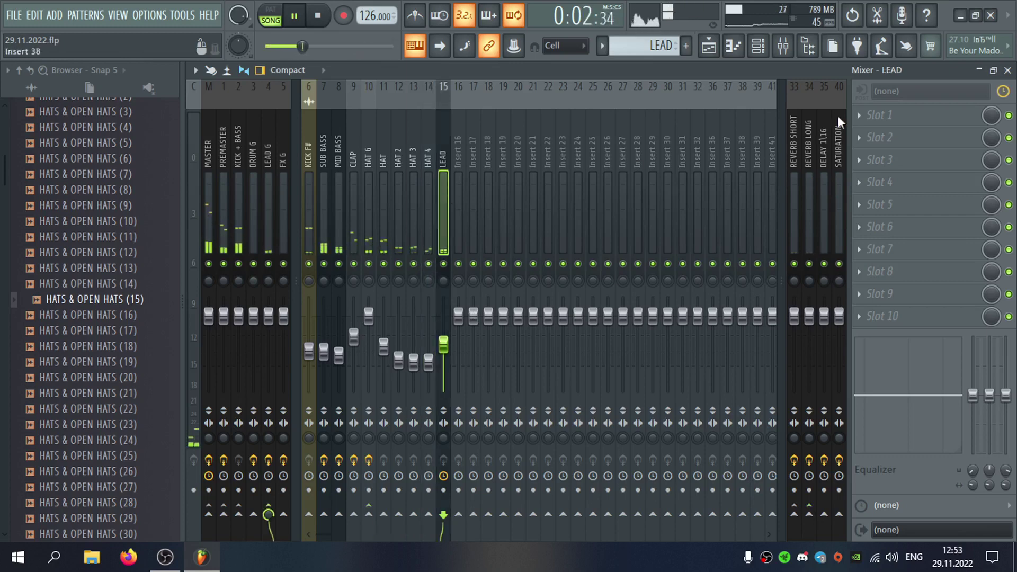
{"action": "left_click", "coordinate": [1006, 70]}
Mute the Pro-Q 3 PREMASTER automation on Track 1 and re-place the last kick clip of bar 4 on Track 2.
{"action": "scroll", "coordinate": [768, 159], "scroll_direction": "up", "scroll_amount": 2}
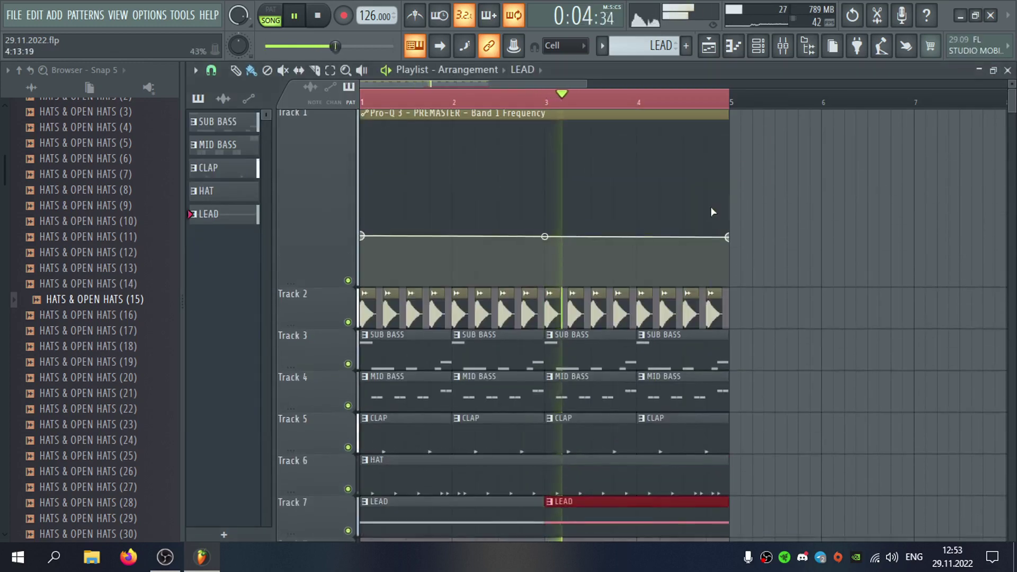
{"action": "right_click", "coordinate": [712, 311]}
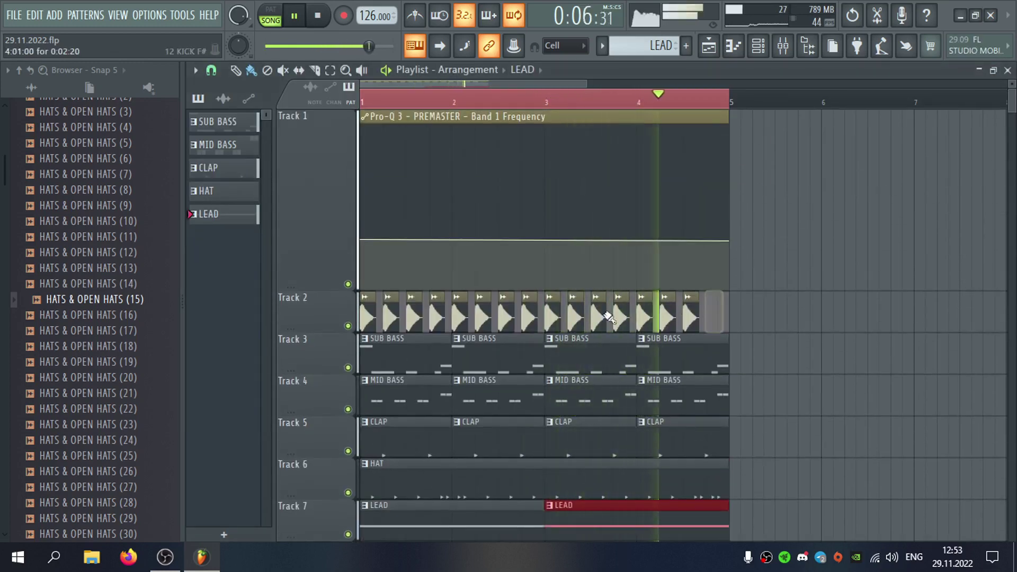
{"action": "left_click", "coordinate": [347, 285]}
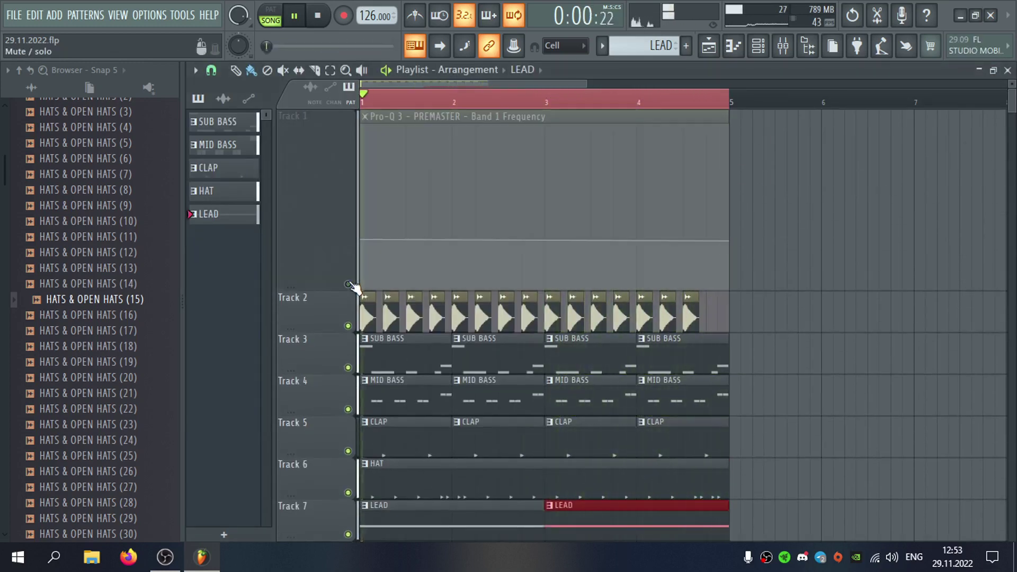
{"action": "left_click", "coordinate": [710, 314]}
{"action": "scroll", "coordinate": [707, 311], "scroll_direction": "down", "scroll_amount": 5}
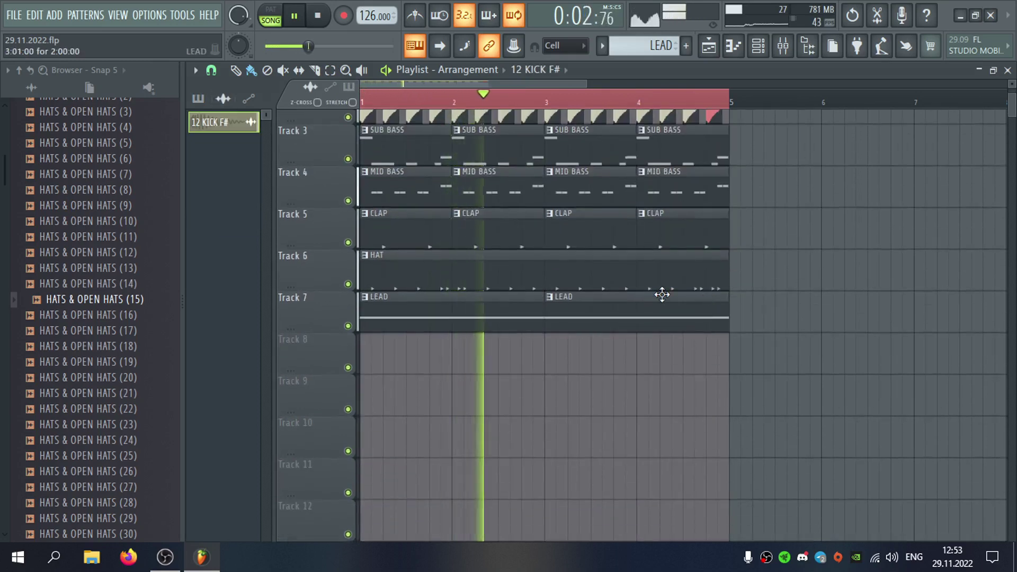
{"action": "scroll", "coordinate": [661, 293], "scroll_direction": "up", "scroll_amount": 2}
{"action": "left_click", "coordinate": [827, 311]}
{"action": "right_click", "coordinate": [828, 312]}
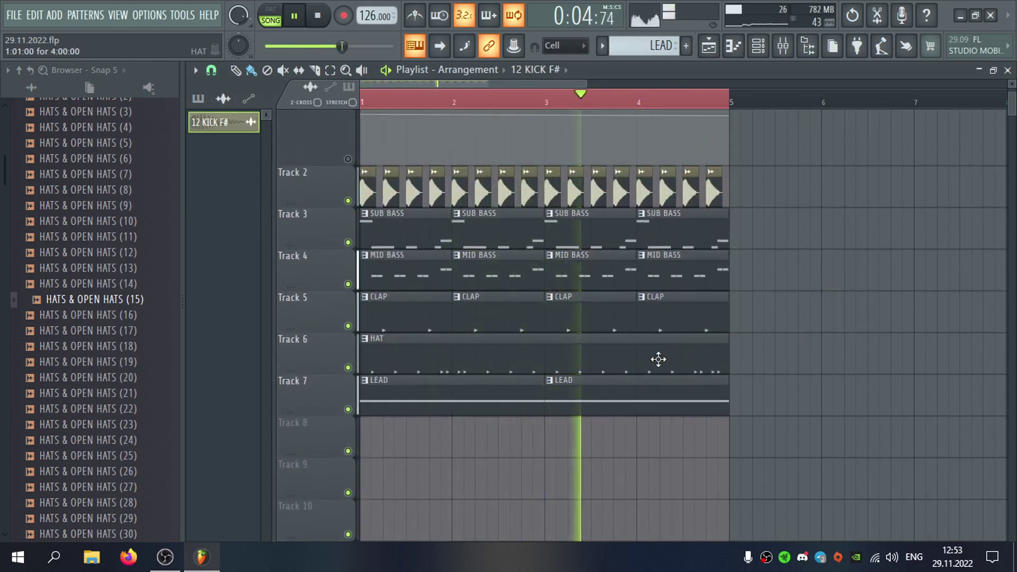
Try an E5 note after the F#4 note in the LEAD piano roll and delete both notes.
{"action": "double_click", "coordinate": [658, 381]}
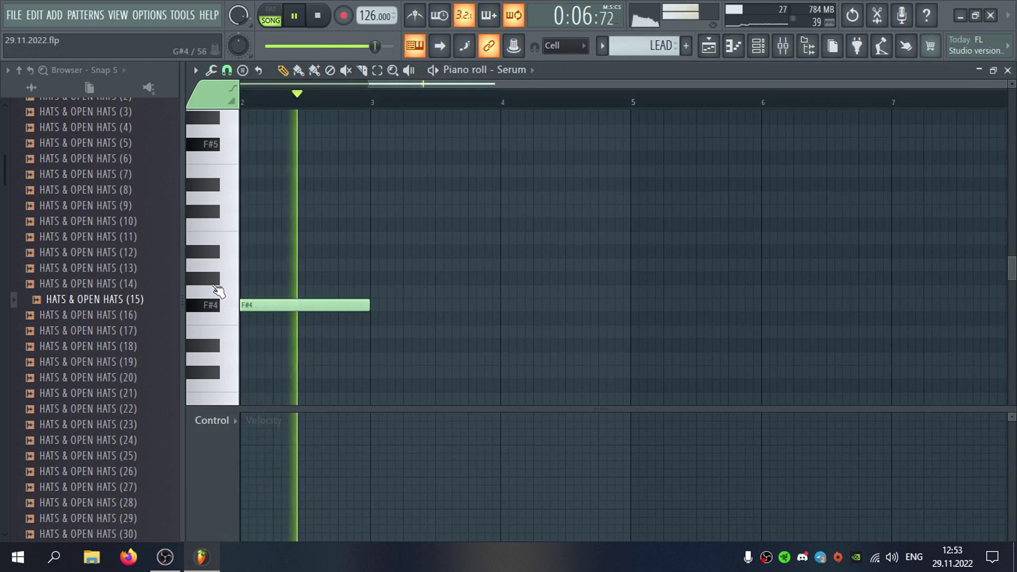
{"action": "left_click", "coordinate": [210, 266]}
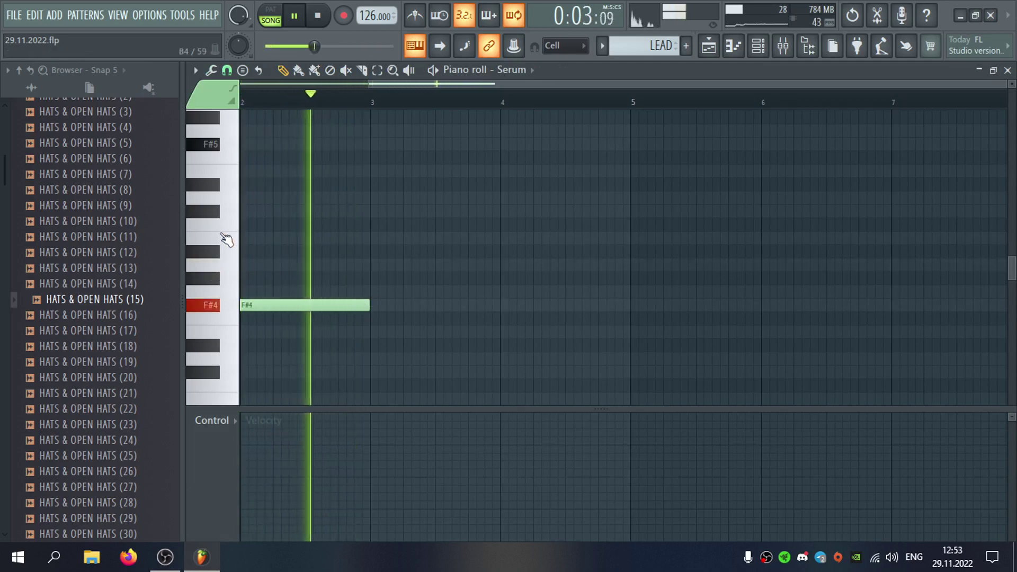
{"action": "left_click", "coordinate": [234, 198]}
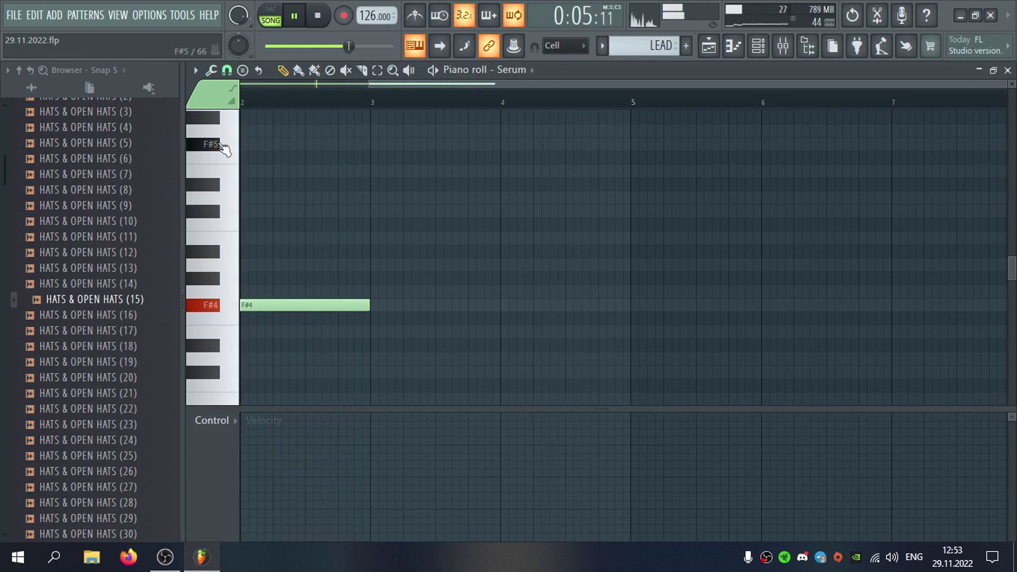
{"action": "left_click_drag", "start_coordinate": [366, 304], "coordinate": [234, 303]}
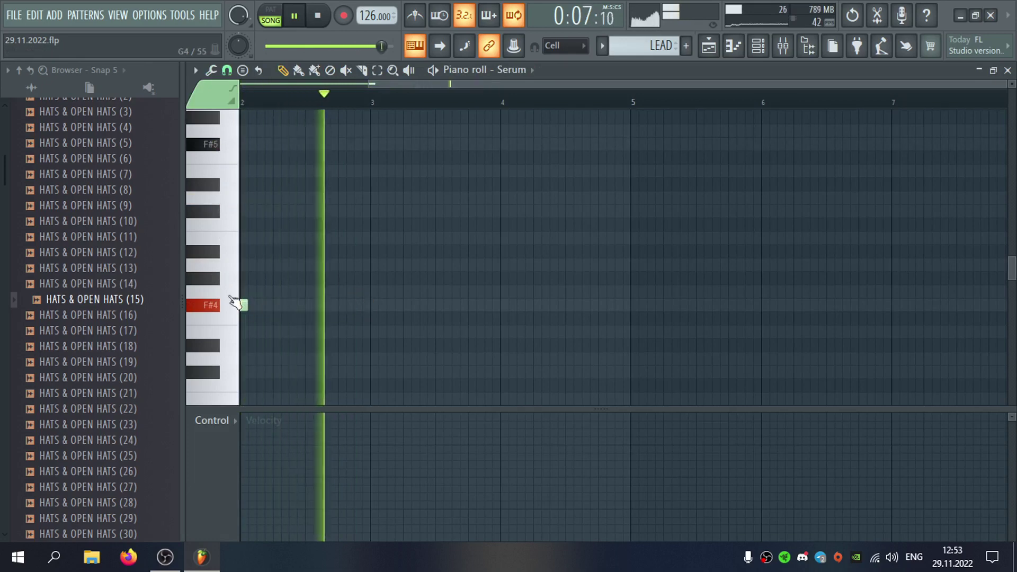
{"action": "scroll", "coordinate": [269, 199], "scroll_direction": "up", "scroll_amount": 3}
{"action": "left_click", "coordinate": [276, 169]}
{"action": "left_click_drag", "start_coordinate": [358, 85], "coordinate": [23, 115]}
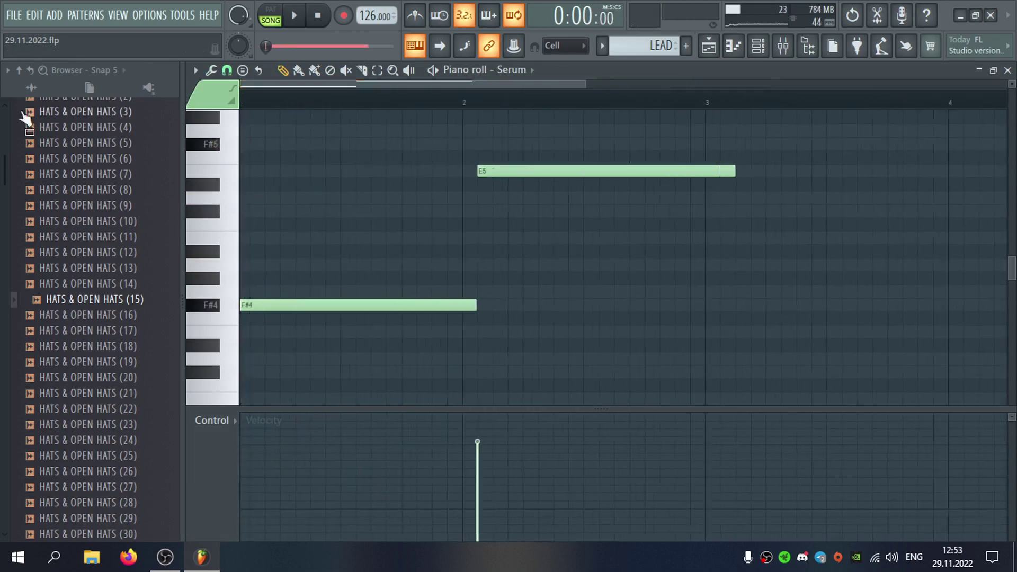
{"action": "right_click", "coordinate": [510, 172]}
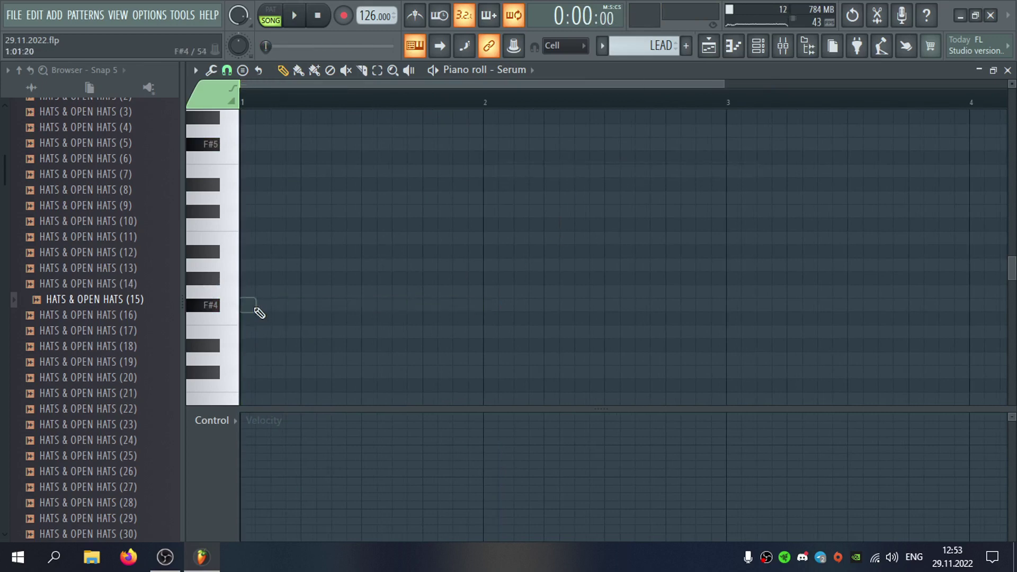
Draw one-step F#4, C#5 and E5 notes at steps 3, 6 and 9 of bar 1 in the Serum piano roll.
{"action": "left_click", "coordinate": [273, 306]}
{"action": "key", "text": "space"}
{"action": "left_click", "coordinate": [325, 251]}
{"action": "right_click", "coordinate": [326, 250]}
{"action": "key", "text": "space"}
{"action": "key", "text": "space"}
{"action": "left_click", "coordinate": [324, 212]}
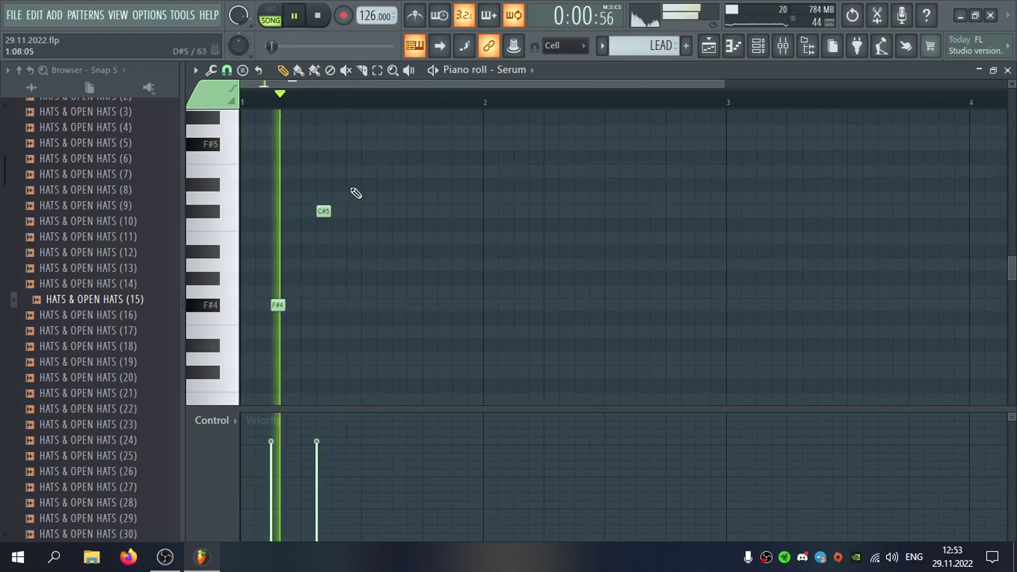
{"action": "left_click", "coordinate": [369, 169]}
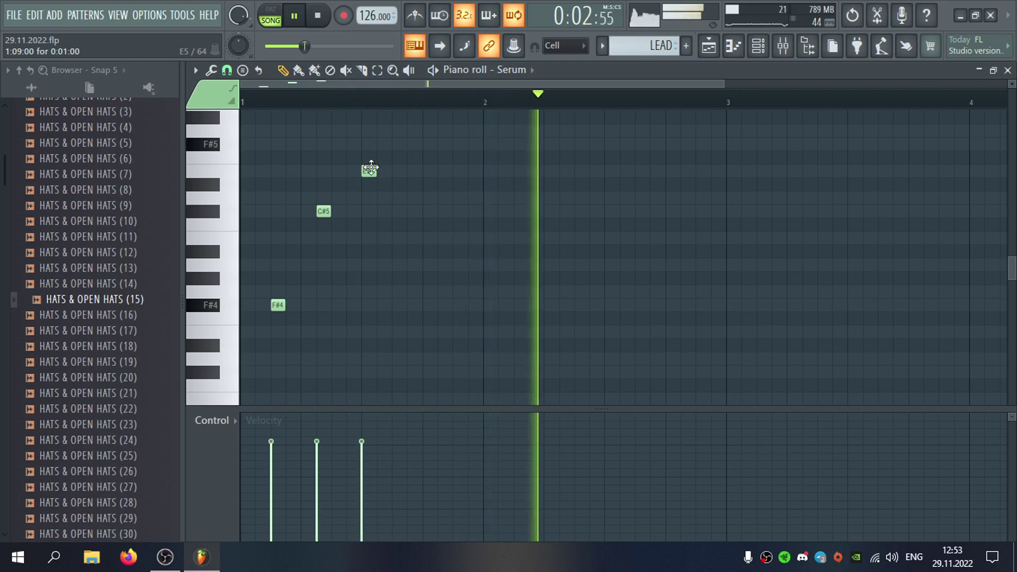
Copy the three lead notes to the same steps of bar 3 and raise the copied last note to F#5.
{"action": "key", "text": "space"}
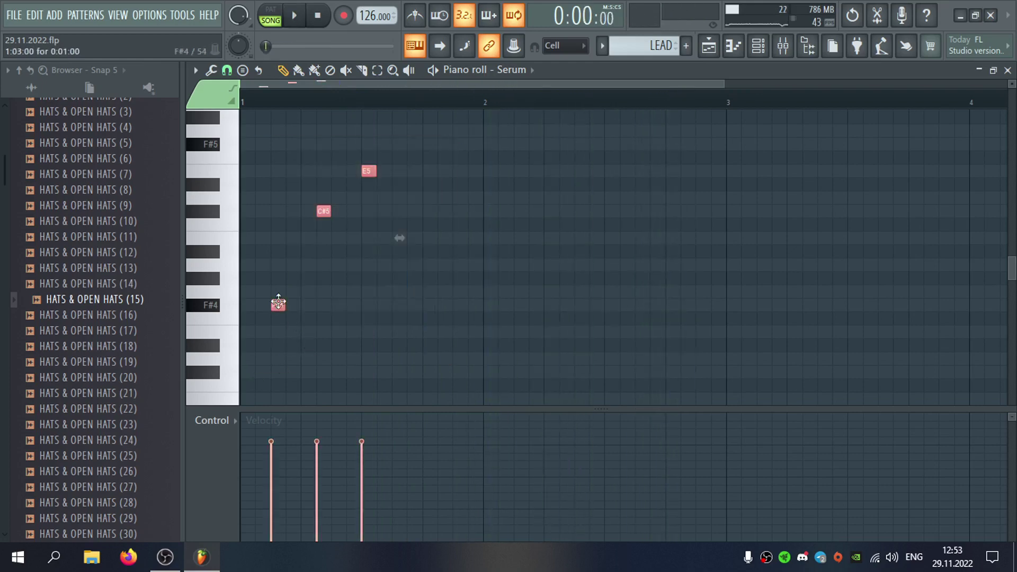
{"action": "left_click_drag", "start_coordinate": [278, 303], "coordinate": [748, 304]}
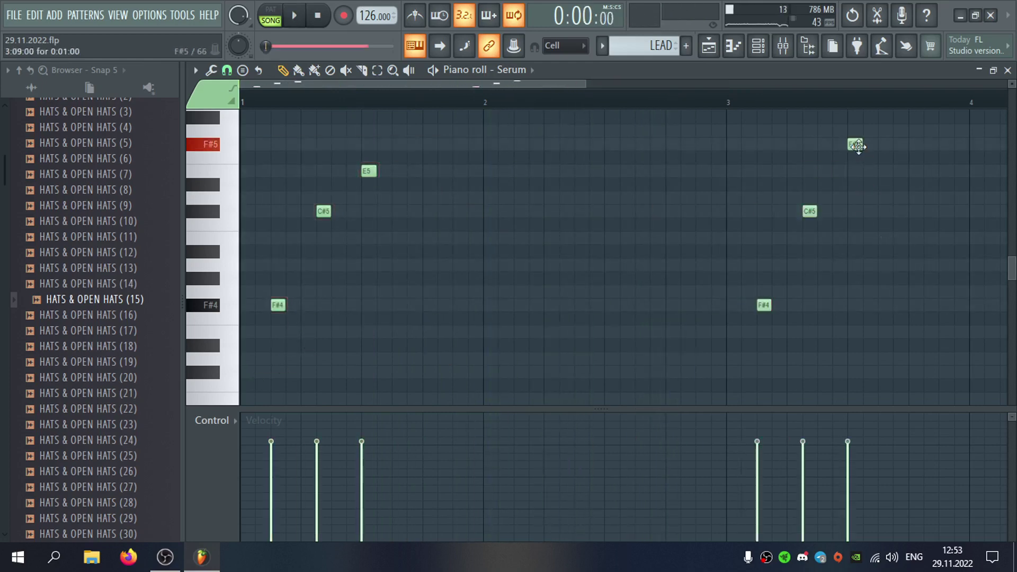
{"action": "key", "text": "space"}
Extend the LEAD clip on Track 7 of the playlist to the end of bar 4.
{"action": "key", "text": "F5"}
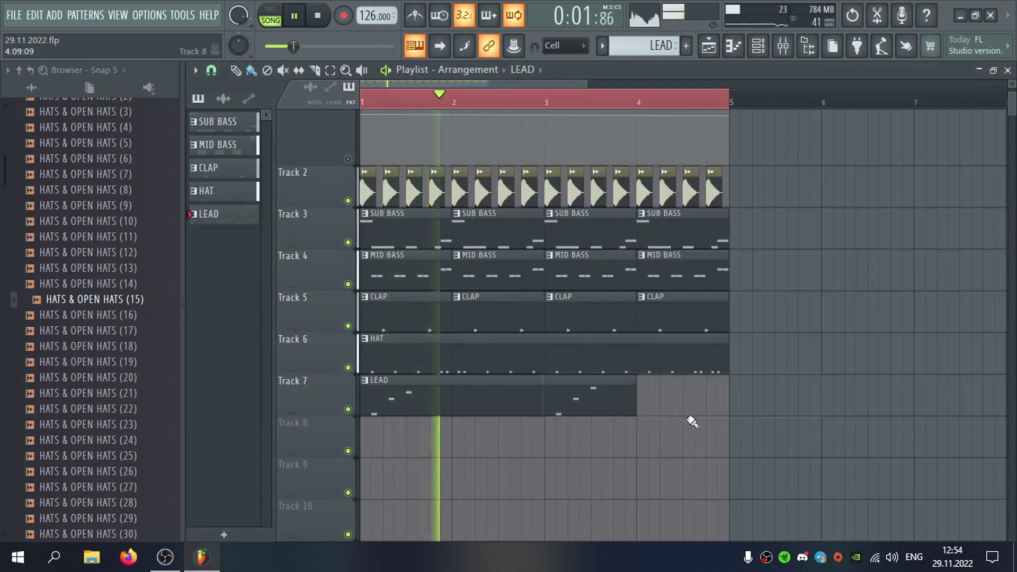
{"action": "scroll", "coordinate": [692, 422], "scroll_direction": "down", "scroll_amount": 2}
{"action": "left_click_drag", "start_coordinate": [570, 393], "coordinate": [646, 383]}
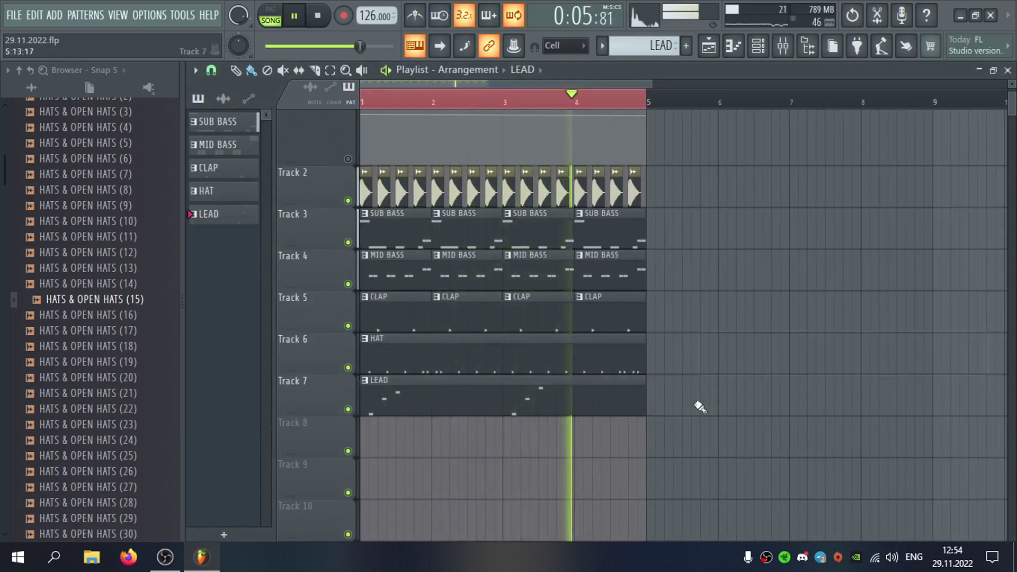
Browse the MEGA DRUM KIT one-shots folder, closing HAT & OPEN HAT and looking through the KICK samples.
{"action": "scroll", "coordinate": [530, 379], "scroll_direction": "down", "scroll_amount": 3}
{"action": "scroll", "coordinate": [110, 323], "scroll_direction": "up", "scroll_amount": 6}
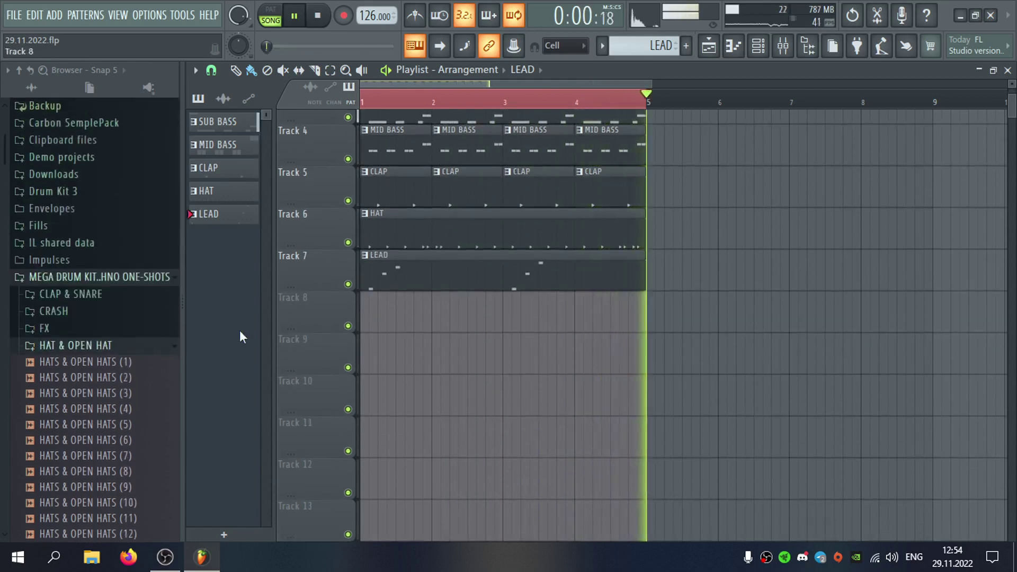
{"action": "scroll", "coordinate": [113, 431], "scroll_direction": "up", "scroll_amount": 2}
{"action": "left_click", "coordinate": [113, 438]}
{"action": "left_click", "coordinate": [113, 454]}
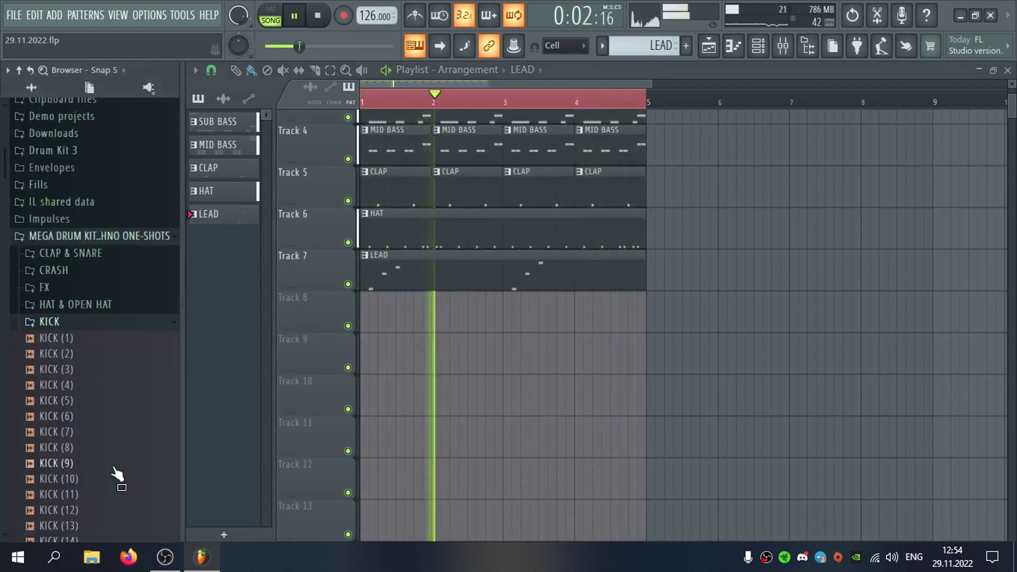
{"action": "scroll", "coordinate": [102, 387], "scroll_direction": "down", "scroll_amount": 3}
{"action": "scroll", "coordinate": [86, 290], "scroll_direction": "up", "scroll_amount": 2}
{"action": "left_click", "coordinate": [80, 271]}
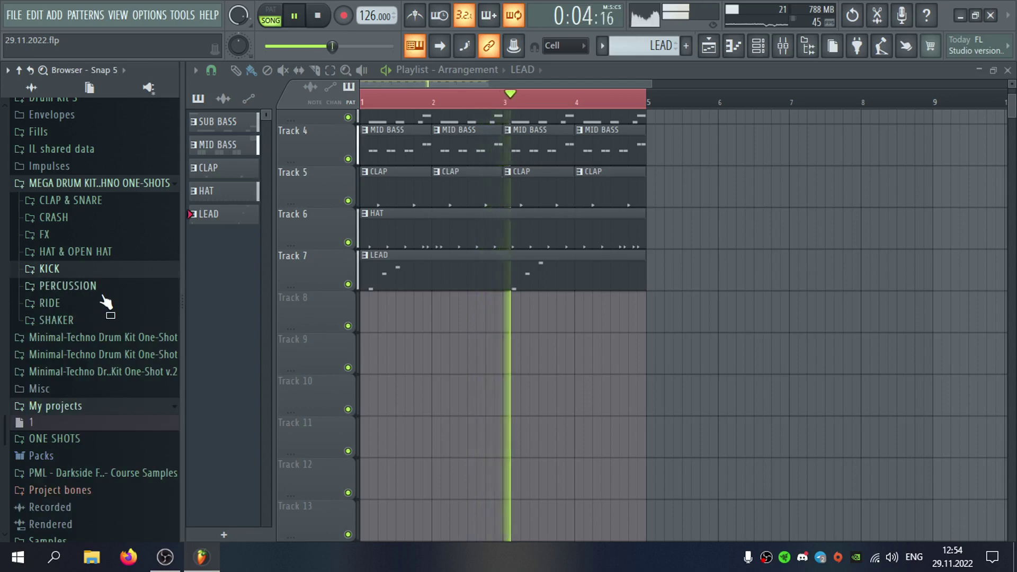
Audition one-shots in the PERCUSSION folder, including PERCUSSION (14) and PERCUSSION (29) to (32).
{"action": "left_click", "coordinate": [102, 289]}
{"action": "left_click", "coordinate": [141, 398]}
{"action": "left_click", "coordinate": [143, 414]}
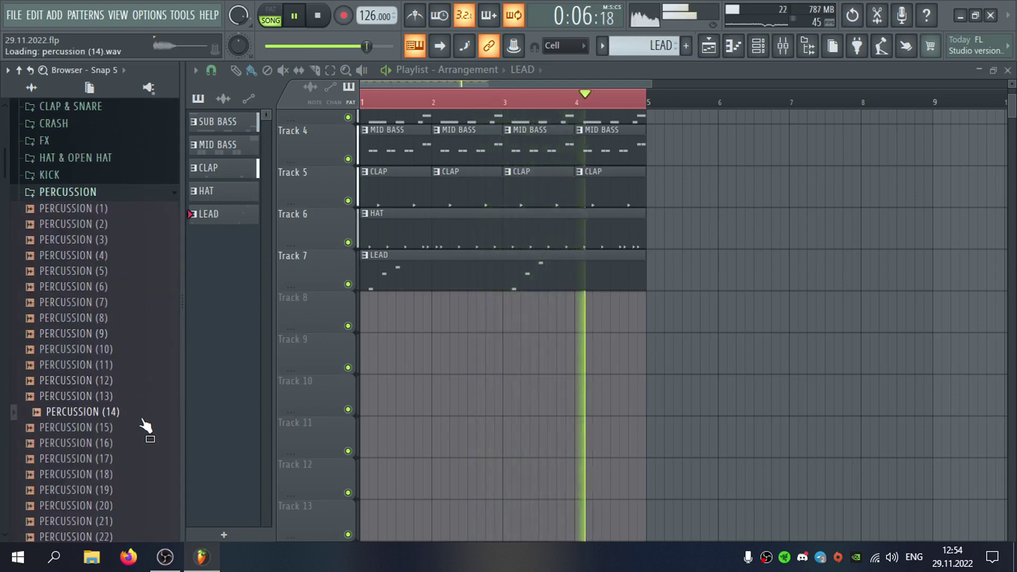
{"action": "left_click", "coordinate": [142, 427]}
{"action": "scroll", "coordinate": [150, 456], "scroll_direction": "down", "scroll_amount": 6}
{"action": "left_click", "coordinate": [157, 370]}
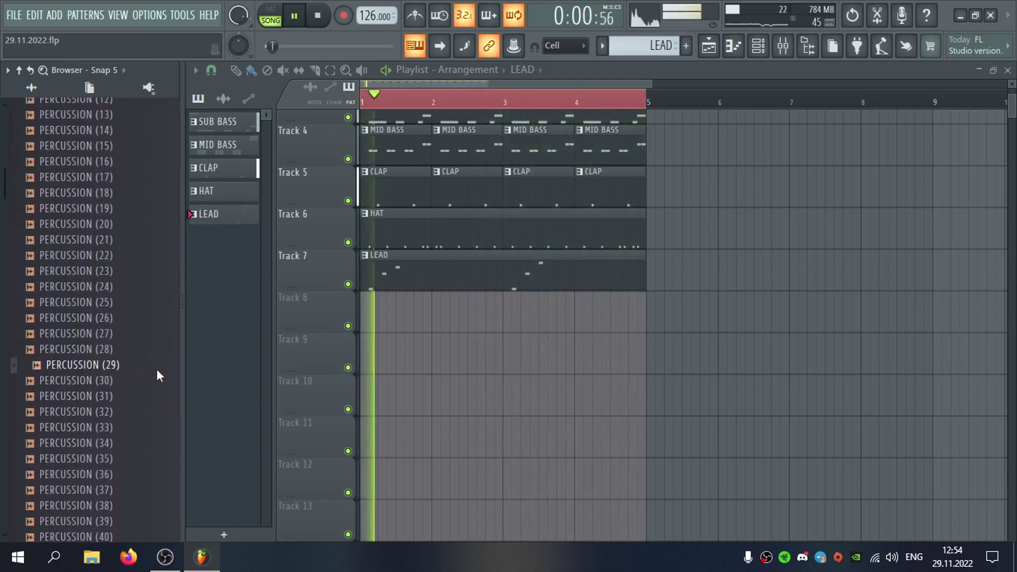
{"action": "left_click_drag", "start_coordinate": [141, 380], "coordinate": [148, 392]}
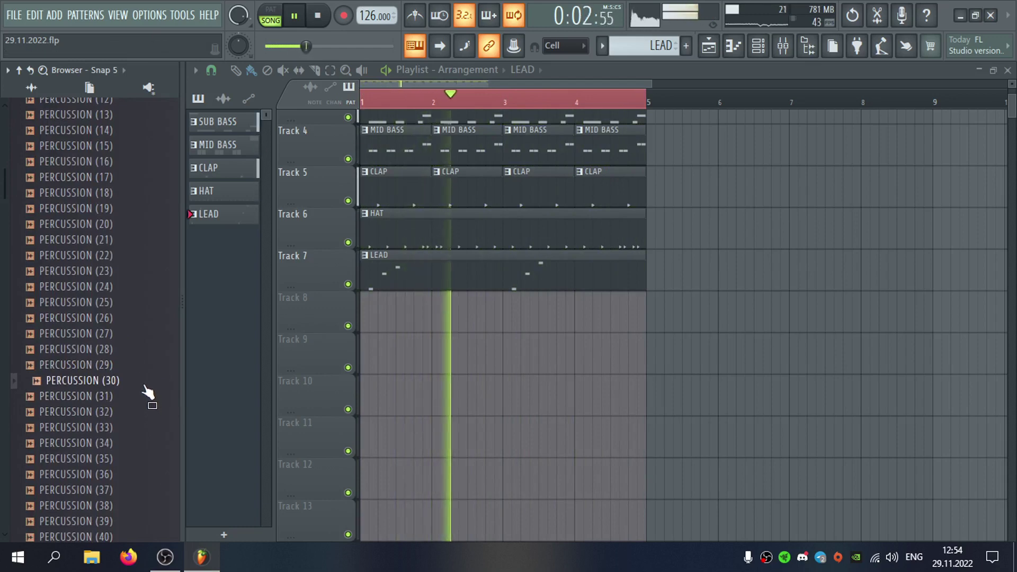
{"action": "left_click", "coordinate": [144, 399]}
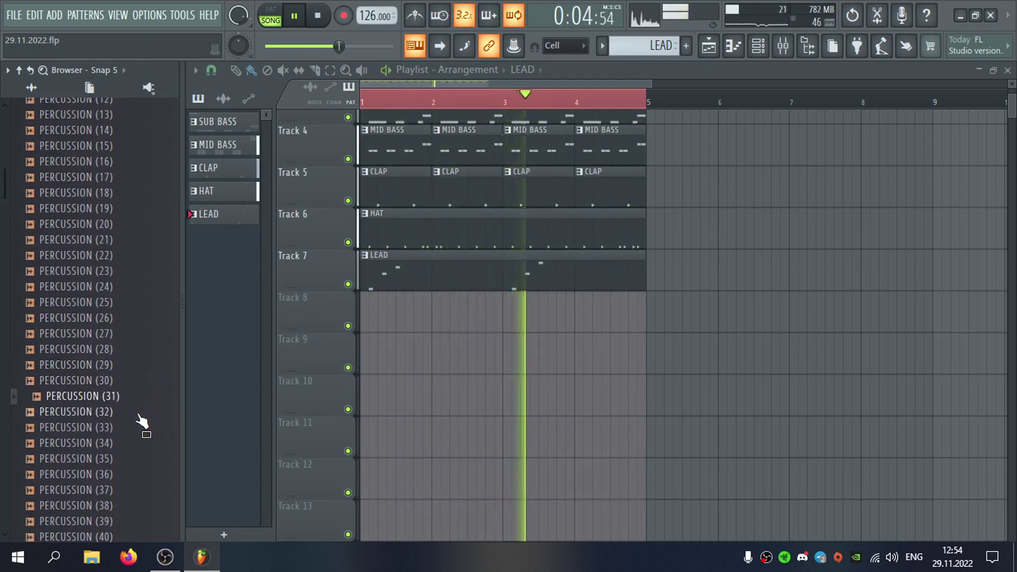
{"action": "left_click", "coordinate": [138, 416]}
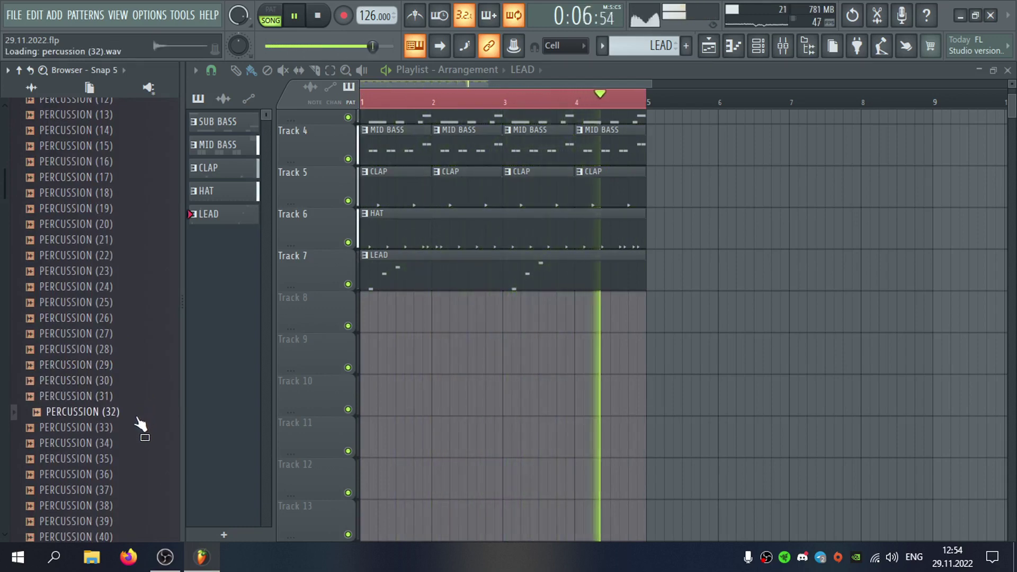
{"action": "left_click", "coordinate": [581, 174]}
{"action": "left_click", "coordinate": [819, 180]}
{"action": "right_click", "coordinate": [819, 180]}
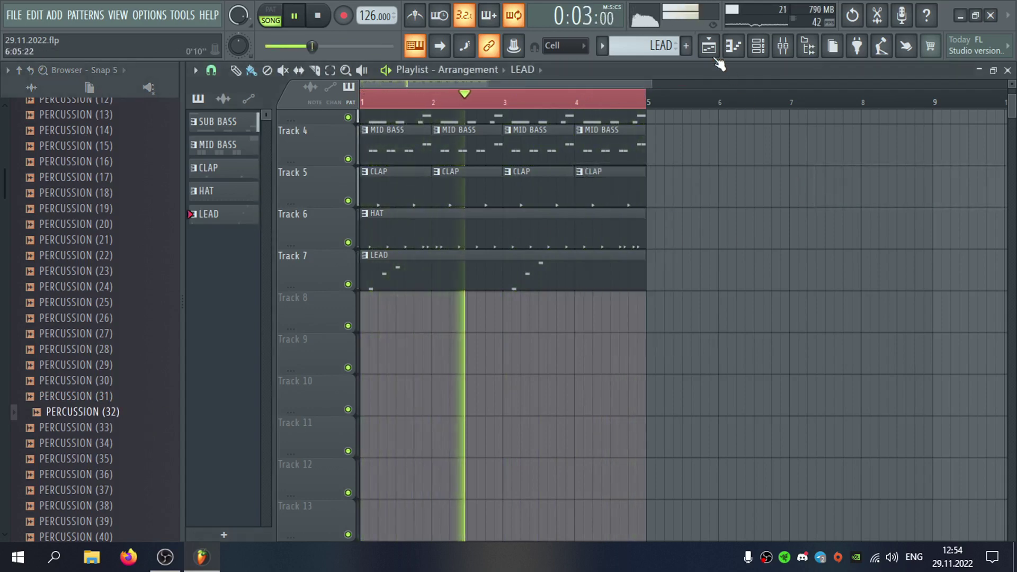
Create a new pattern named PERC.
{"action": "left_click", "coordinate": [686, 45]}
{"action": "type", "text": "PERC"}
{"action": "key", "text": "Return"}
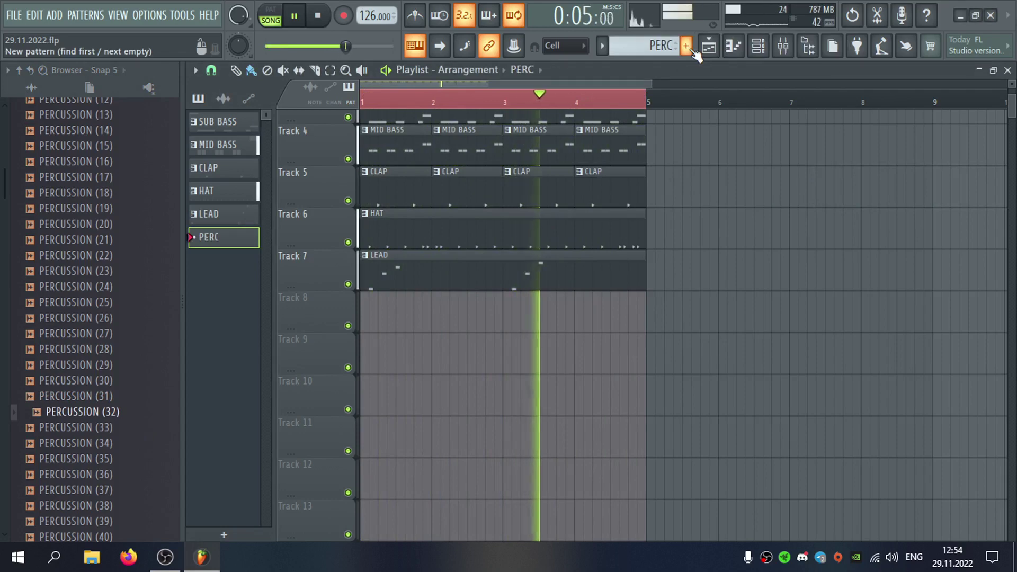
Insert a playlist track above the HAT track and place a PERC clip on it in bar 4.
{"action": "right_click", "coordinate": [311, 217]}
{"action": "left_click", "coordinate": [376, 466]}
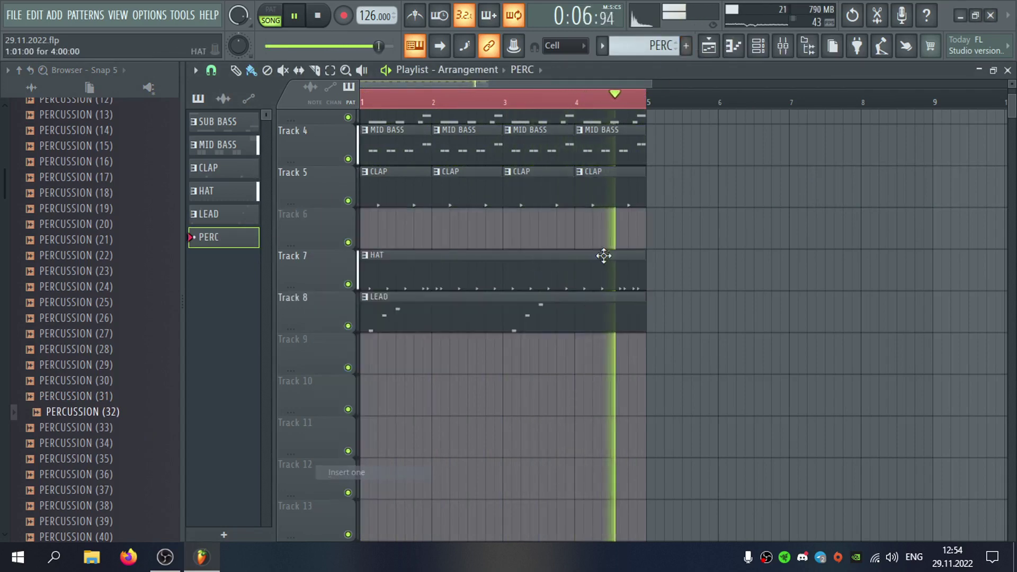
{"action": "left_click_drag", "start_coordinate": [593, 225], "coordinate": [585, 223]}
Add PERCUSSION (32) as a new channel and program hits on steps 12 and 14 of the PERC pattern.
{"action": "key", "text": "F6"}
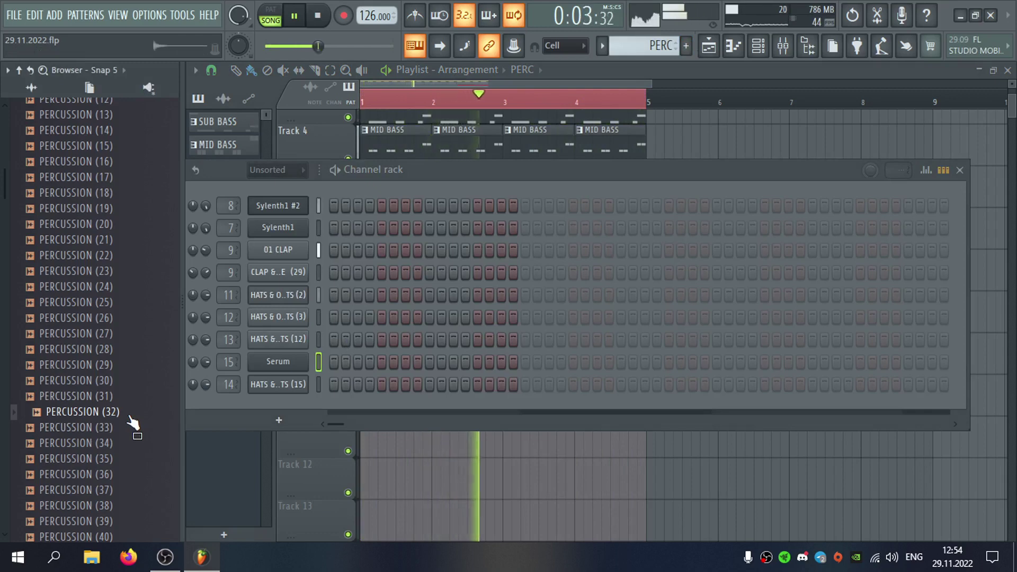
{"action": "left_click_drag", "start_coordinate": [129, 417], "coordinate": [278, 398]}
{"action": "left_click", "coordinate": [493, 407]}
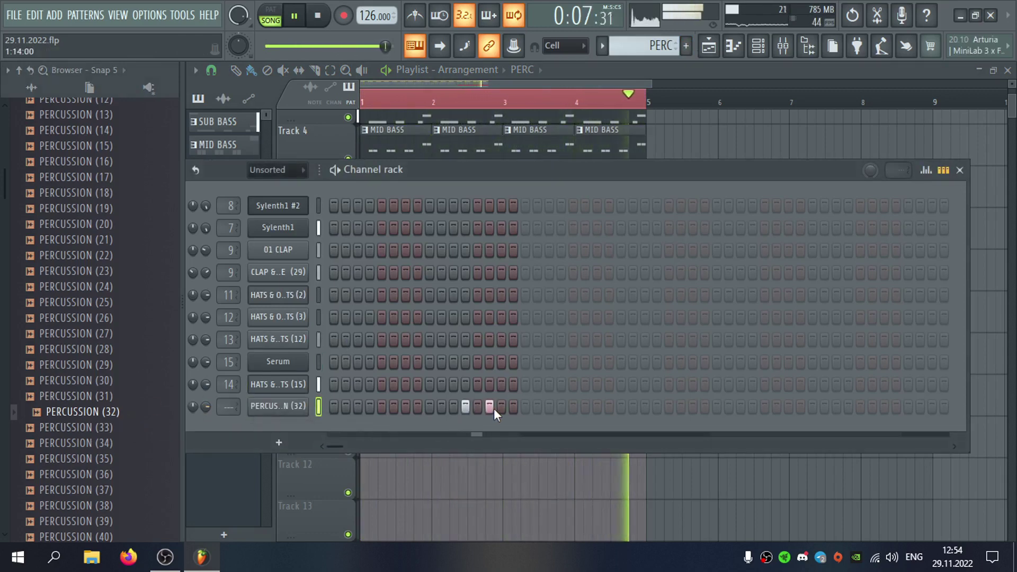
Route PERCUSSION (32) to mixer track 16 named PERC, lowering its volume and sending it to REVERB LONG.
{"action": "left_click", "coordinate": [278, 405]}
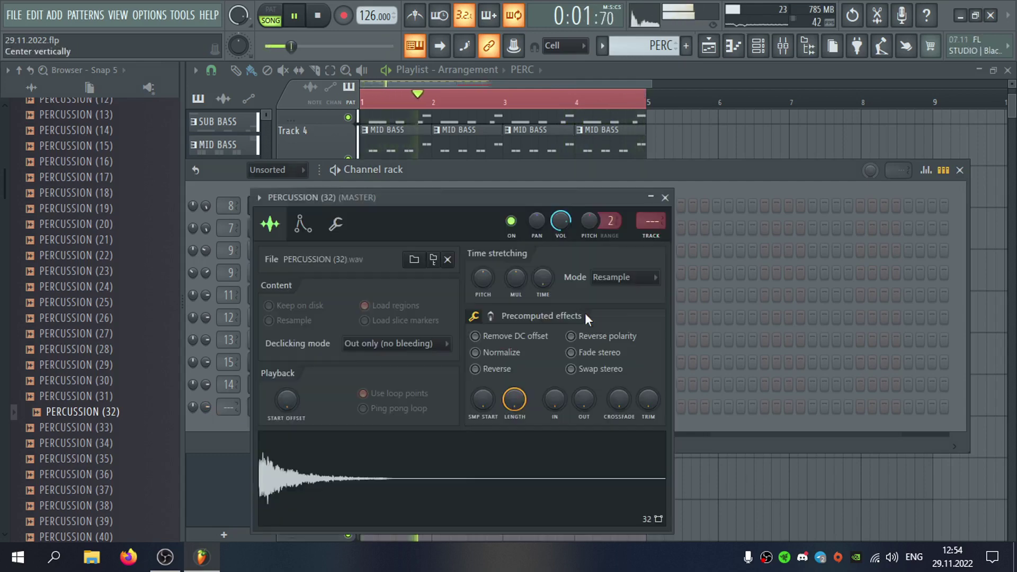
{"action": "left_click", "coordinate": [652, 240]}
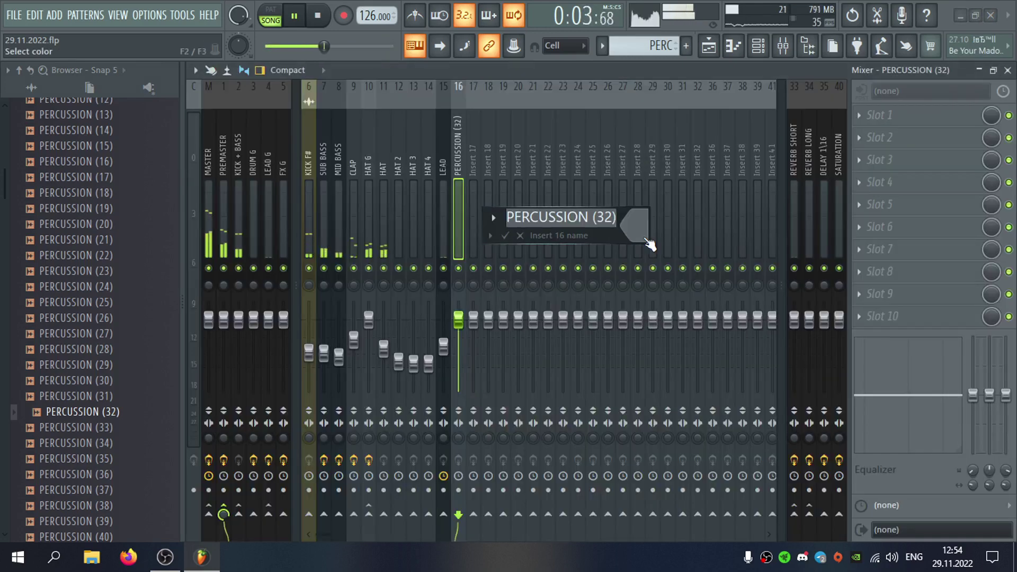
{"action": "type", "text": "PERC"}
{"action": "key", "text": "Return"}
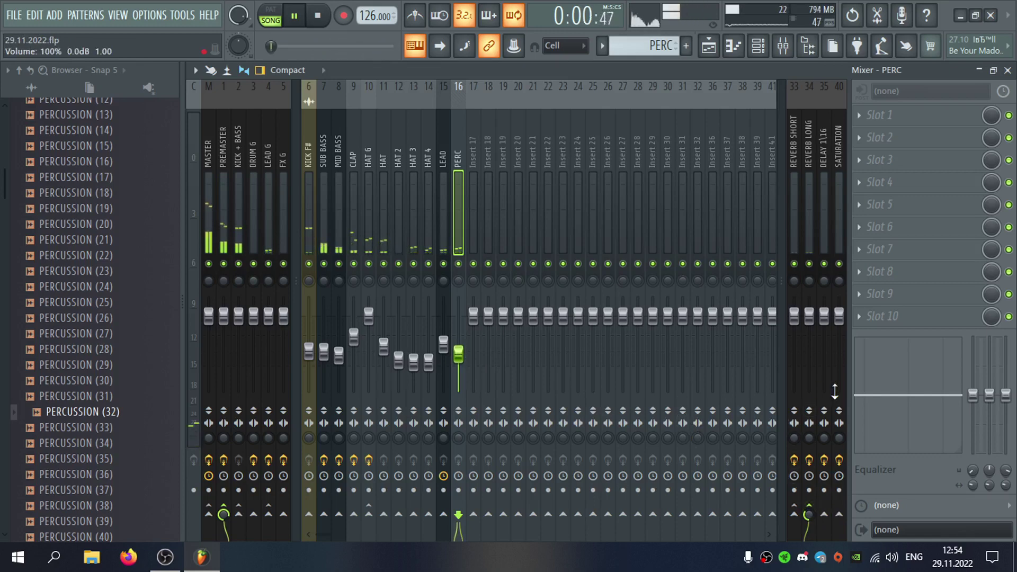
{"action": "left_click", "coordinate": [1008, 71]}
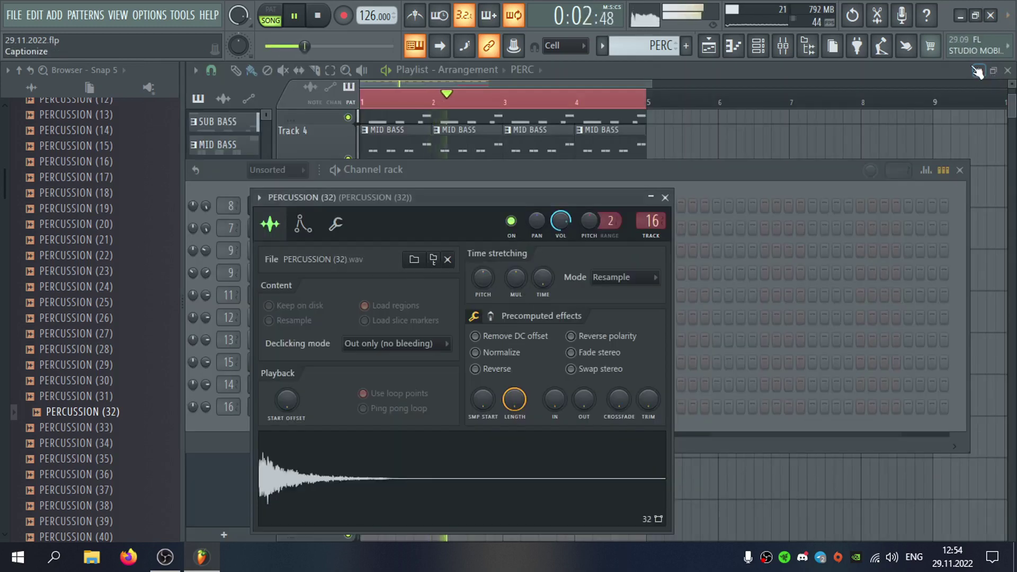
{"action": "left_click", "coordinate": [833, 78]}
Duplicate the bar 1–4 clips on Tracks 2 to 8 into bars 5–8.
{"action": "scroll", "coordinate": [726, 177], "scroll_direction": "up", "scroll_amount": 5}
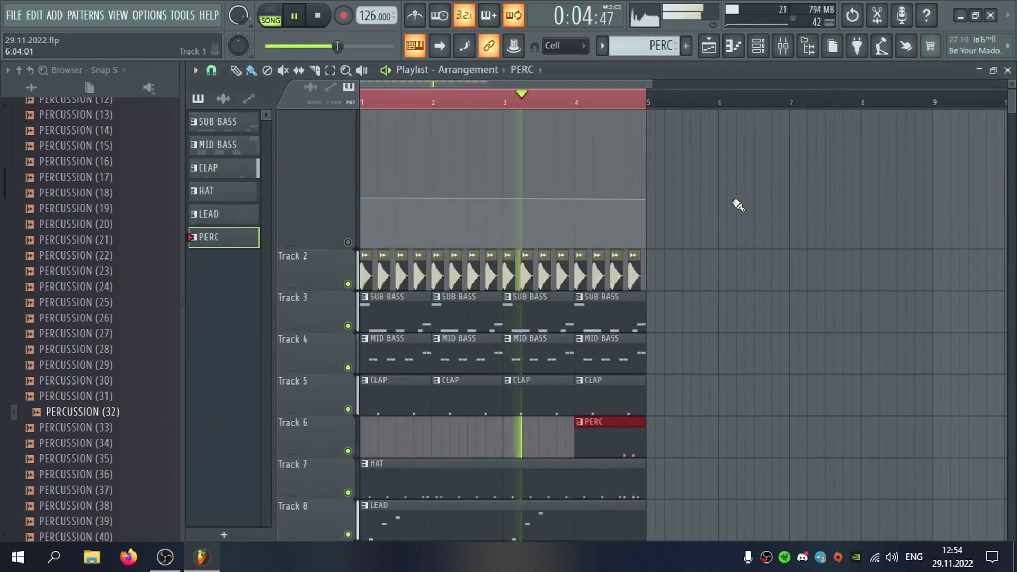
{"action": "scroll", "coordinate": [725, 215], "scroll_direction": "up", "scroll_amount": 1}
{"action": "scroll", "coordinate": [689, 216], "scroll_direction": "down", "scroll_amount": 2}
{"action": "scroll", "coordinate": [662, 210], "scroll_direction": "down", "scroll_amount": 4}
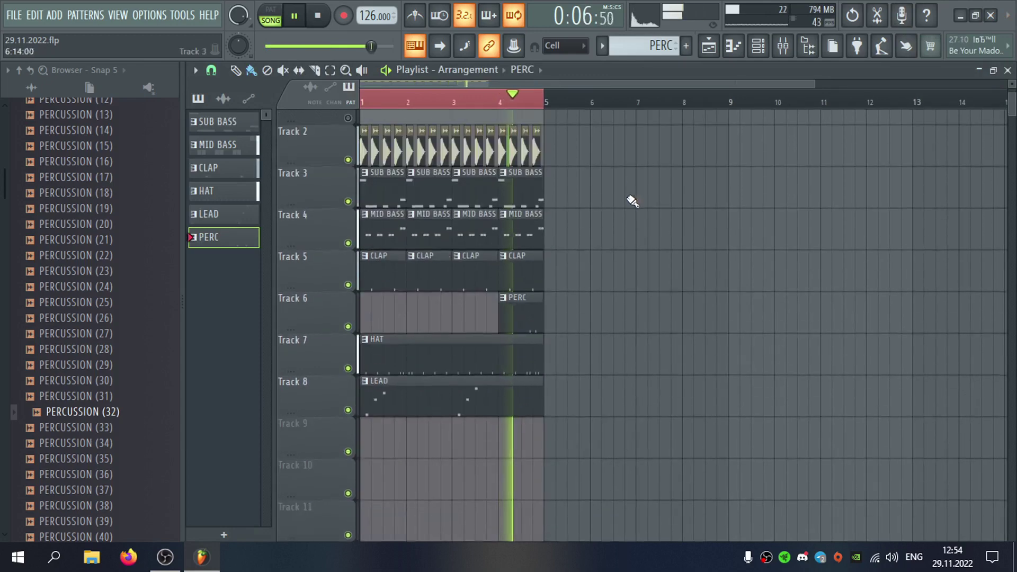
{"action": "left_click_drag", "start_coordinate": [646, 138], "coordinate": [259, 392]}
{"action": "left_click_drag", "start_coordinate": [369, 216], "coordinate": [553, 217], "text": "shift"}
Delete the copied PERC clip in bar 8 and set the playlist time selection to bars 1–8.
{"action": "left_click", "coordinate": [795, 194]}
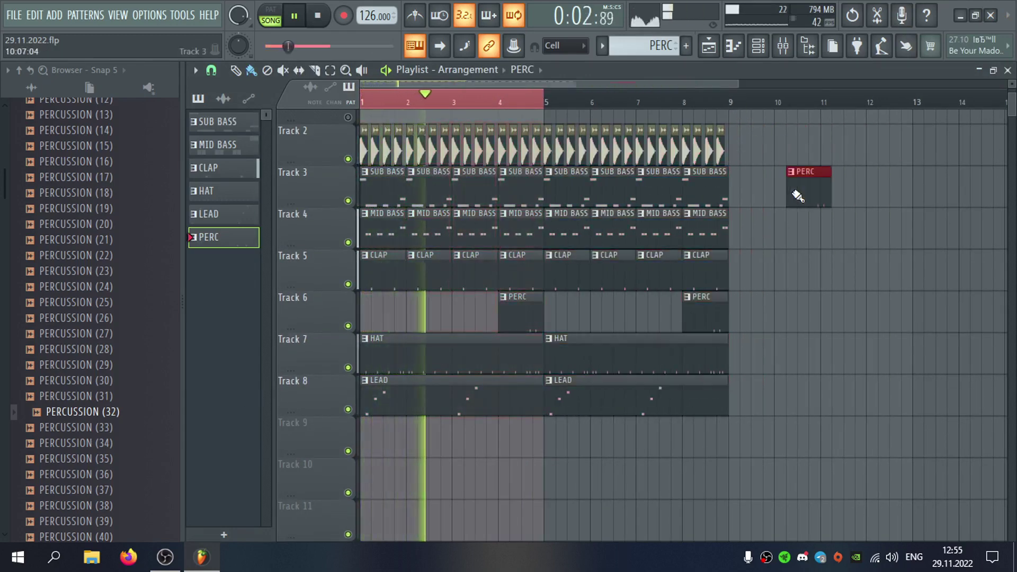
{"action": "right_click", "coordinate": [797, 195]}
{"action": "right_click", "coordinate": [702, 312]}
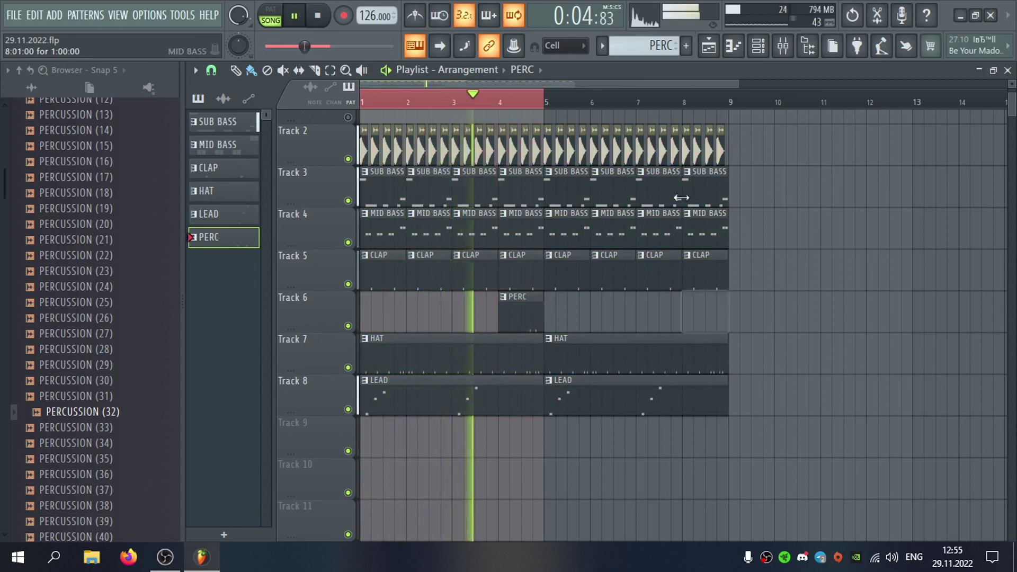
{"action": "left_click_drag", "start_coordinate": [729, 102], "coordinate": [1, 160], "text": "ctrl"}
Try lengthening the Pro-Q 3 automation clip with all clips selected, then delete it and trim the other clips back.
{"action": "scroll", "coordinate": [538, 275], "scroll_direction": "up", "scroll_amount": 4}
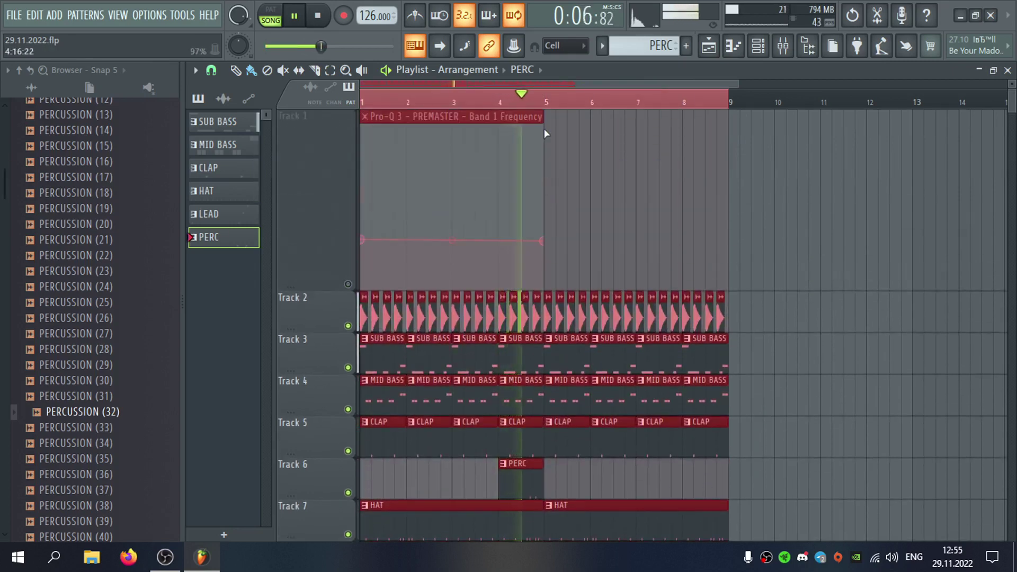
{"action": "left_click_drag", "start_coordinate": [543, 133], "coordinate": [841, 137]}
{"action": "right_click", "coordinate": [725, 156]}
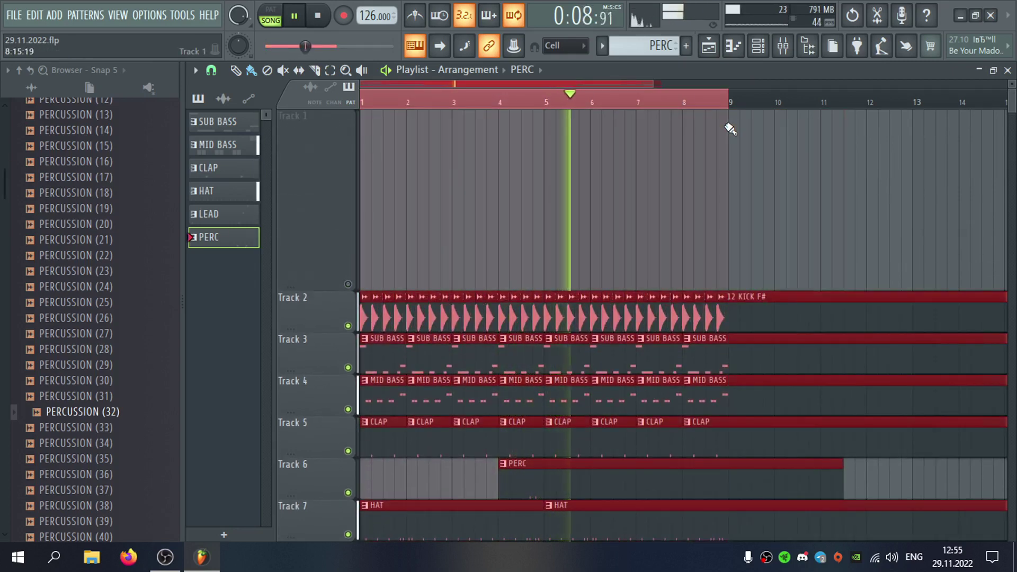
{"action": "scroll", "coordinate": [837, 254], "scroll_direction": "down", "scroll_amount": 2}
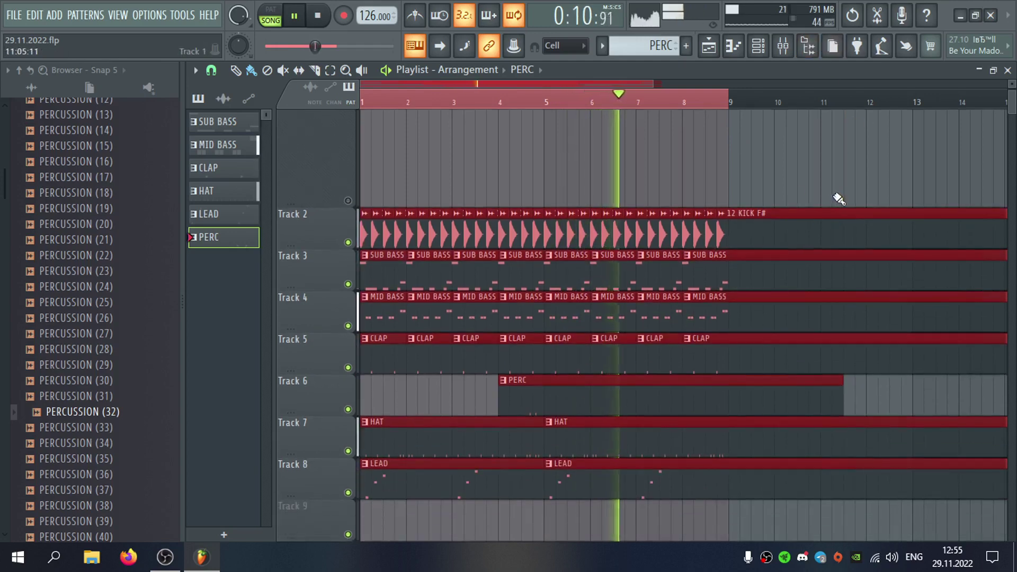
{"action": "left_click_drag", "start_coordinate": [843, 392], "coordinate": [545, 413]}
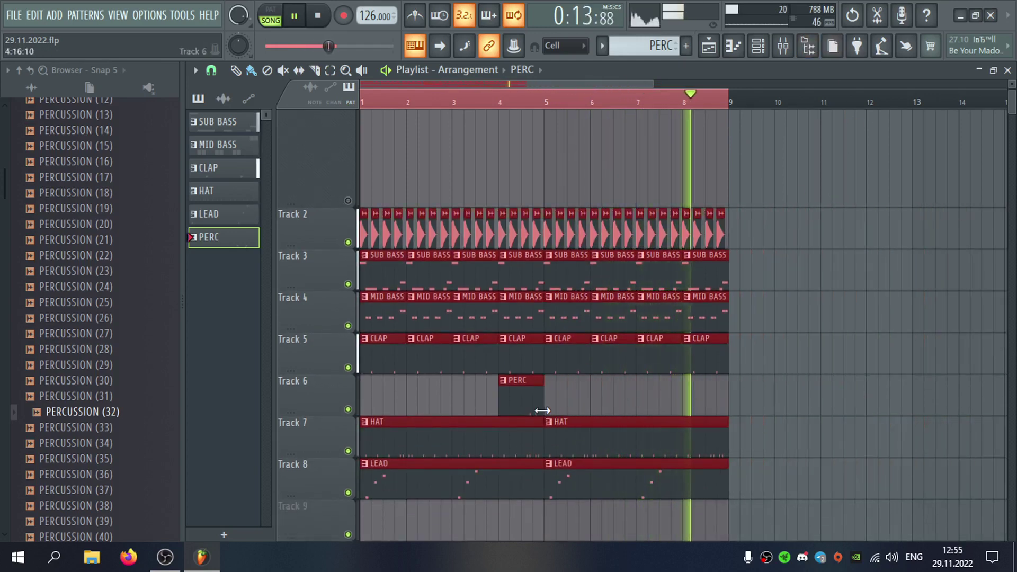
{"action": "left_click", "coordinate": [788, 313]}
Place the Pro-Q 3 PREMASTER Band 1 Frequency automation clip on Track 1 and stretch it and its end point through bar 8.
{"action": "scroll", "coordinate": [600, 153], "scroll_direction": "up", "scroll_amount": 2}
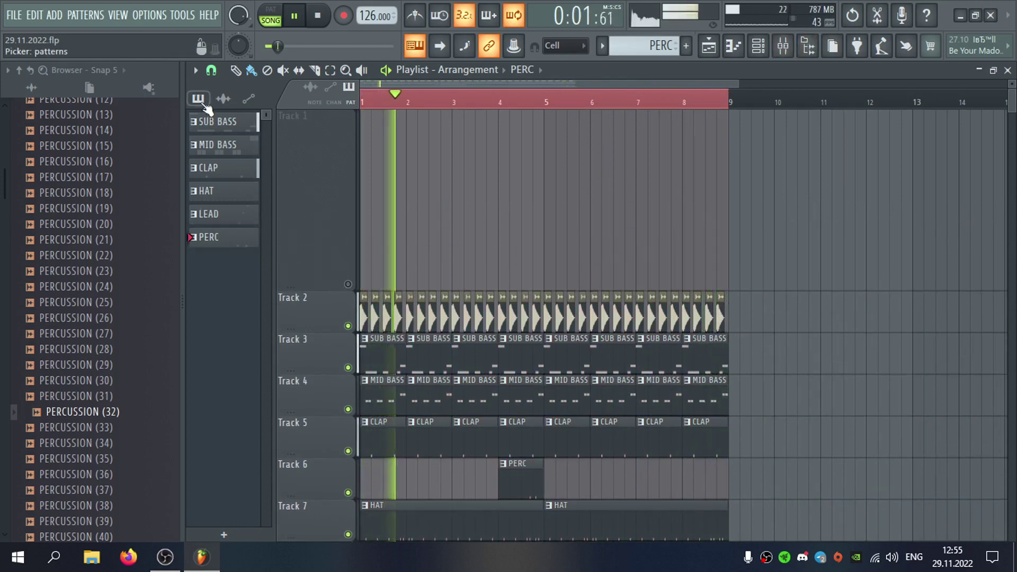
{"action": "left_click", "coordinate": [231, 104]}
{"action": "left_click", "coordinate": [248, 100]}
{"action": "left_click_drag", "start_coordinate": [236, 124], "coordinate": [369, 164]}
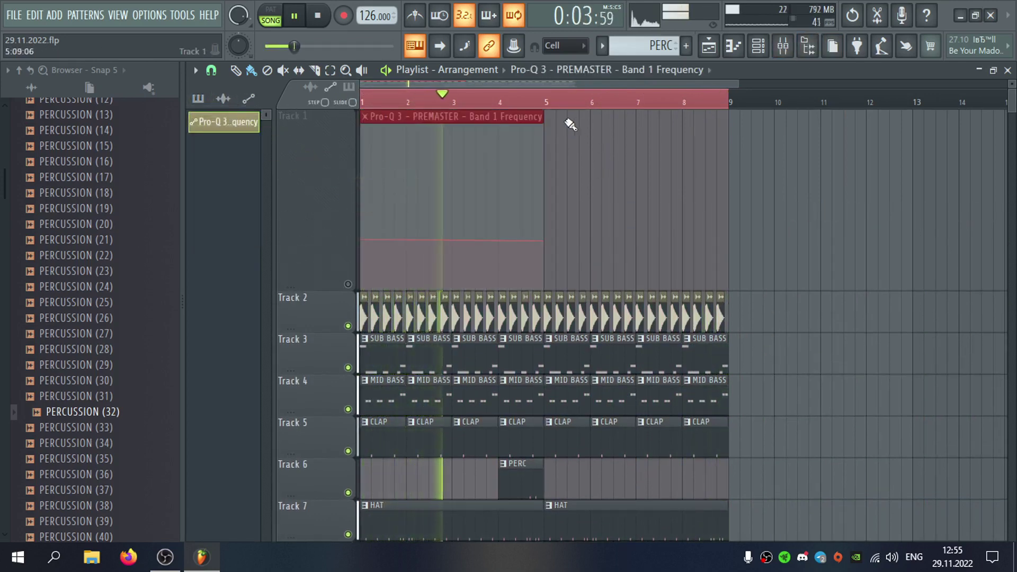
{"action": "left_click_drag", "start_coordinate": [542, 131], "coordinate": [711, 134]}
{"action": "left_click_drag", "start_coordinate": [544, 243], "coordinate": [722, 238]}
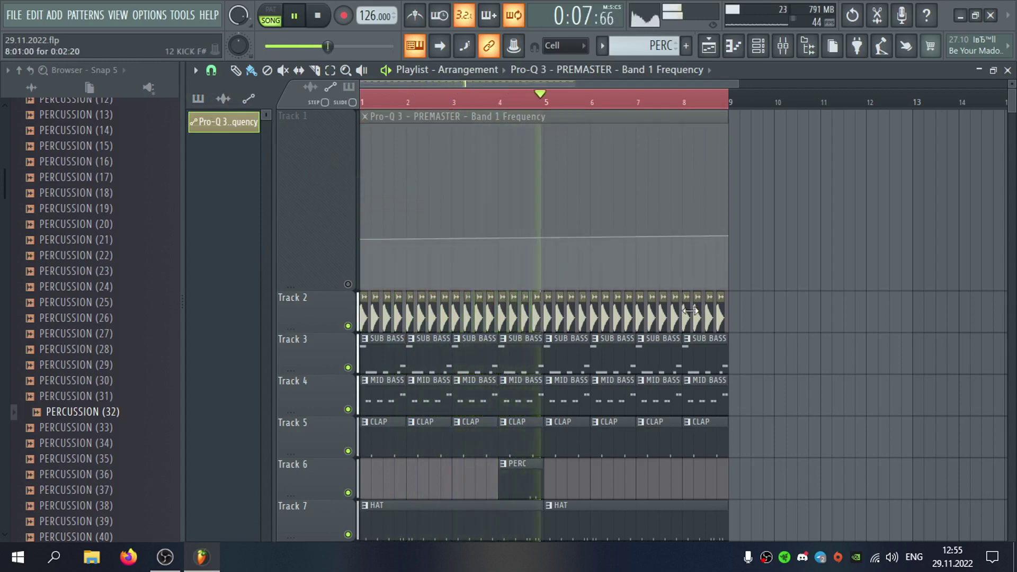
Adjust the delay mix in the effects of the LEAD channel's Serum and set the delay feedback to 54%.
{"action": "scroll", "coordinate": [690, 311], "scroll_direction": "down", "scroll_amount": 4}
{"action": "double_click", "coordinate": [681, 400]}
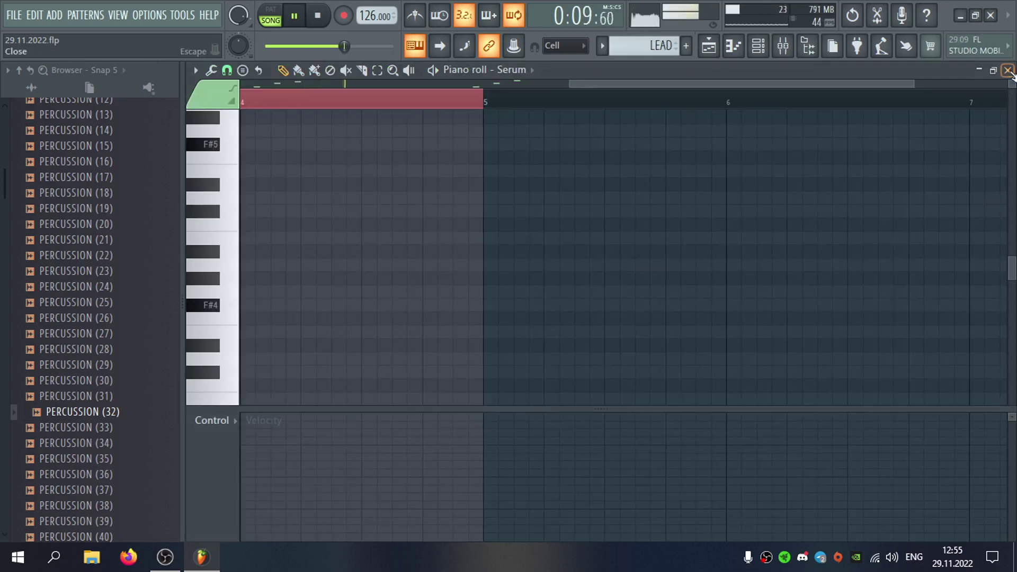
{"action": "left_click", "coordinate": [1008, 71]}
{"action": "left_click", "coordinate": [286, 366]}
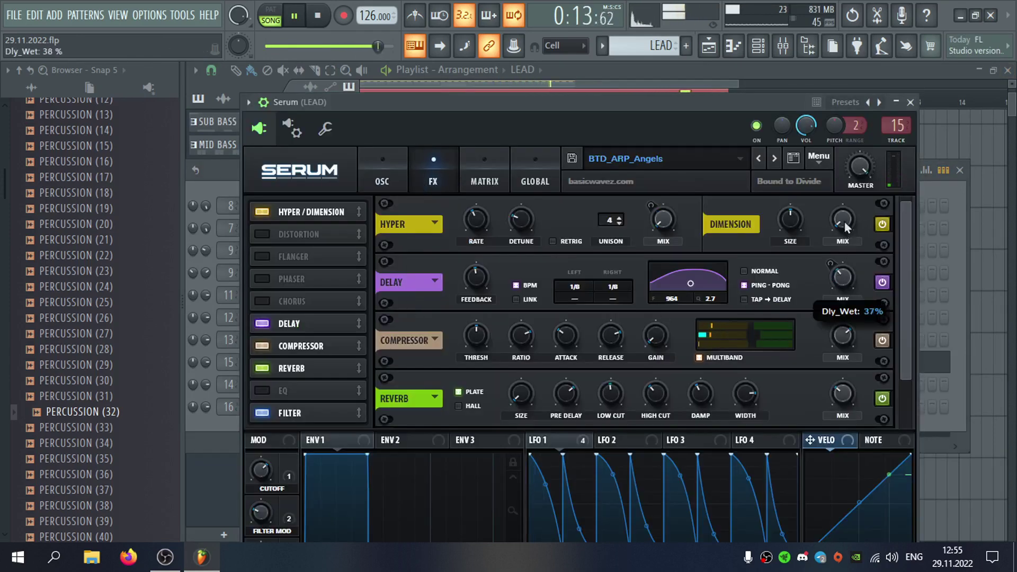
{"action": "left_click_drag", "start_coordinate": [846, 210], "coordinate": [850, 253]}
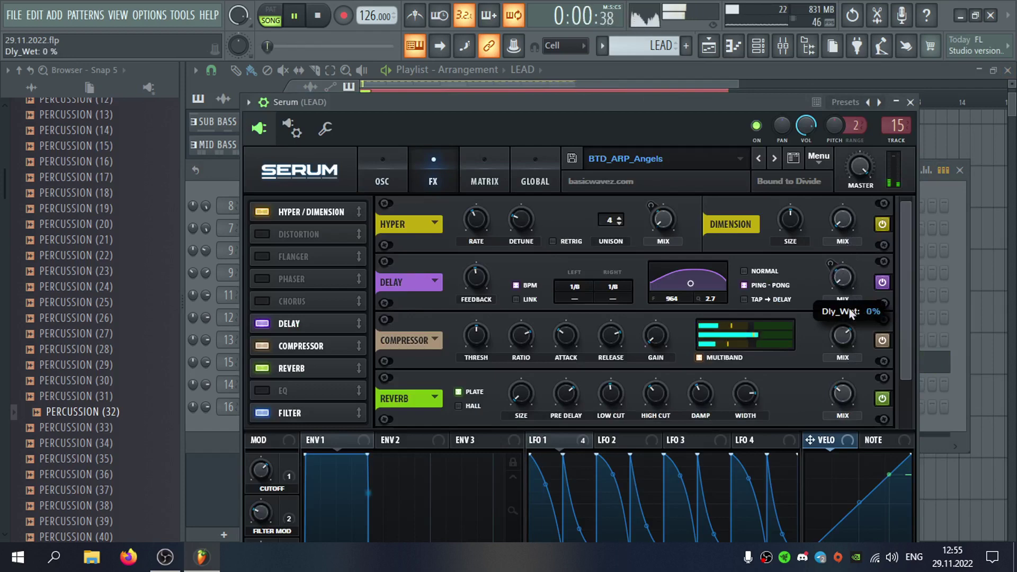
{"action": "left_click_drag", "start_coordinate": [849, 308], "coordinate": [838, 200]}
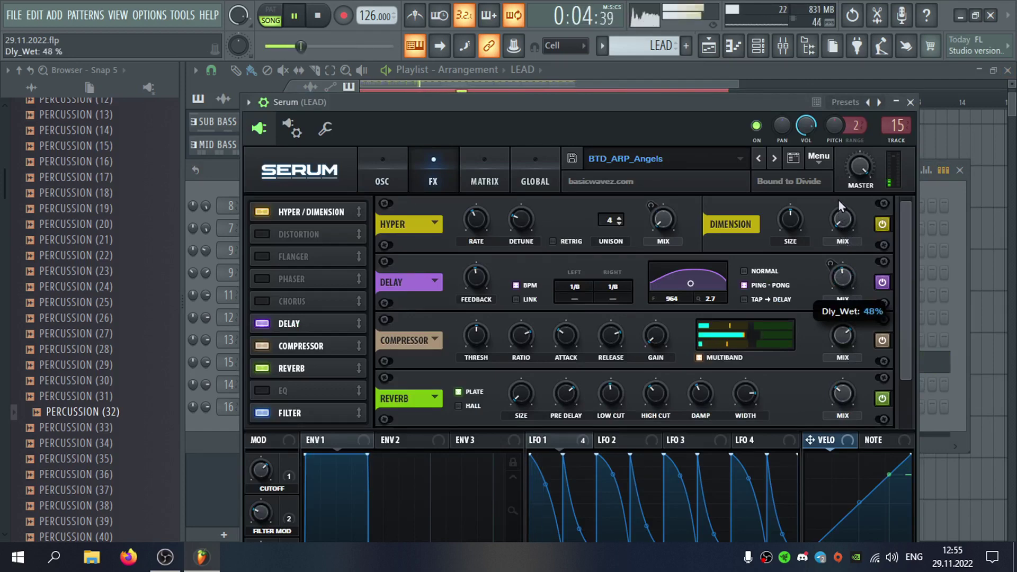
{"action": "left_click_drag", "start_coordinate": [838, 200], "coordinate": [818, 287]}
{"action": "left_click_drag", "start_coordinate": [478, 276], "coordinate": [469, 258]}
Raise the cutoff of Serum's MG Low 12 filter slightly and close the plugin.
{"action": "left_click", "coordinate": [388, 178]}
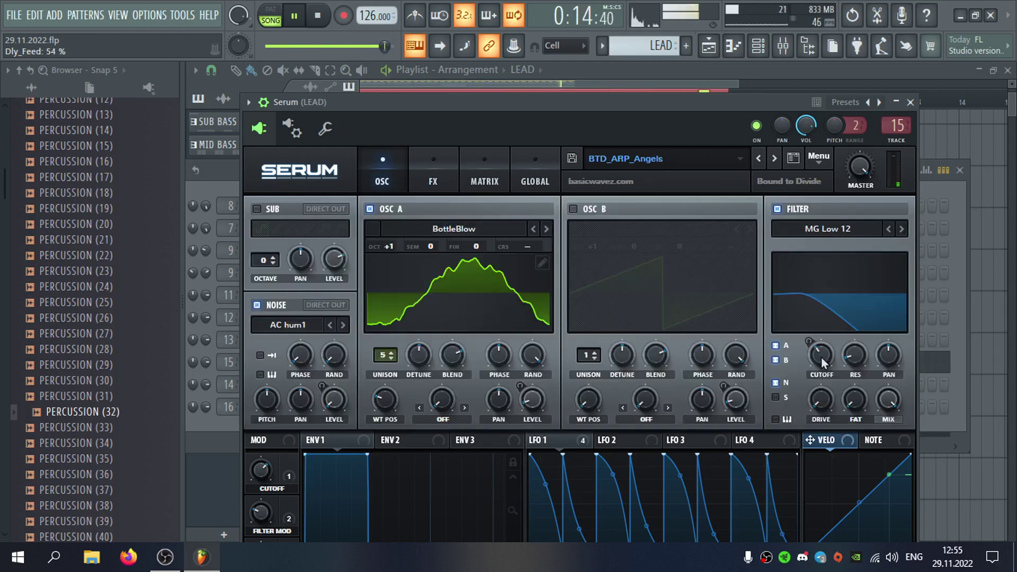
{"action": "left_click_drag", "start_coordinate": [821, 357], "coordinate": [800, 322]}
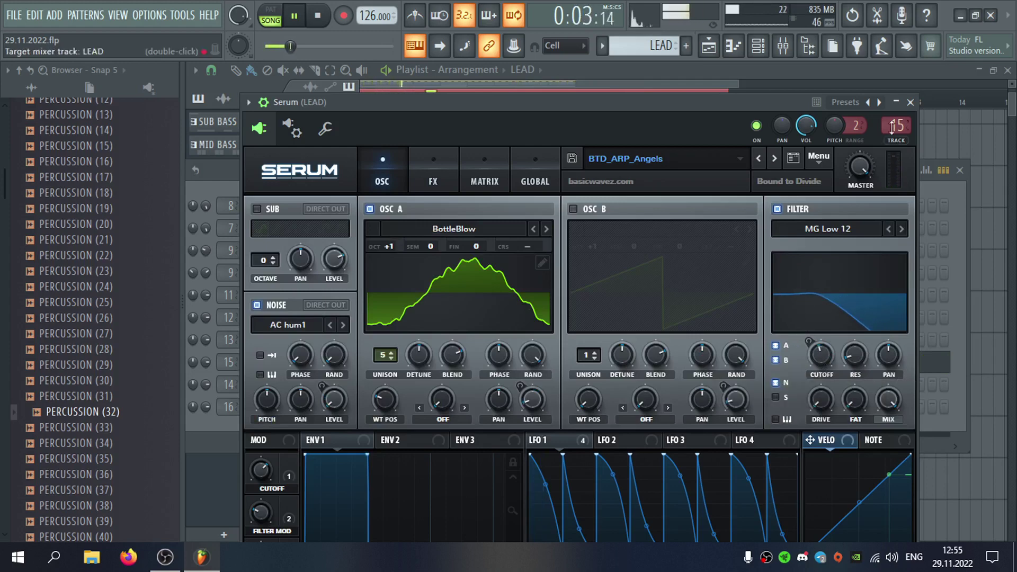
{"action": "left_click", "coordinate": [911, 103]}
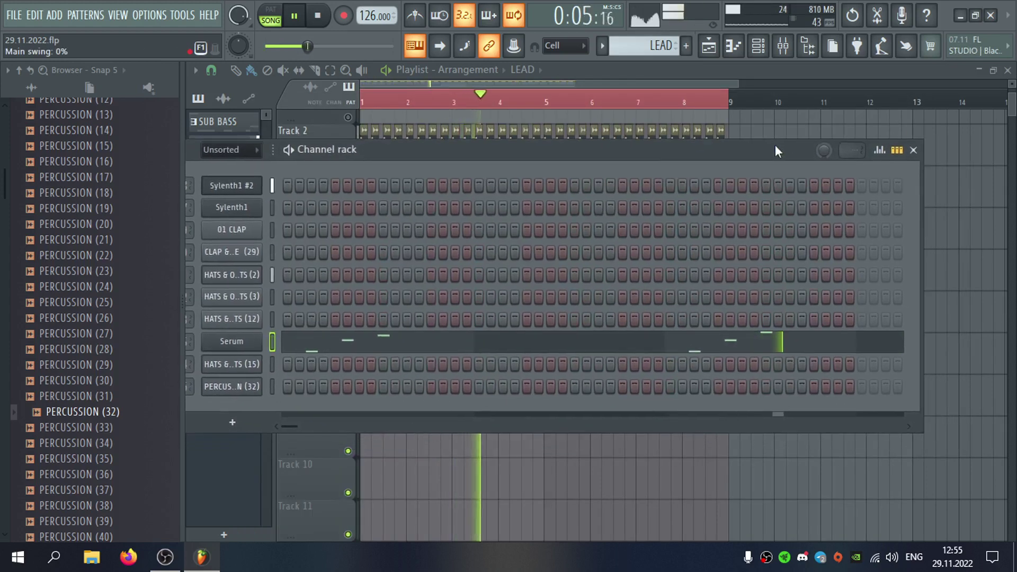
Unmute Track 1 and shape the Pro-Q 3 Band 1 Frequency automation to stay at minimum until bar 8, jumping to about 32% there.
{"action": "key", "text": "F6"}
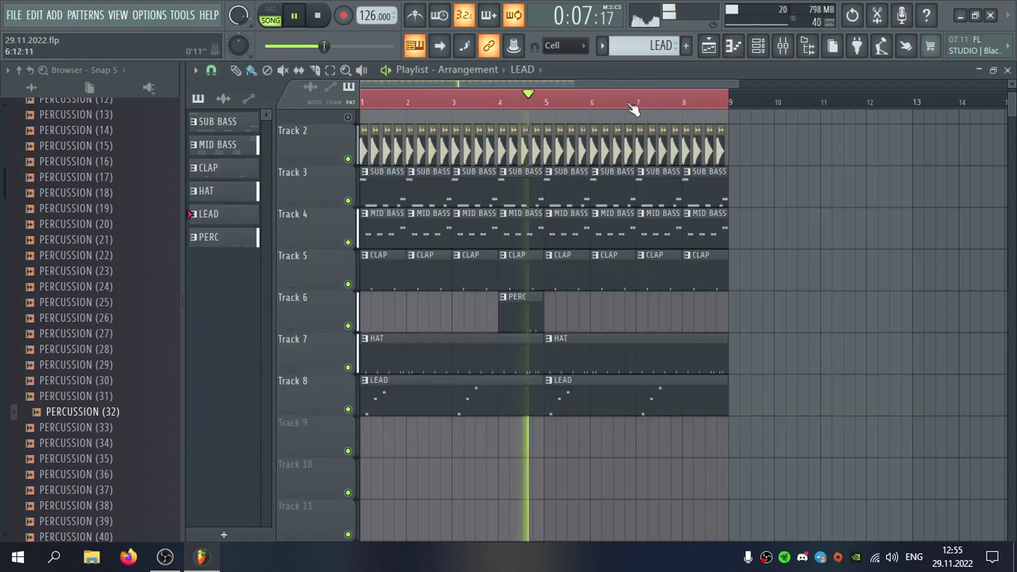
{"action": "scroll", "coordinate": [657, 273], "scroll_direction": "up", "scroll_amount": 3}
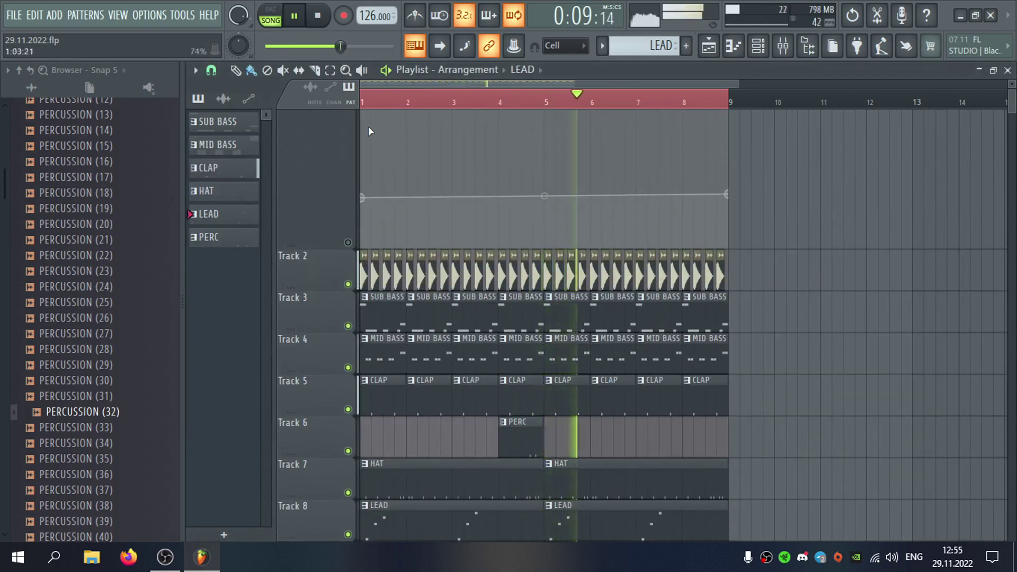
{"action": "left_click", "coordinate": [349, 243]}
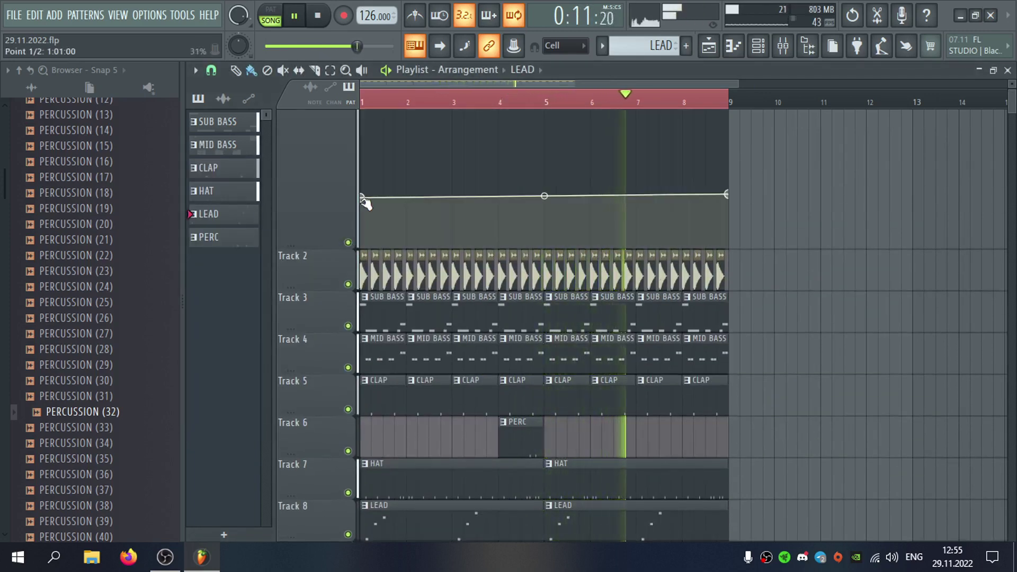
{"action": "left_click_drag", "start_coordinate": [362, 198], "coordinate": [362, 248]}
{"action": "right_click", "coordinate": [683, 247]}
{"action": "right_click", "coordinate": [682, 195]}
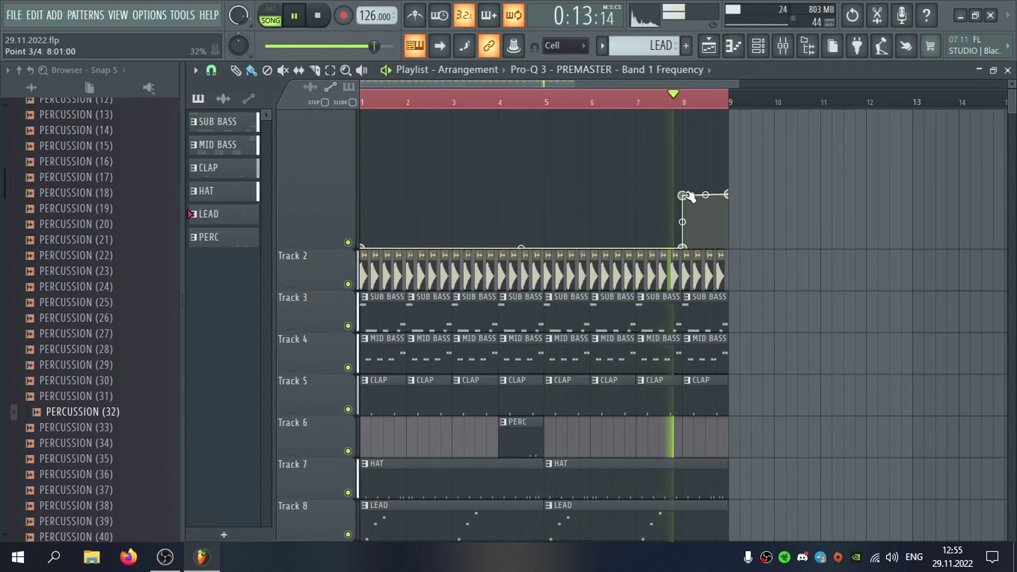
Duplicate all clips on Tracks 2 to 8 from bars 1–8 into bars 9–16.
{"action": "scroll", "coordinate": [716, 234], "scroll_direction": "down", "scroll_amount": 3}
{"action": "scroll", "coordinate": [657, 251], "scroll_direction": "down", "scroll_amount": 3}
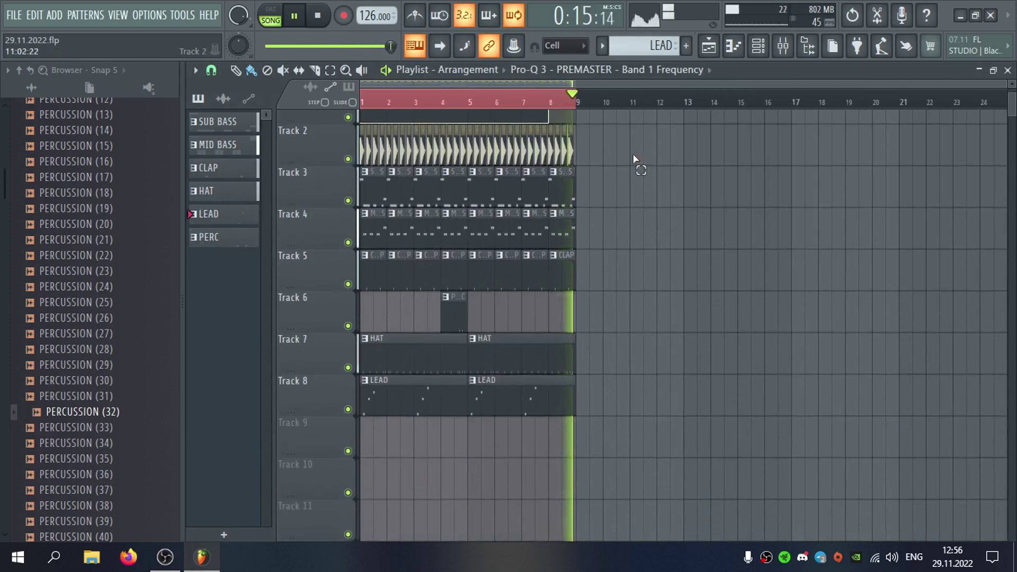
{"action": "left_click_drag", "start_coordinate": [638, 162], "coordinate": [372, 393]}
{"action": "left_click_drag", "start_coordinate": [381, 282], "coordinate": [591, 281]}
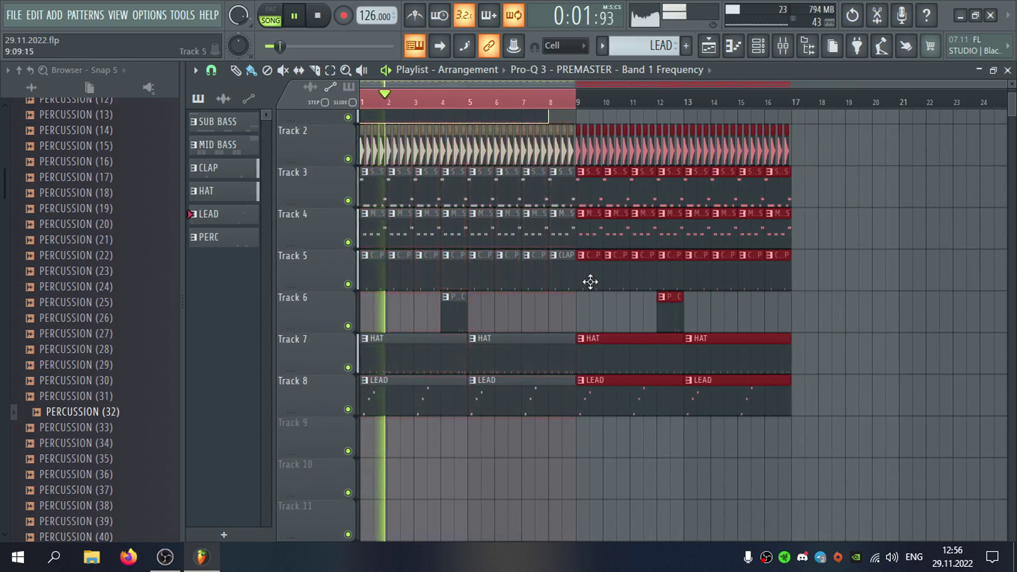
Extend the Pro-Q 3 automation clip through bar 16, dropping its curve to 0% at bar 9 and holding it there to the end.
{"action": "scroll", "coordinate": [593, 238], "scroll_direction": "up", "scroll_amount": 4}
{"action": "left_click_drag", "start_coordinate": [573, 120], "coordinate": [869, 127]}
{"action": "right_click", "coordinate": [577, 286]}
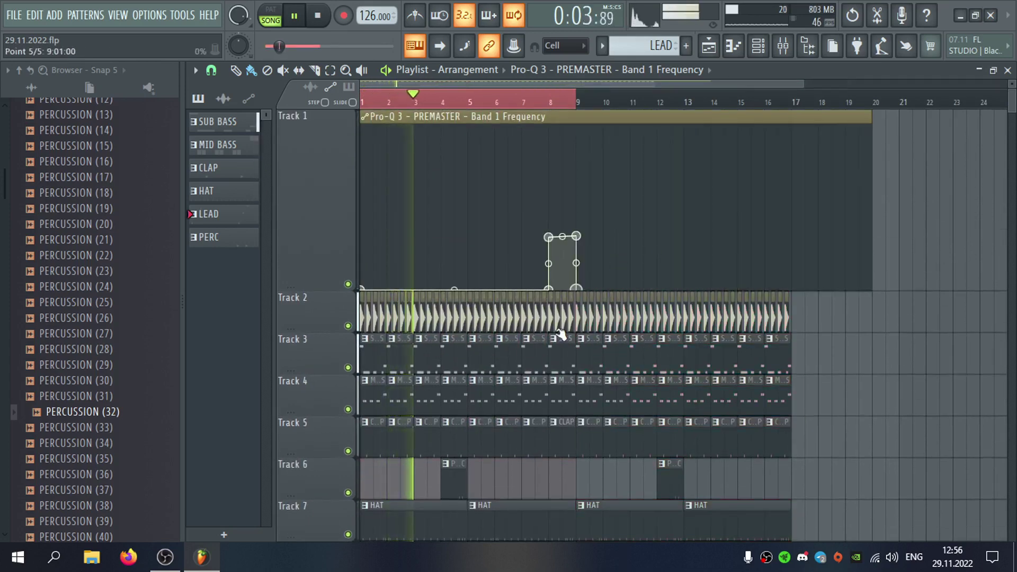
{"action": "right_click", "coordinate": [752, 286]}
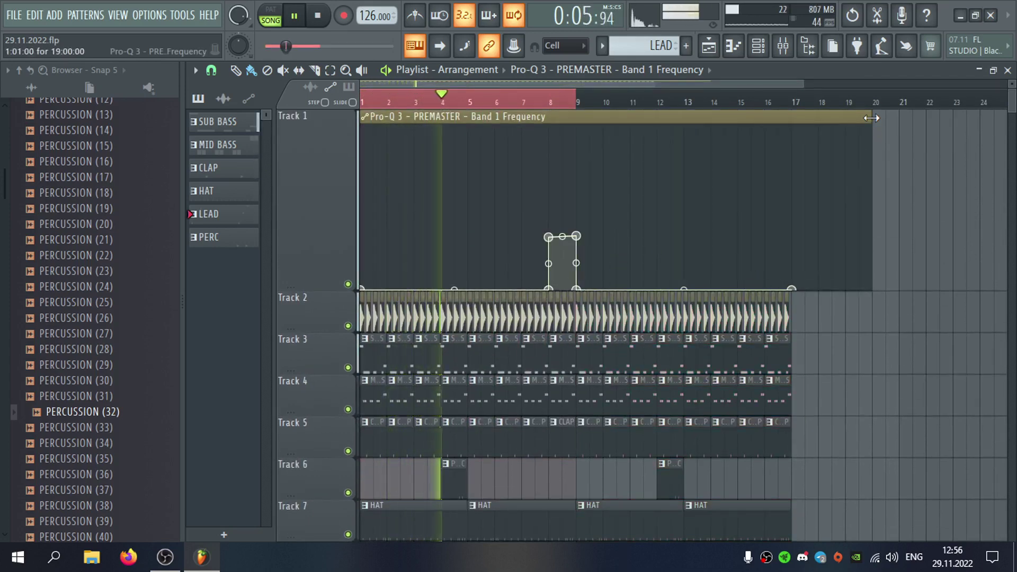
{"action": "left_click_drag", "start_coordinate": [872, 117], "coordinate": [791, 118]}
{"action": "scroll", "coordinate": [863, 306], "scroll_direction": "down", "scroll_amount": 2}
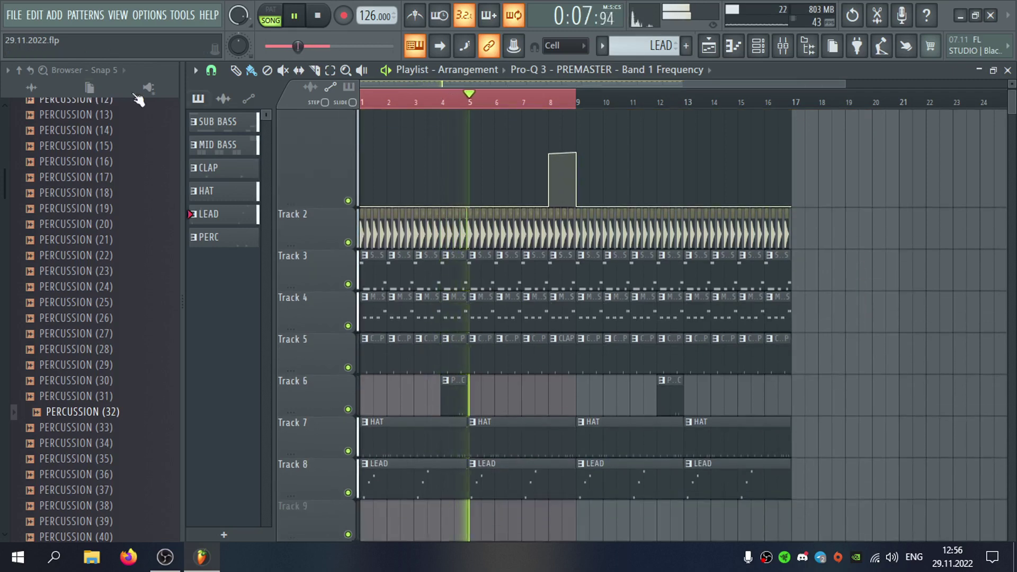
Create a new pattern named PAD, place it on Track 9, and open its channel rack.
{"action": "left_click", "coordinate": [12, 16]}
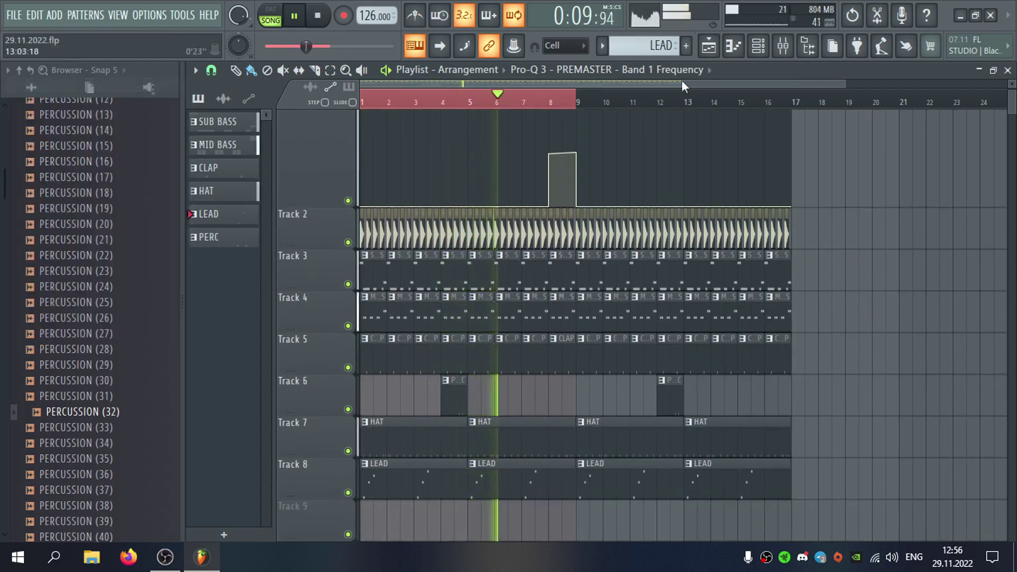
{"action": "left_click", "coordinate": [686, 46]}
{"action": "key", "text": "Return"}
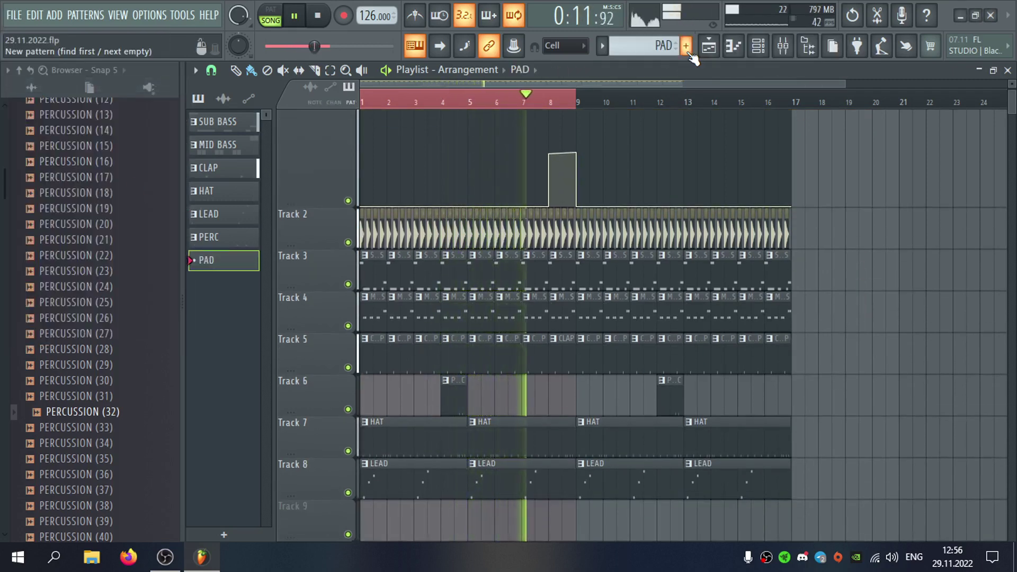
{"action": "scroll", "coordinate": [520, 400], "scroll_direction": "down", "scroll_amount": 2}
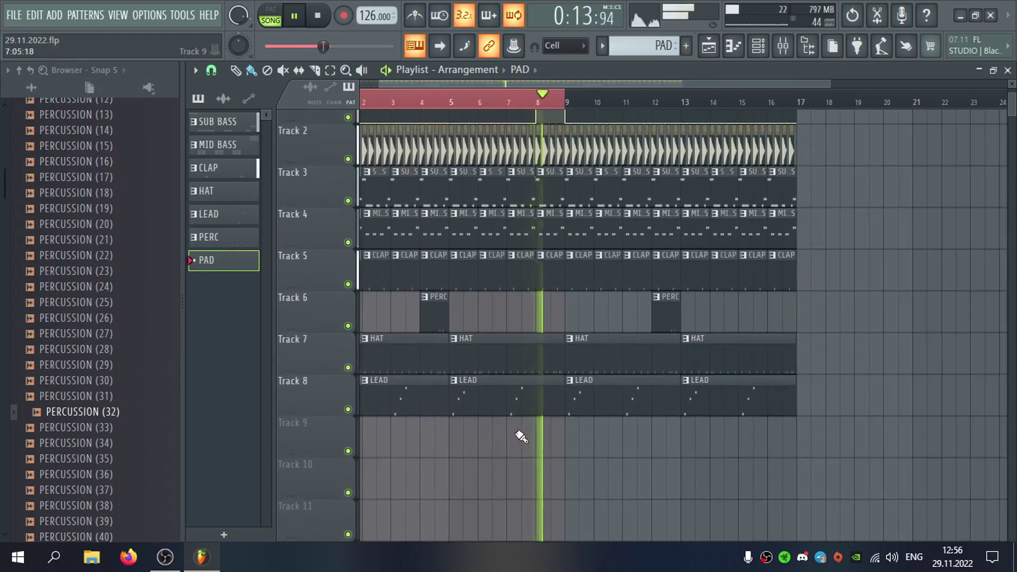
{"action": "left_click", "coordinate": [518, 435]}
{"action": "double_click", "coordinate": [520, 436]}
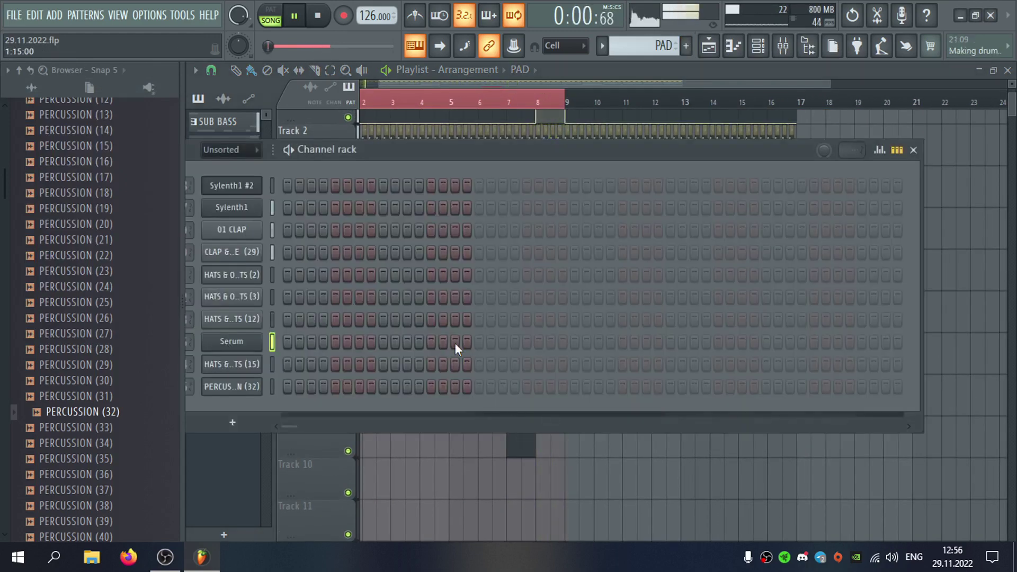
Collapse the PERCUSSION sample folder in the browser and insert a new Serum instrument into the channel rack.
{"action": "scroll", "coordinate": [63, 297], "scroll_direction": "up", "scroll_amount": 8}
{"action": "left_click", "coordinate": [32, 286]}
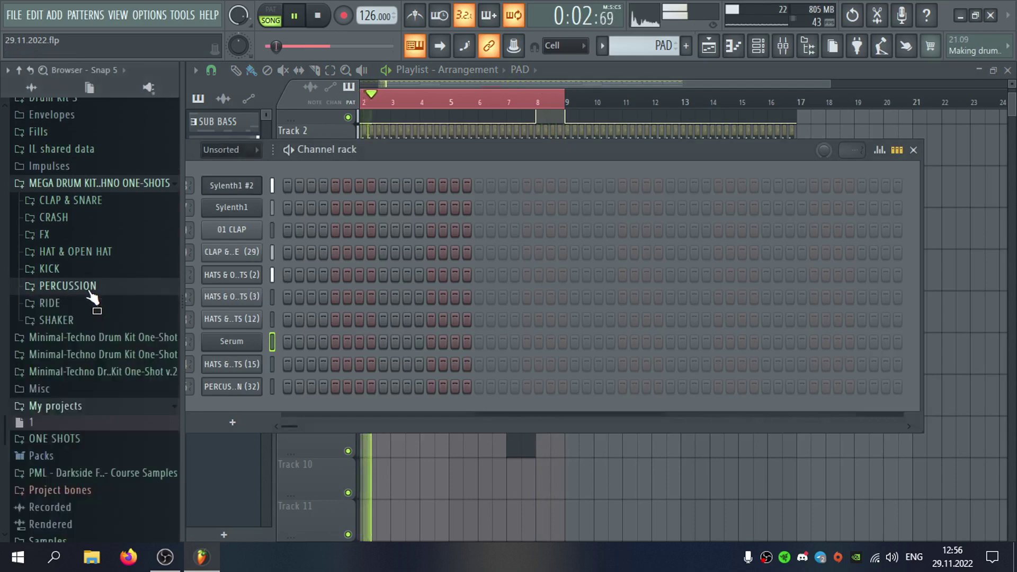
{"action": "right_click", "coordinate": [263, 375]}
{"action": "mouse_move", "coordinate": [369, 444]}
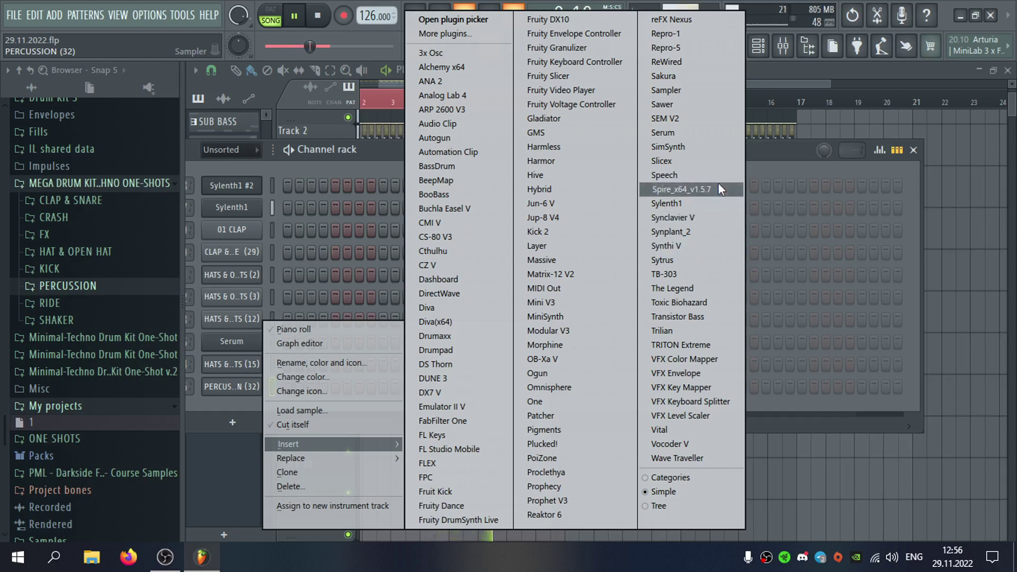
{"action": "left_click", "coordinate": [679, 134]}
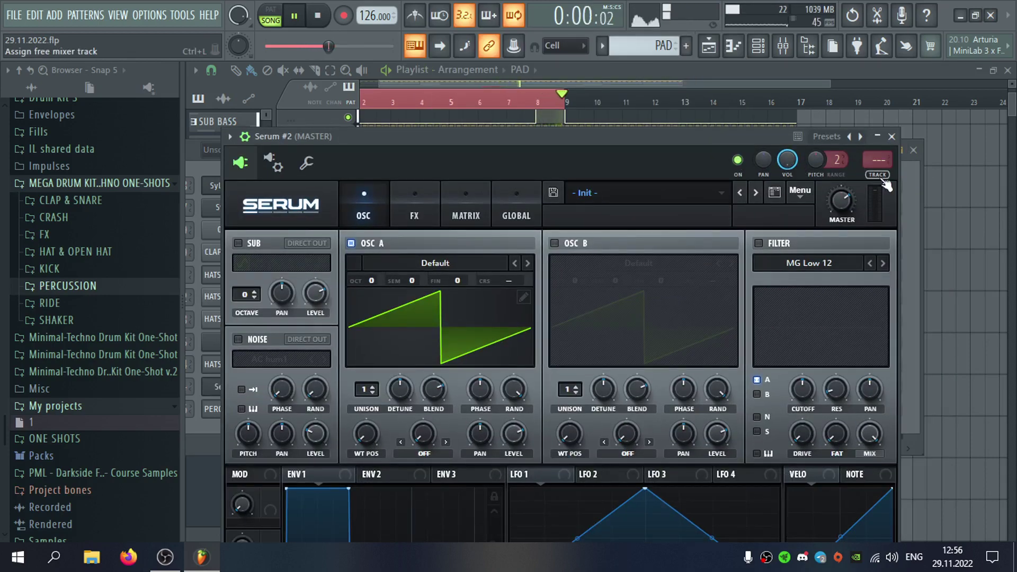
Assign the new Serum to mixer track 17 named LEAD, with its volume lowered to about -15 dB and its output routed to LEAD G.
{"action": "left_click", "coordinate": [883, 180]}
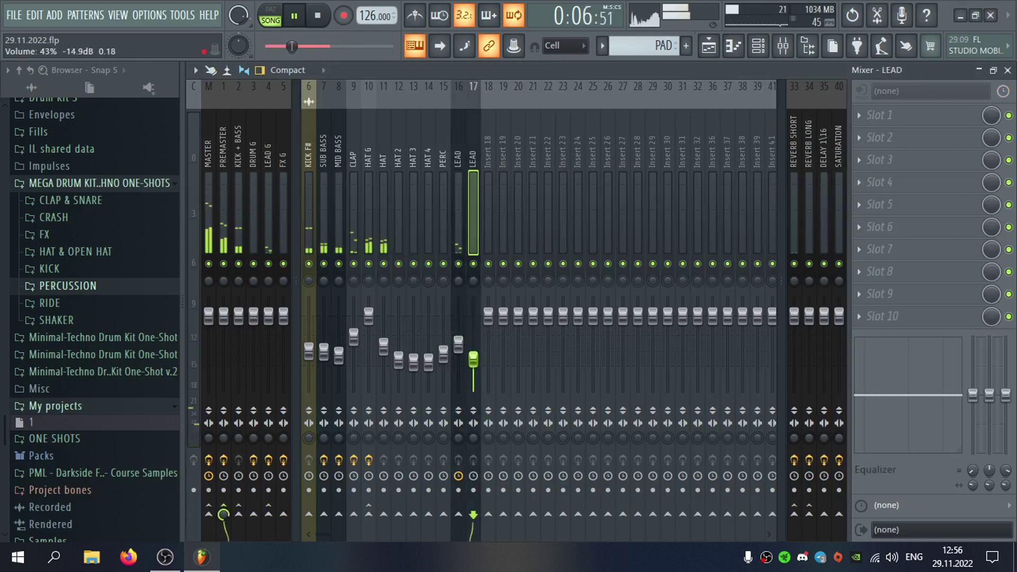
{"action": "left_click", "coordinate": [268, 514]}
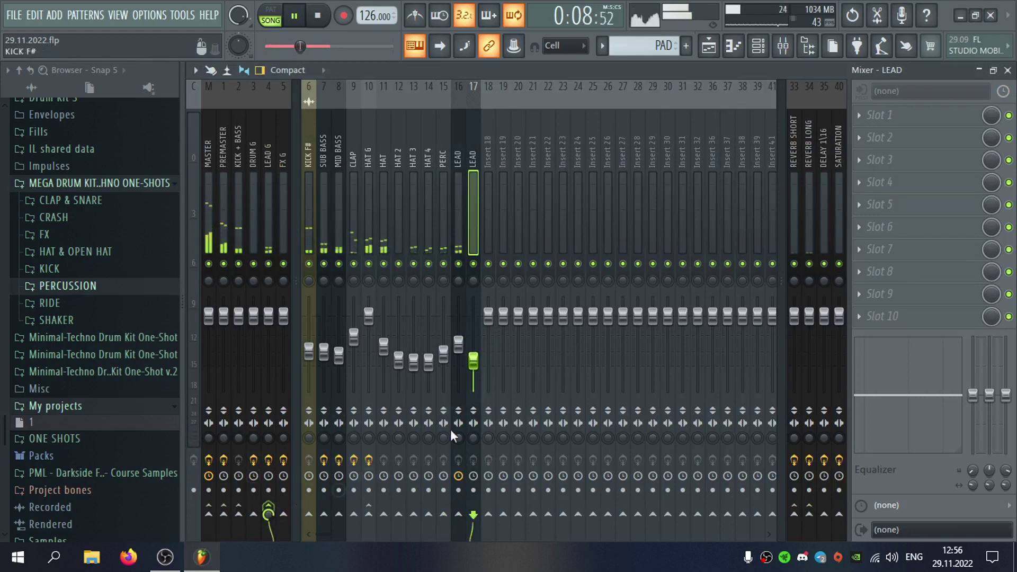
{"action": "left_click", "coordinate": [1008, 70]}
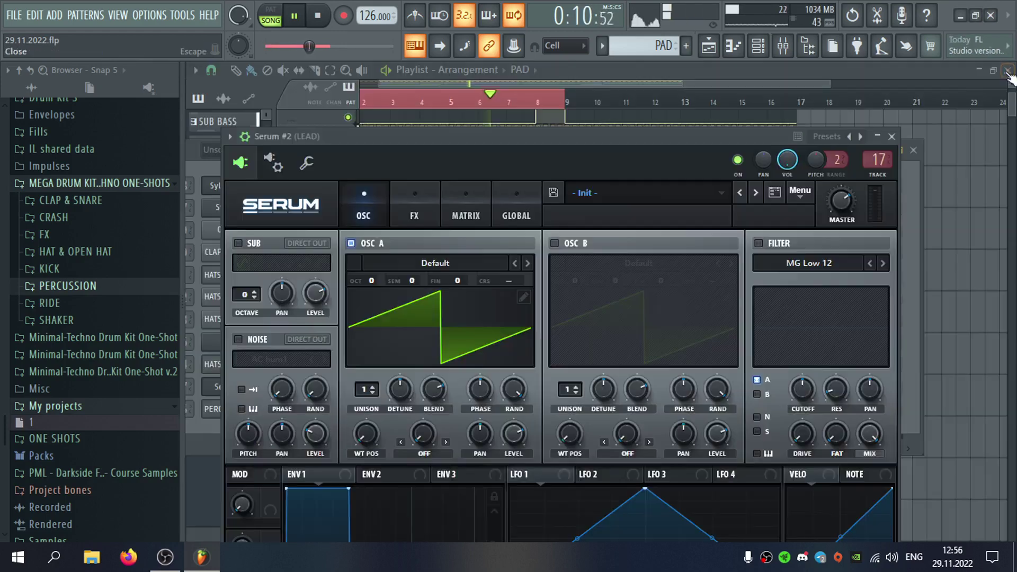
Load the BTD_PD_Bigbang preset from Dreams Serum Presets v1.6 by Bound to Divide into the new Serum.
{"action": "left_click_drag", "start_coordinate": [737, 136], "coordinate": [699, 59]}
{"action": "left_click", "coordinate": [604, 112]}
{"action": "mouse_move", "coordinate": [653, 172]}
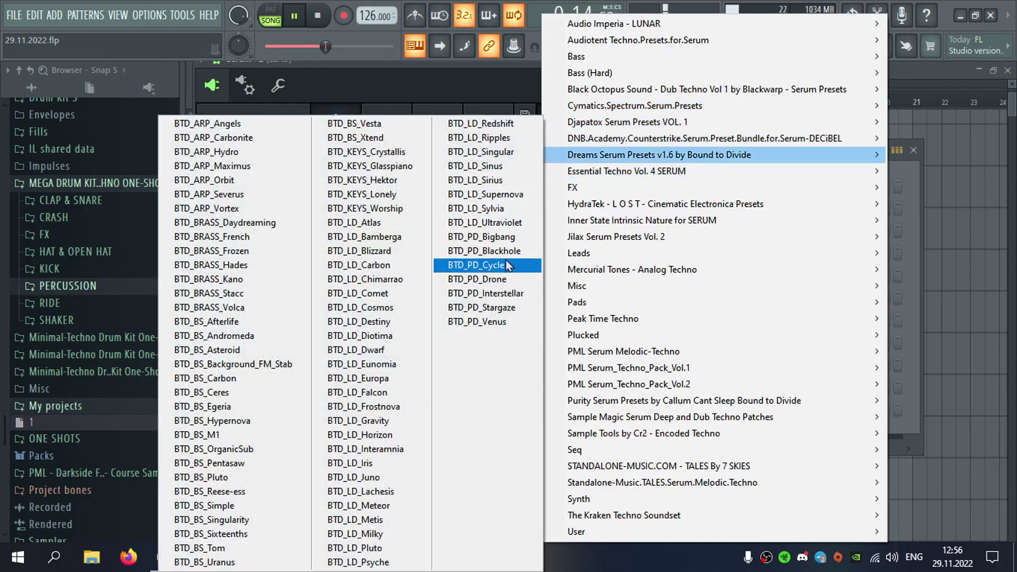
{"action": "left_click", "coordinate": [504, 240]}
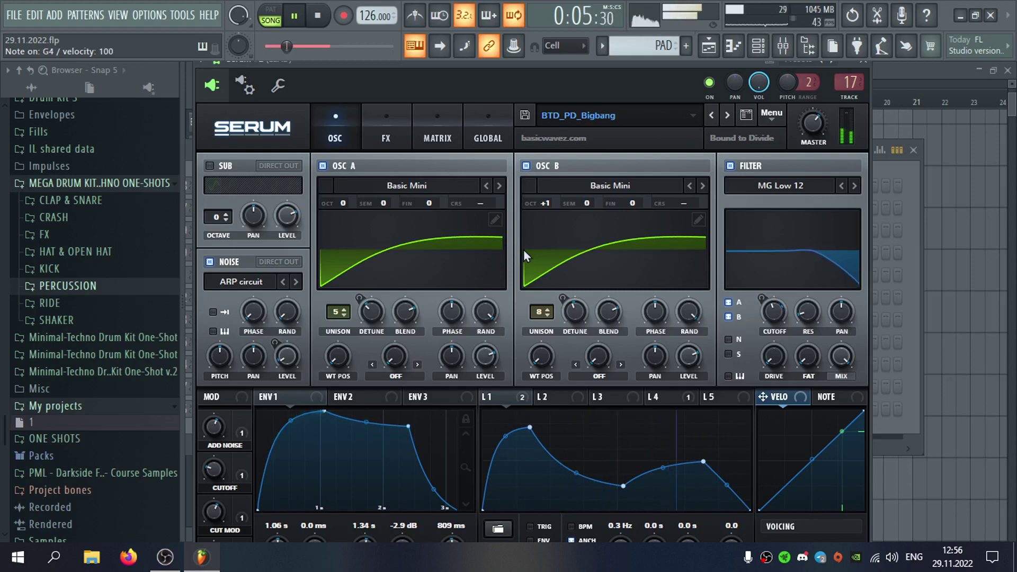
Audition the BTD_PD_Blackhole preset while adjusting its filter cutoff, and move on to BTD_PD_Cycle.
{"action": "left_click", "coordinate": [729, 119]}
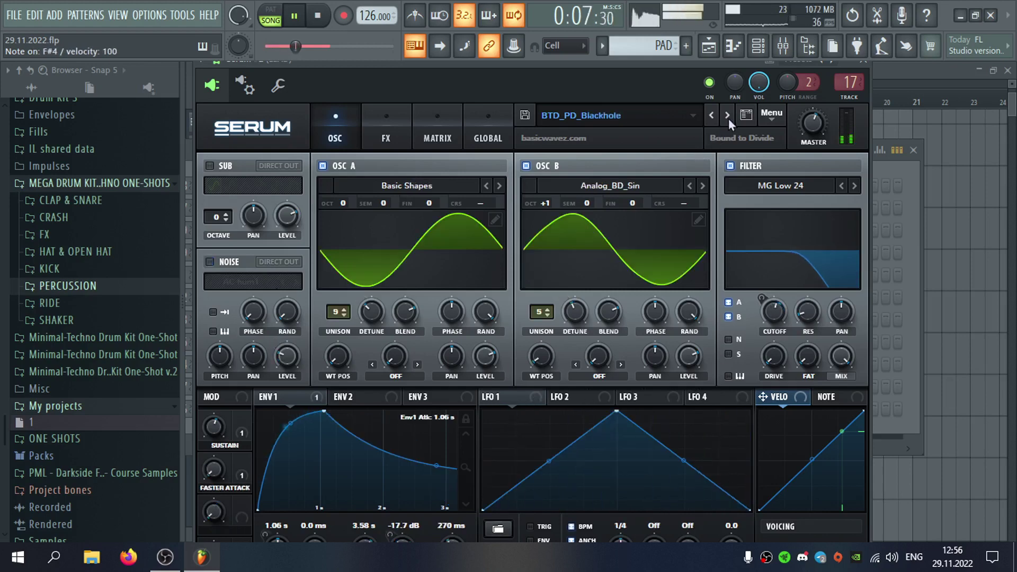
{"action": "left_click_drag", "start_coordinate": [780, 317], "coordinate": [773, 305]}
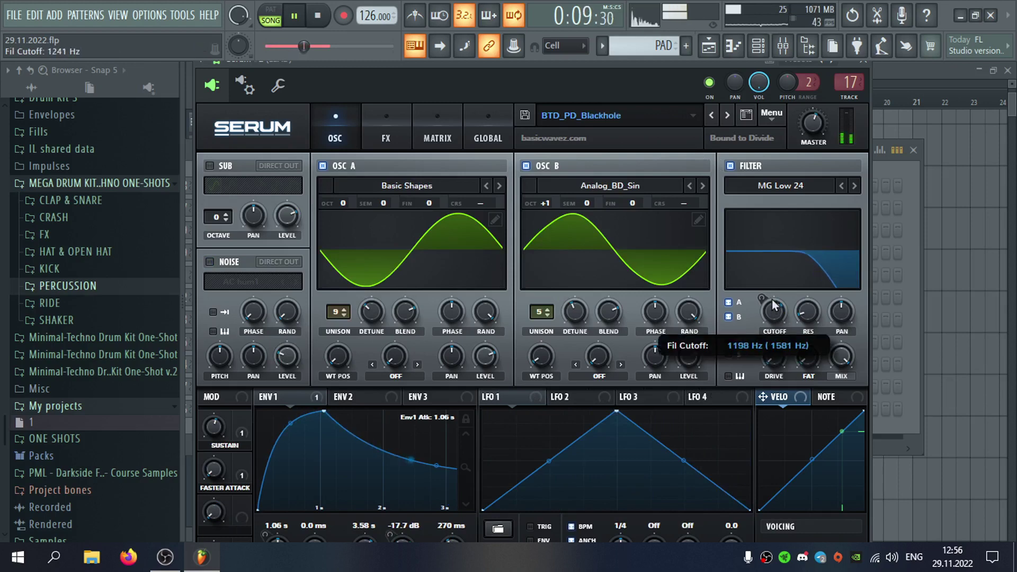
{"action": "mouse_move", "coordinate": [770, 253]}
{"action": "left_mouse_down"}
{"action": "mouse_move", "coordinate": [775, 230]}
{"action": "mouse_move", "coordinate": [771, 291]}
{"action": "mouse_move", "coordinate": [768, 238]}
{"action": "left_mouse_up"}
{"action": "left_click", "coordinate": [727, 117]}
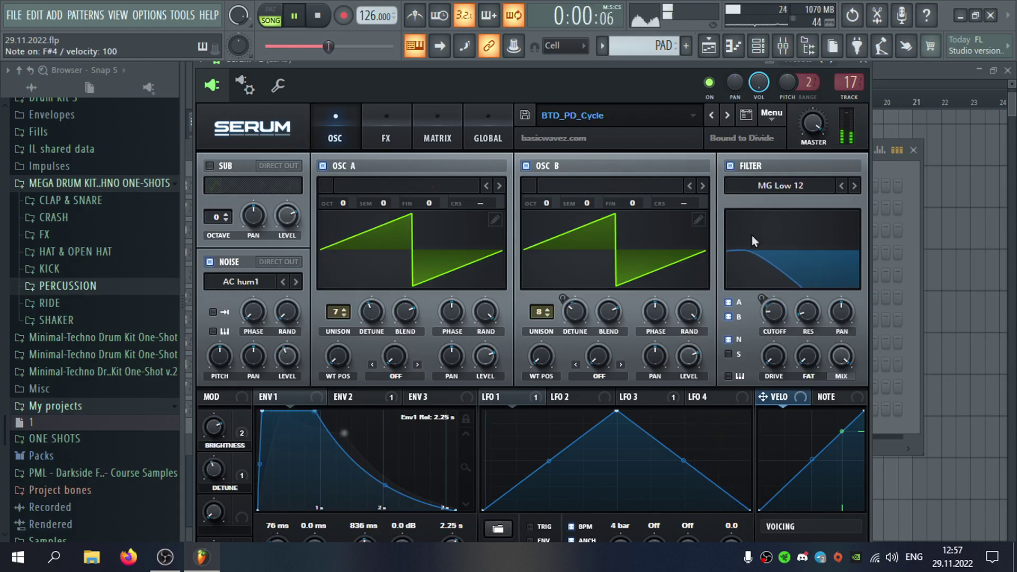
Lower the volume of mixer track 17 to -20.6 dB and return to Serum.
{"action": "double_click", "coordinate": [847, 81]}
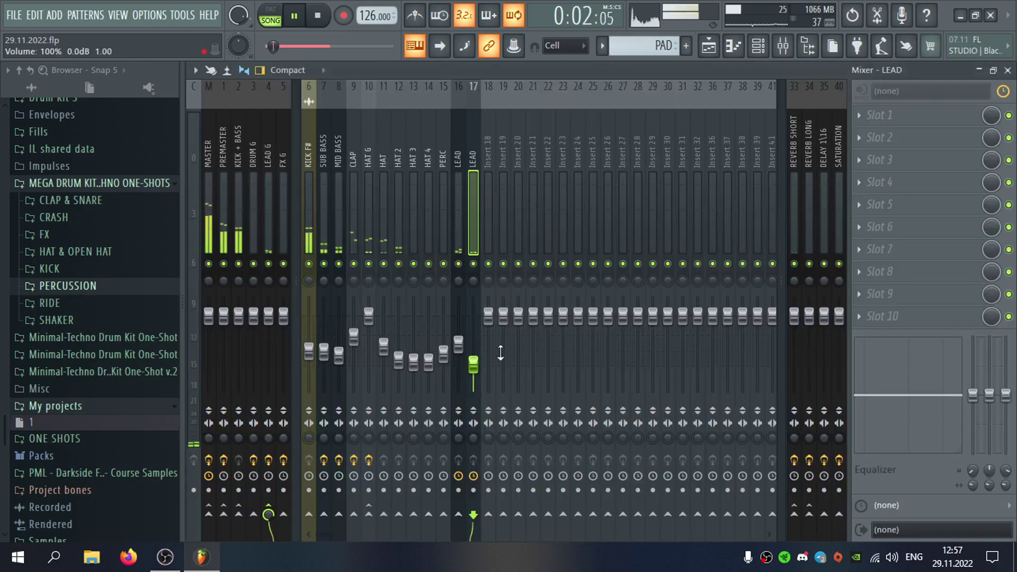
{"action": "left_click_drag", "start_coordinate": [475, 361], "coordinate": [475, 367]}
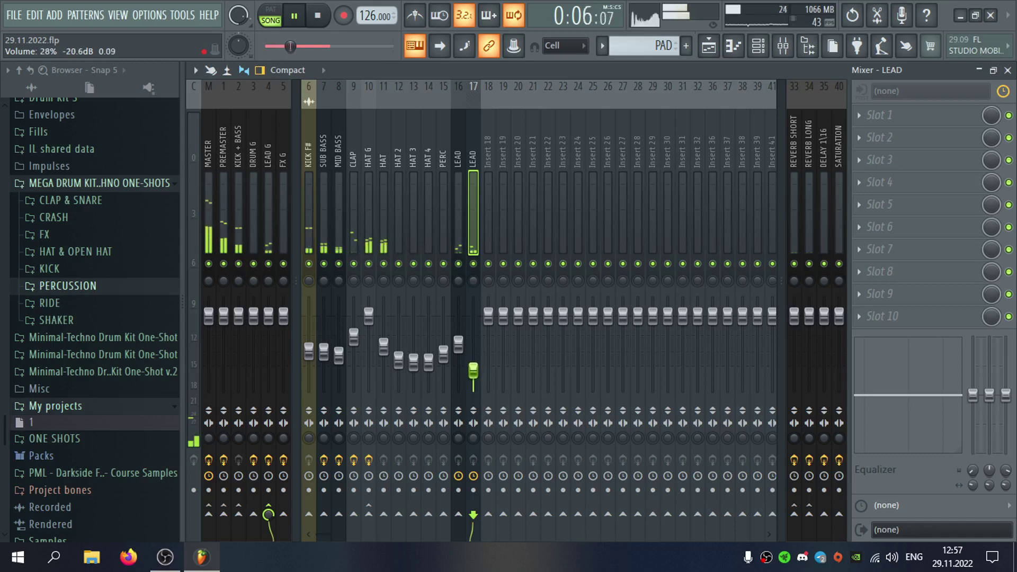
{"action": "left_click", "coordinate": [1008, 70]}
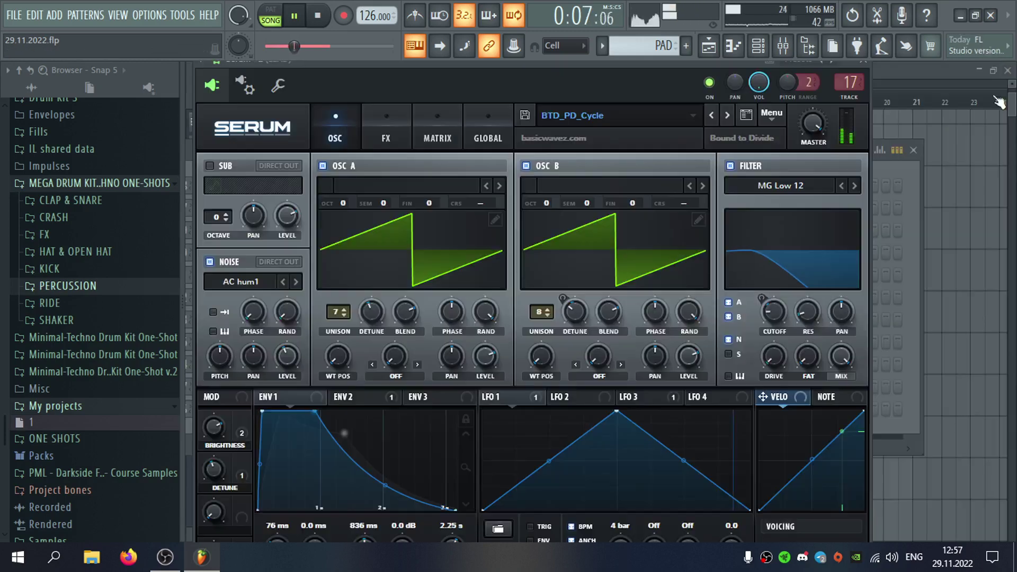
Switch Serum #2 to the BTD_PD_Drone preset and set the channel's root note to C4.
{"action": "left_click", "coordinate": [731, 116]}
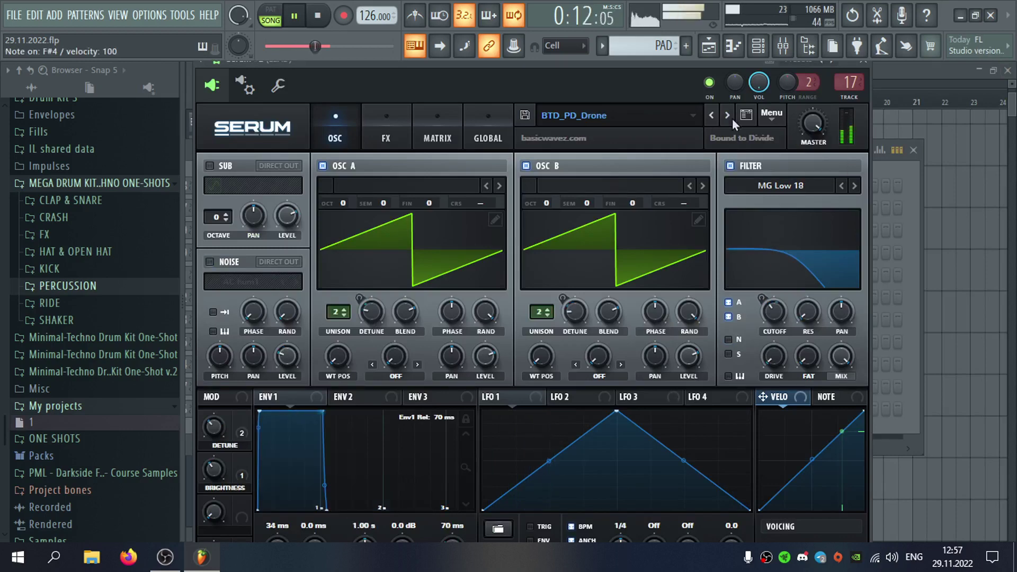
{"action": "left_click", "coordinate": [278, 85]}
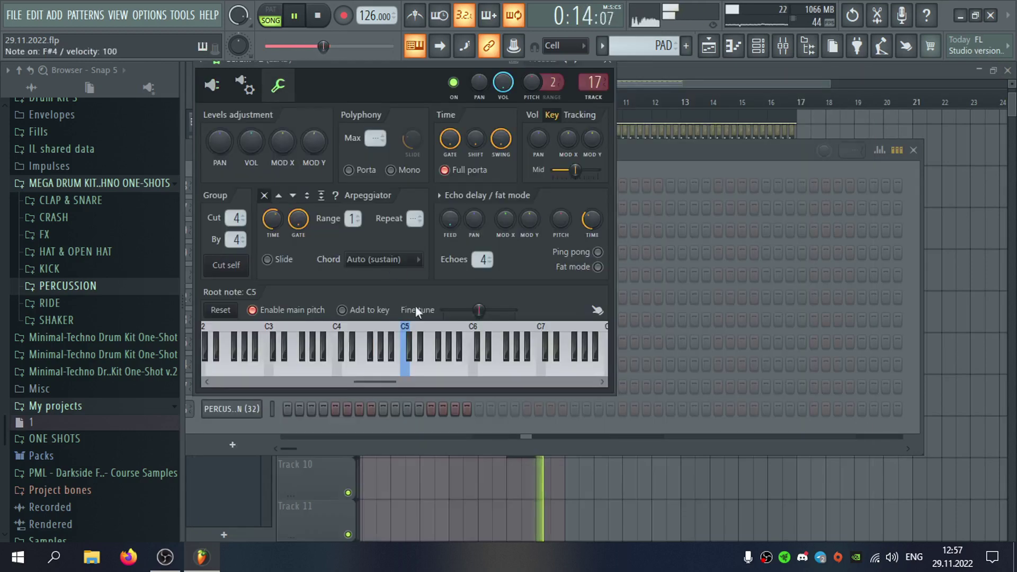
{"action": "right_click", "coordinate": [338, 357]}
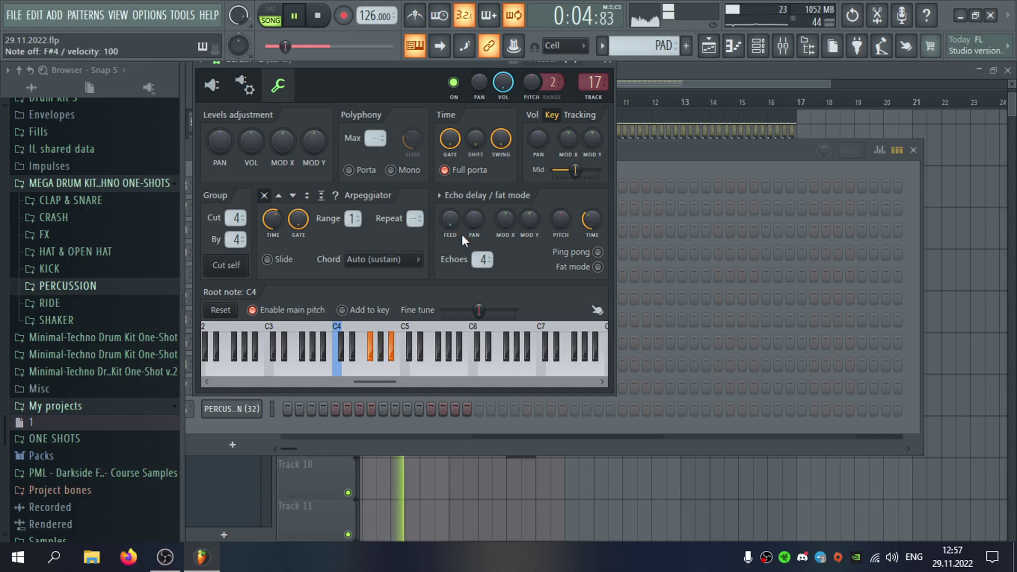
{"action": "left_click", "coordinate": [655, 150]}
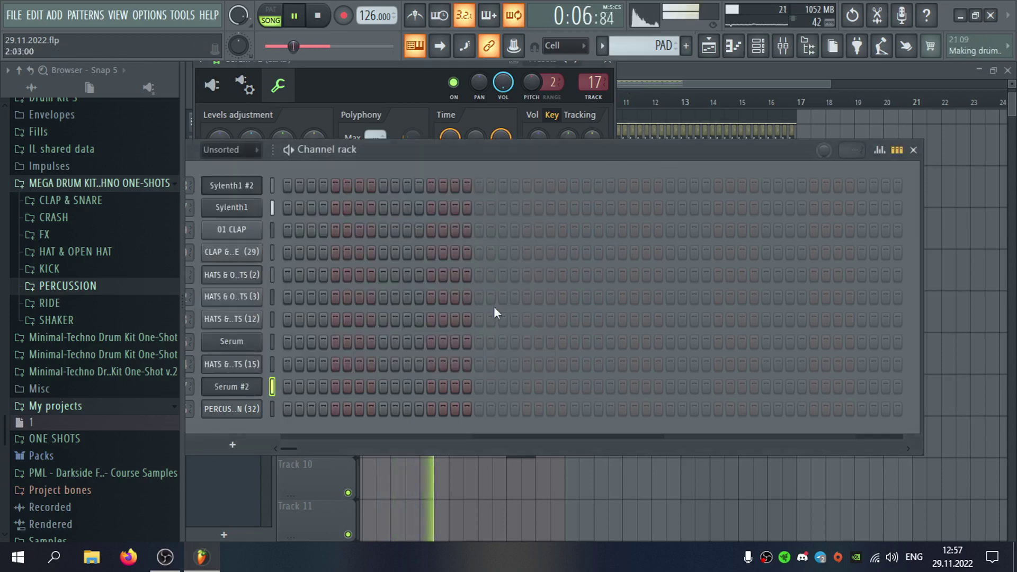
Open the piano roll of Serum #2, audition keys between F#4 and F#5, and place an F#5 note at the start of bar 1.
{"action": "right_click", "coordinate": [242, 387]}
{"action": "left_click", "coordinate": [295, 329]}
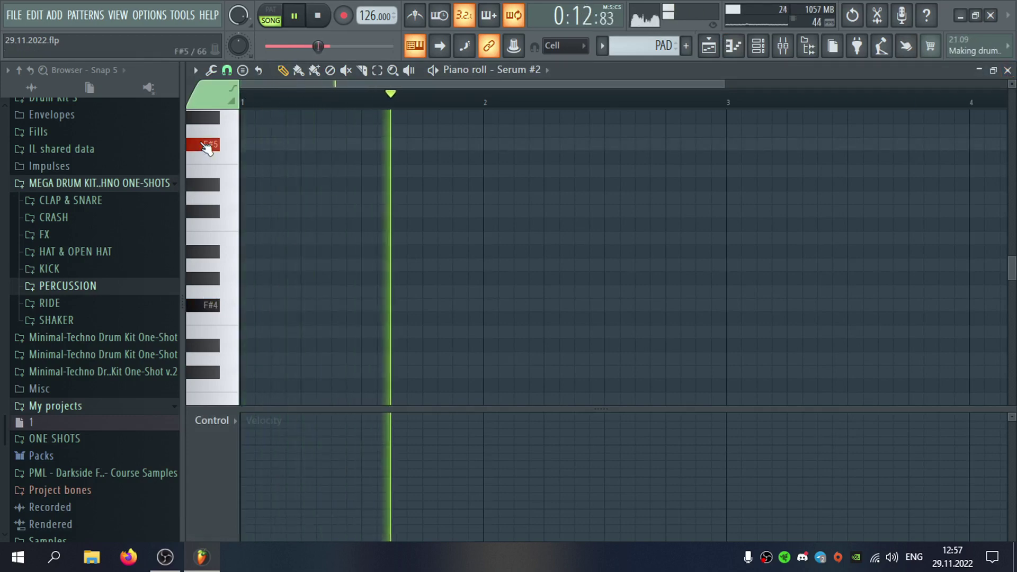
{"action": "scroll", "coordinate": [202, 166], "scroll_direction": "up", "scroll_amount": 1}
{"action": "left_click", "coordinate": [205, 132]}
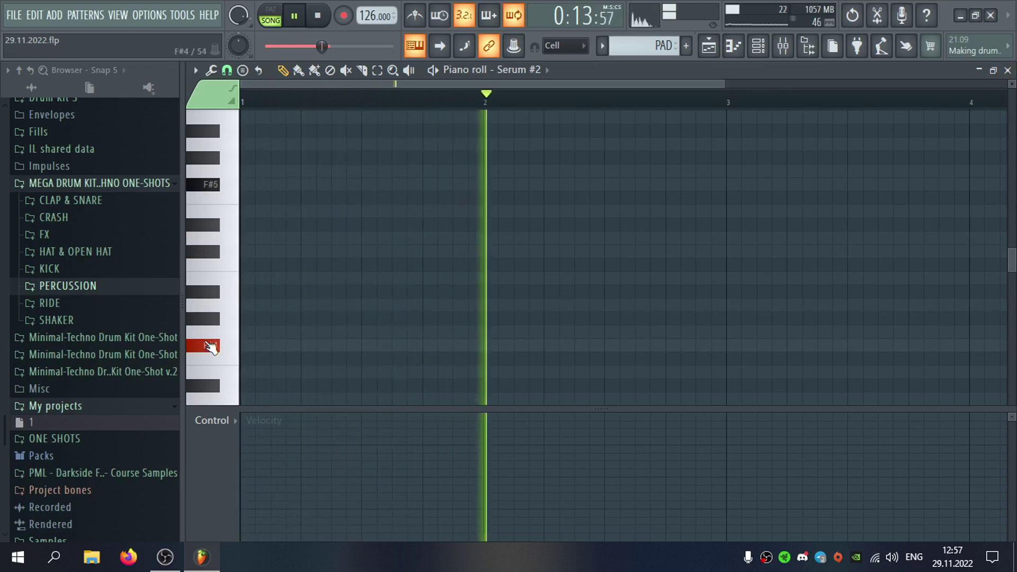
{"action": "left_click", "coordinate": [218, 234]}
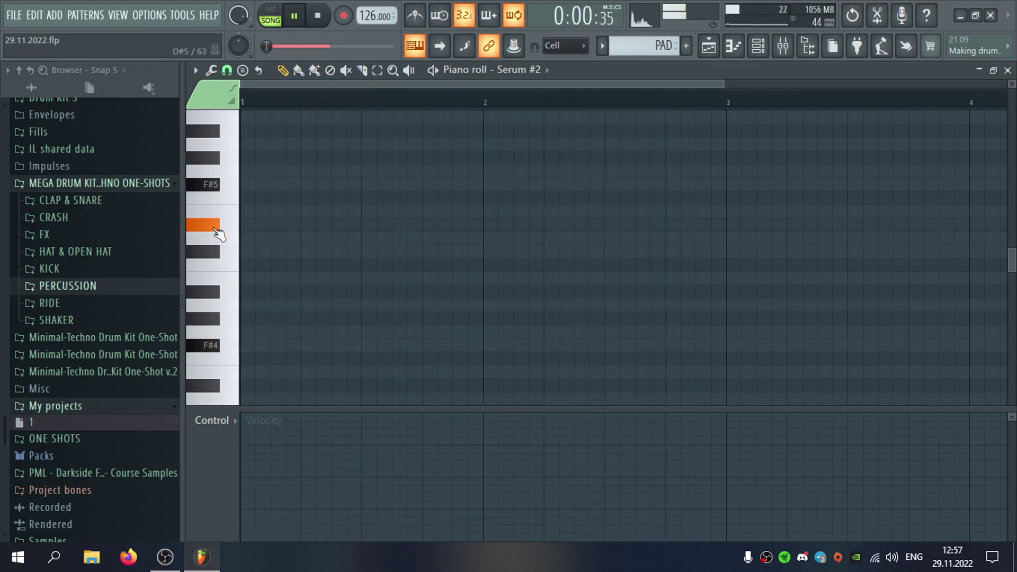
{"action": "left_click_drag", "start_coordinate": [219, 233], "coordinate": [218, 217]}
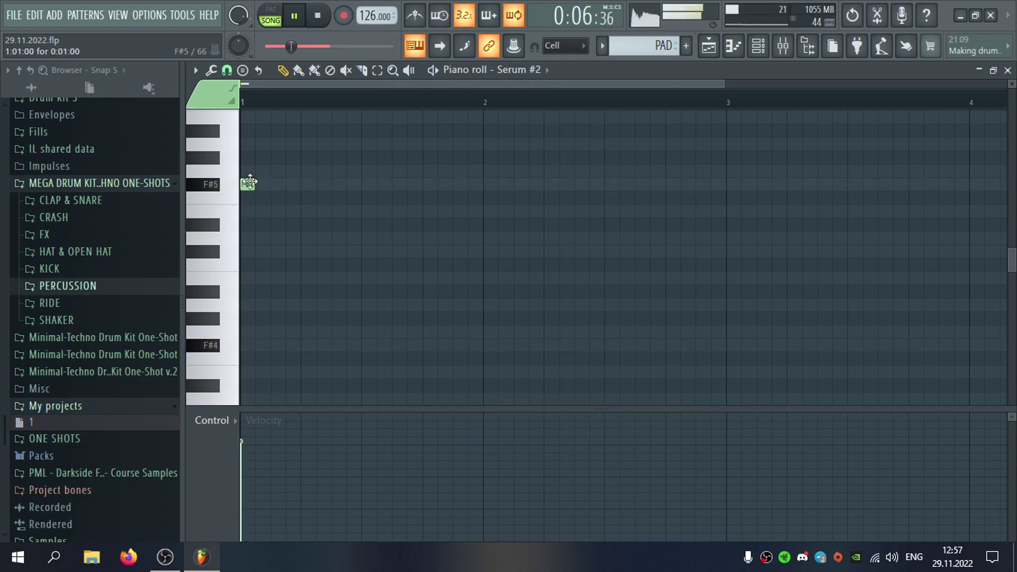
Lengthen the F#5 pad note to about 13 steps in bar 1 and return to the playlist.
{"action": "left_click_drag", "start_coordinate": [250, 182], "coordinate": [445, 204]}
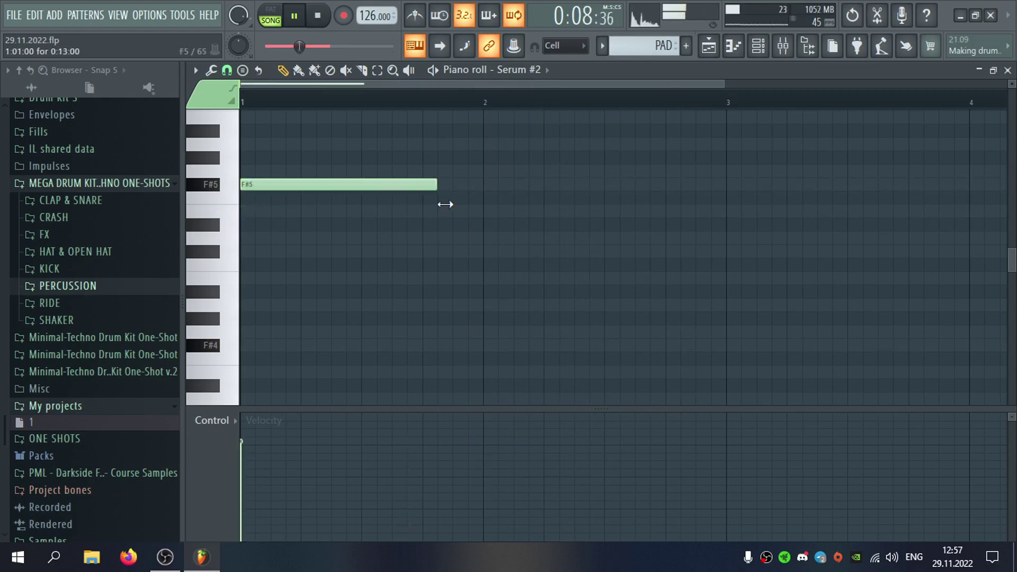
{"action": "left_click", "coordinate": [1007, 71]}
{"action": "left_click", "coordinate": [939, 76]}
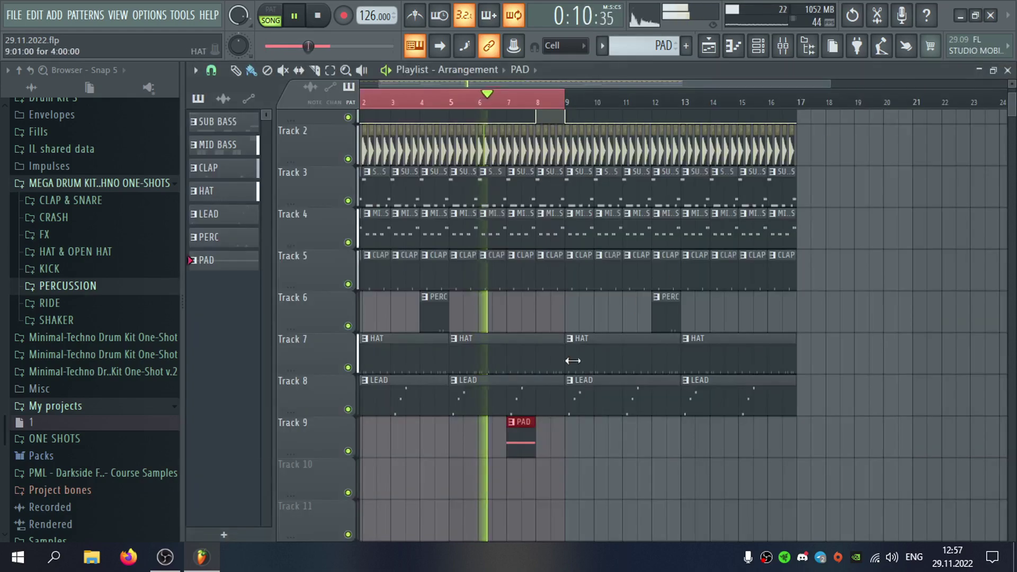
Remove the kick clips from the second half of bar 8 on Track 2.
{"action": "left_click", "coordinate": [585, 433]}
{"action": "right_click", "coordinate": [586, 430]}
{"action": "scroll", "coordinate": [585, 320], "scroll_direction": "up", "scroll_amount": 4}
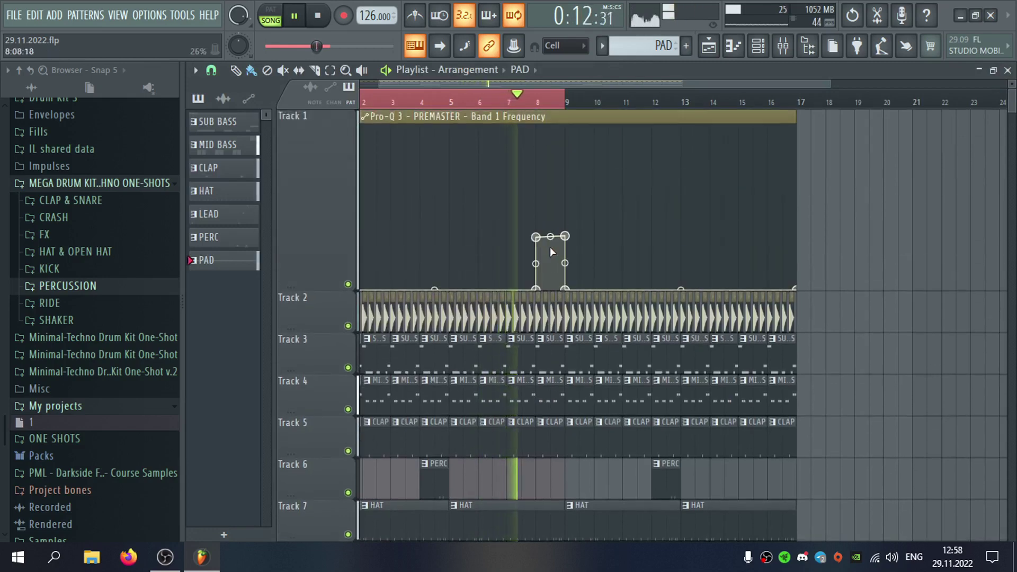
{"action": "scroll", "coordinate": [557, 225], "scroll_direction": "down", "scroll_amount": 3}
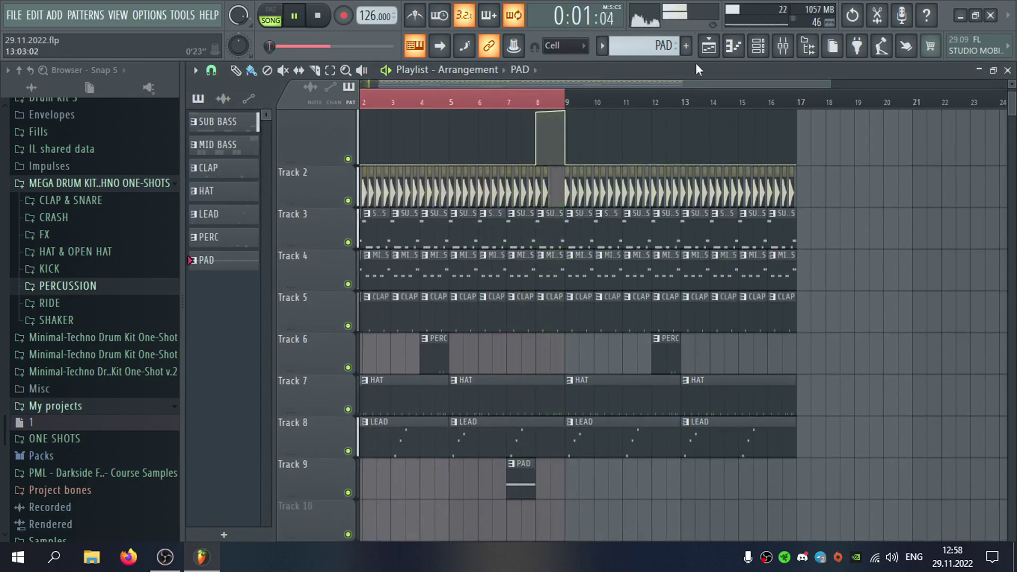
Create a new pattern named RIDE.
{"action": "left_click", "coordinate": [689, 46]}
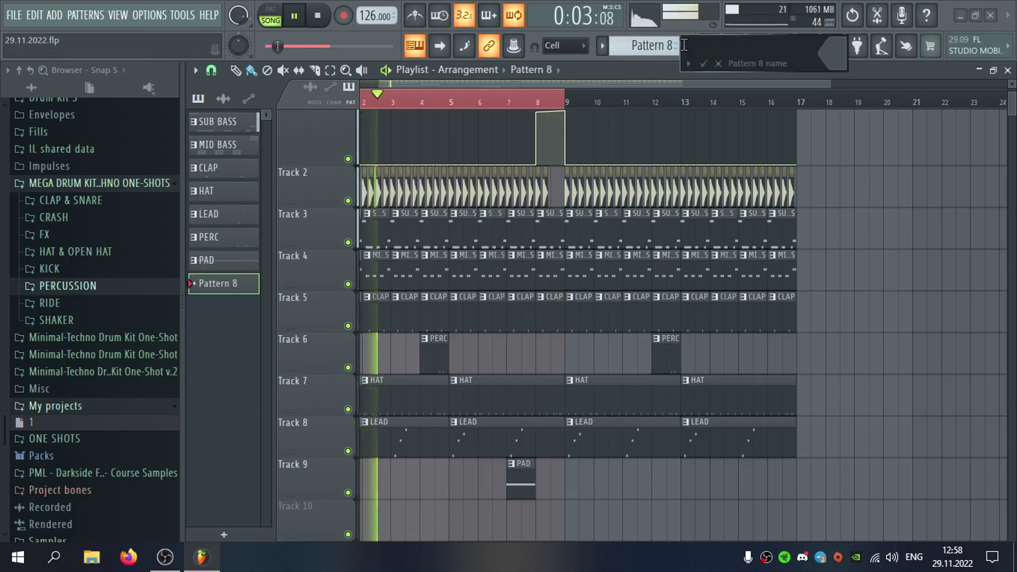
{"action": "type", "text": "RIDE"}
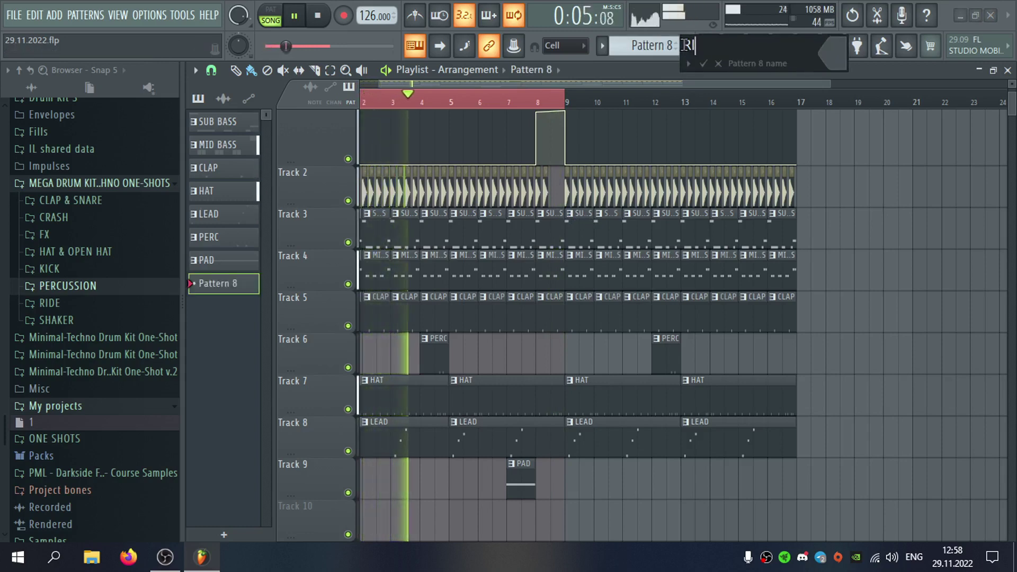
{"action": "key", "text": "Return"}
Insert an empty playlist track above the LEAD track and place a RIDE clip on it at bar 9.
{"action": "scroll", "coordinate": [581, 277], "scroll_direction": "down", "scroll_amount": 2}
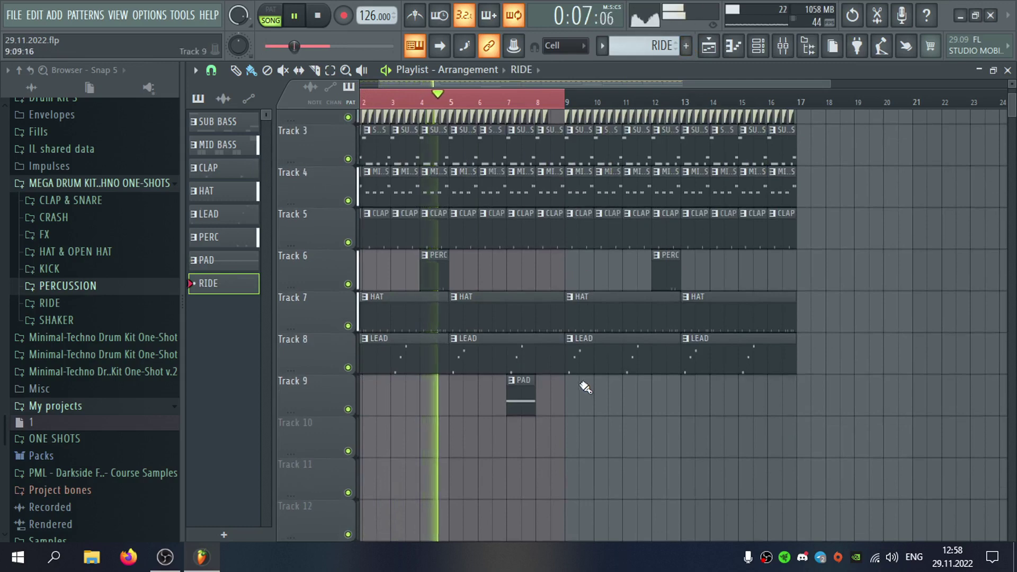
{"action": "scroll", "coordinate": [561, 283], "scroll_direction": "up", "scroll_amount": 1}
{"action": "scroll", "coordinate": [340, 317], "scroll_direction": "up", "scroll_amount": 1}
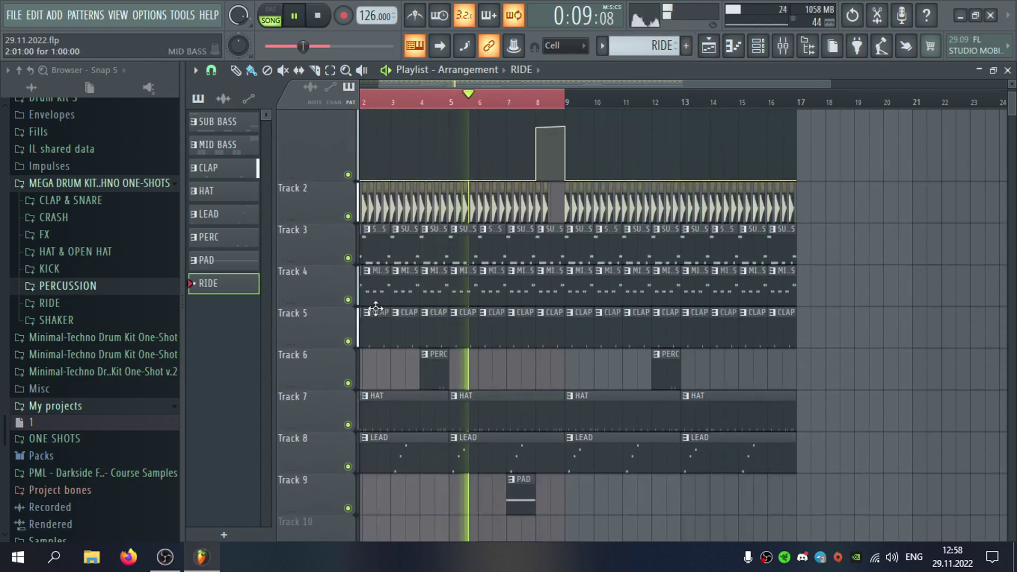
{"action": "right_click", "coordinate": [304, 417]}
{"action": "left_click", "coordinate": [363, 472]}
{"action": "left_click", "coordinate": [578, 440]}
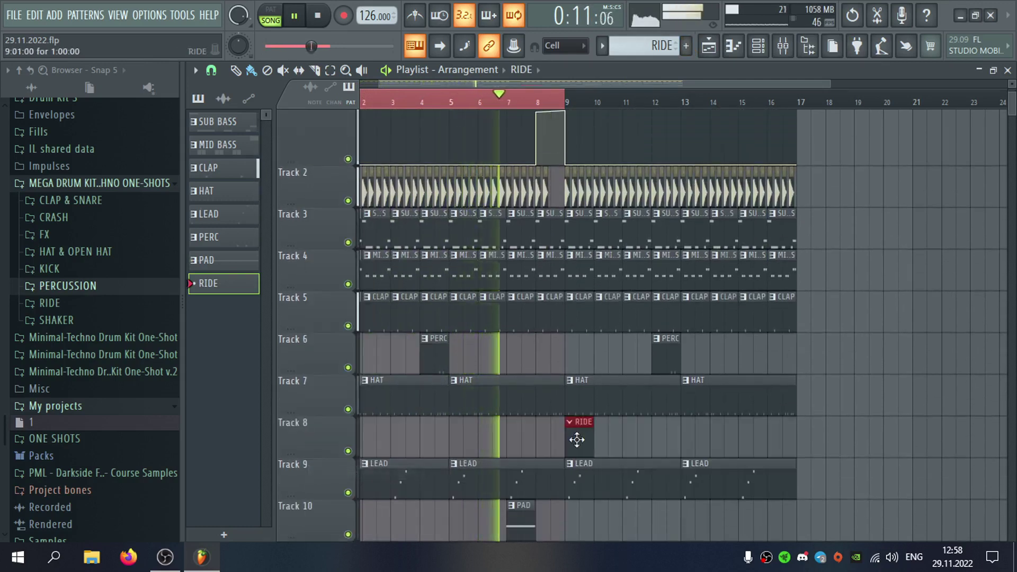
Nudge the premaster EQ automation point at bar 9 upward, and open the RIDE pattern's channel rack with playback stopped.
{"action": "double_click", "coordinate": [577, 439]}
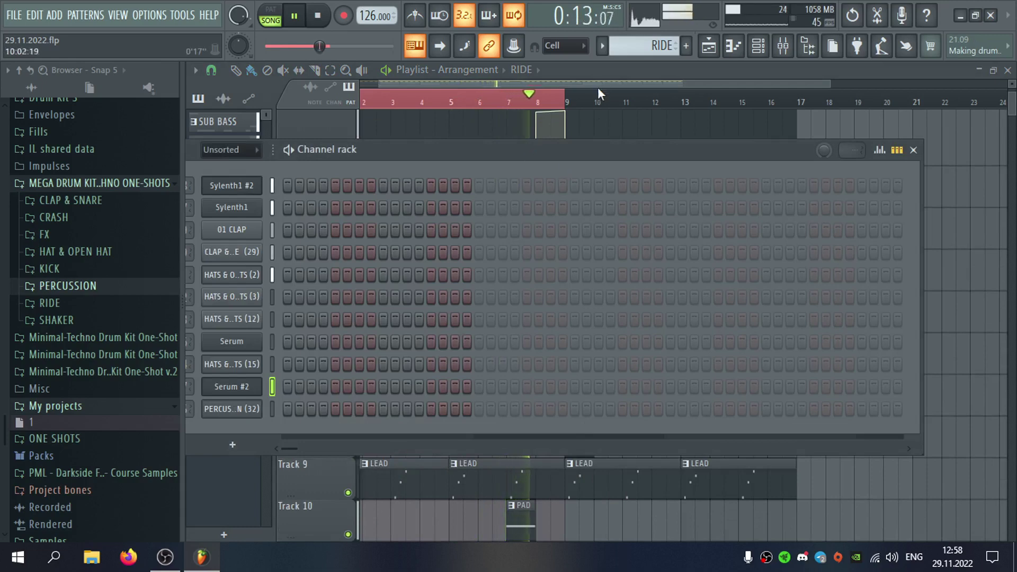
{"action": "left_click", "coordinate": [595, 72]}
{"action": "scroll", "coordinate": [568, 162], "scroll_direction": "up", "scroll_amount": 2}
{"action": "left_click_drag", "start_coordinate": [566, 194], "coordinate": [566, 187]}
{"action": "scroll", "coordinate": [585, 322], "scroll_direction": "down", "scroll_amount": 3}
{"action": "key", "text": "space"}
{"action": "double_click", "coordinate": [583, 406]}
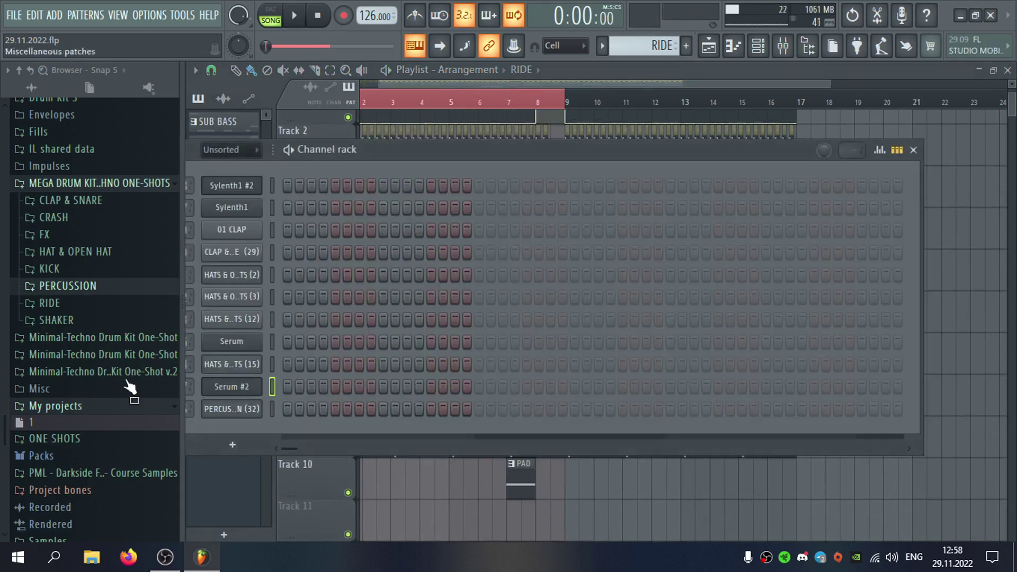
Preview ride samples in the Minimal-Techno Drum Kit's RIDE folder and add 01 RIDE as a new channel.
{"action": "left_click", "coordinate": [137, 355]}
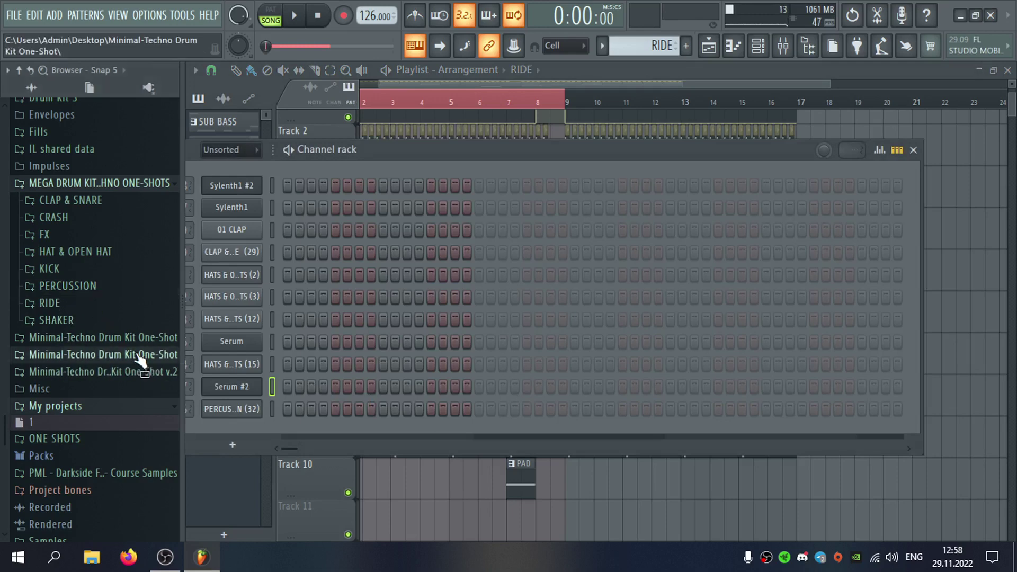
{"action": "left_click", "coordinate": [136, 347]}
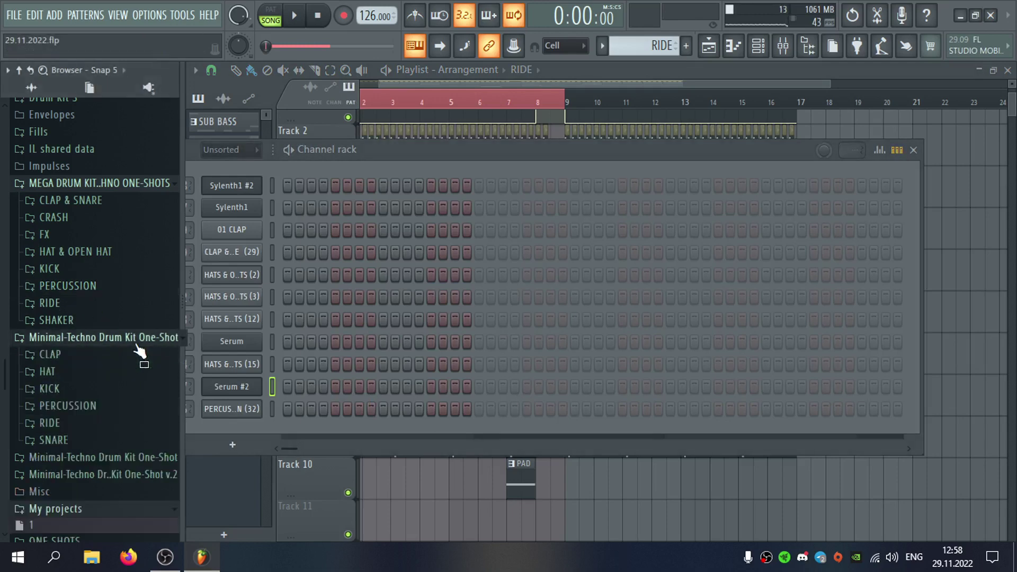
{"action": "left_click", "coordinate": [93, 427]}
{"action": "left_click", "coordinate": [101, 398]}
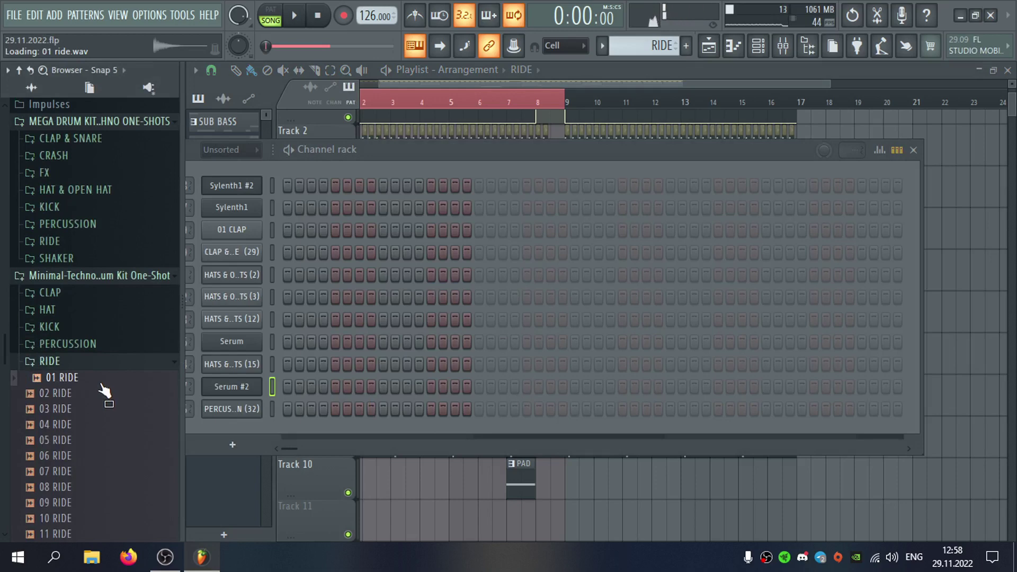
{"action": "left_click", "coordinate": [106, 410]}
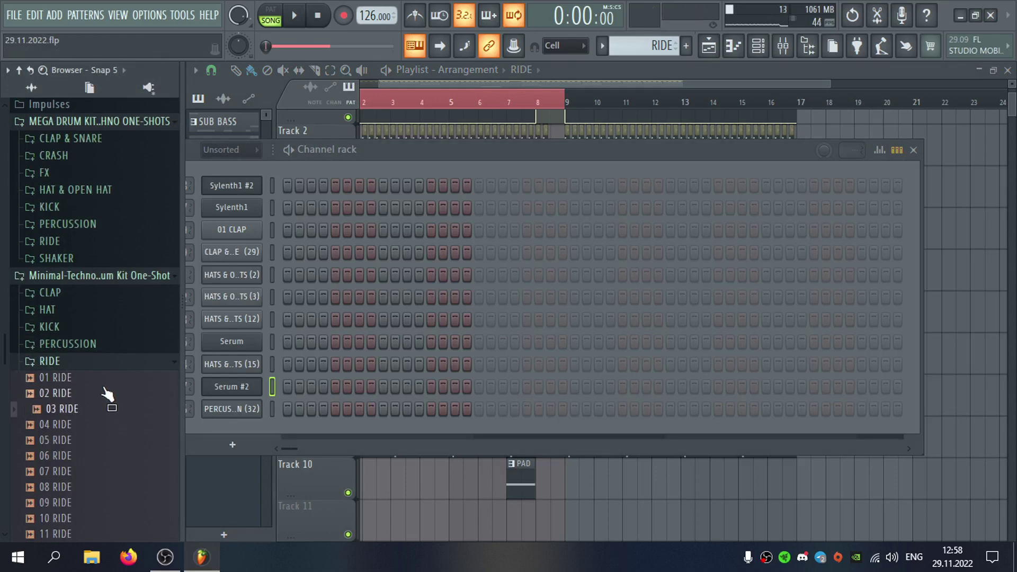
{"action": "left_click_drag", "start_coordinate": [103, 378], "coordinate": [296, 434]}
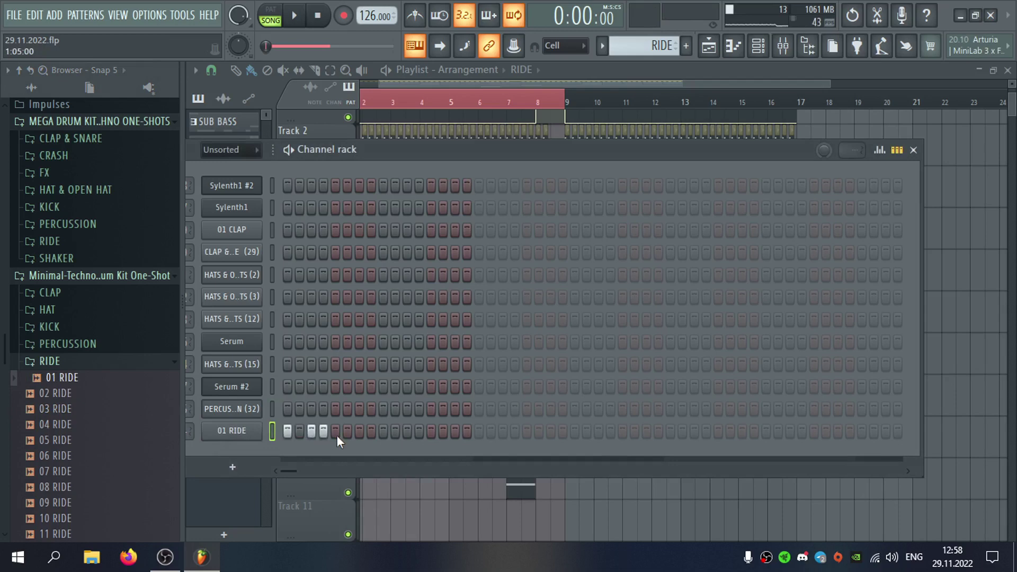
Try filling every 8 steps of the 01 RIDE channel, and settle on filling every 2 steps.
{"action": "right_click", "coordinate": [259, 430]}
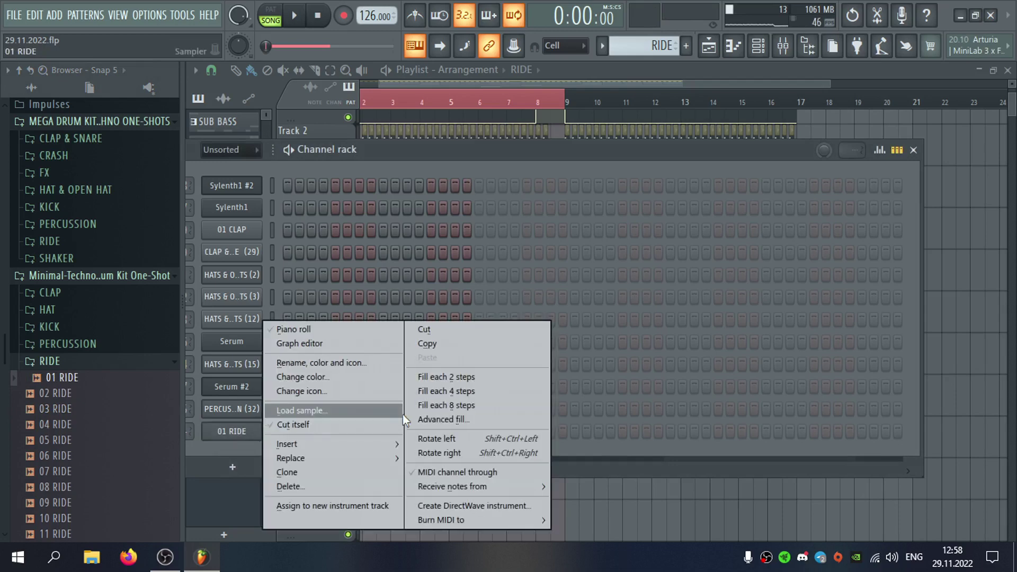
{"action": "left_click", "coordinate": [437, 405]}
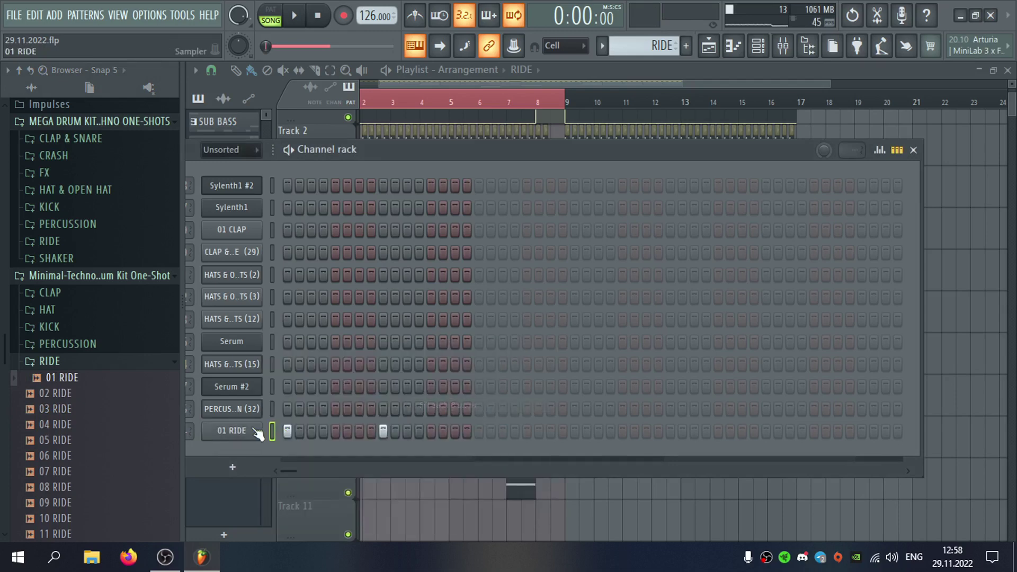
{"action": "right_click", "coordinate": [259, 430]}
{"action": "left_click", "coordinate": [418, 374]}
{"action": "left_click_drag", "start_coordinate": [412, 218], "coordinate": [444, 218]}
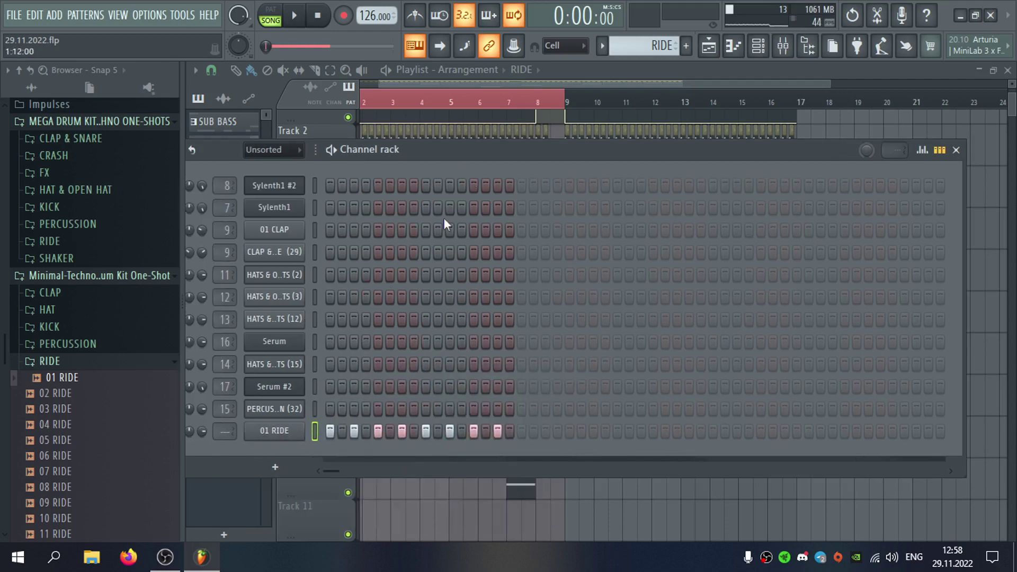
Route the 01 RIDE channel to mixer track 18 and rename that track RIDE.
{"action": "left_click", "coordinate": [284, 433]}
{"action": "left_click", "coordinate": [689, 273]}
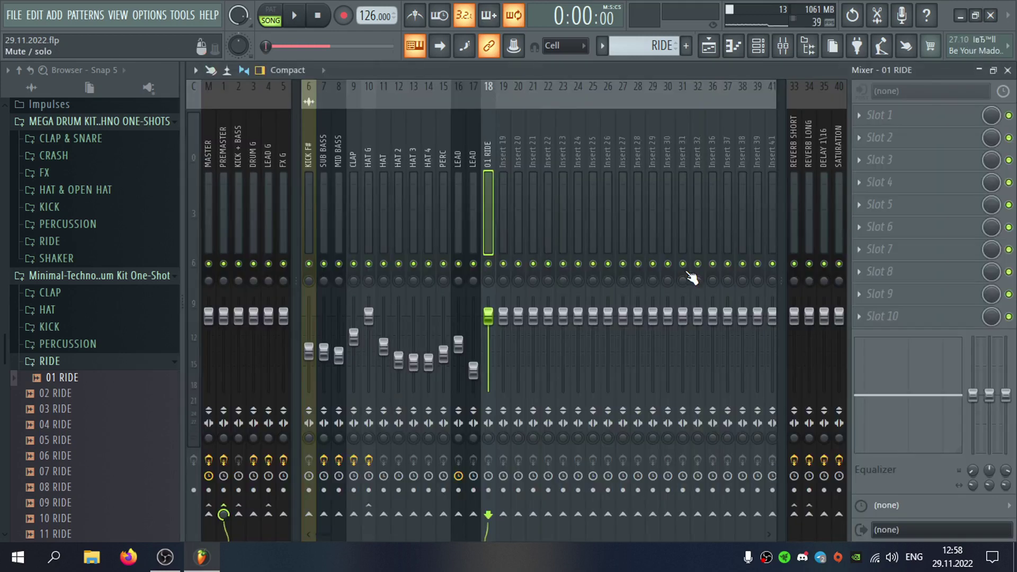
{"action": "key", "text": "F2"}
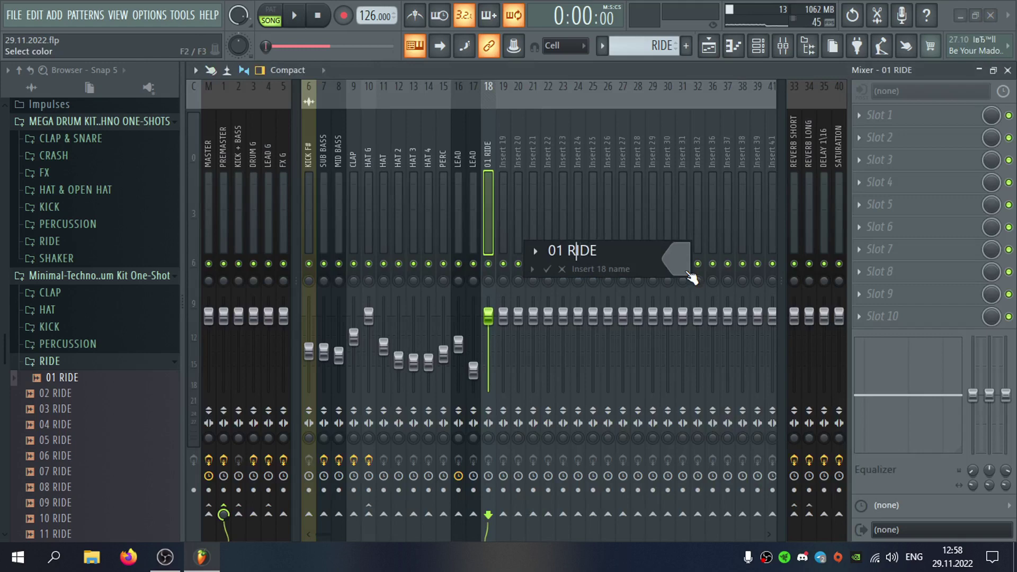
{"action": "key", "text": "BackSpace"}
{"action": "key", "text": "Return"}
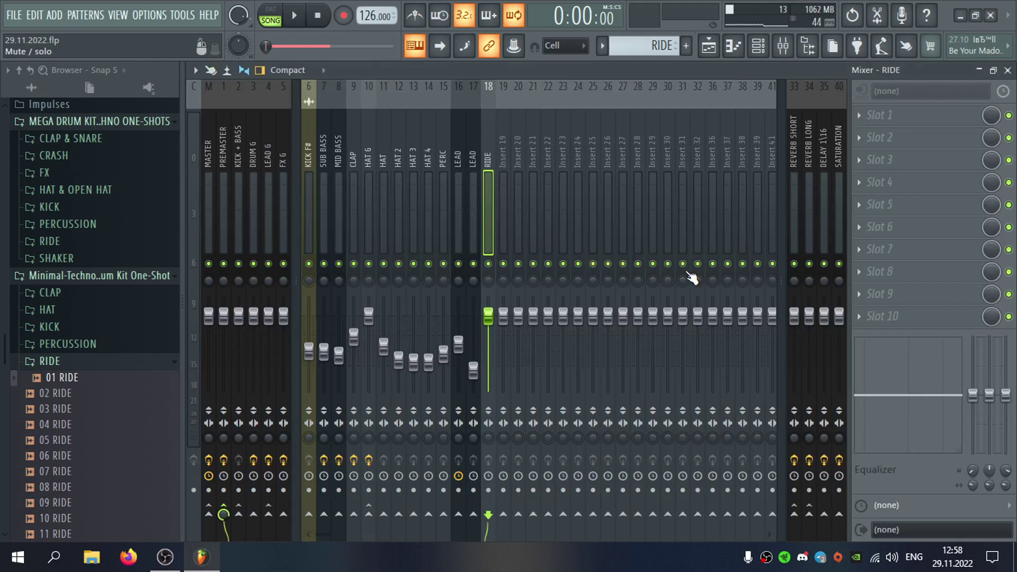
Load Magic Switch in the first effect slot of the RIDE track and reduce its mix to about one third.
{"action": "left_click", "coordinate": [919, 121]}
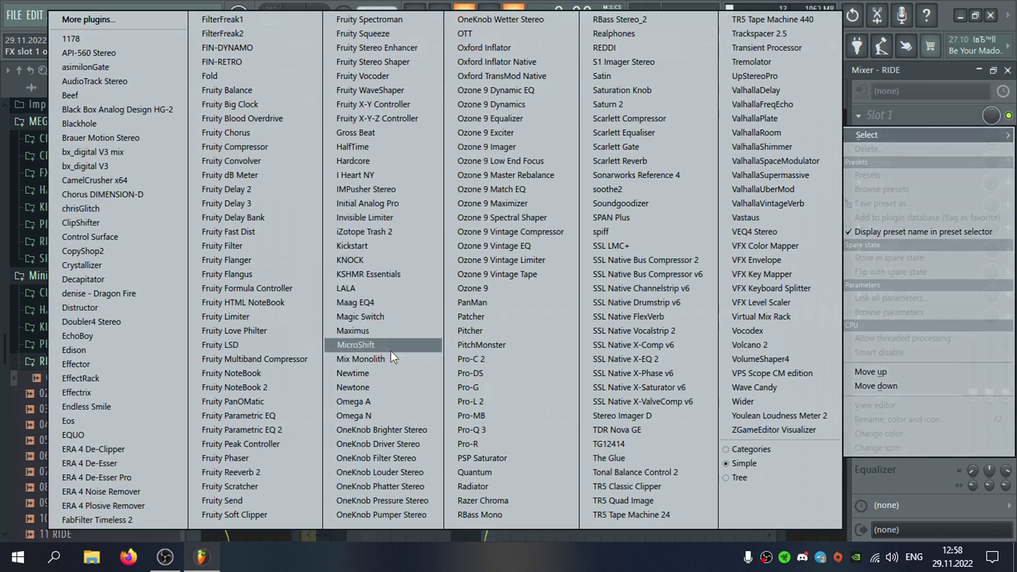
{"action": "left_click", "coordinate": [390, 316]}
{"action": "left_click_drag", "start_coordinate": [495, 440], "coordinate": [398, 438]}
Load PanMan in the RIDE track's second effect slot, choose the 2 Bar WideSlow MIDI preset and adjust its rhythm.
{"action": "left_click", "coordinate": [882, 138]}
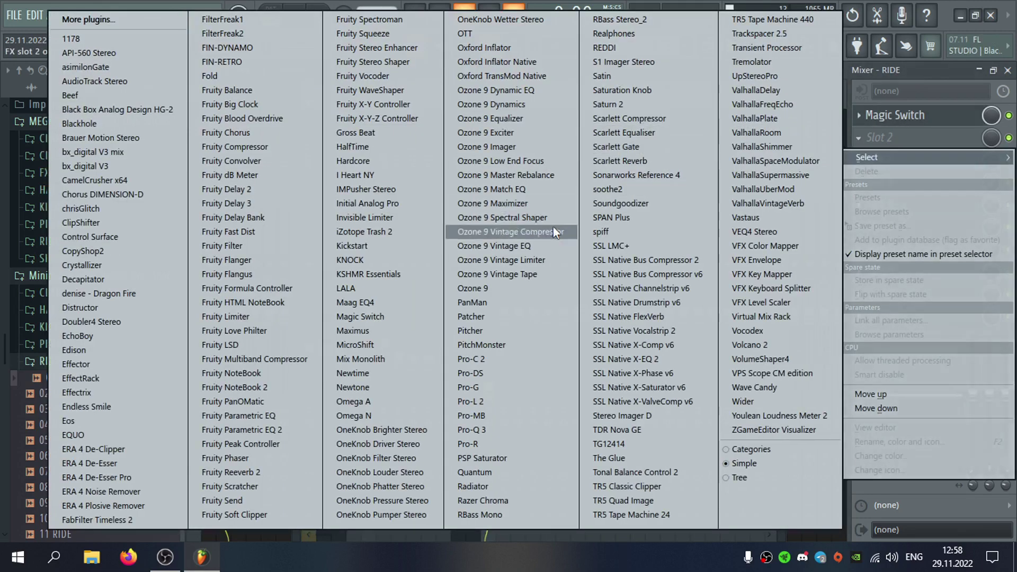
{"action": "left_click", "coordinate": [499, 304]}
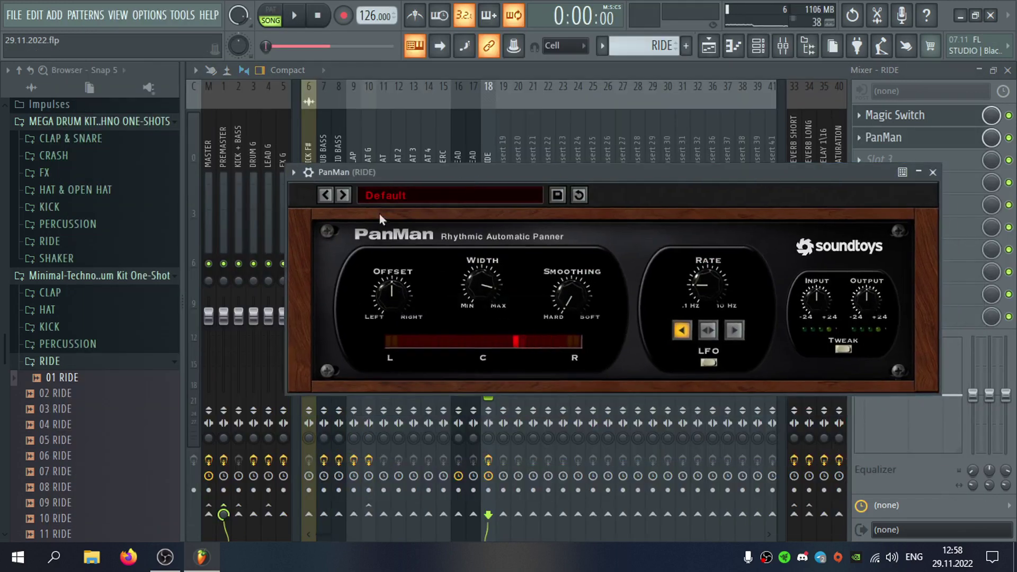
{"action": "left_click", "coordinate": [349, 196]}
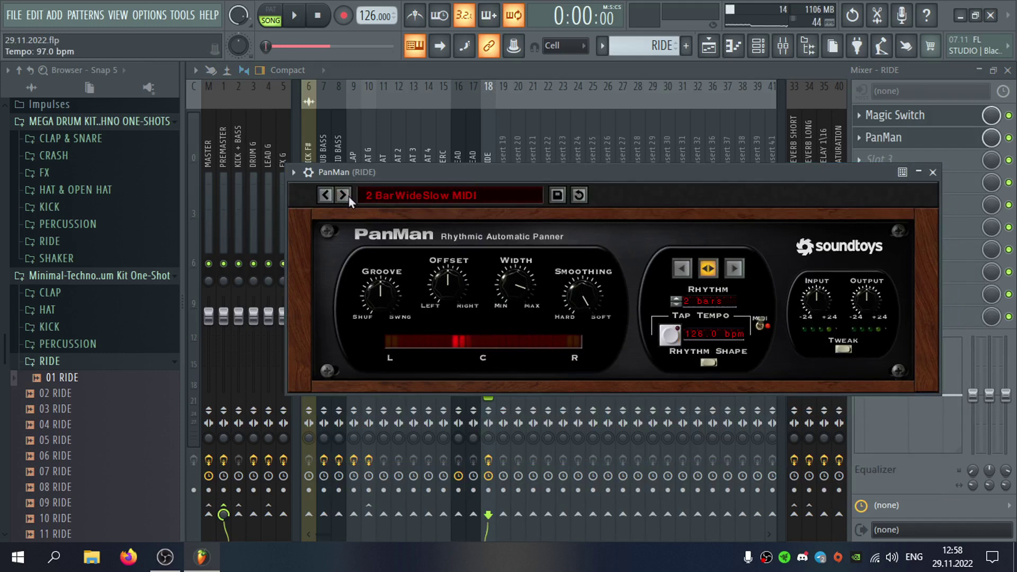
{"action": "left_click_drag", "start_coordinate": [523, 345], "coordinate": [525, 351]}
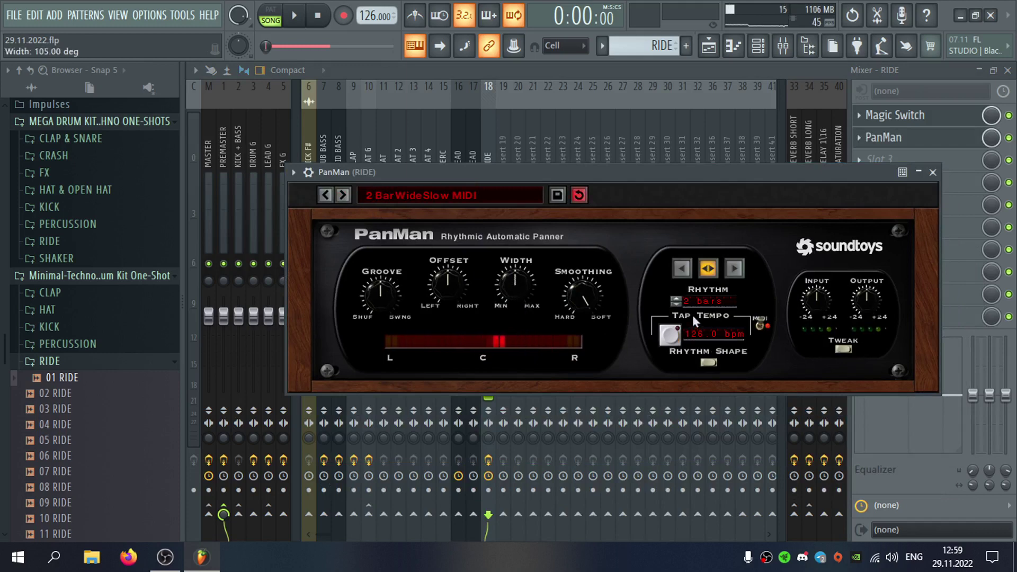
{"action": "left_click", "coordinate": [679, 301]}
{"action": "left_click", "coordinate": [933, 172]}
{"action": "left_click", "coordinate": [1009, 70]}
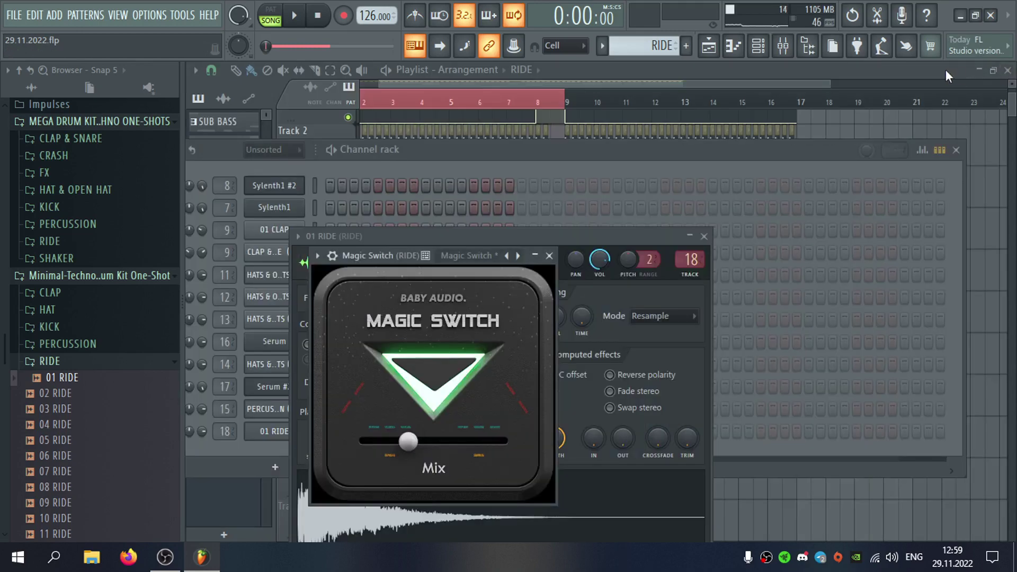
Lower the RIDE mixer track's volume below the neighbouring LEAD track, and return to the playlist with the song playing.
{"action": "double_click", "coordinate": [705, 259]}
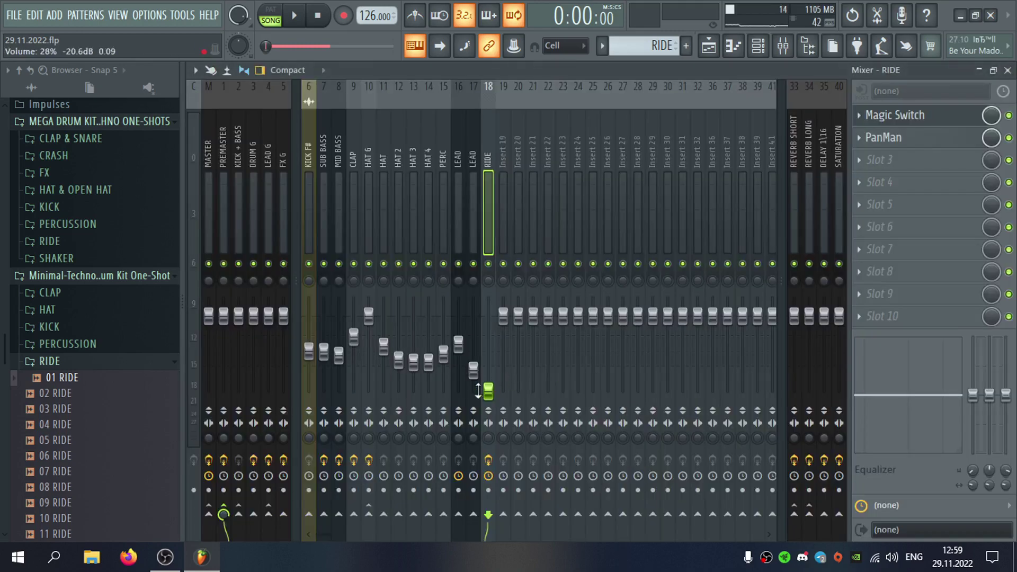
{"action": "key", "text": "space"}
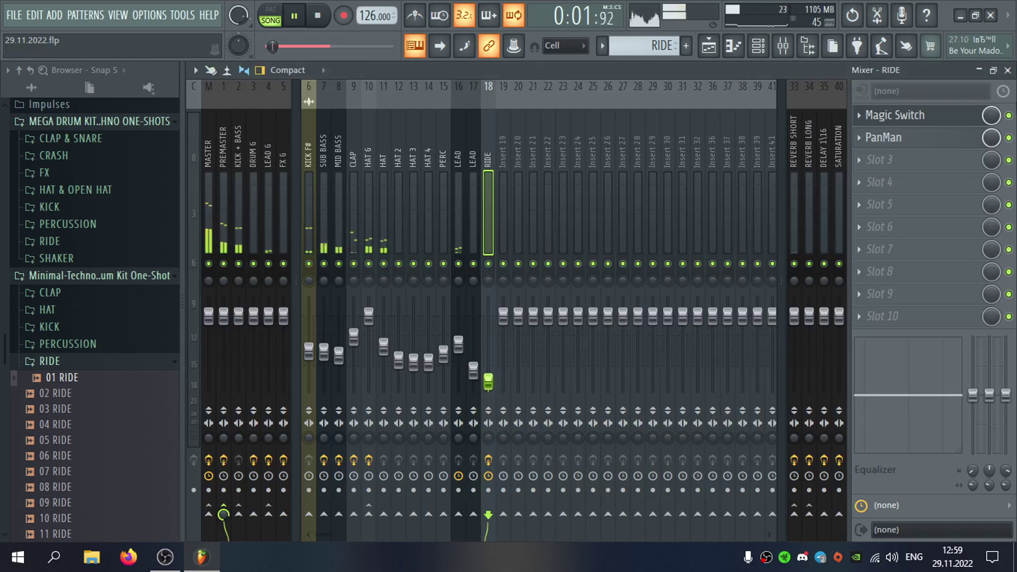
{"action": "left_click", "coordinate": [1008, 70]}
Clear the playlist's loop region and repeat the RIDE clip across bars 10 to 16 on Track 8.
{"action": "left_click", "coordinate": [538, 114]}
{"action": "double_click", "coordinate": [537, 104]}
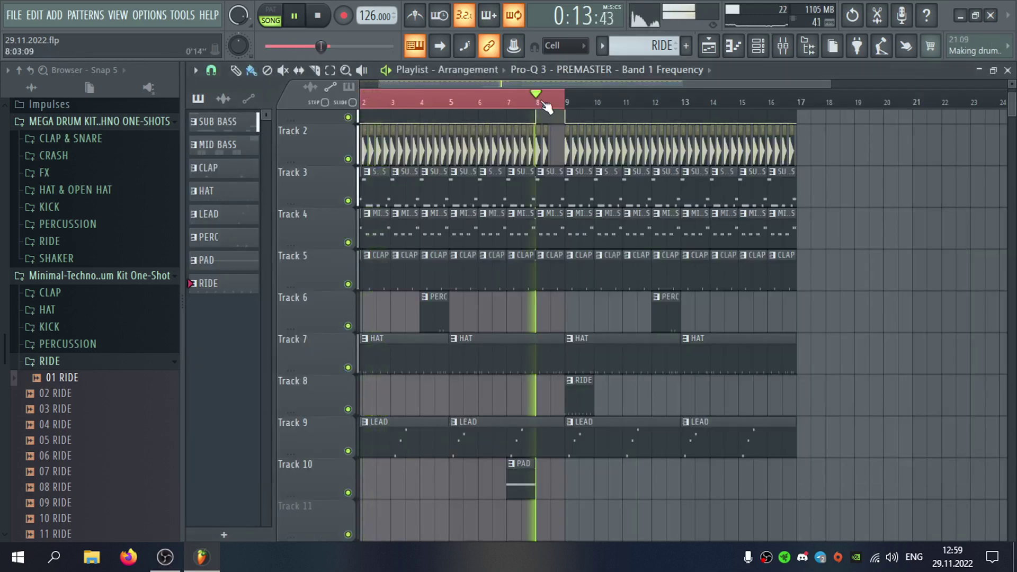
{"action": "left_click", "coordinate": [588, 396]}
{"action": "left_click_drag", "start_coordinate": [607, 398], "coordinate": [769, 405]}
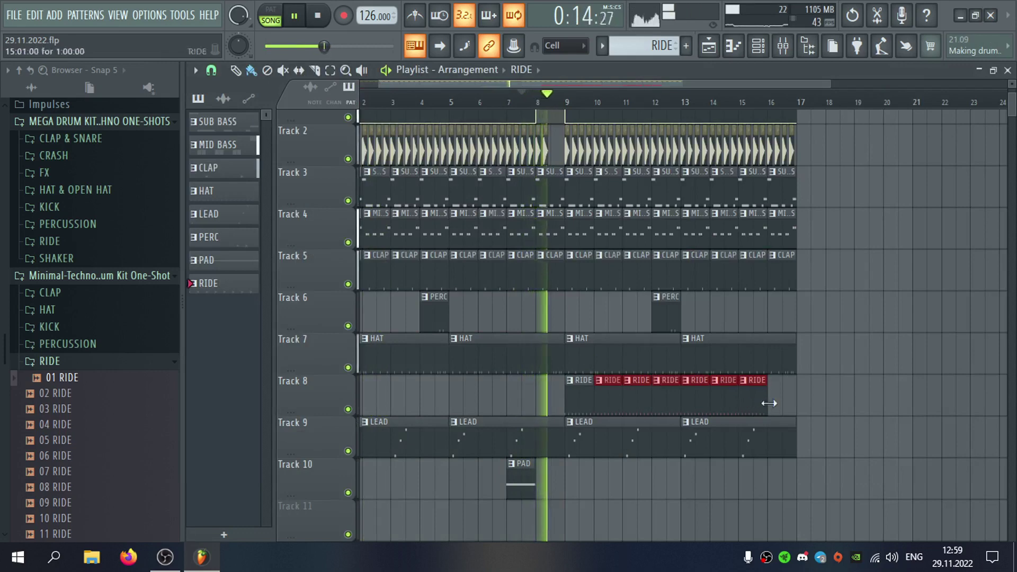
{"action": "double_click", "coordinate": [788, 393]}
{"action": "left_click", "coordinate": [1008, 70]}
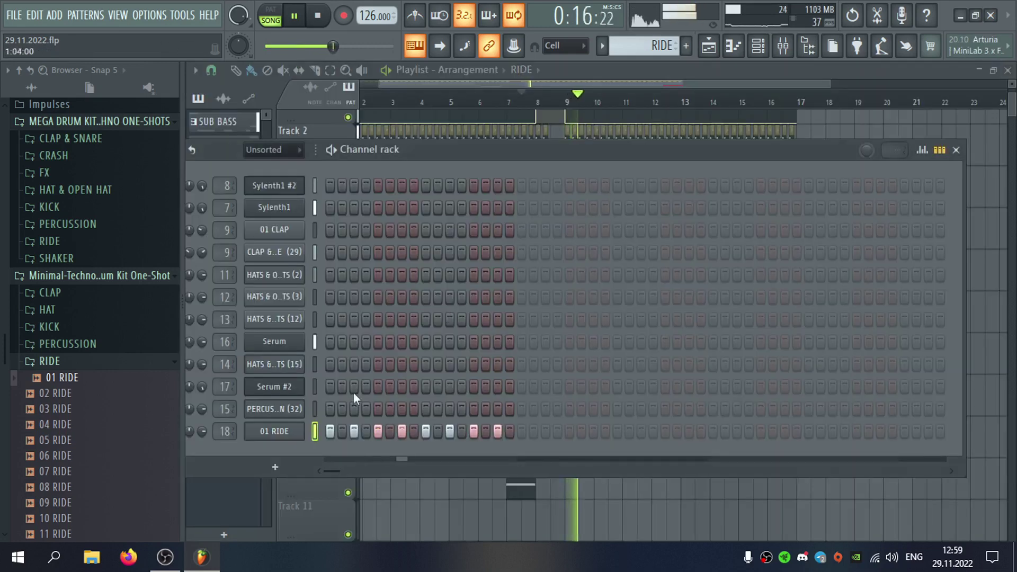
Raise the volume of the RIDE mixer track slightly while the song plays.
{"action": "double_click", "coordinate": [229, 431]}
{"action": "left_click_drag", "start_coordinate": [498, 382], "coordinate": [489, 382]}
{"action": "left_click_drag", "start_coordinate": [510, 325], "coordinate": [511, 323]}
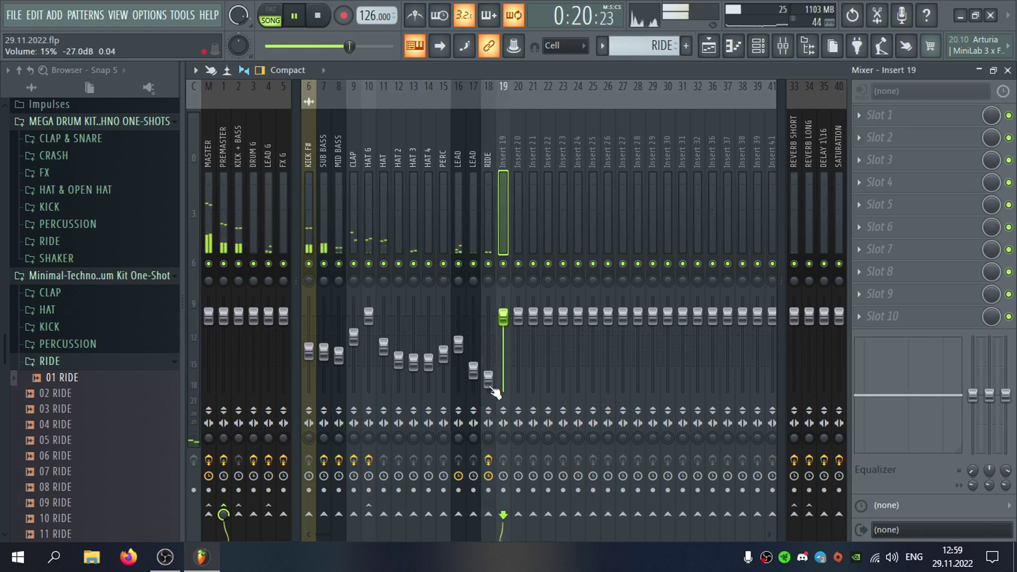
{"action": "left_click_drag", "start_coordinate": [489, 379], "coordinate": [489, 378]}
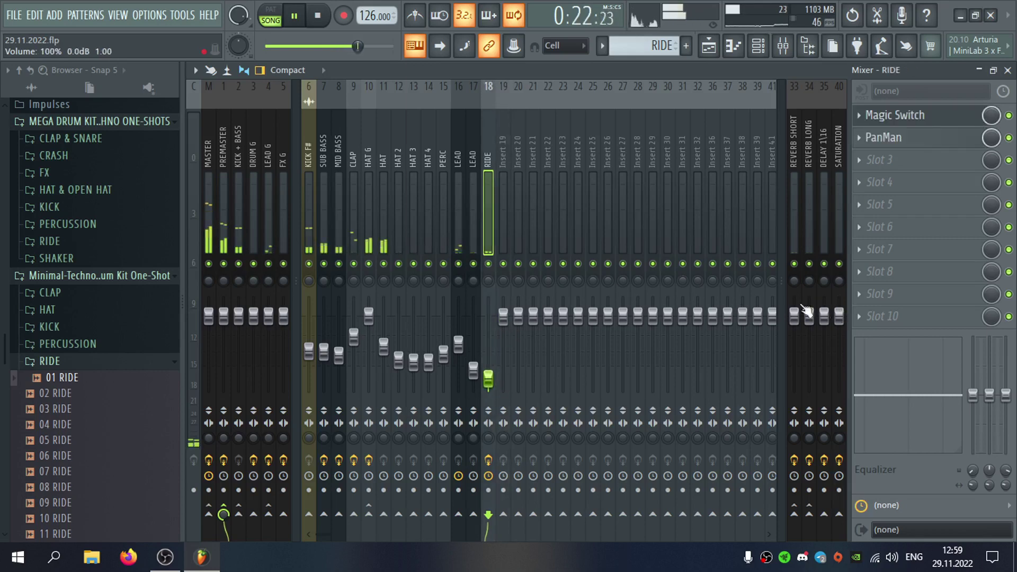
Lower the velocity of every other ride hit, starting with the first, in the 01 RIDE channel's piano roll.
{"action": "left_click", "coordinate": [1008, 71]}
{"action": "right_click", "coordinate": [288, 426]}
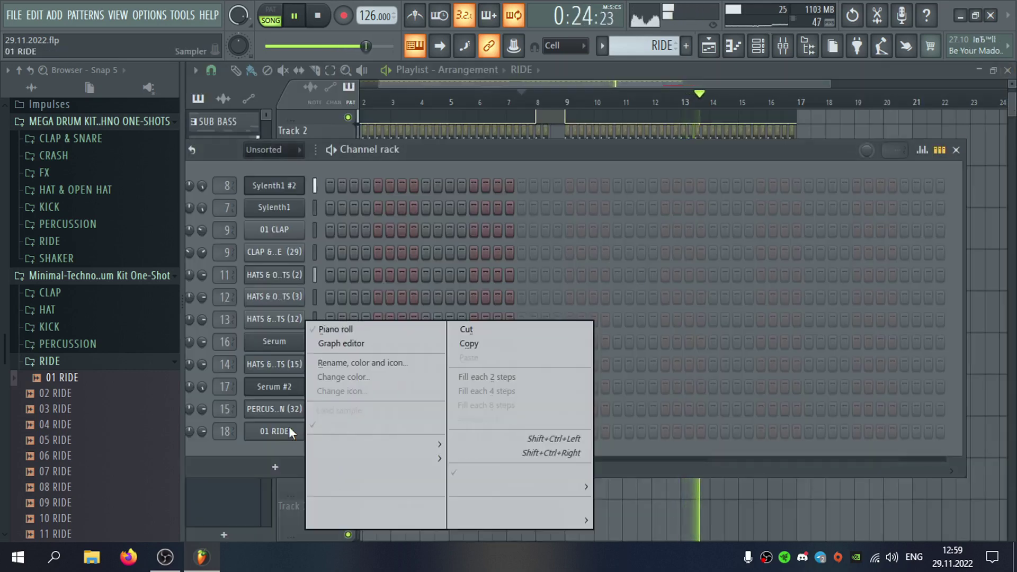
{"action": "left_click", "coordinate": [345, 330]}
{"action": "left_click", "coordinate": [241, 481]}
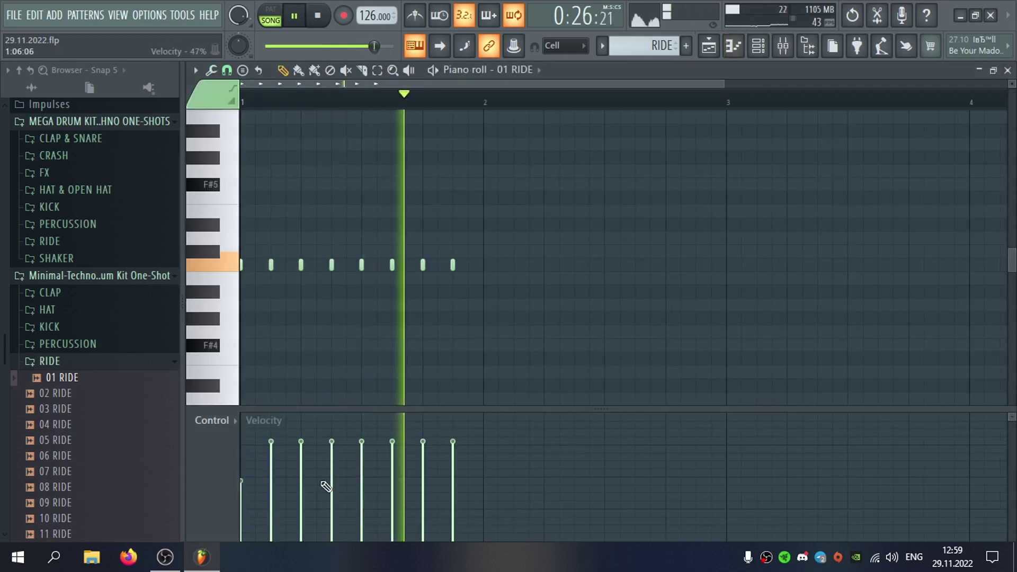
{"action": "left_click", "coordinate": [302, 477]}
{"action": "left_click", "coordinate": [362, 478]}
{"action": "left_click", "coordinate": [422, 471]}
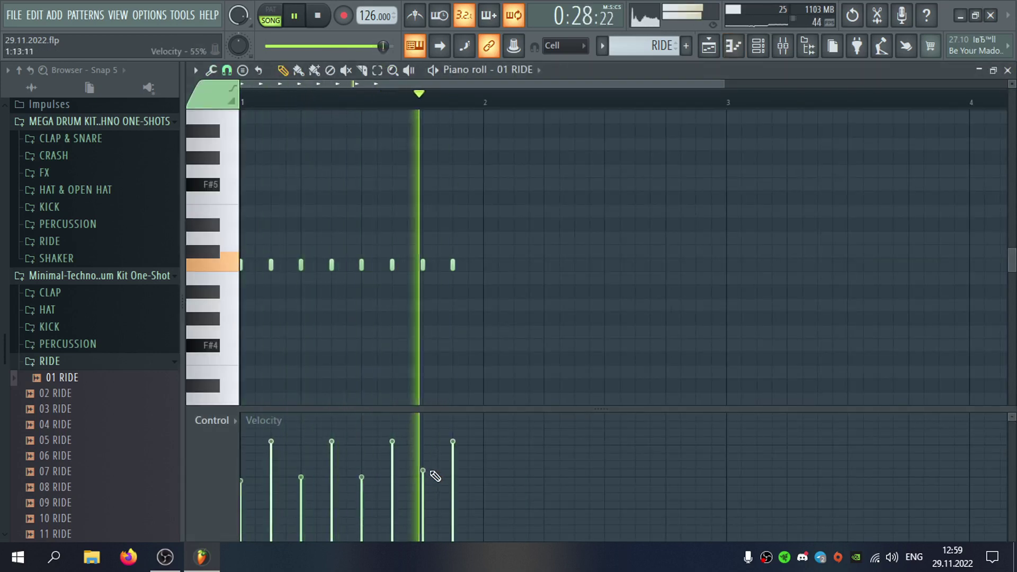
{"action": "left_click", "coordinate": [362, 469]}
{"action": "left_click", "coordinate": [302, 473]}
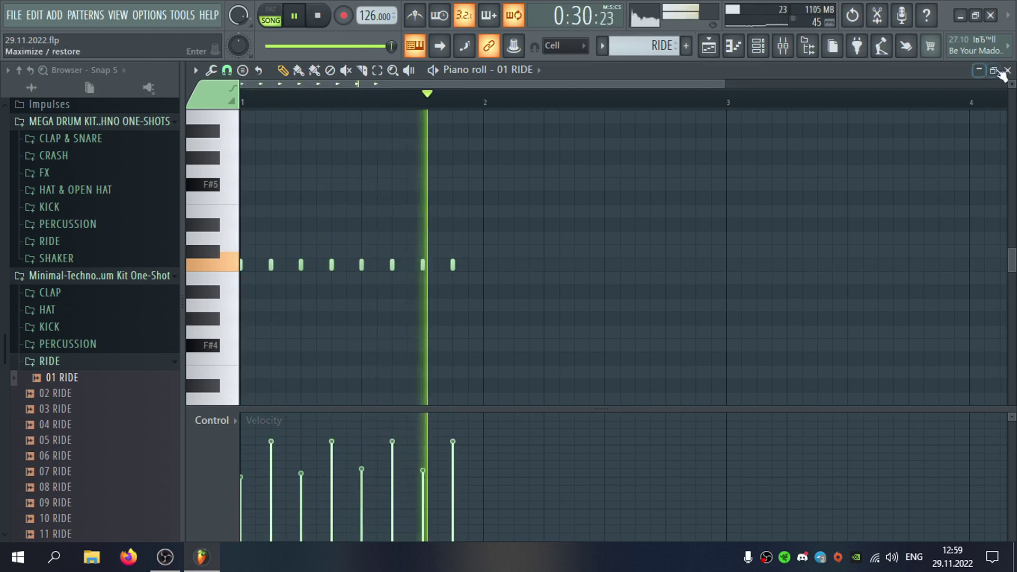
{"action": "left_click", "coordinate": [1008, 71]}
Select bars 8 to 17 as the playlist's loop region and bring up the channel rack for the RIDE pattern.
{"action": "left_click", "coordinate": [916, 75]}
{"action": "left_click_drag", "start_coordinate": [809, 114], "coordinate": [538, 109]}
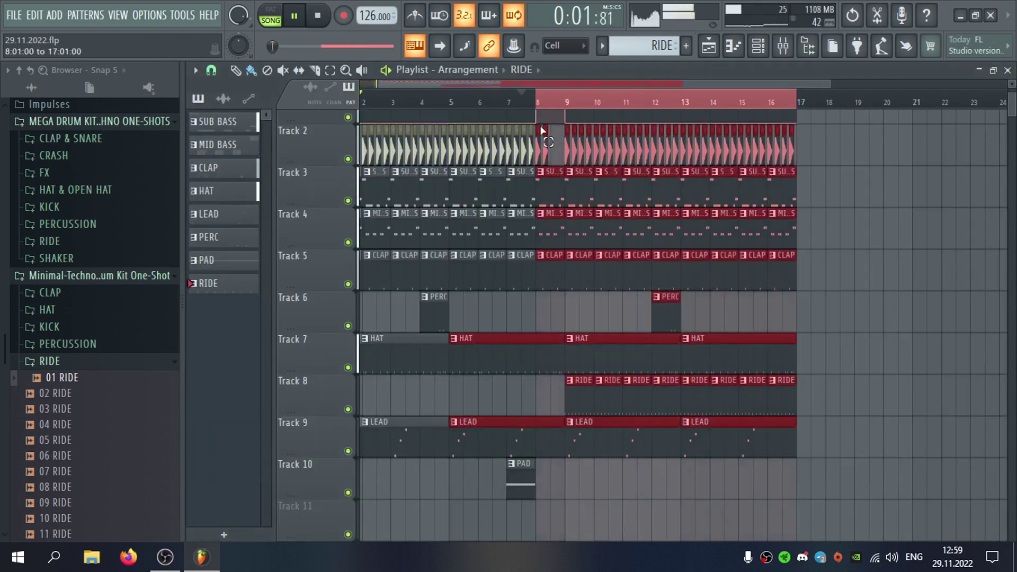
{"action": "double_click", "coordinate": [634, 395]}
{"action": "left_click", "coordinate": [1010, 72]}
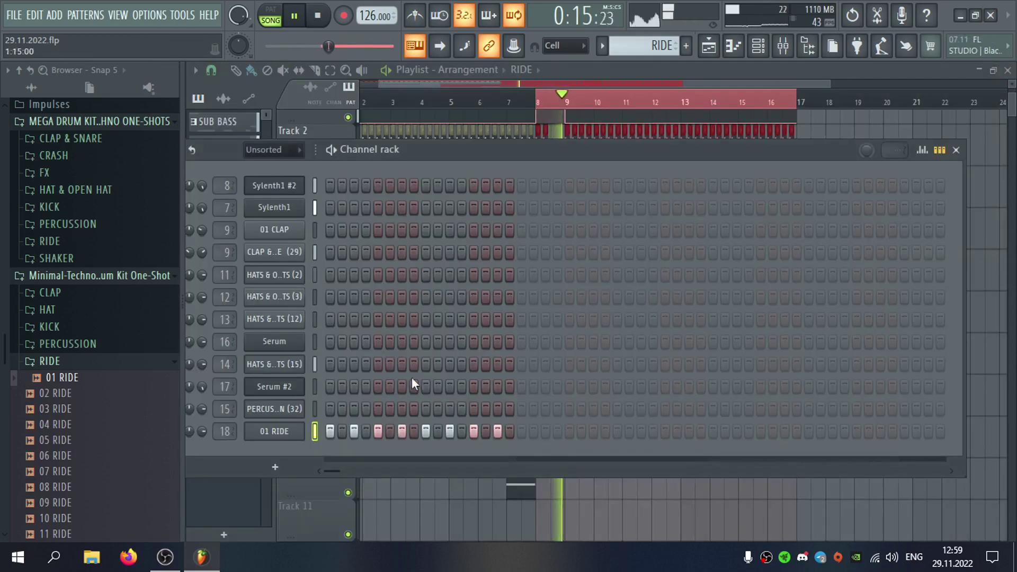
{"action": "left_click_drag", "start_coordinate": [368, 149], "coordinate": [433, 144]}
Try the samples 02 RIDE to 05 RIDE in the ride channel and toggle its Cut itself option.
{"action": "left_click", "coordinate": [97, 398]}
{"action": "scroll", "coordinate": [146, 391], "scroll_direction": "down", "scroll_amount": 4}
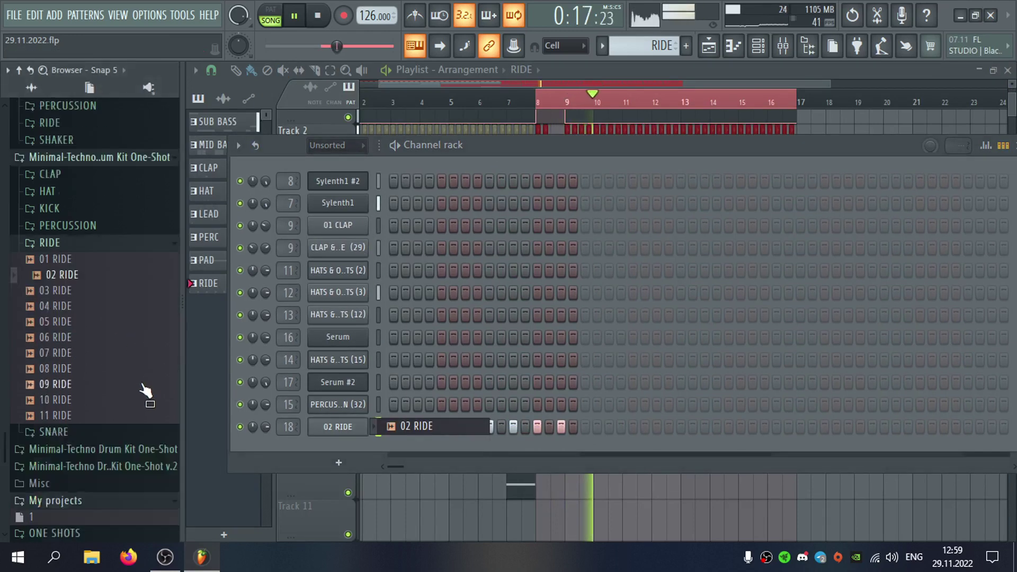
{"action": "left_click", "coordinate": [84, 227]}
{"action": "left_click", "coordinate": [89, 237]}
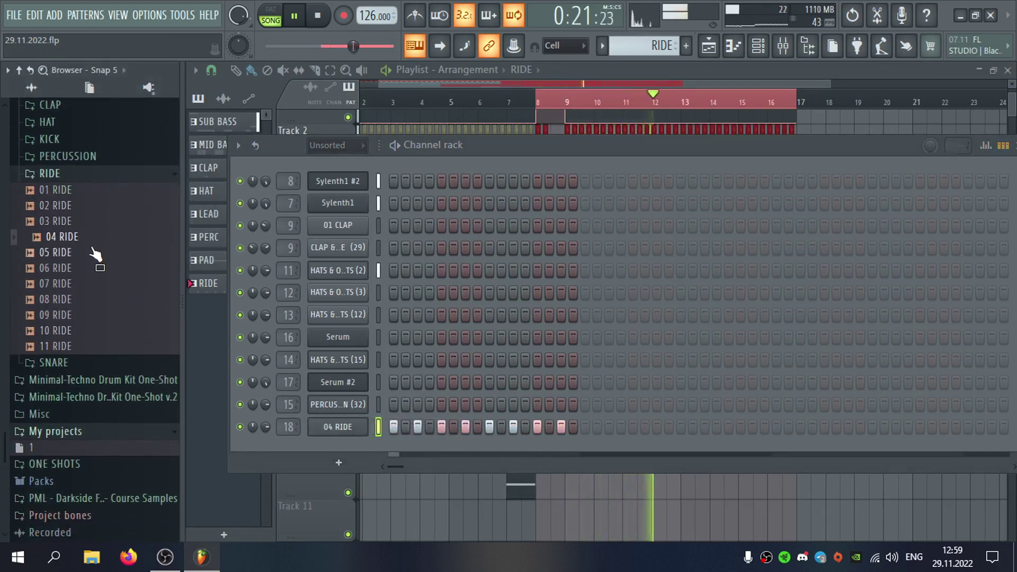
{"action": "left_click", "coordinate": [95, 255]}
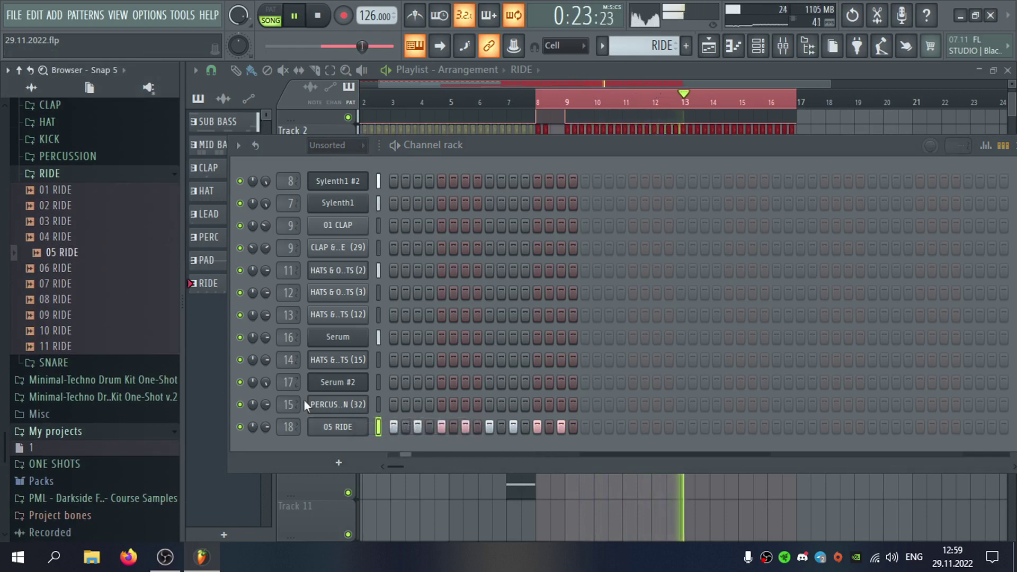
{"action": "right_click", "coordinate": [336, 426]}
{"action": "left_click", "coordinate": [415, 426]}
Try the samples 06 RIDE to 11 RIDE one after another in the ride channel during playback.
{"action": "left_click", "coordinate": [84, 270]}
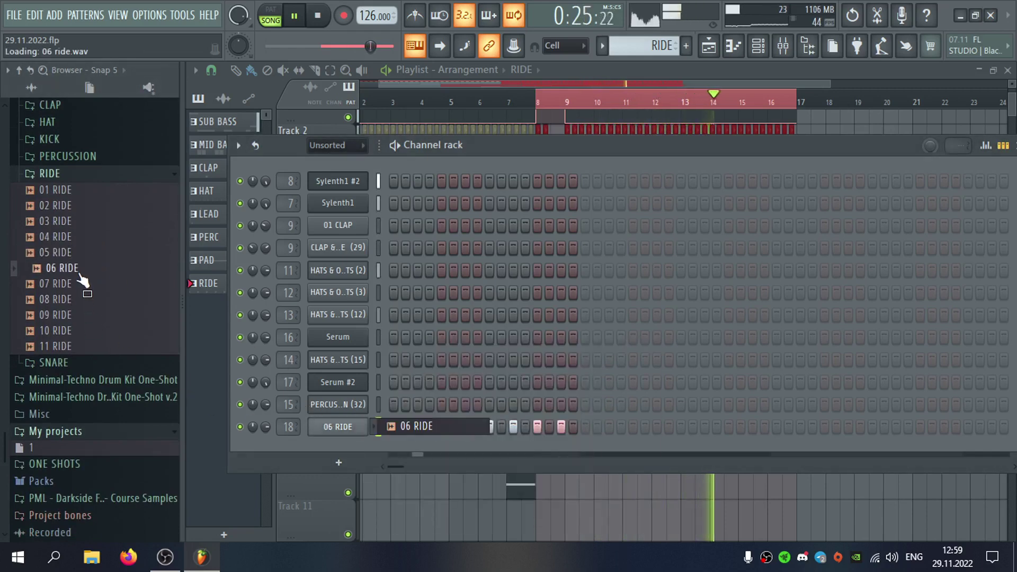
{"action": "left_click", "coordinate": [93, 286]}
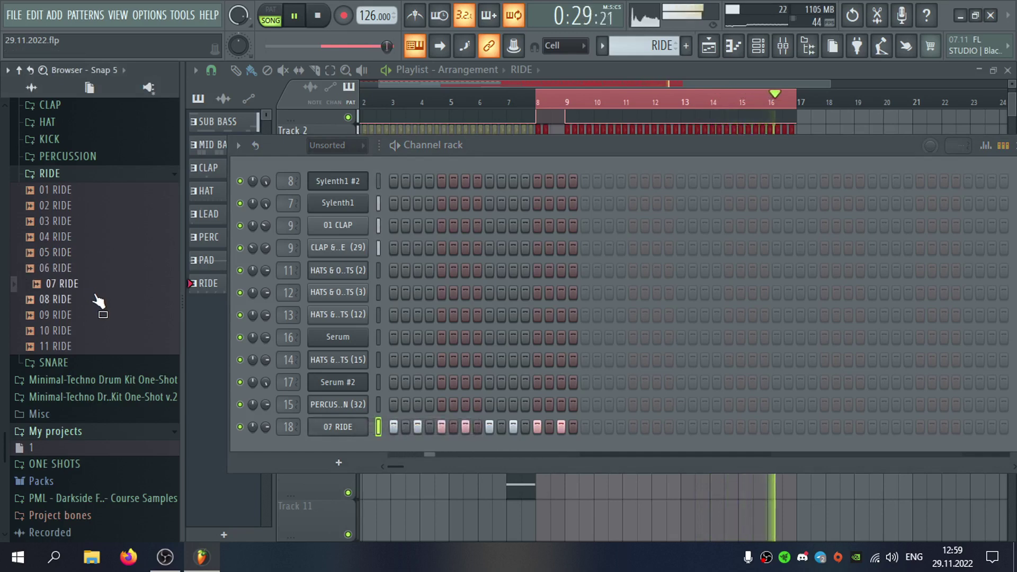
{"action": "left_click", "coordinate": [94, 300]}
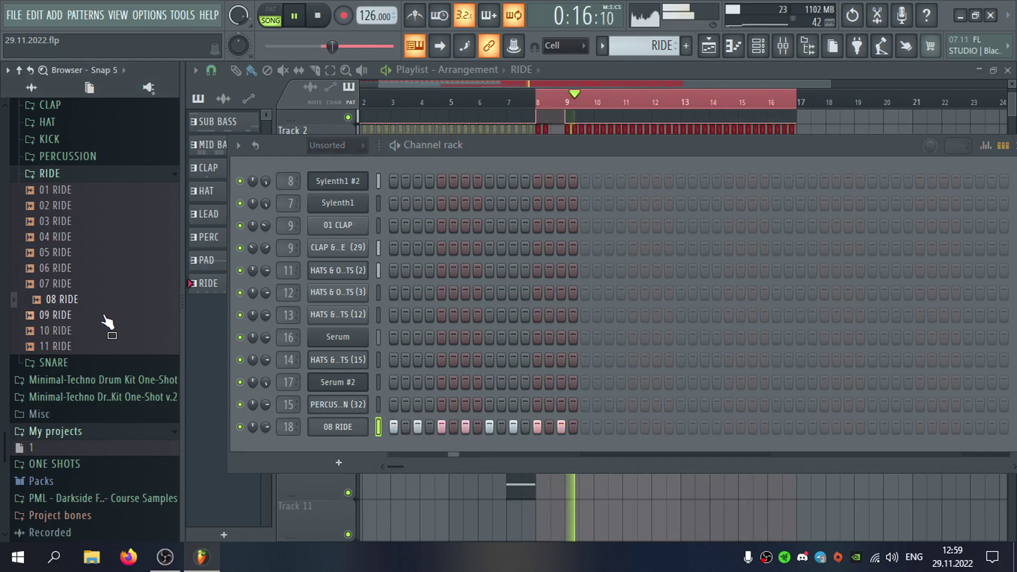
{"action": "left_click", "coordinate": [104, 316]}
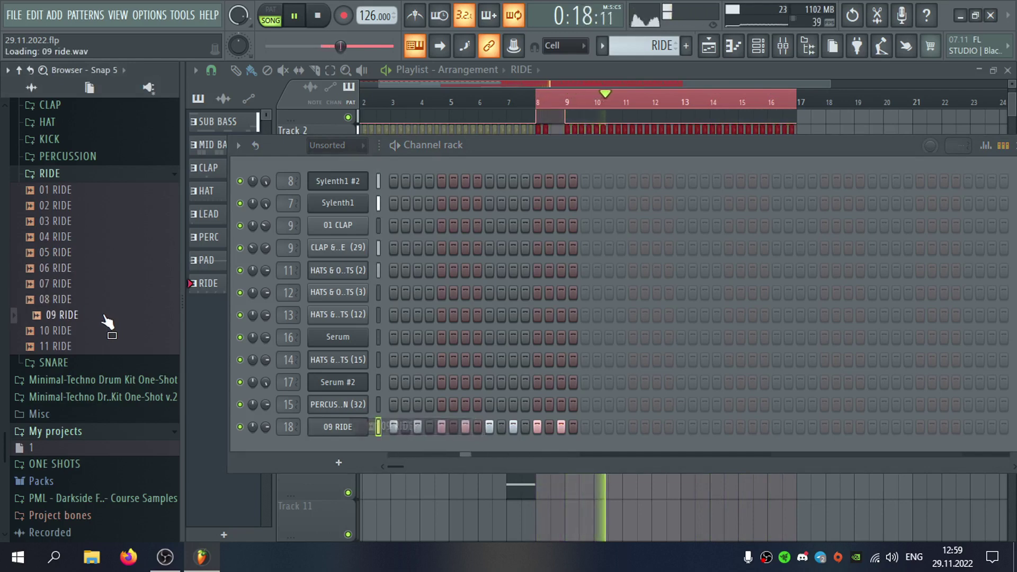
{"action": "left_click", "coordinate": [107, 332]}
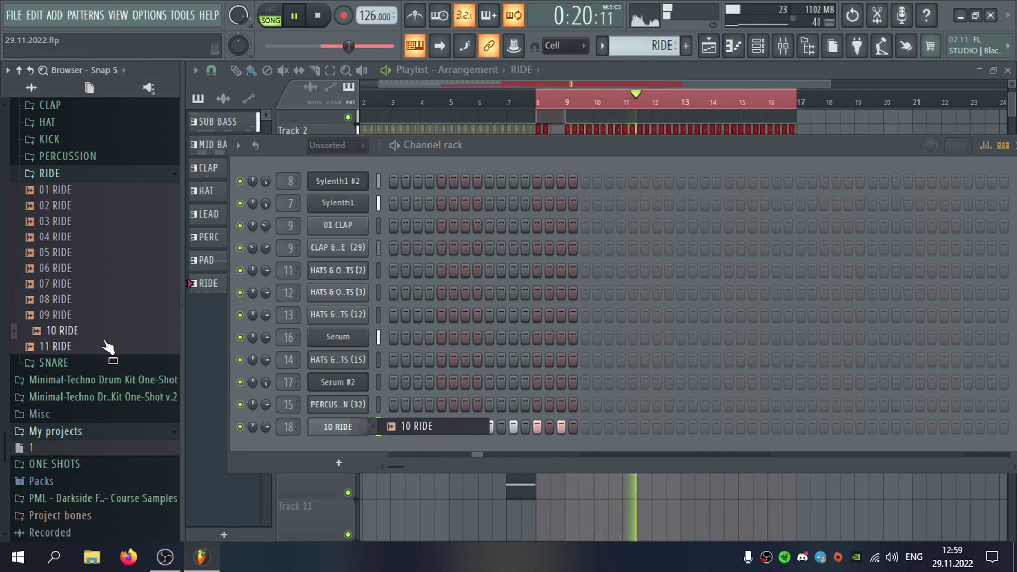
{"action": "left_click", "coordinate": [109, 348]}
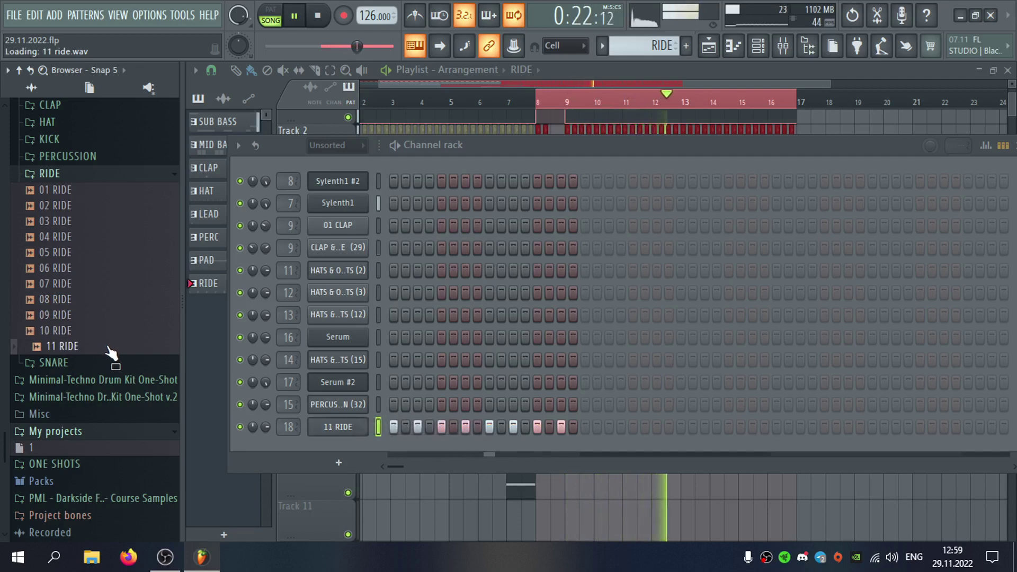
Replace the ride channel's sample with RIDE (2) from the RIDE folder of the MEGA DRUM KIT.
{"action": "scroll", "coordinate": [109, 356], "scroll_direction": "up", "scroll_amount": 5}
{"action": "left_click", "coordinate": [91, 269]}
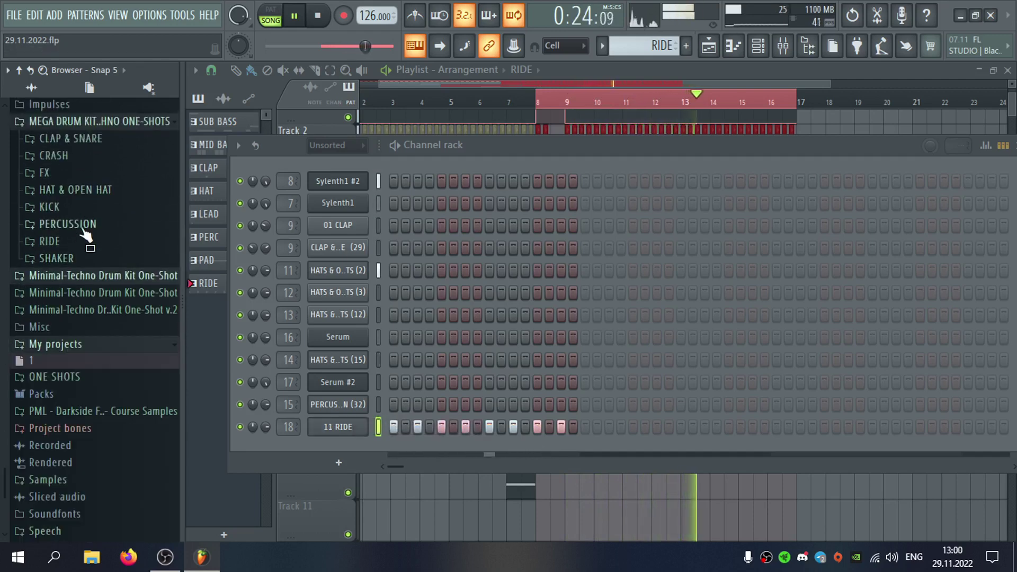
{"action": "left_click", "coordinate": [79, 240]}
{"action": "middle_click", "coordinate": [95, 227]}
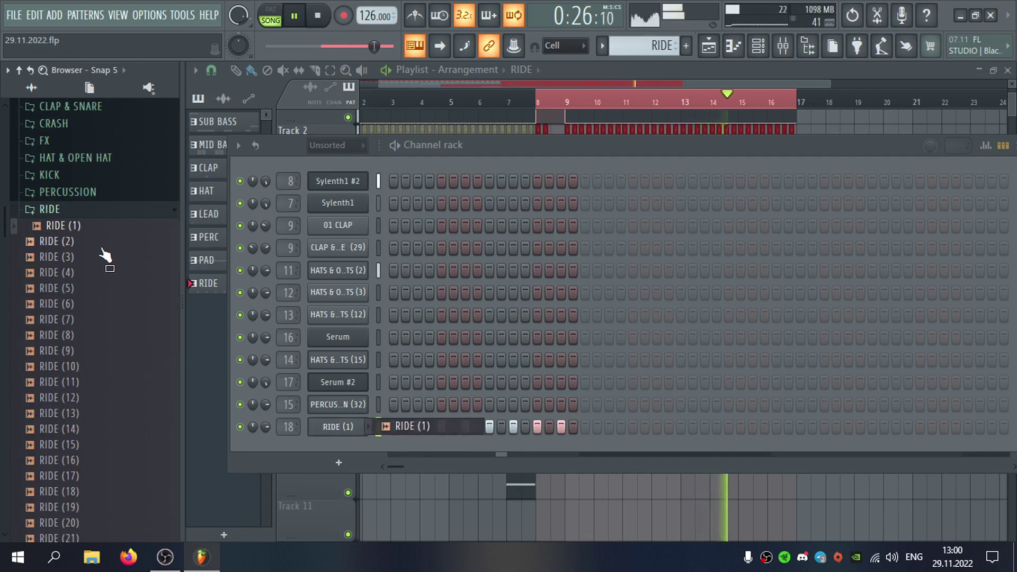
{"action": "left_click", "coordinate": [101, 244]}
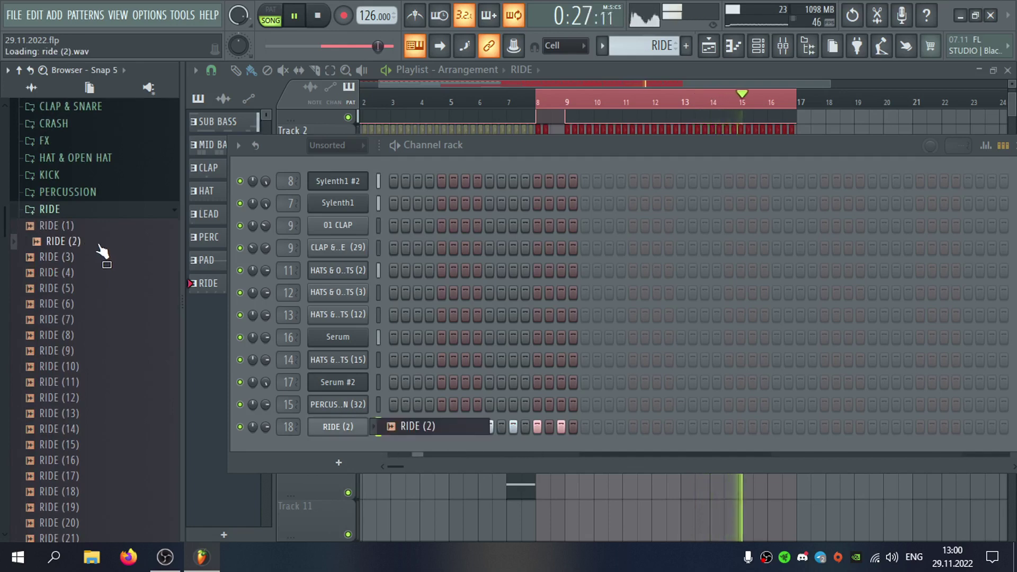
Send the RIDE mixer track to REVERB SHORT, route its output to HAT G and lower its volume to about 12%.
{"action": "double_click", "coordinate": [294, 420]}
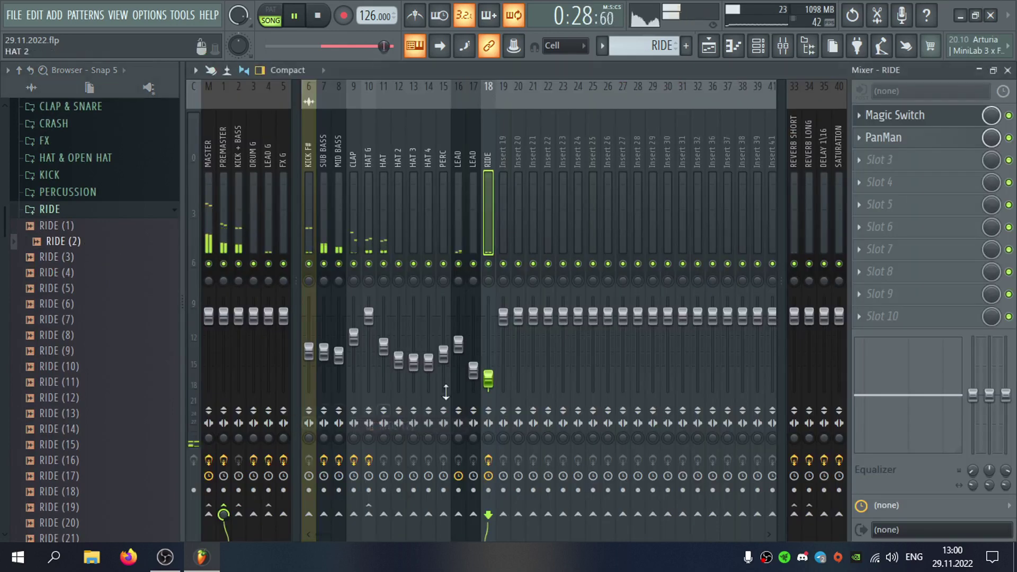
{"action": "left_click", "coordinate": [794, 514]}
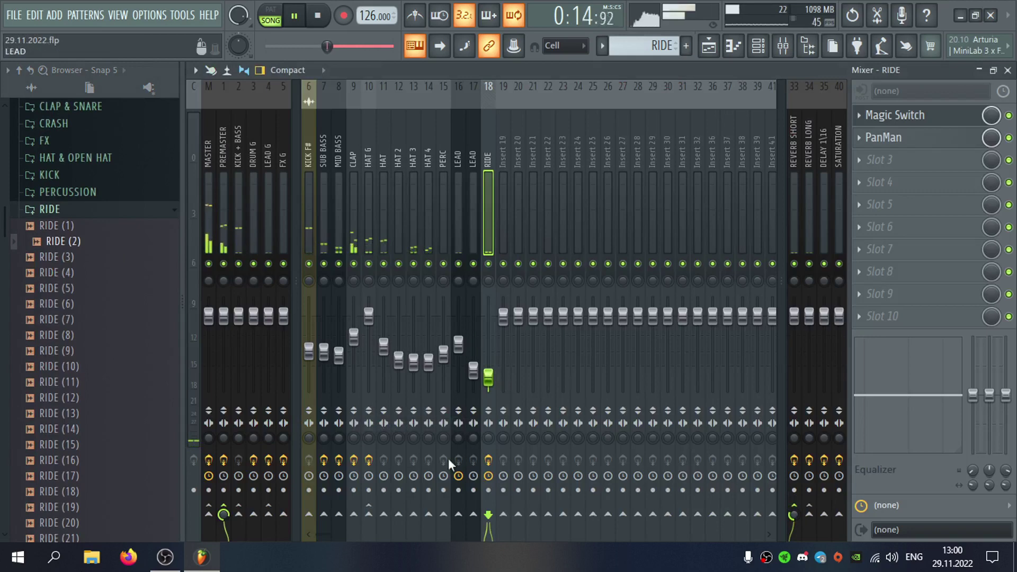
{"action": "left_click", "coordinate": [368, 513]}
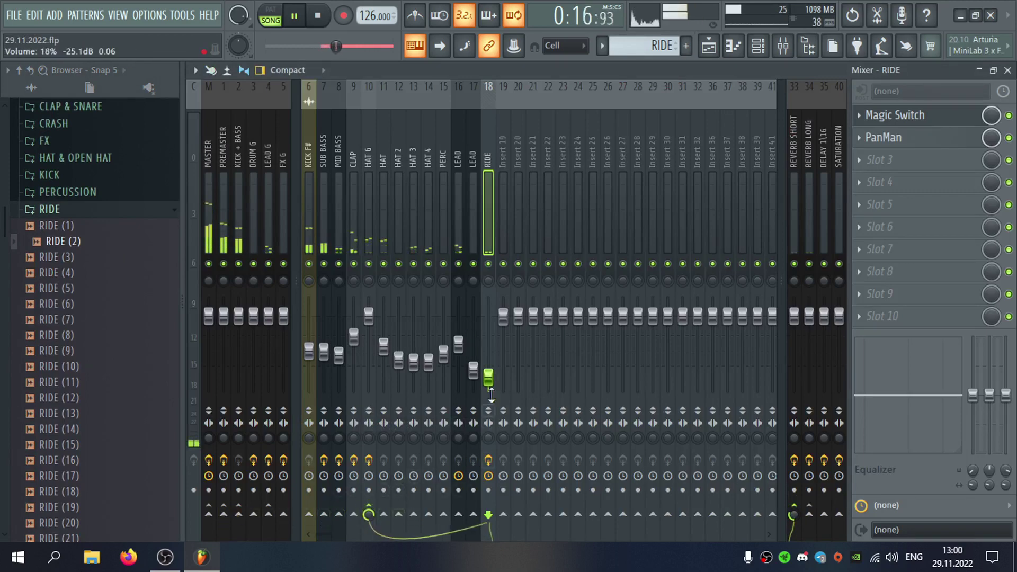
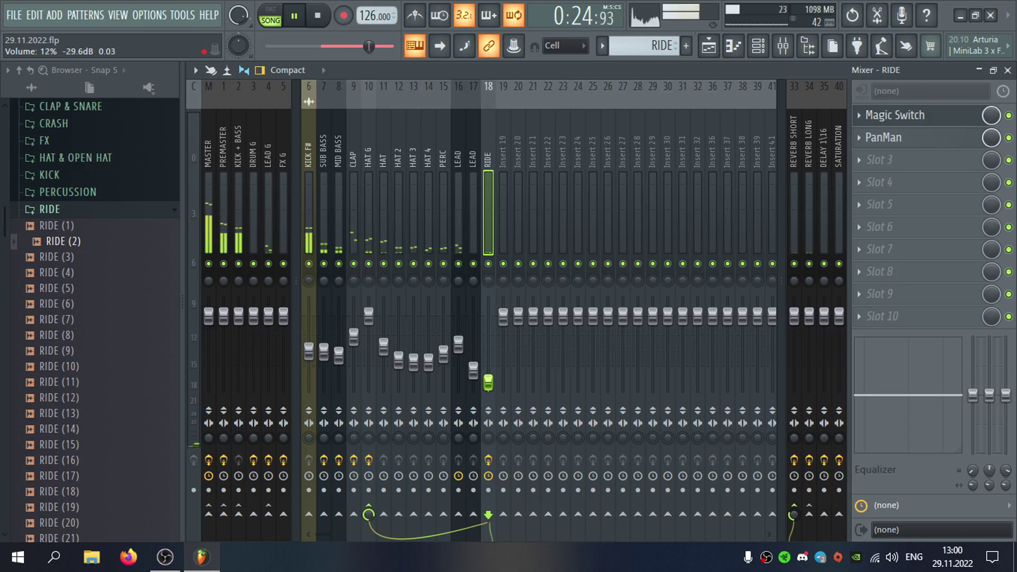
{"action": "left_click", "coordinate": [1008, 70]}
Deselect the playlist clips and create a new pattern named LEAD.
{"action": "left_click", "coordinate": [800, 78]}
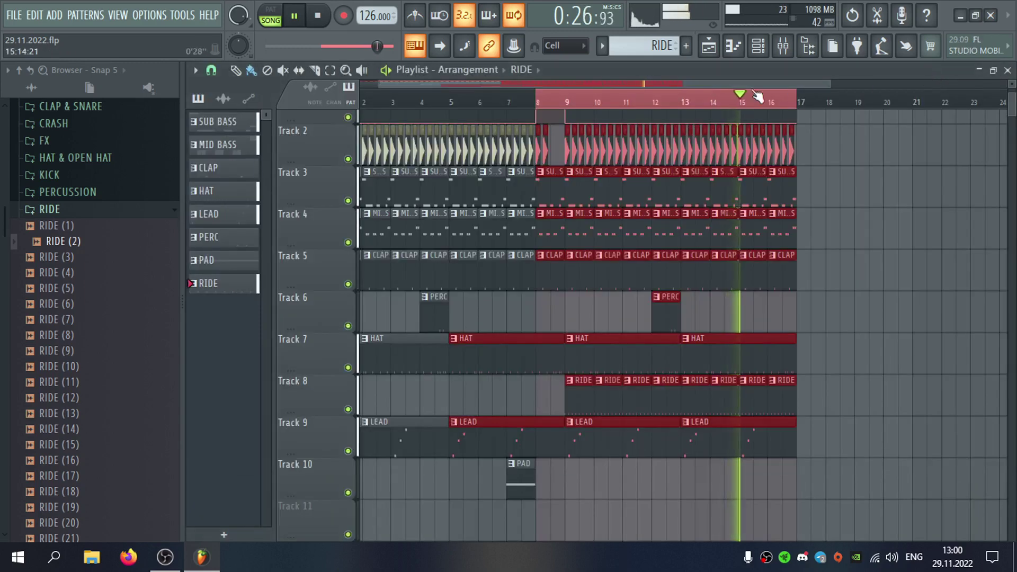
{"action": "scroll", "coordinate": [924, 255], "scroll_direction": "up", "scroll_amount": 2}
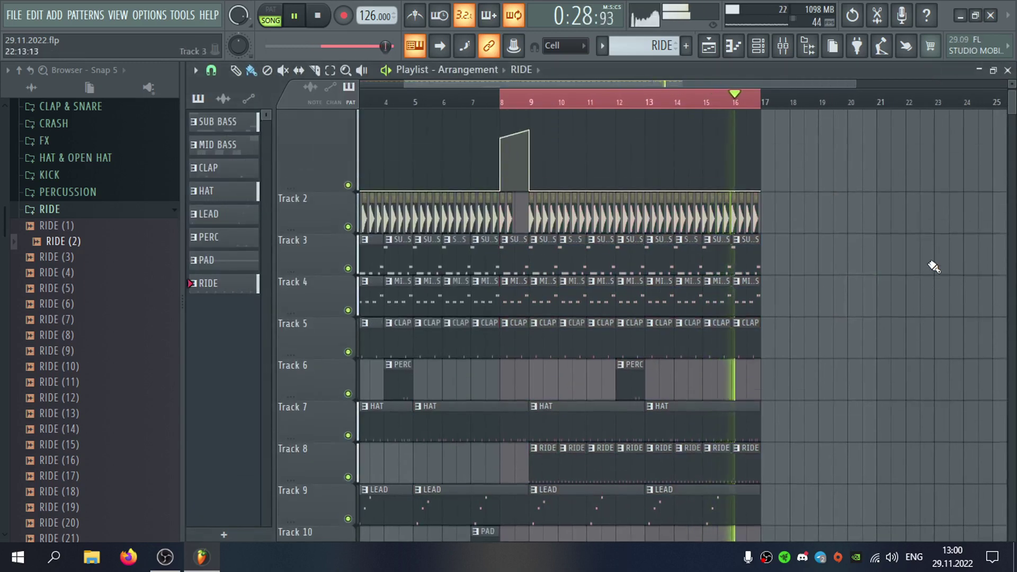
{"action": "left_click", "coordinate": [686, 47]}
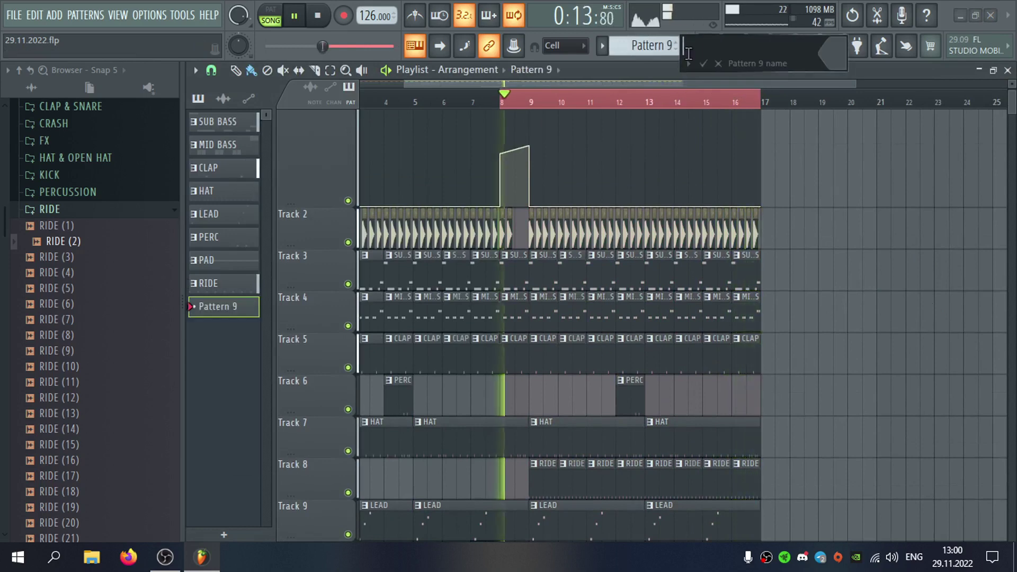
{"action": "type", "text": "LEAD"}
{"action": "key", "text": "Return"}
{"action": "scroll", "coordinate": [608, 445], "scroll_direction": "down", "scroll_amount": 5}
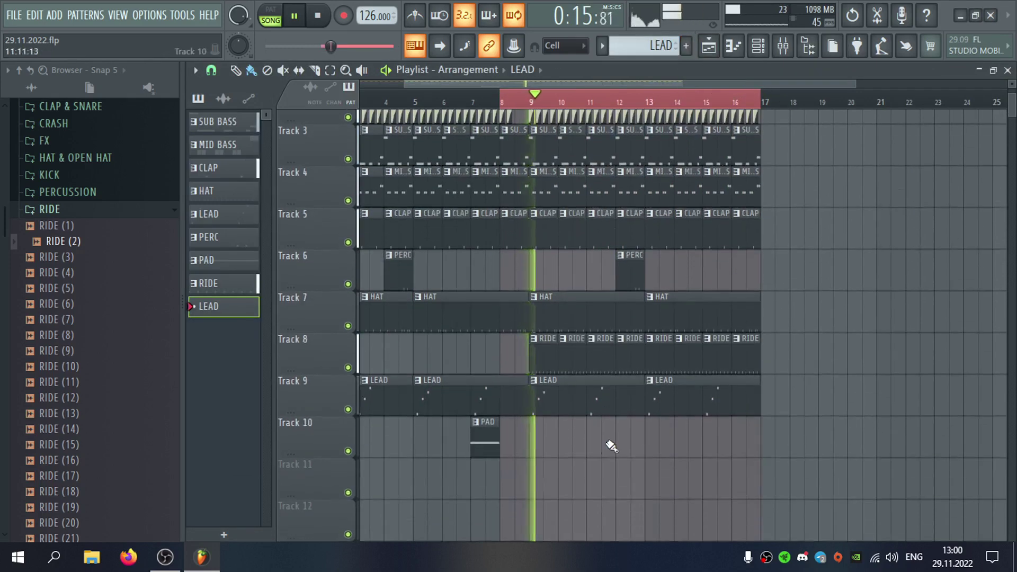
Insert a new Serum instrument above the ride channel in the channel rack.
{"action": "left_click", "coordinate": [536, 394]}
{"action": "key", "text": "F6"}
{"action": "right_click", "coordinate": [367, 427]}
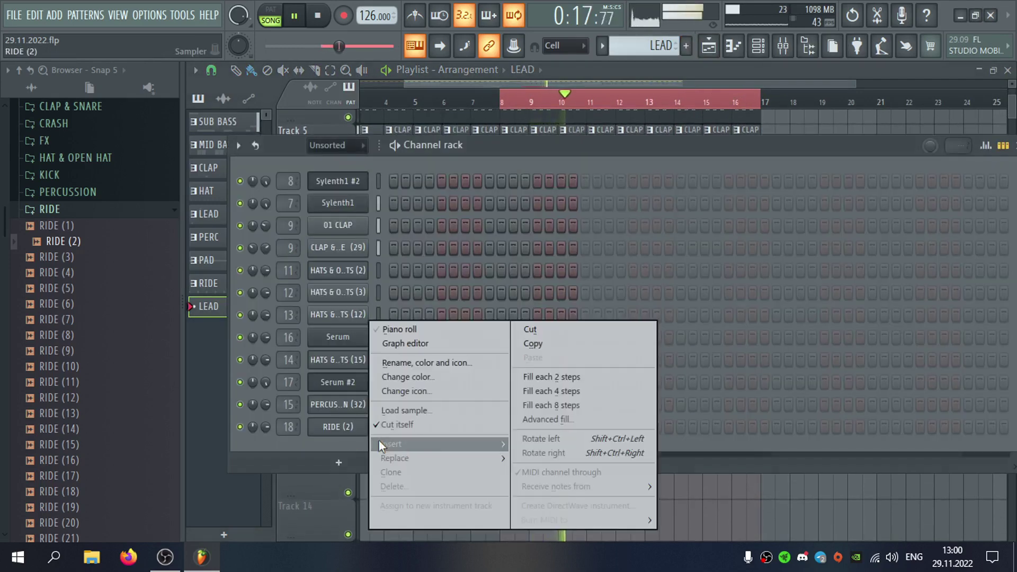
{"action": "mouse_move", "coordinate": [394, 444]}
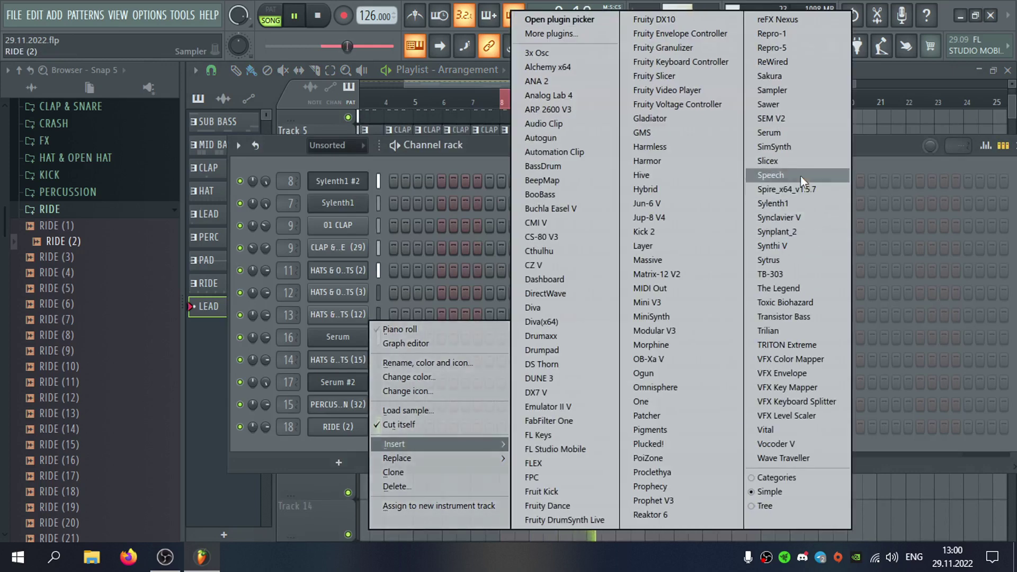
{"action": "left_click", "coordinate": [795, 132]}
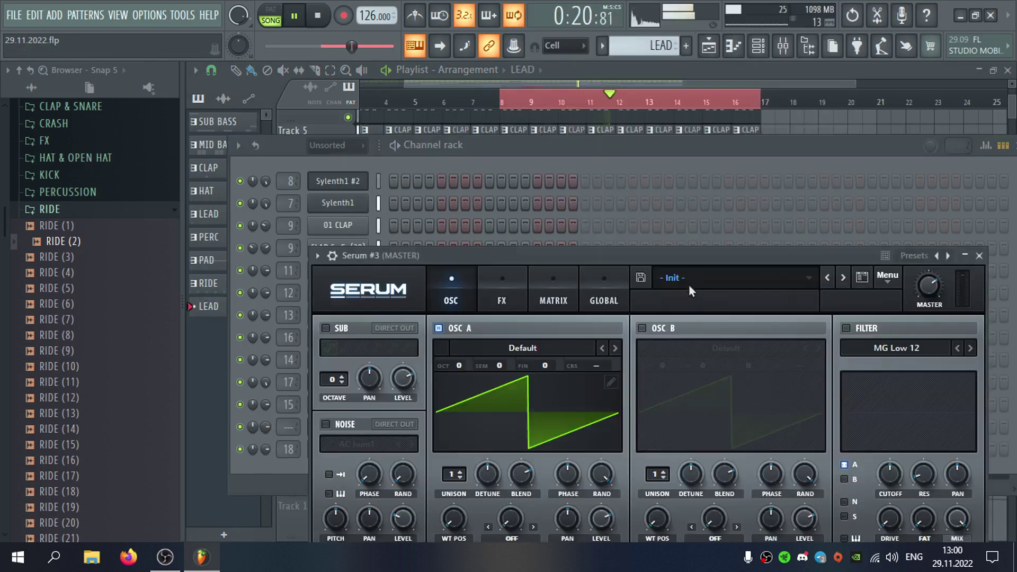
Assign Serum #3 to a free mixer track, name that track LEAD and move it ahead of the RIDE track.
{"action": "left_click_drag", "start_coordinate": [657, 253], "coordinate": [598, 109]}
{"action": "left_click", "coordinate": [274, 112]}
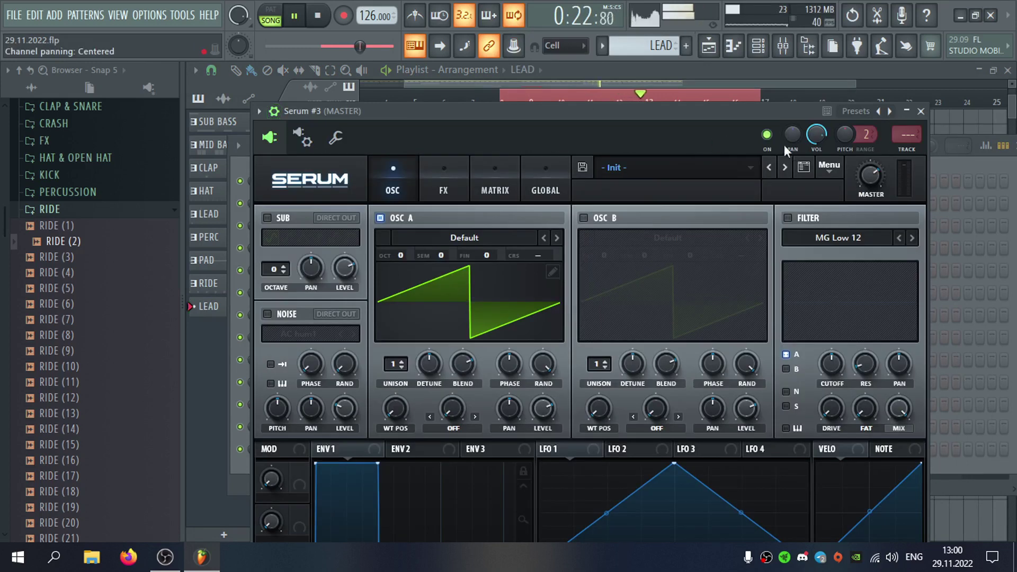
{"action": "left_click", "coordinate": [908, 136]}
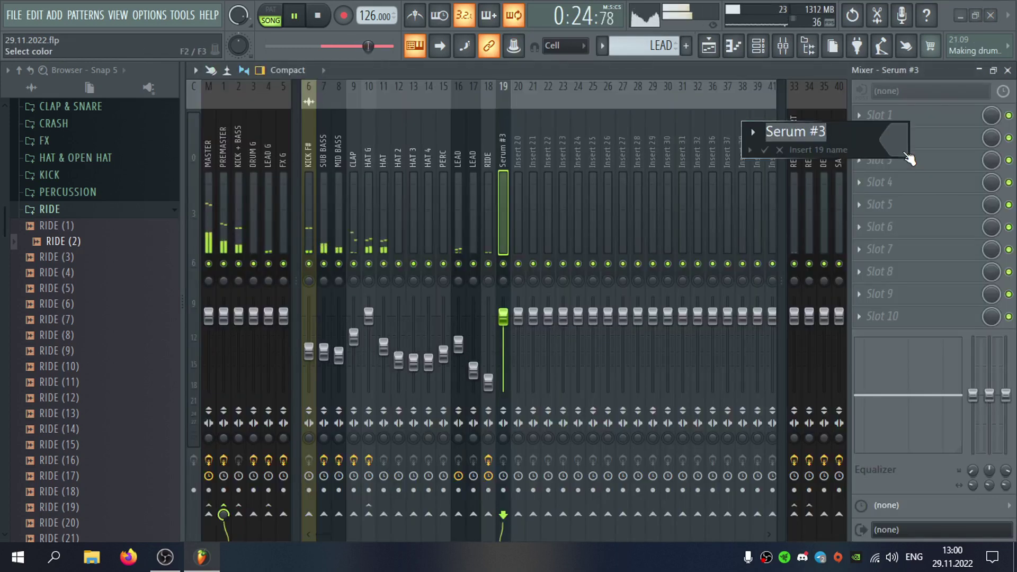
{"action": "key", "text": "alt+Left"}
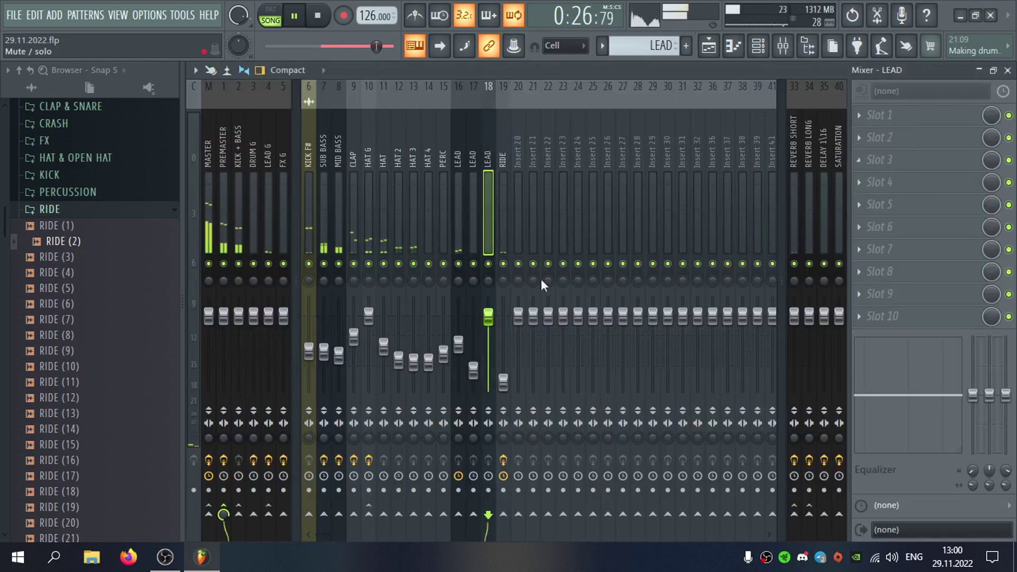
Lower the new LEAD mixer track's volume, route it only to LEAD G and return to the Serum window.
{"action": "left_click_drag", "start_coordinate": [488, 350], "coordinate": [488, 352]}
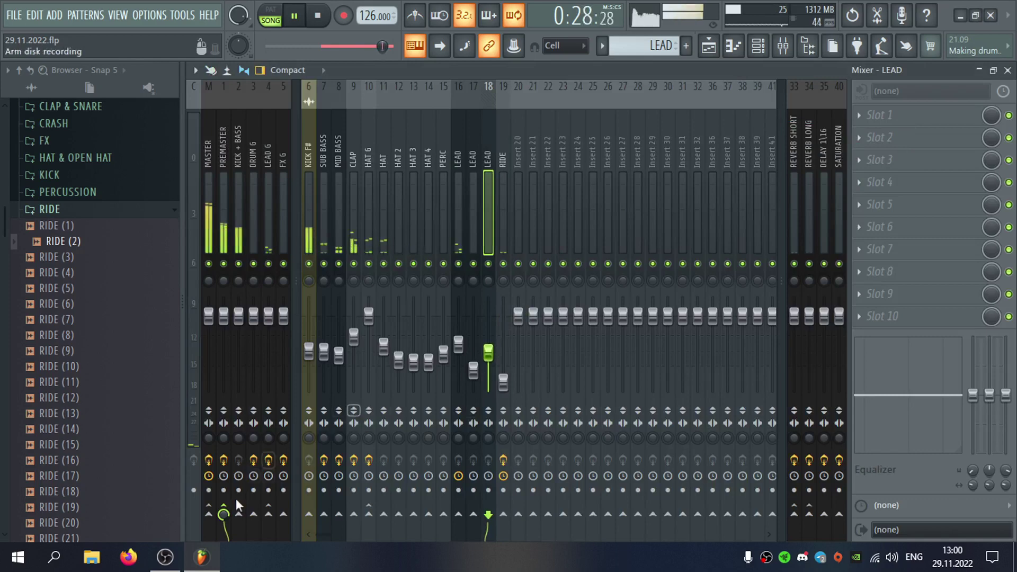
{"action": "right_click", "coordinate": [269, 515]}
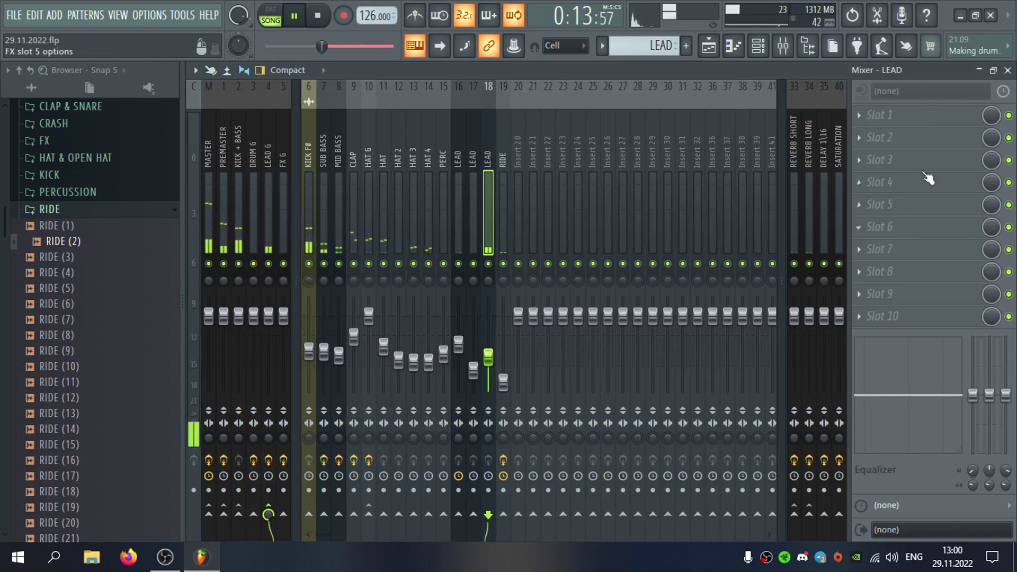
{"action": "left_click", "coordinate": [1008, 70]}
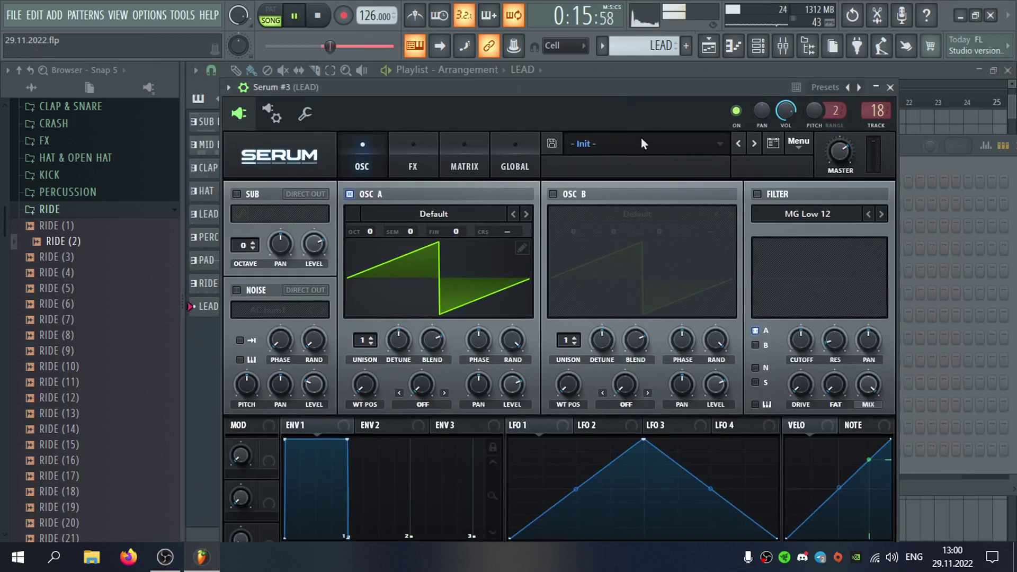
Load the BTD_LD_Carbon preset into Serum #3 and play a note to audition it.
{"action": "left_click", "coordinate": [641, 138]}
{"action": "mouse_move", "coordinate": [640, 175]}
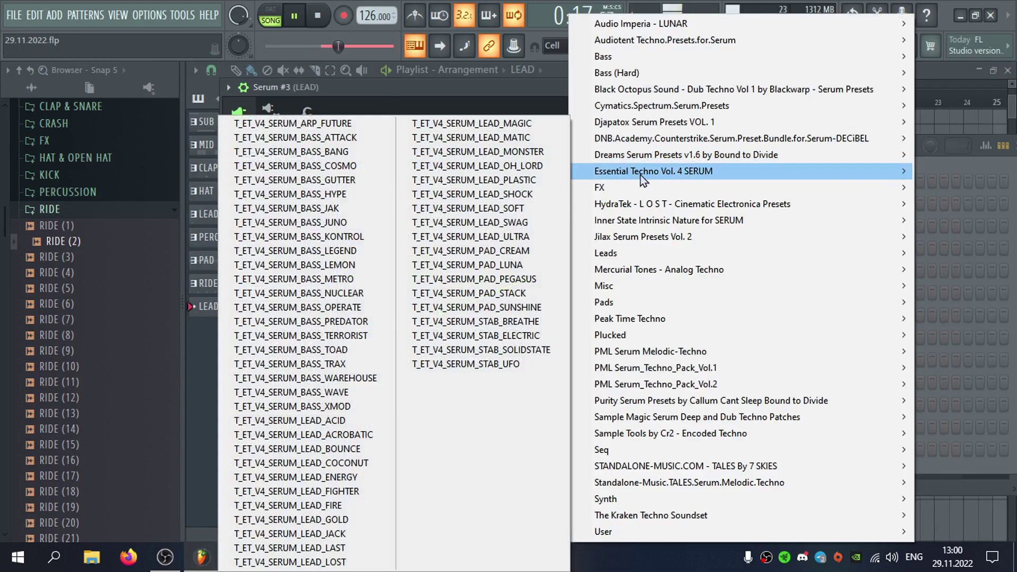
{"action": "mouse_move", "coordinate": [643, 155]}
{"action": "left_click", "coordinate": [381, 264]}
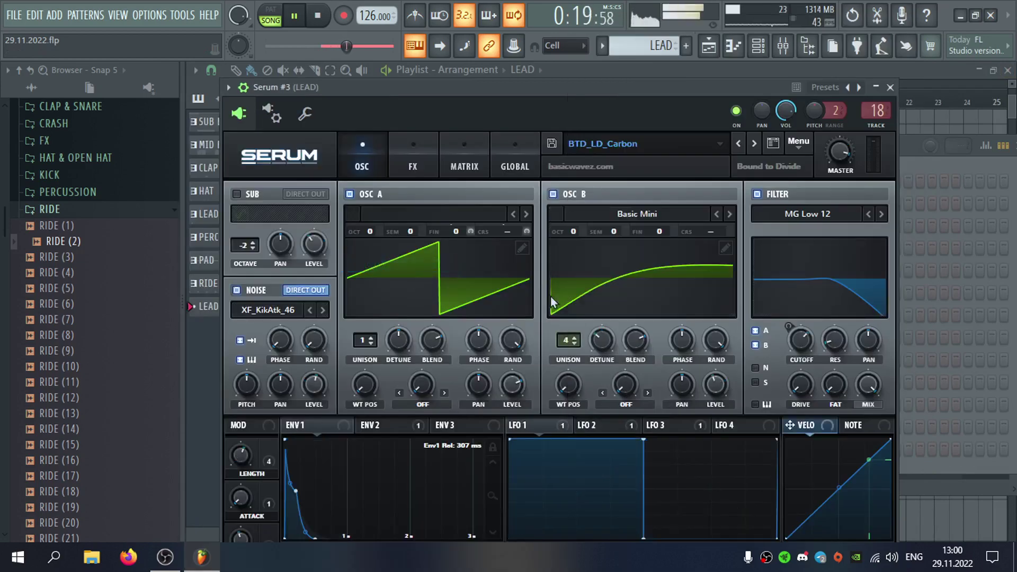
{"action": "key", "text": "g"}
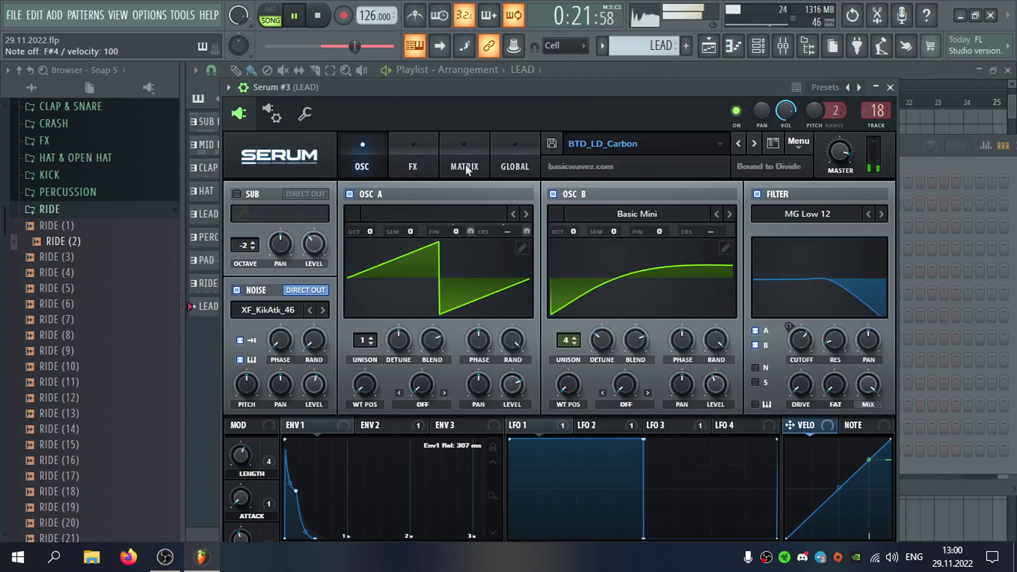
Try a root note of C7 for Serum #3 in its channel settings and close its window.
{"action": "left_click", "coordinate": [413, 167]}
{"action": "left_click", "coordinate": [305, 114]}
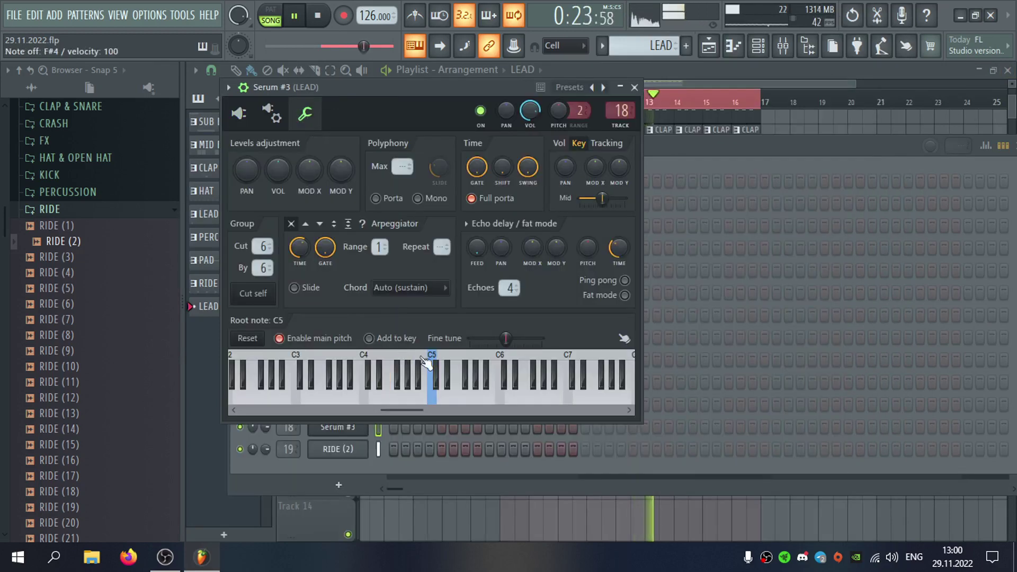
{"action": "left_click_drag", "start_coordinate": [428, 363], "coordinate": [500, 362]}
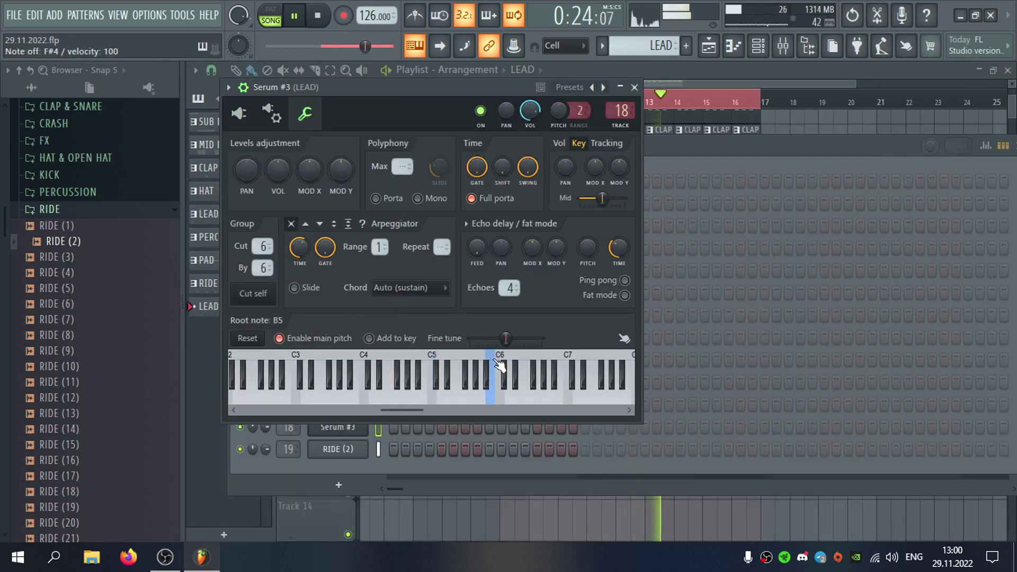
{"action": "right_click", "coordinate": [566, 365]}
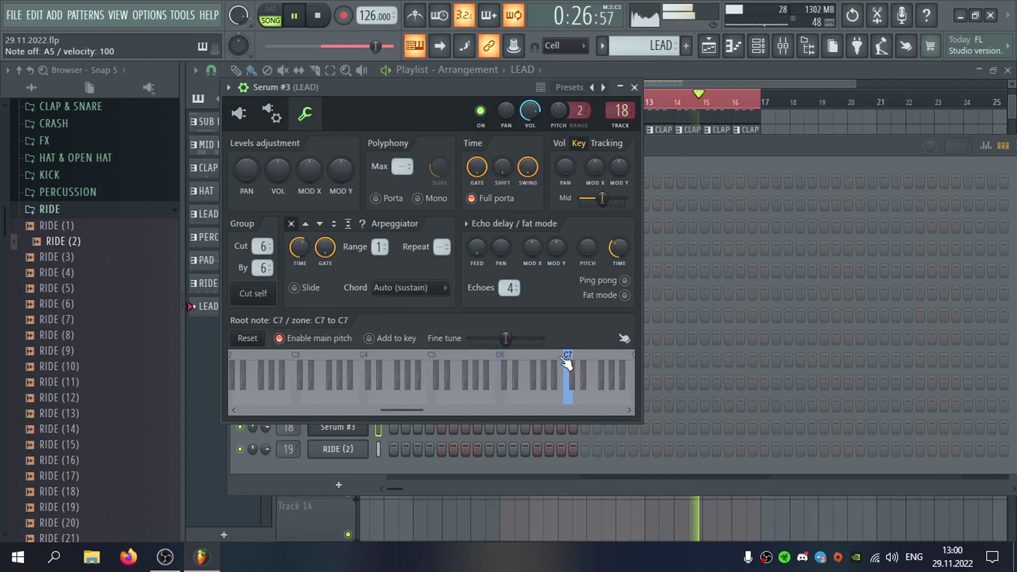
{"action": "left_click", "coordinate": [634, 87]}
Stop playback, delete the Serum #3 channel and insert a fresh Serum above the ride channel.
{"action": "key", "text": "space"}
{"action": "right_click", "coordinate": [364, 439]}
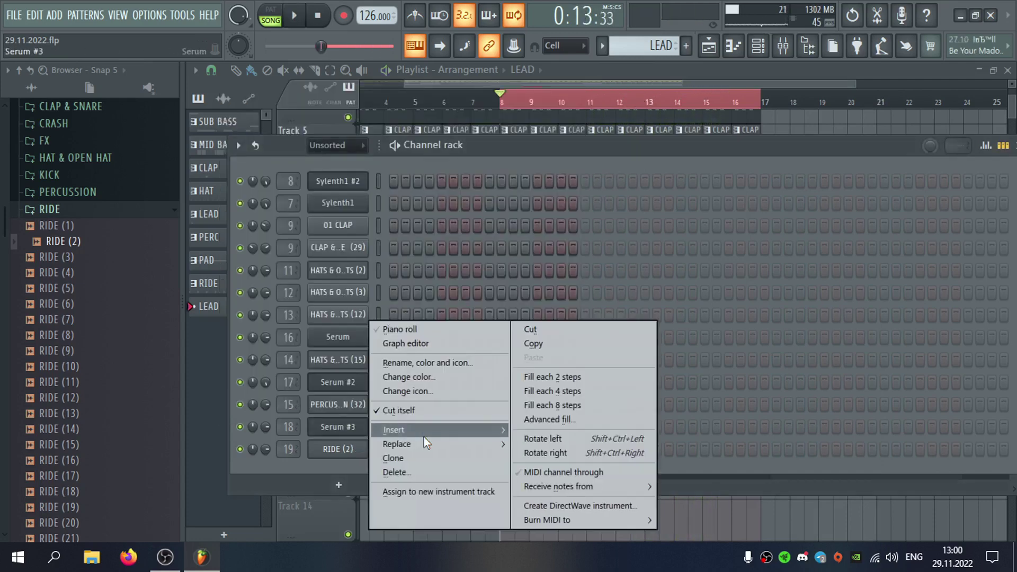
{"action": "left_click", "coordinate": [416, 468]}
{"action": "right_click", "coordinate": [360, 439]}
{"action": "mouse_move", "coordinate": [425, 459]}
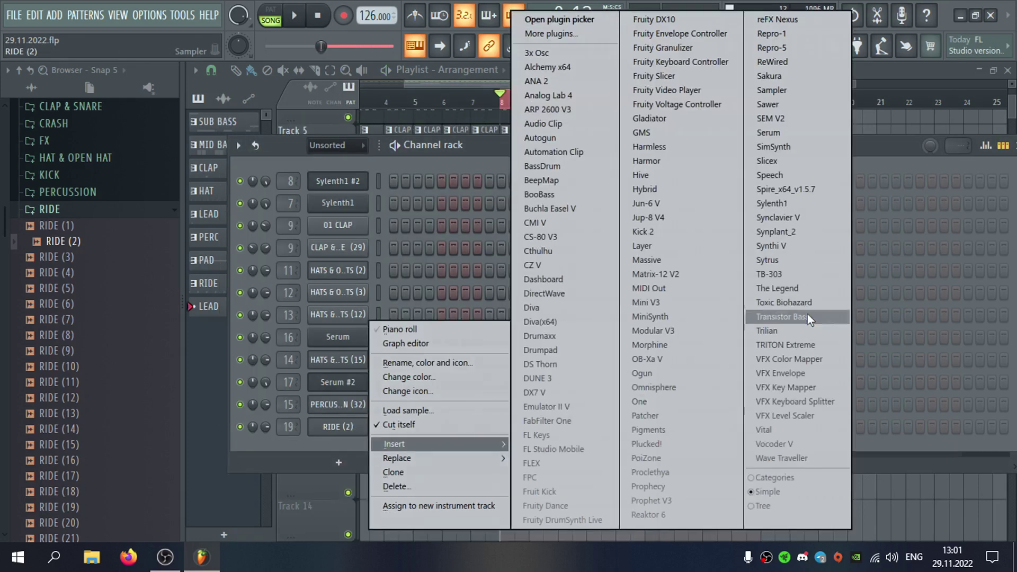
{"action": "left_click", "coordinate": [804, 141]}
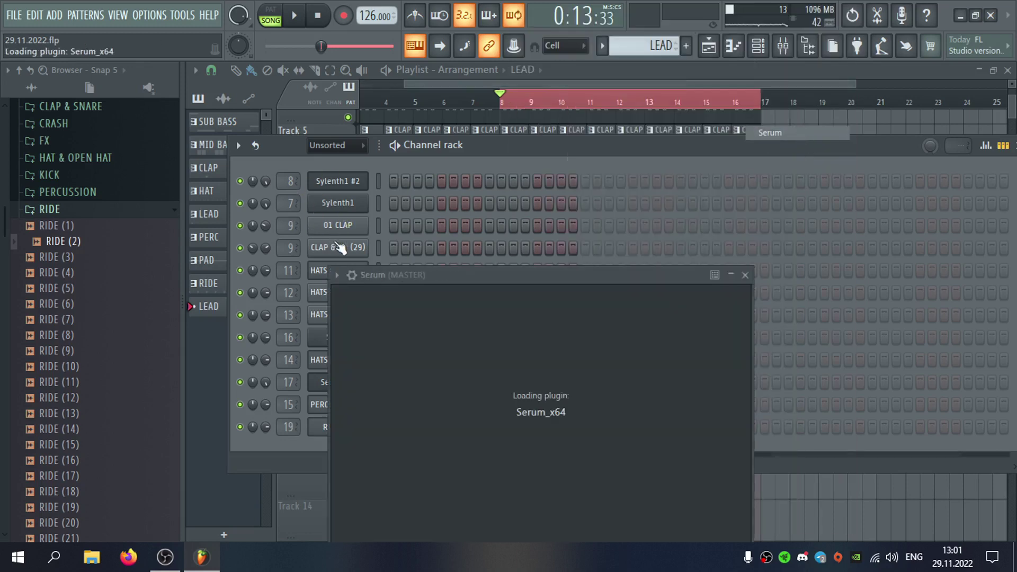
{"action": "left_click_drag", "start_coordinate": [395, 274], "coordinate": [287, 125]}
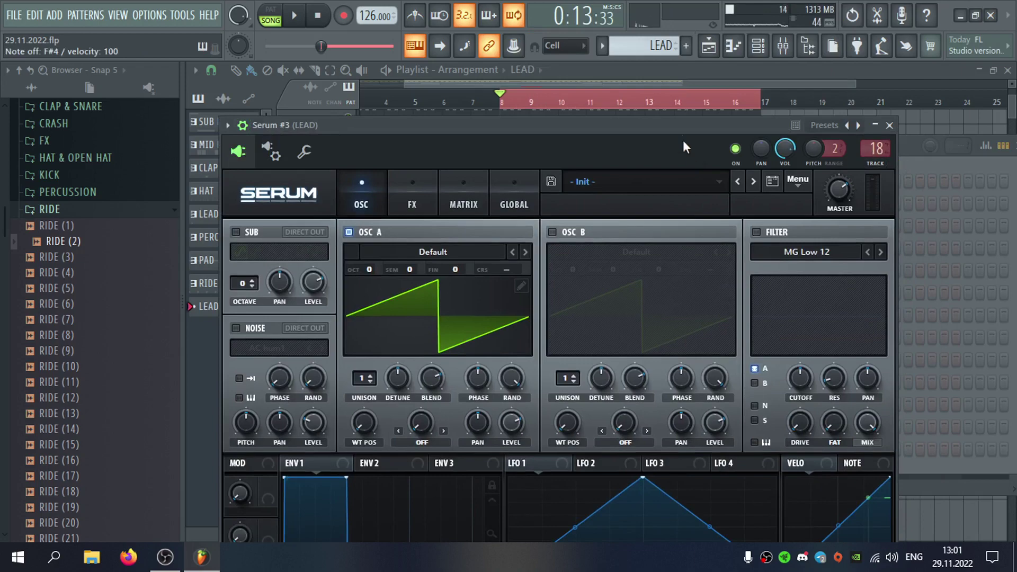
Load the BTD_LD_Supernova preset into the new Serum #3, audition it over the playing track and close the plugin.
{"action": "key", "text": "space"}
{"action": "left_click_drag", "start_coordinate": [682, 140], "coordinate": [664, 77]}
{"action": "left_click", "coordinate": [644, 127]}
{"action": "mouse_move", "coordinate": [654, 158]}
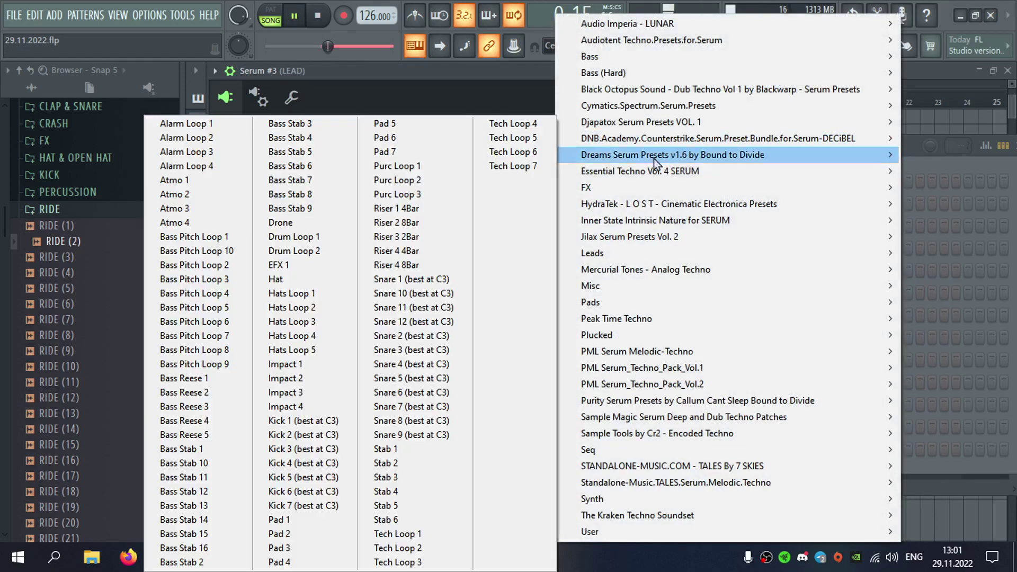
{"action": "left_click", "coordinate": [522, 196]}
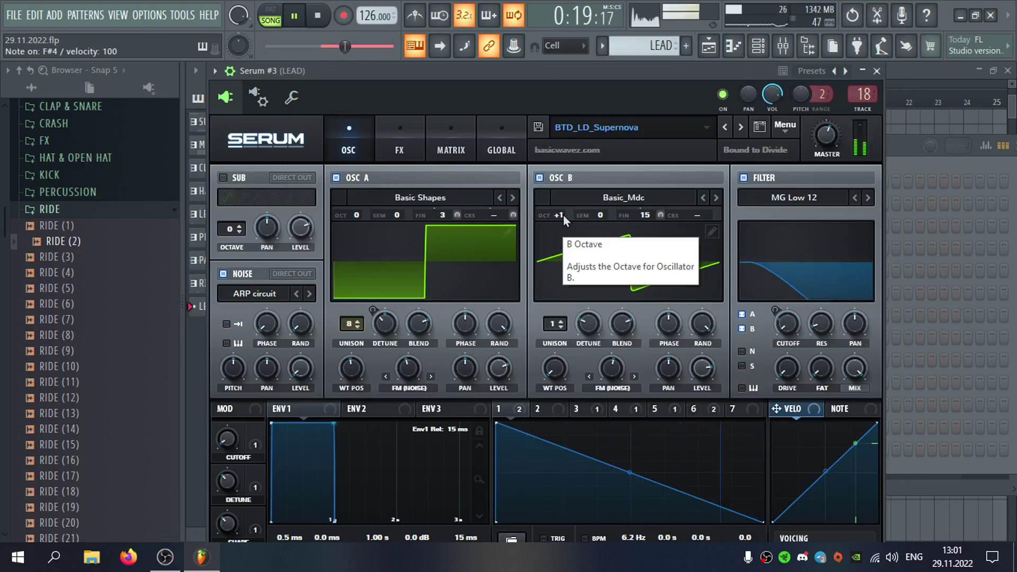
{"action": "left_click", "coordinate": [877, 70]}
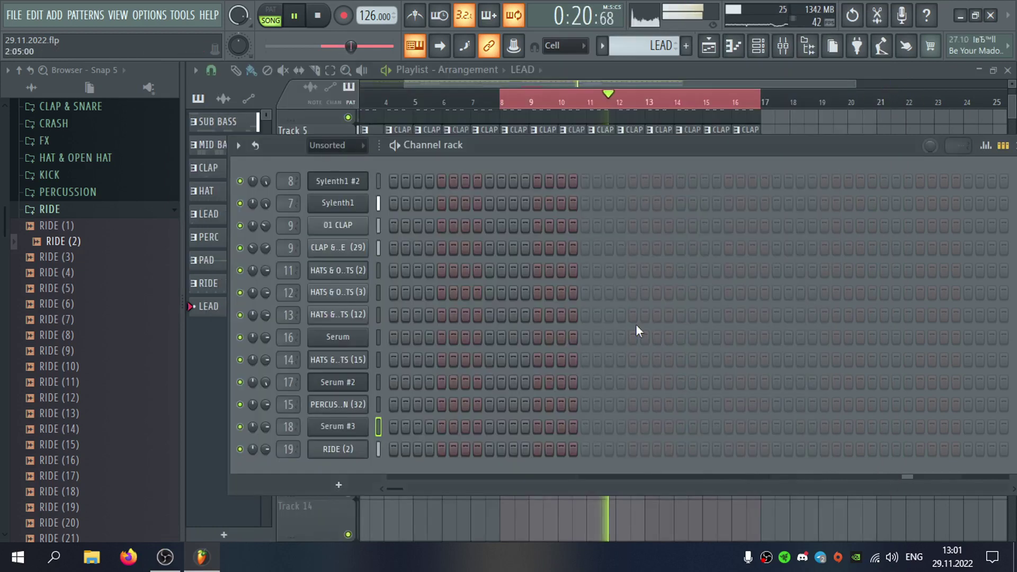
Add a one-bar F#4 note at bar 1 for Serum #3 and return to the channel rack.
{"action": "right_click", "coordinate": [361, 428]}
{"action": "left_click", "coordinate": [431, 332]}
{"action": "left_click", "coordinate": [272, 345]}
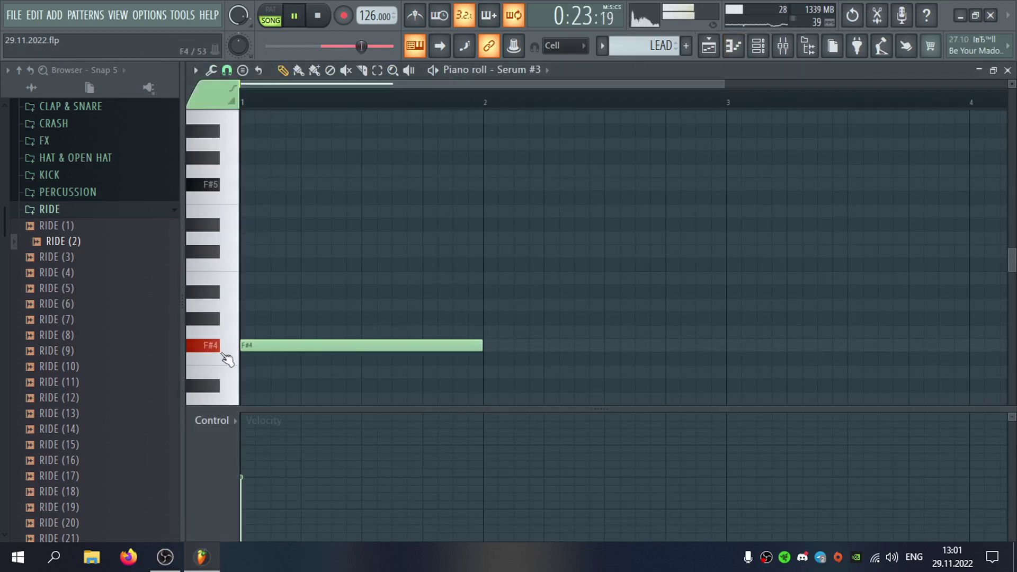
{"action": "left_click", "coordinate": [1009, 71]}
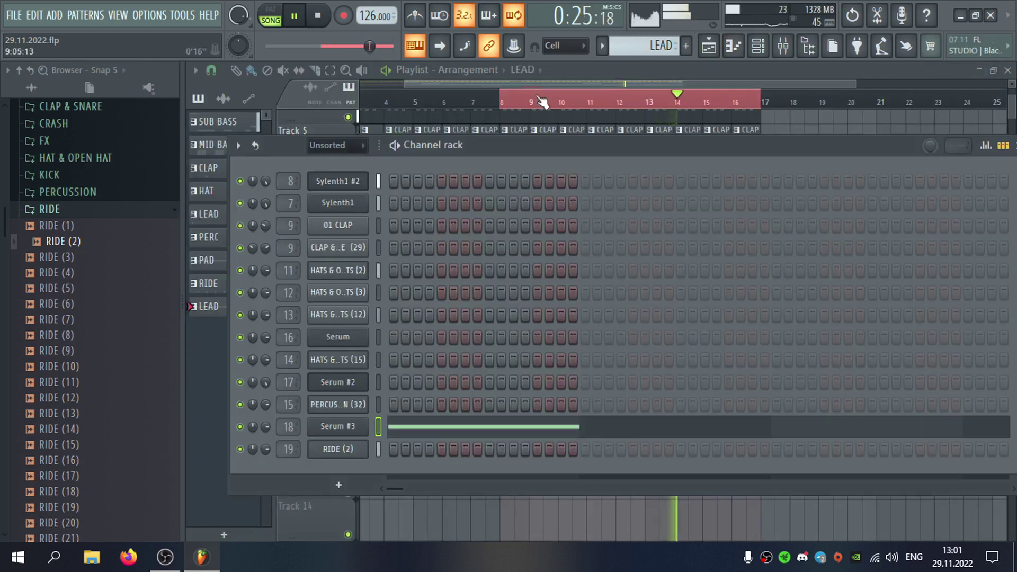
Place a LEAD clip at bar 9 on Track 11 and continue playback from about bar 7.
{"action": "left_click", "coordinate": [472, 102]}
{"action": "left_click", "coordinate": [706, 380]}
{"action": "right_click", "coordinate": [713, 383]}
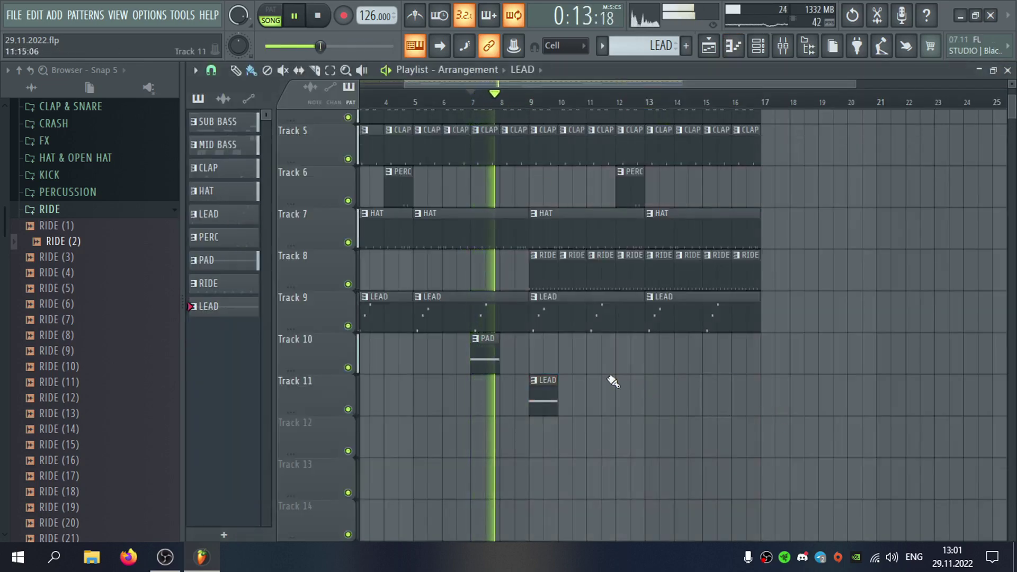
Look over the arrangement and create another new pattern named LEAD.
{"action": "scroll", "coordinate": [583, 366], "scroll_direction": "up", "scroll_amount": 4}
{"action": "scroll", "coordinate": [507, 222], "scroll_direction": "up", "scroll_amount": 5}
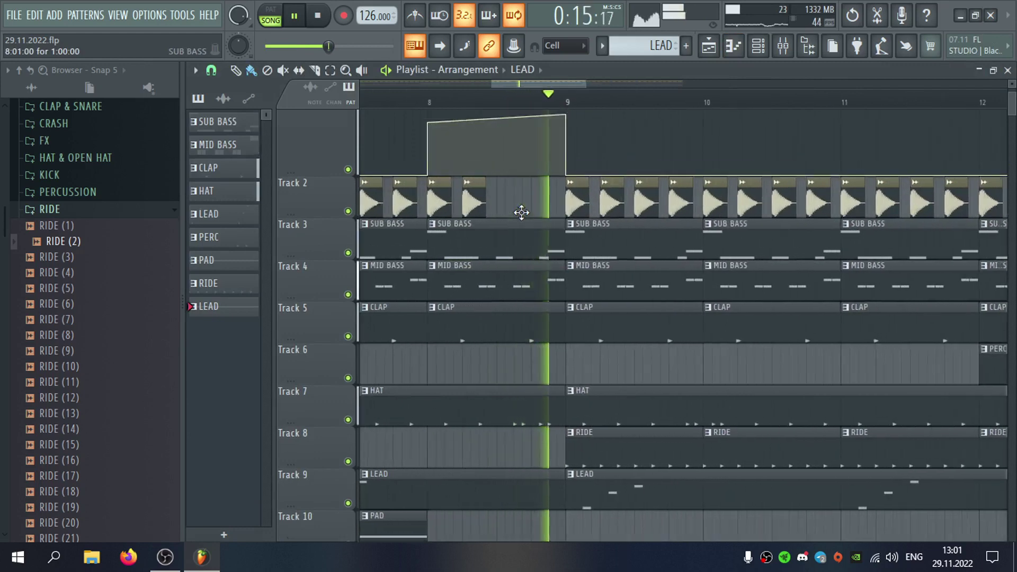
{"action": "scroll", "coordinate": [523, 211], "scroll_direction": "up", "scroll_amount": 2}
{"action": "scroll", "coordinate": [566, 188], "scroll_direction": "down", "scroll_amount": 5}
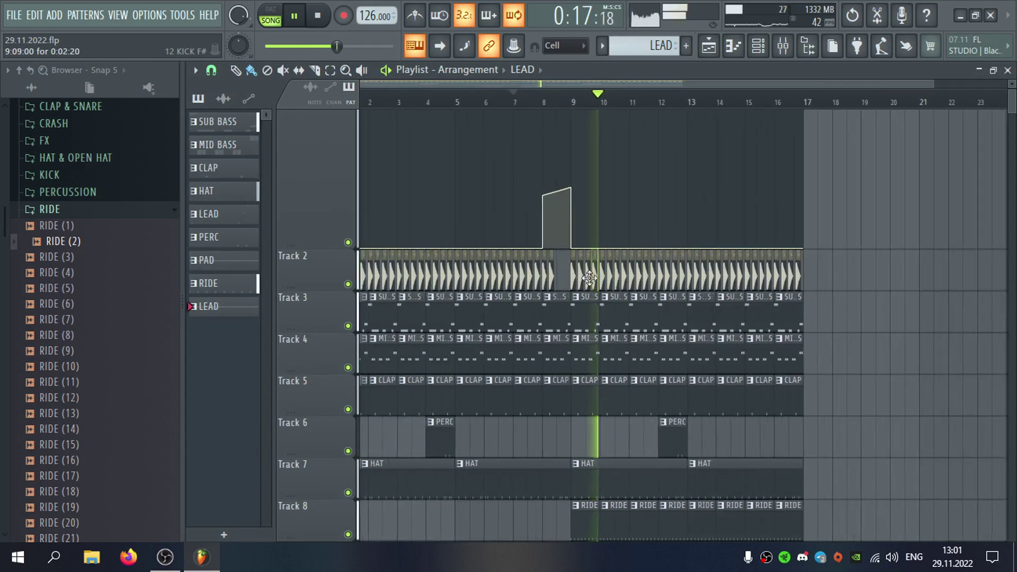
{"action": "scroll", "coordinate": [600, 362], "scroll_direction": "down", "scroll_amount": 5}
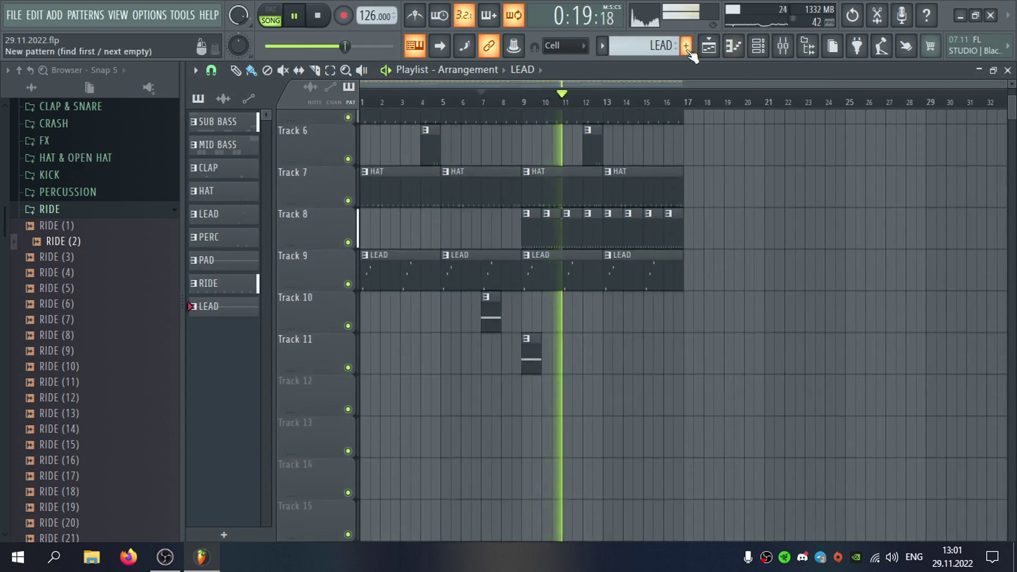
{"action": "left_click", "coordinate": [686, 46]}
{"action": "type", "text": "LEAD"}
{"action": "key", "text": "Return"}
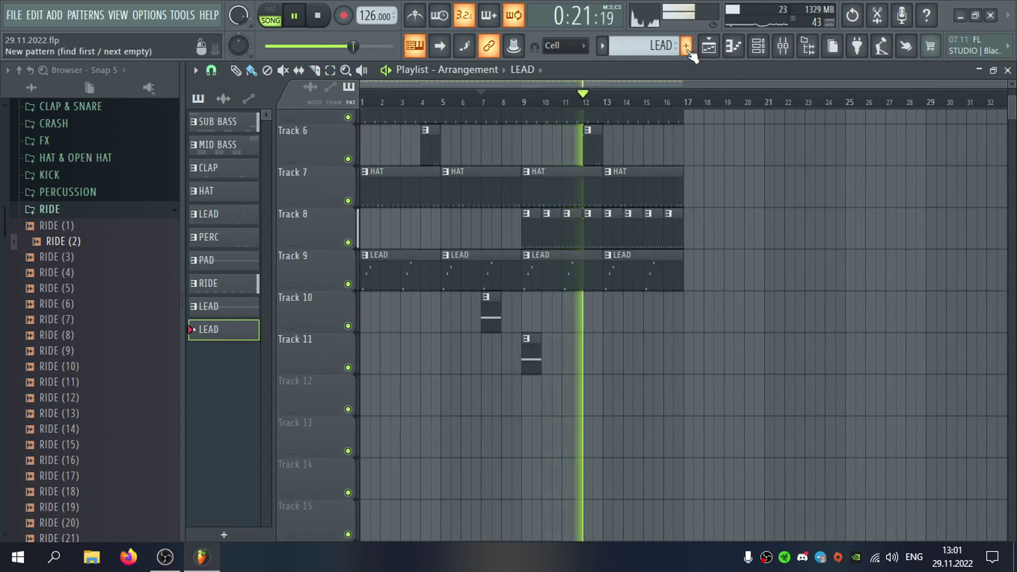
Stop playback and insert a new Serum instrument above the RIDE (2) channel.
{"action": "key", "text": "F6"}
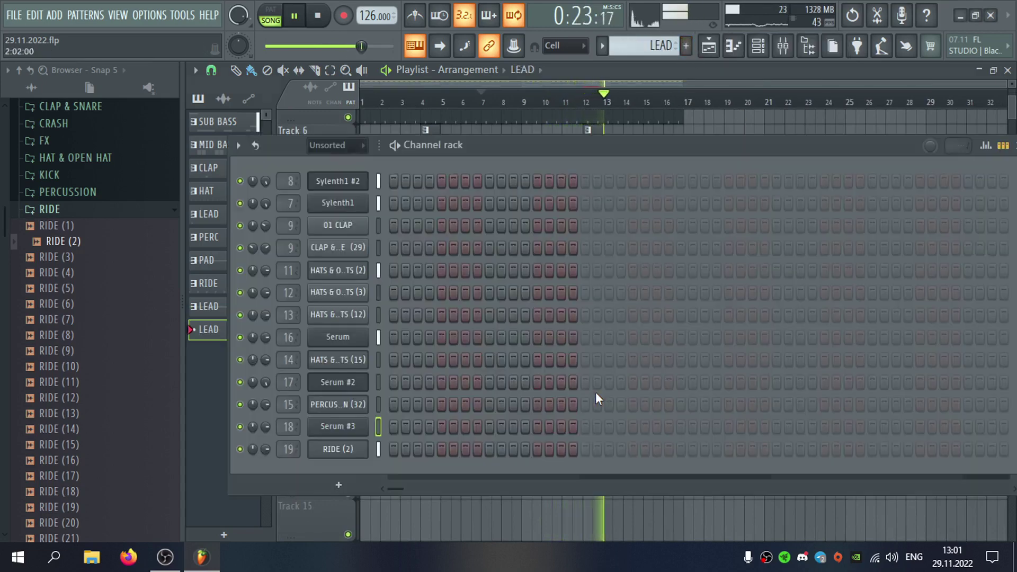
{"action": "key", "text": "space"}
{"action": "right_click", "coordinate": [350, 450]}
{"action": "mouse_move", "coordinate": [421, 444]}
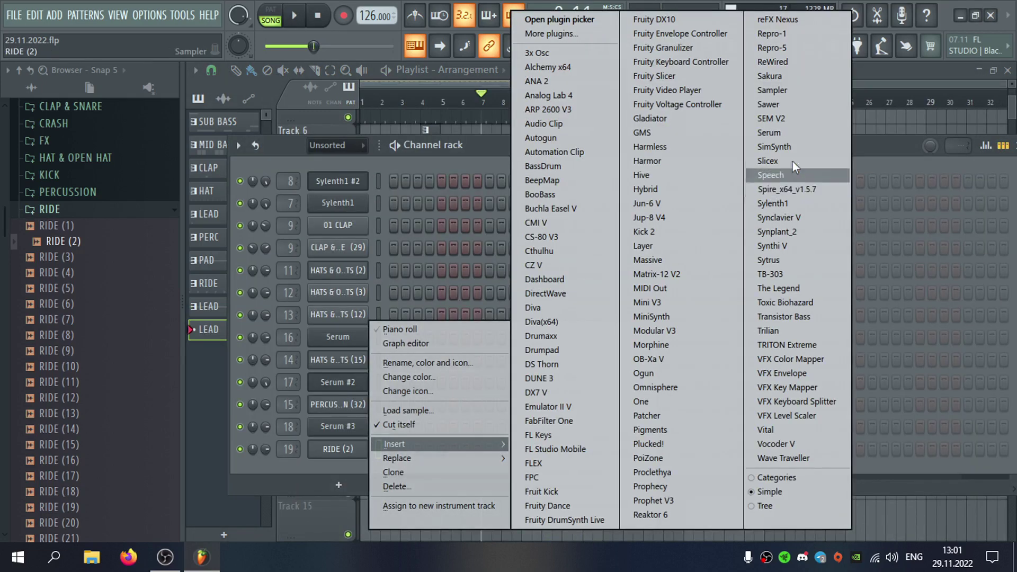
{"action": "left_click", "coordinate": [770, 132]}
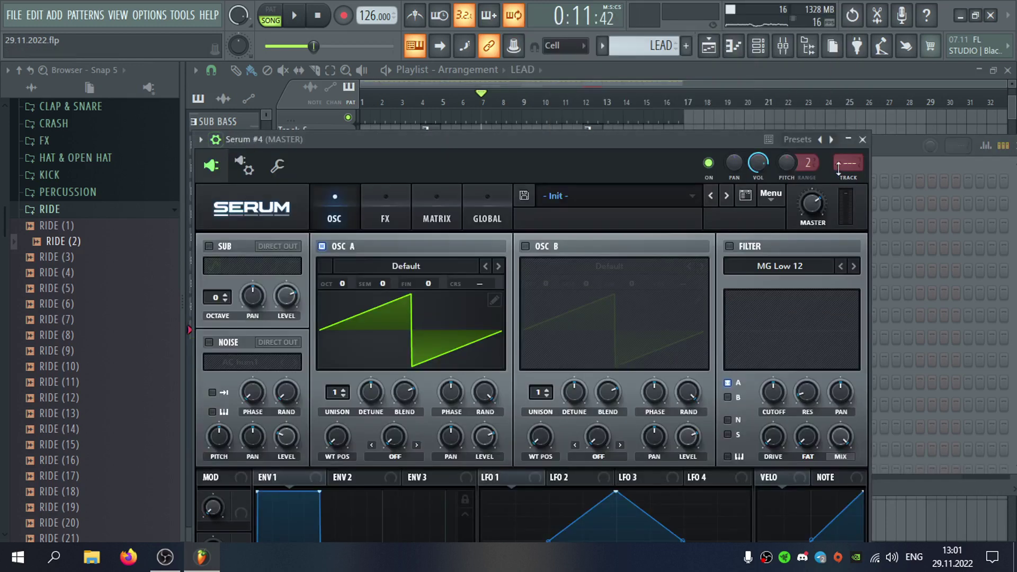
Assign Serum #4 to a free mixer track and name that track LEAD.
{"action": "left_click", "coordinate": [850, 179]}
{"action": "type", "text": "LEAD"}
{"action": "key", "text": "Return"}
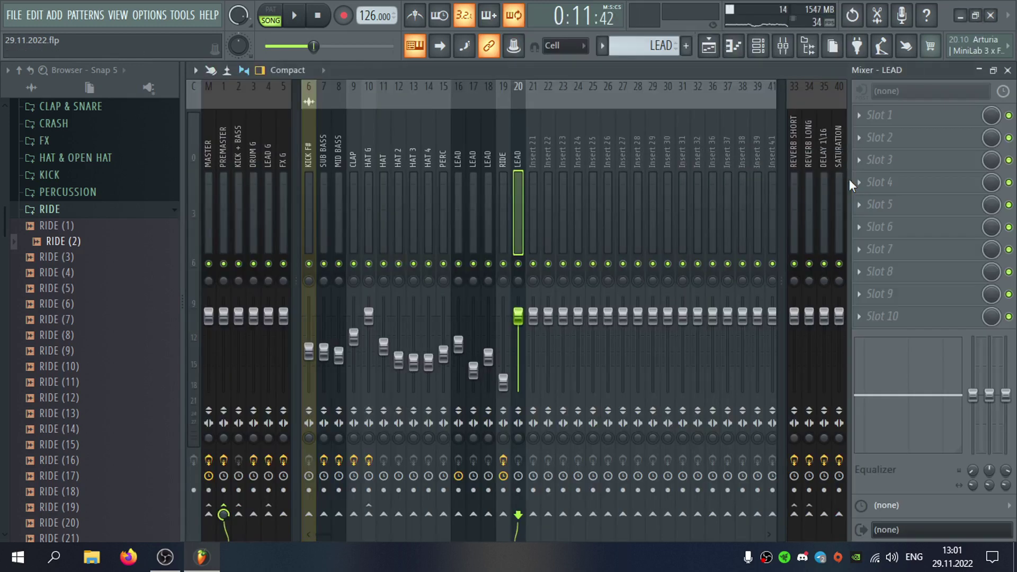
Move the RIDE mixer track ahead of the PERC track.
{"action": "key", "text": "Right"}
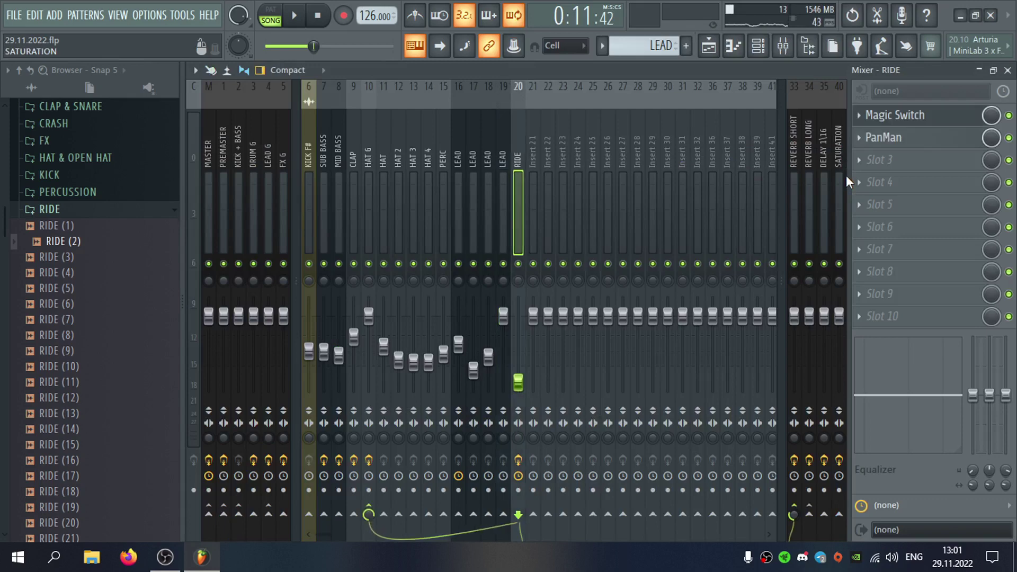
{"action": "key", "text": "alt+Left"}
{"action": "key", "text": "alt+Left"}
{"action": "key", "text": "alt+Left"}
{"action": "key", "text": "alt+Left"}
{"action": "key", "text": "alt+Left"}
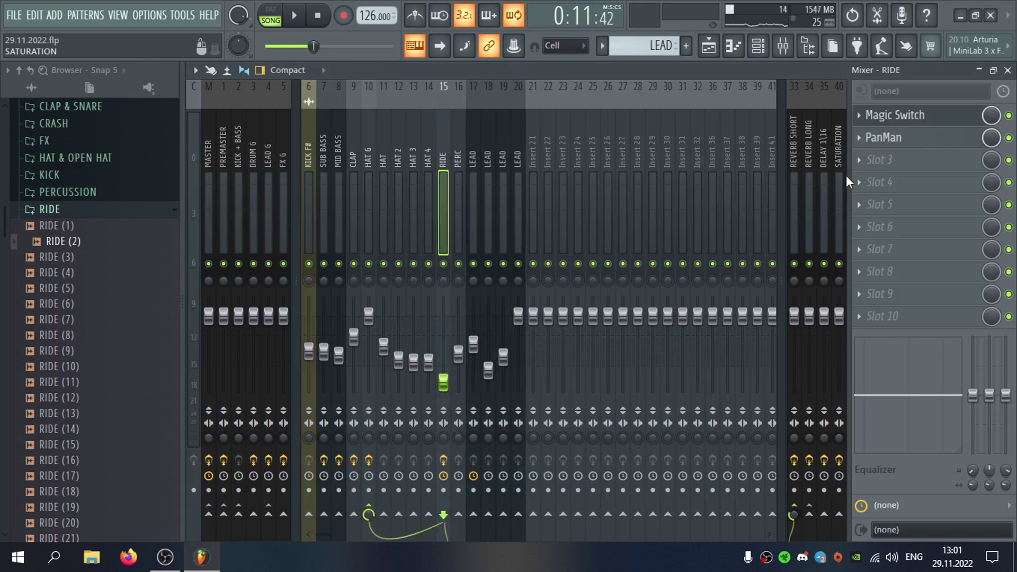
Lower the volume of the new LEAD mixer track and return to the Serum #4 window.
{"action": "left_click", "coordinate": [527, 137]}
{"action": "key", "text": "Left"}
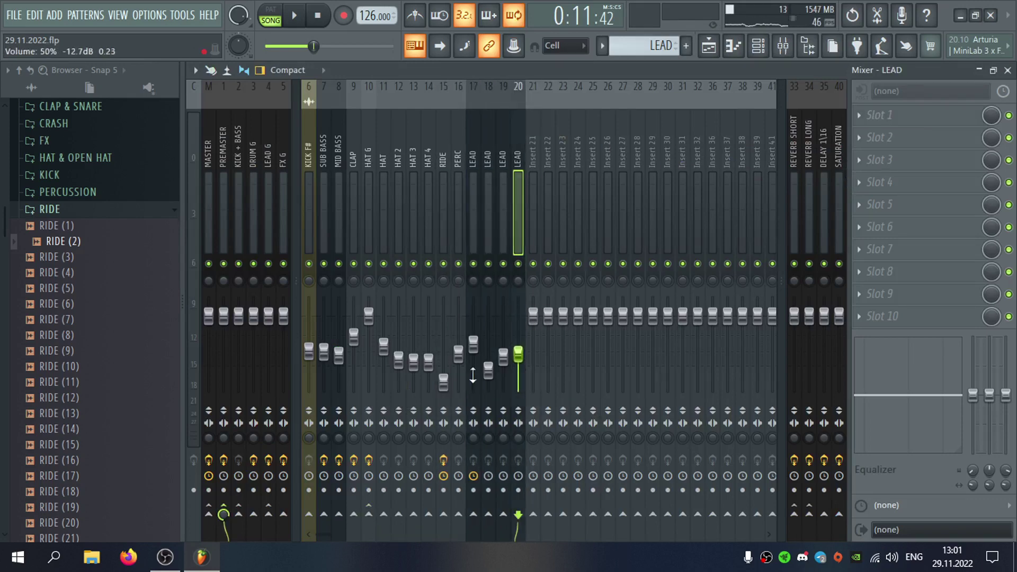
{"action": "left_click", "coordinate": [1007, 70]}
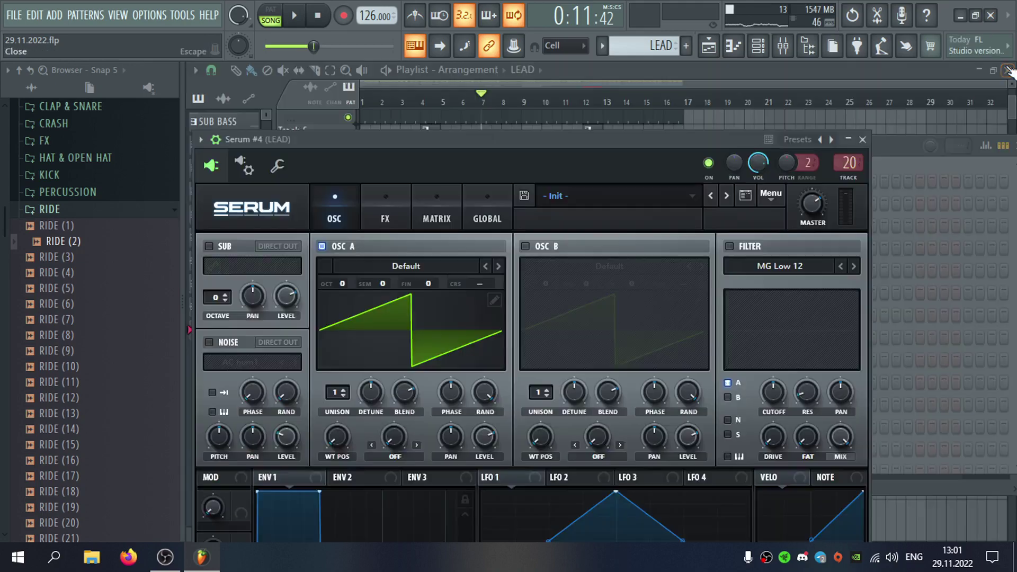
Load the Synth III preset from Peak Time Techno into Serum #4, adjust its filter cutoff and close the plugin.
{"action": "left_click_drag", "start_coordinate": [676, 136], "coordinate": [669, 62]}
{"action": "left_click", "coordinate": [643, 119]}
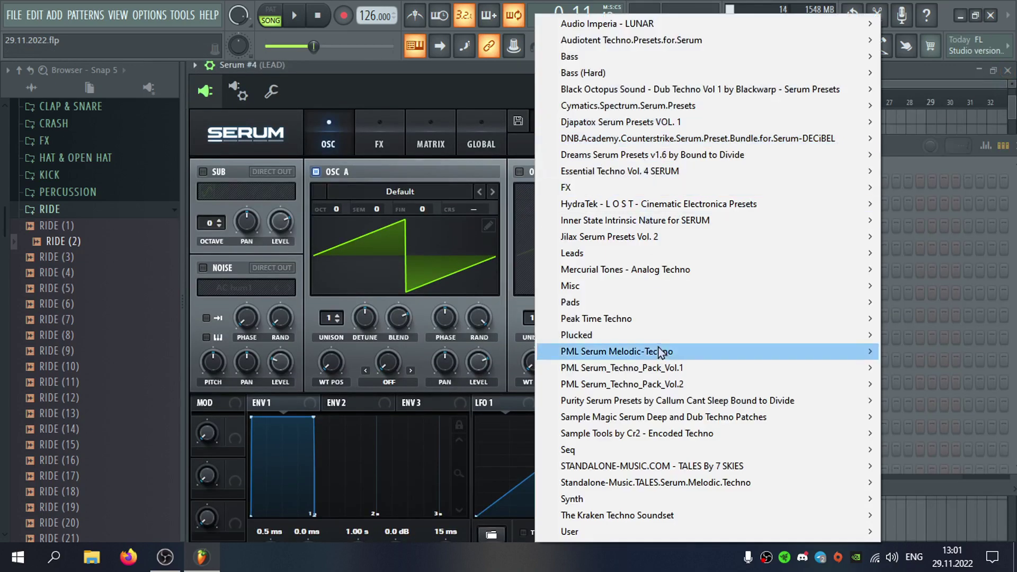
{"action": "left_click", "coordinate": [658, 320]}
{"action": "left_click", "coordinate": [388, 512]}
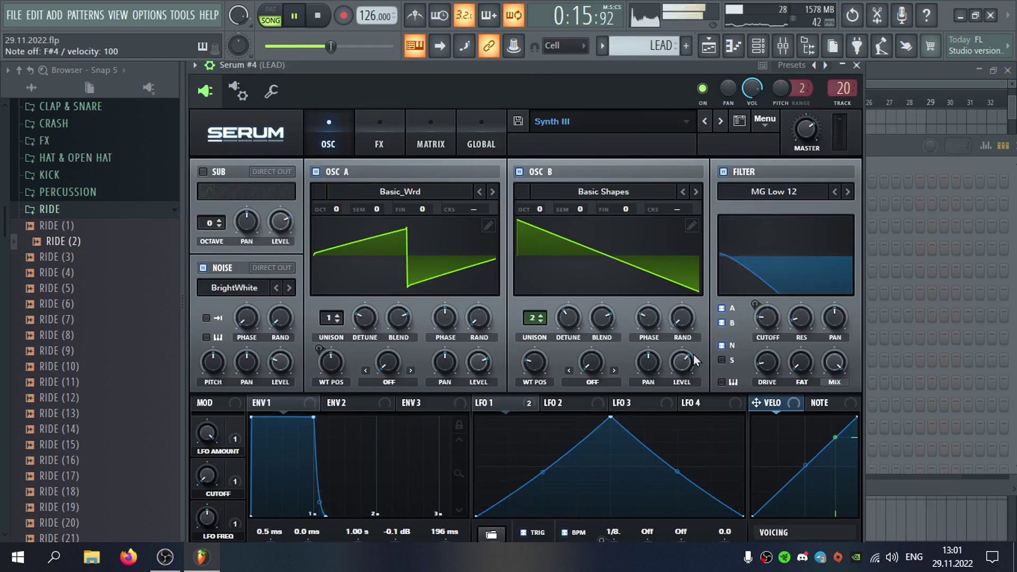
{"action": "mouse_move", "coordinate": [771, 330]}
{"action": "left_mouse_down"}
{"action": "mouse_move", "coordinate": [742, 217]}
{"action": "mouse_move", "coordinate": [776, 324]}
{"action": "left_mouse_up"}
{"action": "left_click", "coordinate": [857, 65]}
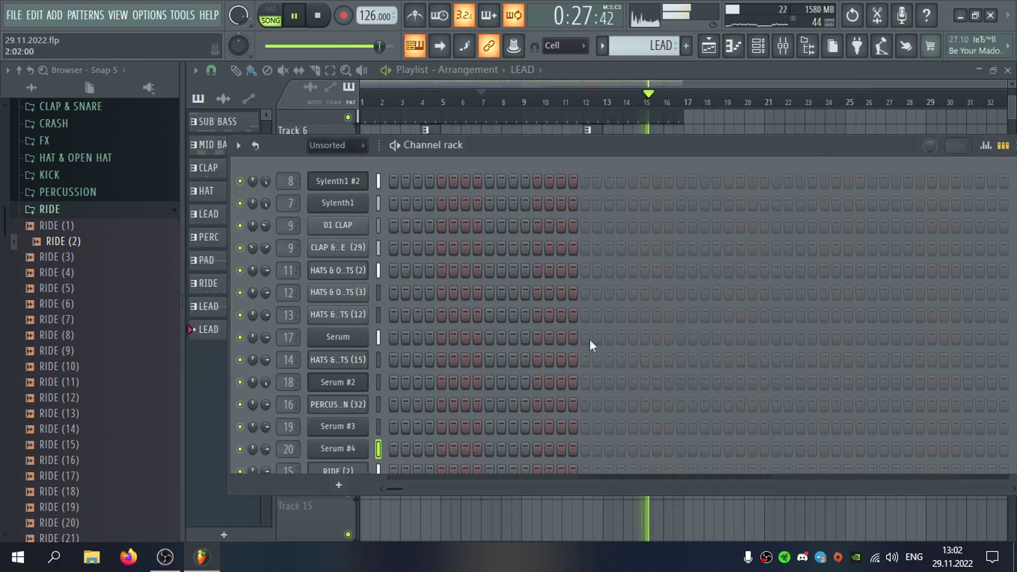
Open the piano roll of Serum #4 and audition notes between F4 and C#5 over the playing track.
{"action": "right_click", "coordinate": [367, 449]}
{"action": "left_click", "coordinate": [419, 330]}
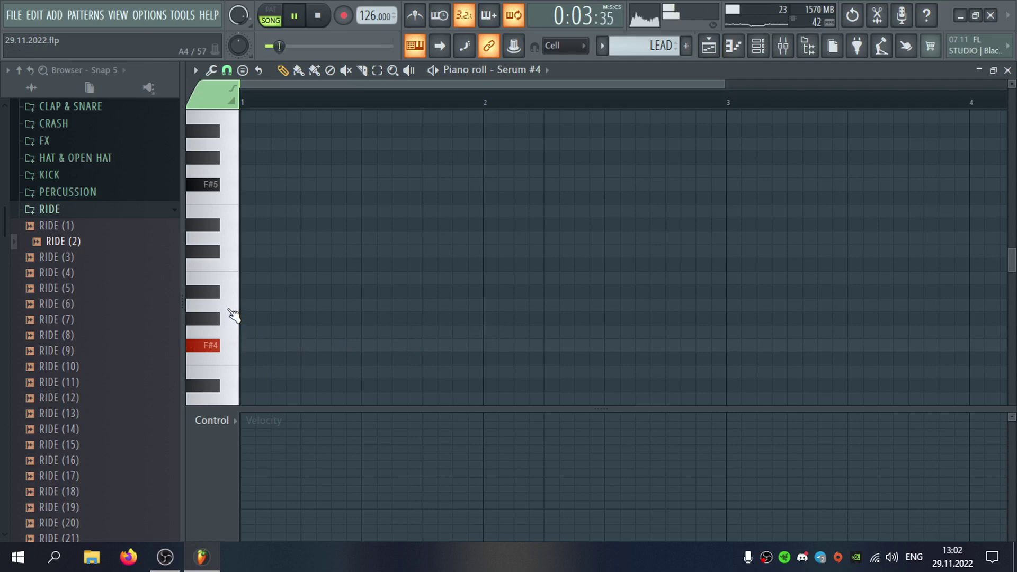
{"action": "left_click", "coordinate": [234, 315]}
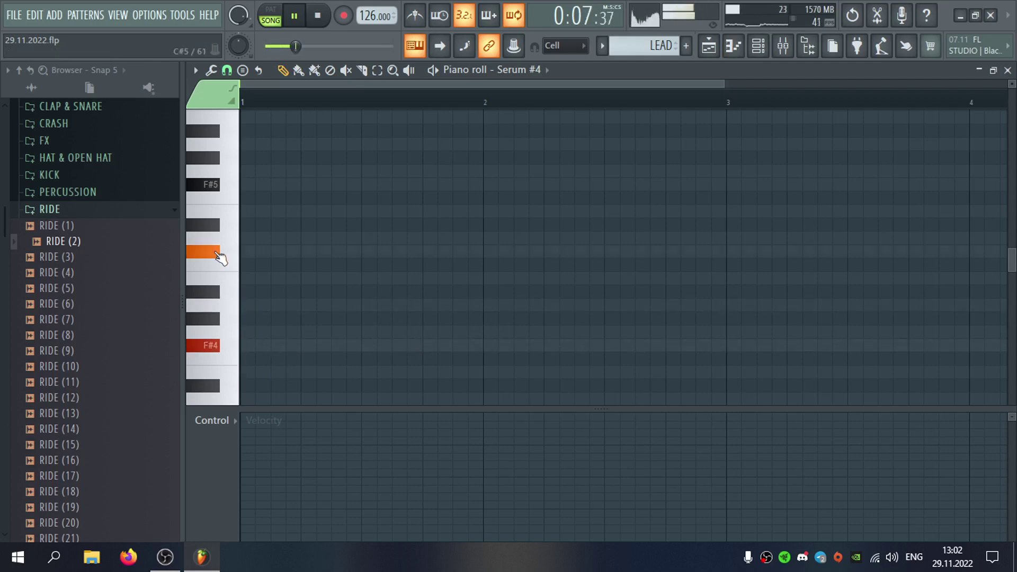
{"action": "left_click_drag", "start_coordinate": [216, 252], "coordinate": [219, 287]}
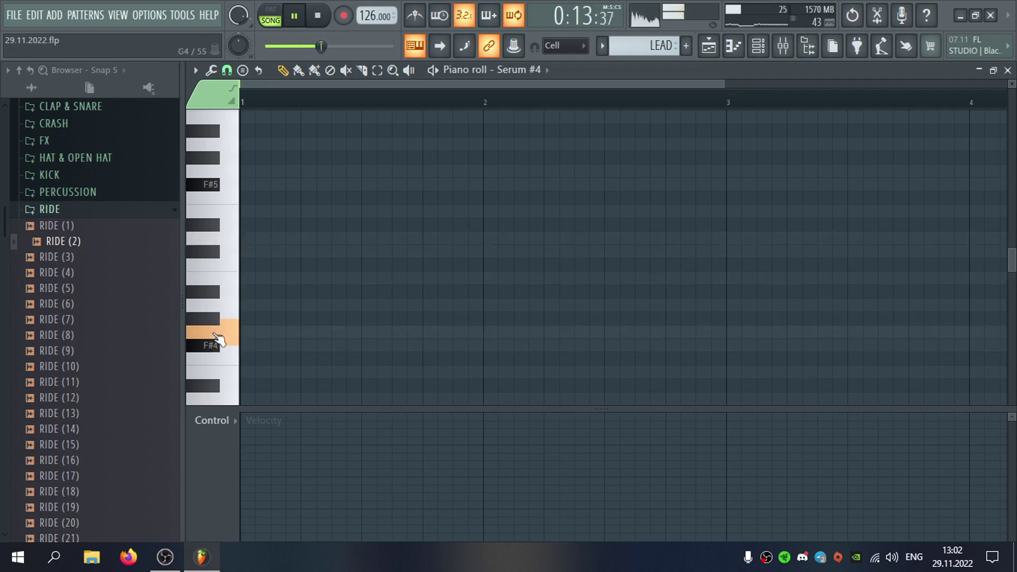
{"action": "key", "text": "h"}
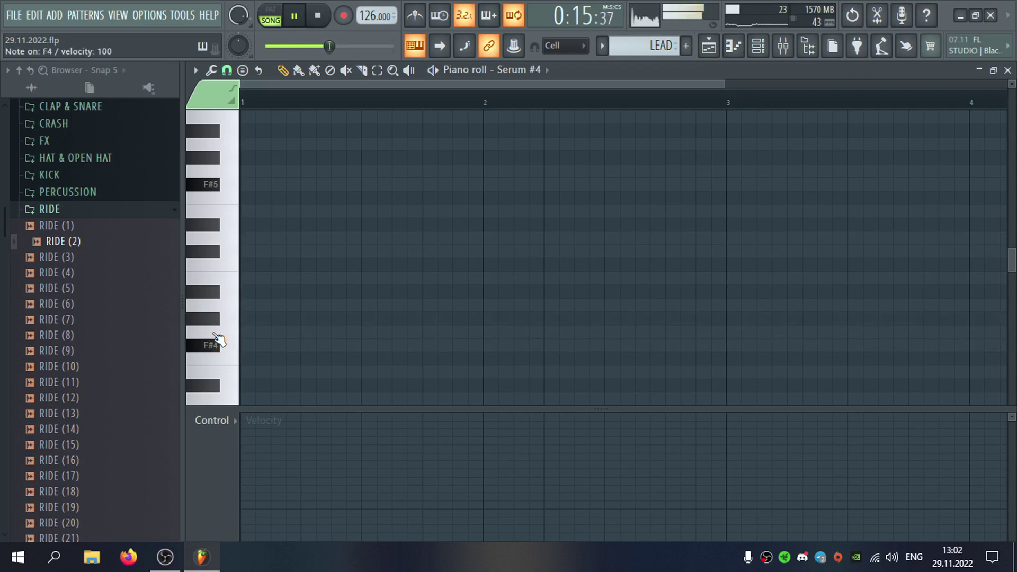
{"action": "key", "text": "v"}
{"action": "key", "text": "g"}
{"action": "key", "text": "c"}
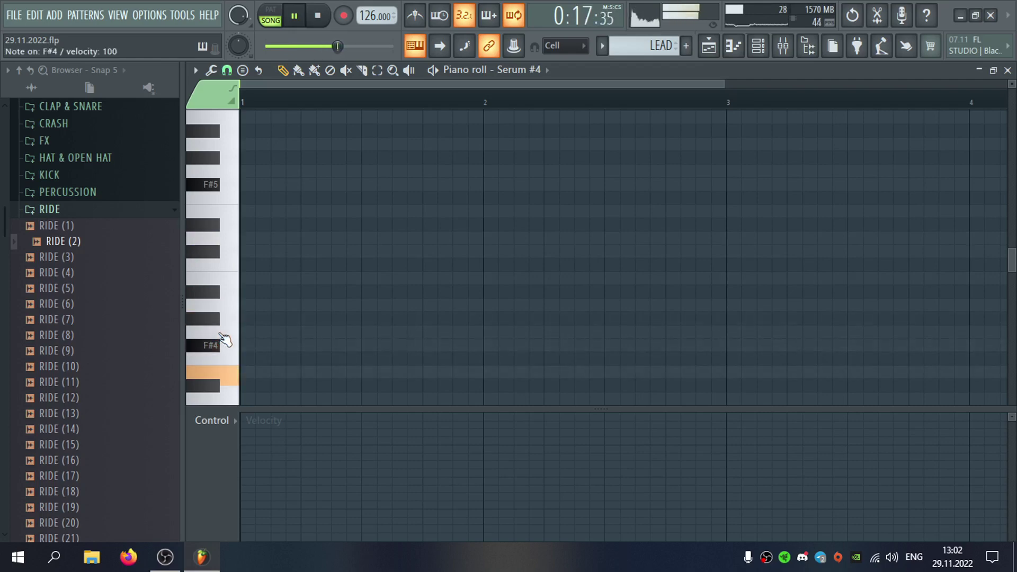
Audition notes for the Serum #4 lead, working from around F#4 down to F#3.
{"action": "key", "text": "g"}
{"action": "key", "text": "b"}
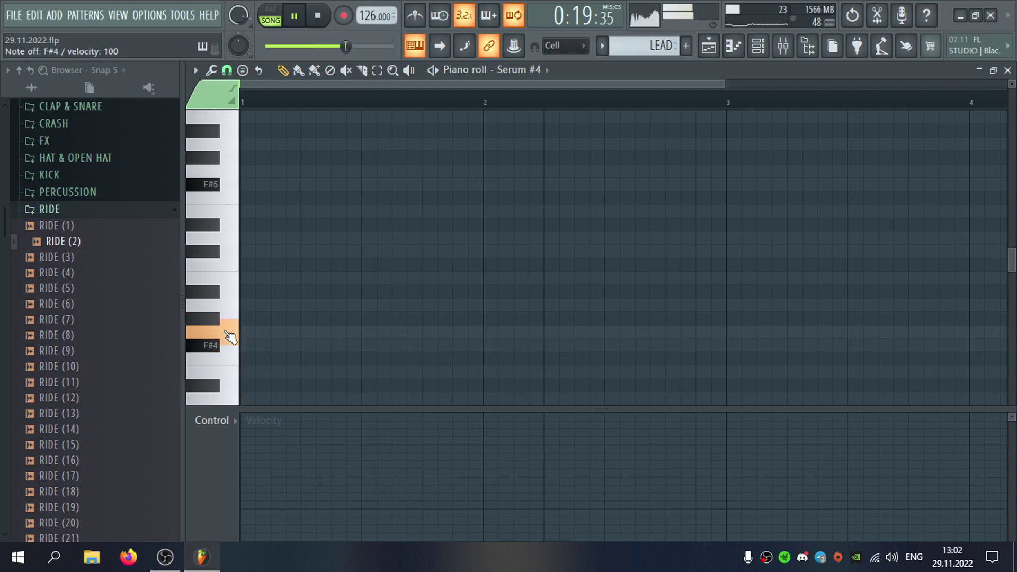
{"action": "left_click", "coordinate": [216, 345]}
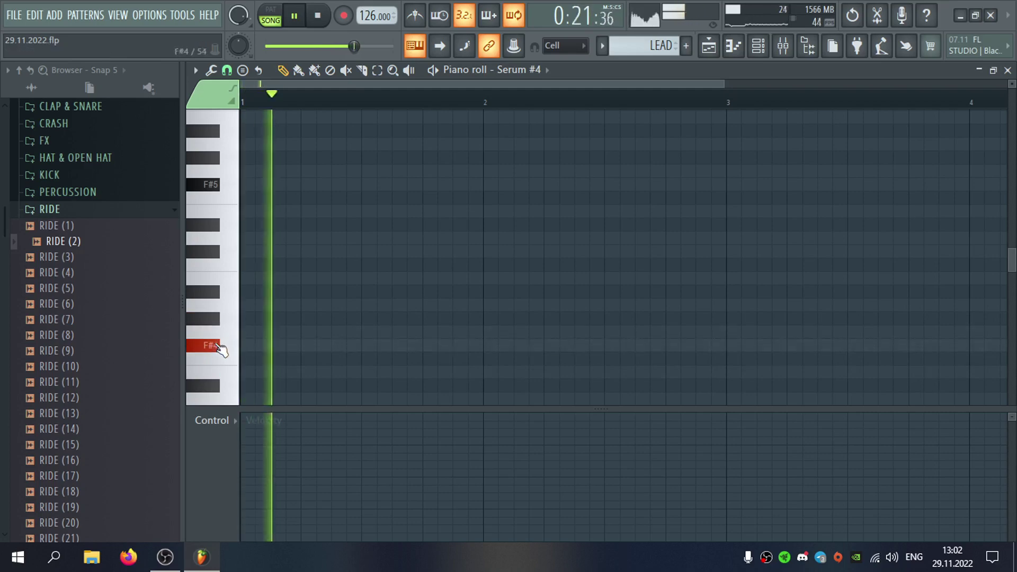
{"action": "scroll", "coordinate": [223, 343], "scroll_direction": "down", "scroll_amount": 3}
{"action": "left_click", "coordinate": [216, 383]}
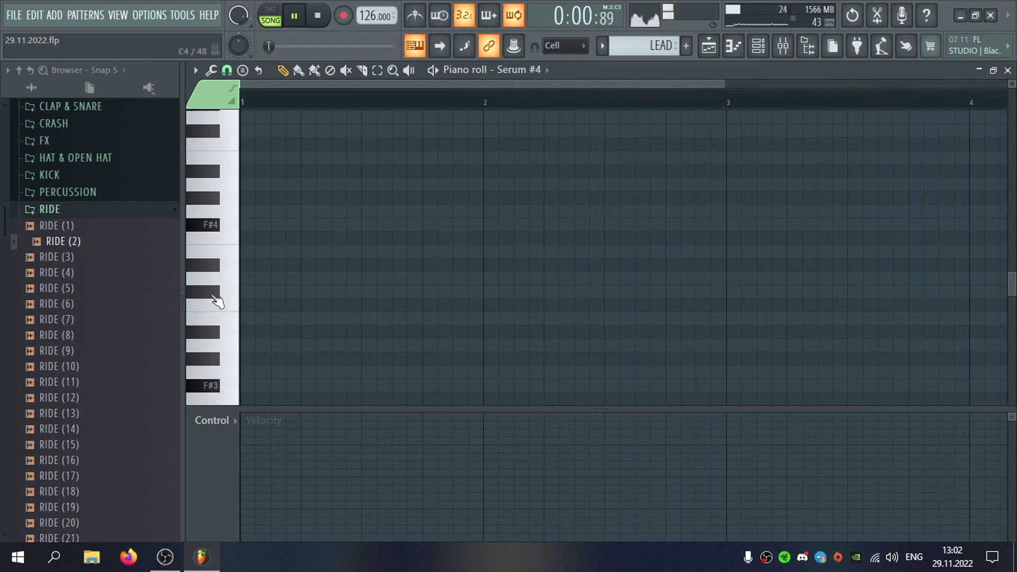
{"action": "left_click_drag", "start_coordinate": [217, 296], "coordinate": [216, 283]}
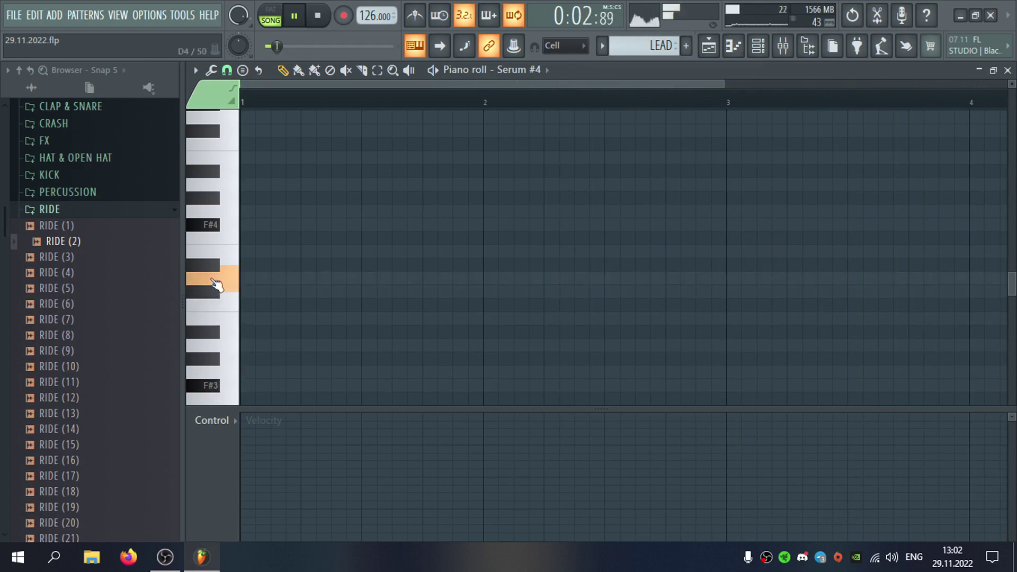
{"action": "scroll", "coordinate": [217, 297], "scroll_direction": "down", "scroll_amount": 4}
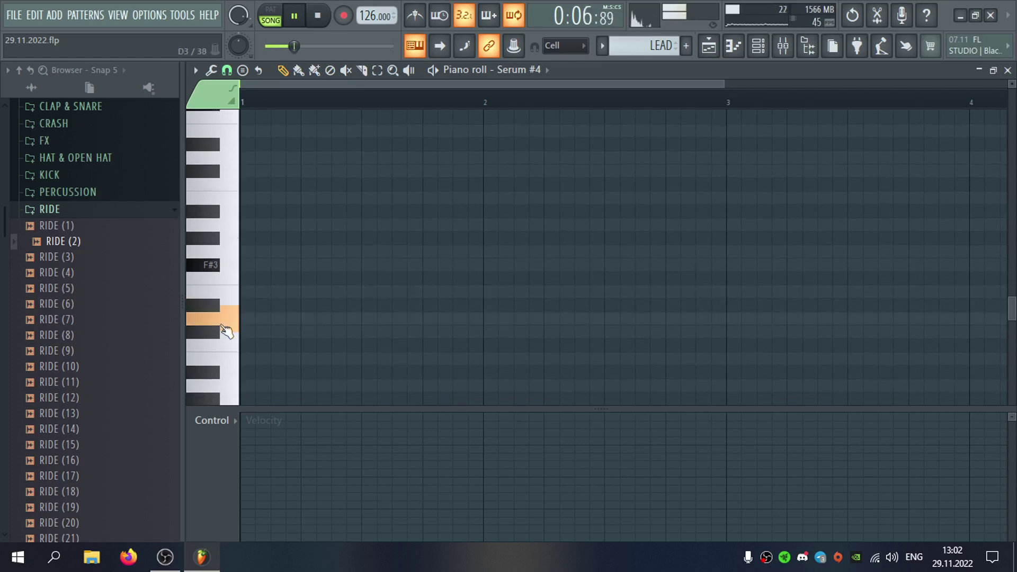
{"action": "left_click", "coordinate": [215, 259]}
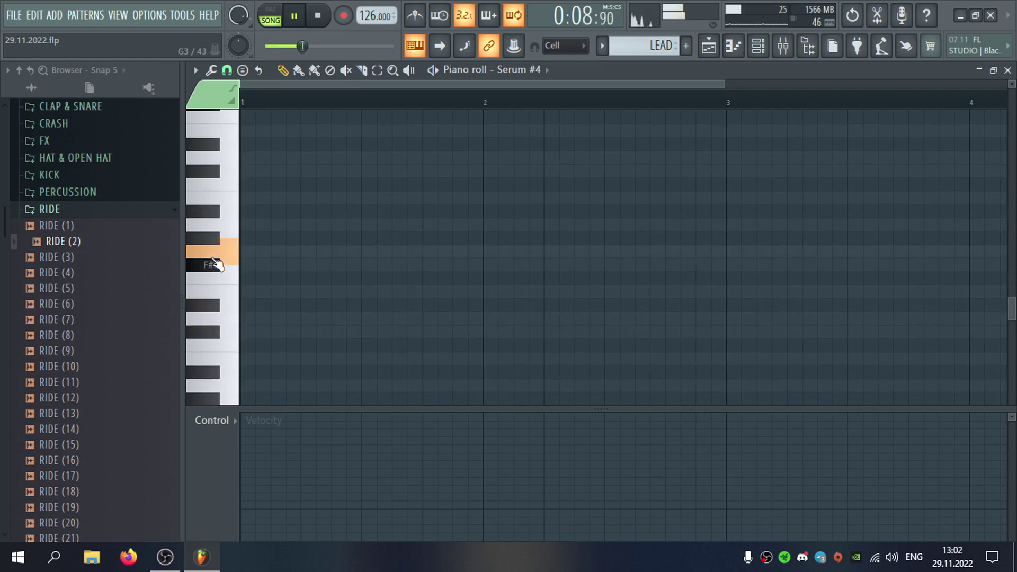
{"action": "left_click", "coordinate": [215, 265]}
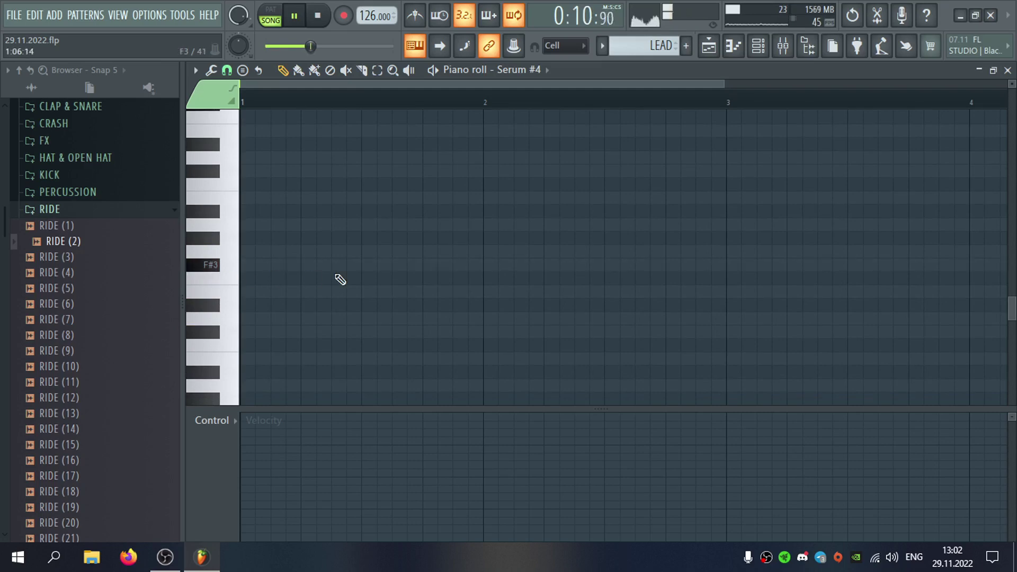
Draw an F#3 note filling the second half of bar 1 for Serum #4 and close the piano roll.
{"action": "left_click", "coordinate": [365, 264]}
{"action": "left_click_drag", "start_coordinate": [597, 264], "coordinate": [477, 265]}
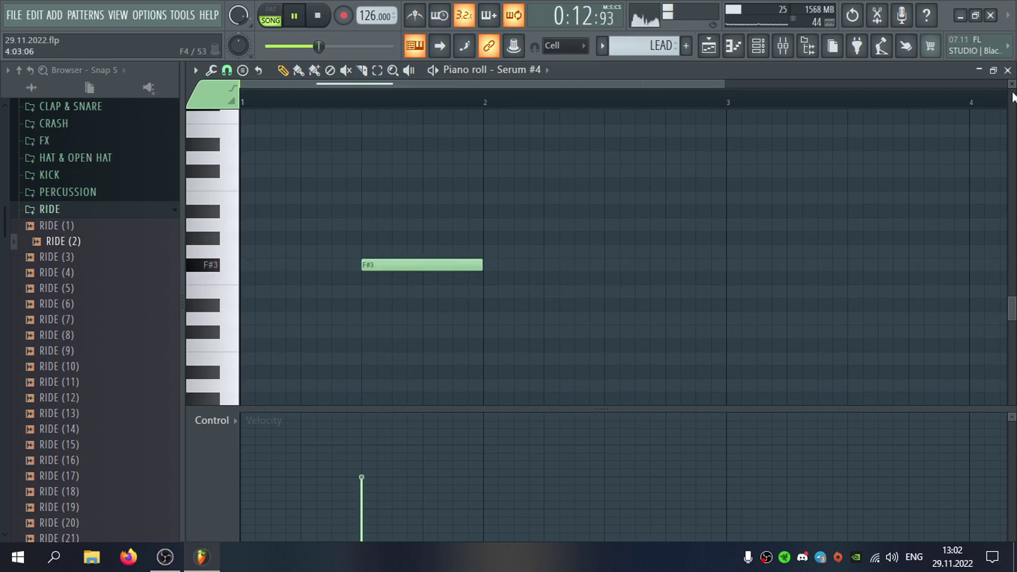
{"action": "left_click", "coordinate": [1006, 73]}
Place the current LEAD pattern clip on Track 12 and position it at bar 10.
{"action": "left_click", "coordinate": [611, 362]}
{"action": "right_click", "coordinate": [611, 361]}
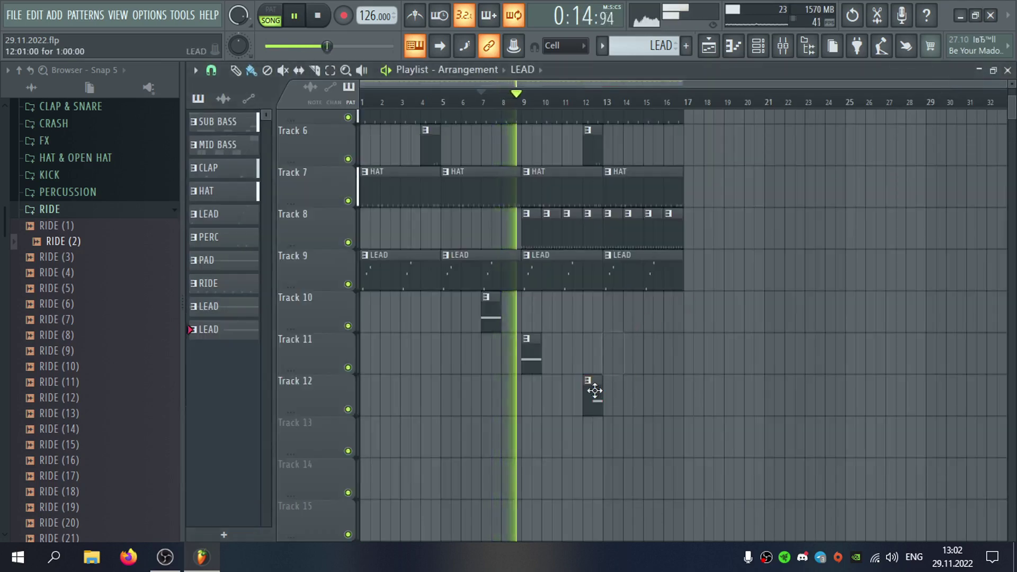
{"action": "left_click_drag", "start_coordinate": [595, 391], "coordinate": [555, 397]}
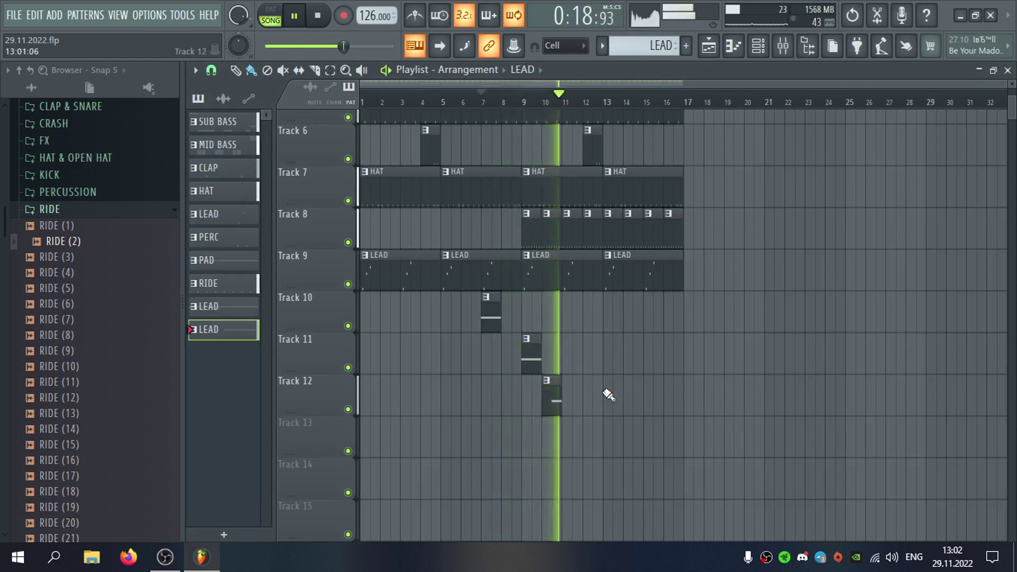
Create a new pattern named LEAD.
{"action": "left_click", "coordinate": [686, 45]}
{"action": "type", "text": "LEAD"}
{"action": "key", "text": "Return"}
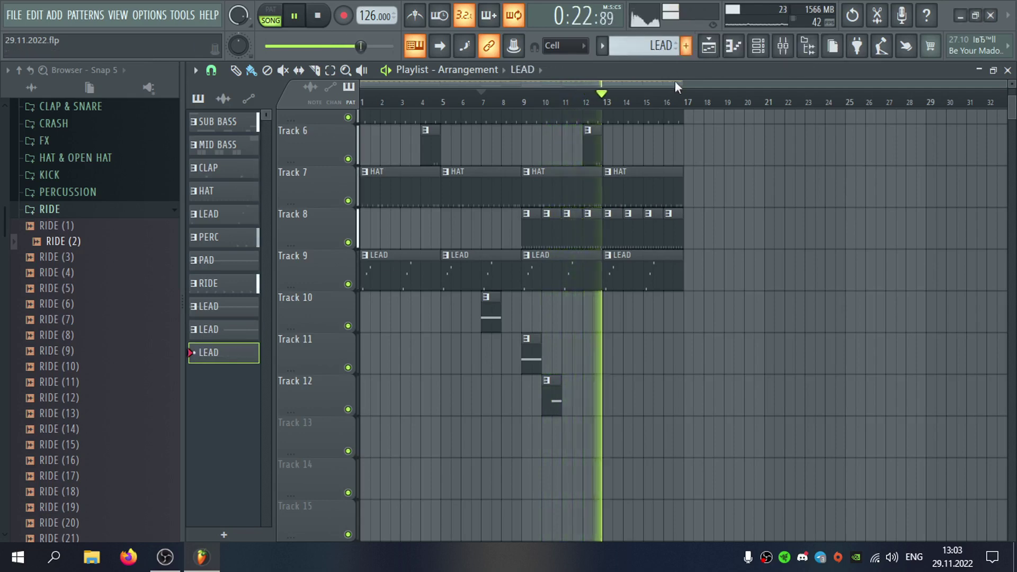
Insert a new Serum channel after Serum #4 in the channel rack and assign it to mixer track 21, named LEAD.
{"action": "key", "text": "space"}
{"action": "key", "text": "F6"}
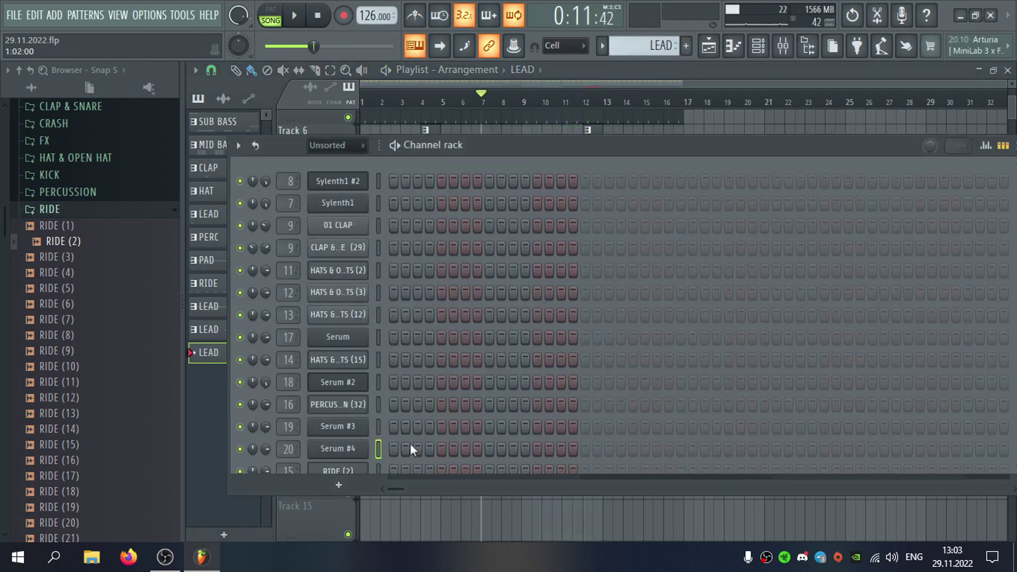
{"action": "right_click", "coordinate": [344, 449]}
{"action": "mouse_move", "coordinate": [403, 444]}
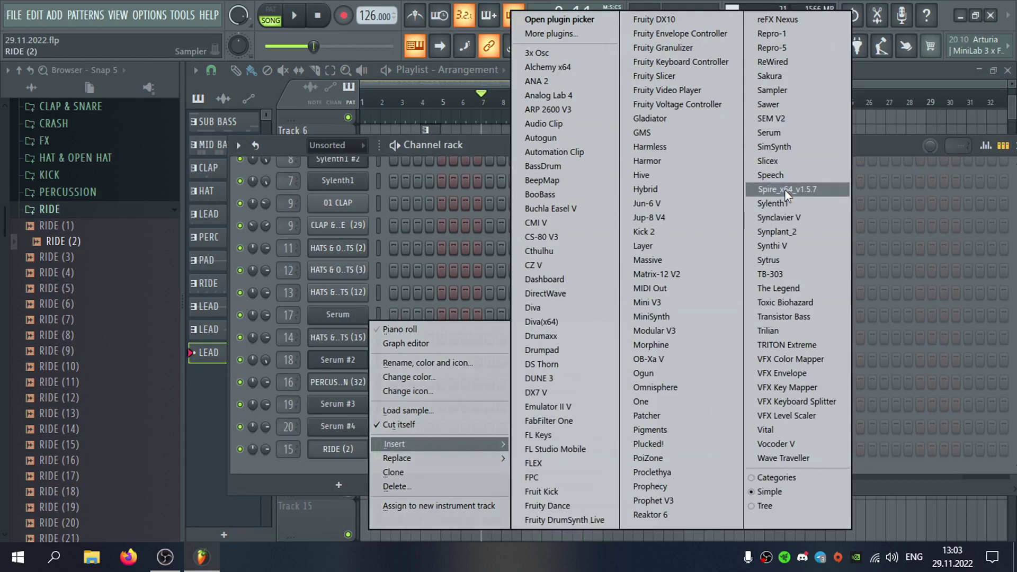
{"action": "left_click", "coordinate": [794, 136]}
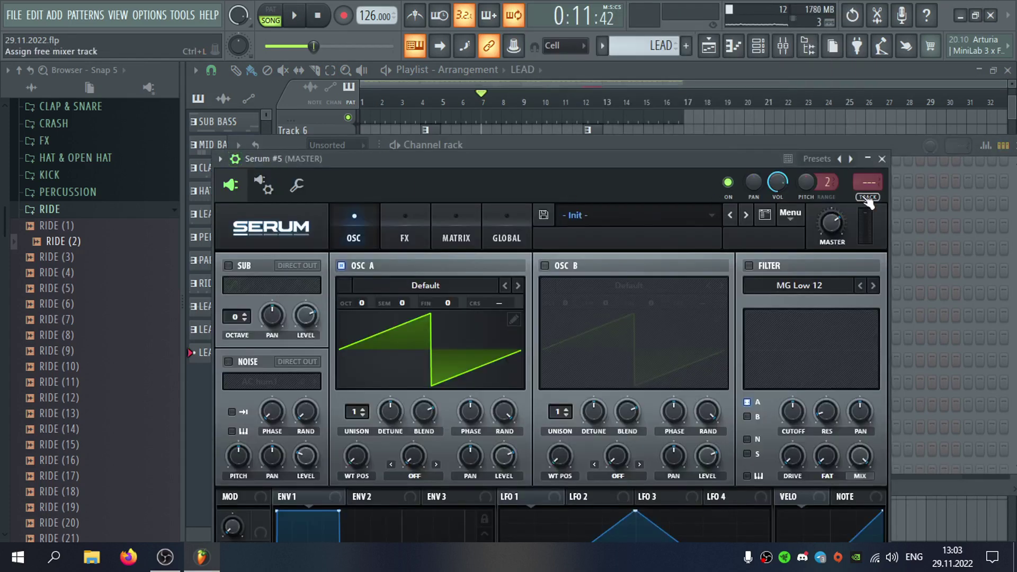
{"action": "left_click", "coordinate": [866, 197]}
{"action": "key", "text": "Return"}
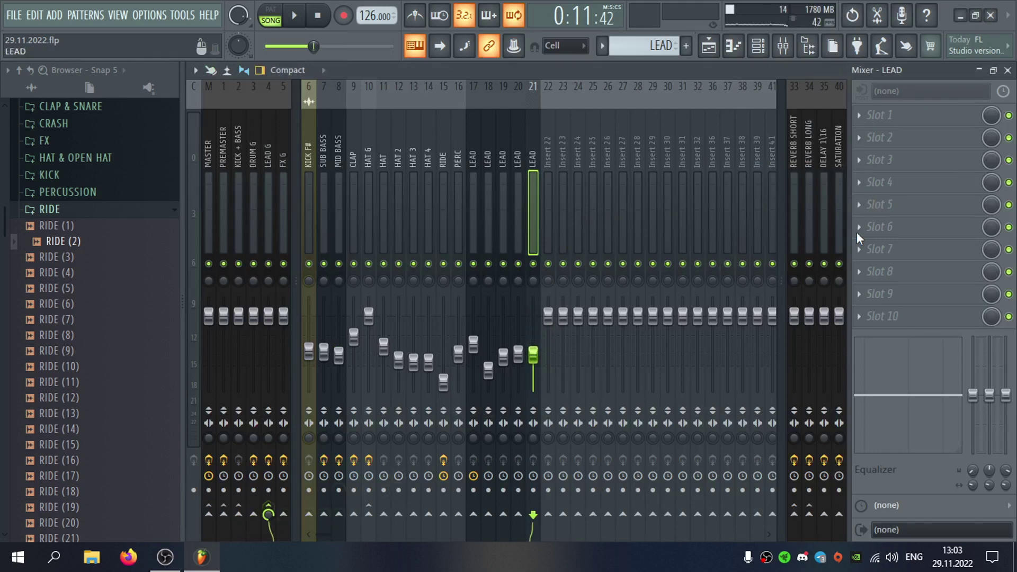
Load the Synth I preset from the Peak Time Techno folder in the new Serum and close its window.
{"action": "left_click", "coordinate": [631, 214]}
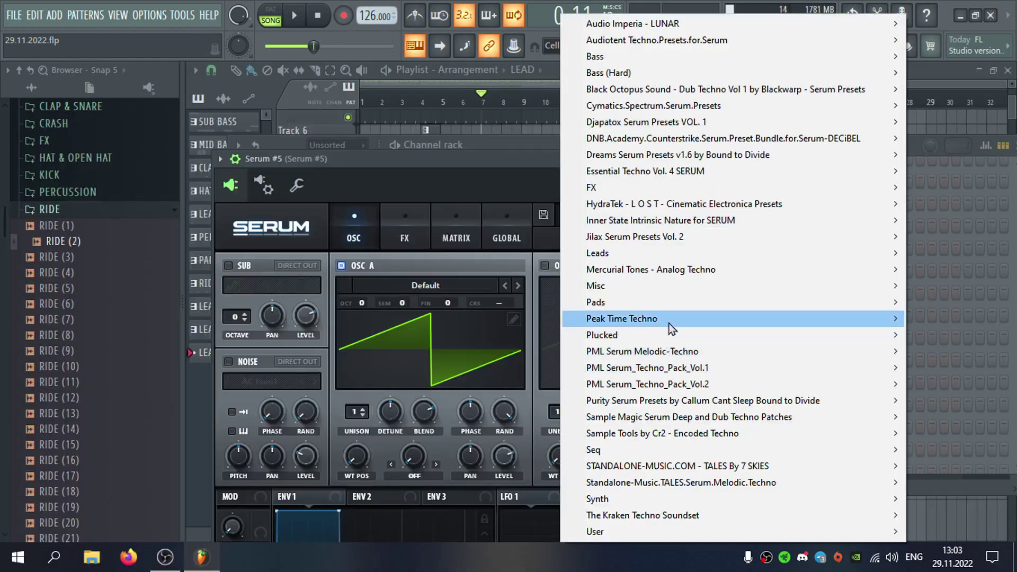
{"action": "mouse_move", "coordinate": [673, 323]}
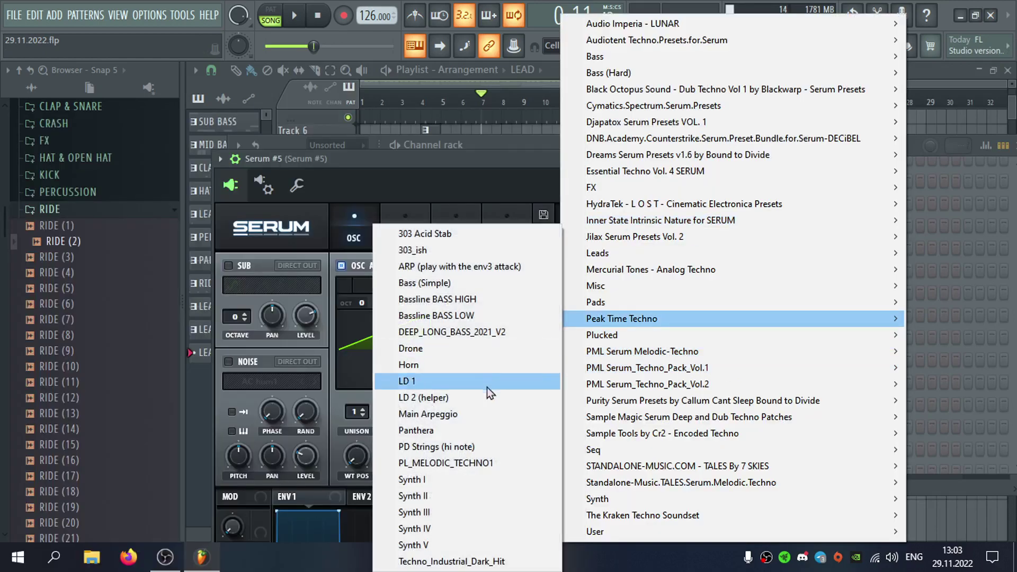
{"action": "left_click", "coordinate": [473, 480]}
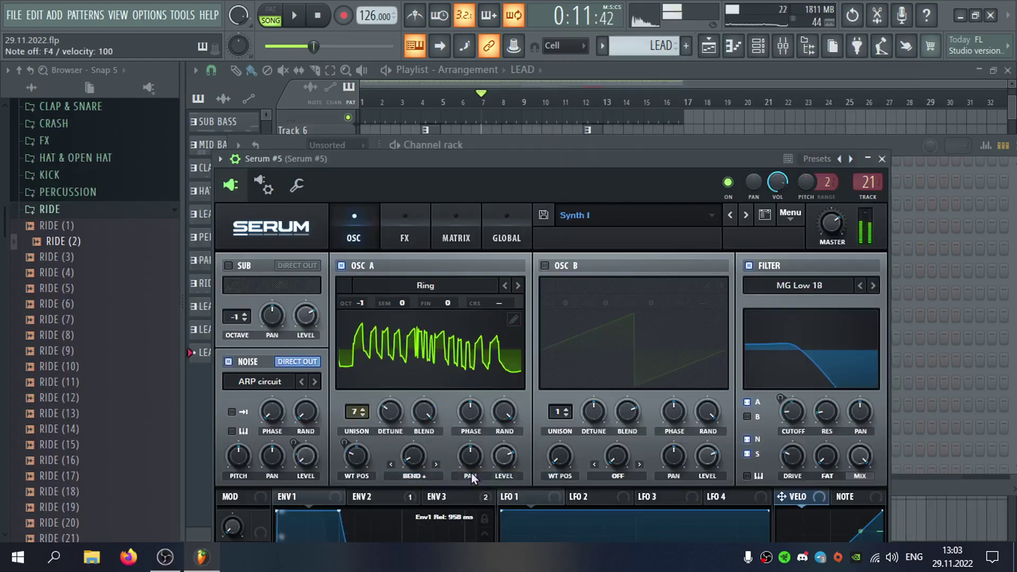
{"action": "left_click", "coordinate": [297, 185]}
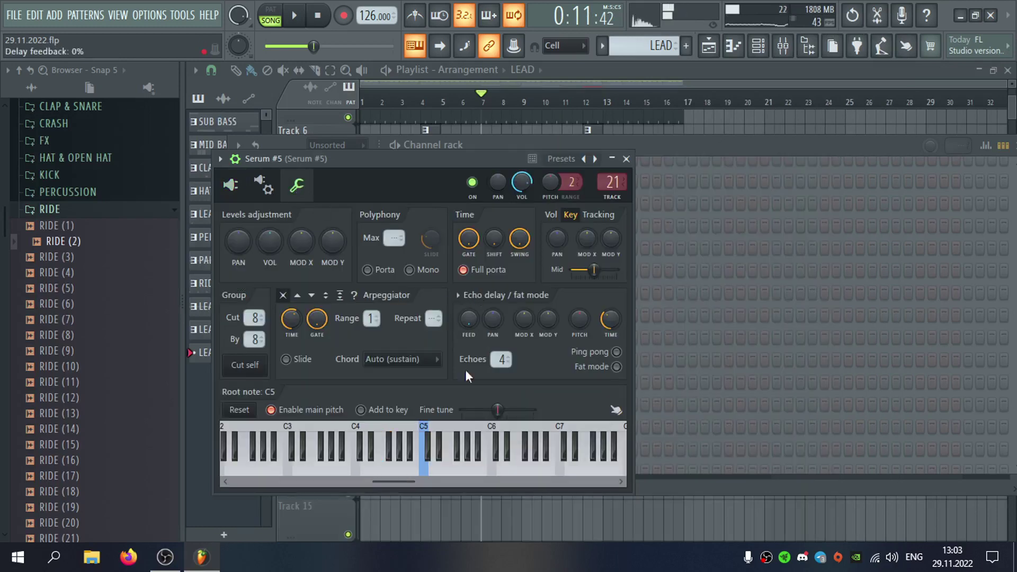
{"action": "left_click", "coordinate": [626, 159]}
Draw two F#4 notes for Serum #5, each two steps long, at steps 11 and 15 of bar 1.
{"action": "right_click", "coordinate": [350, 452]}
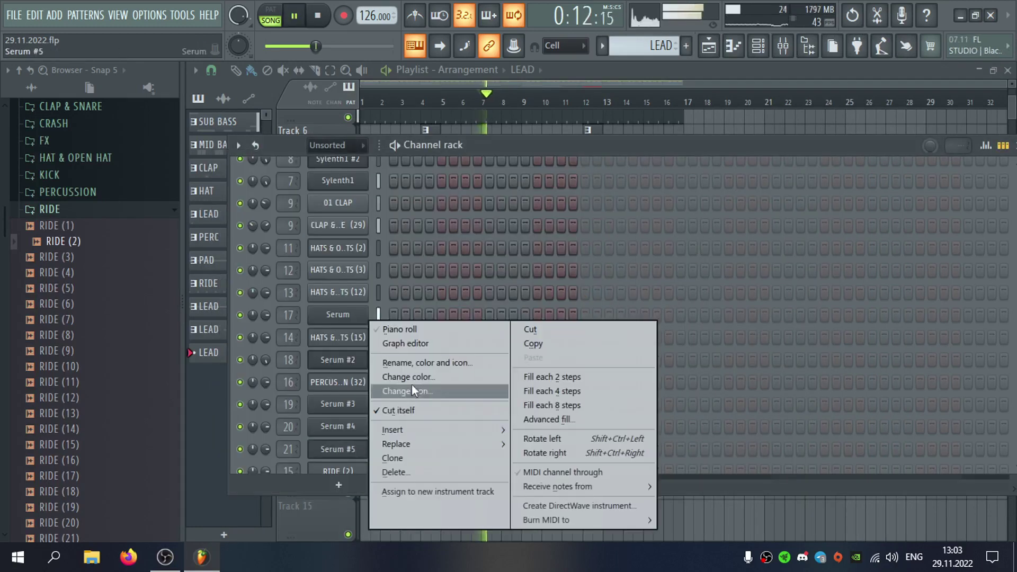
{"action": "left_click", "coordinate": [412, 328]}
{"action": "scroll", "coordinate": [232, 350], "scroll_direction": "down", "scroll_amount": 4}
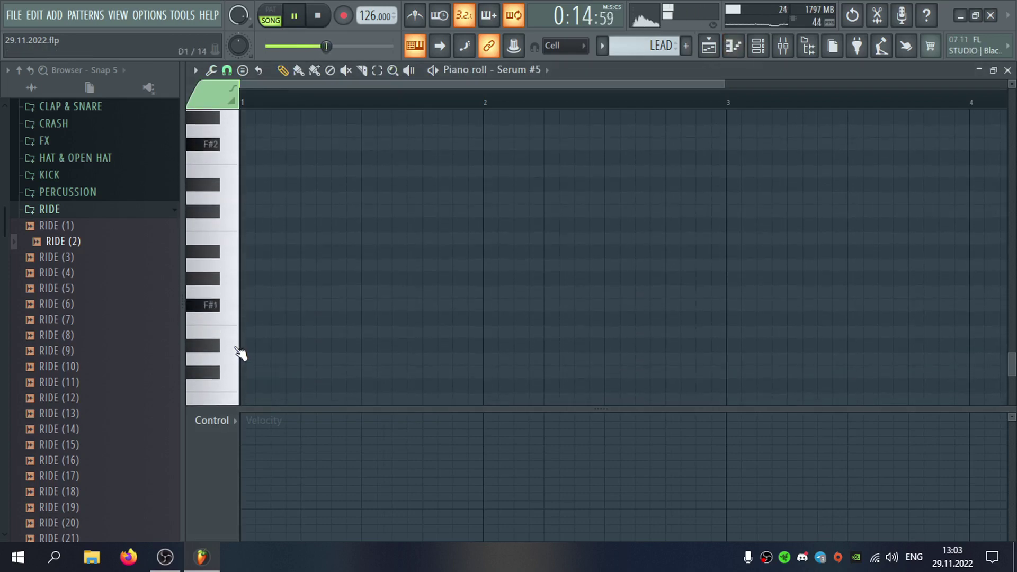
{"action": "scroll", "coordinate": [246, 369], "scroll_direction": "up", "scroll_amount": 9}
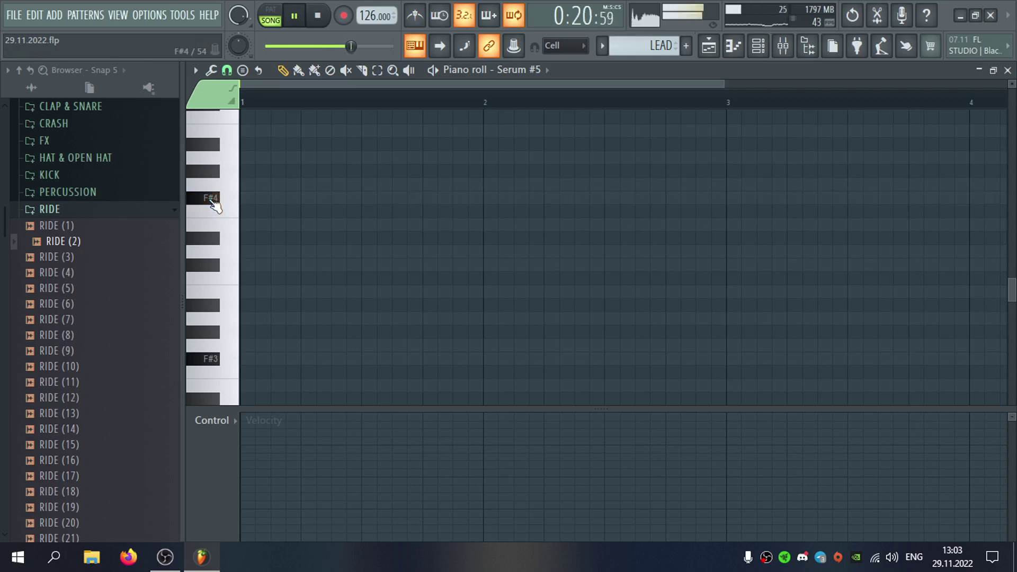
{"action": "left_click", "coordinate": [363, 198]}
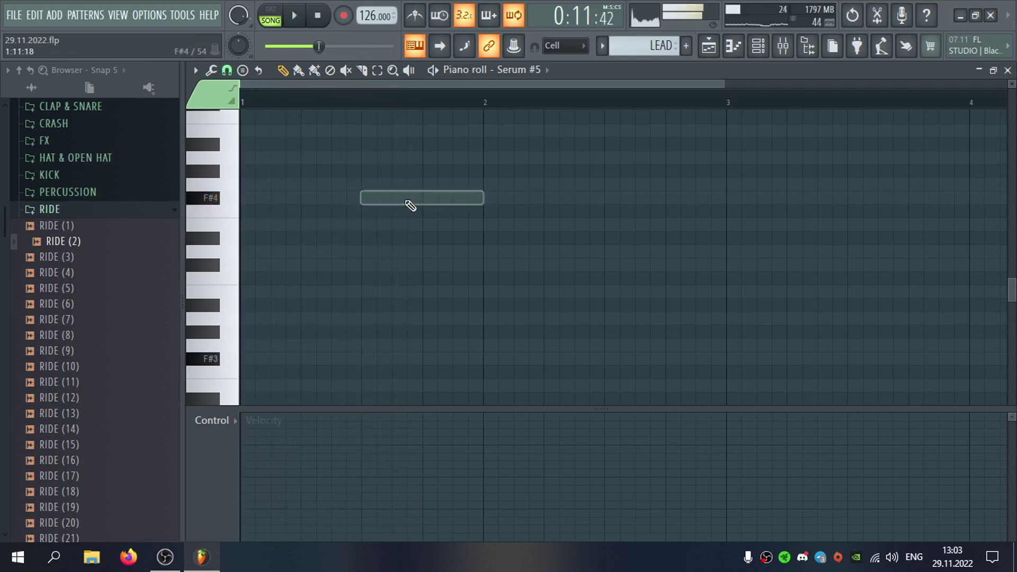
{"action": "left_click_drag", "start_coordinate": [408, 204], "coordinate": [461, 197]}
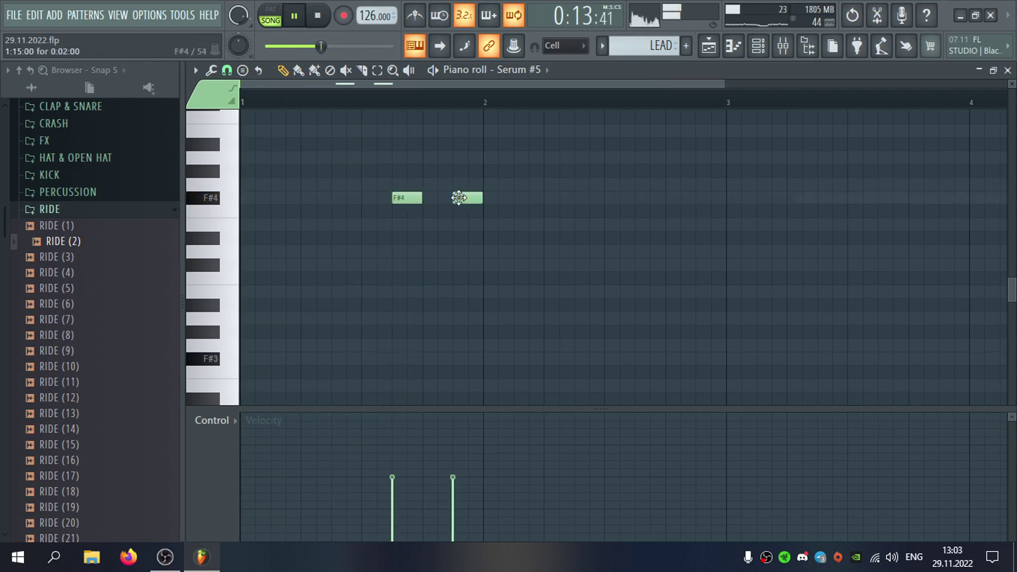
{"action": "left_click", "coordinate": [1007, 70]}
Place the new LEAD pattern on Track 13 and repeat it in every bar from 9 to 16.
{"action": "left_click", "coordinate": [949, 77]}
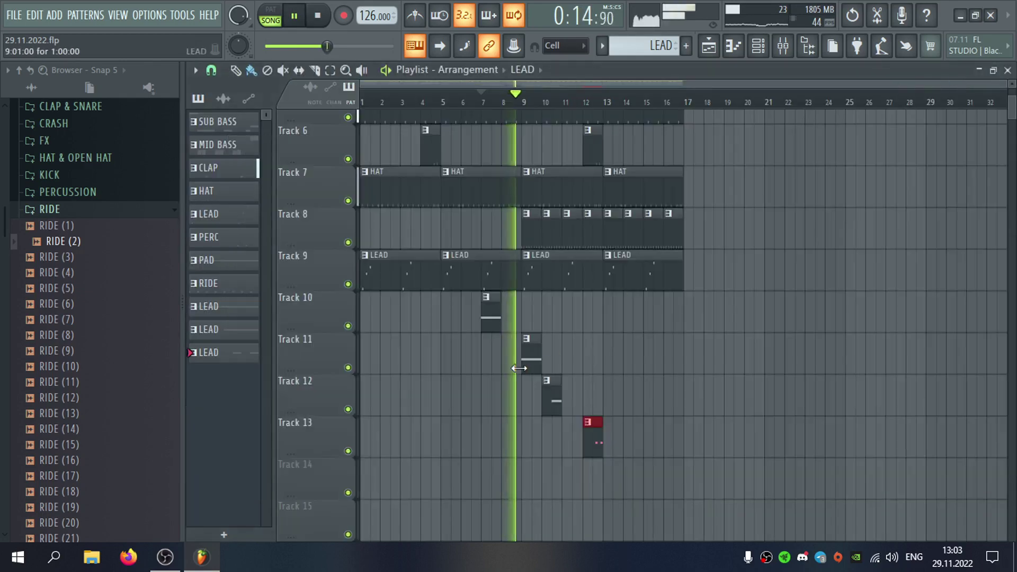
{"action": "left_click", "coordinate": [532, 435]}
{"action": "left_click_drag", "start_coordinate": [558, 440], "coordinate": [638, 444]}
{"action": "mouse_move", "coordinate": [563, 440]}
{"action": "left_mouse_down"}
{"action": "mouse_move", "coordinate": [555, 440]}
{"action": "mouse_move", "coordinate": [677, 441]}
{"action": "left_mouse_up"}
{"action": "left_click", "coordinate": [573, 441]}
{"action": "right_click", "coordinate": [606, 444]}
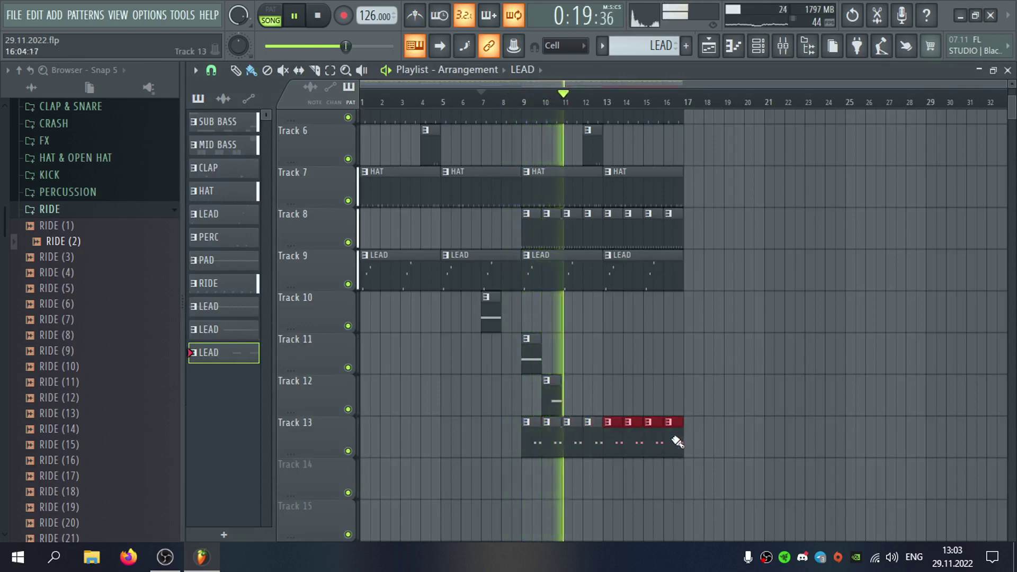
Lower the volume of the LEAD mixer track 21 to 42% (-15.1 dB).
{"action": "double_click", "coordinate": [678, 433]}
{"action": "left_click", "coordinate": [1009, 72]}
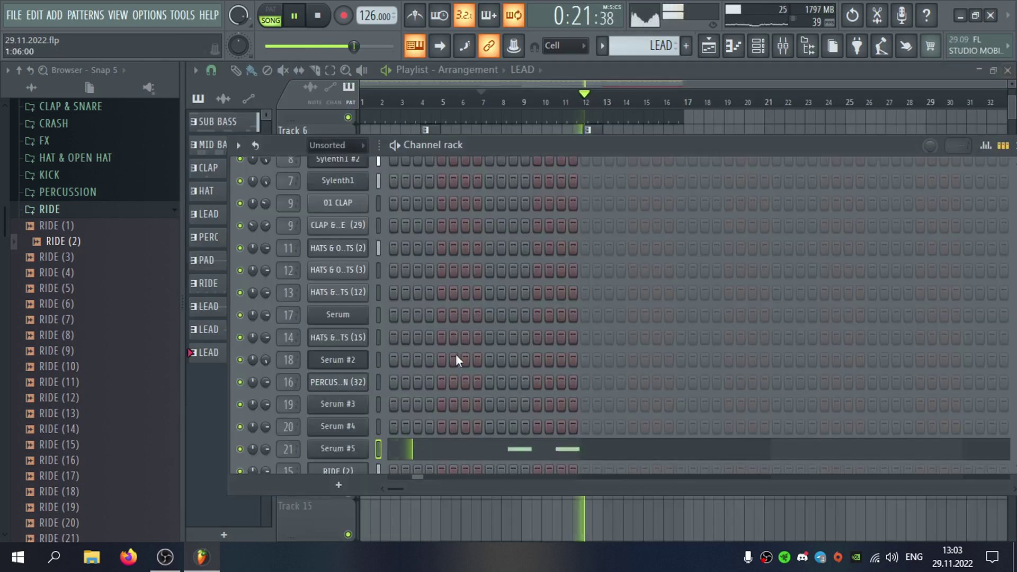
{"action": "double_click", "coordinate": [296, 448]}
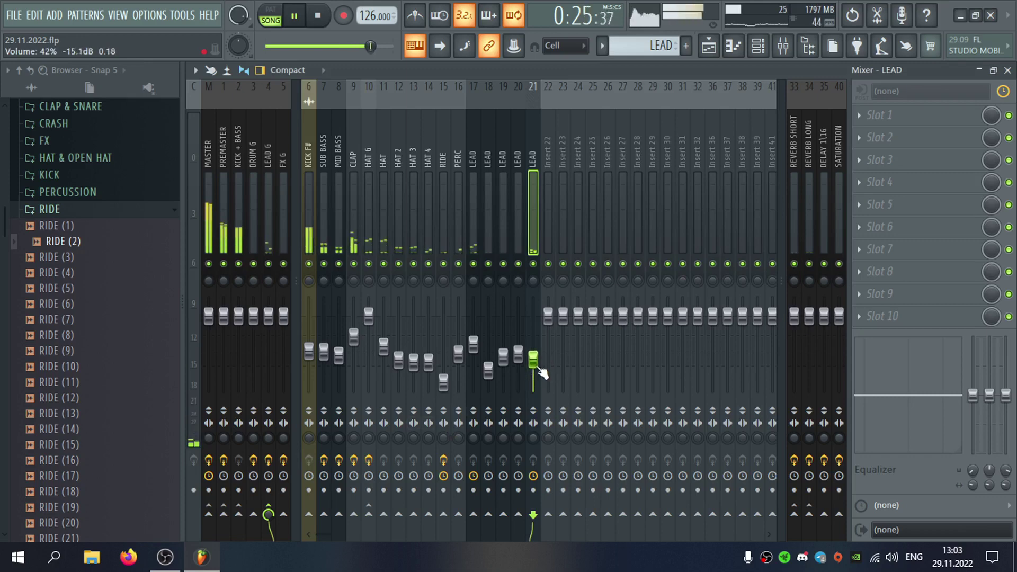
{"action": "left_click", "coordinate": [1008, 71]}
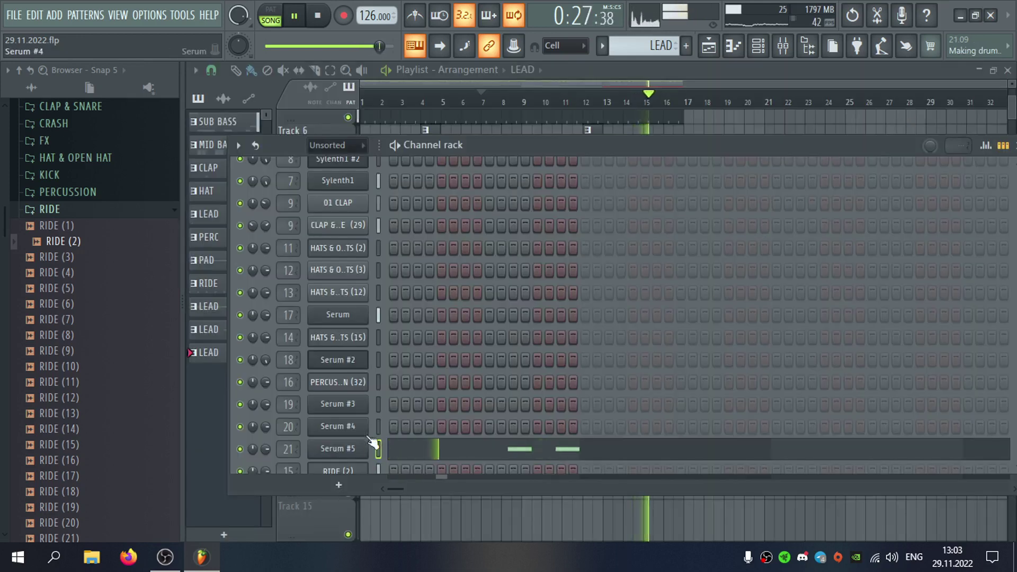
Open the Serum #5 notes and try extra B4 and A4 notes around the first F#4, removing both again.
{"action": "left_click", "coordinate": [352, 451]}
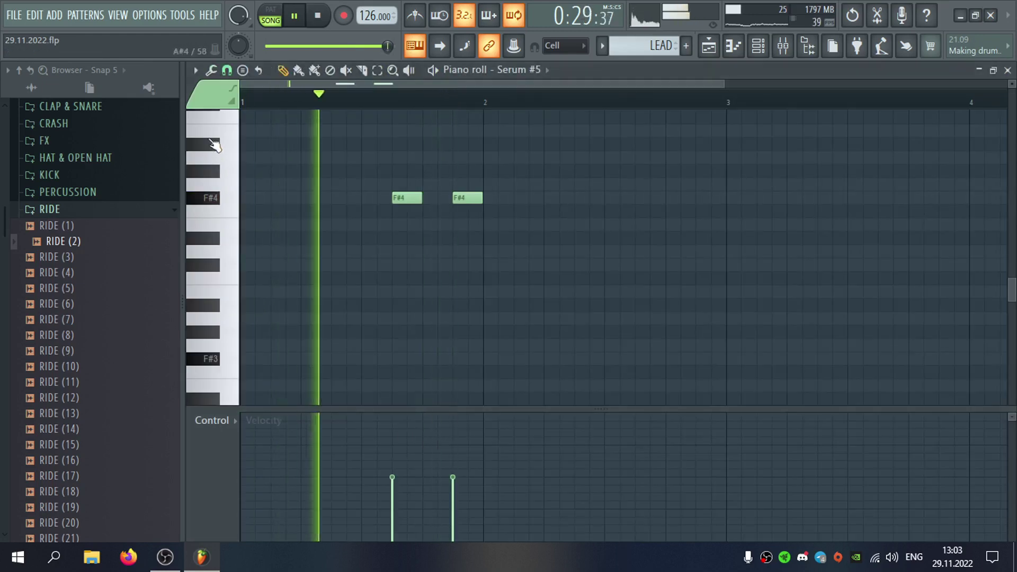
{"action": "scroll", "coordinate": [394, 273], "scroll_direction": "up", "scroll_amount": 3}
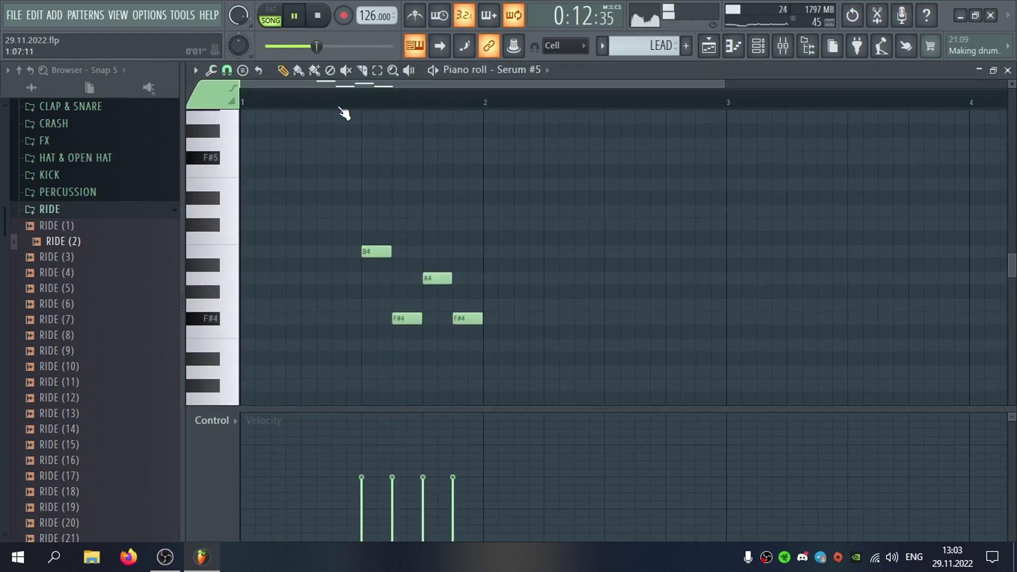
{"action": "right_click", "coordinate": [428, 277]}
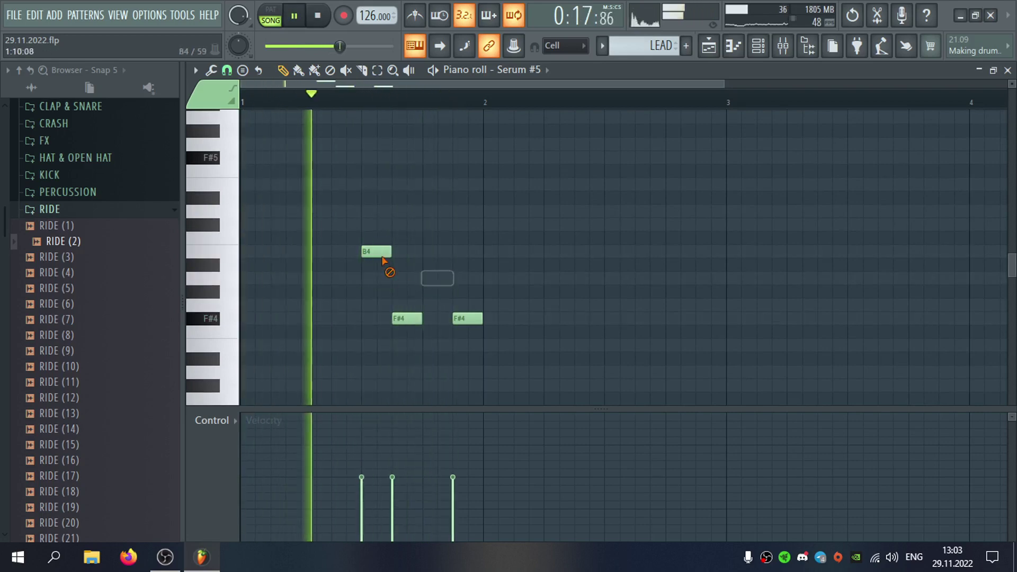
{"action": "right_click", "coordinate": [382, 257]}
Move the second F#4 note one step earlier, to step 14 of bar 1, and close the piano roll.
{"action": "left_click_drag", "start_coordinate": [465, 320], "coordinate": [450, 320]}
{"action": "left_click", "coordinate": [432, 291]}
{"action": "right_click", "coordinate": [432, 291]}
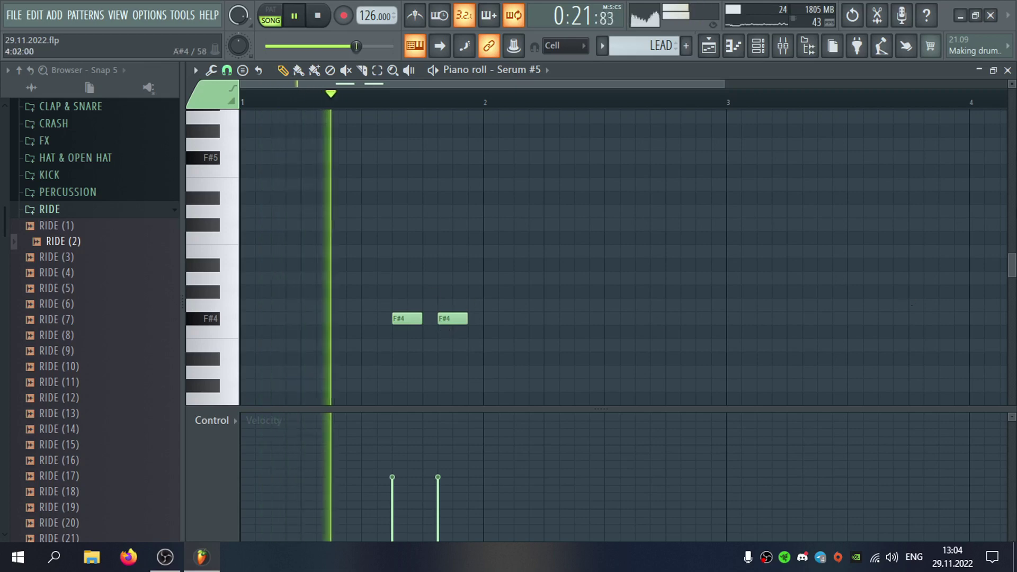
{"action": "left_click", "coordinate": [1007, 71]}
Fill bars 1 to 8 of Track 13 with the same LEAD pattern clip.
{"action": "left_click", "coordinate": [526, 423]}
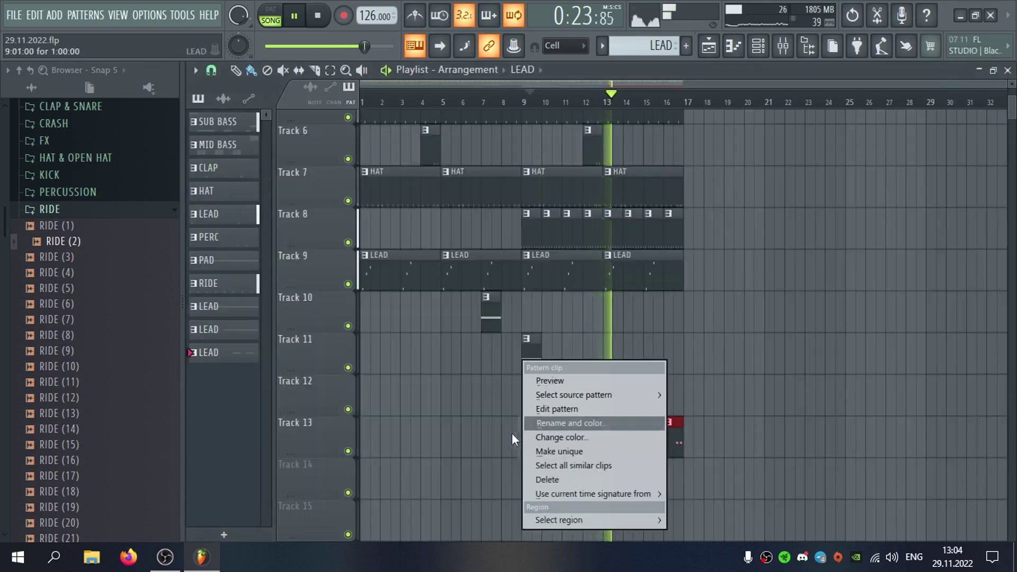
{"action": "left_click", "coordinate": [512, 435]}
{"action": "left_click_drag", "start_coordinate": [497, 436], "coordinate": [371, 437]}
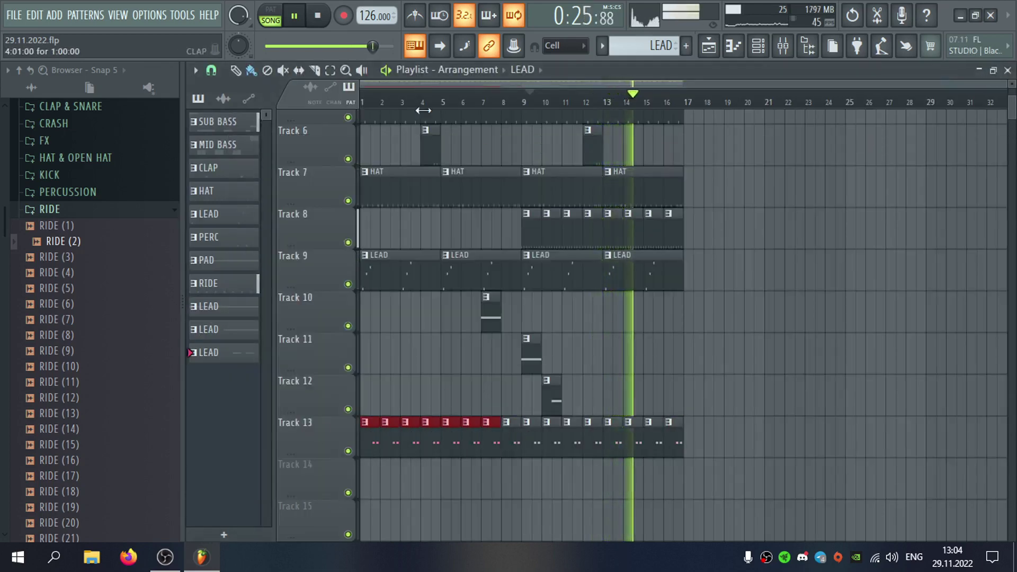
Delete the two LEAD clips covering bars 1 to 8 of Track 9.
{"action": "right_click", "coordinate": [459, 284]}
{"action": "right_click", "coordinate": [382, 280]}
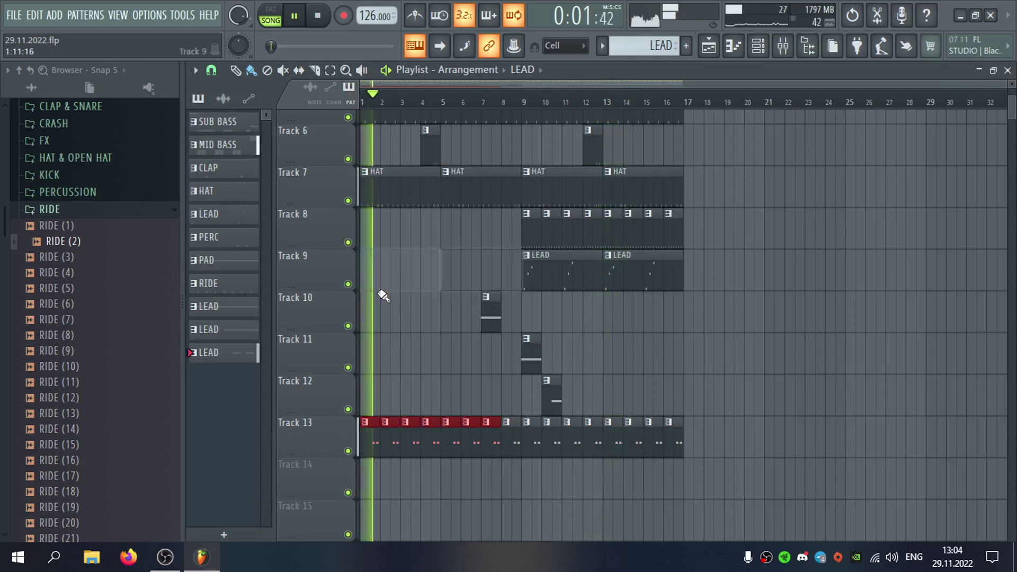
Add Pro-Q 3 to LEAD mixer track 21 with a 24 dB/oct low cut at about 116 Hz, and set the track volume to 41%.
{"action": "double_click", "coordinate": [523, 444]}
{"action": "left_click", "coordinate": [1008, 71]}
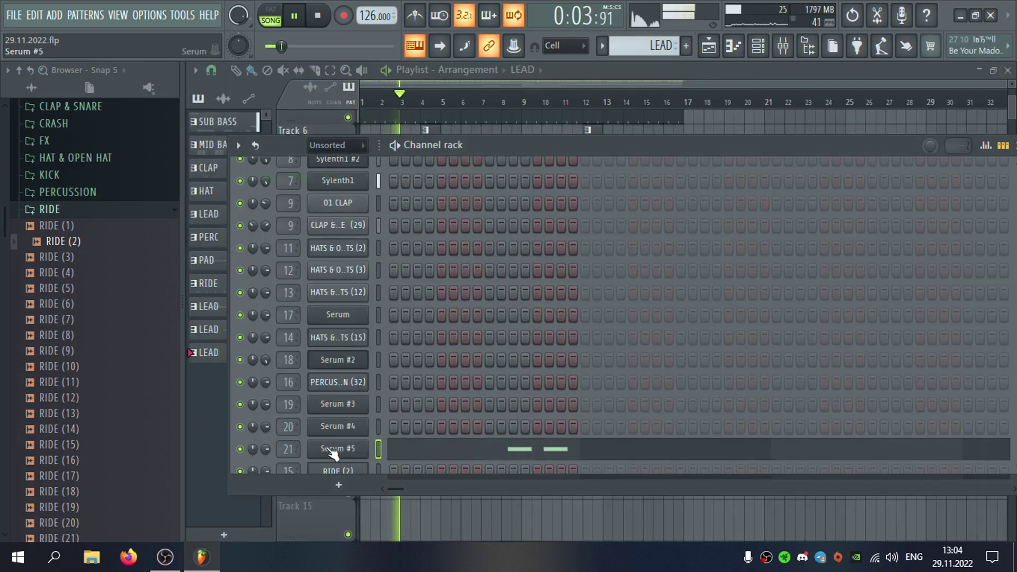
{"action": "double_click", "coordinate": [288, 449]}
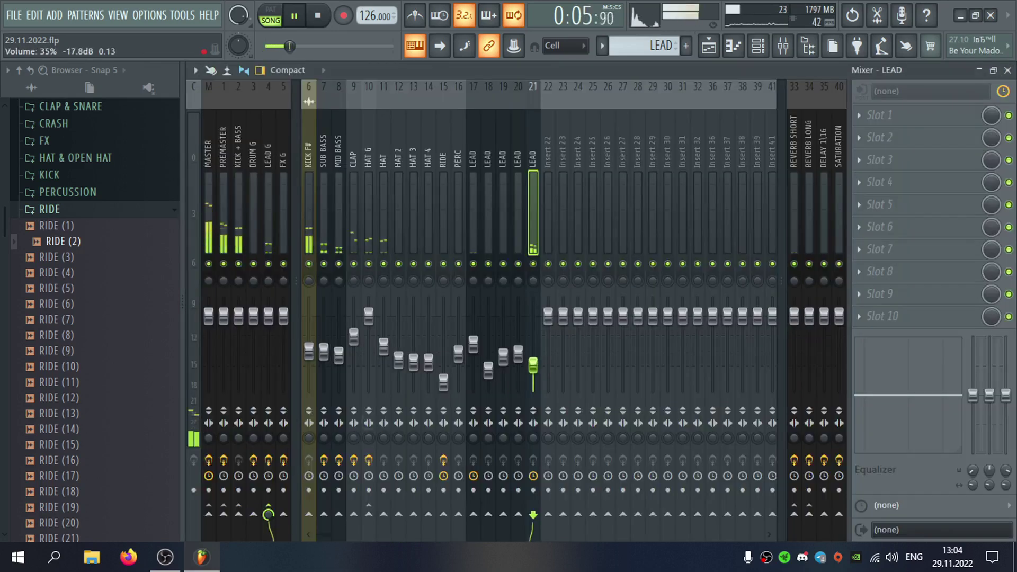
{"action": "left_click", "coordinate": [954, 115]}
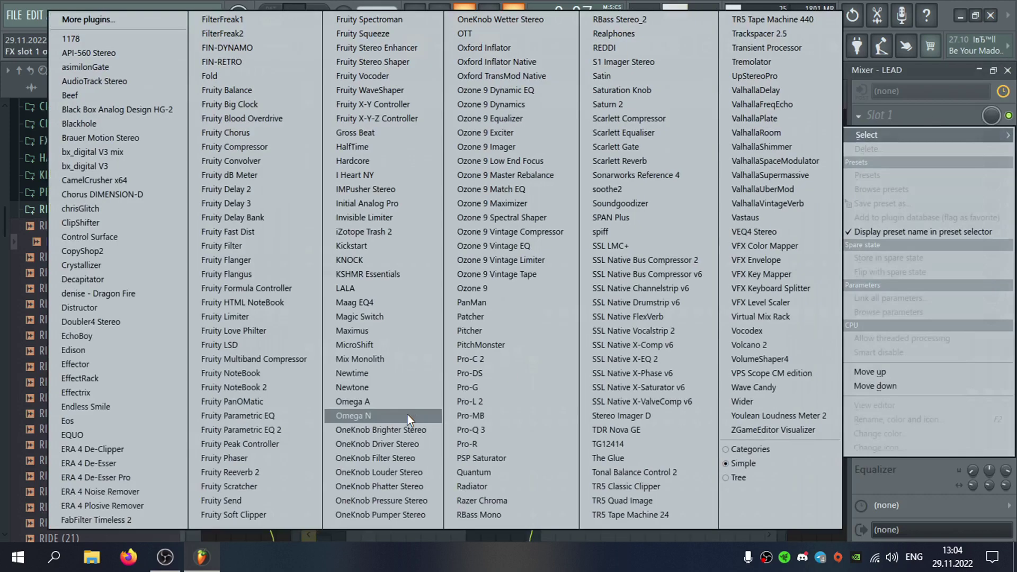
{"action": "left_click", "coordinate": [517, 429]}
{"action": "left_click_drag", "start_coordinate": [294, 356], "coordinate": [435, 355]}
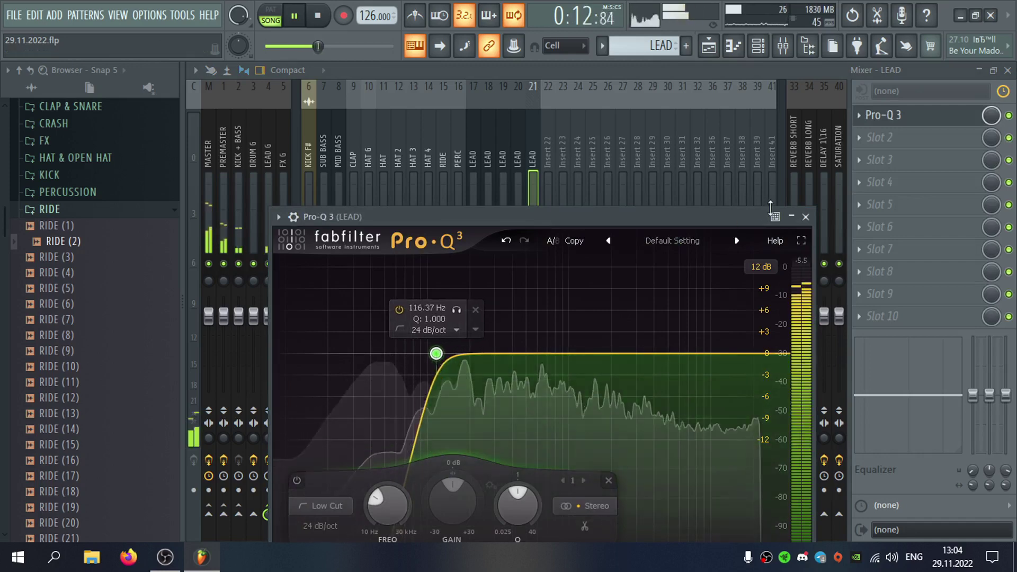
{"action": "left_click", "coordinate": [806, 217]}
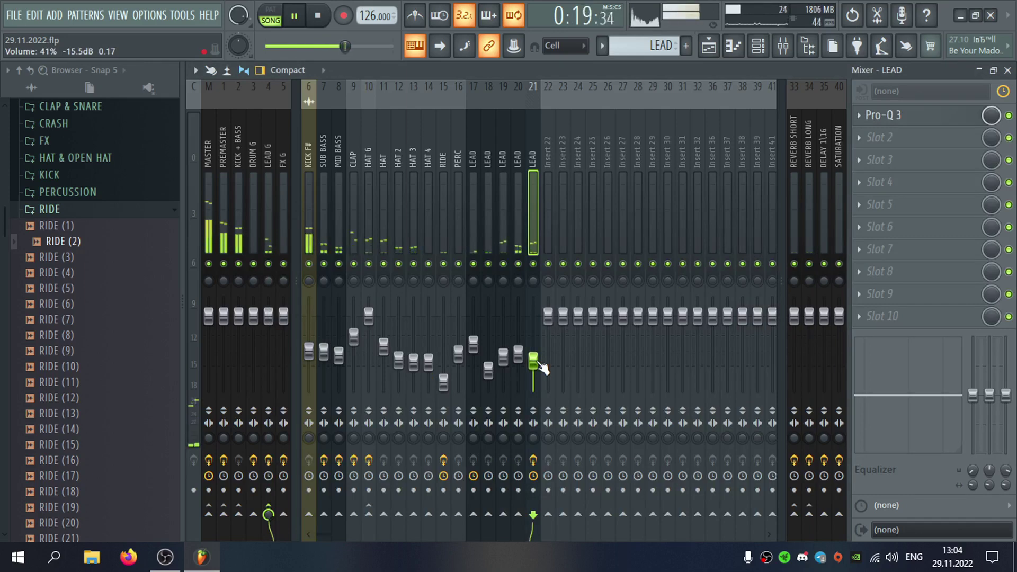
{"action": "left_click", "coordinate": [1008, 71]}
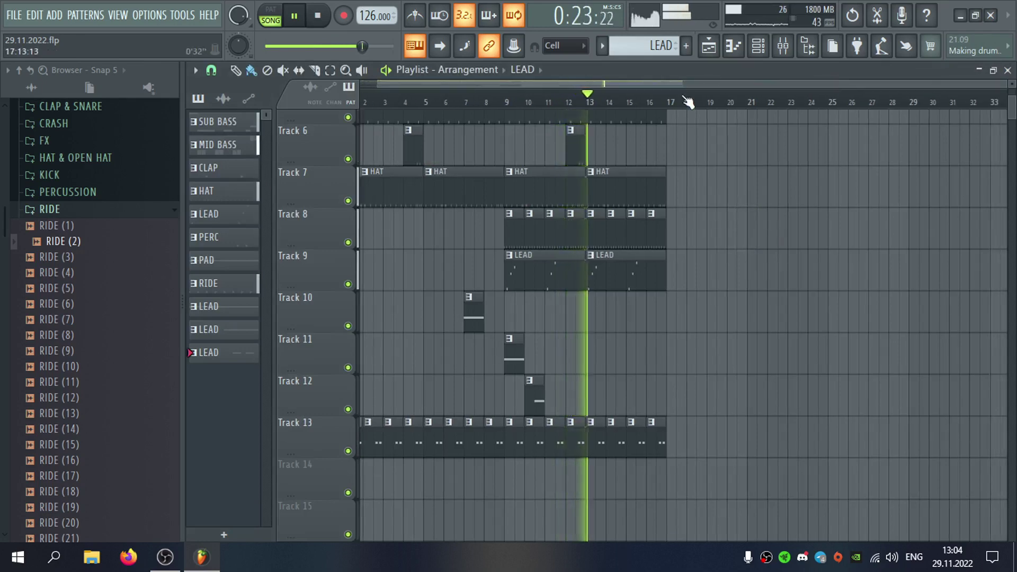
Loop bars 9 to 16 of the playlist and set the reverb mix of Serum #5 to 24%.
{"action": "left_click_drag", "start_coordinate": [680, 102], "coordinate": [511, 114]}
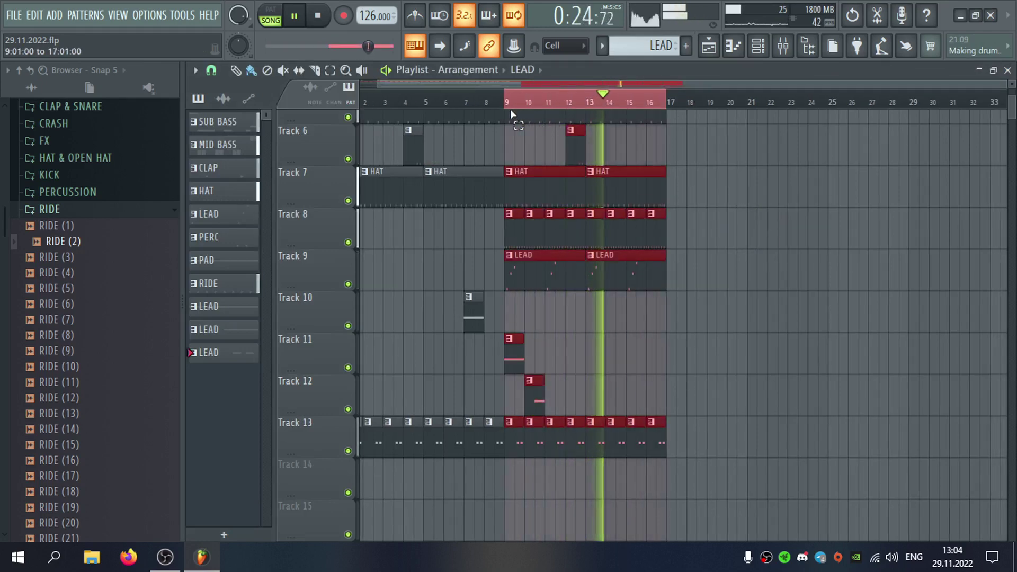
{"action": "double_click", "coordinate": [592, 426]}
{"action": "left_click", "coordinate": [1007, 70]}
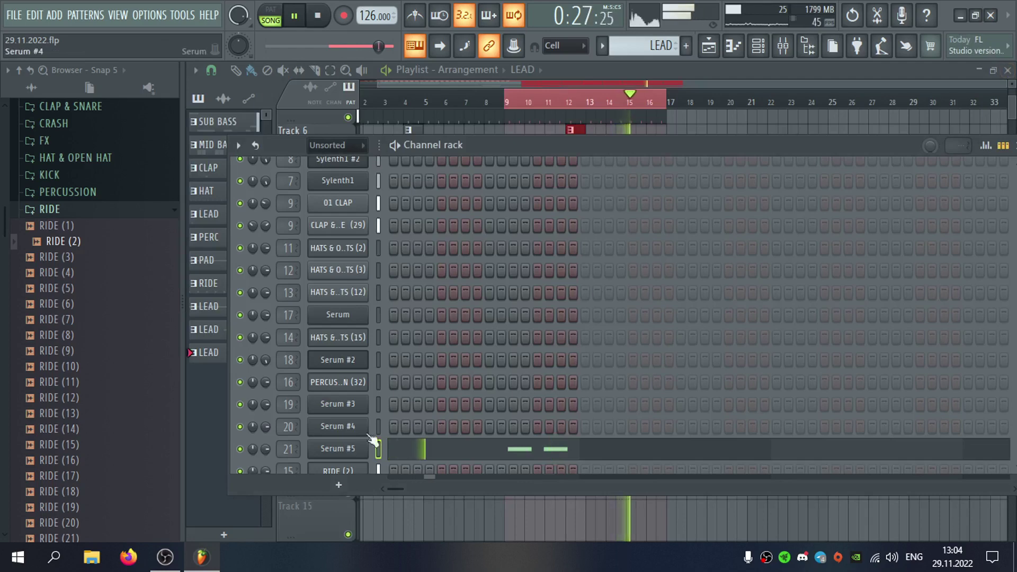
{"action": "left_click", "coordinate": [353, 448]}
{"action": "left_click", "coordinate": [231, 186]}
{"action": "left_click_drag", "start_coordinate": [355, 166], "coordinate": [346, 68]}
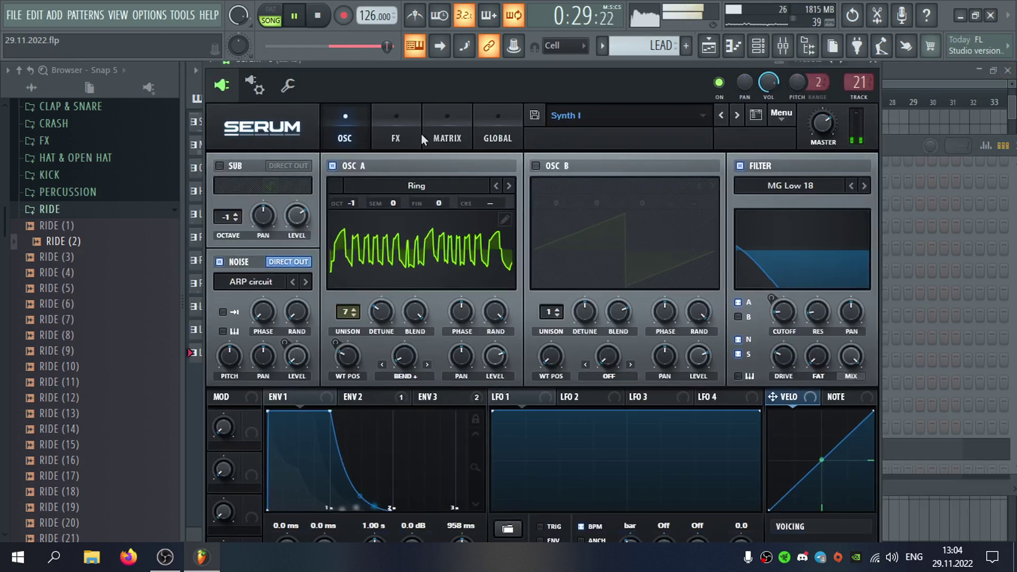
{"action": "left_click", "coordinate": [404, 136]}
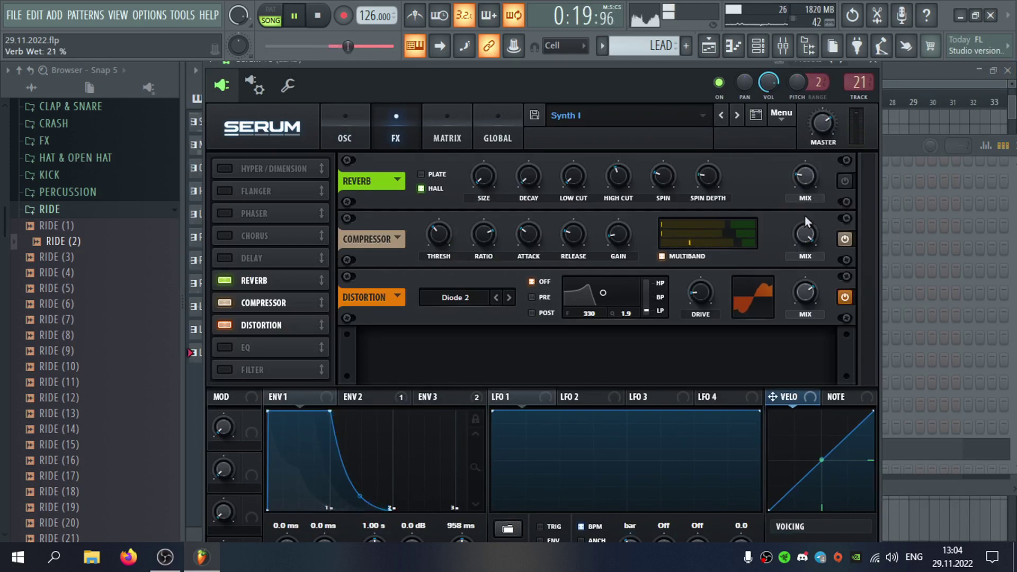
{"action": "scroll", "coordinate": [809, 176], "scroll_direction": "up", "scroll_amount": 3}
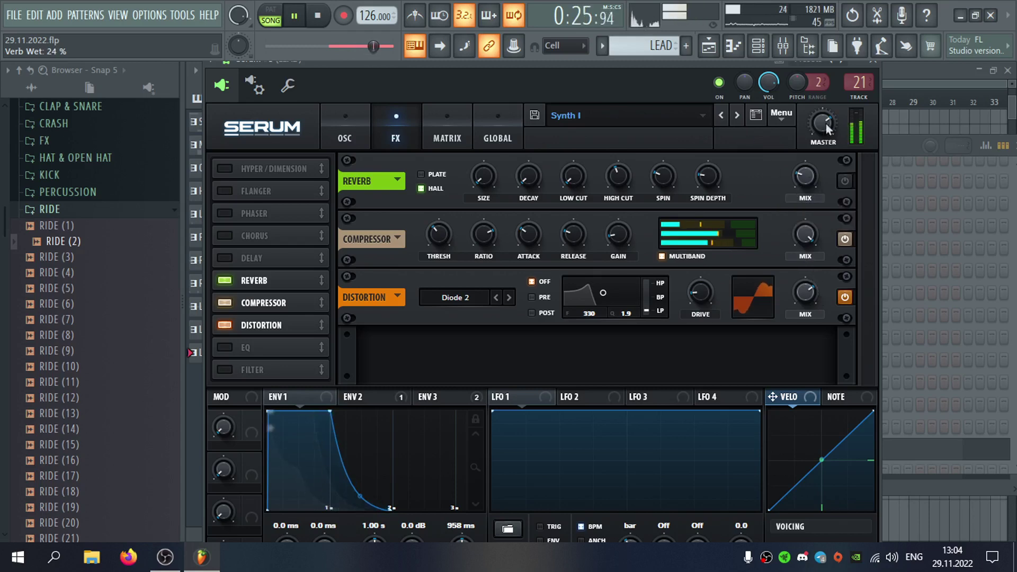
Insert Magic Switch ahead of Pro-Q 3 on LEAD mixer track 21, switch it on and set its Mix to about 36.6%.
{"action": "double_click", "coordinate": [854, 83]}
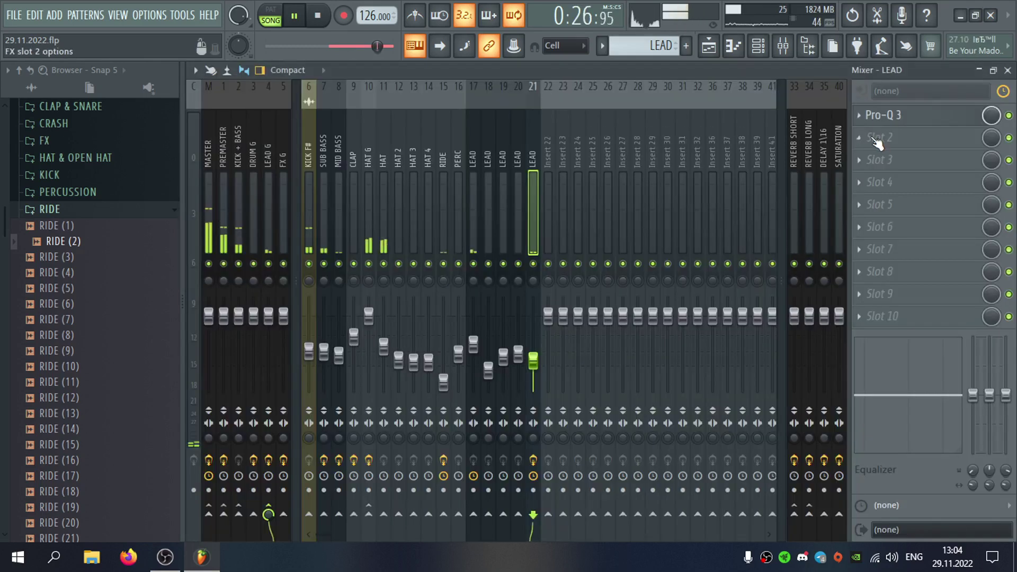
{"action": "left_click", "coordinate": [895, 115]}
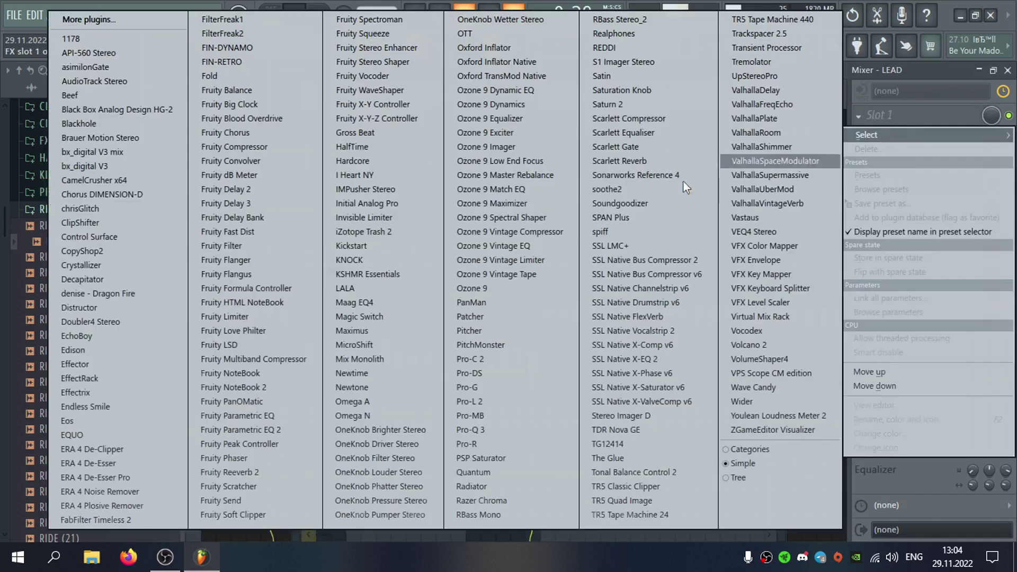
{"action": "left_click", "coordinate": [415, 320]}
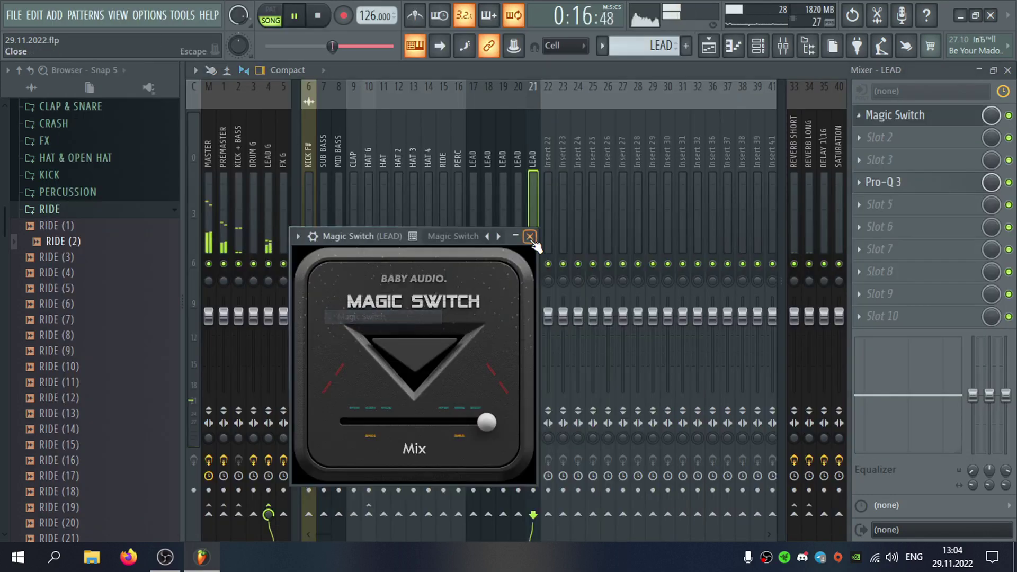
{"action": "left_click", "coordinate": [445, 343]}
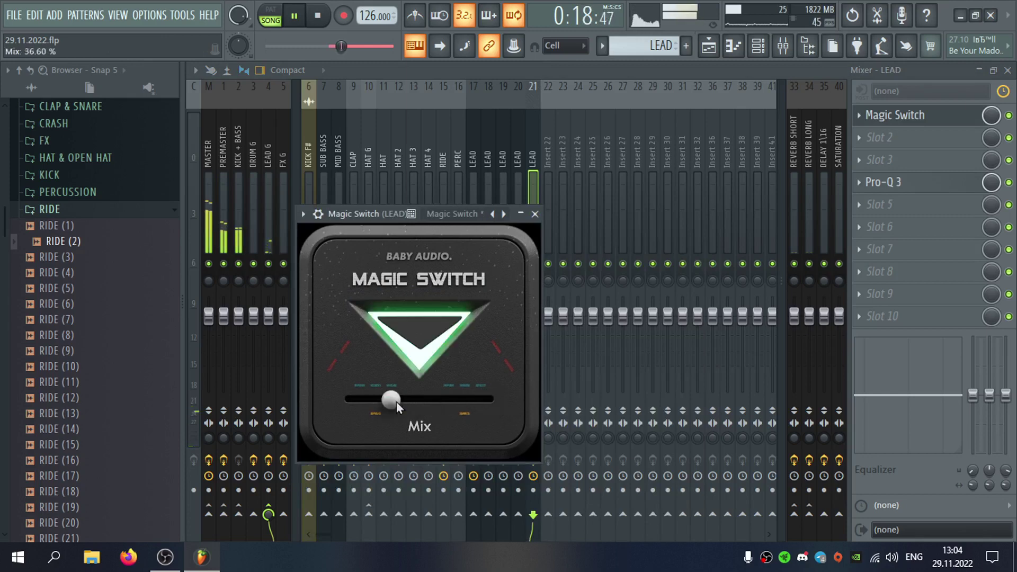
{"action": "left_click", "coordinate": [534, 214]}
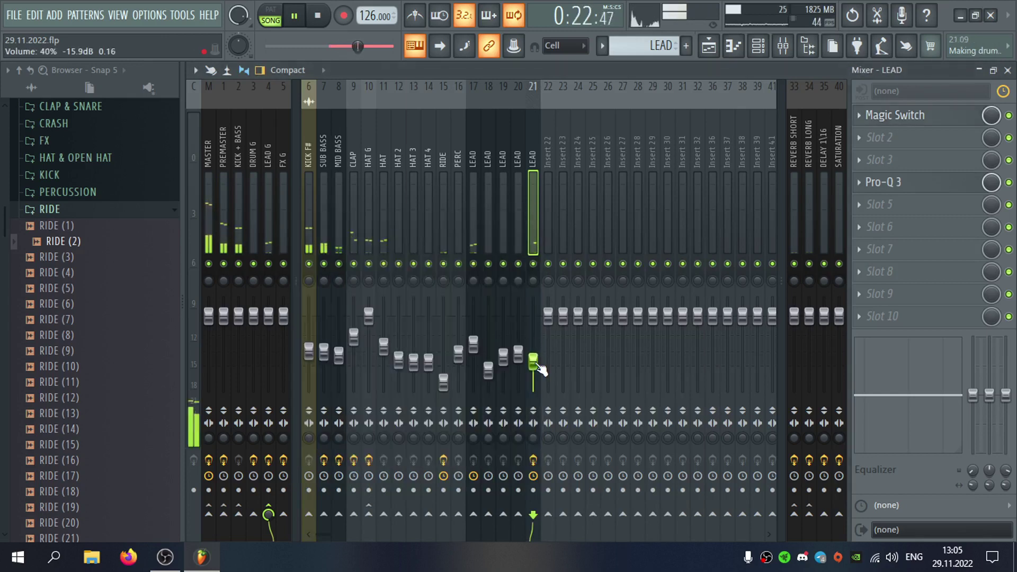
Set the LEAD mixer track 21 volume to 40% and the Serum #5 reverb size to 28%.
{"action": "left_click", "coordinate": [1008, 71]}
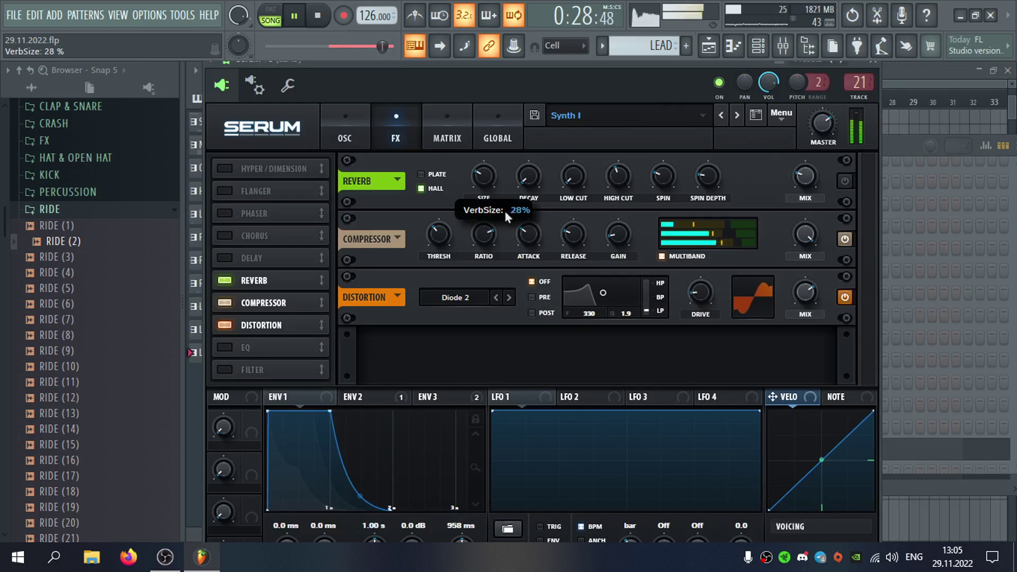
{"action": "left_click", "coordinate": [888, 68]}
{"action": "left_click", "coordinate": [888, 66]}
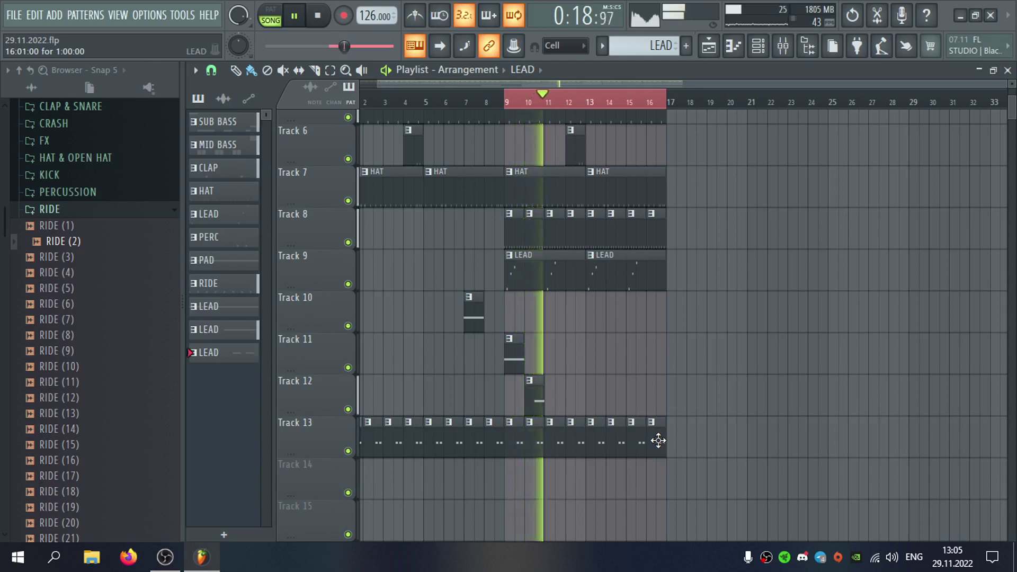
Make the bar 16 LEAD clip on Track 13 unique and open its notes for editing.
{"action": "right_click", "coordinate": [650, 425]}
{"action": "left_click", "coordinate": [689, 451]}
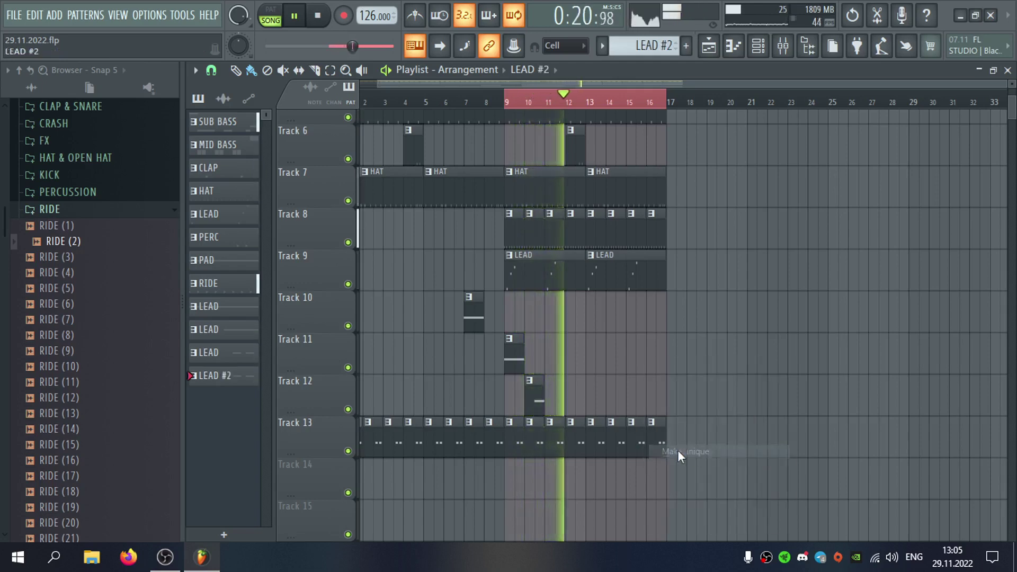
{"action": "double_click", "coordinate": [658, 436]}
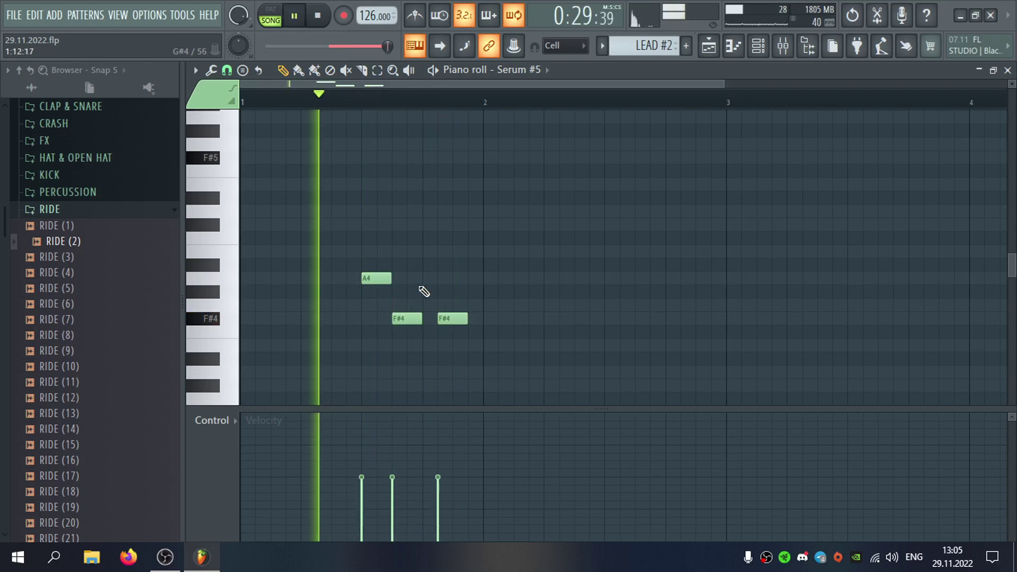
Try a variation in LEAD #2 with A4 on step 9, G4 on step 13 and the second F#4 on step 15.
{"action": "left_click", "coordinate": [423, 251]}
{"action": "left_click_drag", "start_coordinate": [449, 319], "coordinate": [456, 316]}
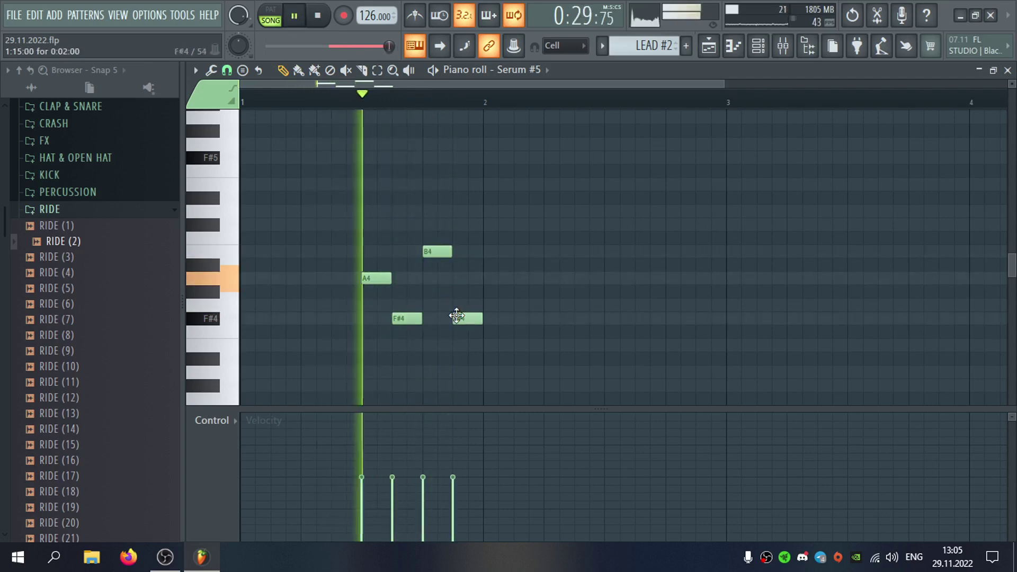
{"action": "left_click_drag", "start_coordinate": [437, 251], "coordinate": [438, 279]}
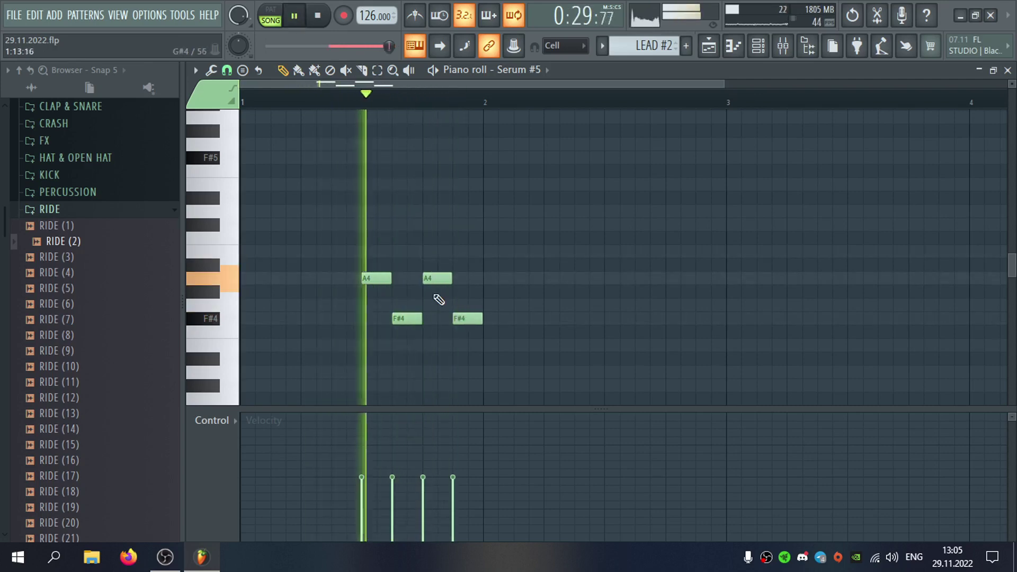
{"action": "right_click", "coordinate": [434, 277]}
{"action": "left_click", "coordinate": [434, 304]}
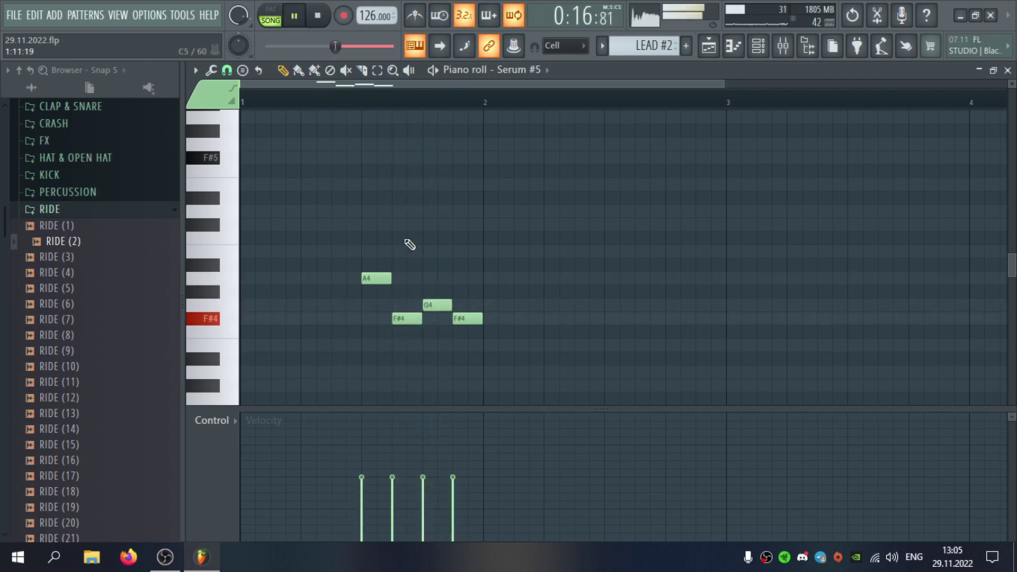
{"action": "left_click", "coordinate": [1007, 71]}
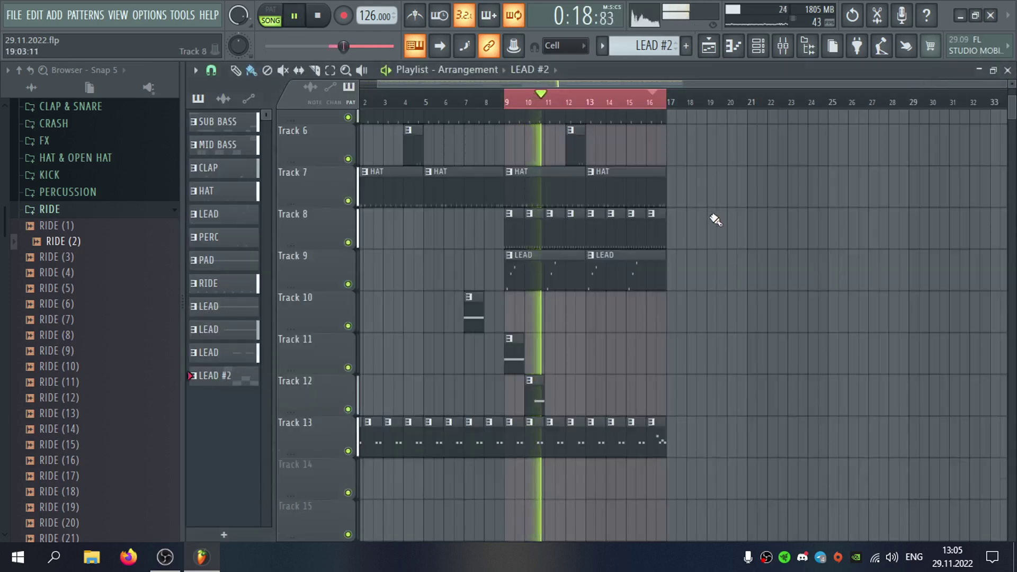
Browse the PERCUSSION sample folder and audition sounds such as PERCUSSION (20).
{"action": "scroll", "coordinate": [713, 222], "scroll_direction": "down", "scroll_amount": 3}
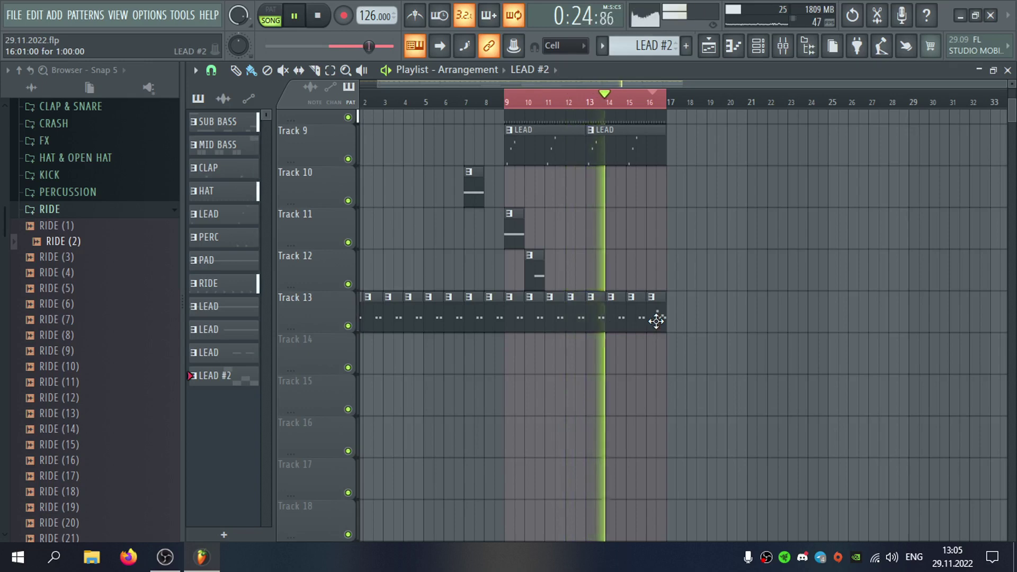
{"action": "scroll", "coordinate": [93, 258], "scroll_direction": "up", "scroll_amount": 2}
{"action": "left_click", "coordinate": [95, 304]}
{"action": "left_click", "coordinate": [101, 287]}
{"action": "scroll", "coordinate": [114, 318], "scroll_direction": "down", "scroll_amount": 2}
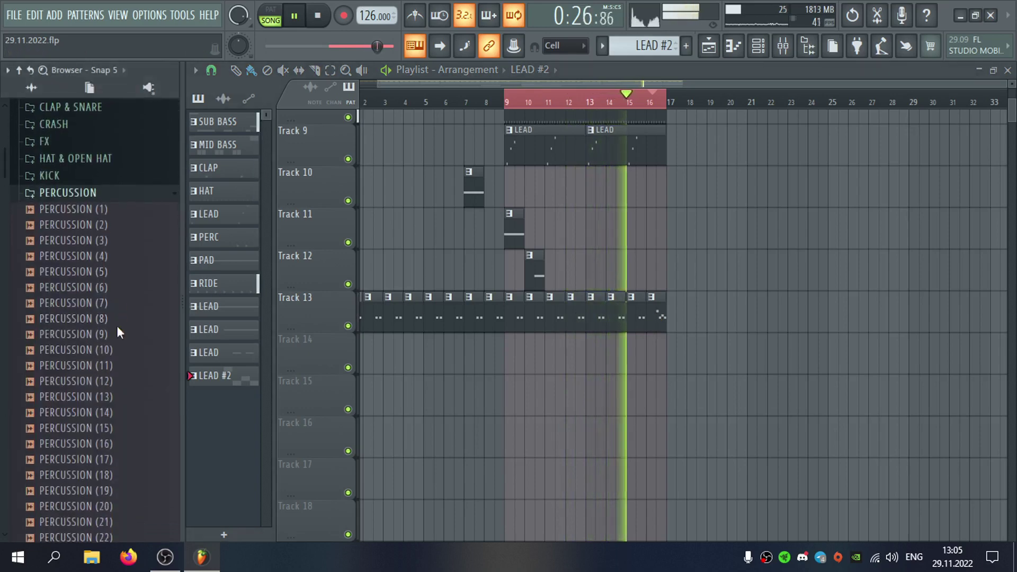
{"action": "left_click", "coordinate": [119, 326]}
{"action": "scroll", "coordinate": [130, 326], "scroll_direction": "down", "scroll_amount": 4}
{"action": "left_click", "coordinate": [134, 323]}
{"action": "scroll", "coordinate": [138, 320], "scroll_direction": "down", "scroll_amount": 1}
{"action": "scroll", "coordinate": [117, 235], "scroll_direction": "down", "scroll_amount": 3}
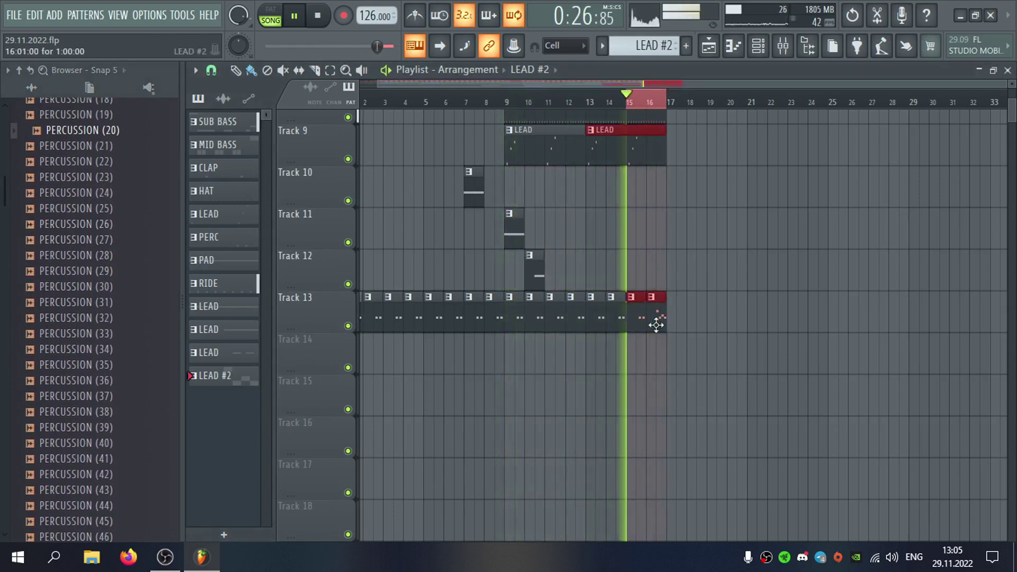
Reopen the LEAD #2 notes, try a B4 on step 12, and remove the G4 and A4 notes.
{"action": "double_click", "coordinate": [656, 322]}
{"action": "left_click", "coordinate": [665, 329]}
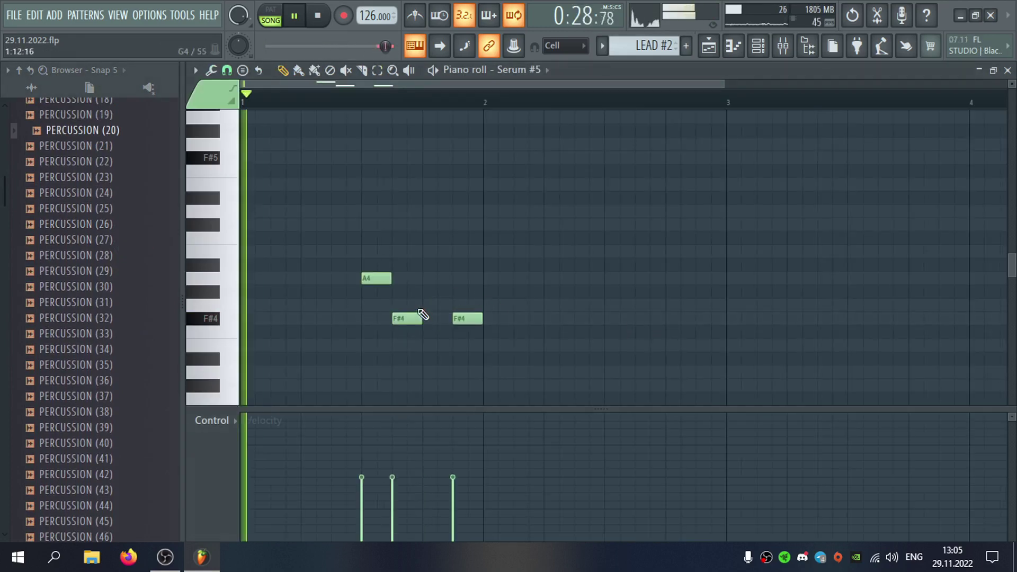
{"action": "left_click", "coordinate": [416, 252]}
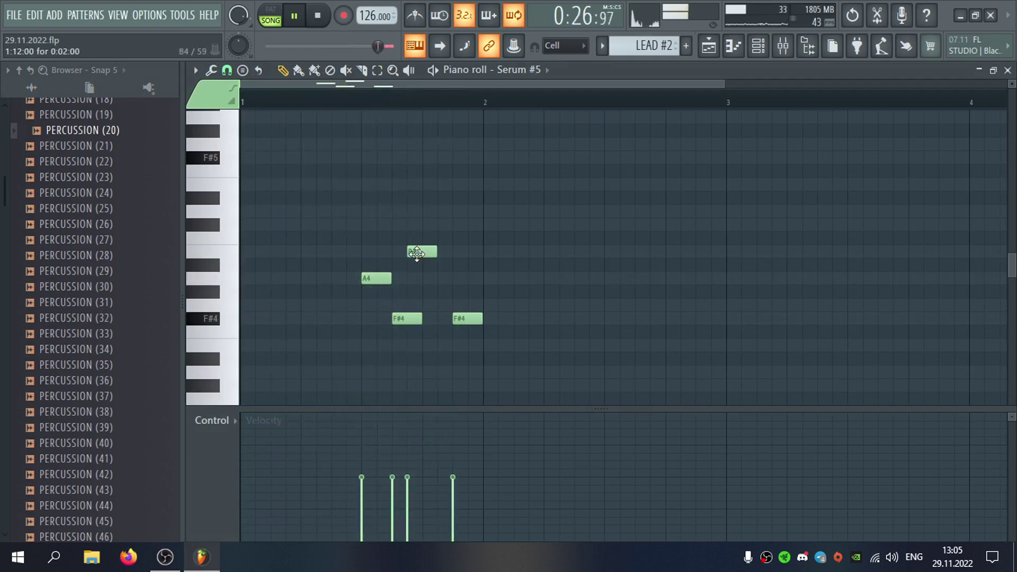
{"action": "right_click", "coordinate": [376, 278]}
Add an F4 on step 13 and a G4 on step 9 of LEAD #2, and close the piano roll.
{"action": "left_click", "coordinate": [437, 332]}
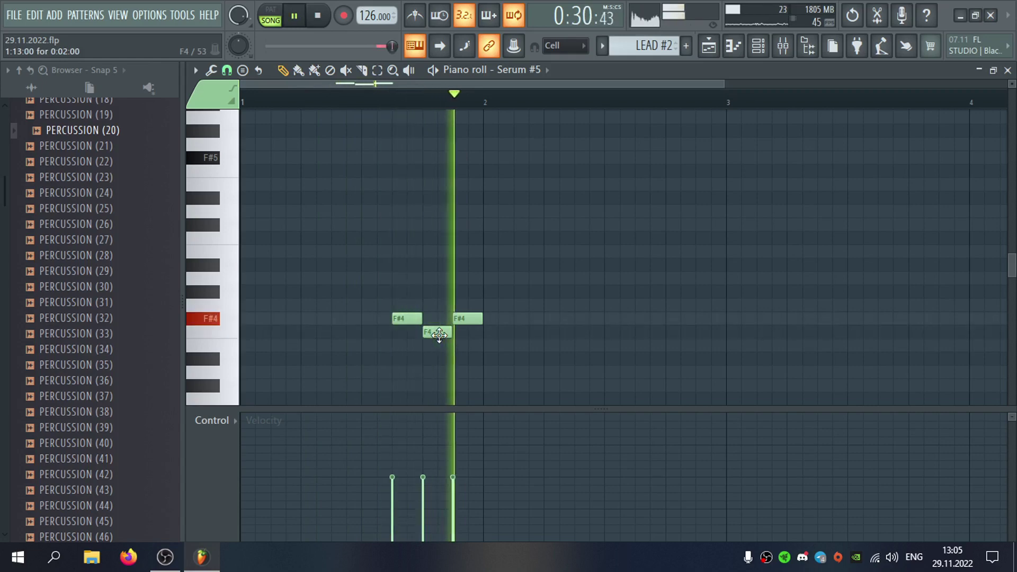
{"action": "right_click", "coordinate": [441, 334]}
{"action": "key", "text": "space"}
{"action": "key", "text": "space"}
{"action": "left_click", "coordinate": [440, 332]}
{"action": "left_click", "coordinate": [368, 305]}
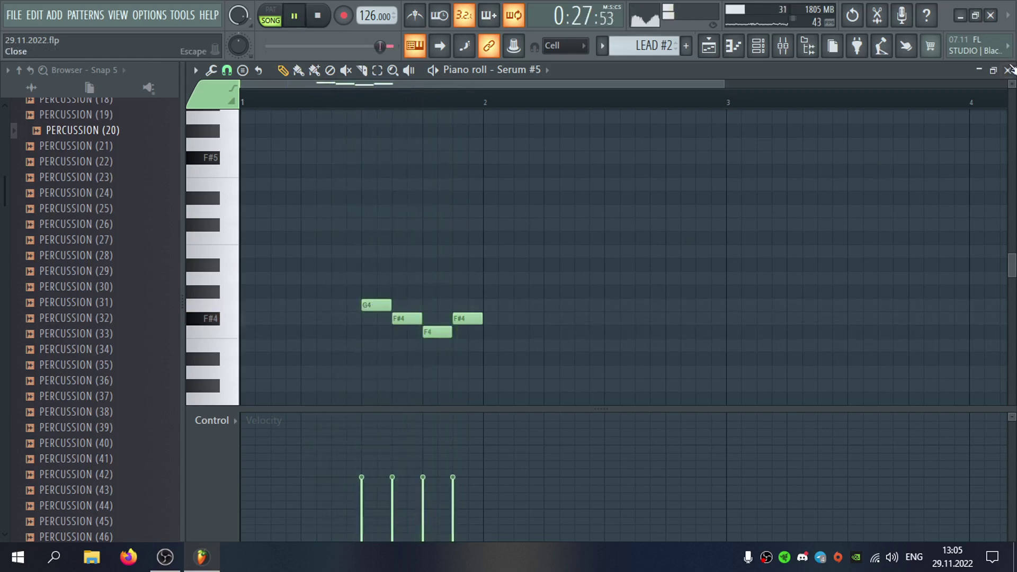
{"action": "left_click", "coordinate": [1009, 69]}
{"action": "double_click", "coordinate": [290, 449]}
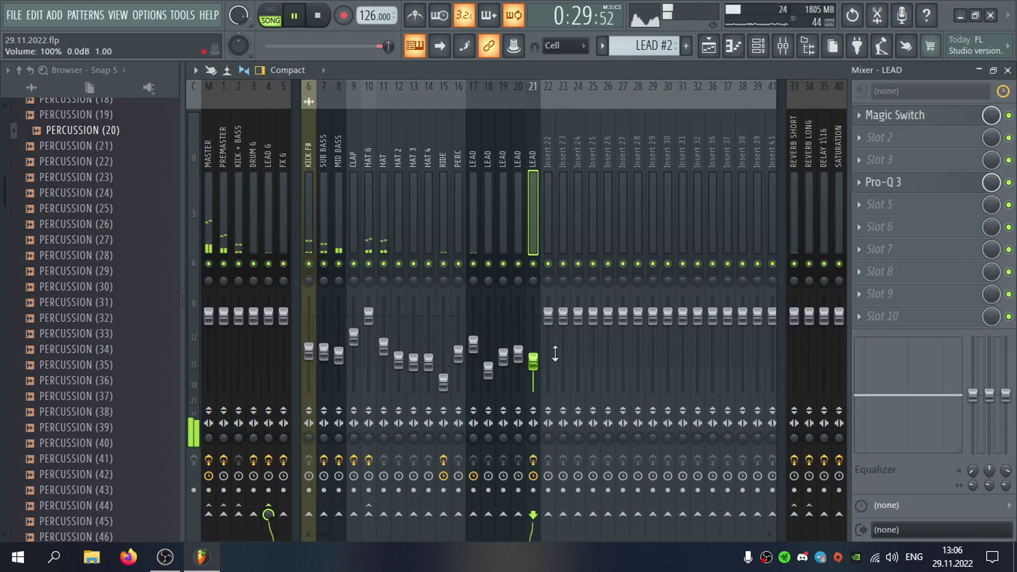
{"action": "left_click", "coordinate": [1008, 71]}
Clear the F4 and G4 notes from LEAD #2 and put the second F#4 back on step 14.
{"action": "left_click", "coordinate": [536, 447]}
{"action": "right_click", "coordinate": [443, 332]}
{"action": "left_click", "coordinate": [431, 277]}
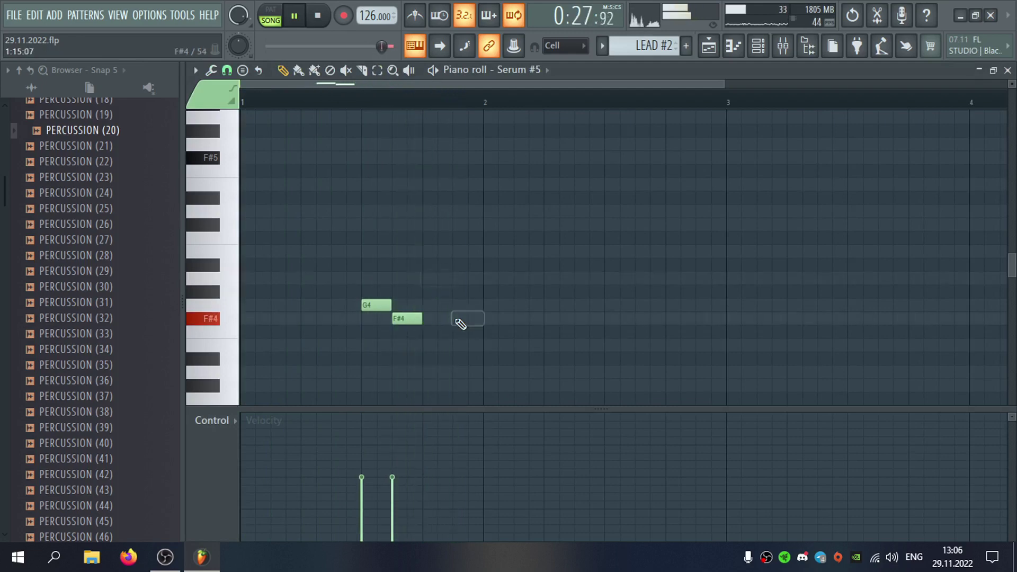
{"action": "right_click", "coordinate": [389, 306]}
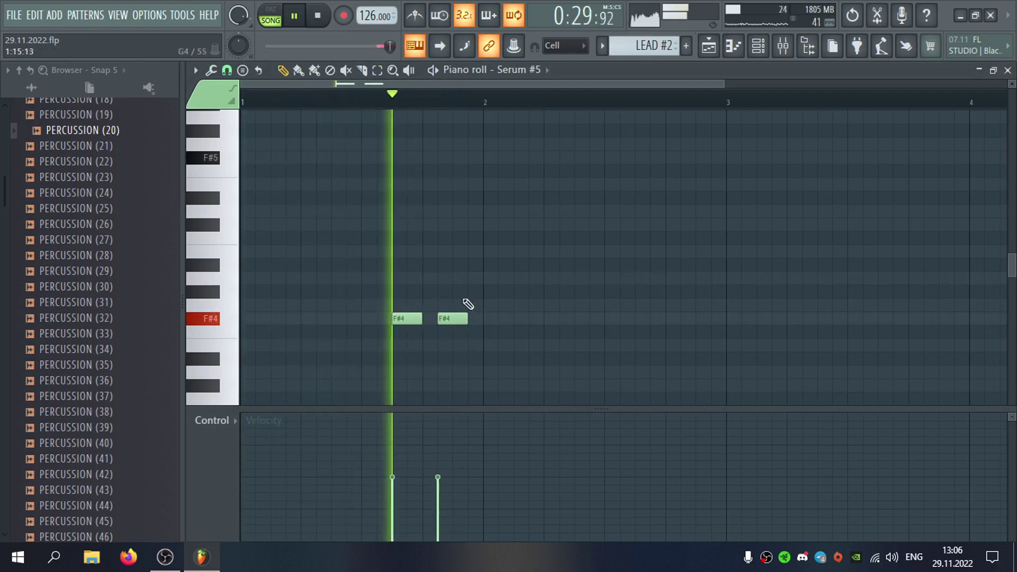
Try an A4 on step 12 and a C#5 on step 13 of LEAD #2.
{"action": "left_click", "coordinate": [465, 277]}
{"action": "right_click", "coordinate": [465, 276]}
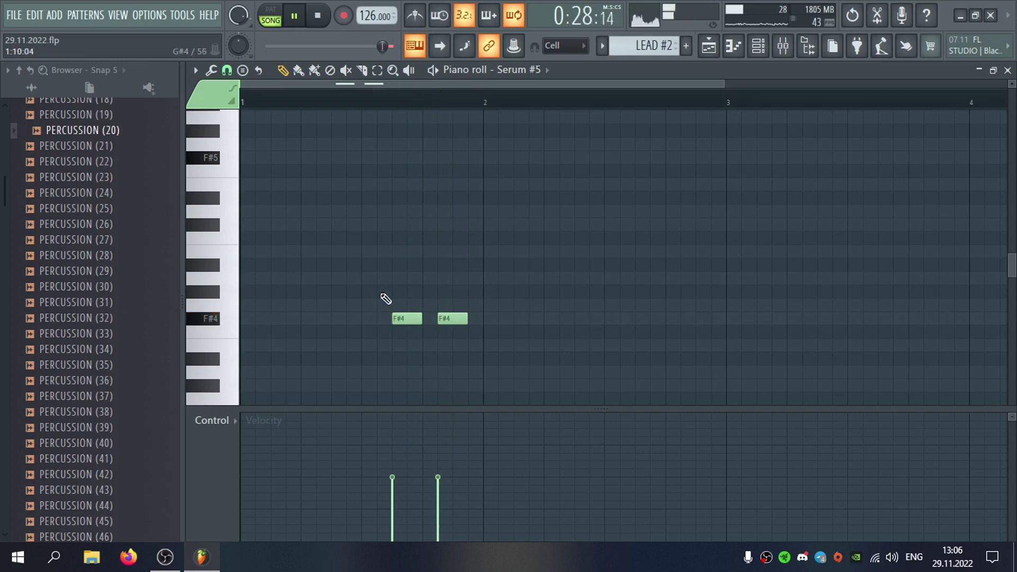
{"action": "left_click", "coordinate": [430, 279]}
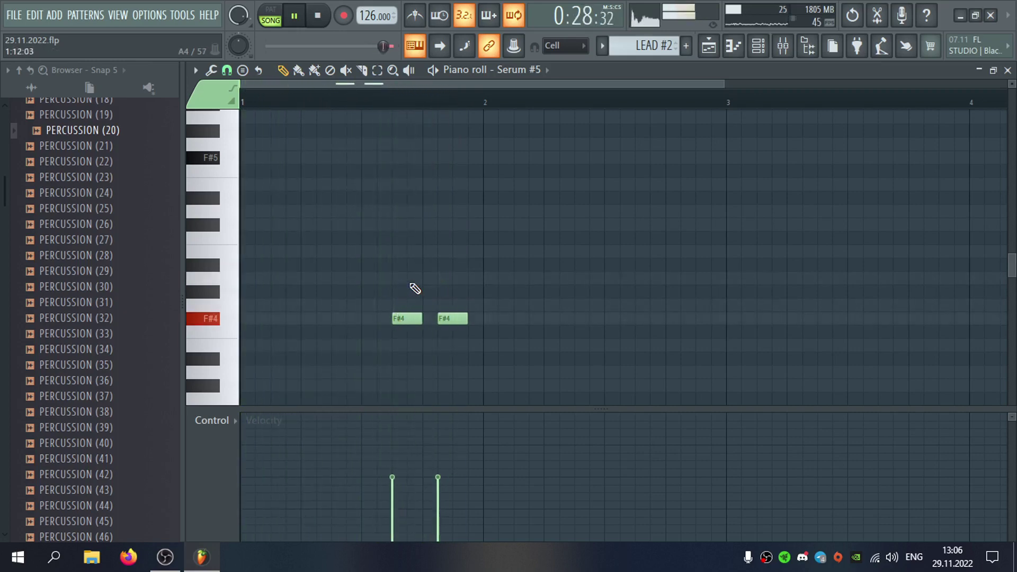
{"action": "left_click", "coordinate": [421, 279]}
{"action": "left_click", "coordinate": [459, 304]}
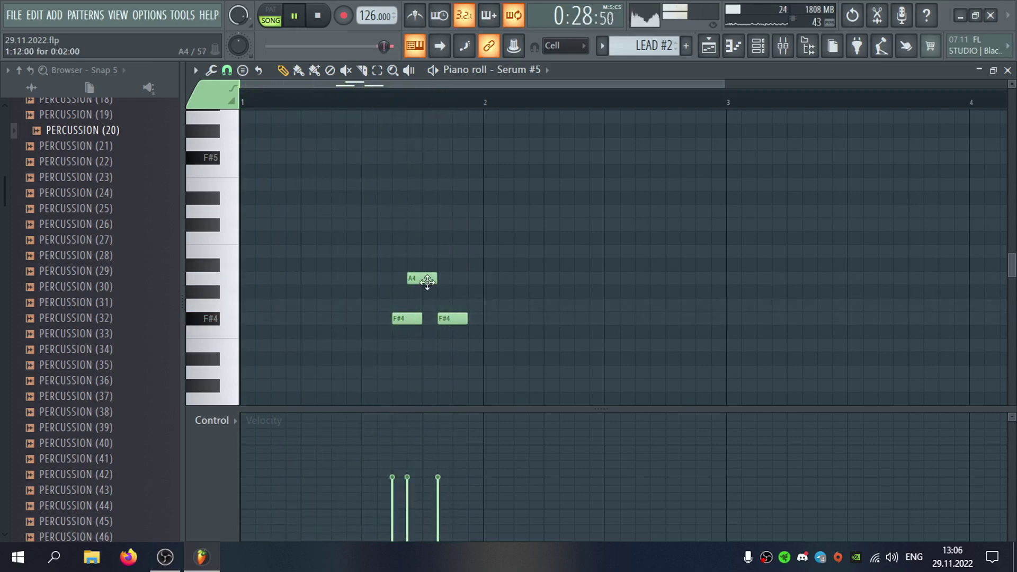
{"action": "left_click", "coordinate": [356, 319]}
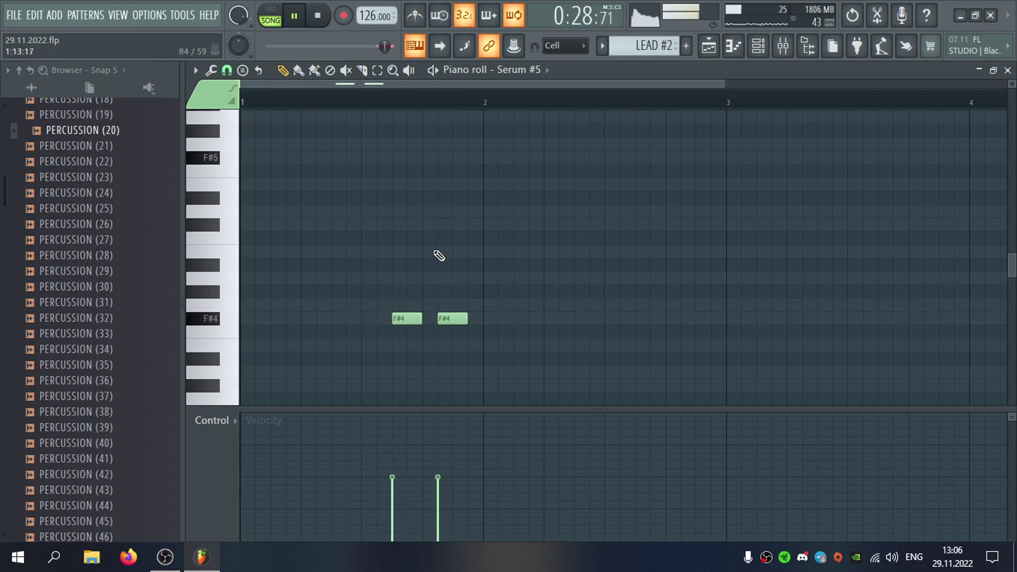
{"action": "left_click", "coordinate": [430, 225]}
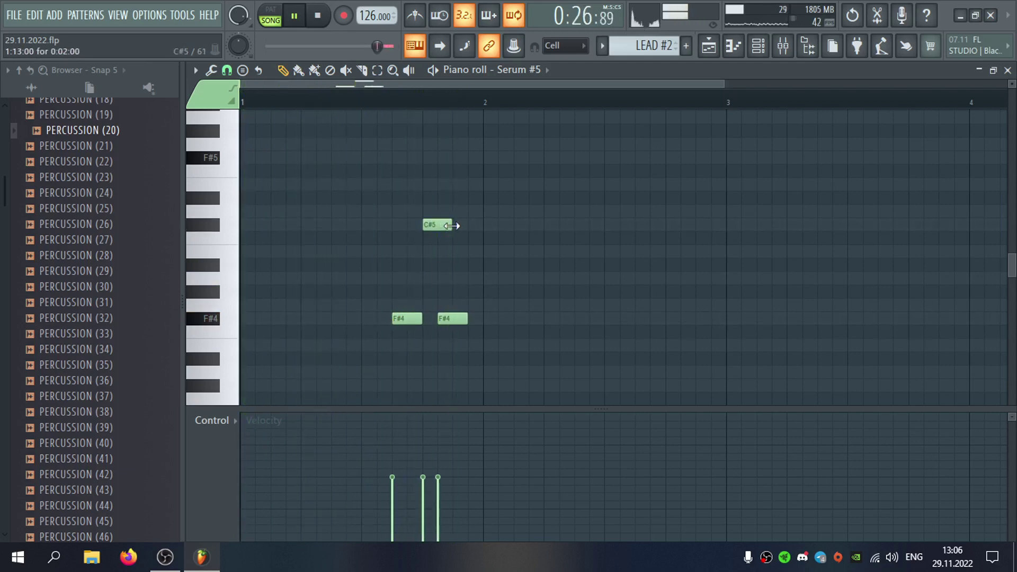
Close the piano roll, open Serum #5's effects, and turn on the reverb with its mix at 12%.
{"action": "left_click", "coordinate": [1008, 70]}
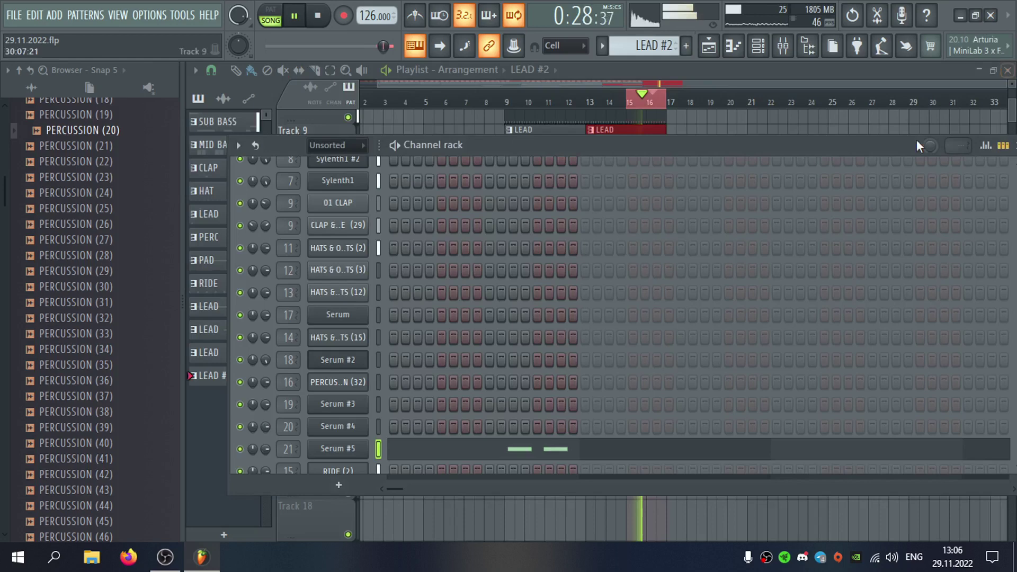
{"action": "left_click", "coordinate": [341, 450]}
{"action": "mouse_move", "coordinate": [799, 310]}
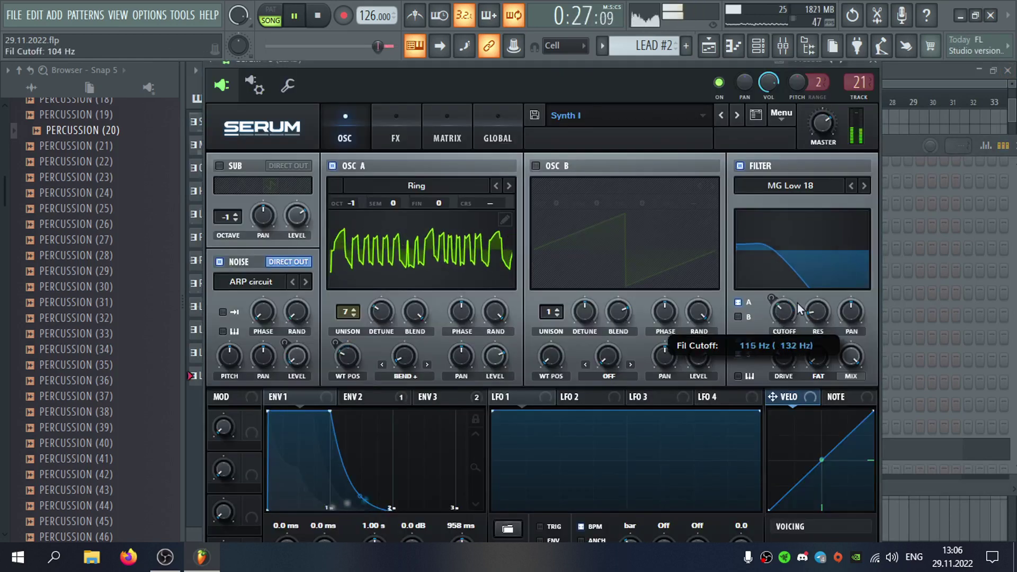
{"action": "left_click", "coordinate": [395, 142]}
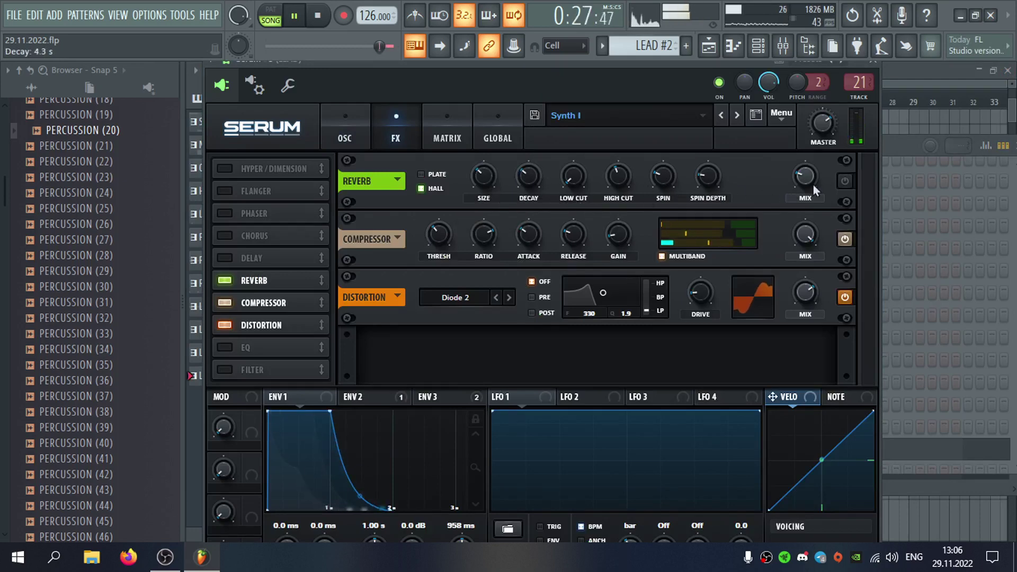
{"action": "left_click_drag", "start_coordinate": [804, 148], "coordinate": [857, 171]}
{"action": "left_click_drag", "start_coordinate": [792, 186], "coordinate": [789, 191]}
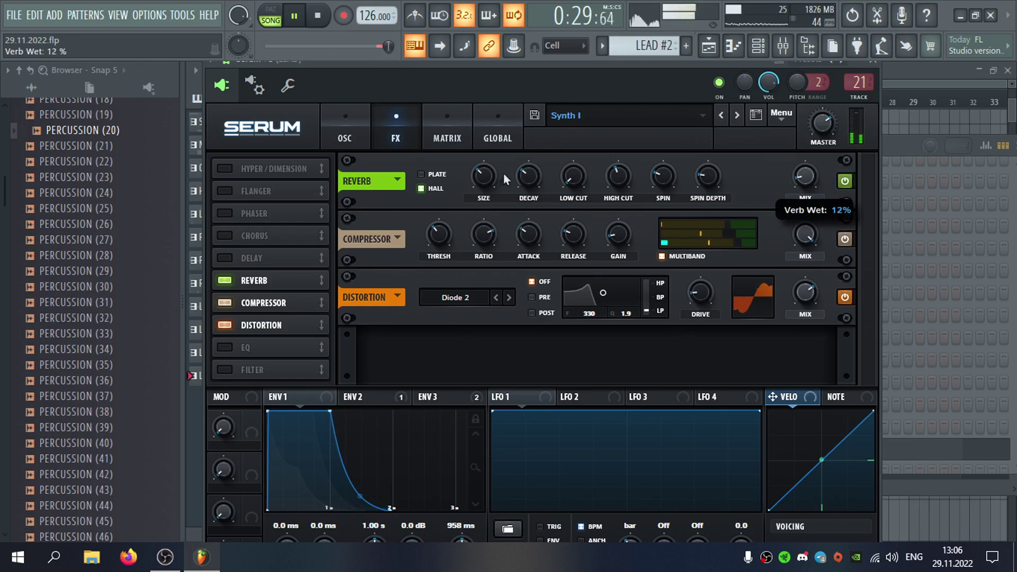
Try the reverb in Plate mode with a 9% mix and about 15% size, and return it to Hall with a shorter decay.
{"action": "left_click_drag", "start_coordinate": [533, 217], "coordinate": [539, 217]}
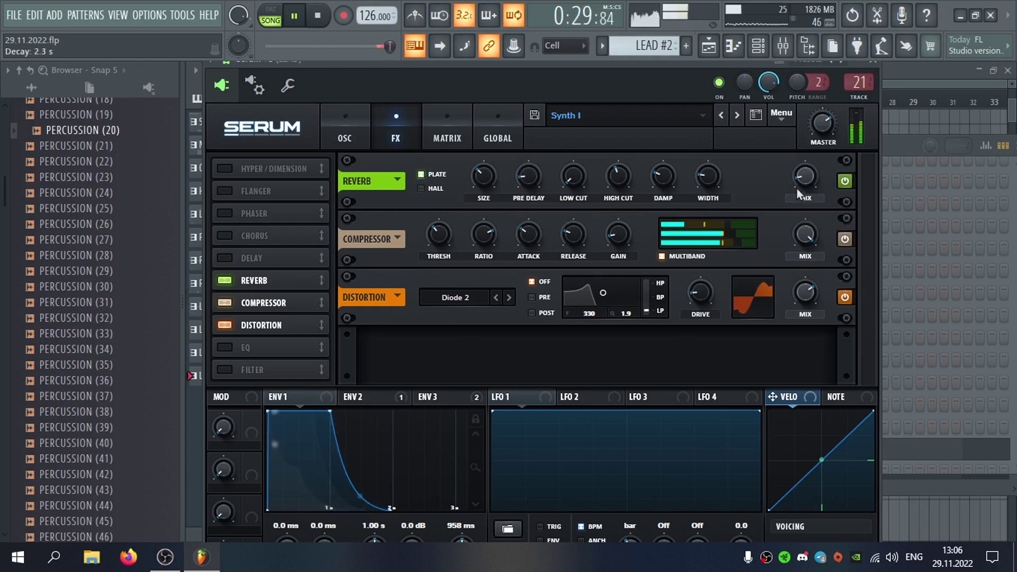
{"action": "mouse_move", "coordinate": [810, 183]}
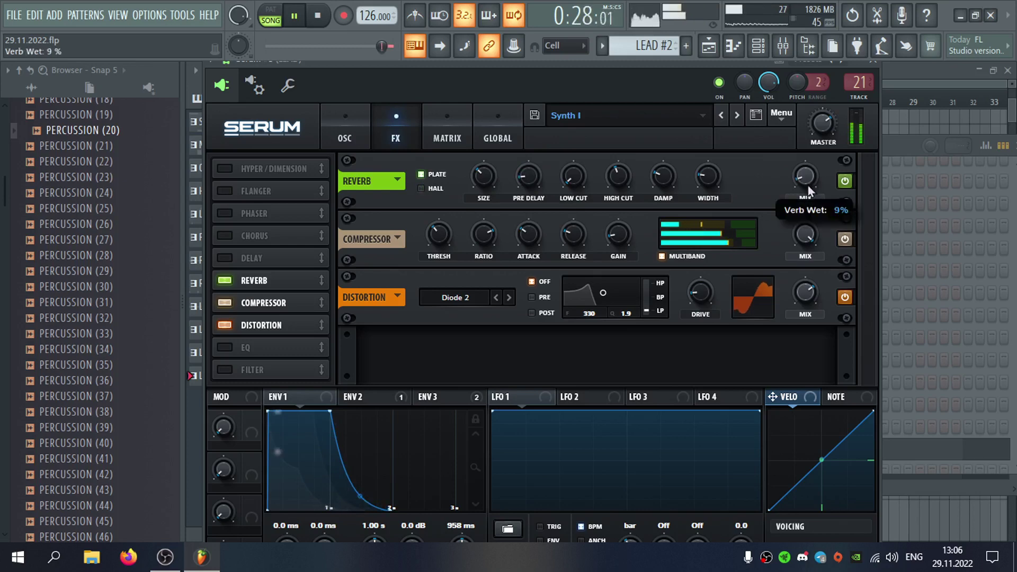
{"action": "mouse_move", "coordinate": [485, 199]}
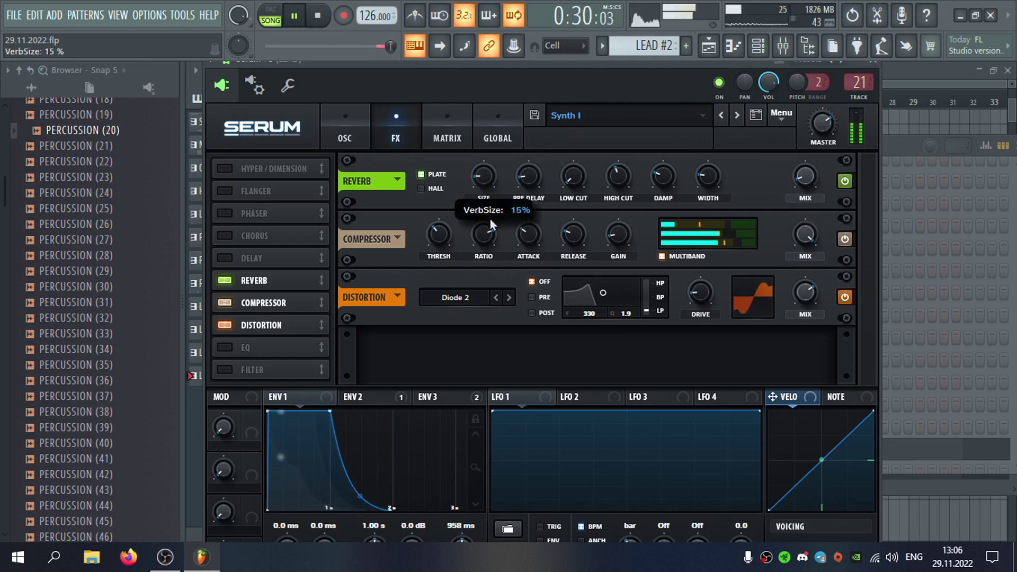
{"action": "left_click_drag", "start_coordinate": [491, 218], "coordinate": [492, 218]}
{"action": "left_click_drag", "start_coordinate": [485, 184], "coordinate": [485, 180]}
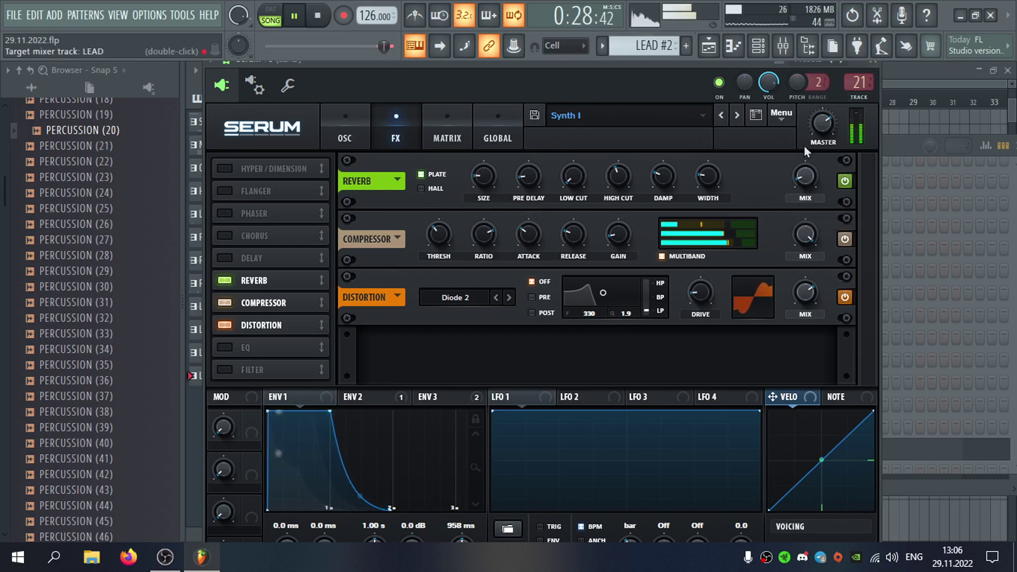
{"action": "left_click_drag", "start_coordinate": [796, 125], "coordinate": [783, 160]}
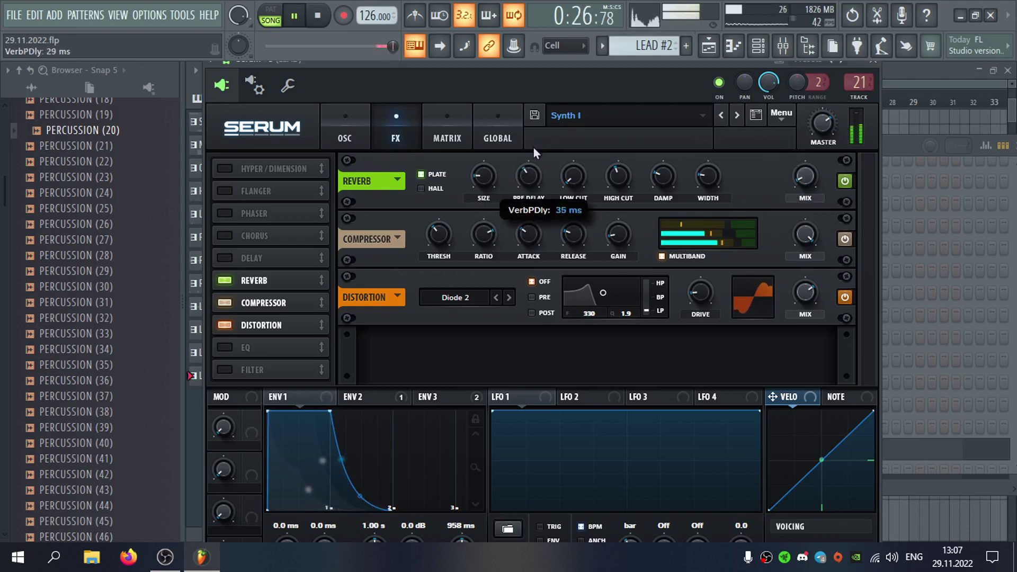
{"action": "mouse_move", "coordinate": [532, 176]}
{"action": "left_mouse_down"}
{"action": "mouse_move", "coordinate": [547, 115]}
{"action": "mouse_move", "coordinate": [541, 181]}
{"action": "left_mouse_up"}
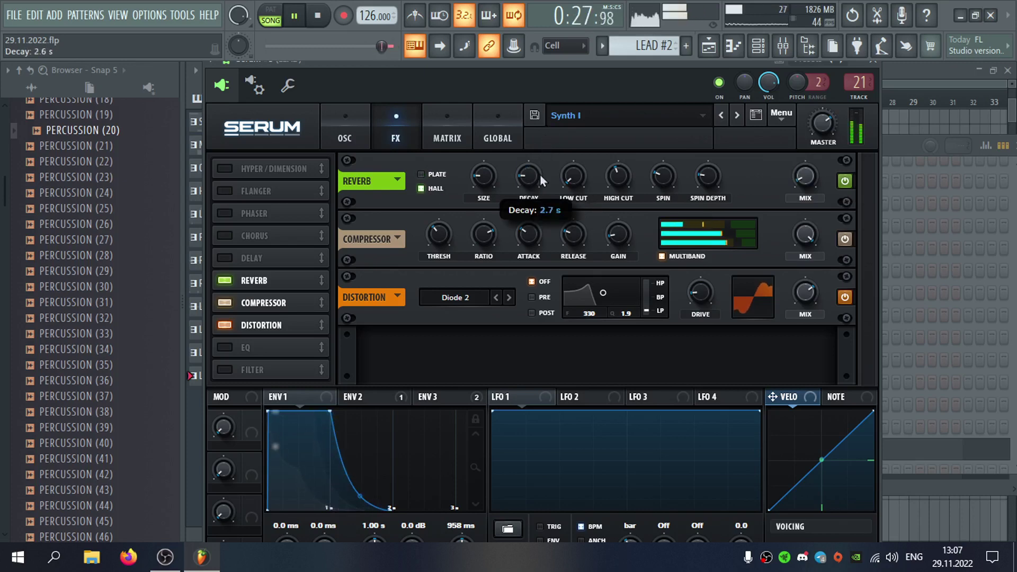
Create automation clips for Serum #5's reverb decay and reverb wet level.
{"action": "left_click", "coordinate": [514, 46]}
{"action": "left_click", "coordinate": [577, 137]}
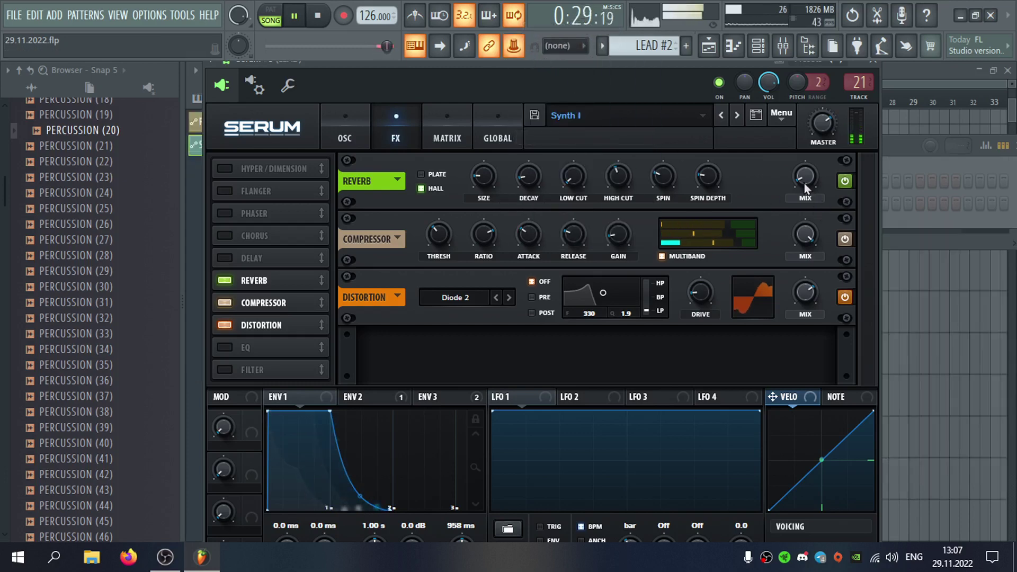
{"action": "left_click", "coordinate": [564, 45]}
{"action": "left_click", "coordinate": [565, 124]}
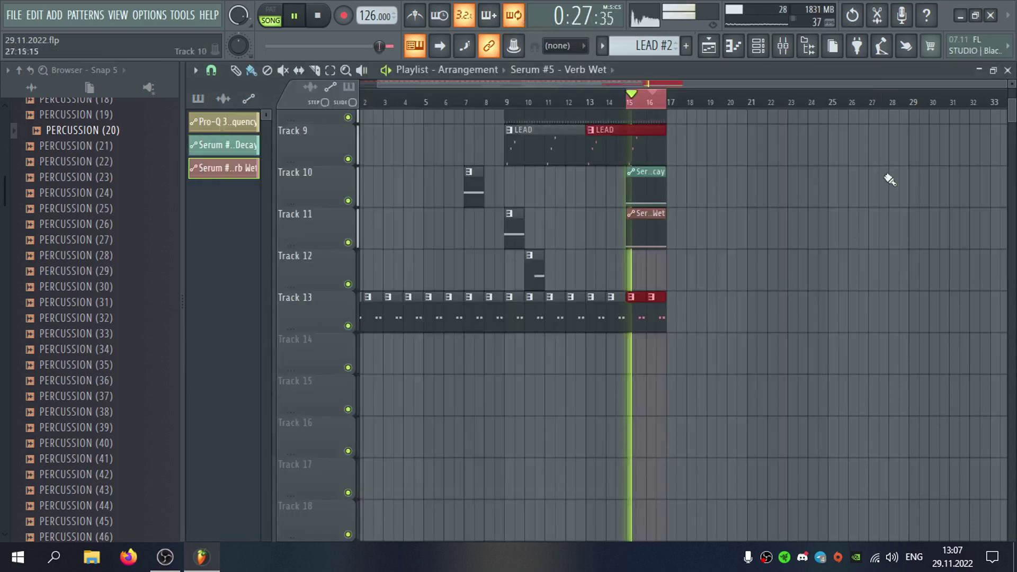
Move the Decay and Verb Wet automation clips to bar 1 on Tracks 14 and 15, and extend them to about bar 17.
{"action": "left_click_drag", "start_coordinate": [662, 204], "coordinate": [378, 370]}
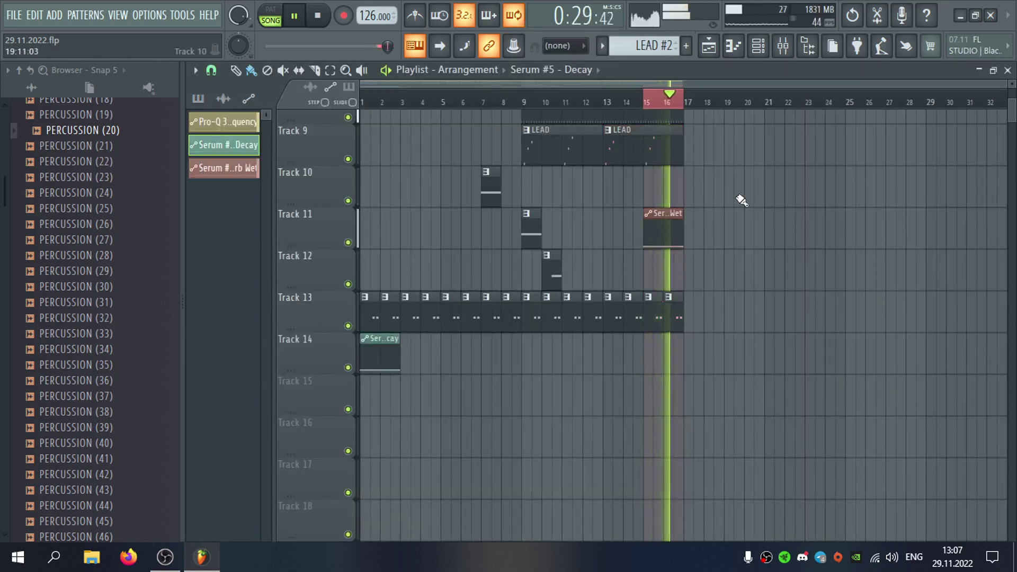
{"action": "left_click_drag", "start_coordinate": [663, 245], "coordinate": [388, 380]}
{"action": "key", "text": "space"}
{"action": "left_click_drag", "start_coordinate": [401, 339], "coordinate": [682, 349]}
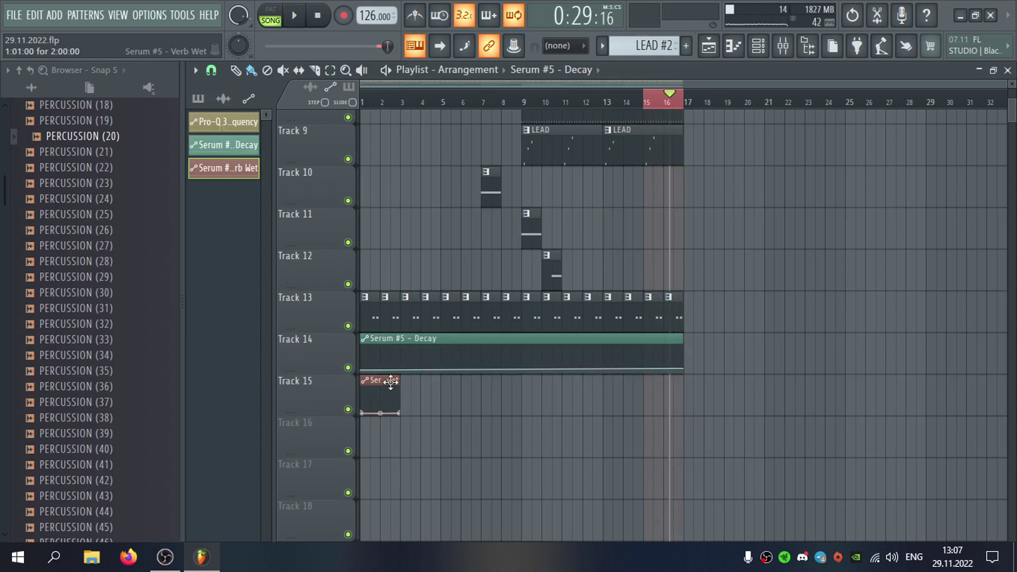
{"action": "left_click_drag", "start_coordinate": [400, 394], "coordinate": [654, 402]}
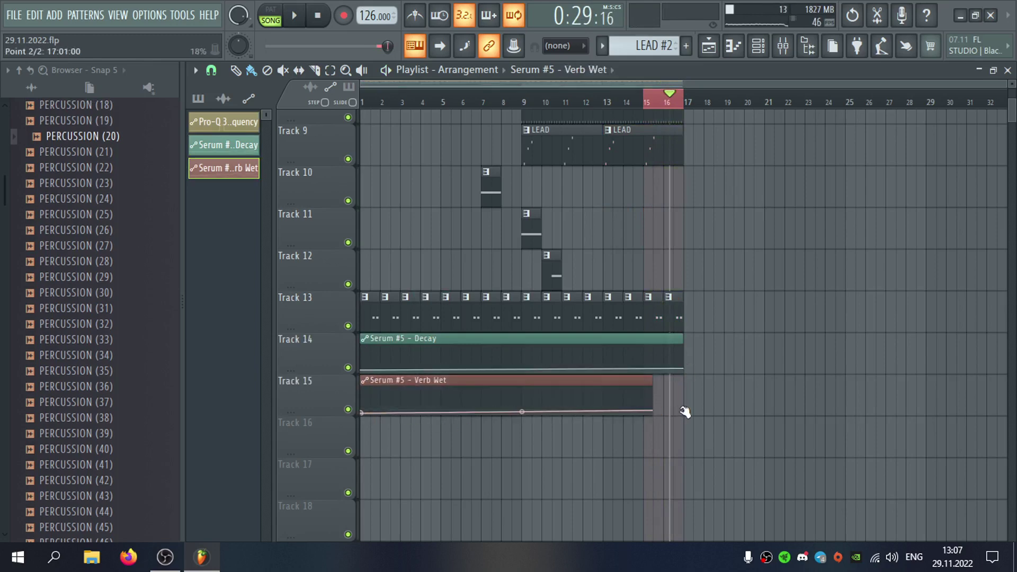
{"action": "left_click_drag", "start_coordinate": [652, 380], "coordinate": [689, 379]}
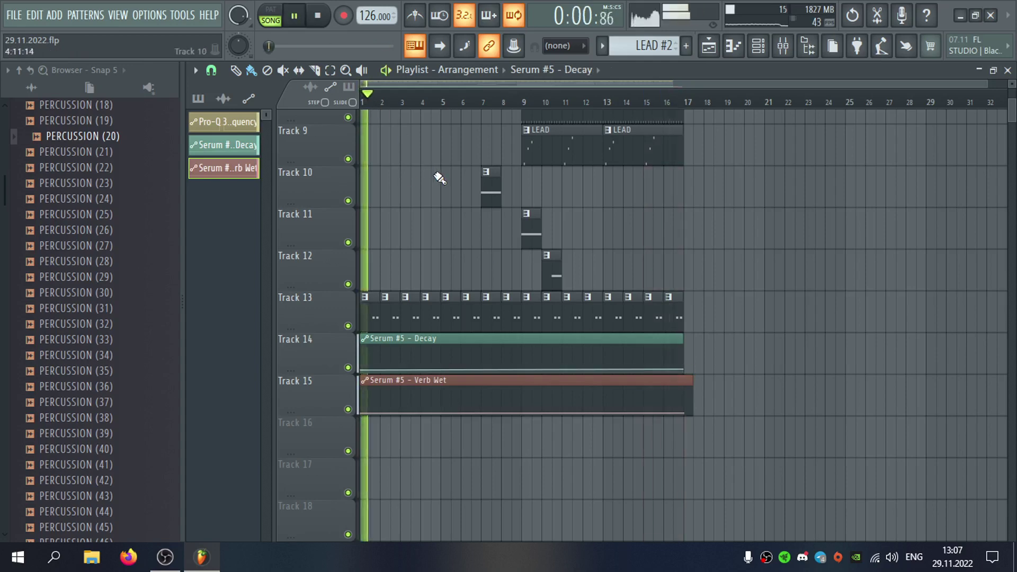
Delete every second LEAD #2 clip on Track 13, clearing the even bars from 2 to 16.
{"action": "scroll", "coordinate": [432, 250], "scroll_direction": "down", "scroll_amount": 4}
{"action": "scroll", "coordinate": [466, 276], "scroll_direction": "up", "scroll_amount": 3}
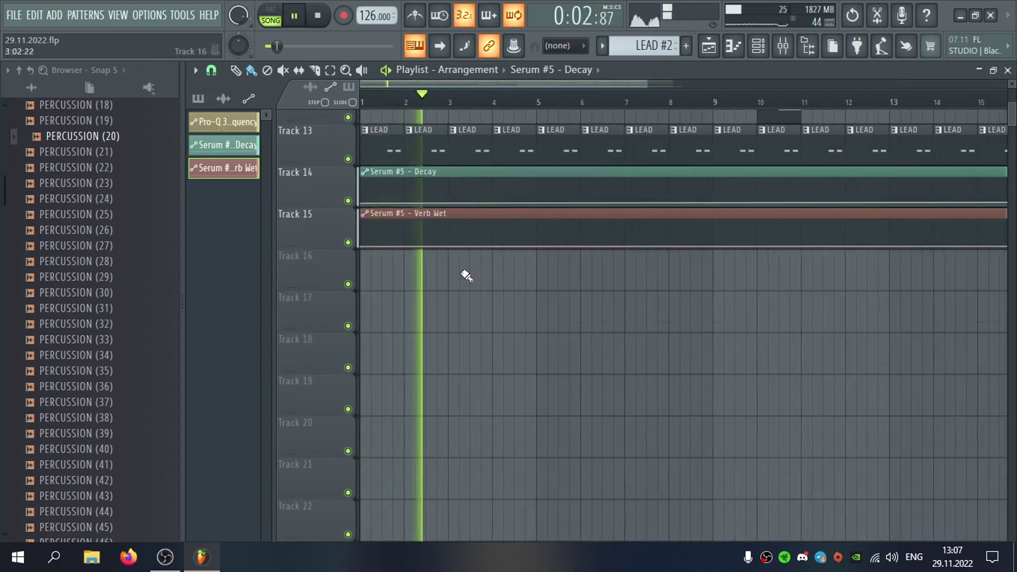
{"action": "scroll", "coordinate": [466, 276], "scroll_direction": "up", "scroll_amount": 3}
{"action": "right_click", "coordinate": [429, 278]}
{"action": "right_click", "coordinate": [508, 286]}
{"action": "scroll", "coordinate": [522, 291], "scroll_direction": "down", "scroll_amount": 2}
{"action": "right_click", "coordinate": [519, 276]}
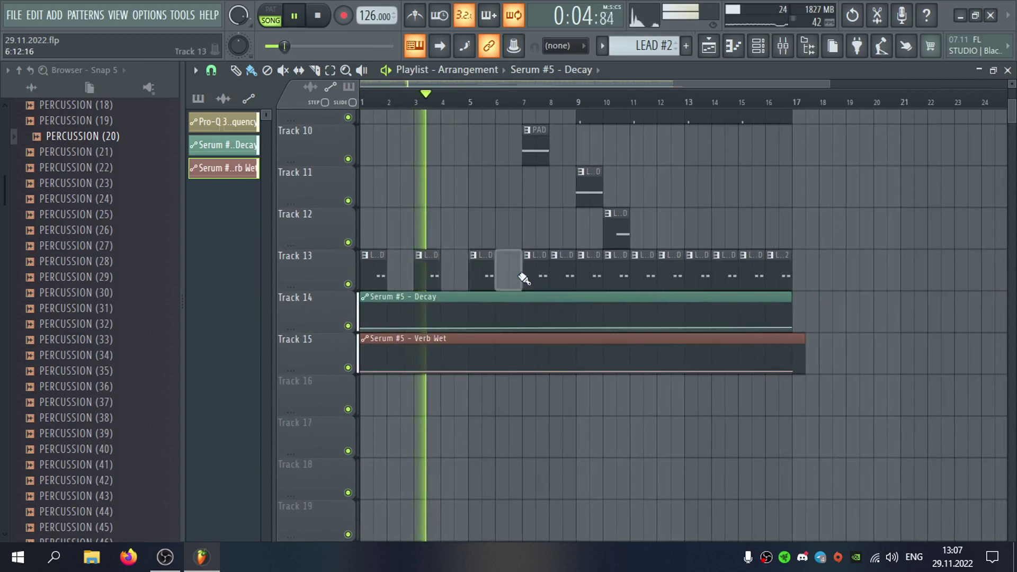
{"action": "right_click", "coordinate": [557, 277]}
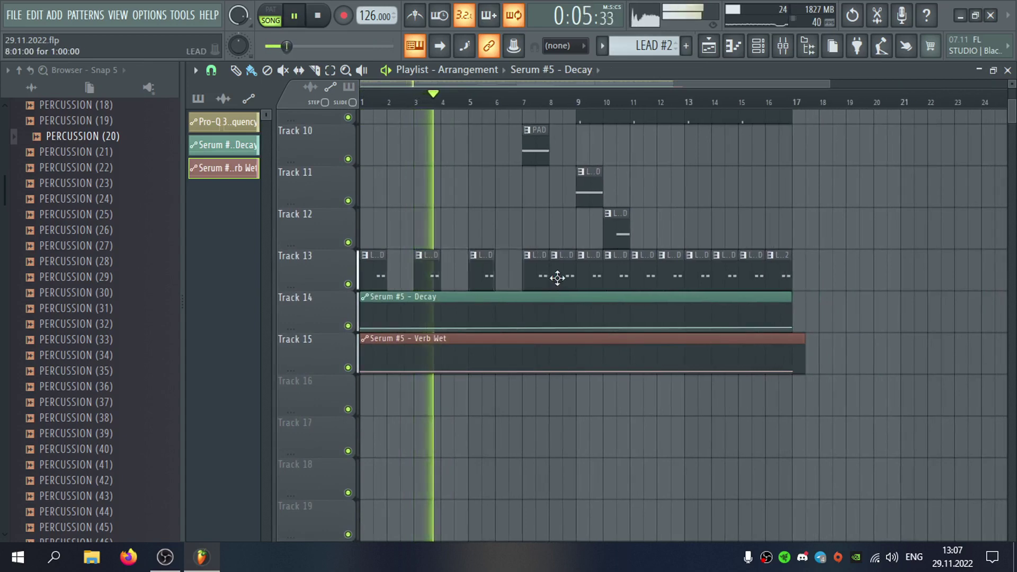
{"action": "right_click", "coordinate": [614, 277]}
{"action": "right_click", "coordinate": [668, 277]}
{"action": "right_click", "coordinate": [722, 277]}
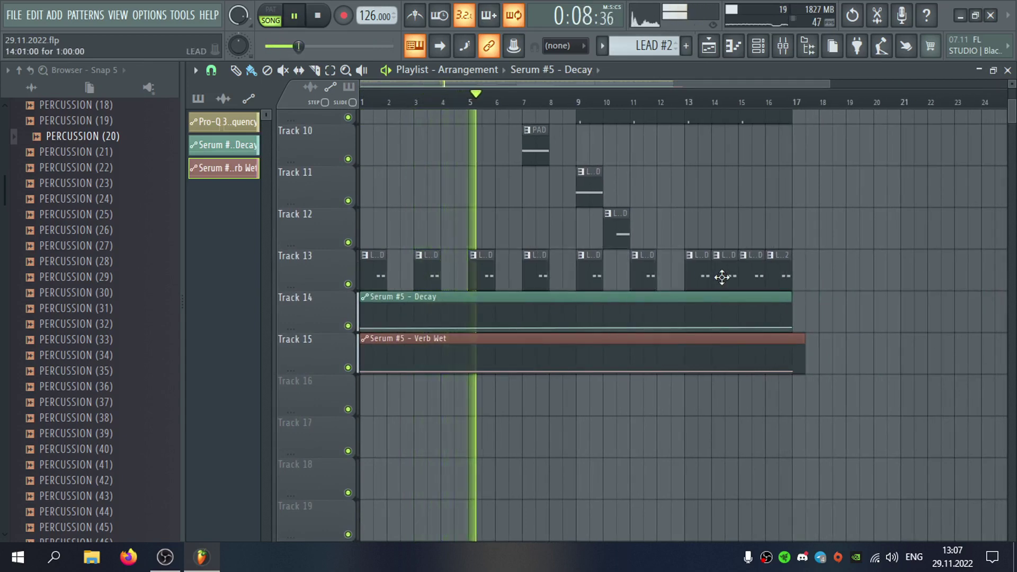
{"action": "right_click", "coordinate": [778, 280]}
Add points to the Decay automation so it jumps up at 7:09 and holds about 55% at 7:15.
{"action": "scroll", "coordinate": [514, 312], "scroll_direction": "up", "scroll_amount": 4}
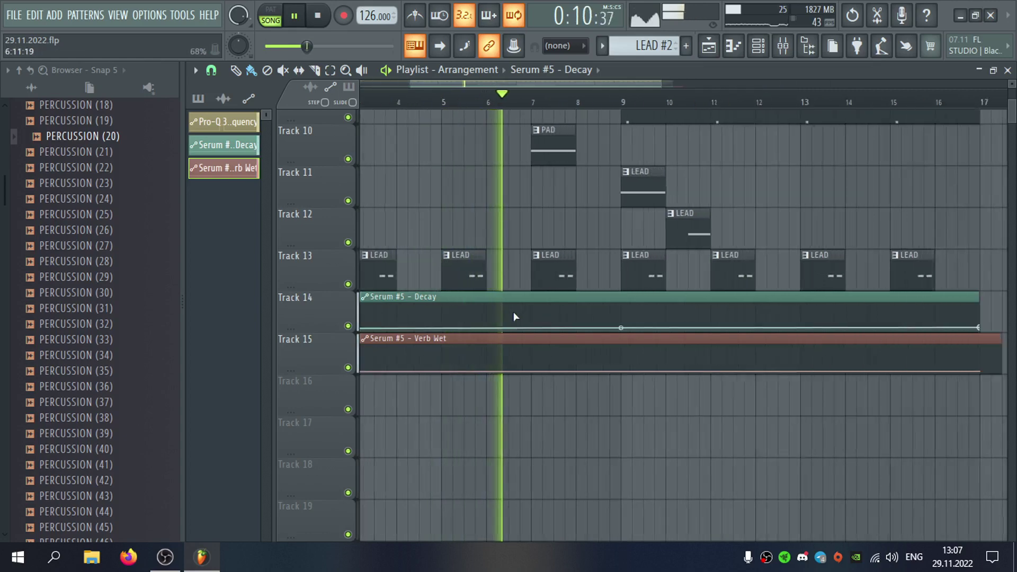
{"action": "right_click", "coordinate": [553, 328]}
{"action": "right_click", "coordinate": [566, 327]}
{"action": "left_click_drag", "start_coordinate": [565, 327], "coordinate": [563, 316]}
{"action": "right_click", "coordinate": [582, 316]}
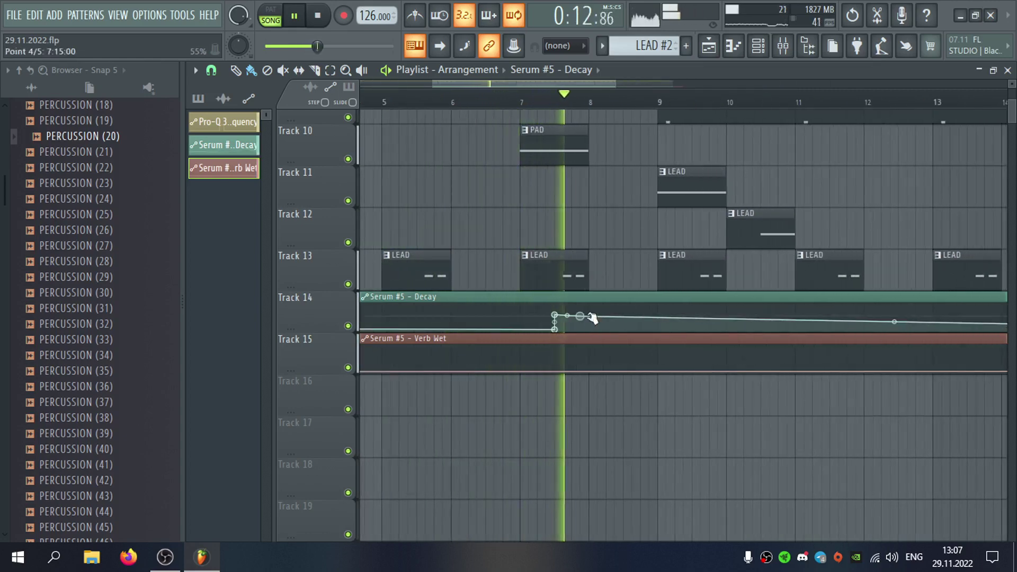
Add a matching jump at 7:09 in the Verb Wet automation and a lower point at bar 9.
{"action": "right_click", "coordinate": [557, 370]}
{"action": "right_click", "coordinate": [561, 371]}
{"action": "left_click_drag", "start_coordinate": [561, 370], "coordinate": [560, 360]}
{"action": "right_click", "coordinate": [660, 364]}
Drop the Decay curve to 8% at bar 9 with its 55% point at 8:03, and lower Verb Wet's bar 9 point to about 13%.
{"action": "scroll", "coordinate": [660, 352], "scroll_direction": "down", "scroll_amount": 4}
{"action": "right_click", "coordinate": [637, 329]}
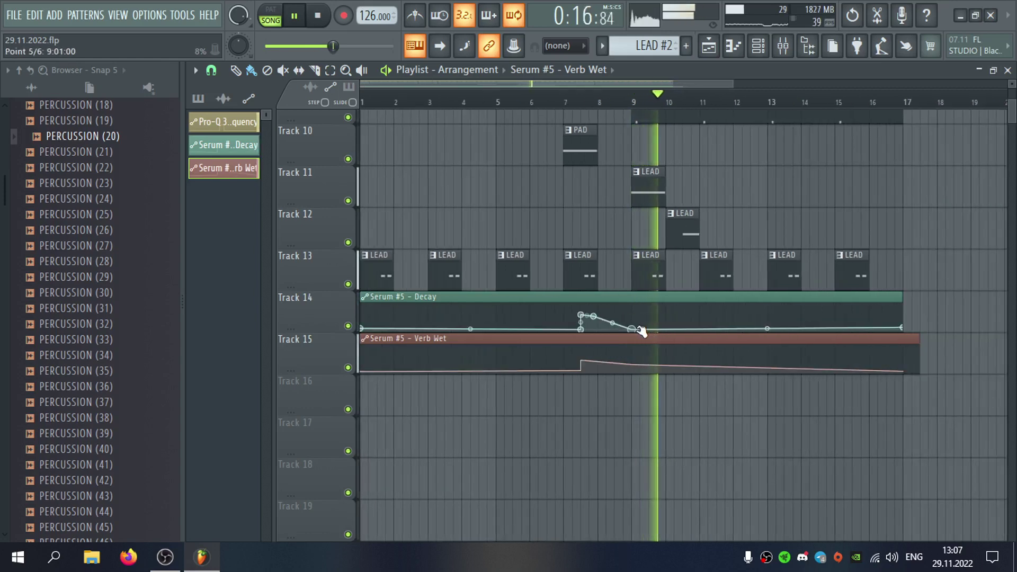
{"action": "left_click_drag", "start_coordinate": [593, 316], "coordinate": [604, 317]}
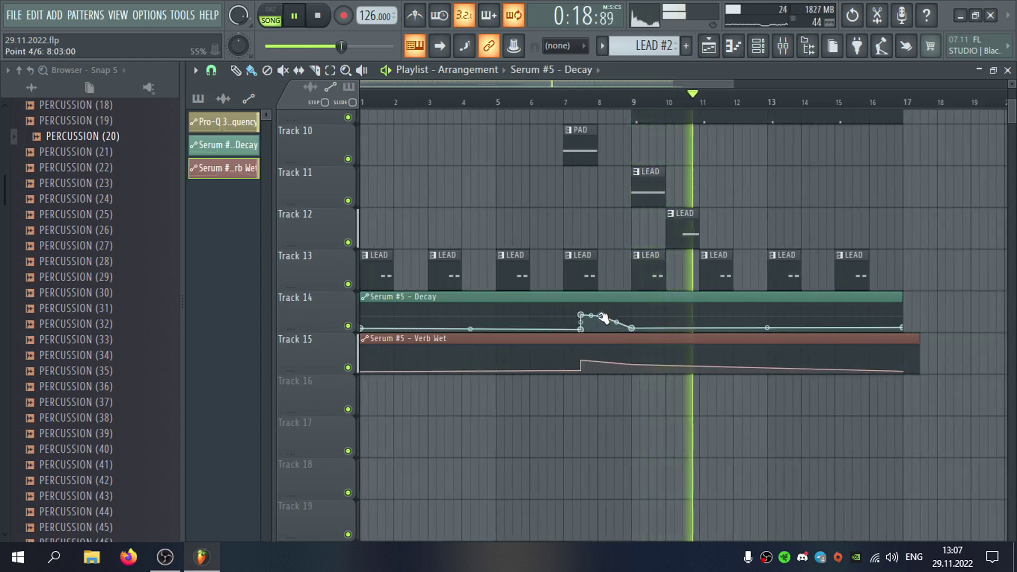
{"action": "scroll", "coordinate": [638, 352], "scroll_direction": "down", "scroll_amount": 2}
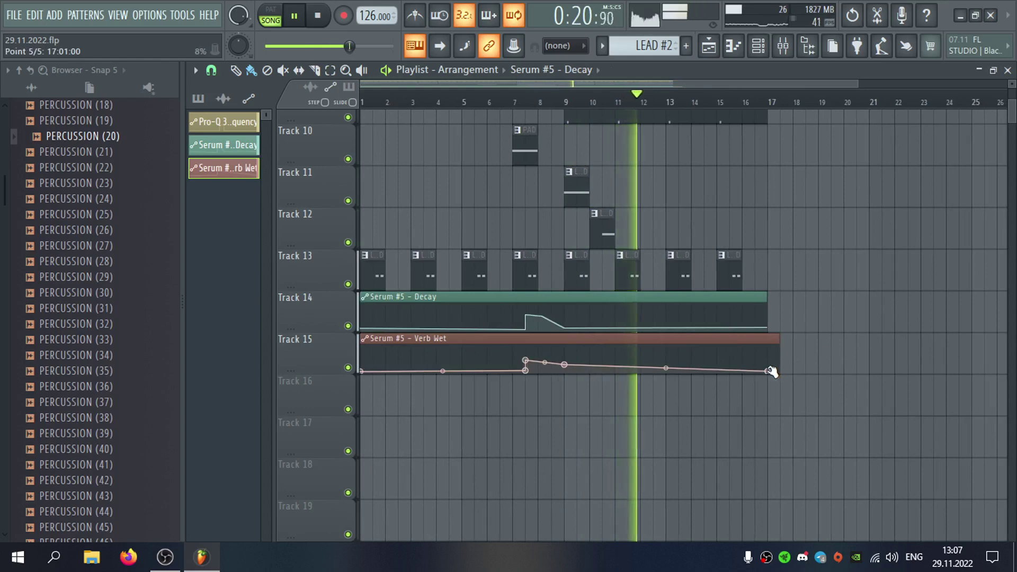
{"action": "left_click_drag", "start_coordinate": [566, 365], "coordinate": [567, 371]}
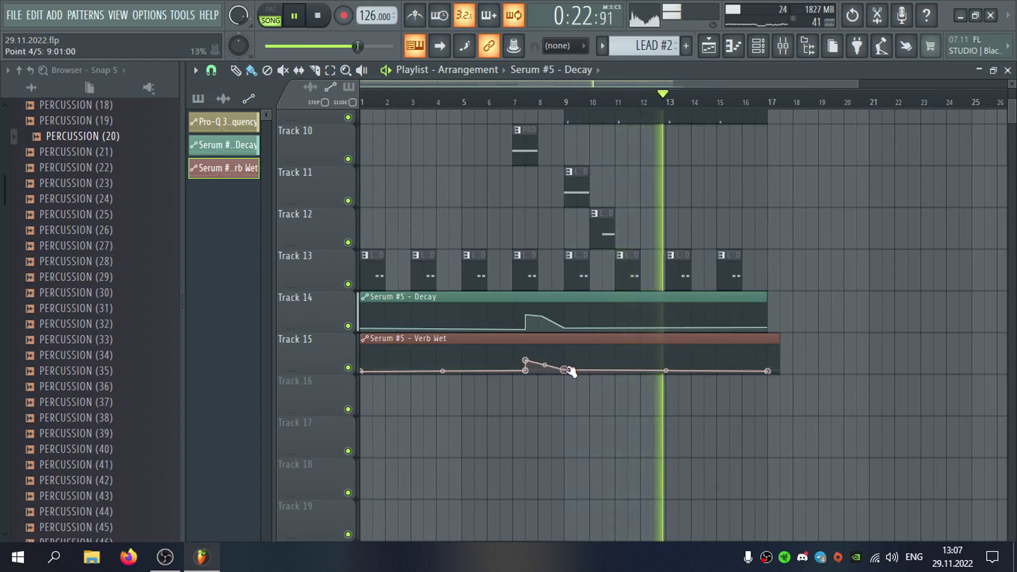
Shorten both automation clips to end at bar 9 and duplicate them across bars 9 to 17.
{"action": "left_click_drag", "start_coordinate": [763, 341], "coordinate": [564, 364]}
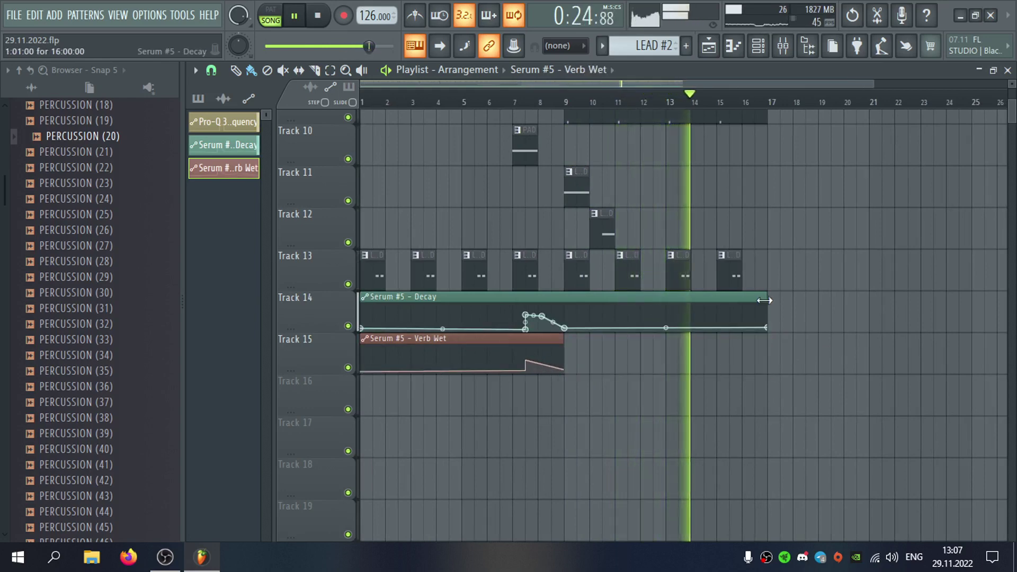
{"action": "left_click_drag", "start_coordinate": [764, 300], "coordinate": [565, 305]}
{"action": "left_click_drag", "start_coordinate": [604, 394], "coordinate": [634, 325]}
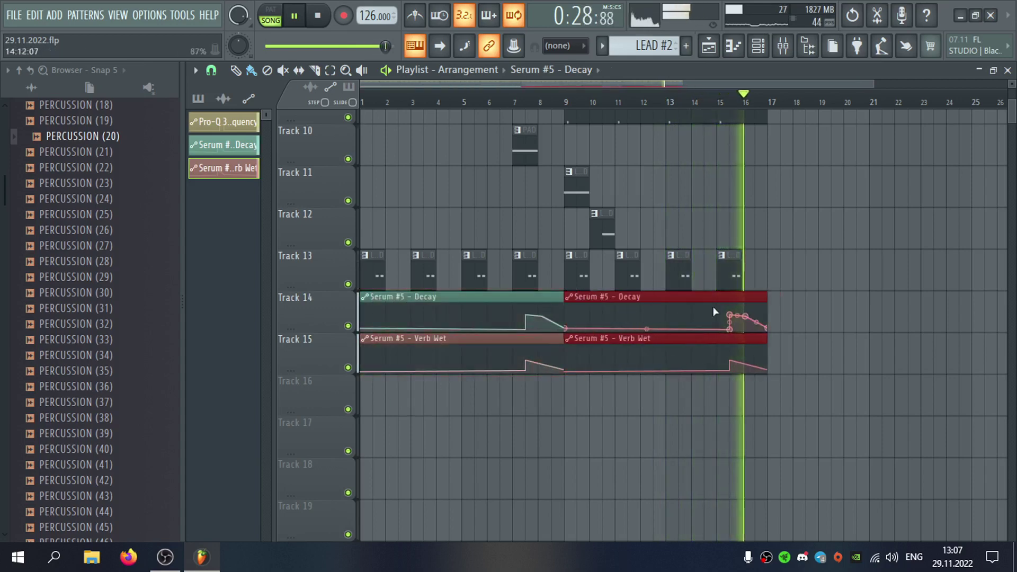
Lower the Decay automation's peak at 7:09 to about 32% and select the time range from bar 9 to bar 17.
{"action": "left_click", "coordinate": [734, 319]}
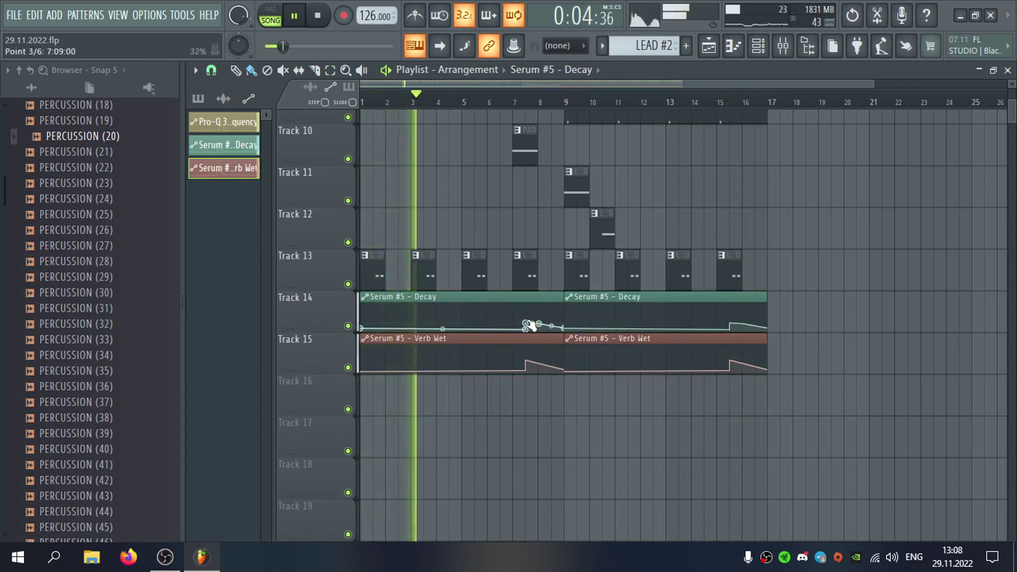
{"action": "left_click_drag", "start_coordinate": [568, 102], "coordinate": [775, 110]}
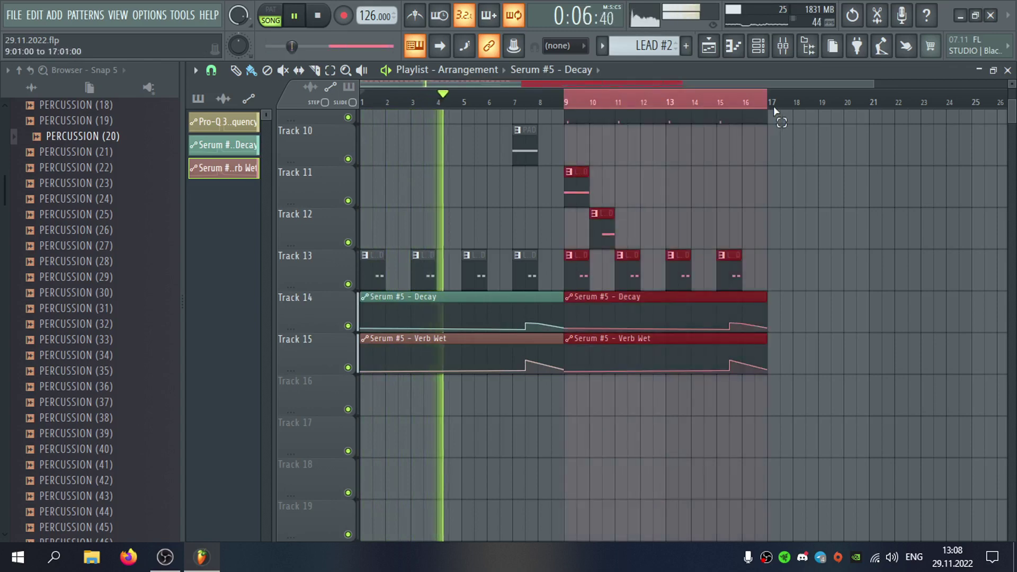
Clear the clip selection and audition samples in the PERCUSSION folder up to PERCUSSION (87) over the playing loop.
{"action": "left_click", "coordinate": [865, 224]}
{"action": "right_click", "coordinate": [869, 228]}
{"action": "scroll", "coordinate": [951, 339], "scroll_direction": "up", "scroll_amount": 4}
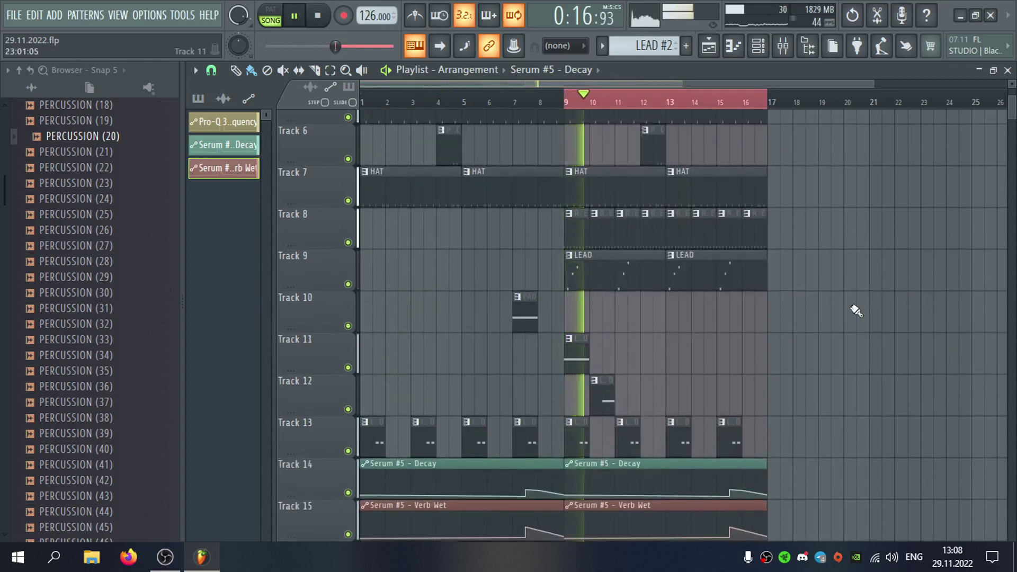
{"action": "left_click", "coordinate": [16, 9]}
{"action": "scroll", "coordinate": [144, 201], "scroll_direction": "up", "scroll_amount": 8}
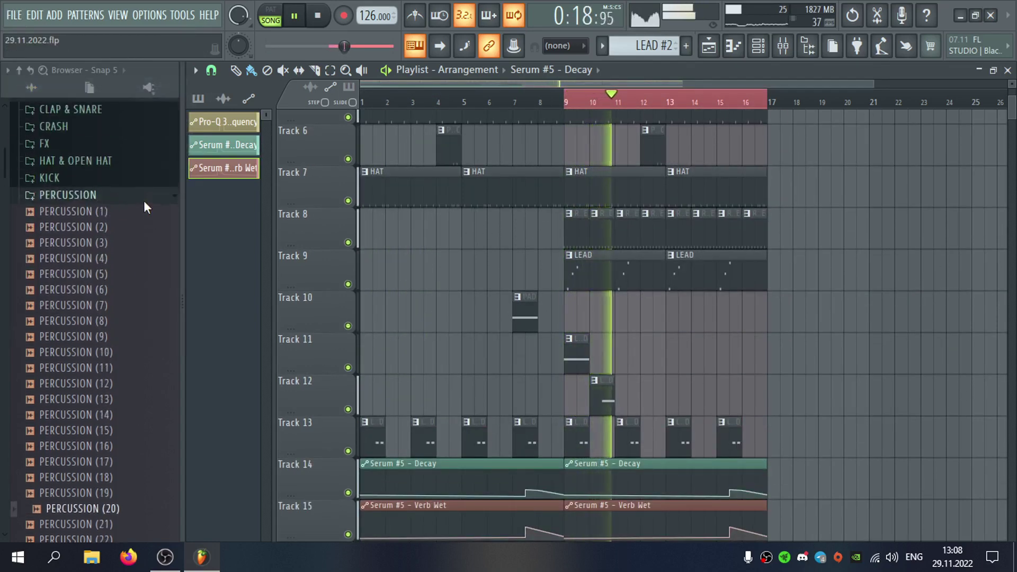
{"action": "left_click", "coordinate": [128, 203]}
{"action": "left_click", "coordinate": [123, 203]}
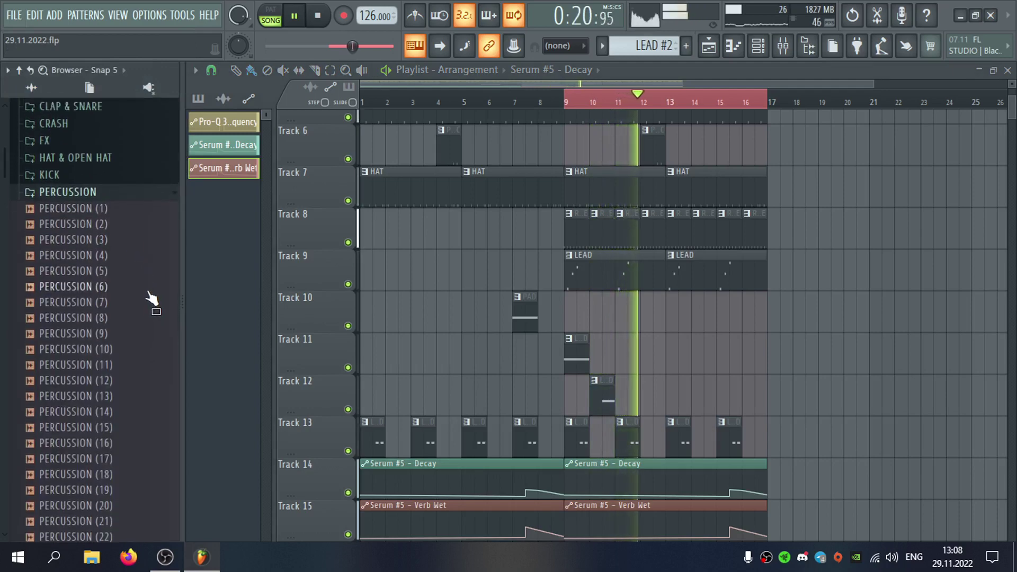
{"action": "scroll", "coordinate": [150, 295], "scroll_direction": "down", "scroll_amount": 8}
{"action": "left_click", "coordinate": [150, 301]}
{"action": "scroll", "coordinate": [145, 279], "scroll_direction": "down", "scroll_amount": 18}
{"action": "left_click", "coordinate": [146, 256]}
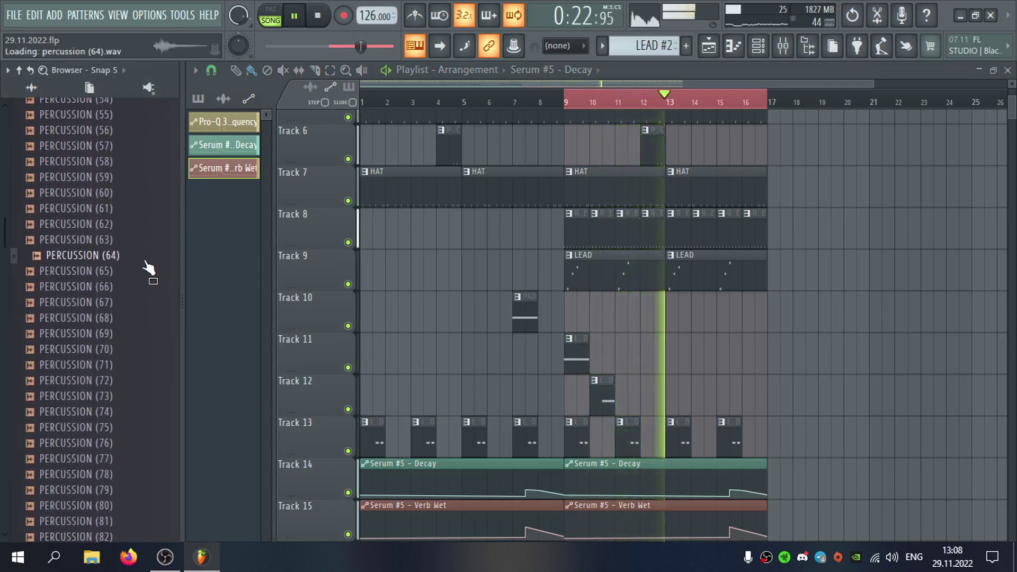
{"action": "left_click", "coordinate": [140, 240]}
{"action": "scroll", "coordinate": [140, 238], "scroll_direction": "down", "scroll_amount": 2}
{"action": "left_click", "coordinate": [140, 238]}
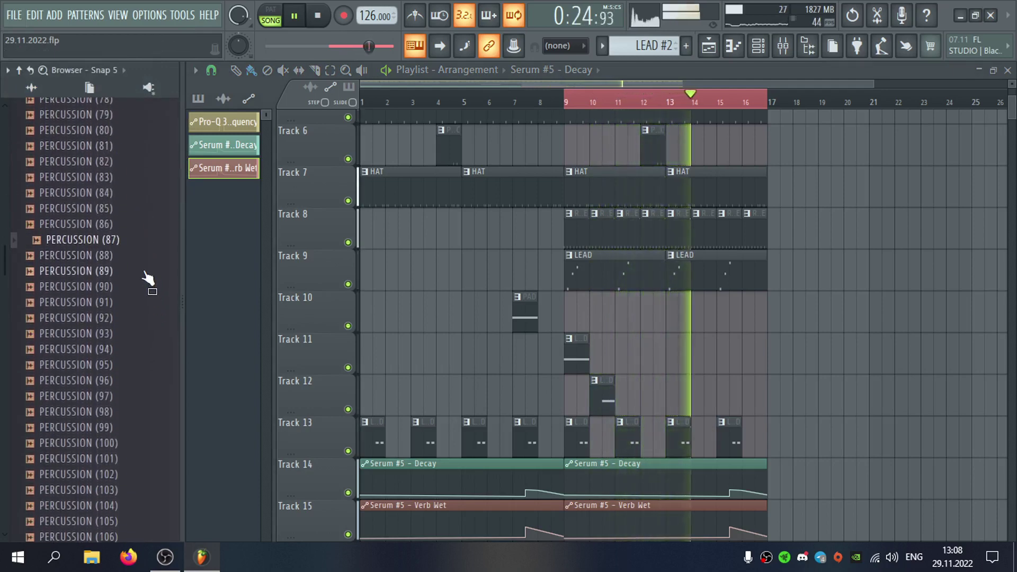
Audition further percussion one-shots from PERCUSSION (88) onward up to PERCUSSION (133).
{"action": "left_click", "coordinate": [144, 284]}
{"action": "scroll", "coordinate": [145, 281], "scroll_direction": "down", "scroll_amount": 2}
{"action": "scroll", "coordinate": [146, 273], "scroll_direction": "down", "scroll_amount": 3}
{"action": "left_click", "coordinate": [148, 257]}
{"action": "scroll", "coordinate": [147, 283], "scroll_direction": "down", "scroll_amount": 5}
{"action": "left_click", "coordinate": [140, 270]}
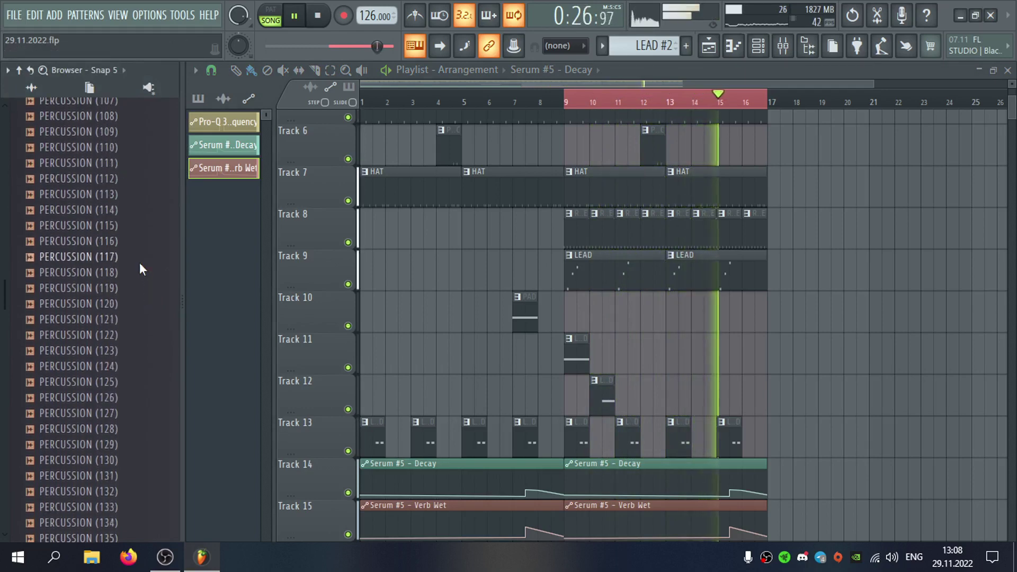
{"action": "left_click", "coordinate": [135, 242]}
{"action": "scroll", "coordinate": [135, 242], "scroll_direction": "down", "scroll_amount": 4}
{"action": "left_click", "coordinate": [134, 240]}
{"action": "scroll", "coordinate": [135, 239], "scroll_direction": "down", "scroll_amount": 2}
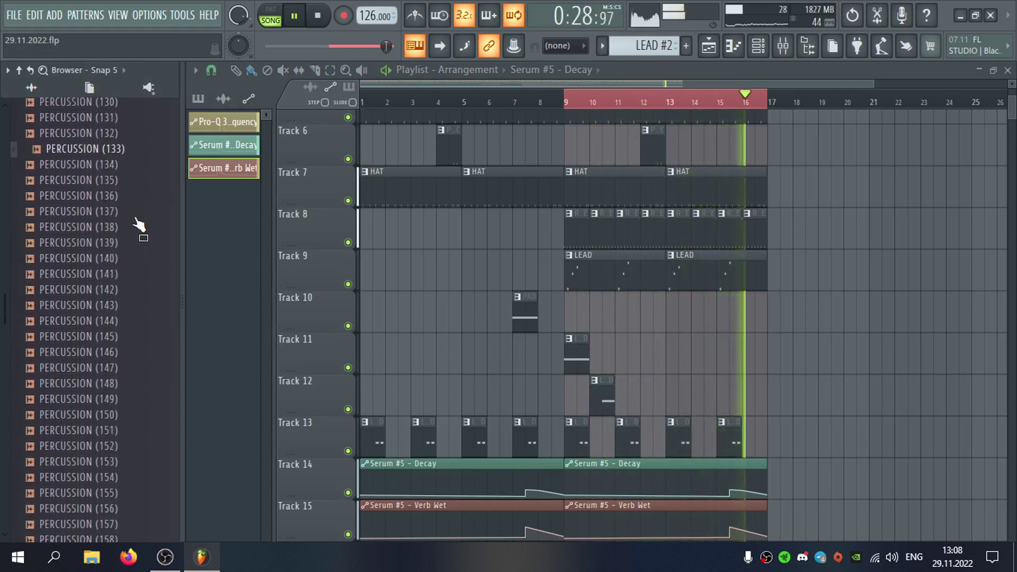
{"action": "scroll", "coordinate": [142, 264], "scroll_direction": "up", "scroll_amount": 3}
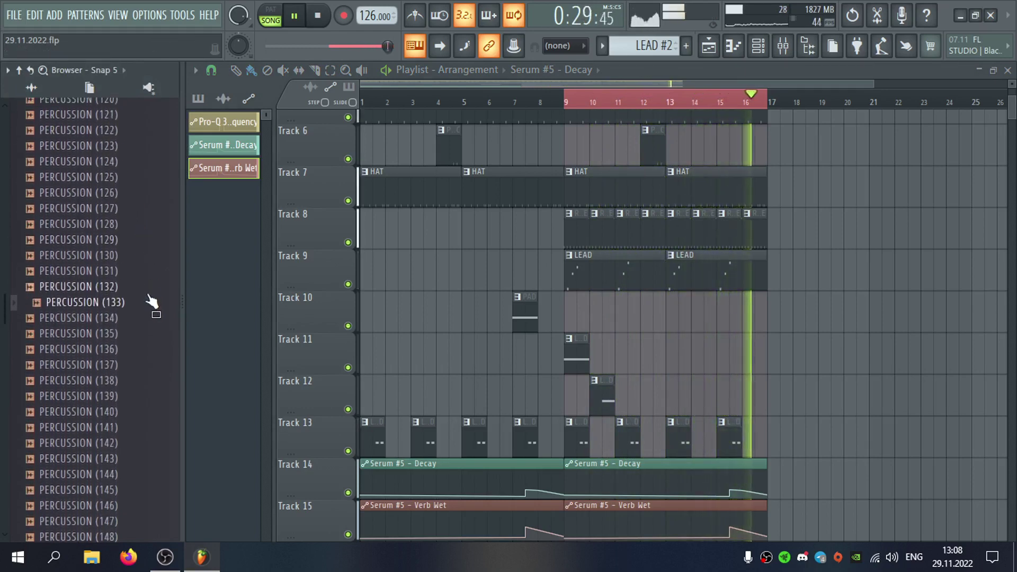
Compare the one-shots PERCUSSION (135) through PERCUSSION (141) against the playing loop.
{"action": "left_click", "coordinate": [154, 336]}
{"action": "left_click", "coordinate": [151, 350]}
{"action": "left_click", "coordinate": [152, 365]}
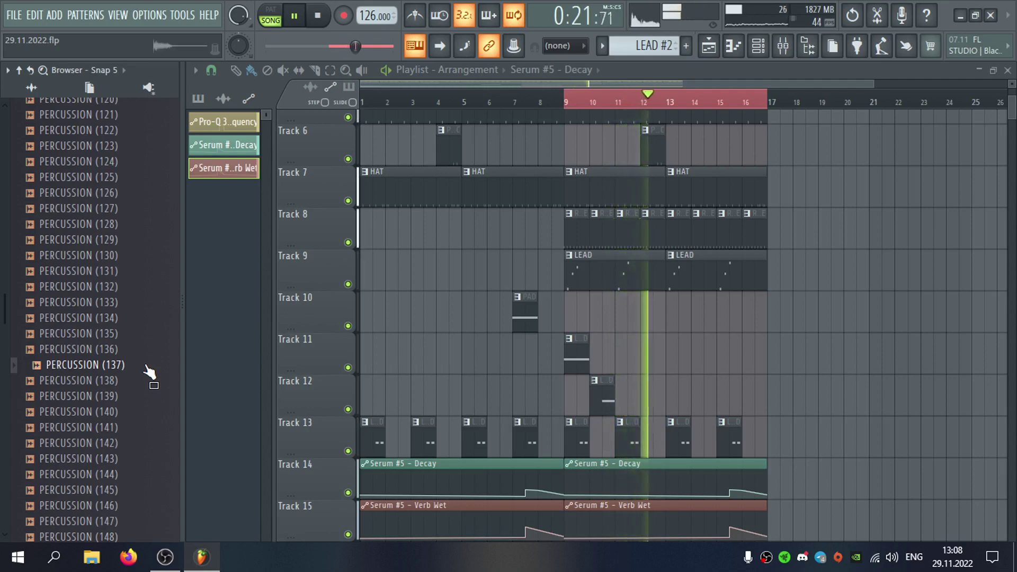
{"action": "left_click", "coordinate": [151, 380]}
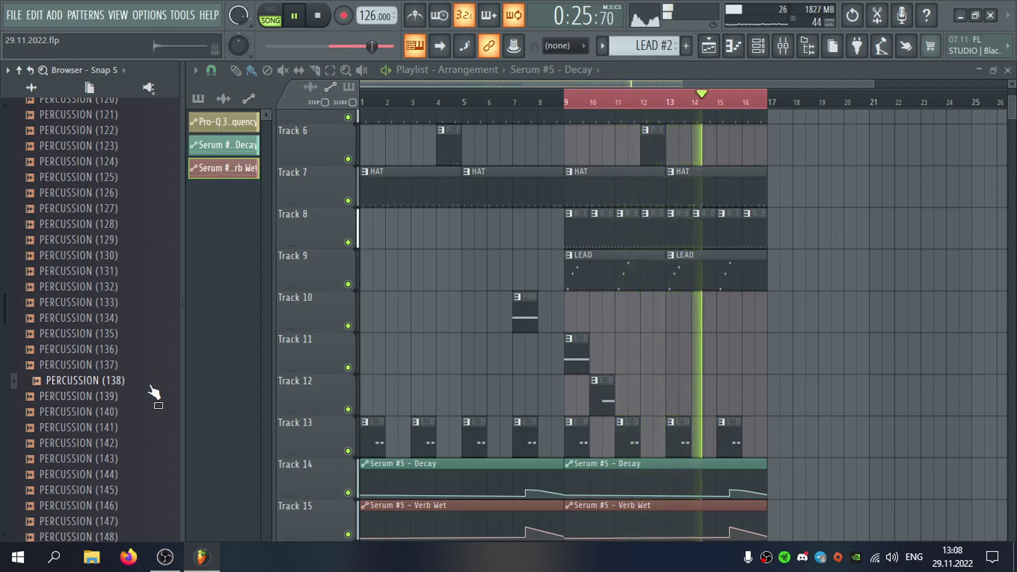
{"action": "scroll", "coordinate": [151, 392], "scroll_direction": "down", "scroll_amount": 2}
{"action": "left_click", "coordinate": [142, 307]}
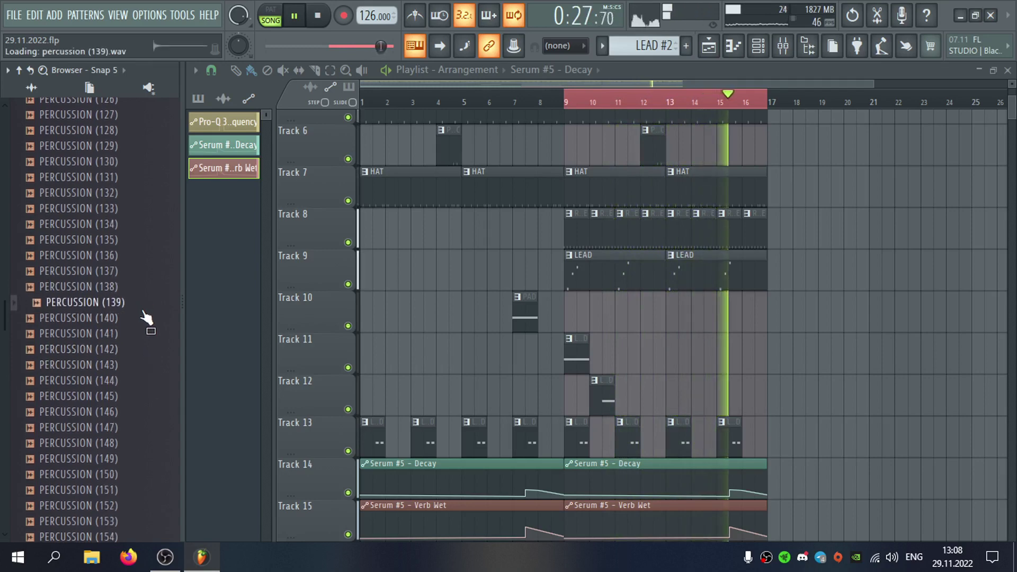
{"action": "left_click", "coordinate": [143, 320]}
{"action": "left_click", "coordinate": [144, 334]}
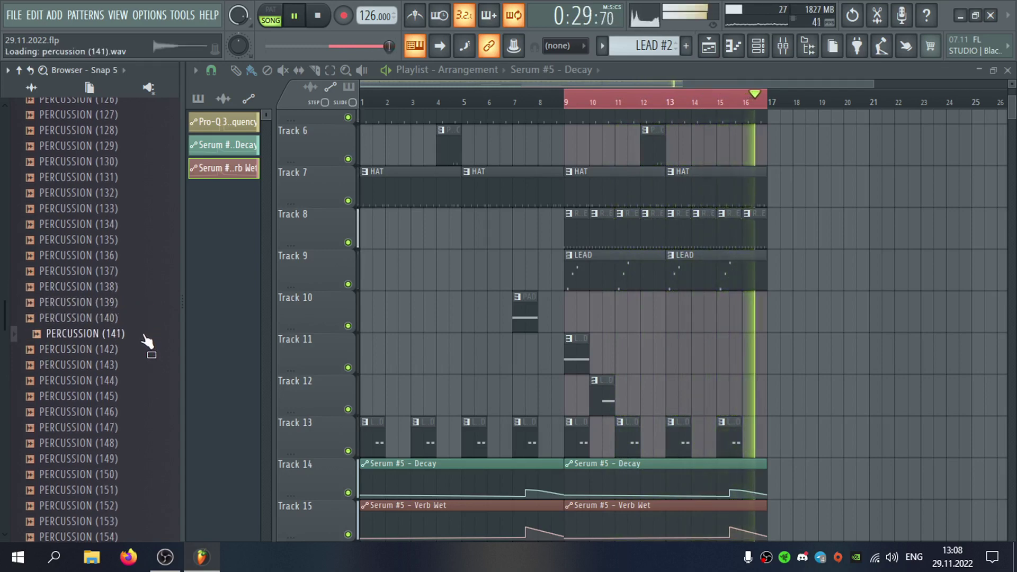
Listen to the percussion samples from PERCUSSION (142) through PERCUSSION (149).
{"action": "left_click", "coordinate": [148, 350]}
{"action": "scroll", "coordinate": [150, 360], "scroll_direction": "down", "scroll_amount": 4}
{"action": "left_click", "coordinate": [129, 178]}
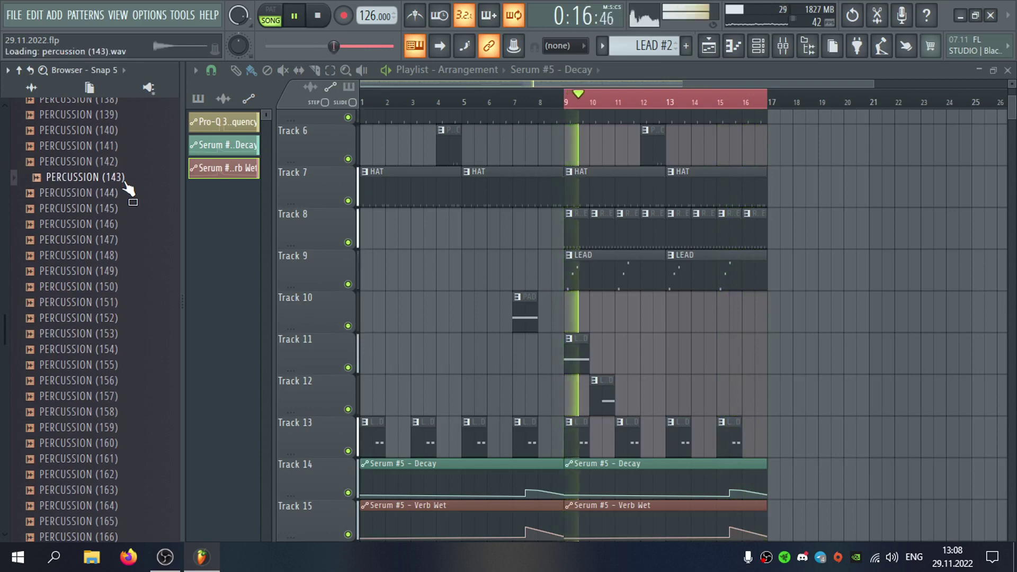
{"action": "left_click", "coordinate": [127, 193]}
{"action": "left_click", "coordinate": [134, 208]}
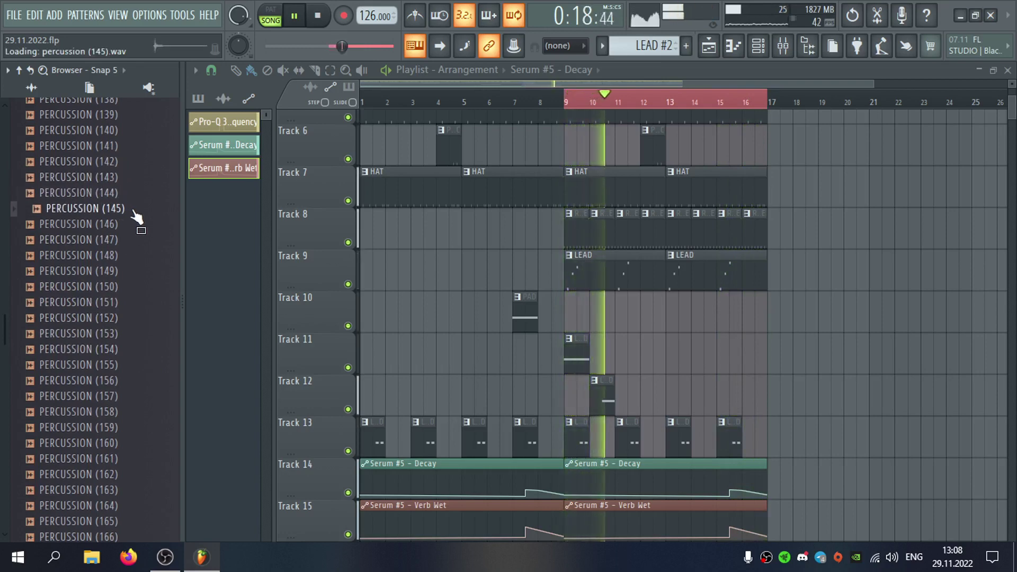
{"action": "left_click", "coordinate": [138, 225]}
{"action": "left_click", "coordinate": [139, 241]}
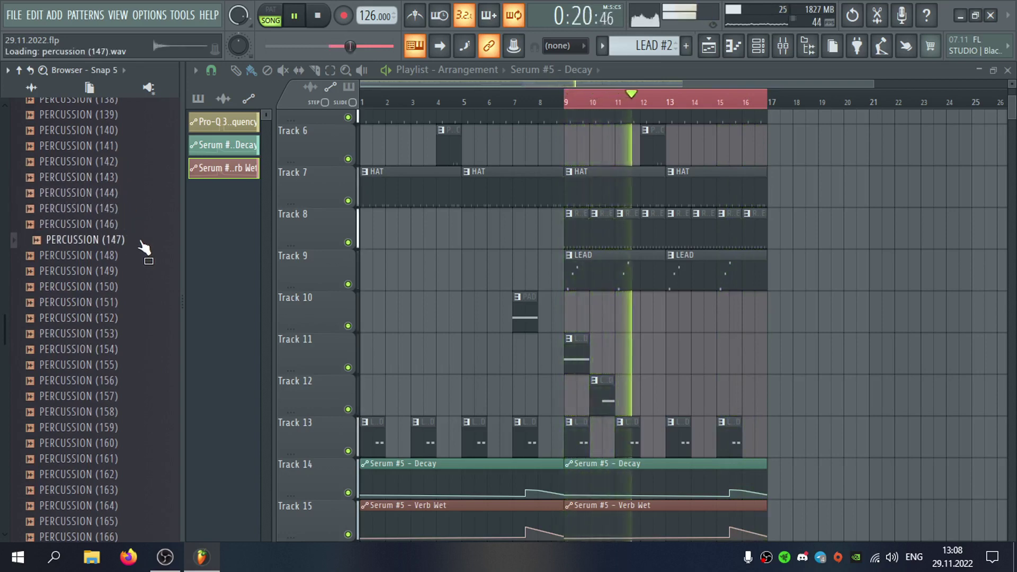
{"action": "left_click", "coordinate": [140, 257]}
{"action": "left_click", "coordinate": [141, 273]}
Stop playback, collapse the MEGA DRUM KIT folder and preview Loop 14 from Clicks and Glitches in the Minimal-Techno One-Shot v.2 kit.
{"action": "scroll", "coordinate": [139, 307], "scroll_direction": "up", "scroll_amount": 3}
{"action": "scroll", "coordinate": [139, 323], "scroll_direction": "up", "scroll_amount": 20}
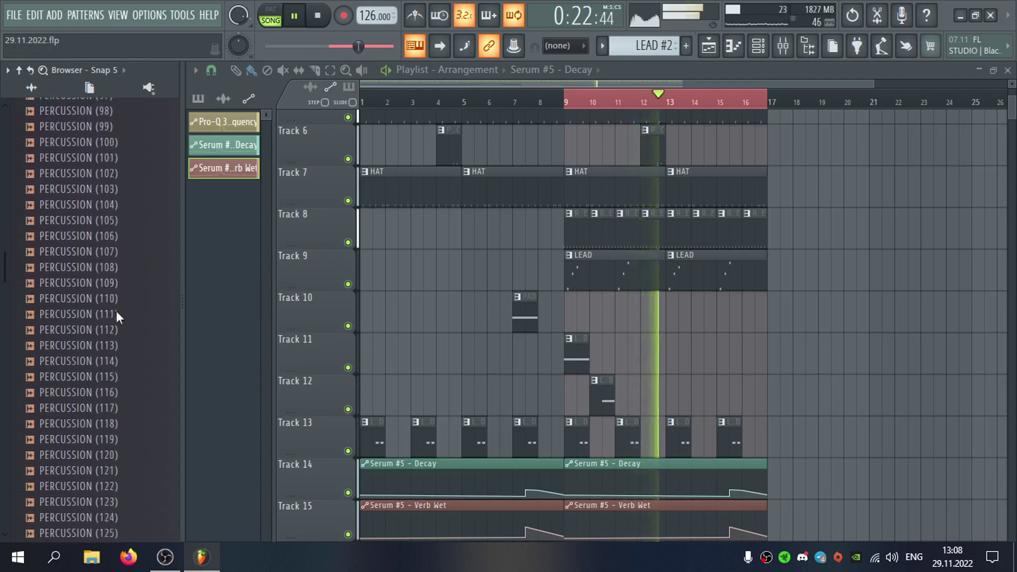
{"action": "scroll", "coordinate": [137, 315], "scroll_direction": "up", "scroll_amount": 3}
{"action": "scroll", "coordinate": [447, 306], "scroll_direction": "up", "scroll_amount": 5}
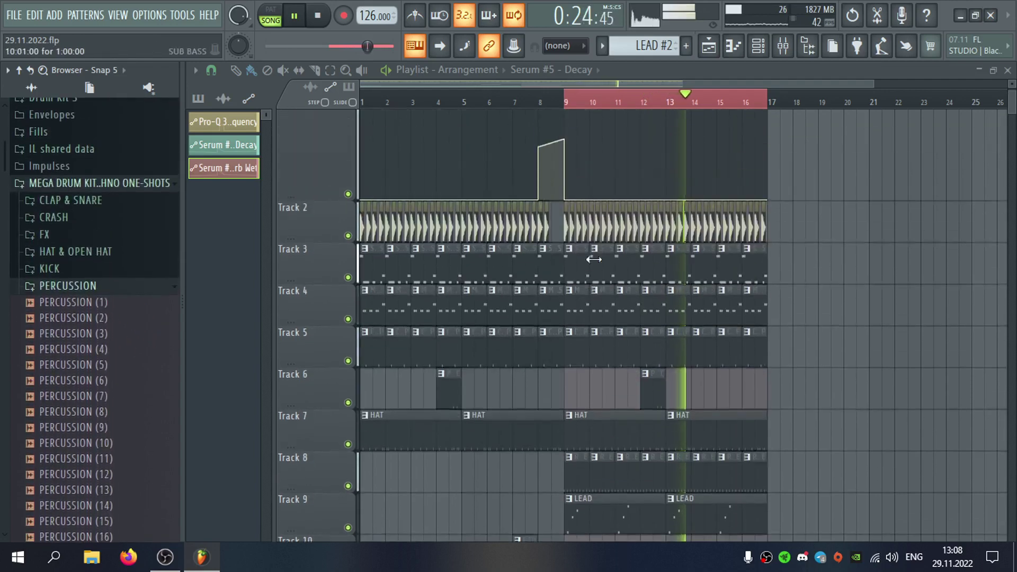
{"action": "left_click", "coordinate": [100, 288]}
{"action": "key", "text": "space"}
{"action": "left_click", "coordinate": [101, 182]}
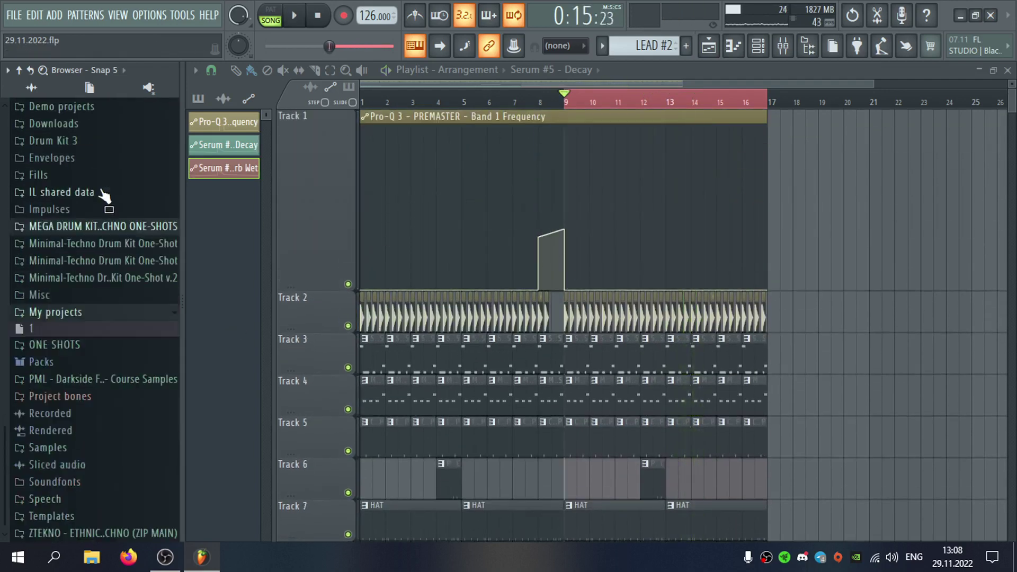
{"action": "left_click", "coordinate": [161, 278]}
{"action": "left_click", "coordinate": [132, 332]}
{"action": "left_click", "coordinate": [137, 362]}
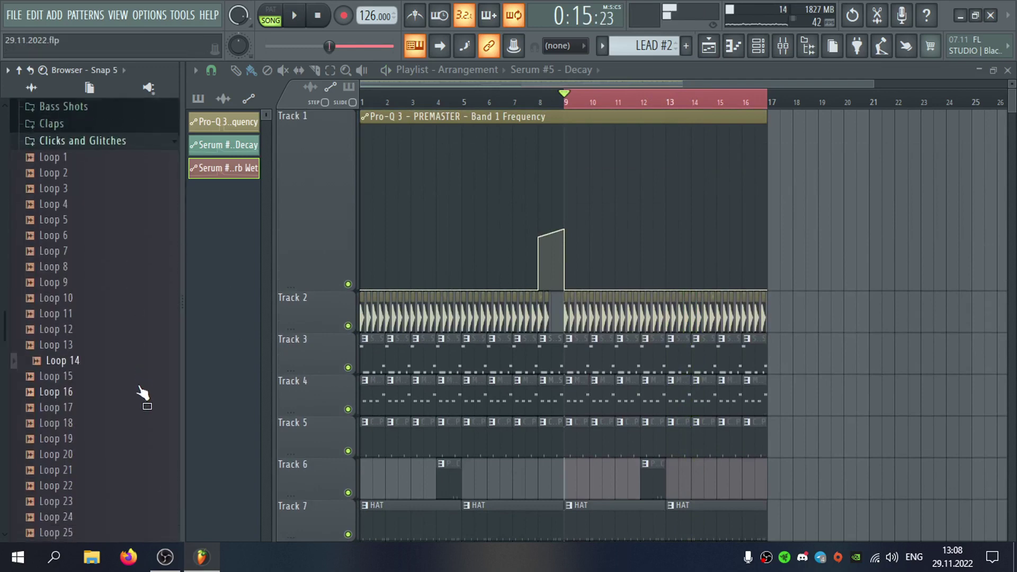
Insert an empty playlist track directly below the LEAD clips on Track 9.
{"action": "scroll", "coordinate": [588, 417], "scroll_direction": "down", "scroll_amount": 7}
{"action": "right_click", "coordinate": [342, 349]}
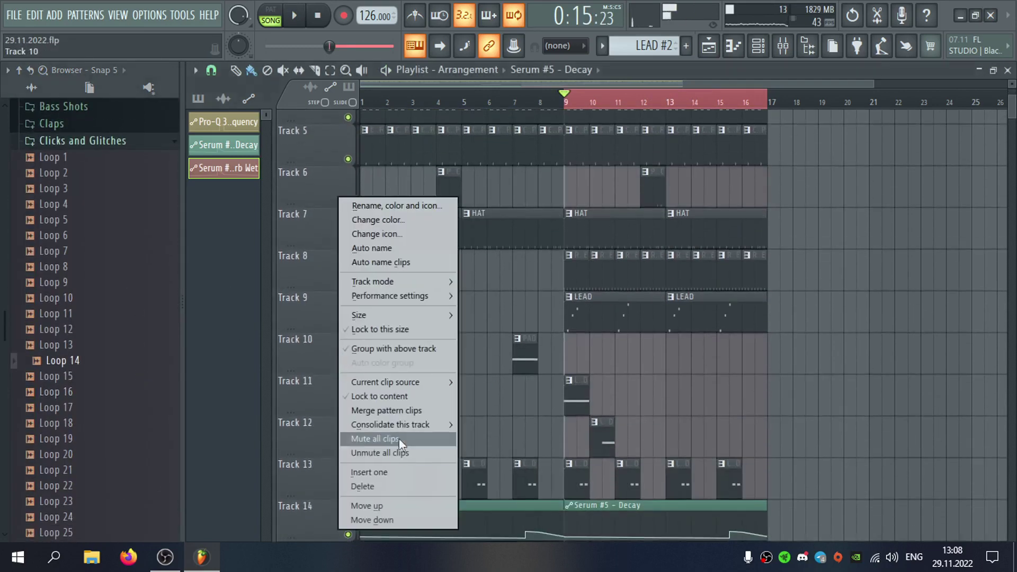
{"action": "left_click", "coordinate": [399, 470]}
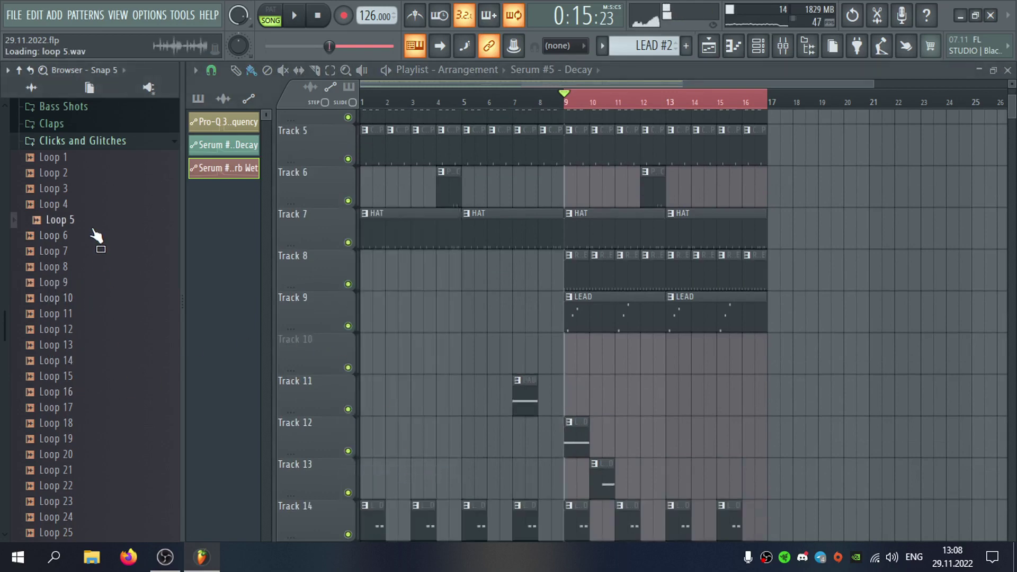
Place Loop 18 on Track 10 at bar 9 and fit its time stretching with tempo autodetection.
{"action": "scroll", "coordinate": [108, 275], "scroll_direction": "down", "scroll_amount": 3}
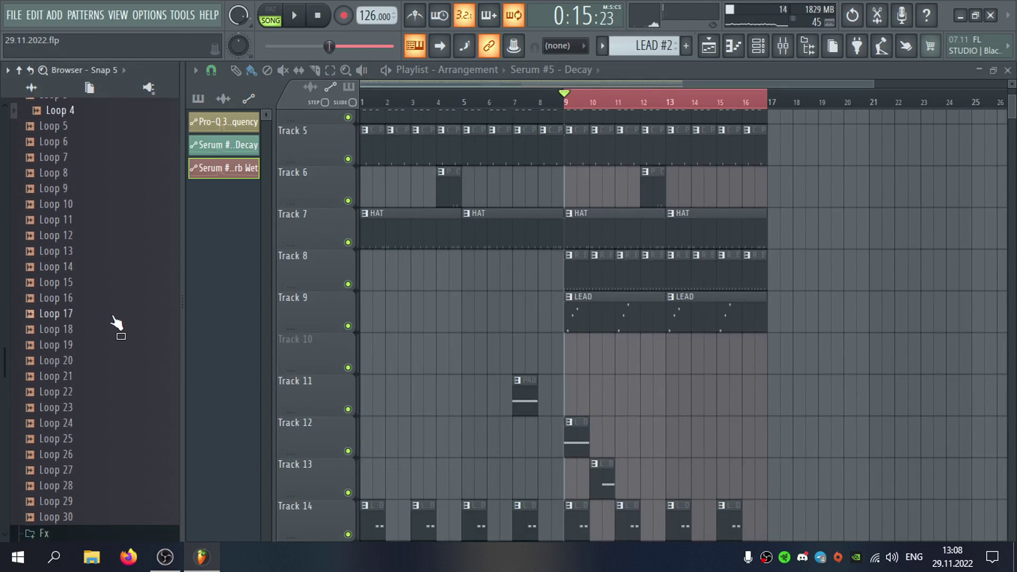
{"action": "left_click_drag", "start_coordinate": [123, 339], "coordinate": [567, 352]}
{"action": "left_click", "coordinate": [564, 343]}
{"action": "right_click", "coordinate": [562, 297]}
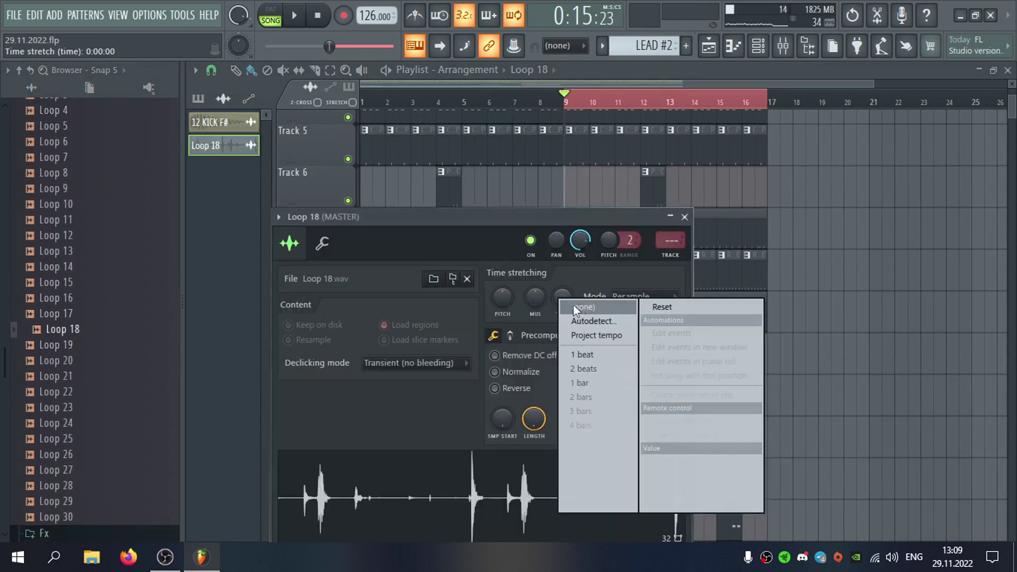
{"action": "left_click", "coordinate": [588, 319]}
{"action": "left_click", "coordinate": [516, 283]}
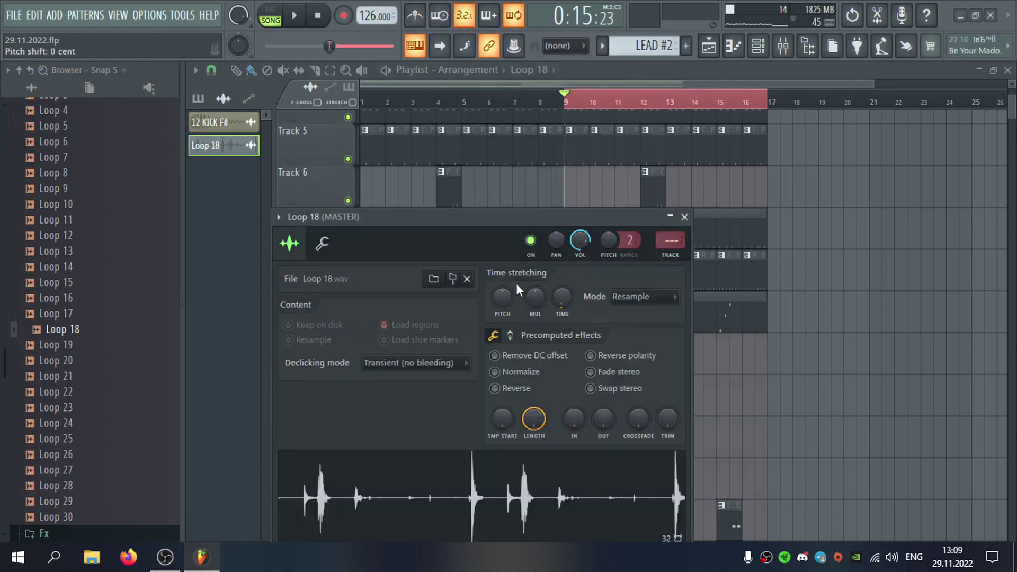
Route Loop 18 to mixer track 22 and lower its fader to about the kick's fader height.
{"action": "left_click", "coordinate": [672, 256]}
{"action": "key", "text": "F9"}
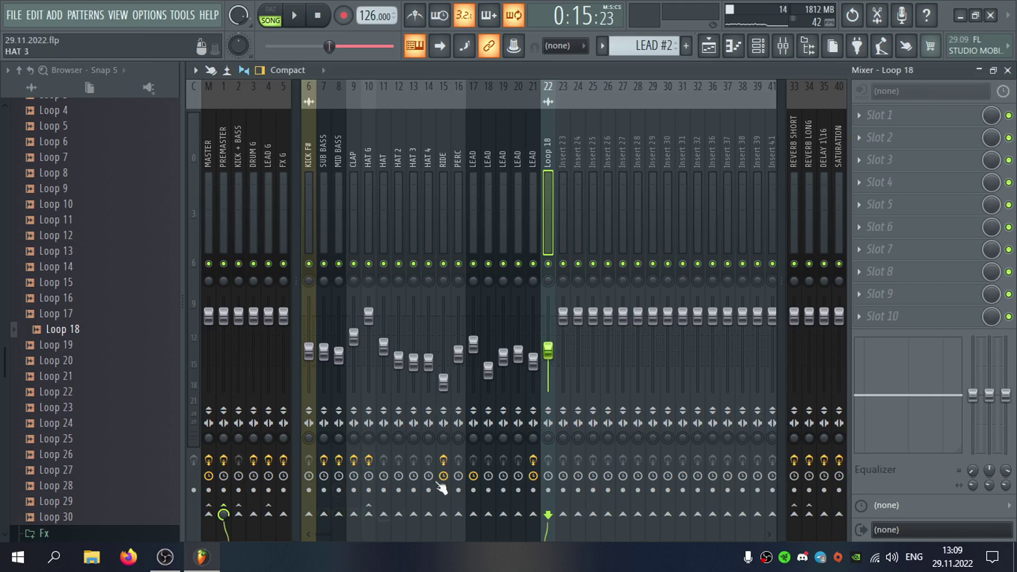
{"action": "left_click", "coordinate": [1008, 71]}
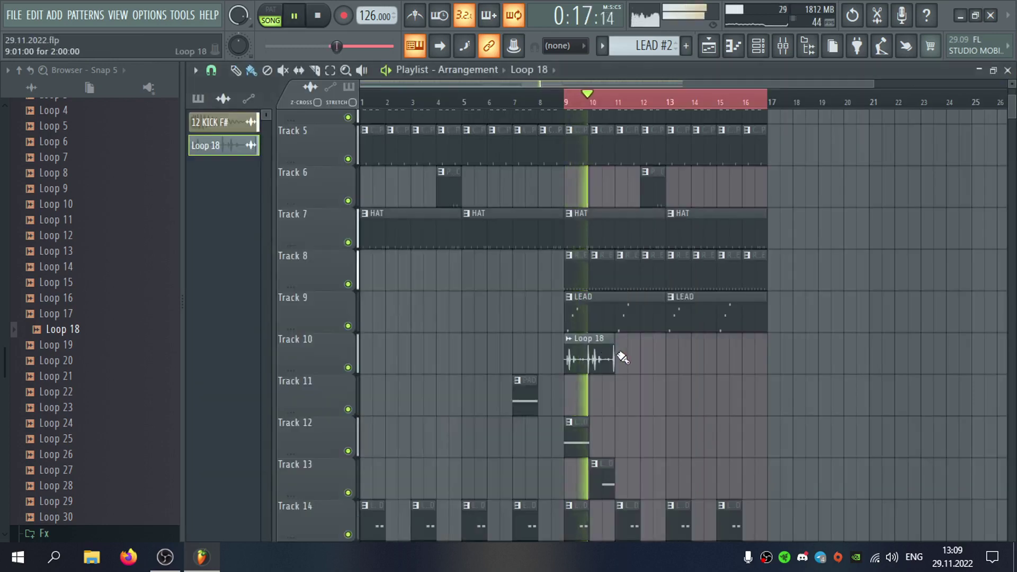
Repeat the Loop 18 clip on Track 10 up to bar 17 and lower its mixer volume to about 44%.
{"action": "left_click_drag", "start_coordinate": [618, 352], "coordinate": [736, 355]}
{"action": "double_click", "coordinate": [733, 351]}
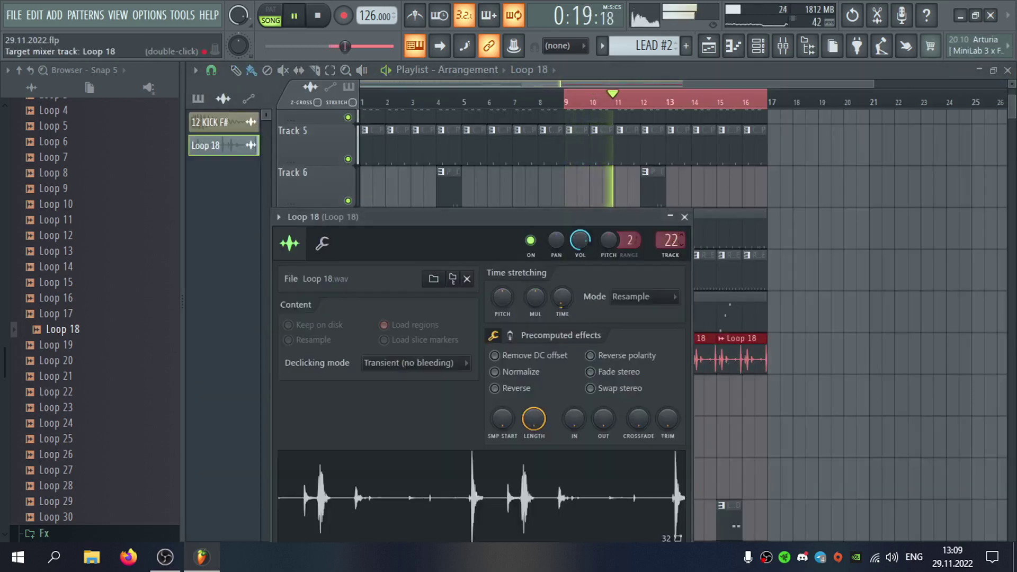
{"action": "double_click", "coordinate": [670, 241]}
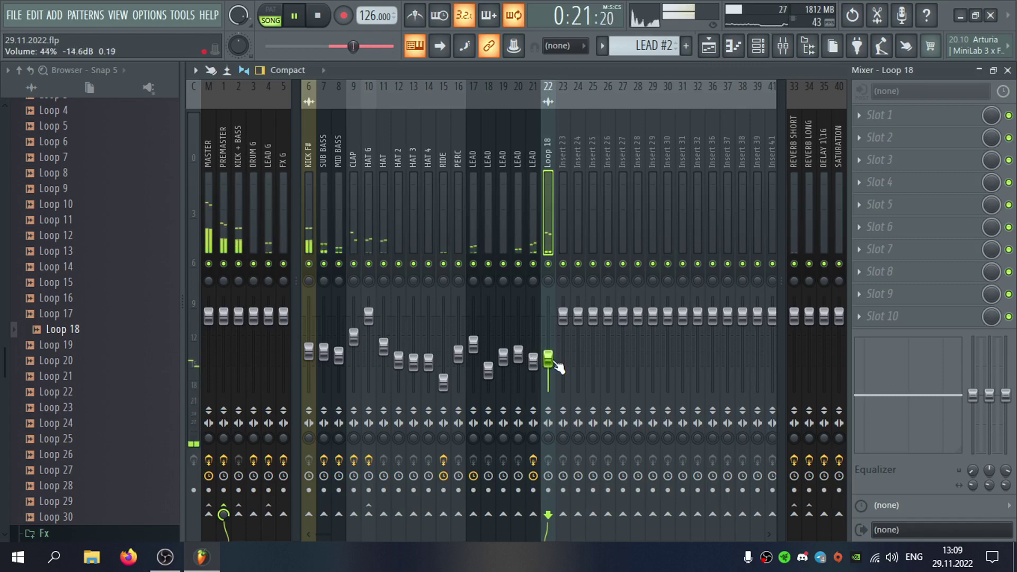
Add Pro-Q 3 to Loop 18 with a 36 dB/oct low cut at about 114 Hz, and lower its mixer volume to 39%.
{"action": "left_click", "coordinate": [878, 158]}
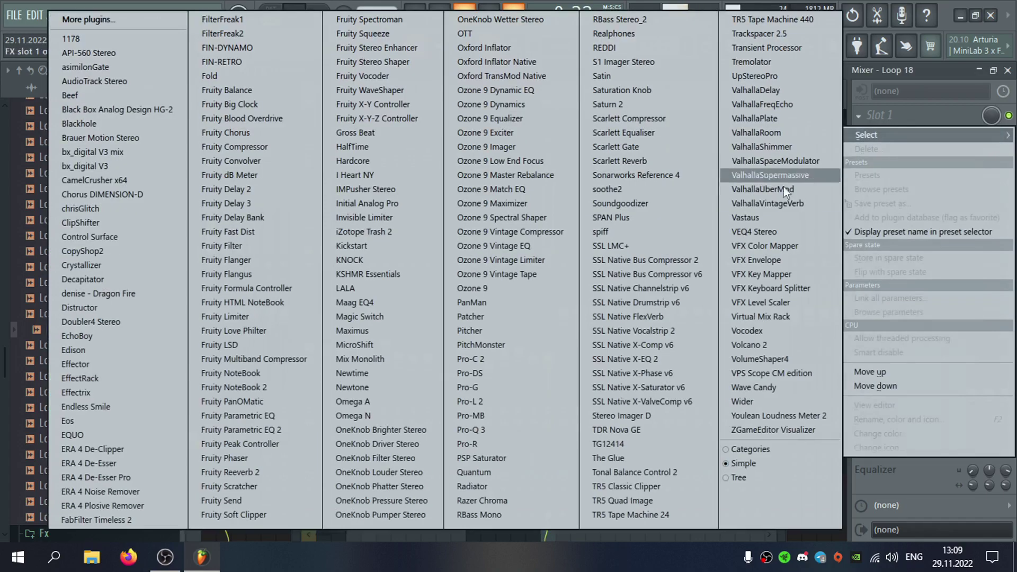
{"action": "left_click", "coordinate": [557, 430]}
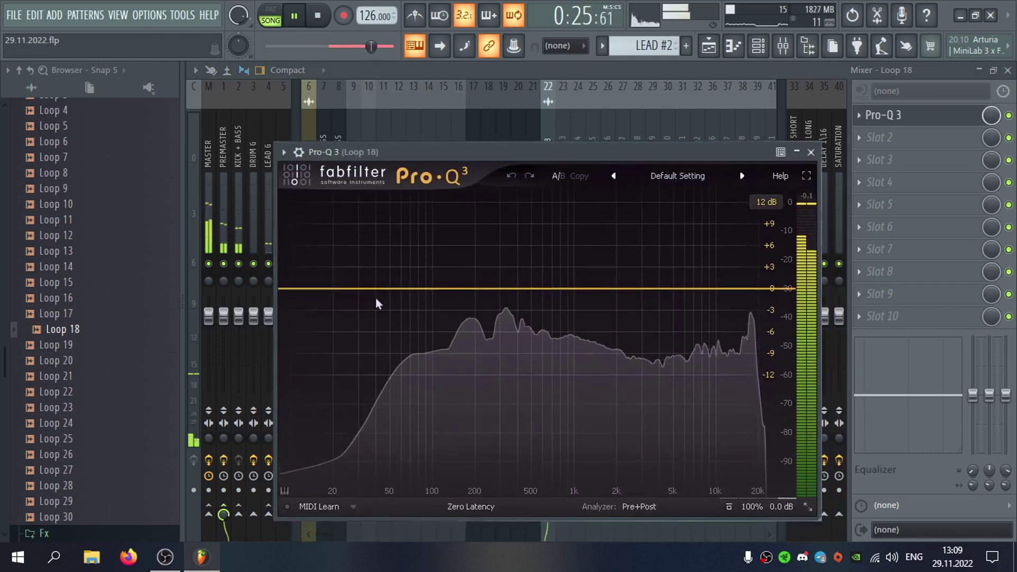
{"action": "left_click", "coordinate": [317, 290]}
{"action": "scroll", "coordinate": [317, 290], "scroll_direction": "up", "scroll_amount": 3}
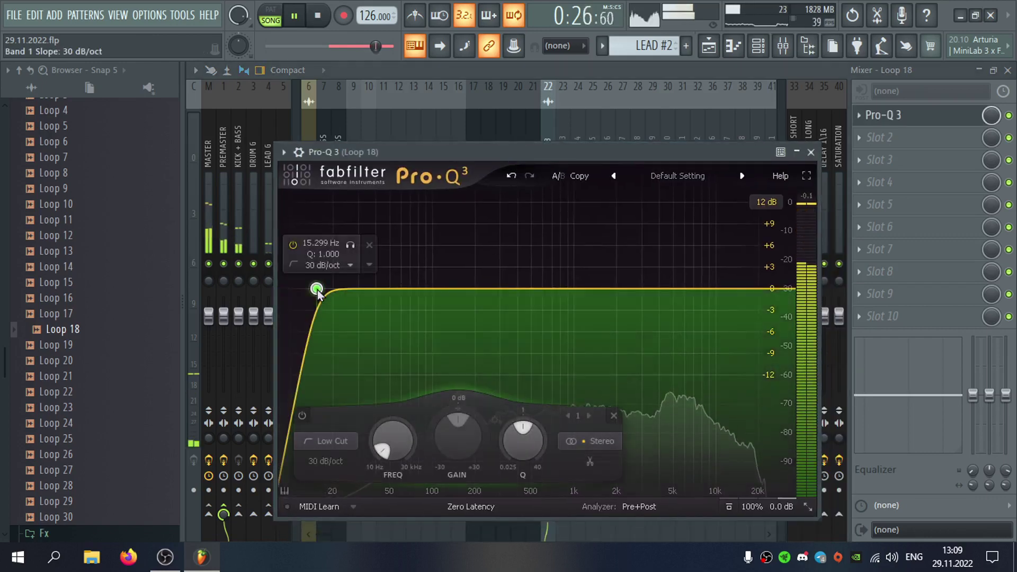
{"action": "left_click_drag", "start_coordinate": [317, 290], "coordinate": [440, 294]}
{"action": "scroll", "coordinate": [427, 294], "scroll_direction": "up", "scroll_amount": 1}
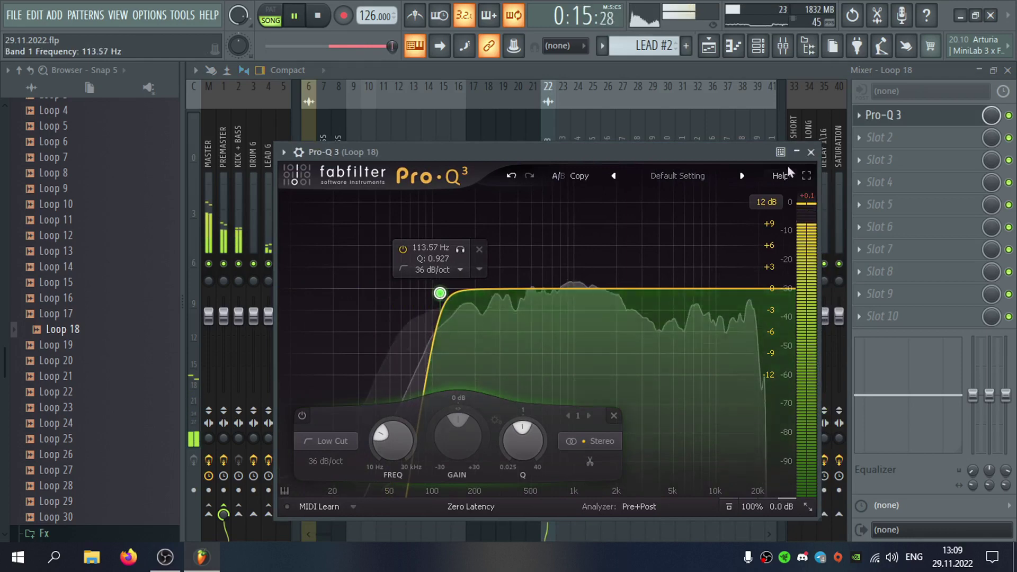
{"action": "left_click", "coordinate": [810, 153]}
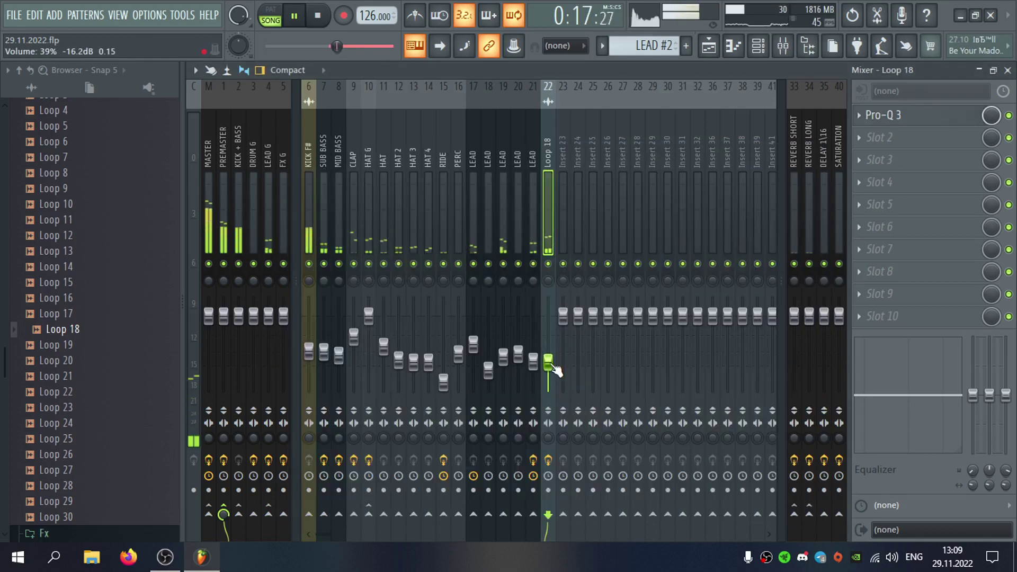
{"action": "left_click", "coordinate": [1008, 70]}
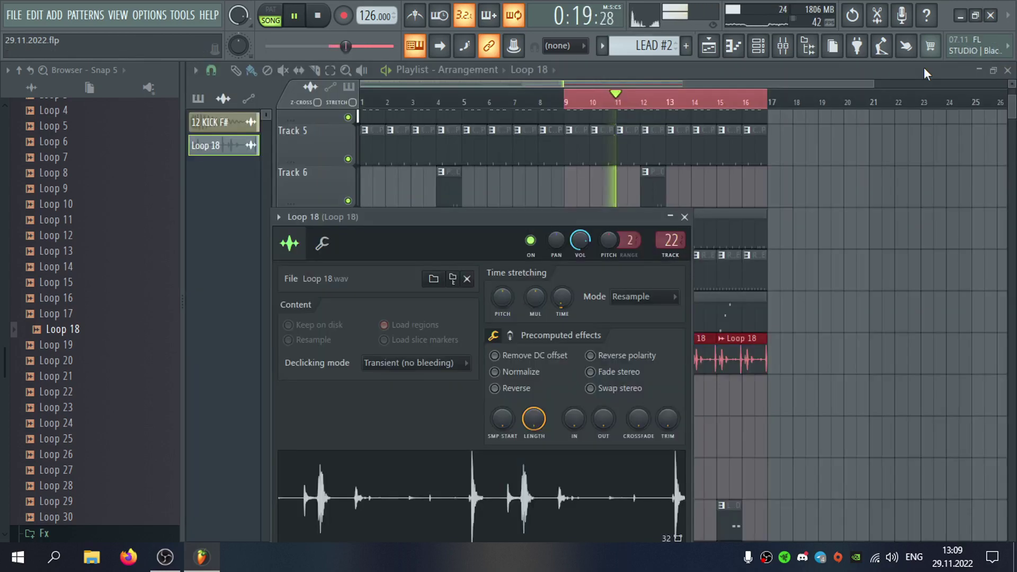
Copy the four Loop 18 clips on Track 10 to bars 1 to 9 and play from bar 1.
{"action": "left_click", "coordinate": [686, 216]}
{"action": "left_click_drag", "start_coordinate": [572, 351], "coordinate": [382, 350]}
{"action": "left_click", "coordinate": [361, 106]}
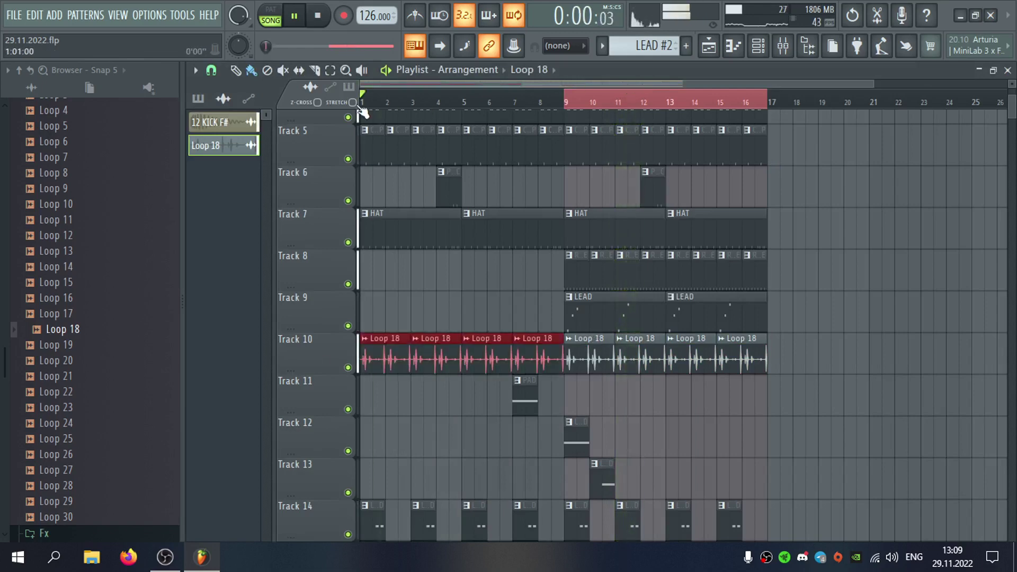
Duplicate the clips in bars 9 to 17 on Tracks 2 to 10 into bars 17 to 25, and extend the Pro-Q 3 automation clip to bar 25.
{"action": "left_click", "coordinate": [368, 99]}
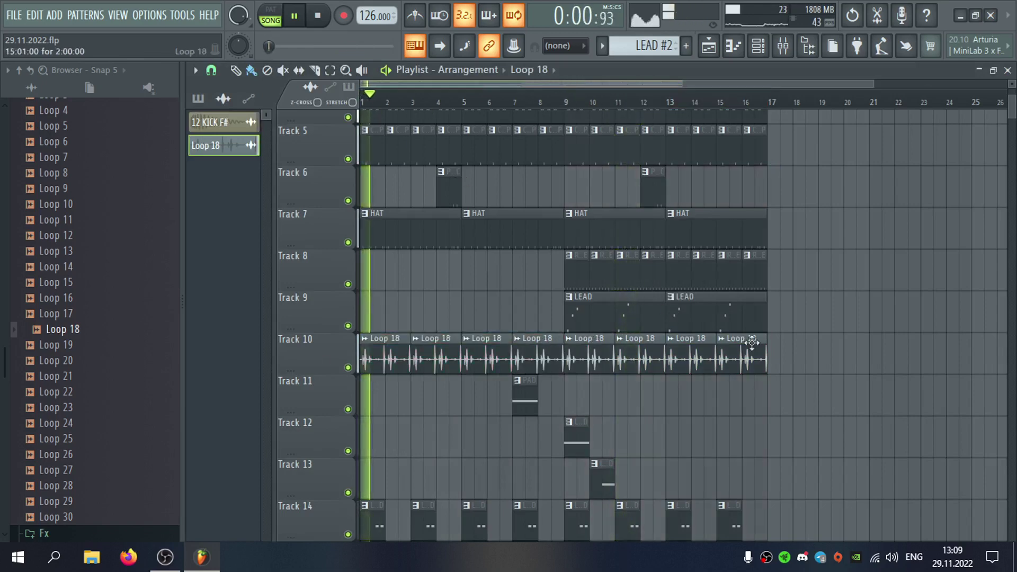
{"action": "scroll", "coordinate": [787, 355], "scroll_direction": "up", "scroll_amount": 3}
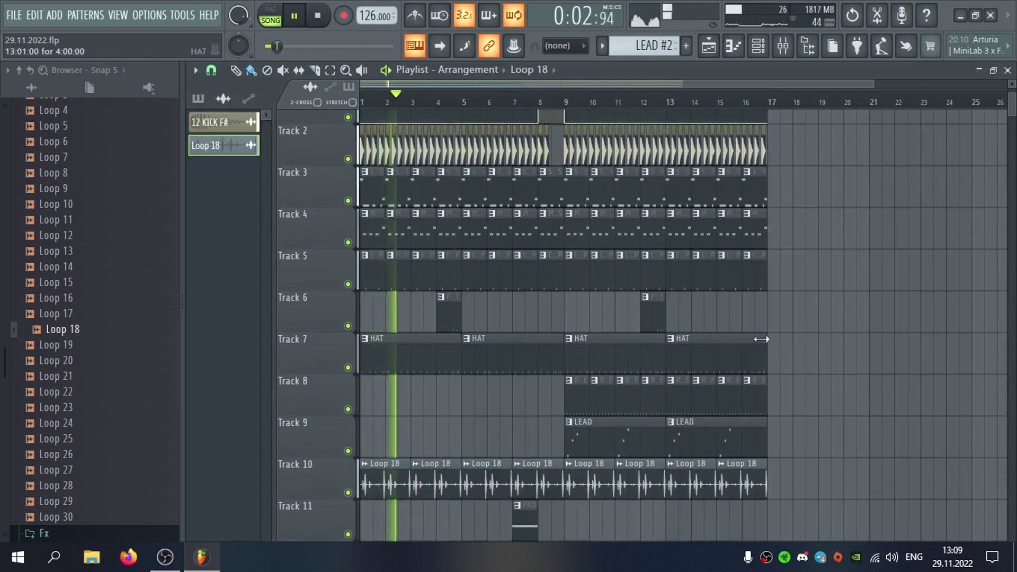
{"action": "scroll", "coordinate": [774, 334], "scroll_direction": "up", "scroll_amount": 2}
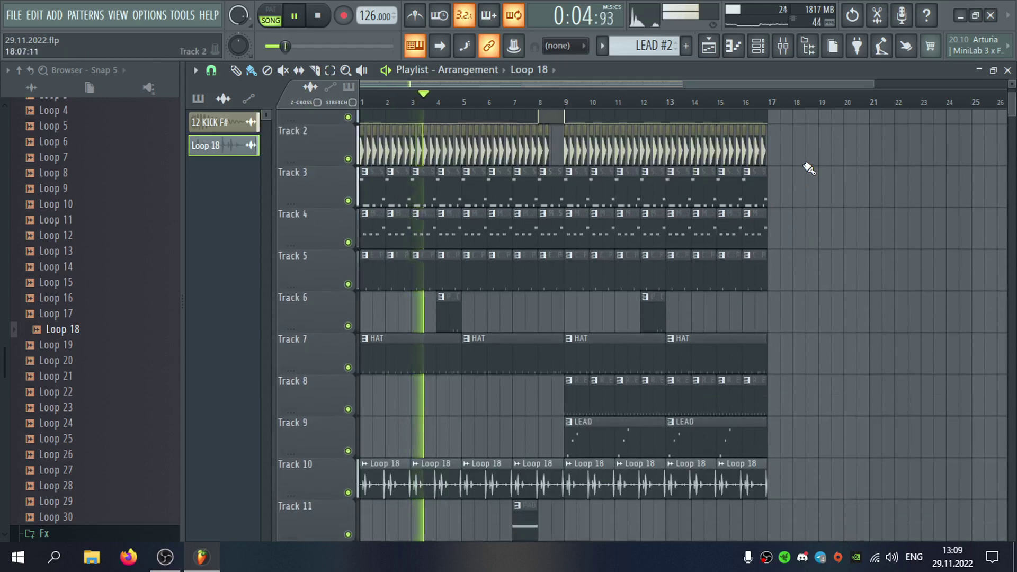
{"action": "left_click_drag", "start_coordinate": [806, 162], "coordinate": [566, 508]}
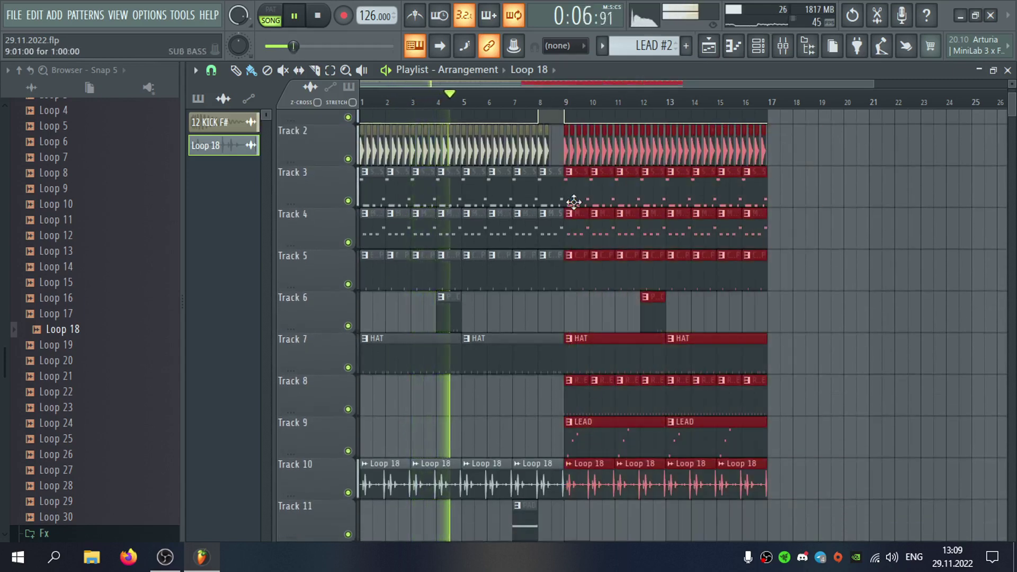
{"action": "key", "text": "ctrl+b"}
{"action": "scroll", "coordinate": [786, 276], "scroll_direction": "up", "scroll_amount": 4}
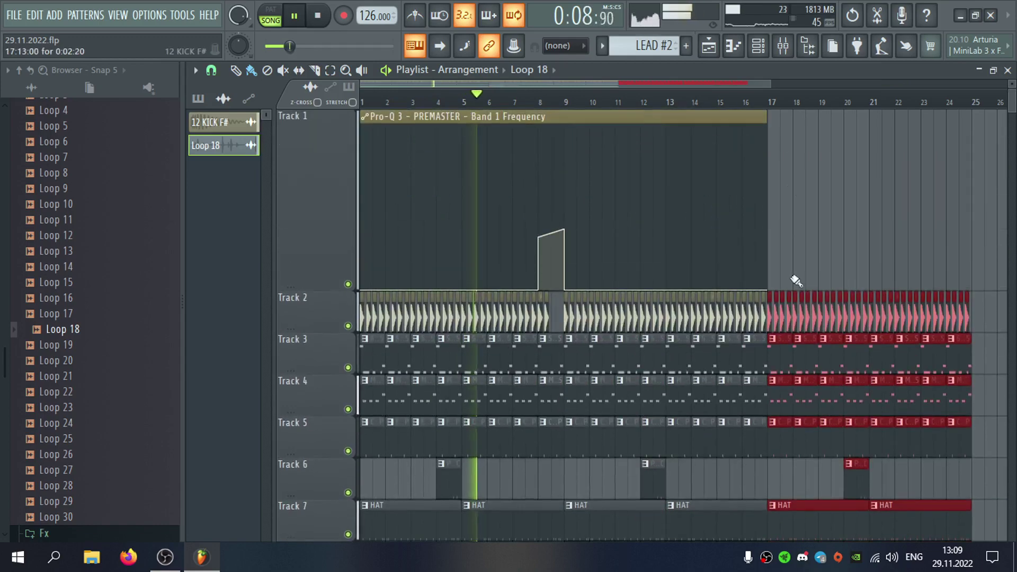
{"action": "left_click_drag", "start_coordinate": [770, 118], "coordinate": [971, 151]}
Continue the LEAD pattern on Track 14 with clips at bars 17, 19, 21 and 23.
{"action": "scroll", "coordinate": [860, 362], "scroll_direction": "down", "scroll_amount": 8}
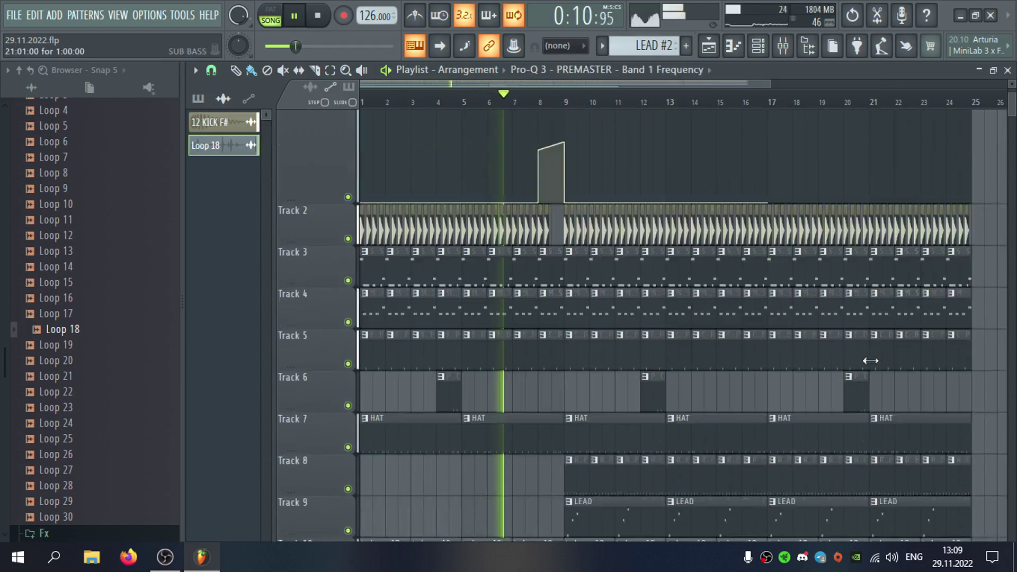
{"action": "scroll", "coordinate": [829, 181], "scroll_direction": "down", "scroll_amount": 1}
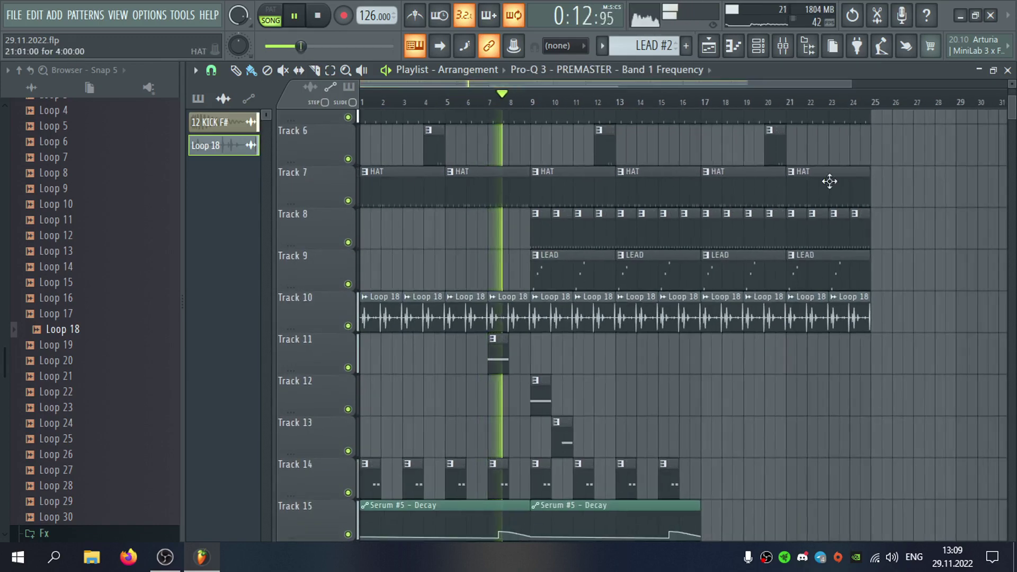
{"action": "scroll", "coordinate": [742, 276], "scroll_direction": "up", "scroll_amount": 1}
{"action": "scroll", "coordinate": [688, 297], "scroll_direction": "down", "scroll_amount": 2}
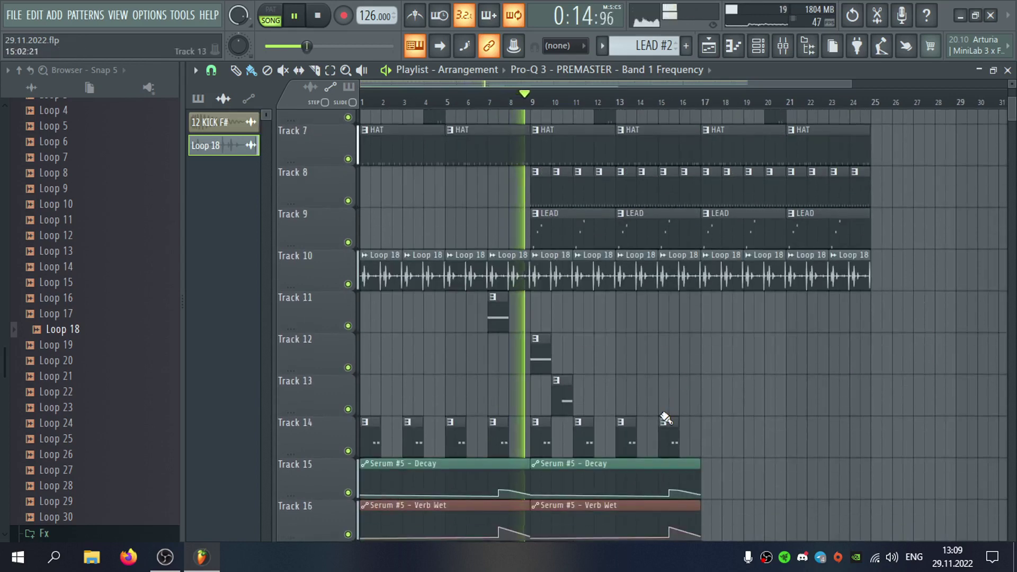
{"action": "left_click", "coordinate": [676, 434]}
{"action": "left_click", "coordinate": [710, 439]}
{"action": "right_click", "coordinate": [745, 446]}
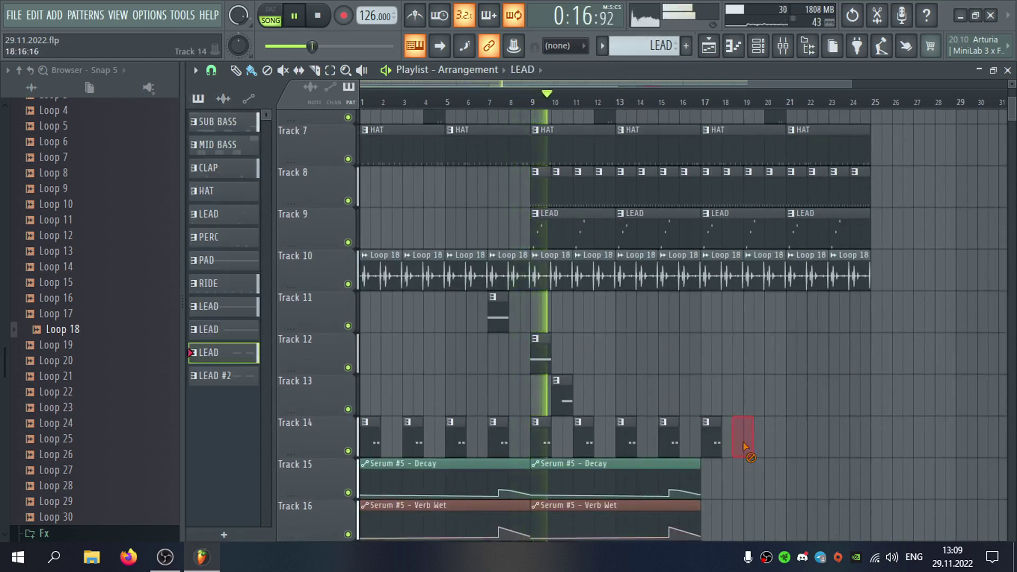
{"action": "left_click", "coordinate": [799, 445]}
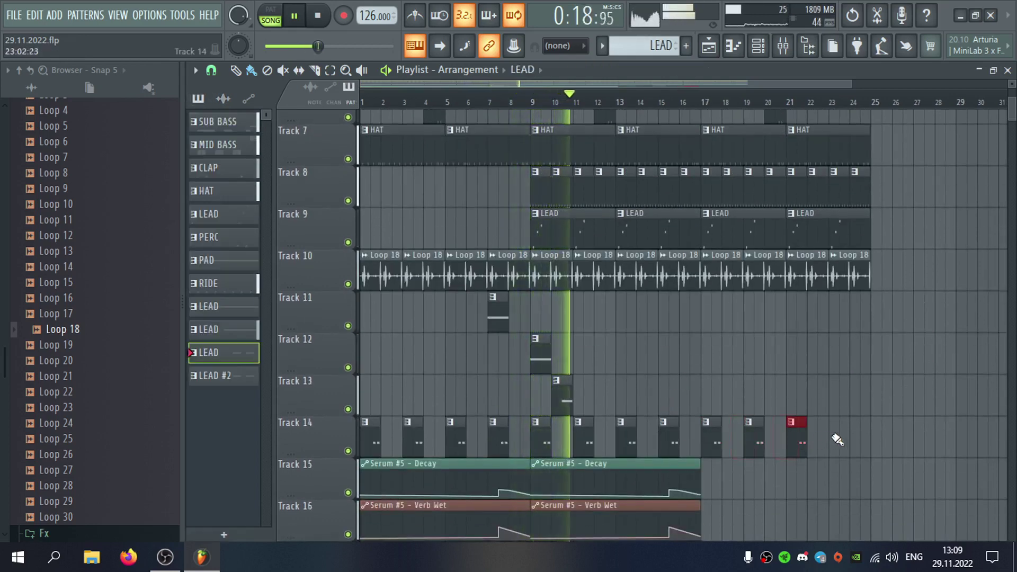
{"action": "left_click", "coordinate": [837, 440]}
Copy the Serum #5 Decay and Verb Wet automation clips on Tracks 15 and 16 to bars 17 to 25.
{"action": "scroll", "coordinate": [827, 433], "scroll_direction": "down", "scroll_amount": 3}
{"action": "left_click", "coordinate": [692, 302]}
{"action": "left_click", "coordinate": [725, 312]}
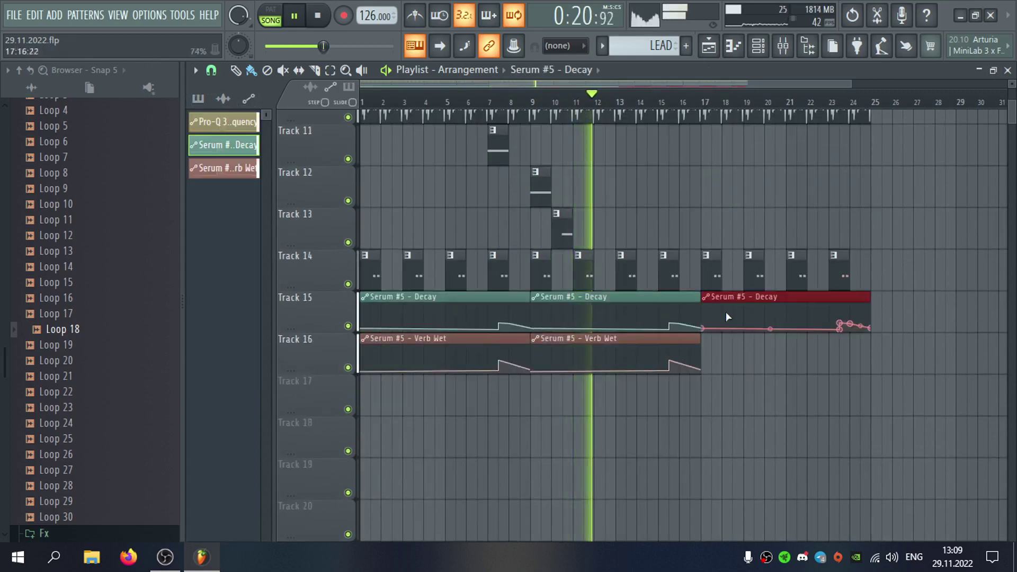
{"action": "left_click", "coordinate": [687, 340]}
{"action": "left_click", "coordinate": [713, 345]}
{"action": "scroll", "coordinate": [738, 360], "scroll_direction": "up", "scroll_amount": 4}
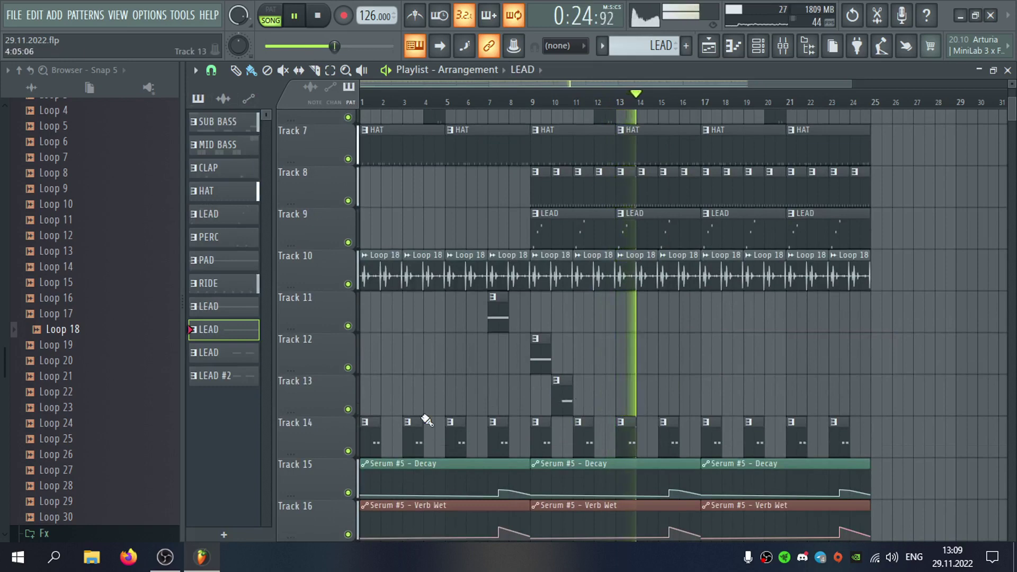
Insert an empty playlist track at Track 14, create a new pattern named LEAD, and stop playback.
{"action": "right_click", "coordinate": [325, 432]}
{"action": "left_click", "coordinate": [374, 469]}
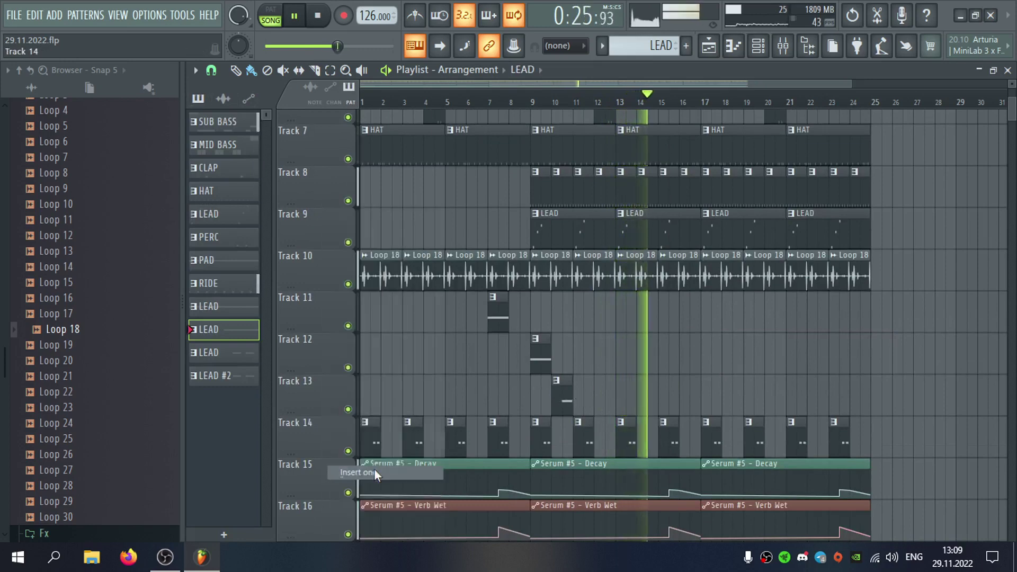
{"action": "left_click", "coordinate": [686, 46]}
{"action": "type", "text": "LEAD"}
{"action": "key", "text": "Return"}
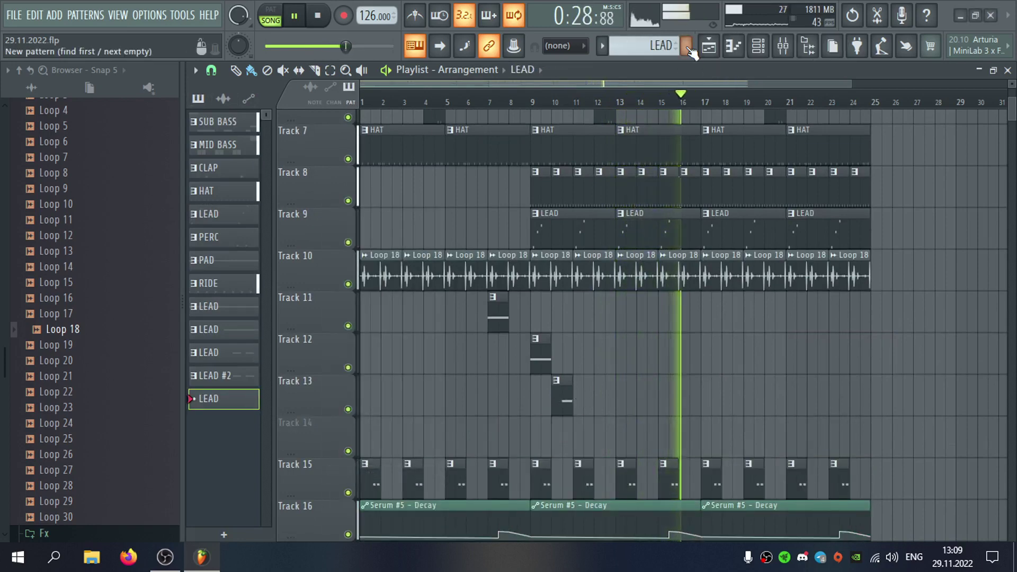
{"action": "key", "text": "space"}
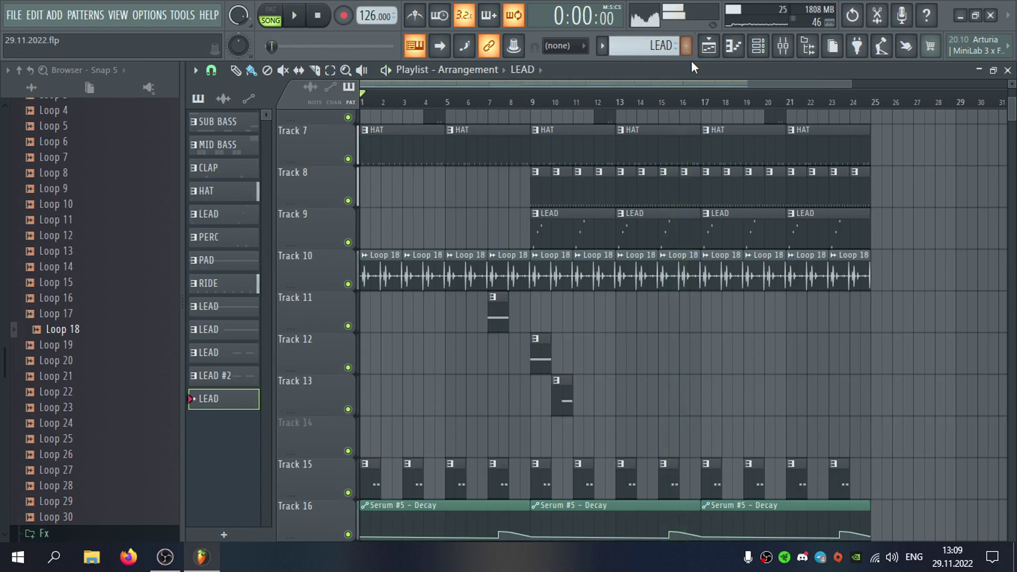
Insert a new Serum instrument from the RIDE (2) channel in the channel rack.
{"action": "left_click", "coordinate": [685, 437]}
{"action": "key", "text": "F6"}
{"action": "right_click", "coordinate": [366, 493]}
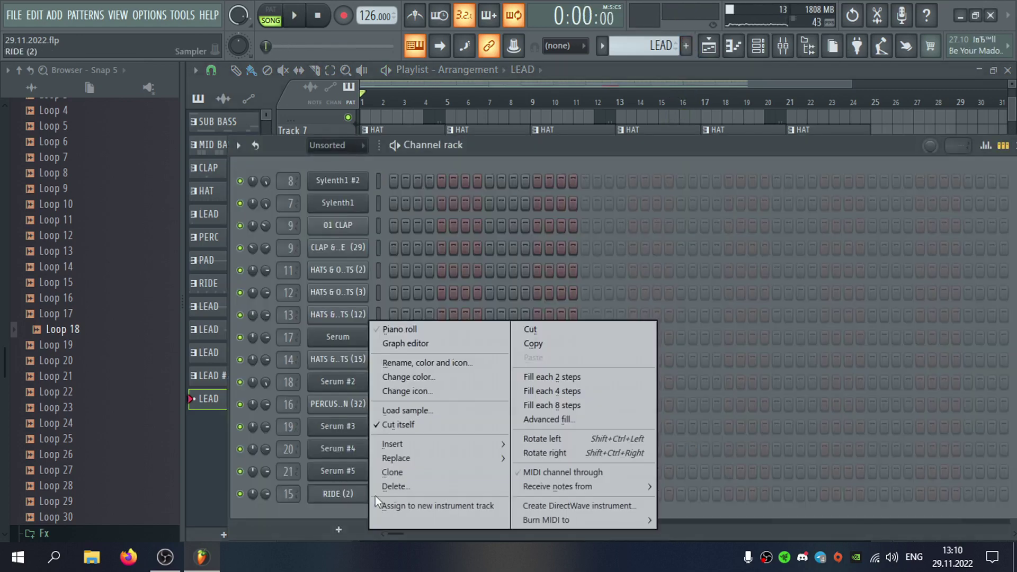
{"action": "mouse_move", "coordinate": [424, 444]}
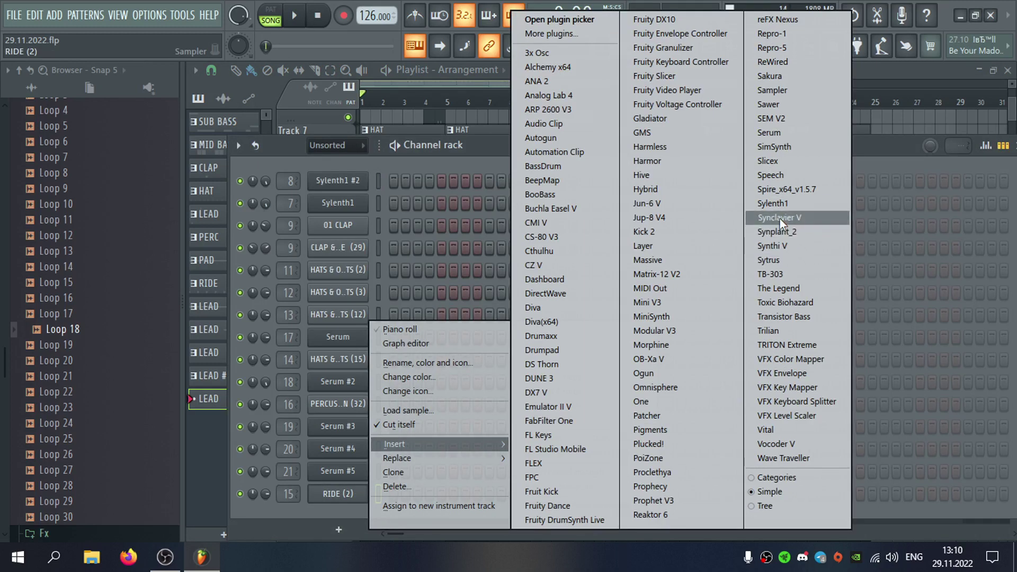
{"action": "left_click", "coordinate": [771, 132]}
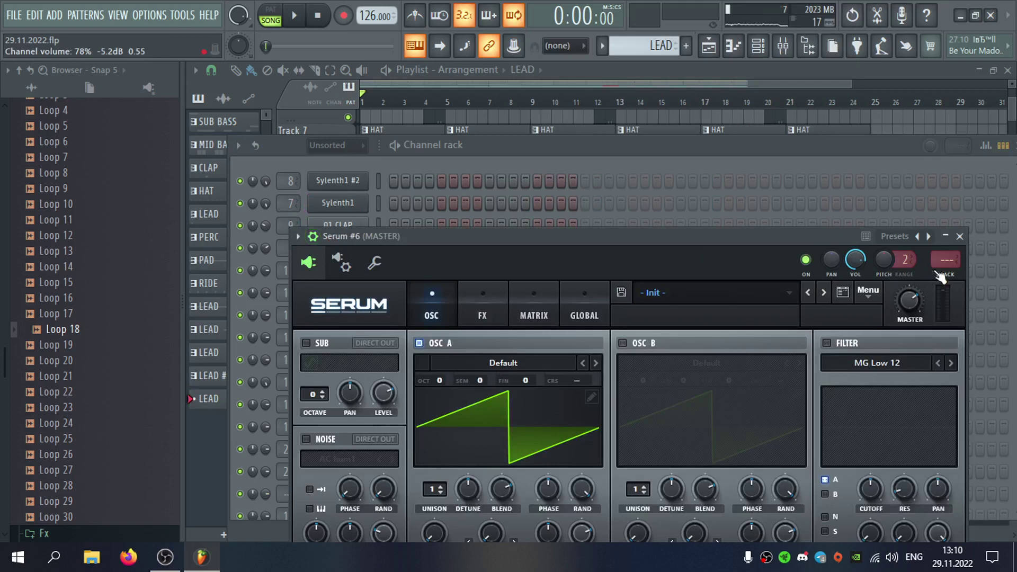
Route Serum #6 to mixer track 23 and name that mixer track LEAD.
{"action": "double_click", "coordinate": [947, 272]}
{"action": "key", "text": "F2"}
{"action": "type", "text": "LEAD"}
{"action": "key", "text": "Return"}
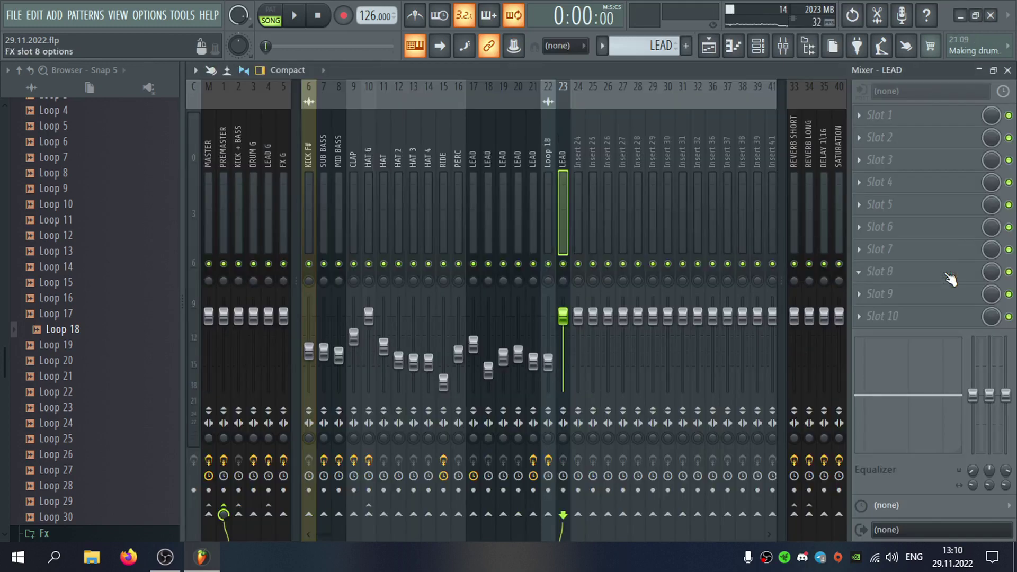
Move the Loop 18 mixer track to position 17 beside PERC and rename it LOOP PERC.
{"action": "key", "text": "alt+Left"}
{"action": "key", "text": "Right"}
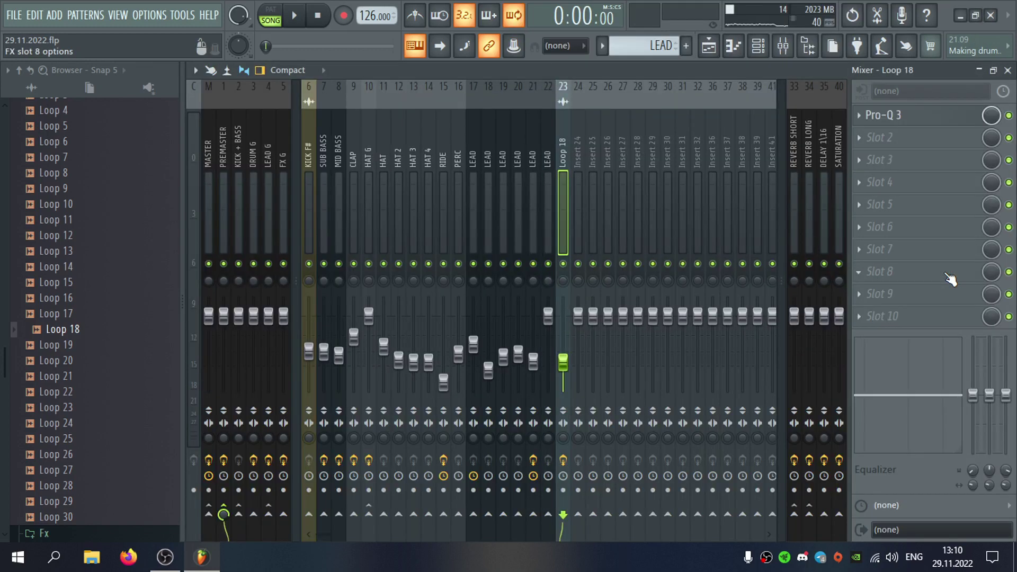
{"action": "key", "text": "alt+Left"}
{"action": "key", "text": "alt+Left"}
{"action": "key", "text": "alt+Left"}
{"action": "key", "text": "alt+Left"}
{"action": "key", "text": "alt+Left"}
{"action": "key", "text": "alt+Left"}
{"action": "key", "text": "F2"}
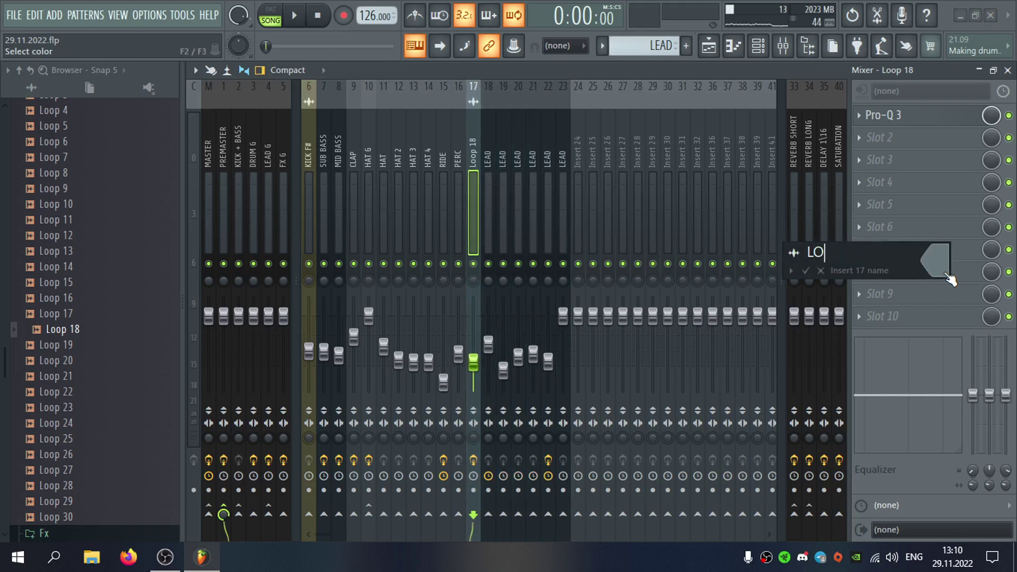
{"action": "key", "text": "Return"}
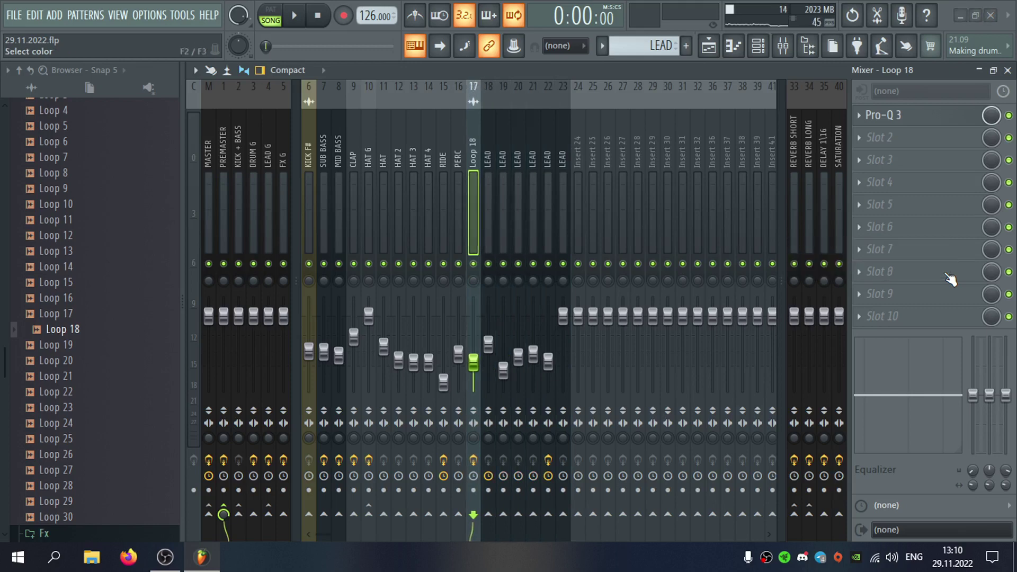
Route the new LEAD mixer track 23 to the LEAD G group track.
{"action": "left_click", "coordinate": [566, 150]}
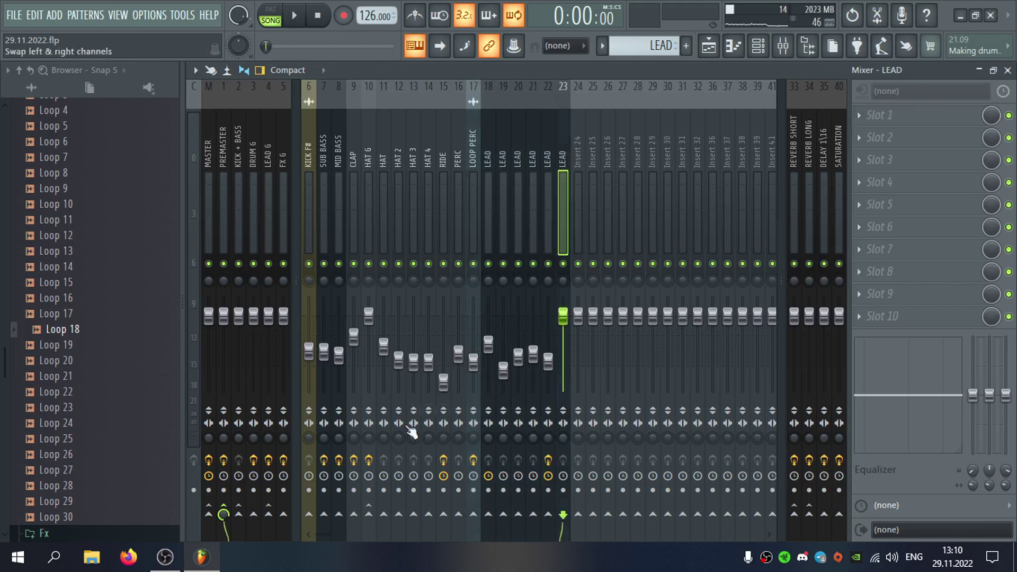
{"action": "left_click", "coordinate": [269, 514]}
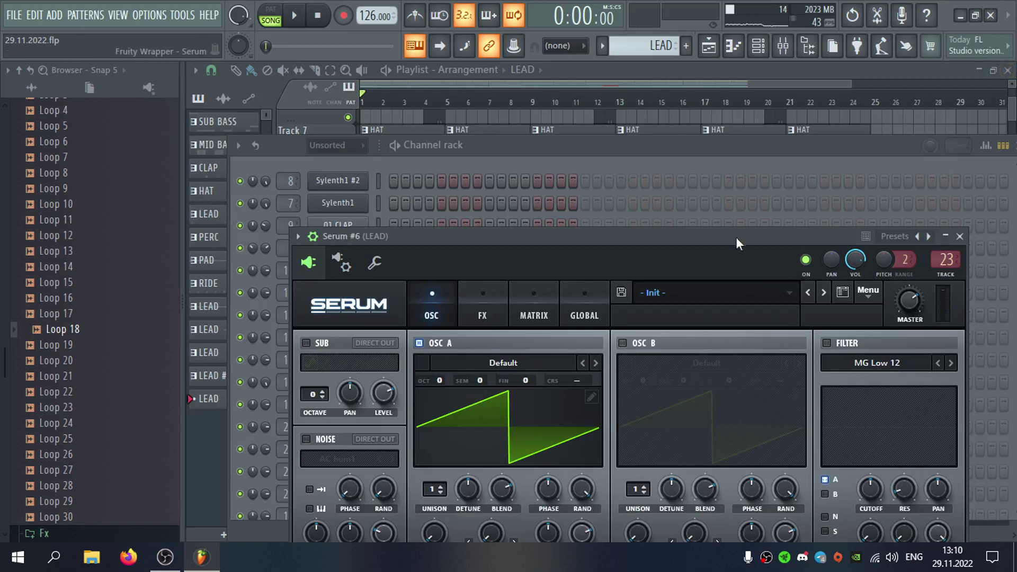
Load the Synth III preset from the Peak Time Techno folder in Serum #6 and start playback.
{"action": "left_click_drag", "start_coordinate": [735, 237], "coordinate": [602, 137]}
{"action": "left_click", "coordinate": [603, 137]}
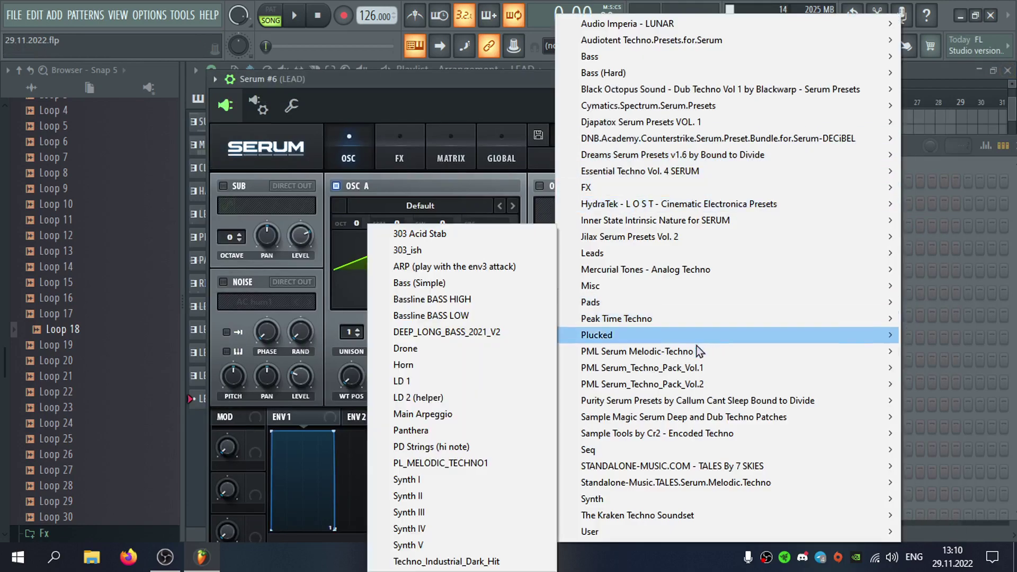
{"action": "mouse_move", "coordinate": [694, 351]}
{"action": "mouse_move", "coordinate": [667, 320]}
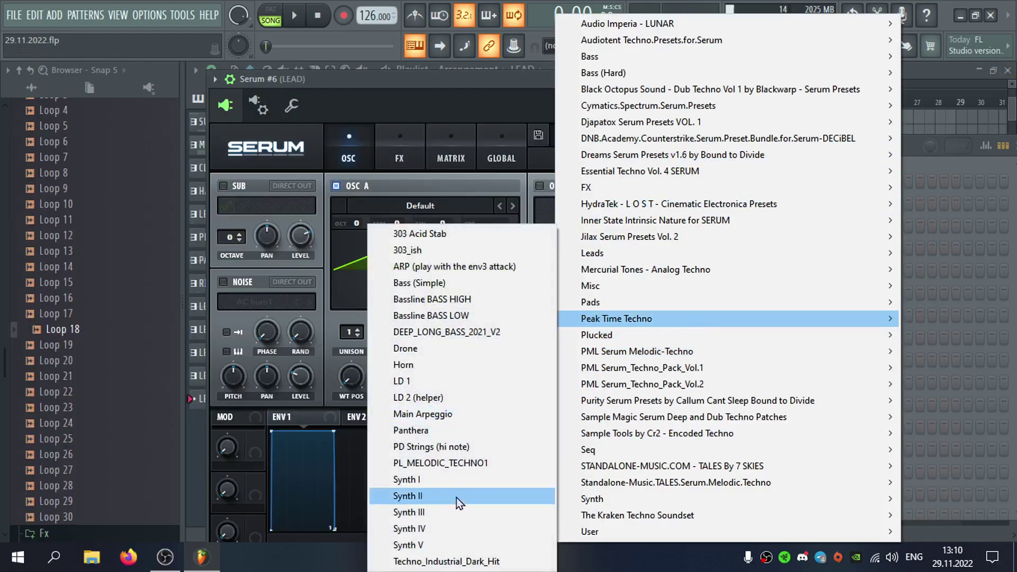
{"action": "left_click", "coordinate": [461, 516]}
{"action": "key", "text": "space"}
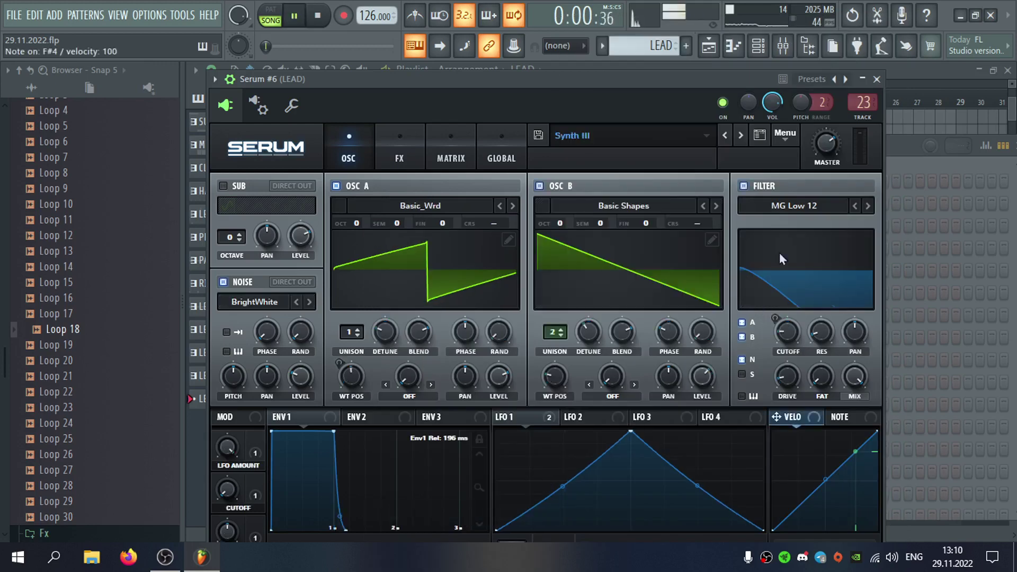
Audition the neighbouring Serum #6 presets Synth IV, Synth V, Synth III, Synth II and Synth I against the playing track.
{"action": "left_click", "coordinate": [742, 137]}
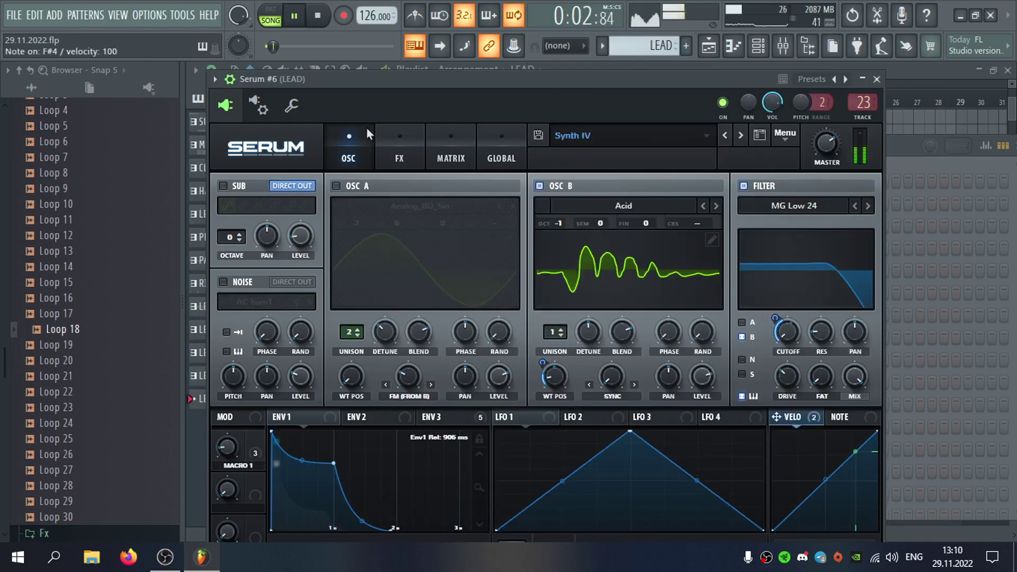
{"action": "left_click", "coordinate": [274, 109]}
{"action": "left_click", "coordinate": [291, 105]}
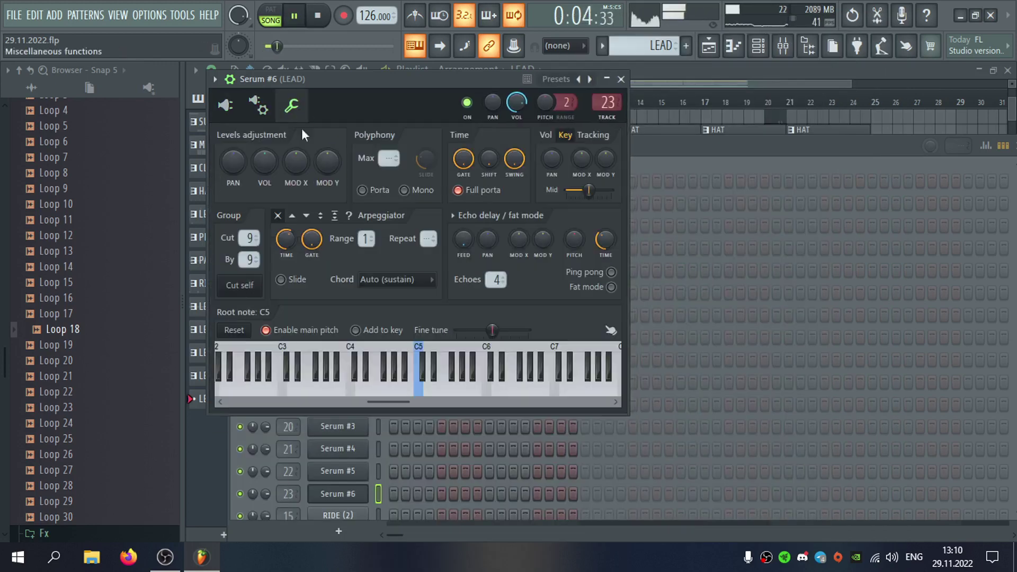
{"action": "left_click", "coordinate": [225, 105]}
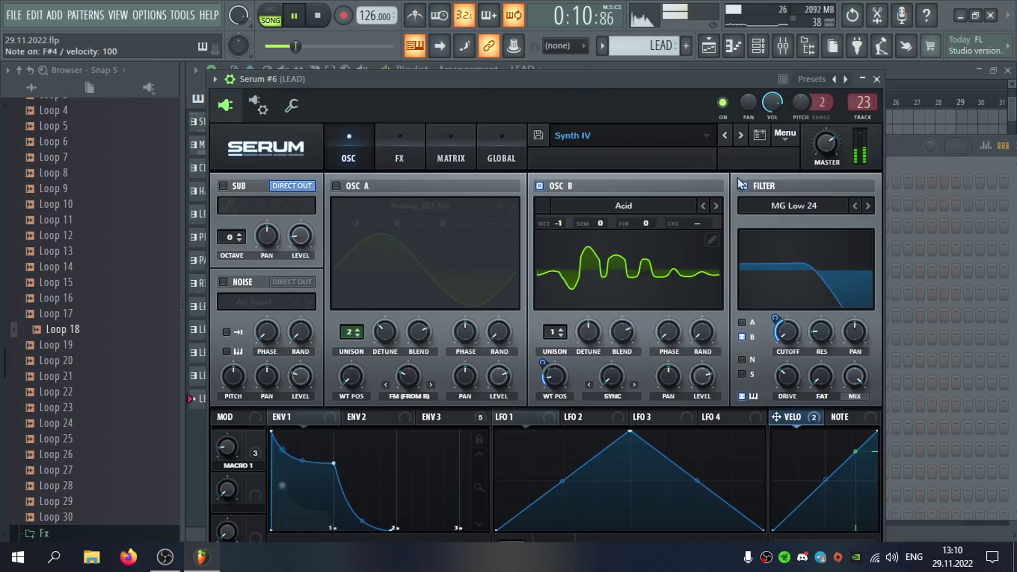
{"action": "left_click", "coordinate": [740, 136]}
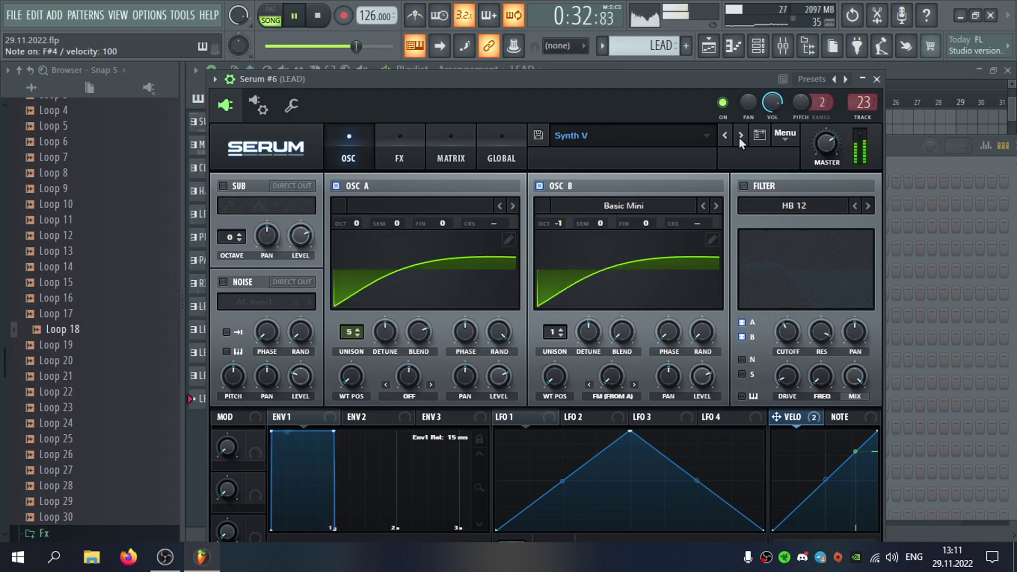
{"action": "left_click", "coordinate": [727, 137]}
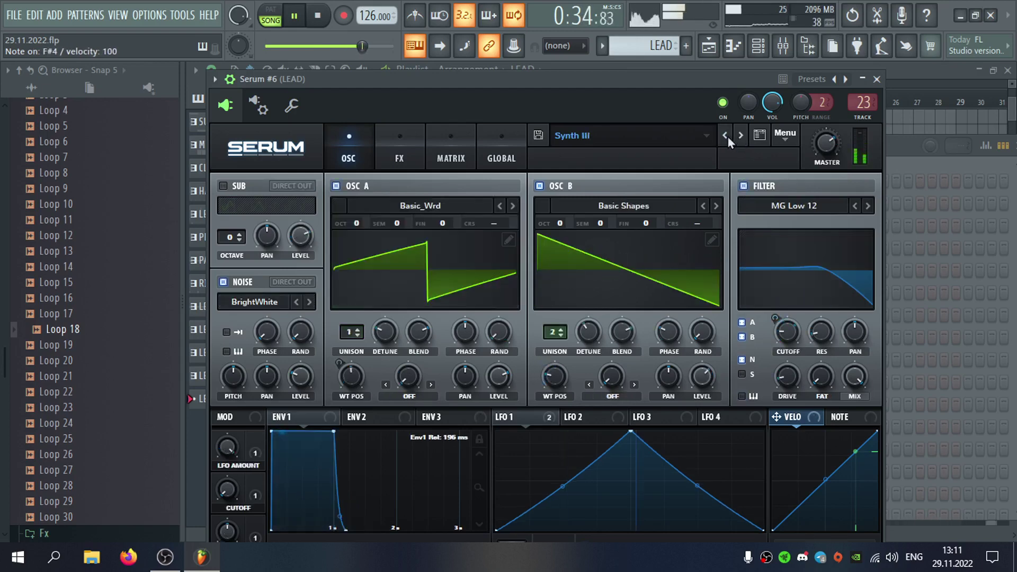
{"action": "left_click", "coordinate": [726, 137]}
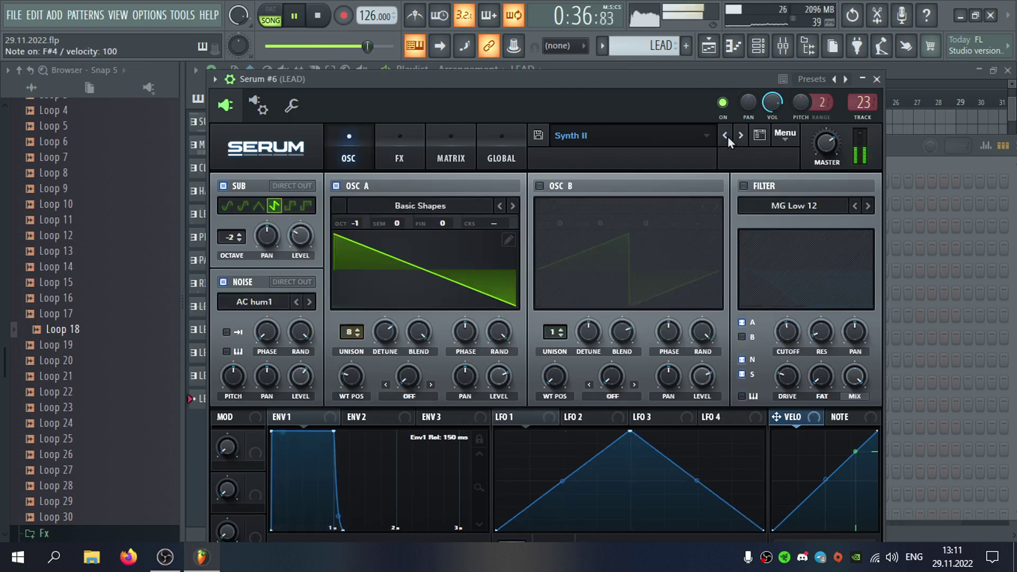
{"action": "left_click", "coordinate": [725, 137]}
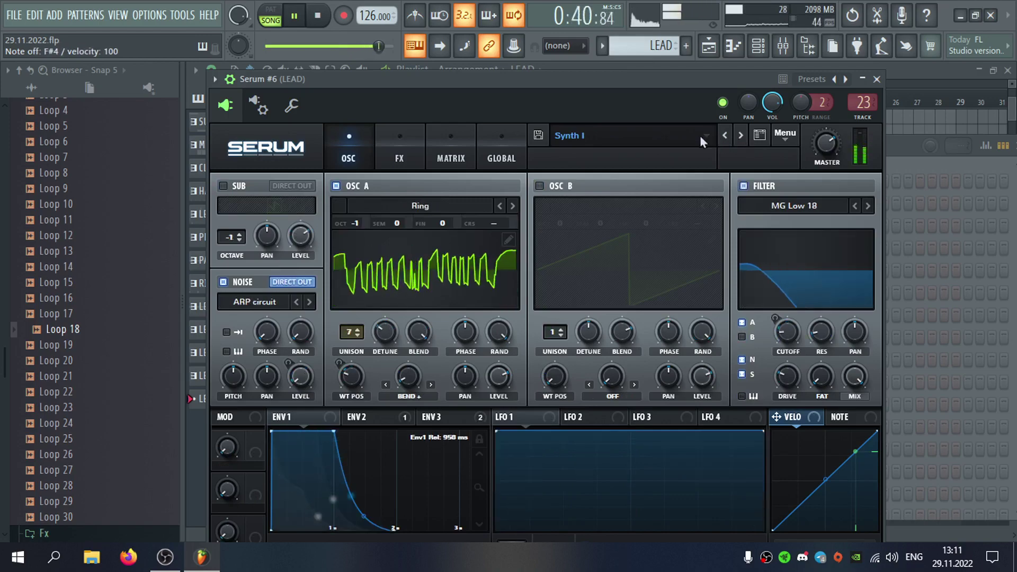
Load the Dreams Serum Presets lead BTD_LD_Carbon in Serum #6, then audition onward through BTD_LD_Chimarrao and BTD_LD_Comet to BTD_LD_Cosmos.
{"action": "left_click", "coordinate": [701, 135]}
{"action": "mouse_move", "coordinate": [636, 154]}
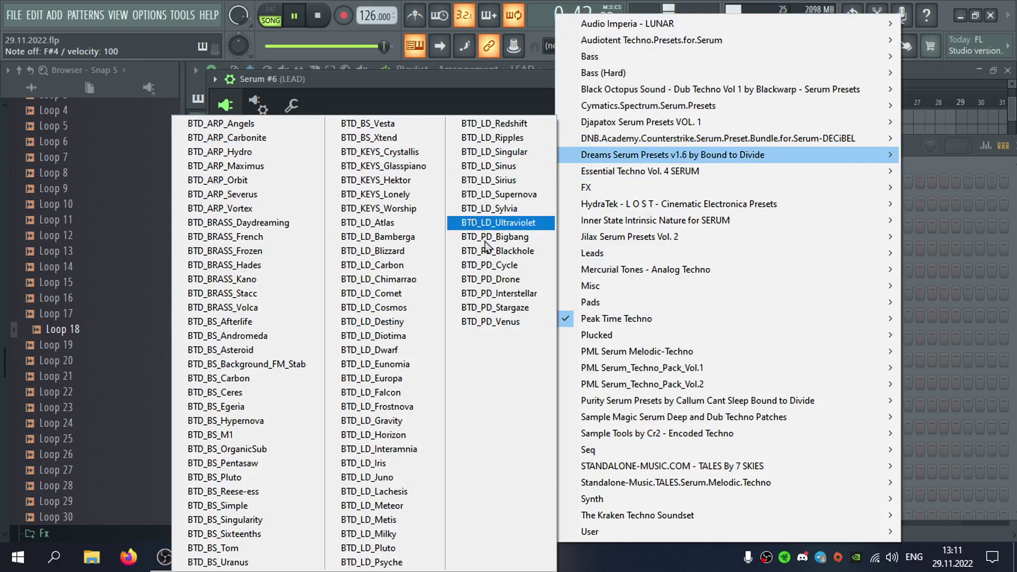
{"action": "left_click", "coordinate": [374, 265]}
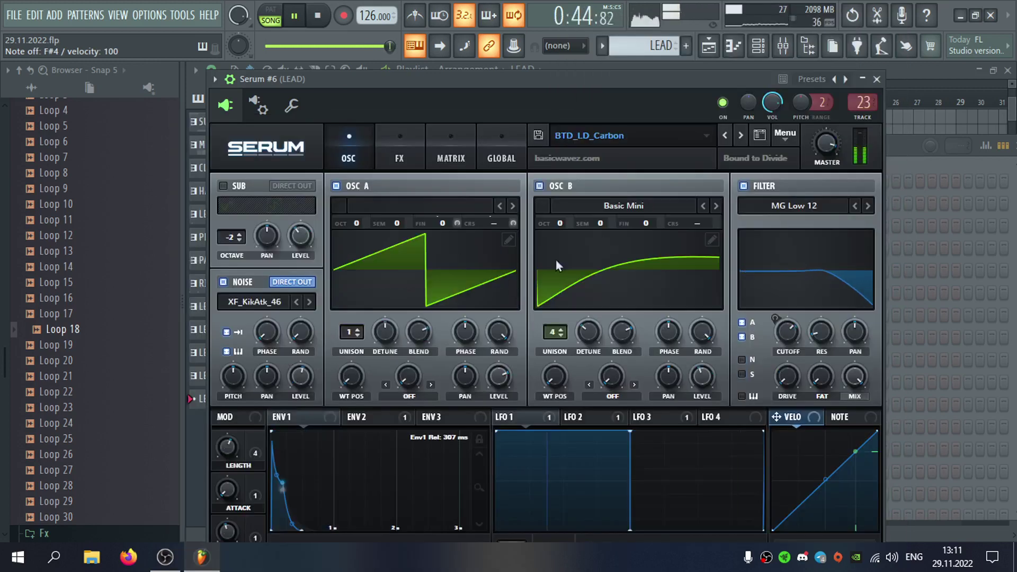
{"action": "left_click", "coordinate": [741, 135]}
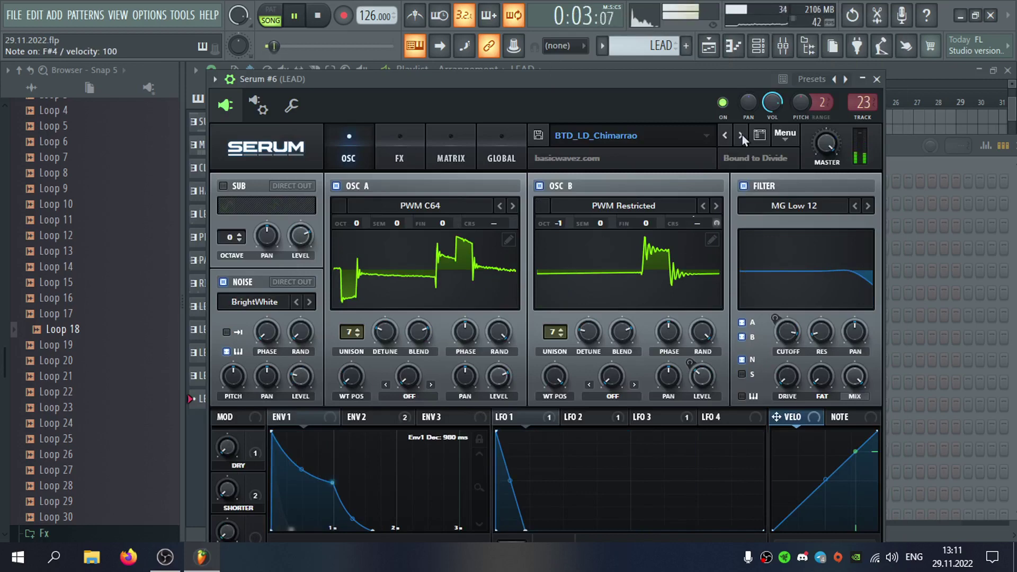
{"action": "left_click", "coordinate": [742, 135]}
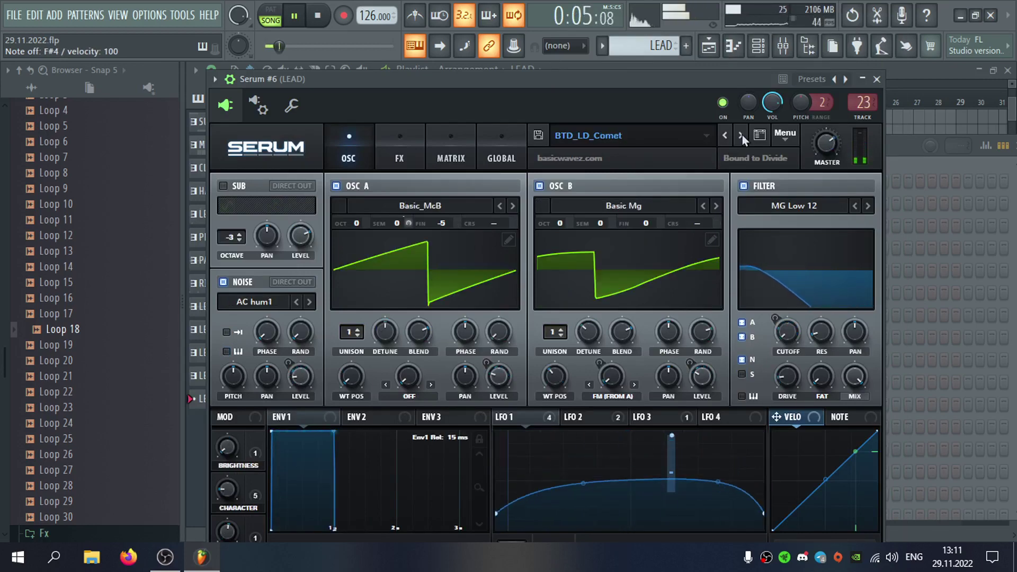
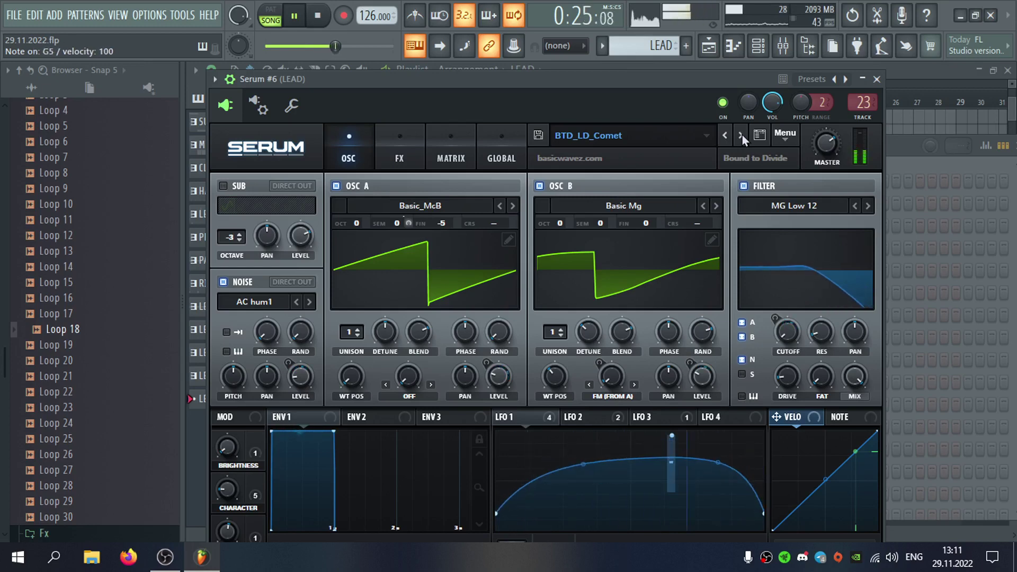
{"action": "left_click", "coordinate": [741, 135]}
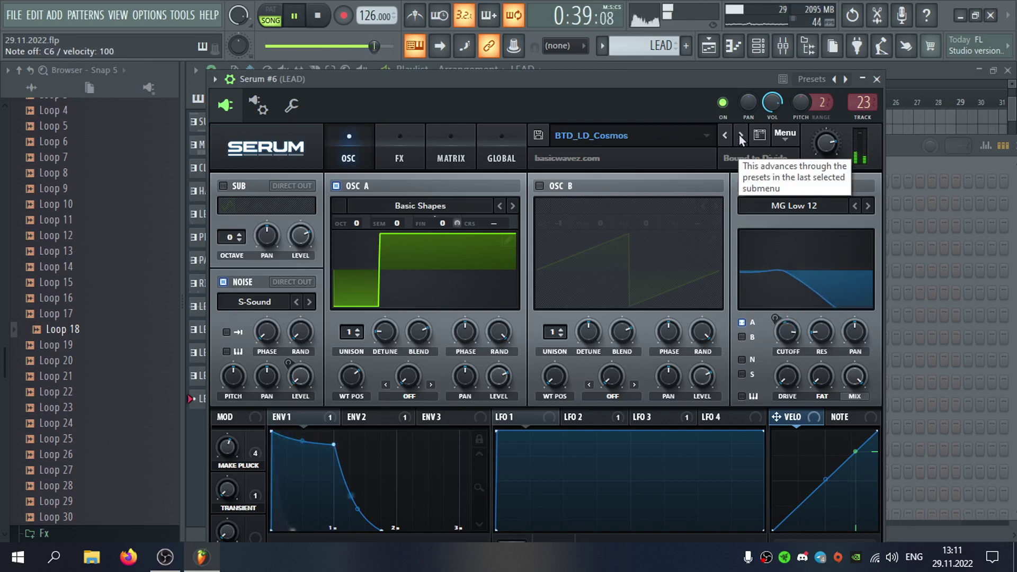
{"action": "left_click", "coordinate": [870, 81]}
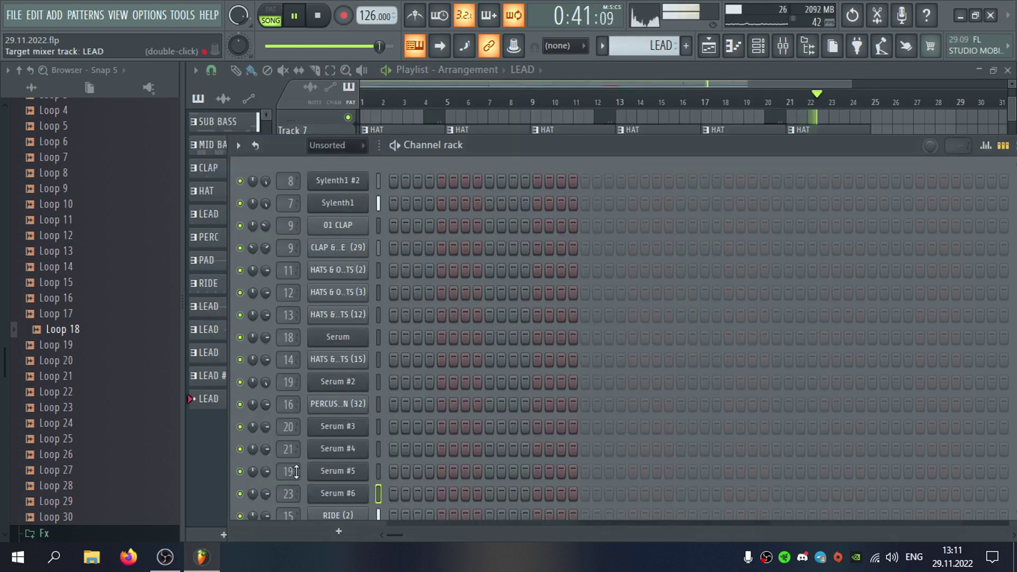
Audition pitches in the Serum #6 piano roll and place an F#5 note at the start of bar 1.
{"action": "right_click", "coordinate": [334, 336]}
{"action": "left_click", "coordinate": [437, 331]}
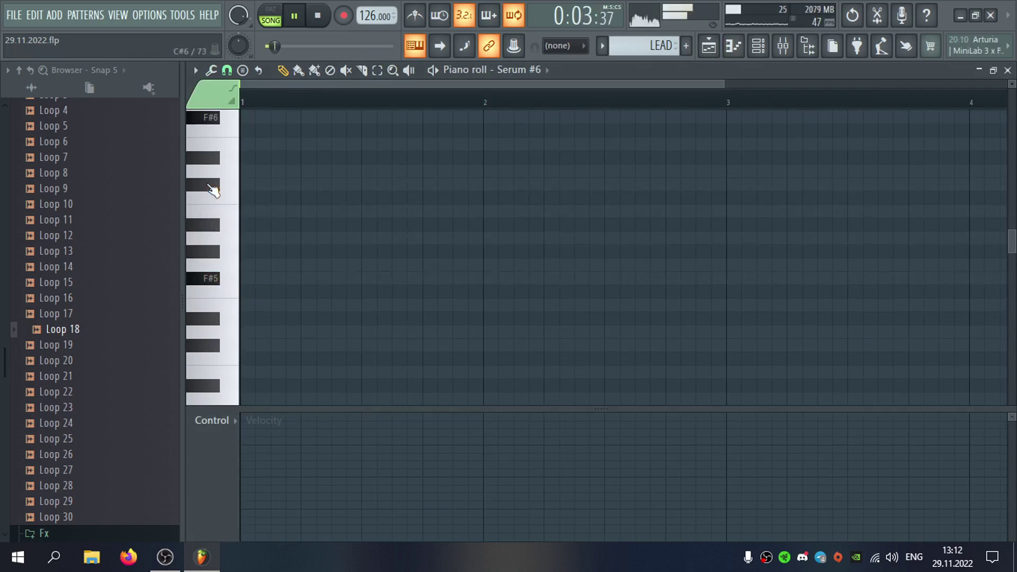
{"action": "left_click", "coordinate": [207, 176]}
{"action": "left_click", "coordinate": [205, 295]}
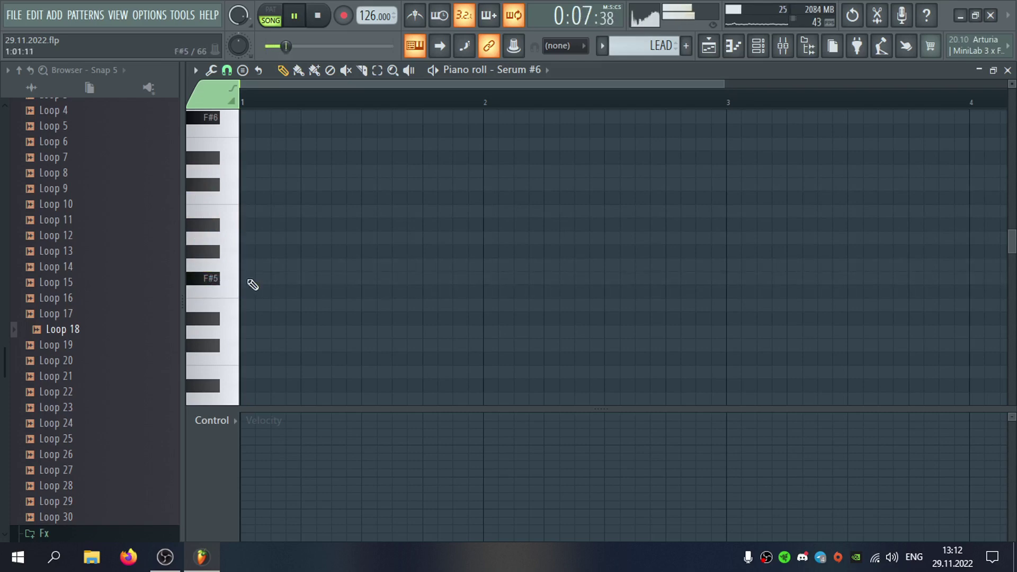
{"action": "left_click", "coordinate": [1008, 70]}
{"action": "left_click", "coordinate": [942, 71]}
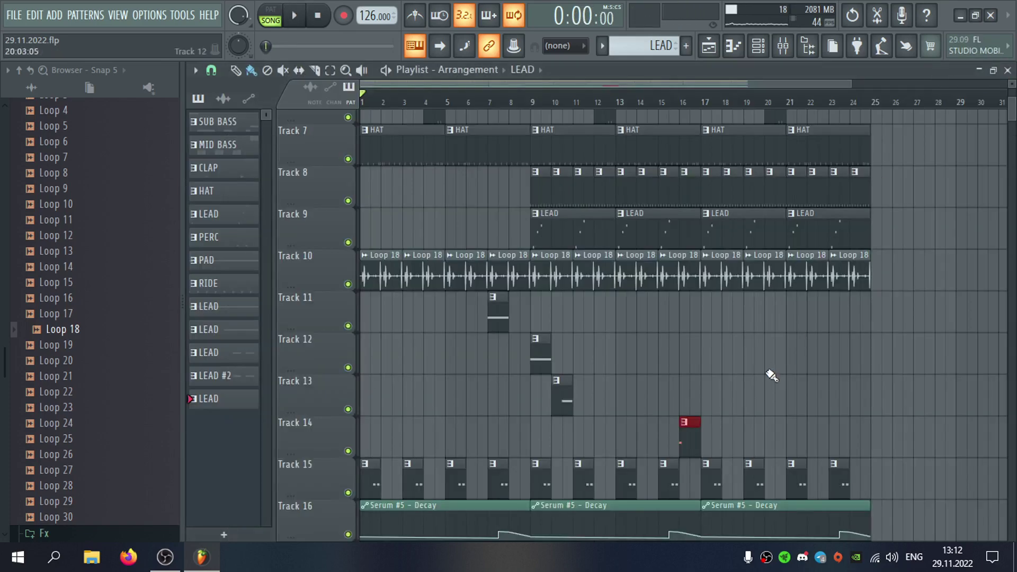
Move the LEAD clip on Track 14 to bar 25 and duplicate the arrangement's clips so they continue from bar 25.
{"action": "scroll", "coordinate": [637, 439], "scroll_direction": "down", "scroll_amount": 2}
{"action": "left_click_drag", "start_coordinate": [629, 434], "coordinate": [759, 431]}
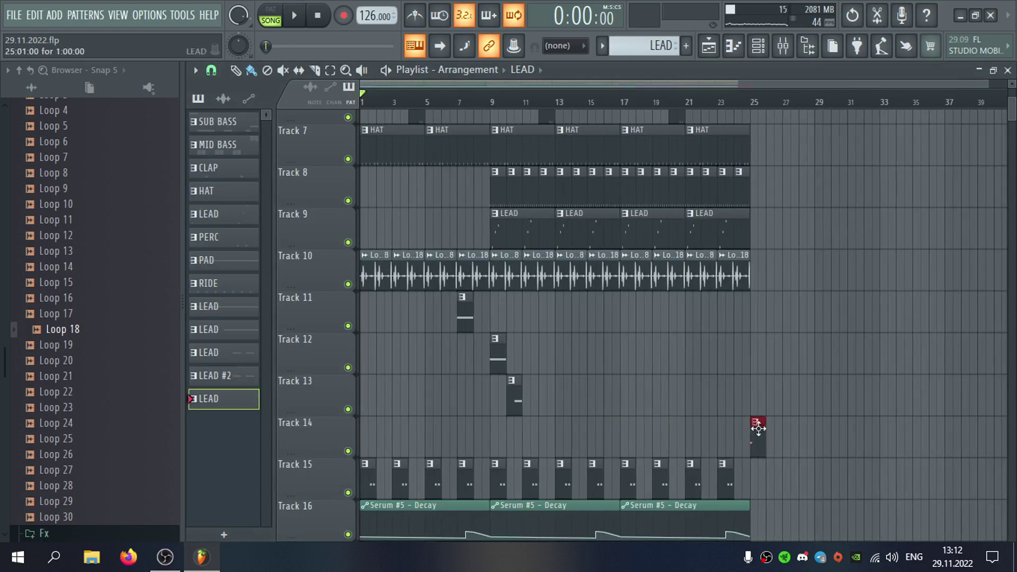
{"action": "scroll", "coordinate": [766, 443], "scroll_direction": "up", "scroll_amount": 4}
{"action": "left_click_drag", "start_coordinate": [786, 498], "coordinate": [763, 322]}
{"action": "scroll", "coordinate": [763, 318], "scroll_direction": "up", "scroll_amount": 1}
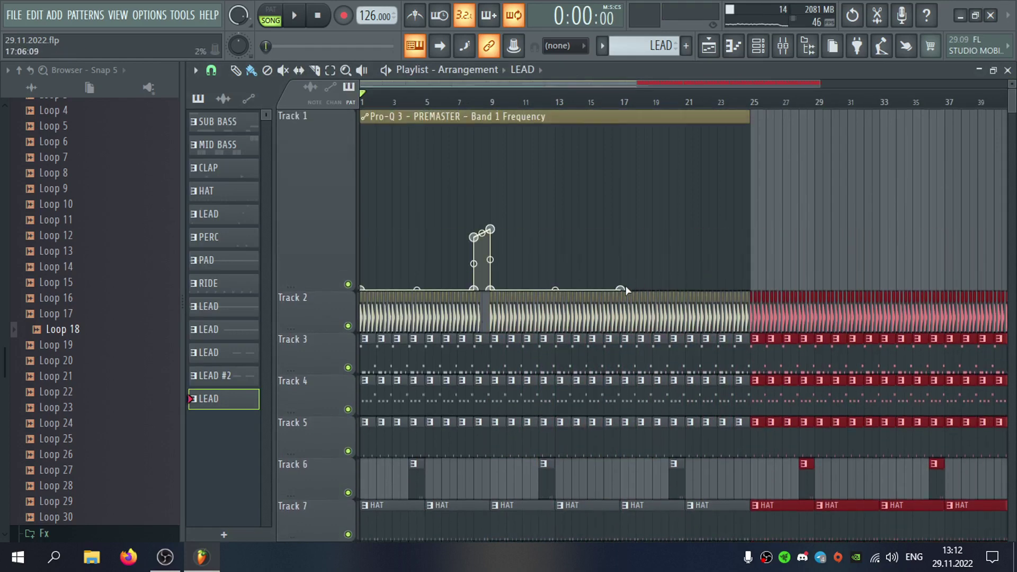
Extend the Pro-Q 3 PREMASTER Band 1 Frequency automation to about bar 38, add a rise across bar 16, and play from bar 15.
{"action": "left_click", "coordinate": [624, 290]}
{"action": "left_click_drag", "start_coordinate": [748, 118], "coordinate": [959, 125]}
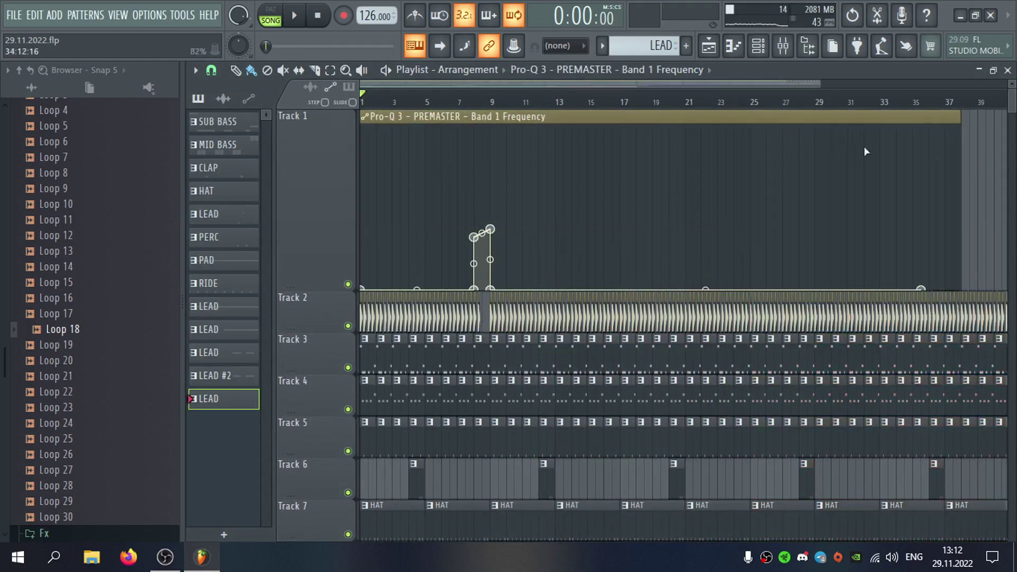
{"action": "left_click", "coordinate": [602, 104]}
{"action": "right_click", "coordinate": [607, 289]}
{"action": "right_click", "coordinate": [617, 259]}
{"action": "left_click_drag", "start_coordinate": [617, 259], "coordinate": [625, 326]}
{"action": "right_click", "coordinate": [637, 232]}
{"action": "right_click", "coordinate": [627, 254]}
{"action": "key", "text": "space"}
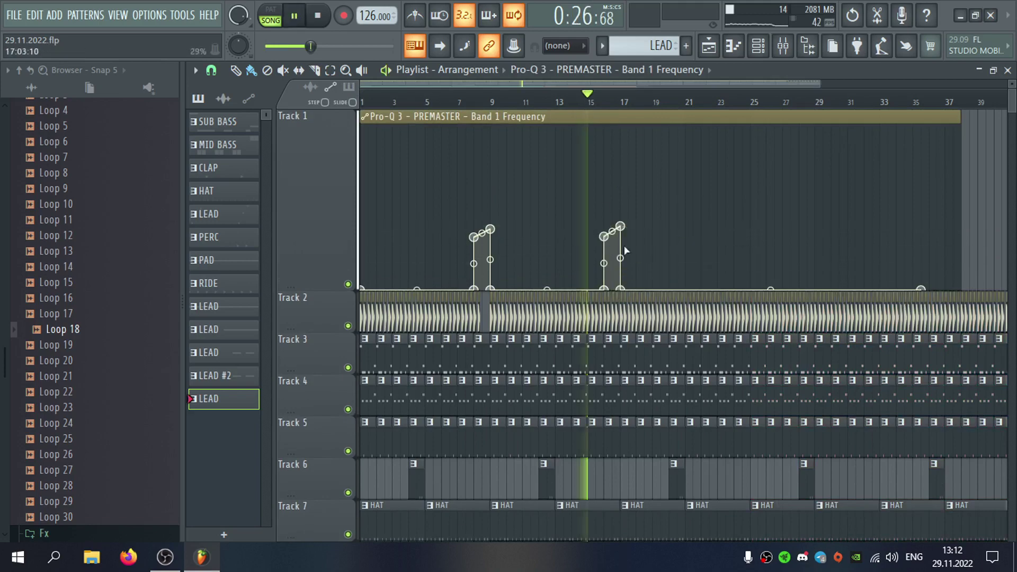
Move the LEAD clip on Track 14 to bar 17 and open its Serum #6 notes.
{"action": "scroll", "coordinate": [657, 297], "scroll_direction": "down", "scroll_amount": 6}
{"action": "left_click_drag", "start_coordinate": [756, 422], "coordinate": [625, 419]}
{"action": "double_click", "coordinate": [629, 442]}
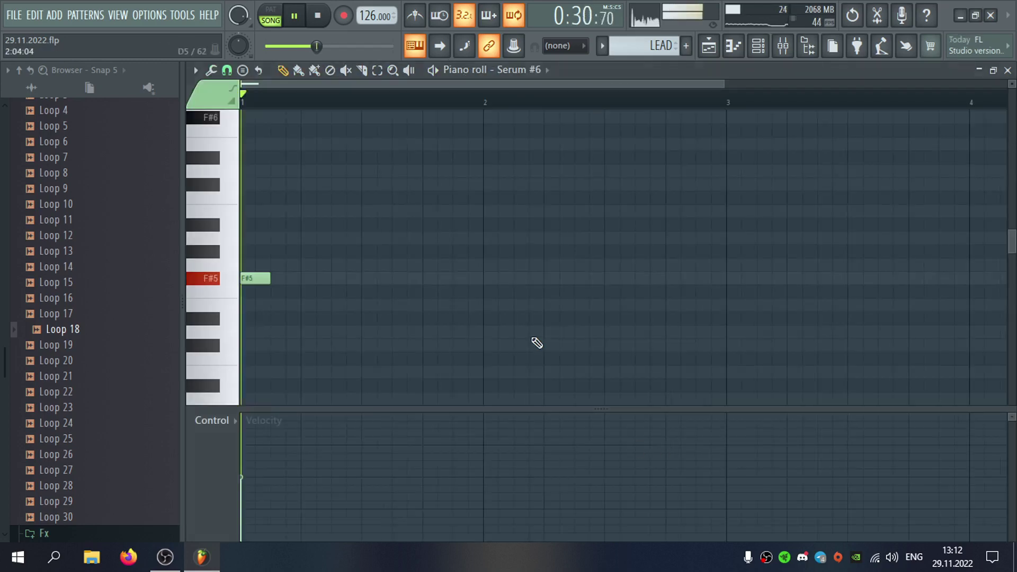
Try an A5 note at bar 2 and a B5 note at bar 3 after the F#5 during playback.
{"action": "left_click", "coordinate": [488, 239]}
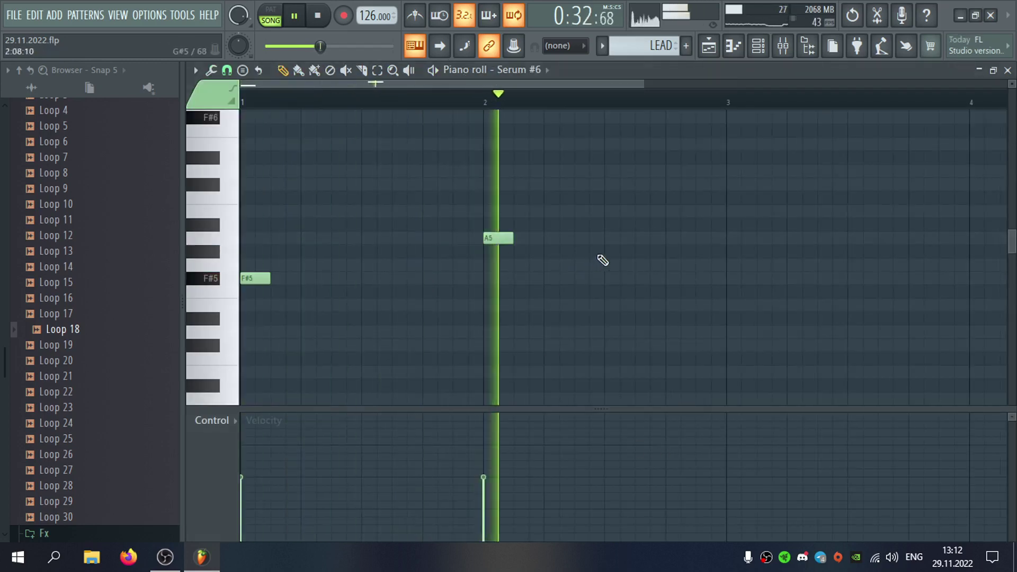
{"action": "left_click", "coordinate": [734, 211]}
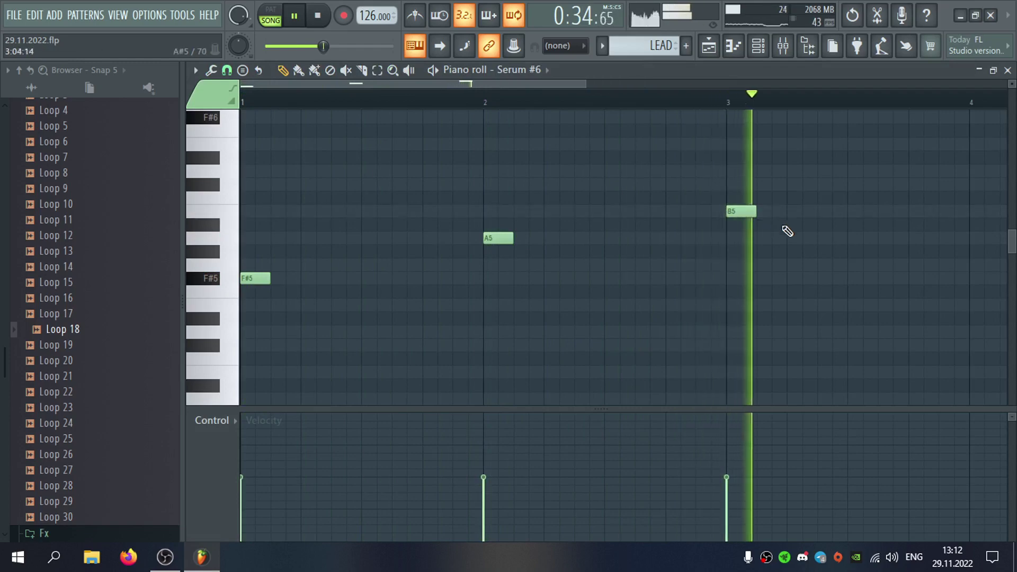
{"action": "scroll", "coordinate": [724, 274], "scroll_direction": "down", "scroll_amount": 1}
{"action": "right_click", "coordinate": [642, 212]}
{"action": "right_click", "coordinate": [444, 240]}
{"action": "key", "text": "space"}
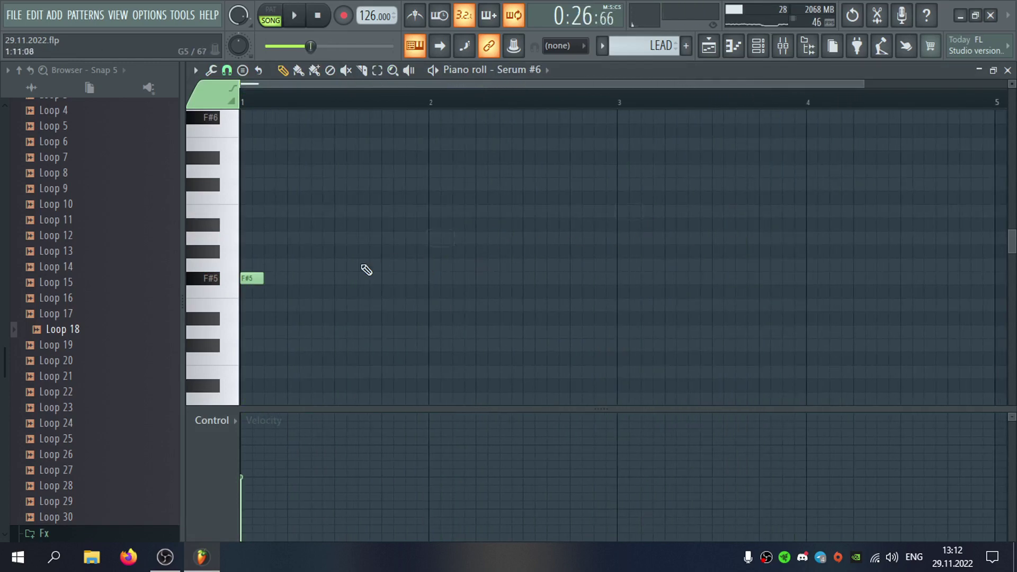
Try a quick bar 1 melody of F5, G5, F#5 and F5 after the opening F#5 note.
{"action": "left_click", "coordinate": [295, 290]}
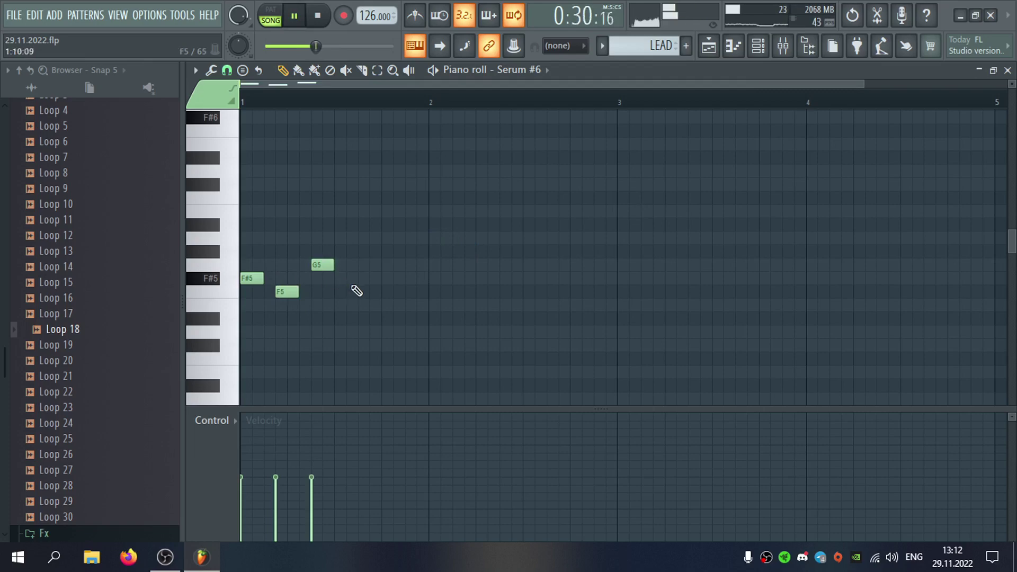
{"action": "left_click", "coordinate": [356, 278]}
{"action": "left_click", "coordinate": [390, 292]}
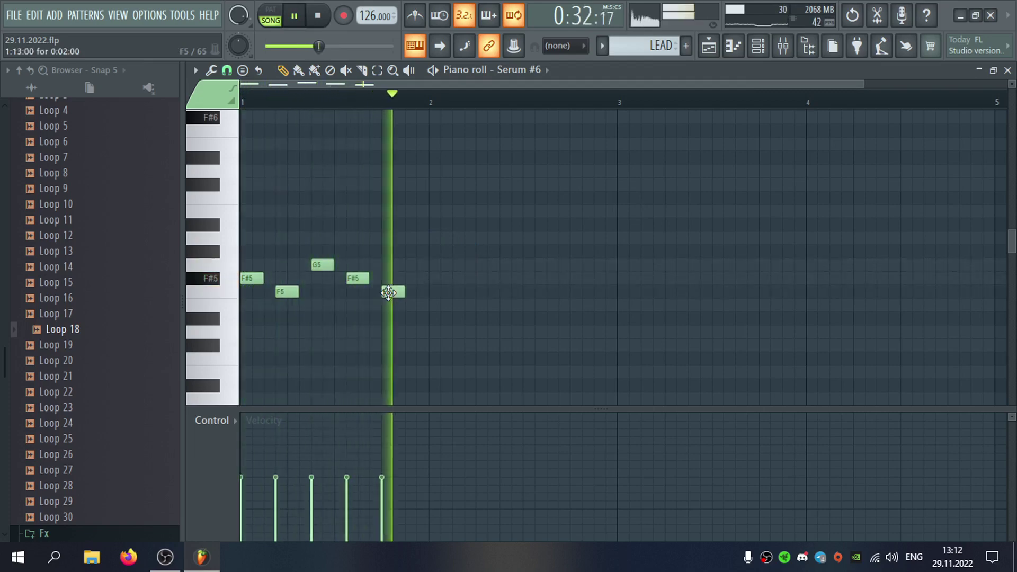
{"action": "right_click", "coordinate": [390, 292]}
{"action": "right_click", "coordinate": [357, 278]}
{"action": "right_click", "coordinate": [322, 264]}
{"action": "right_click", "coordinate": [287, 291]}
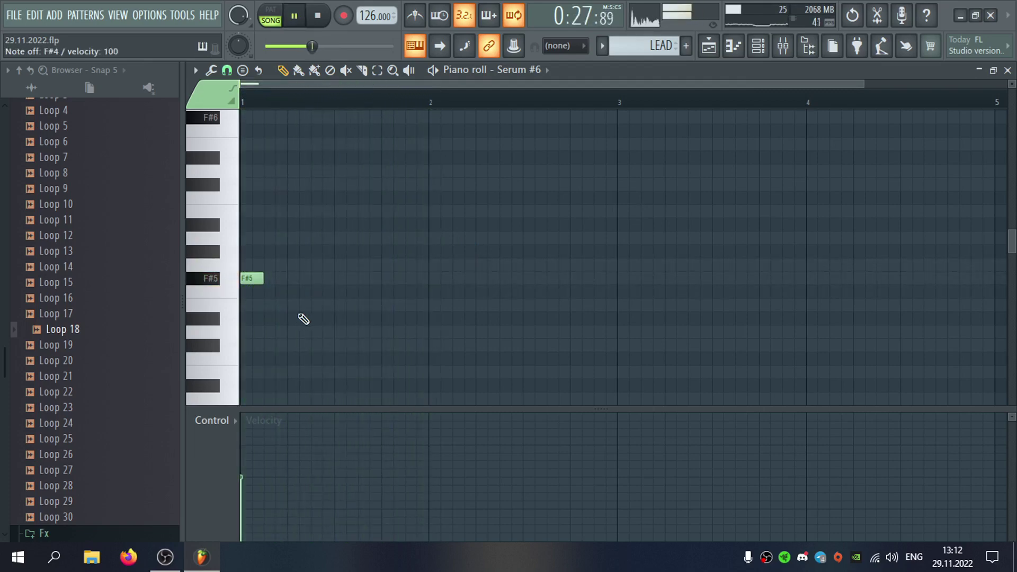
{"action": "left_click", "coordinate": [1008, 70]}
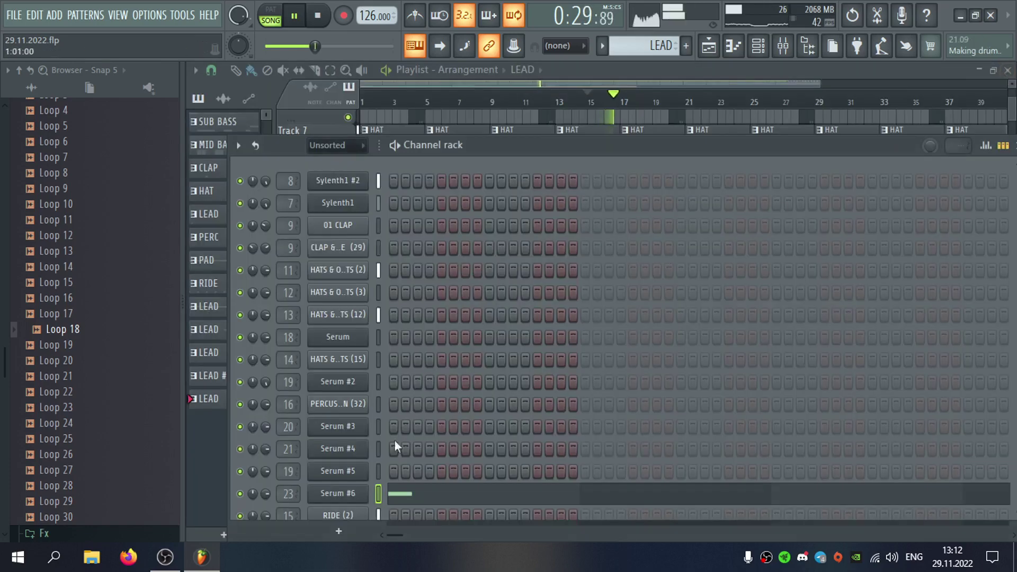
Set the root note of Serum #6 to C4 and listen to its pattern in playback.
{"action": "key", "text": "space"}
{"action": "left_click", "coordinate": [337, 493]}
{"action": "left_click", "coordinate": [291, 105]}
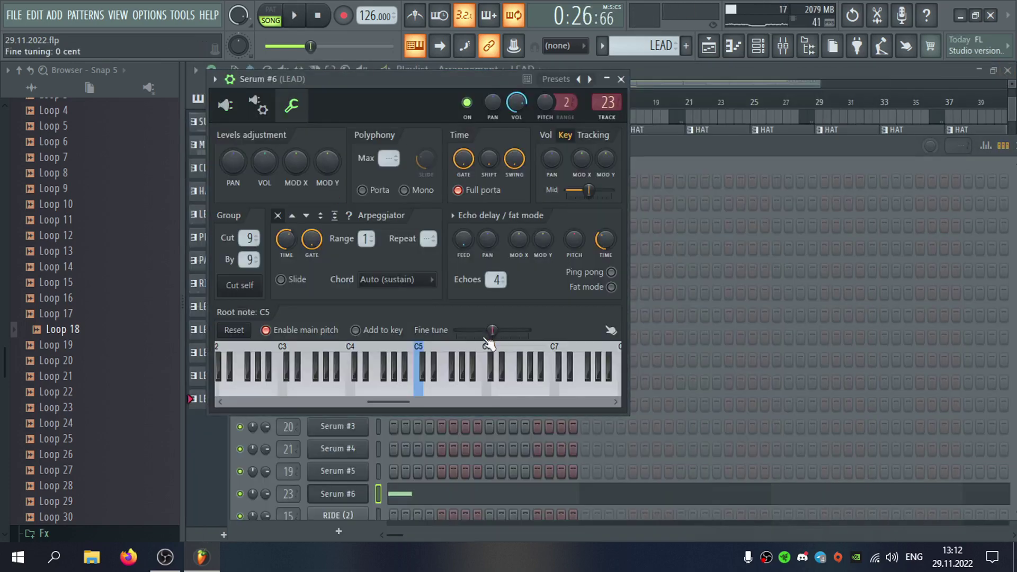
{"action": "right_click", "coordinate": [350, 354]}
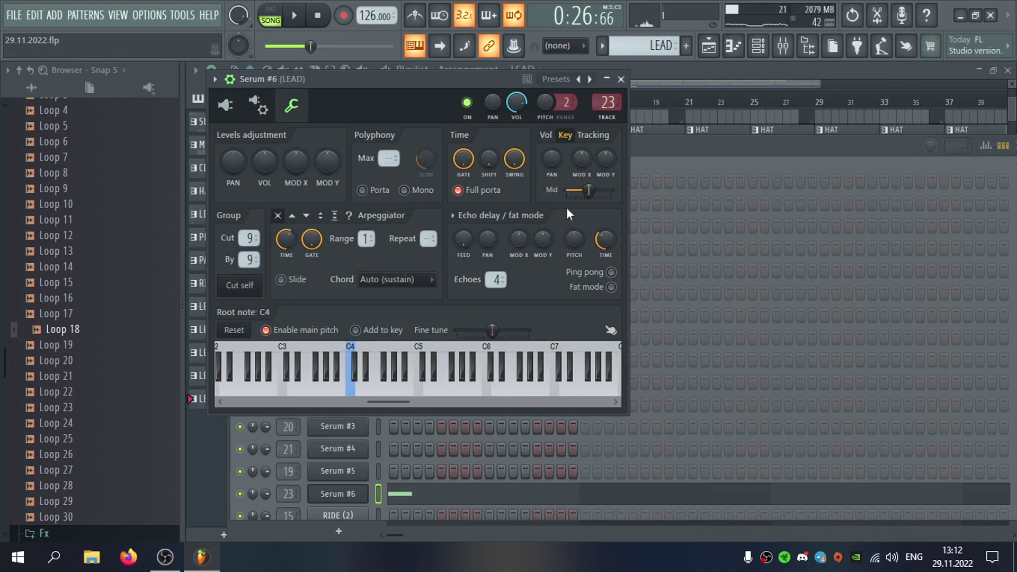
{"action": "left_click", "coordinate": [621, 79]}
{"action": "left_click", "coordinate": [454, 494]}
{"action": "key", "text": "space"}
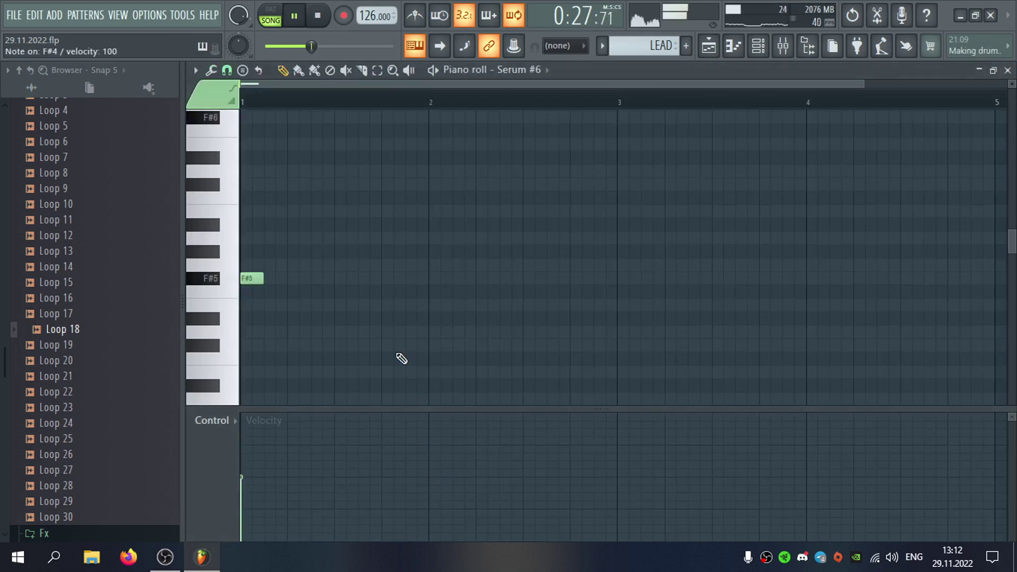
{"action": "scroll", "coordinate": [378, 238], "scroll_direction": "down", "scroll_amount": 3}
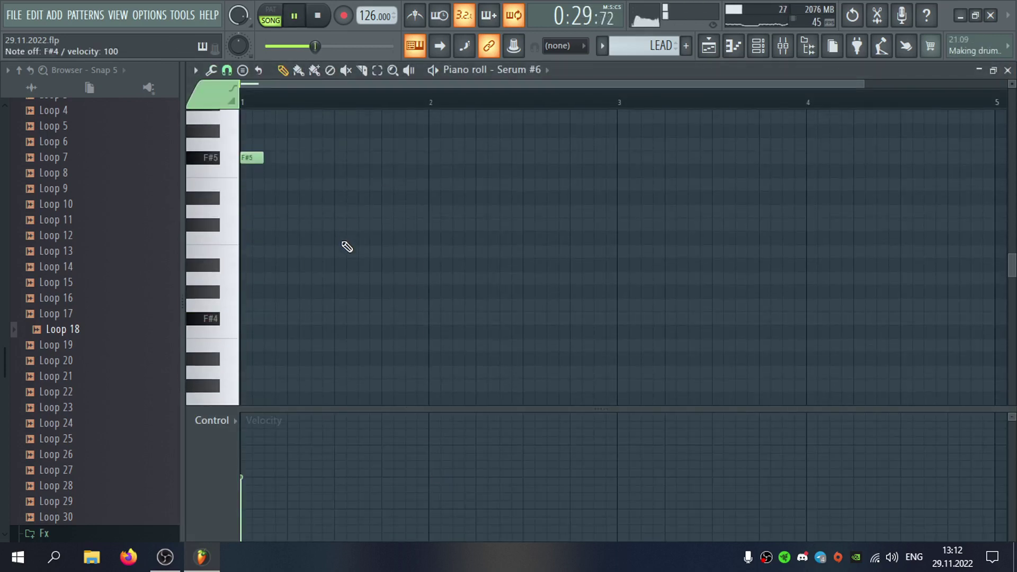
{"action": "key", "text": "space"}
{"action": "left_click", "coordinate": [1008, 71]}
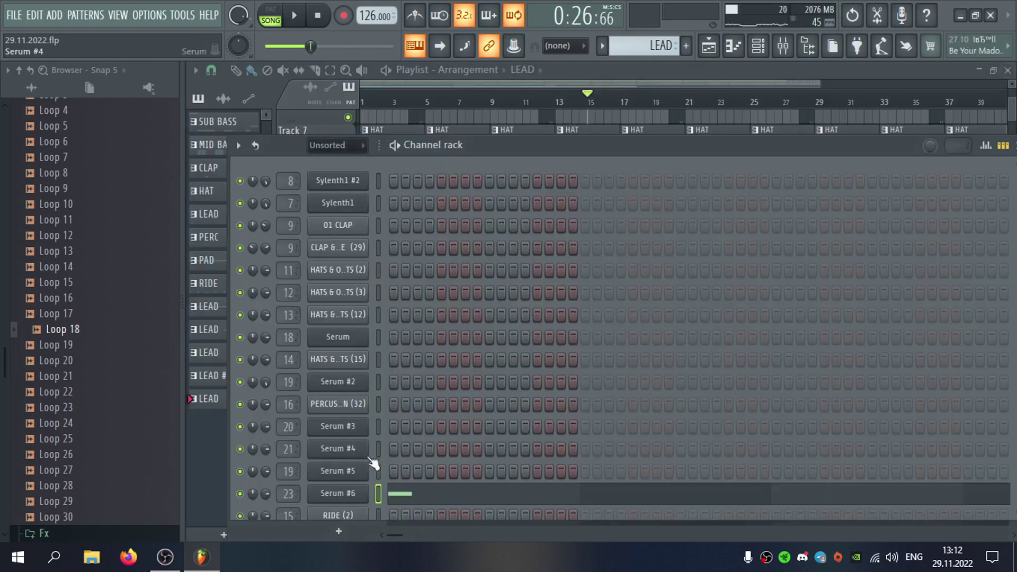
Set the root note of Serum #6 to B2 while auditioning the sound, then play its pattern again.
{"action": "left_click", "coordinate": [340, 493]}
{"action": "right_click", "coordinate": [355, 349]}
{"action": "key", "text": "g"}
{"action": "right_click", "coordinate": [345, 349]}
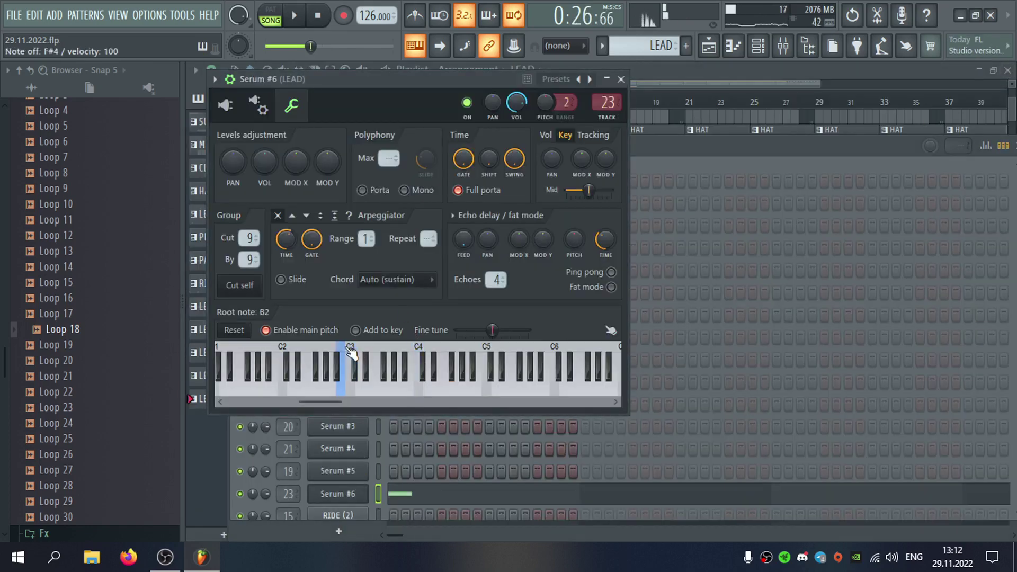
{"action": "key", "text": "g"}
{"action": "left_click", "coordinate": [621, 79]}
{"action": "left_click", "coordinate": [419, 493]}
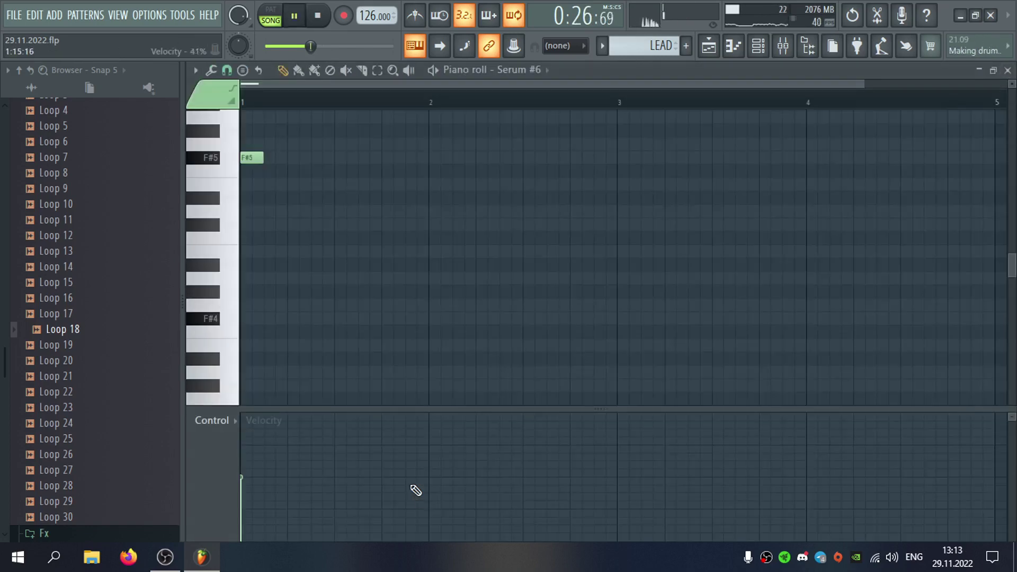
{"action": "key", "text": "space"}
Transpose the F#5 note down to F#4 and shift it to the third step of bar 1.
{"action": "scroll", "coordinate": [386, 381], "scroll_direction": "up", "scroll_amount": 1}
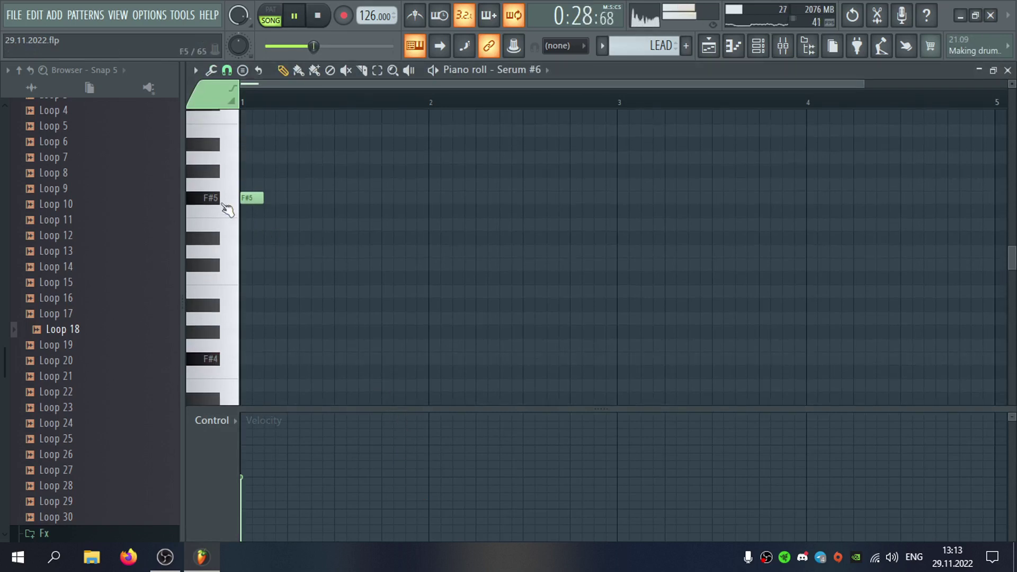
{"action": "left_click_drag", "start_coordinate": [252, 198], "coordinate": [250, 359]}
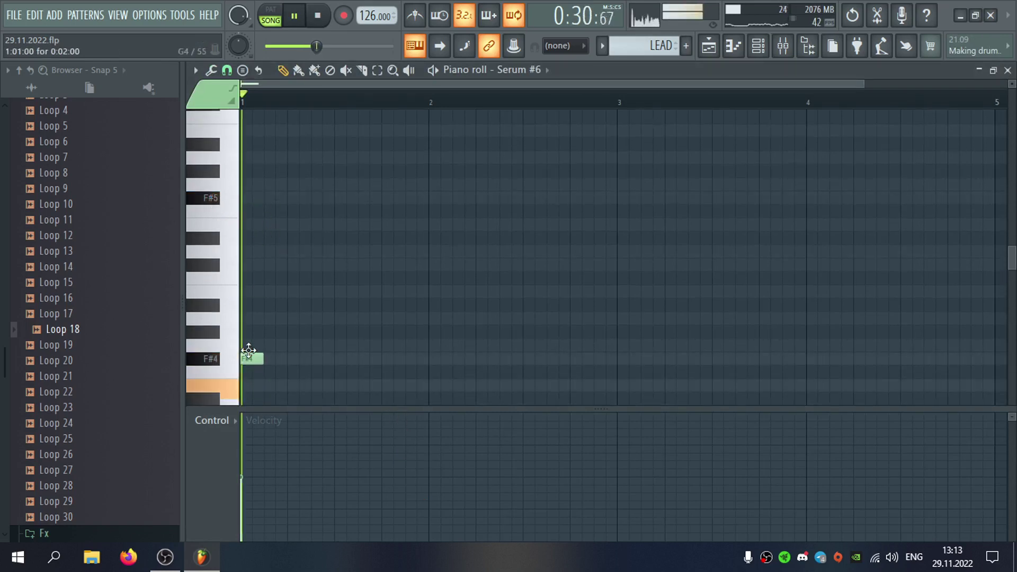
{"action": "scroll", "coordinate": [283, 356], "scroll_direction": "down", "scroll_amount": 2}
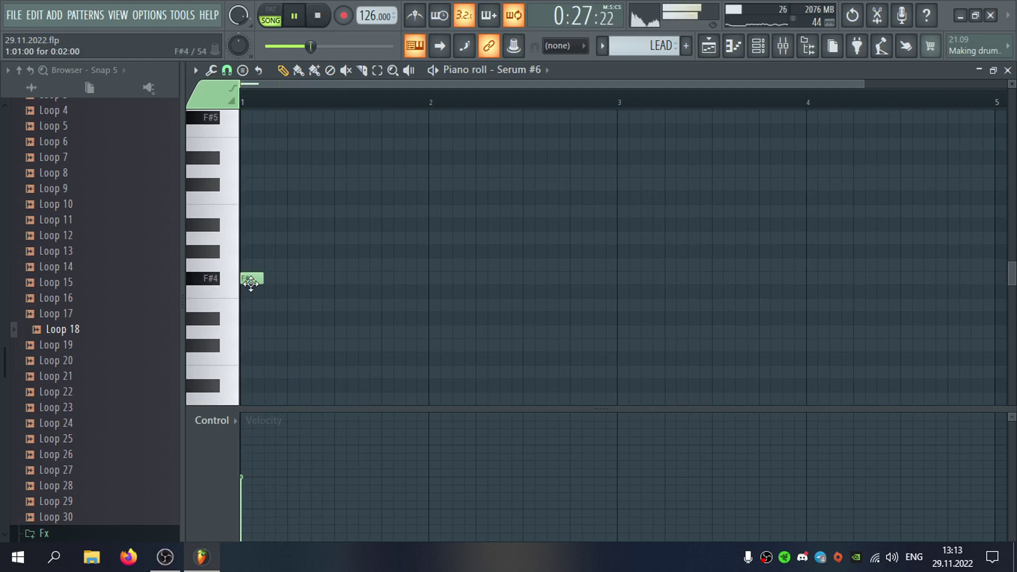
{"action": "left_click_drag", "start_coordinate": [323, 280], "coordinate": [269, 279]}
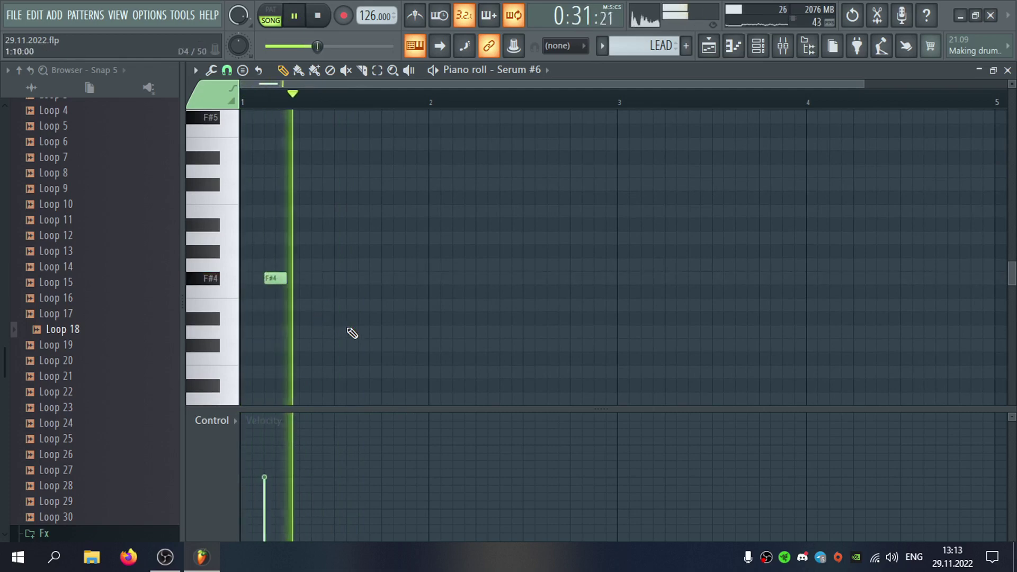
Add D4 and C#4 notes at steps 9 and 15 of bar 1 and copy the three-note phrase to bar 3.
{"action": "left_click", "coordinate": [345, 332]}
{"action": "left_click", "coordinate": [412, 344]}
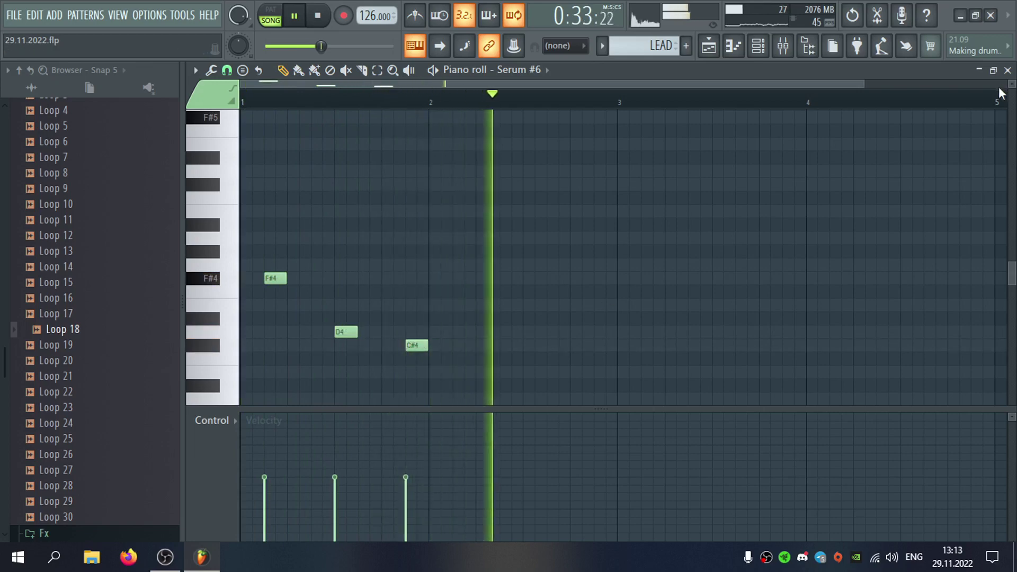
{"action": "left_click_drag", "start_coordinate": [530, 249], "coordinate": [244, 388], "text": "ctrl"}
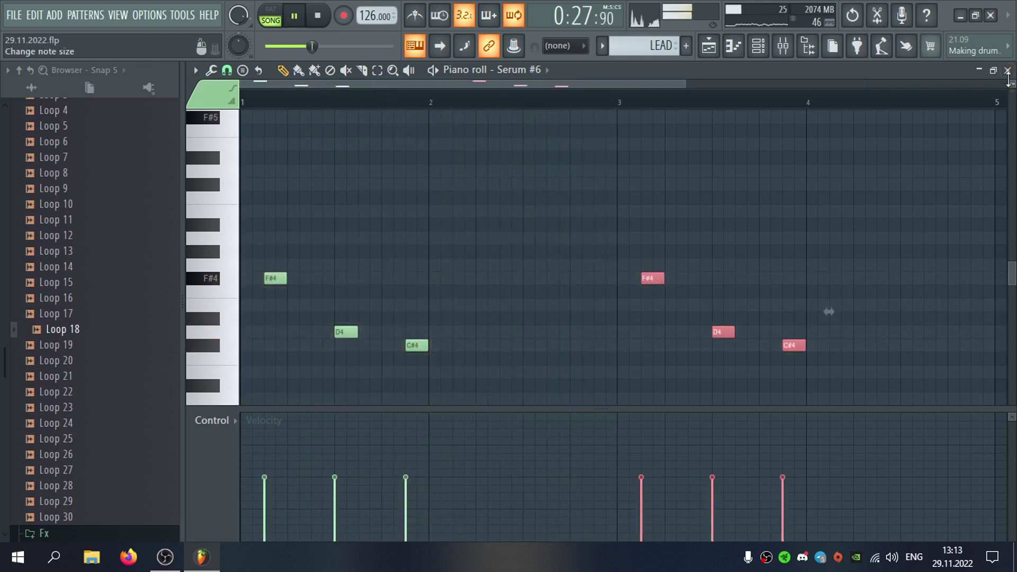
Return to the arrangement and extend the LEAD clip on Track 14 so it spans bars 17 to 25.
{"action": "left_click", "coordinate": [1008, 71]}
{"action": "left_click_drag", "start_coordinate": [791, 84], "coordinate": [856, 84]}
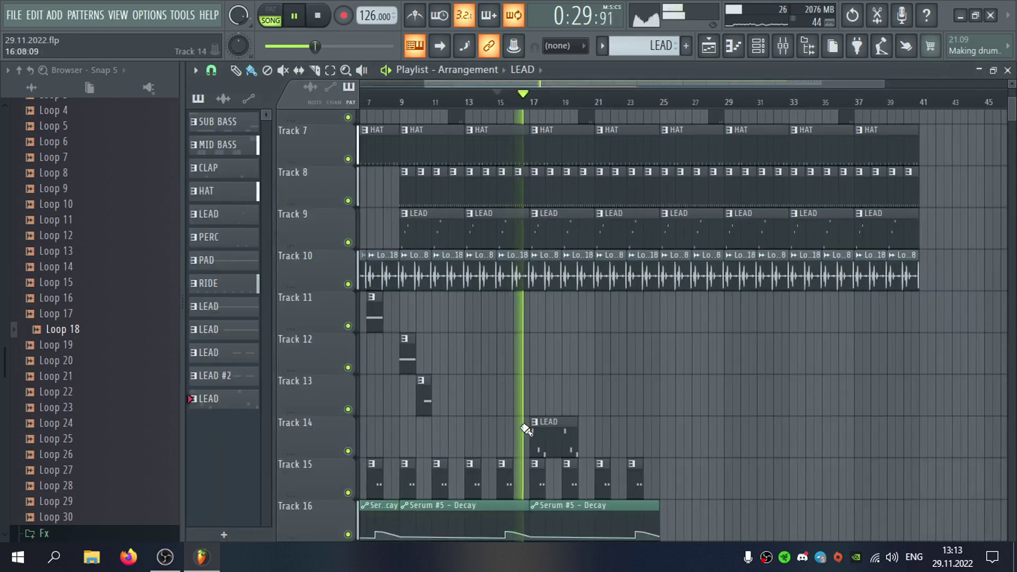
{"action": "left_click_drag", "start_coordinate": [579, 430], "coordinate": [651, 441]}
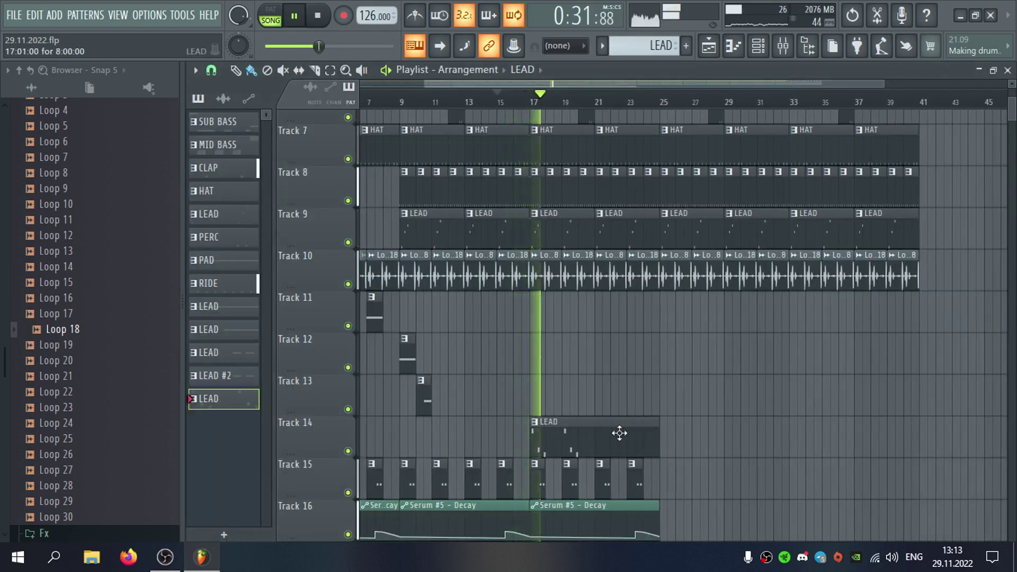
In the Track 14 LEAD pattern, copy the three-note phrase from bar 3 to bar 5.
{"action": "double_click", "coordinate": [619, 433]}
{"action": "left_click_drag", "start_coordinate": [787, 83], "coordinate": [104, 151]}
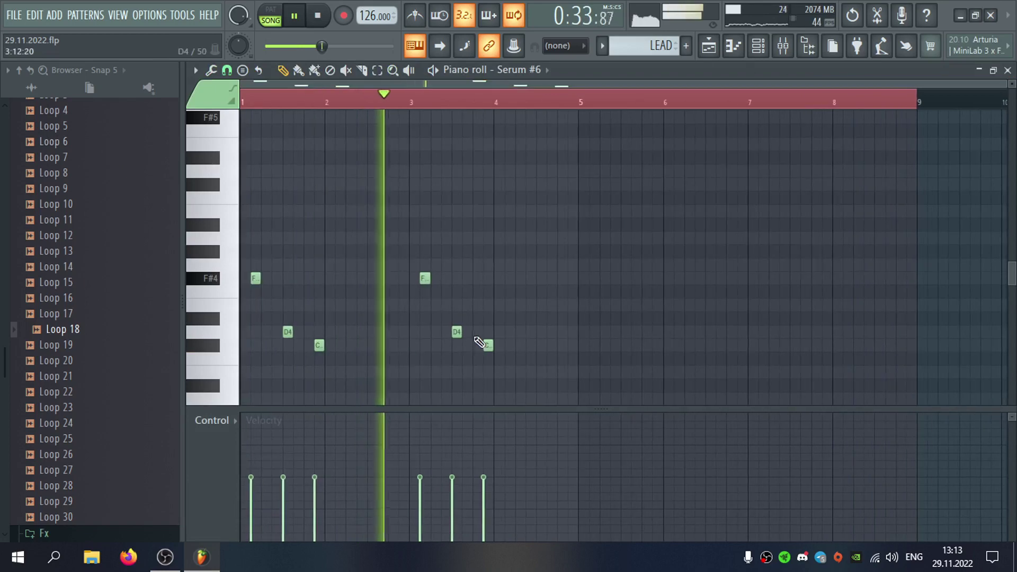
{"action": "scroll", "coordinate": [481, 337], "scroll_direction": "down", "scroll_amount": 1}
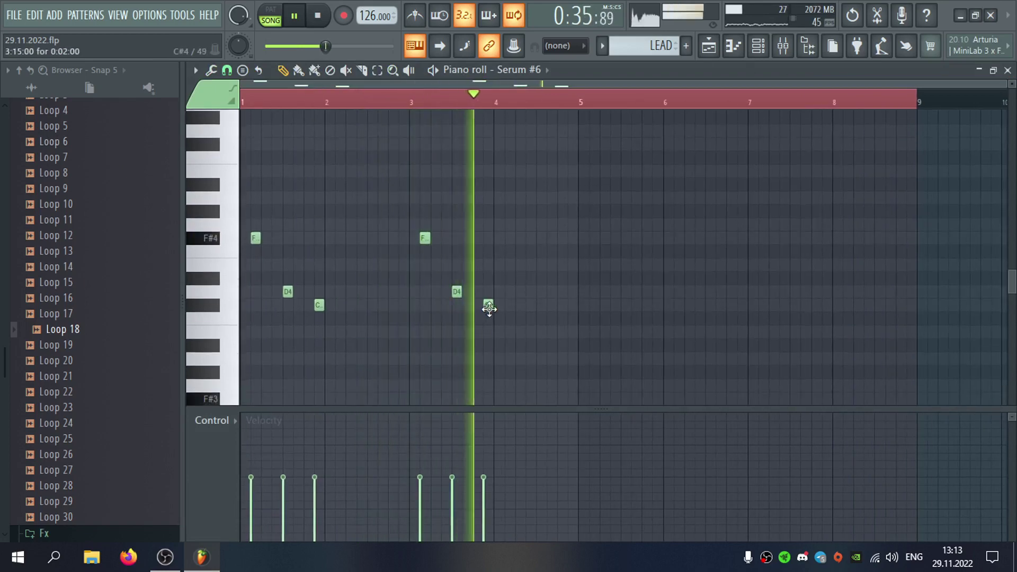
{"action": "left_click_drag", "start_coordinate": [624, 208], "coordinate": [411, 321]}
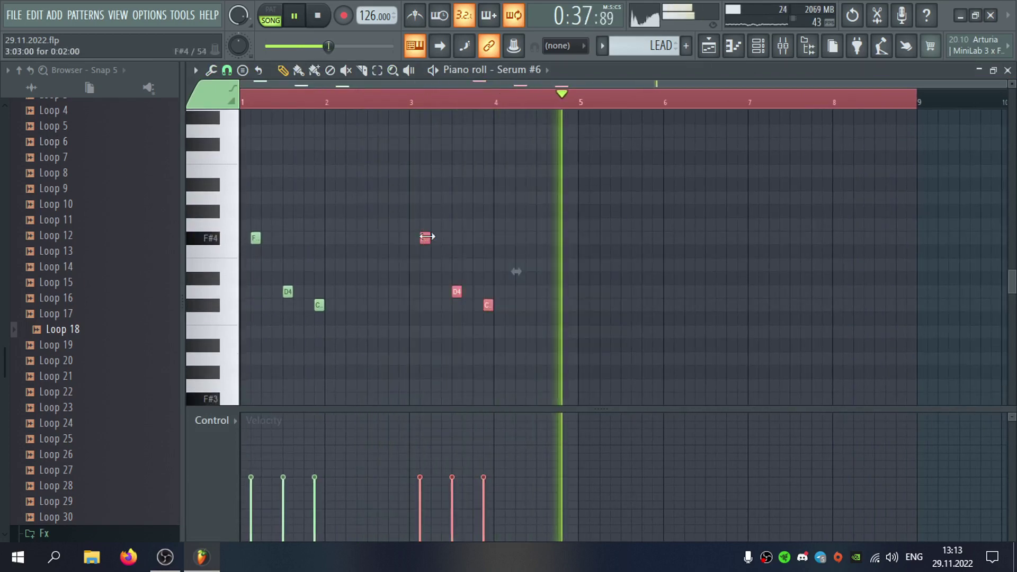
{"action": "left_click_drag", "start_coordinate": [426, 238], "coordinate": [596, 240]}
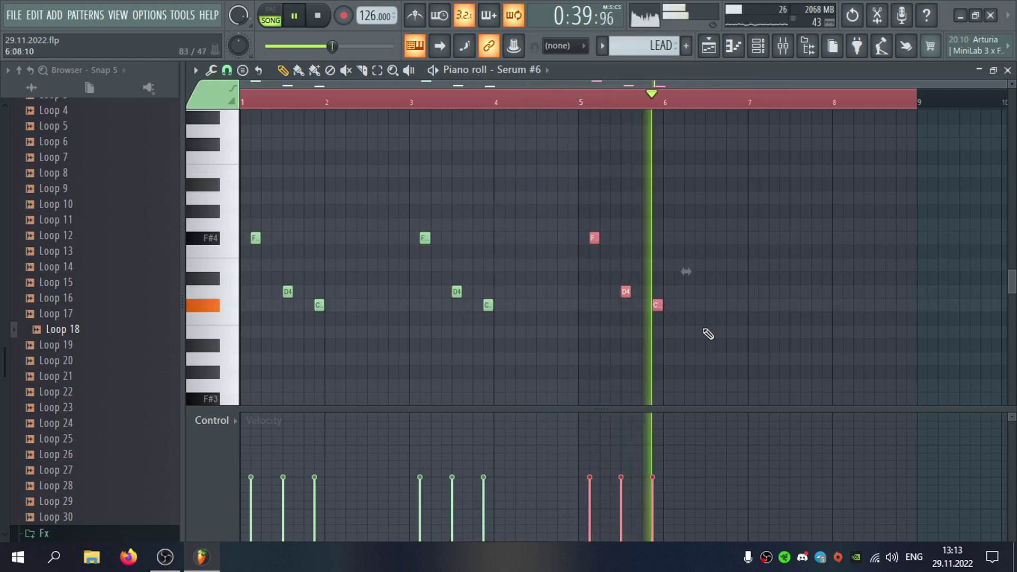
Continue the bar 5 phrase downward with B3, A3, G3 and F#3 notes across bars 6 and 7.
{"action": "left_click", "coordinate": [690, 332]}
{"action": "left_click", "coordinate": [720, 359]}
{"action": "left_click", "coordinate": [753, 385]}
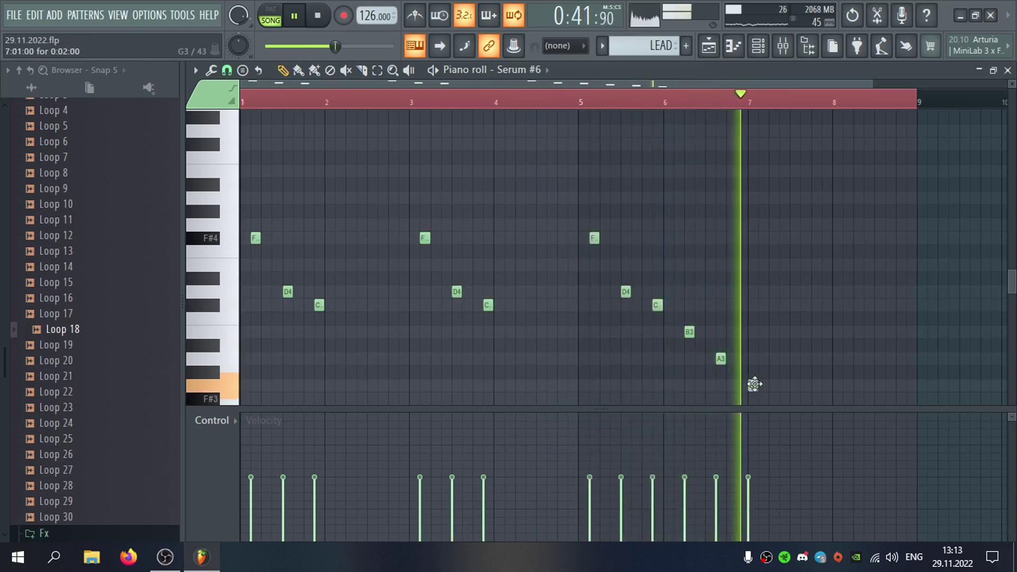
{"action": "left_click", "coordinate": [794, 398]}
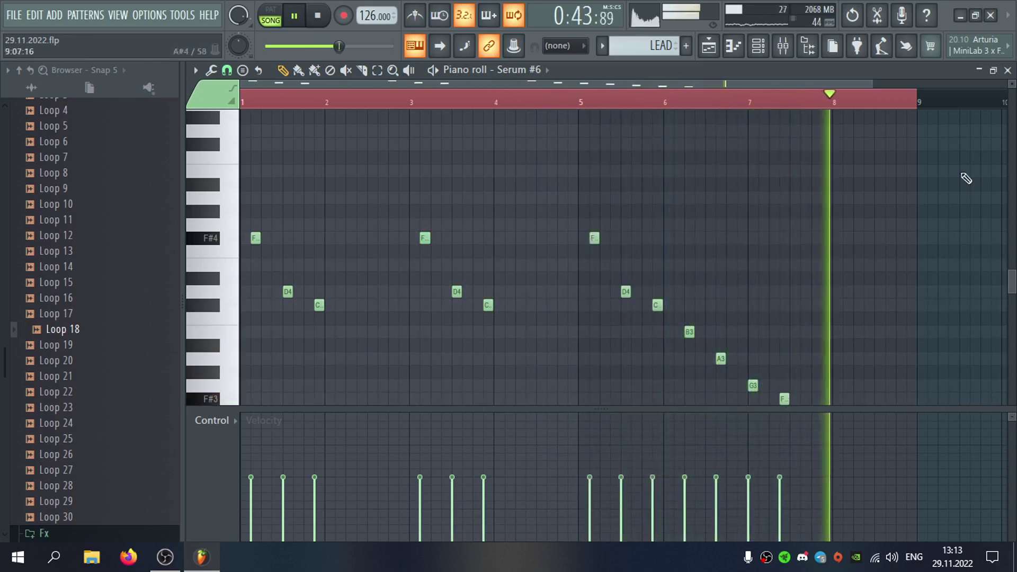
In the arrangement, place copies of the Track 14 LEAD clip at bars 25 and 33.
{"action": "key", "text": "F5"}
{"action": "left_click", "coordinate": [673, 429]}
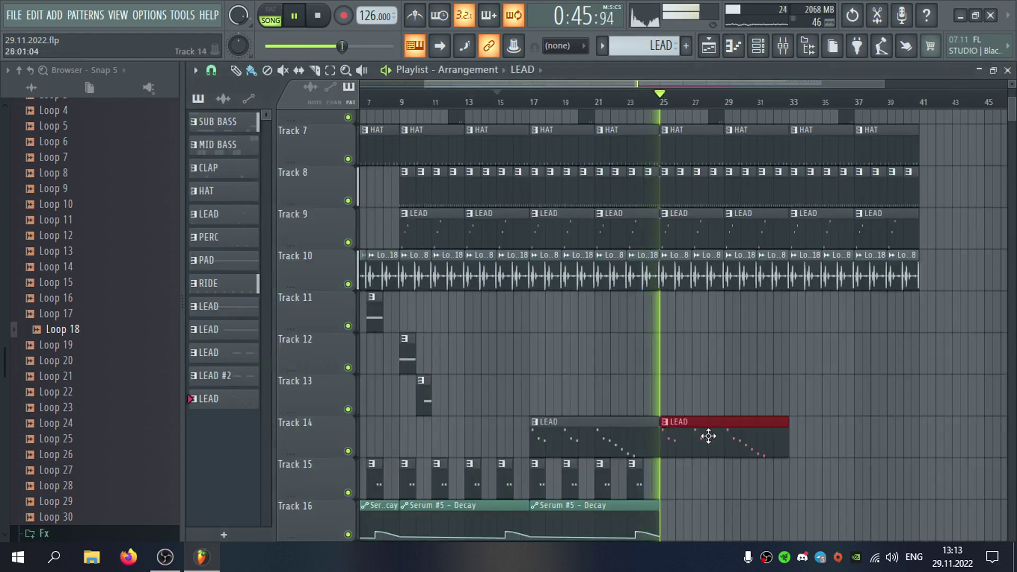
{"action": "left_click", "coordinate": [801, 440]}
Copy the bar 17 to 25 clips on Track 15 and the Serum #5 Decay and Verb Wet automation to bars 25 and 33.
{"action": "scroll", "coordinate": [675, 359], "scroll_direction": "down", "scroll_amount": 3}
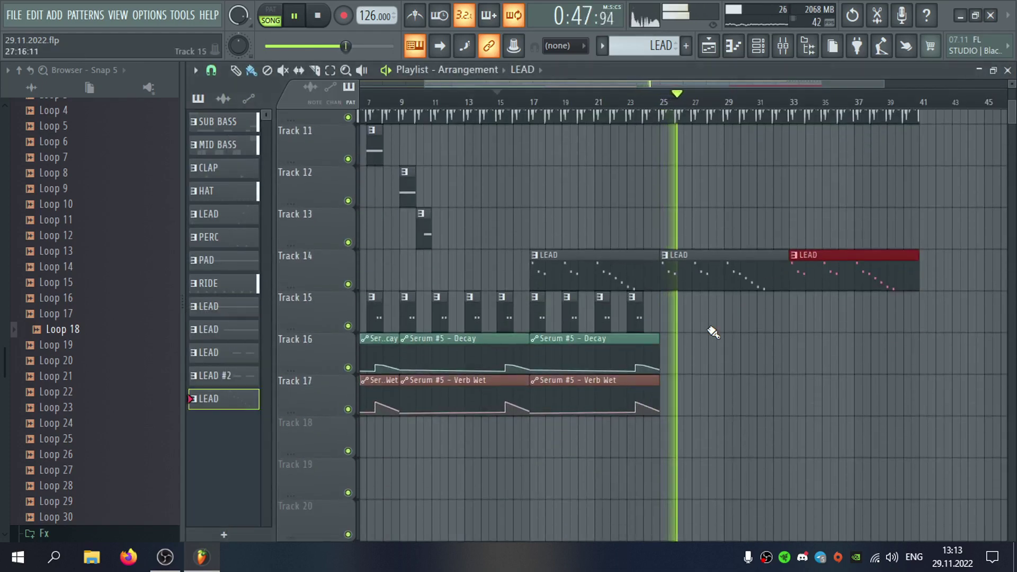
{"action": "left_click", "coordinate": [728, 318]}
{"action": "right_click", "coordinate": [727, 319]}
{"action": "left_click_drag", "start_coordinate": [738, 318], "coordinate": [540, 405]}
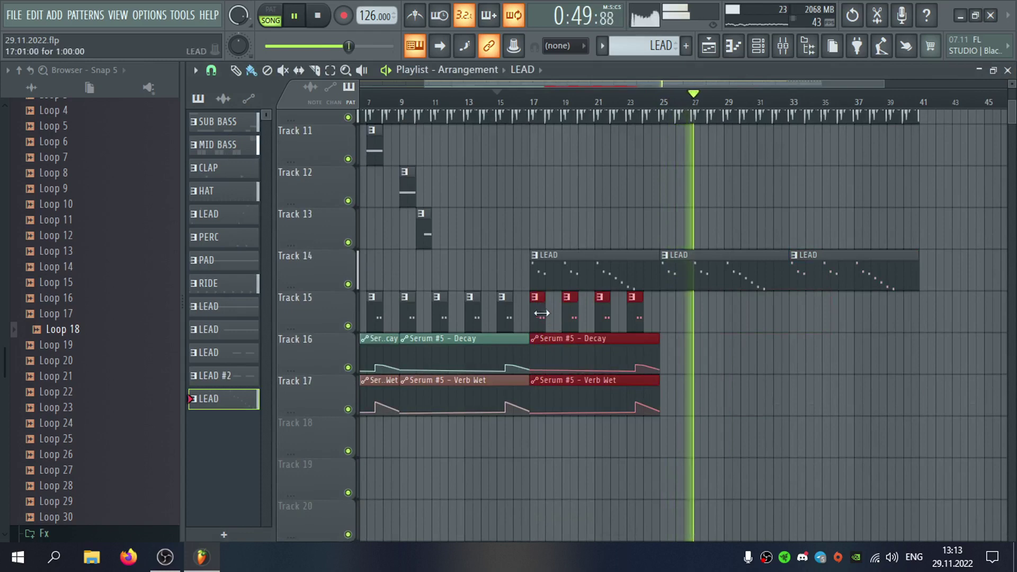
{"action": "left_click_drag", "start_coordinate": [541, 314], "coordinate": [795, 329]}
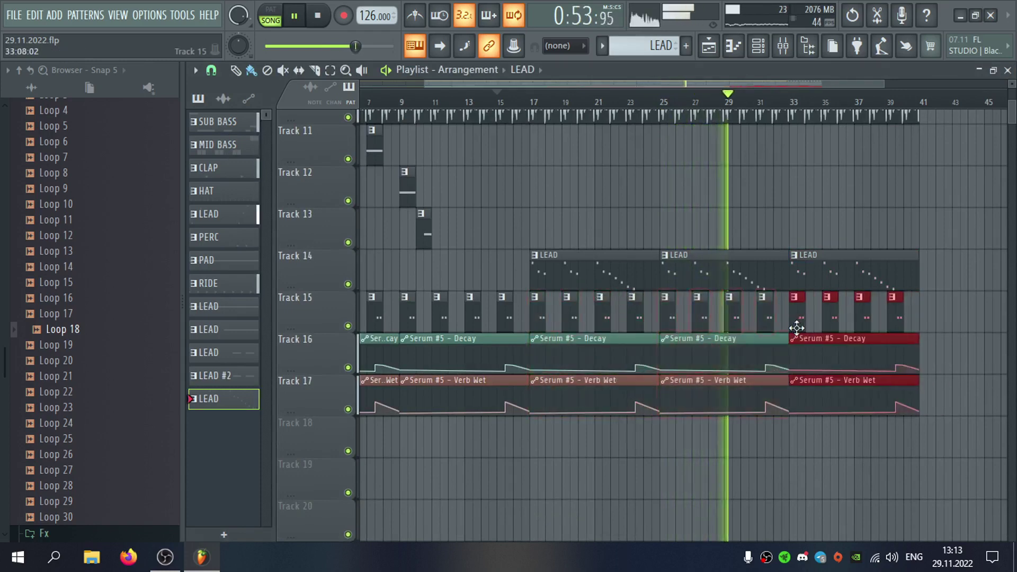
Place a copy of the Track 11 PAD clip at bar 31 and loop playback over bars 17 to 41.
{"action": "scroll", "coordinate": [475, 241], "scroll_direction": "up", "scroll_amount": 2}
{"action": "scroll", "coordinate": [475, 241], "scroll_direction": "up", "scroll_amount": 1}
{"action": "left_click", "coordinate": [386, 258]}
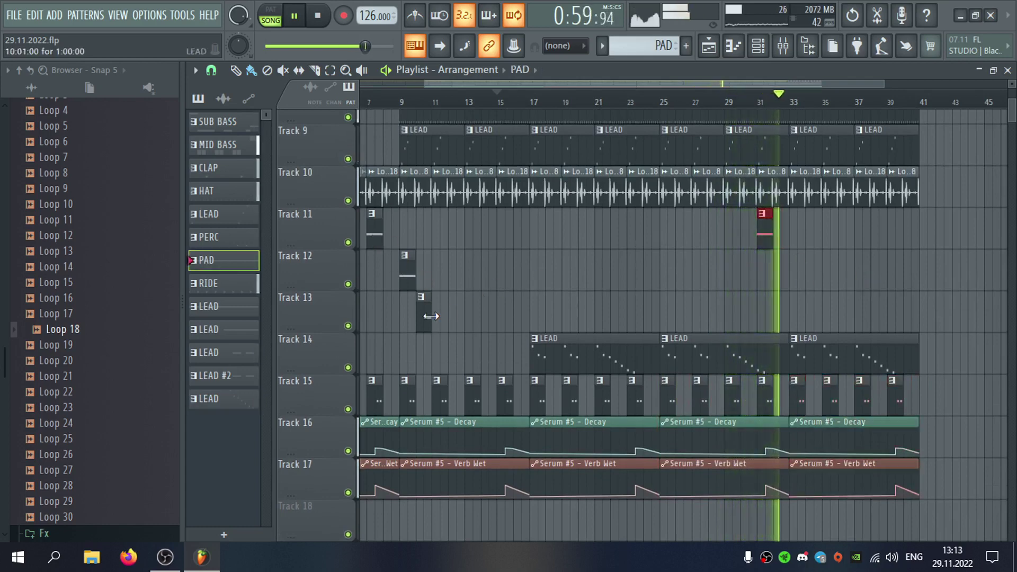
{"action": "left_click_drag", "start_coordinate": [921, 113], "coordinate": [532, 111]}
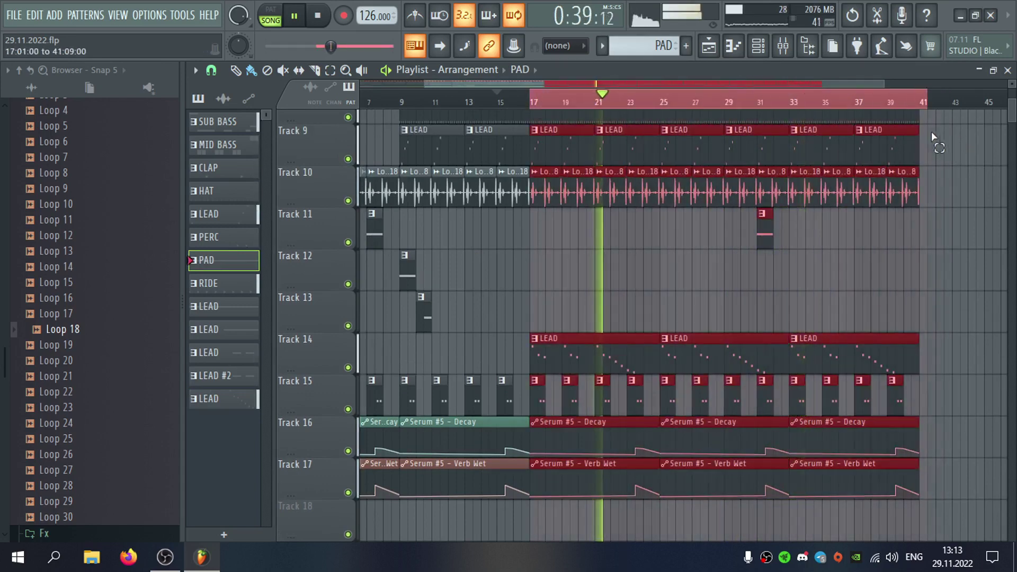
{"action": "left_click", "coordinate": [960, 243]}
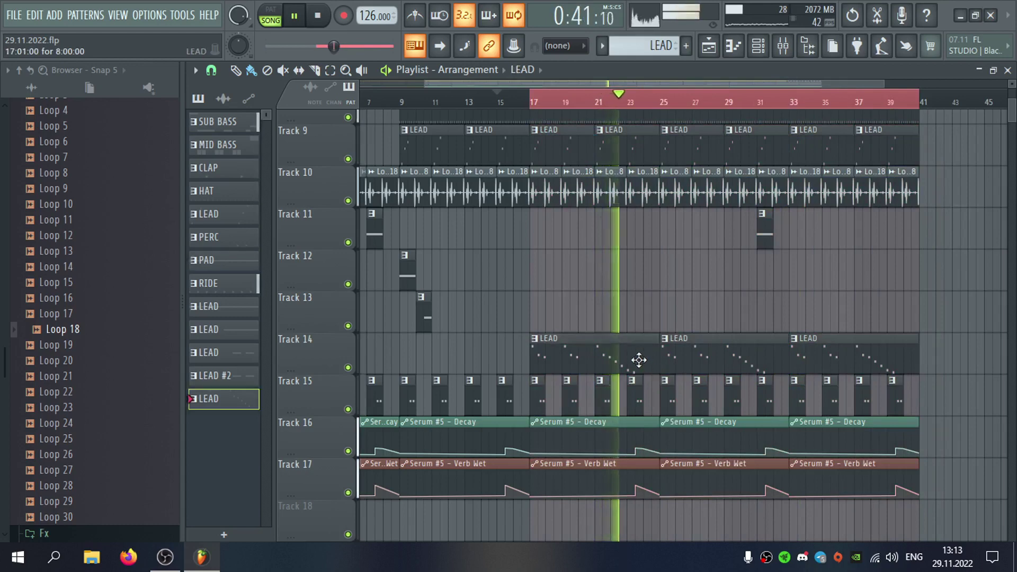
Open the Track 14 LEAD pattern and delete all of its notes.
{"action": "double_click", "coordinate": [639, 360]}
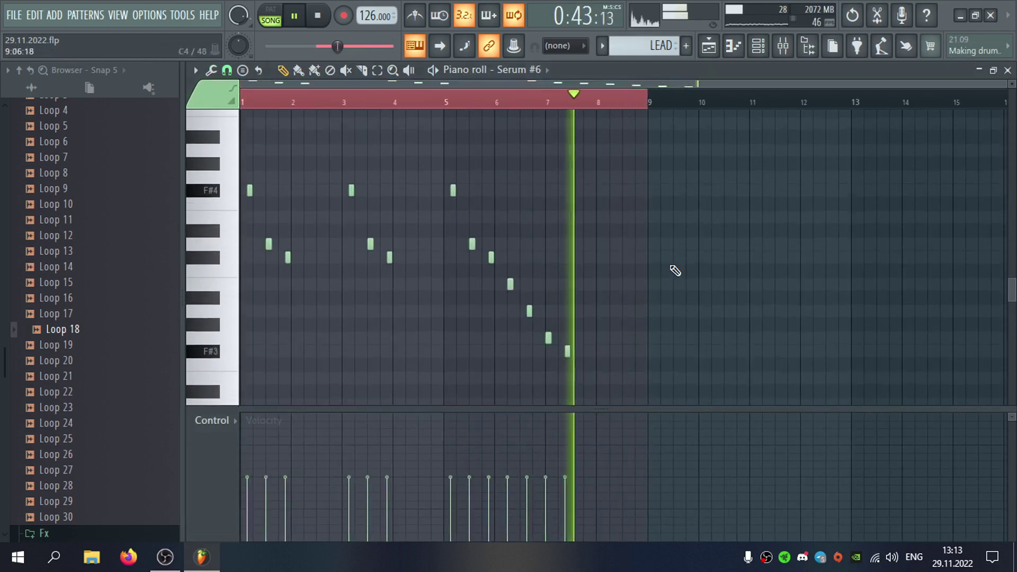
{"action": "left_click_drag", "start_coordinate": [675, 181], "coordinate": [334, 414]}
{"action": "key", "text": "Delete"}
{"action": "right_click", "coordinate": [288, 265]}
{"action": "right_click", "coordinate": [269, 252]}
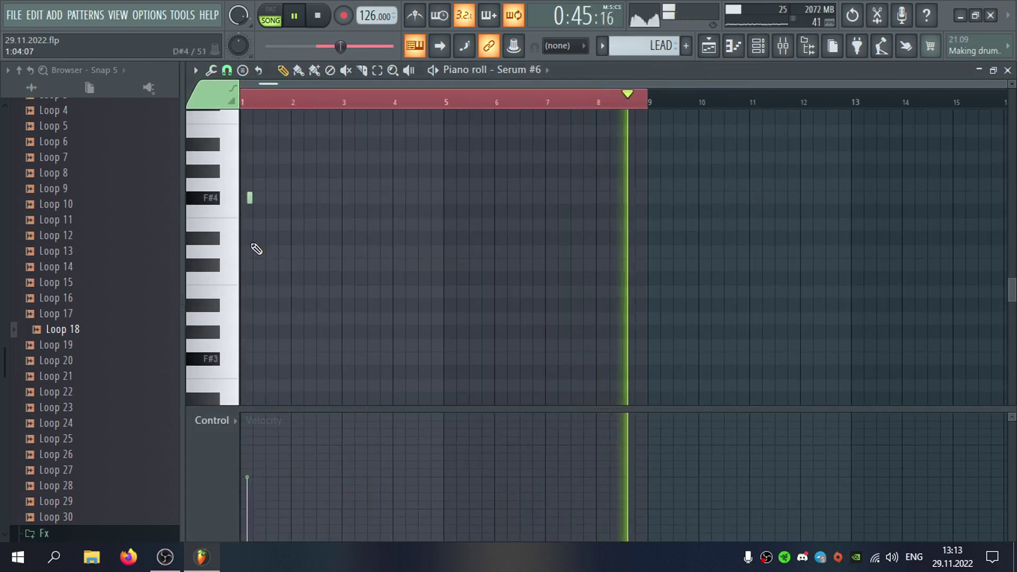
{"action": "scroll", "coordinate": [250, 265], "scroll_direction": "up", "scroll_amount": 2}
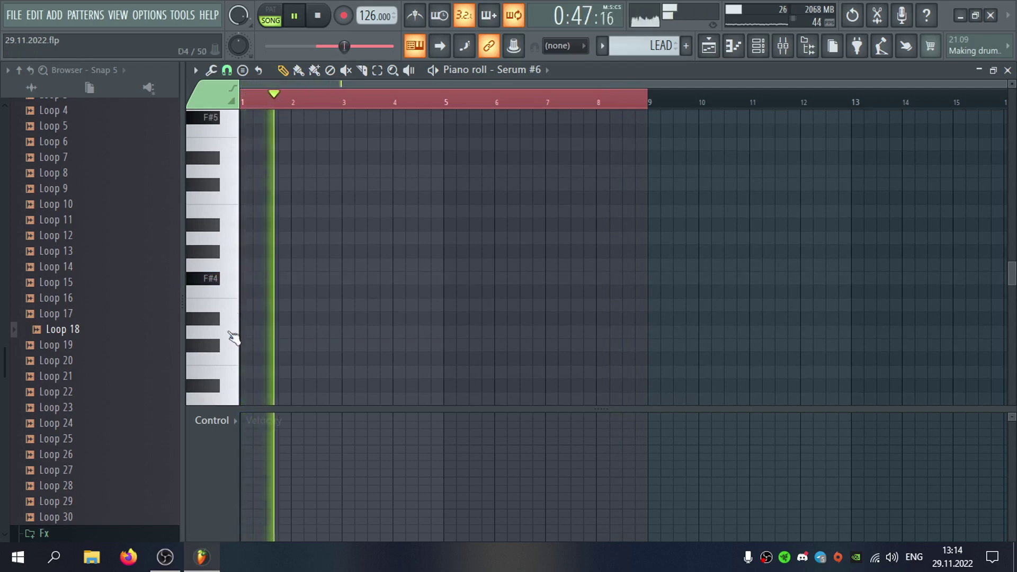
Audition individual Serum #6 pitches on the piano roll keyboard against the looping track.
{"action": "left_click", "coordinate": [228, 335]}
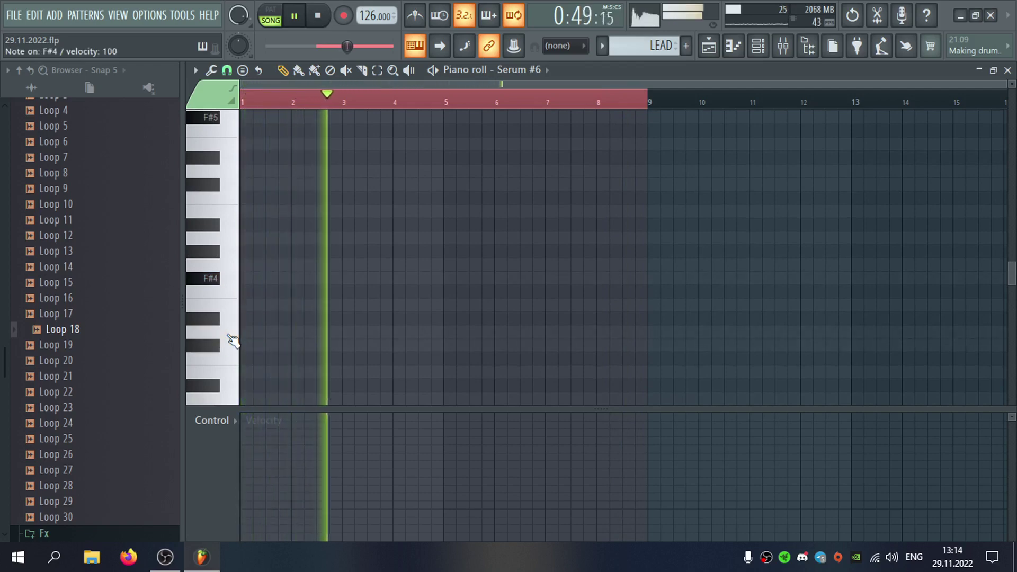
{"action": "scroll", "coordinate": [257, 342], "scroll_direction": "down", "scroll_amount": 2}
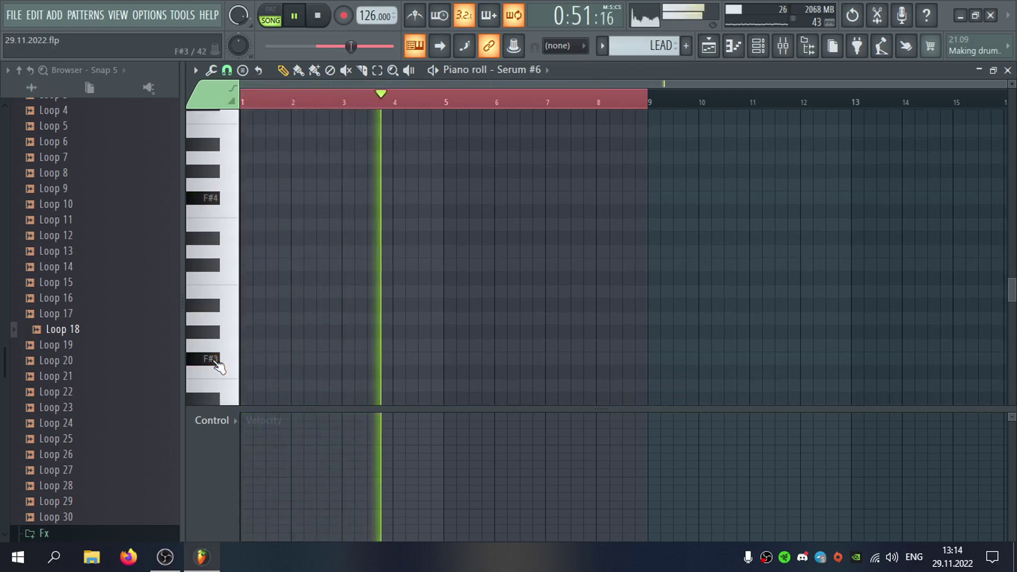
{"action": "left_click", "coordinate": [222, 321]}
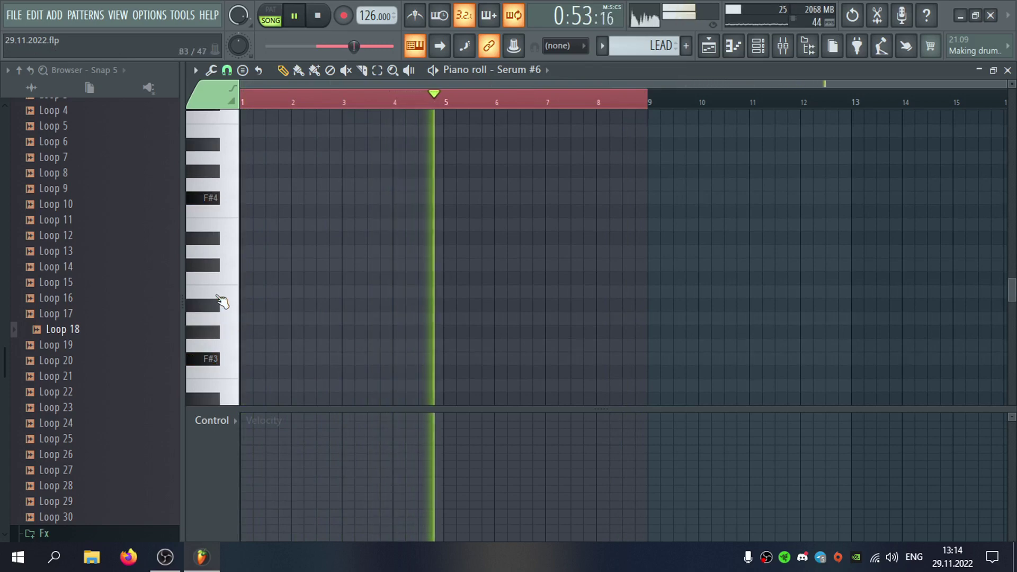
{"action": "left_click", "coordinate": [216, 321]}
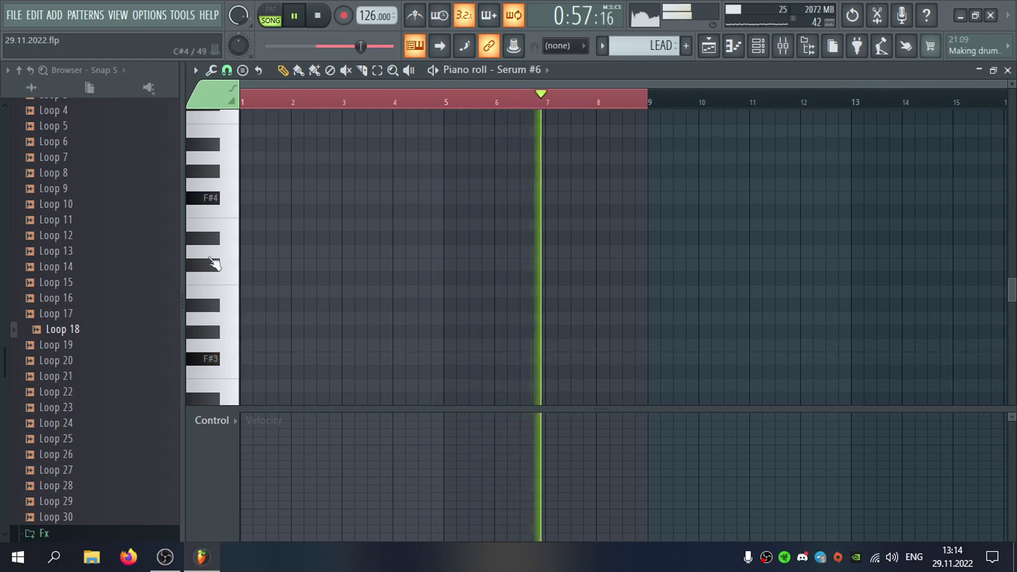
{"action": "left_click", "coordinate": [209, 200]}
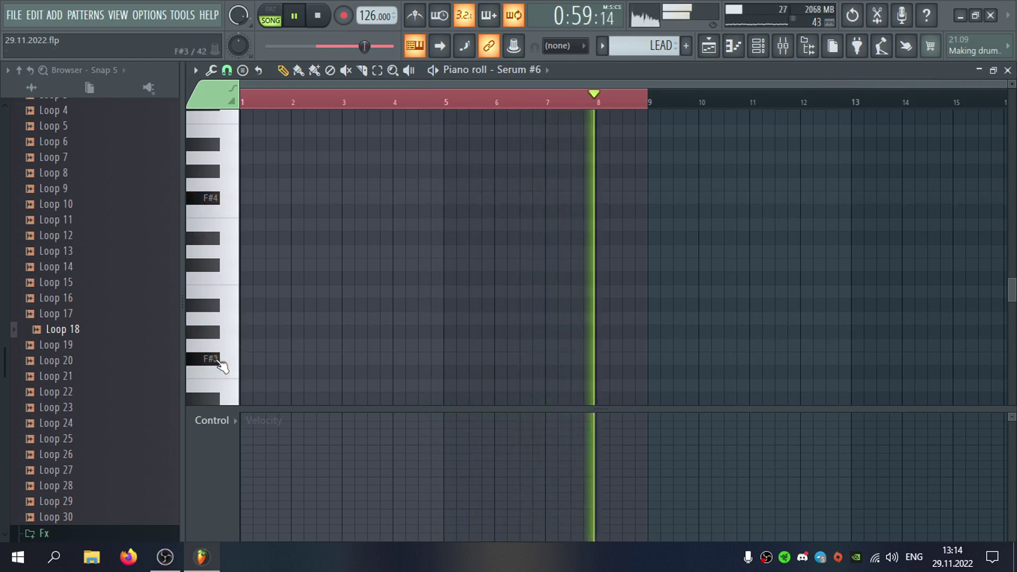
{"action": "left_click", "coordinate": [235, 200]}
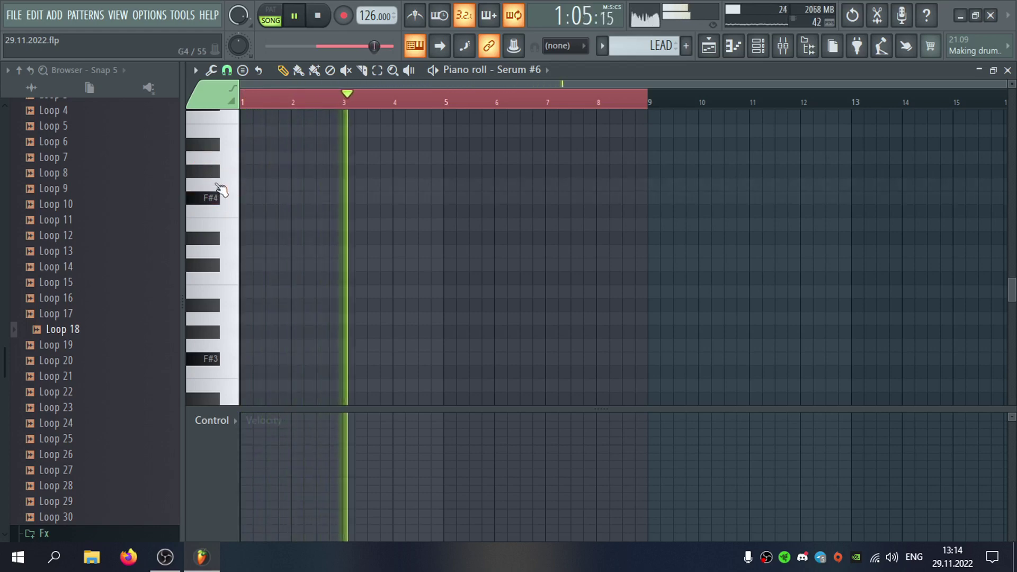
{"action": "left_click", "coordinate": [222, 158]}
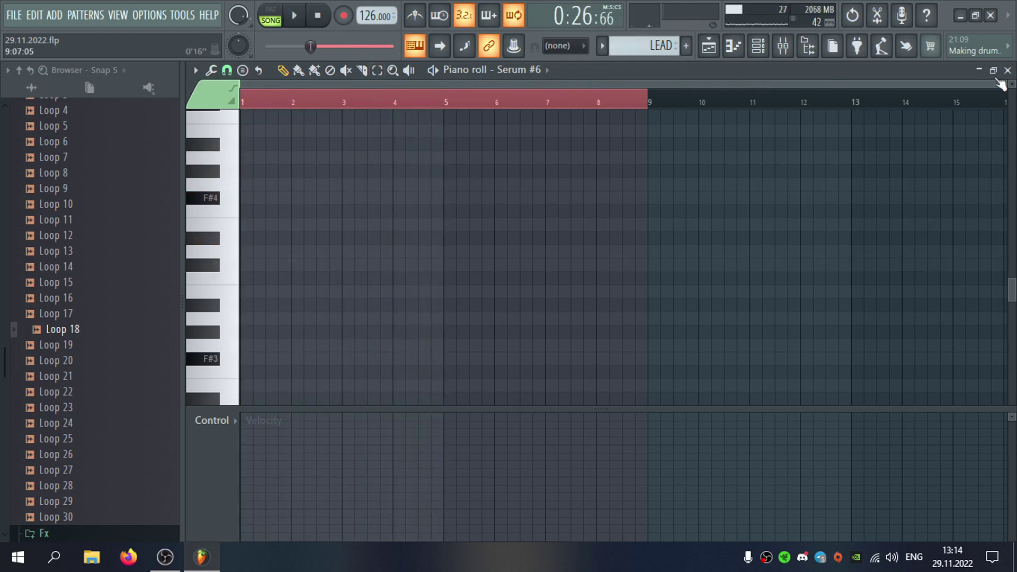
Try a descending F#3, F3, E3, D#3 line at steps 1, 3, 6 and 7 of bar 1 against playback.
{"action": "left_click_drag", "start_coordinate": [1004, 84], "coordinate": [535, 101]}
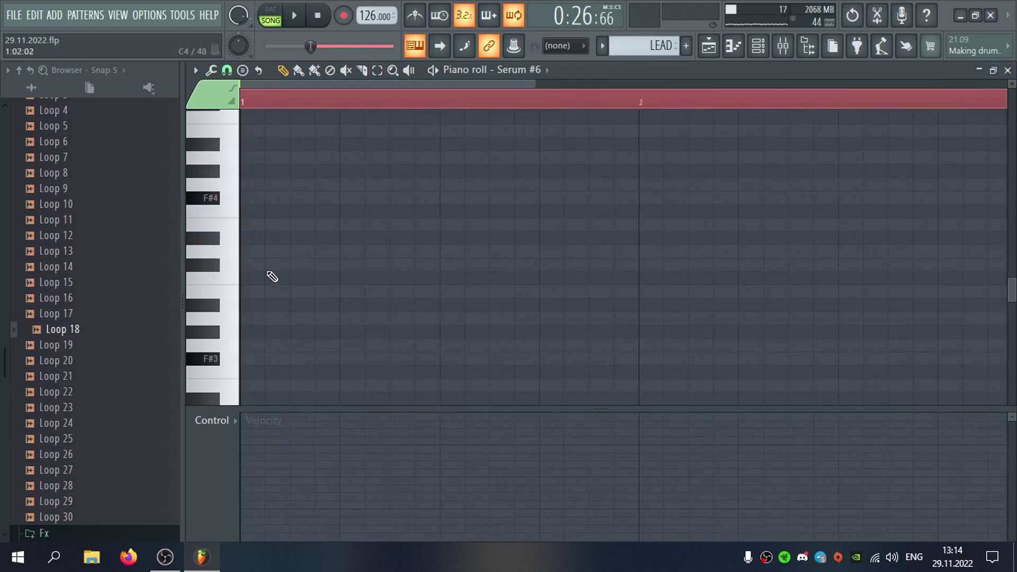
{"action": "left_click", "coordinate": [259, 360]}
{"action": "scroll", "coordinate": [287, 319], "scroll_direction": "down", "scroll_amount": 3}
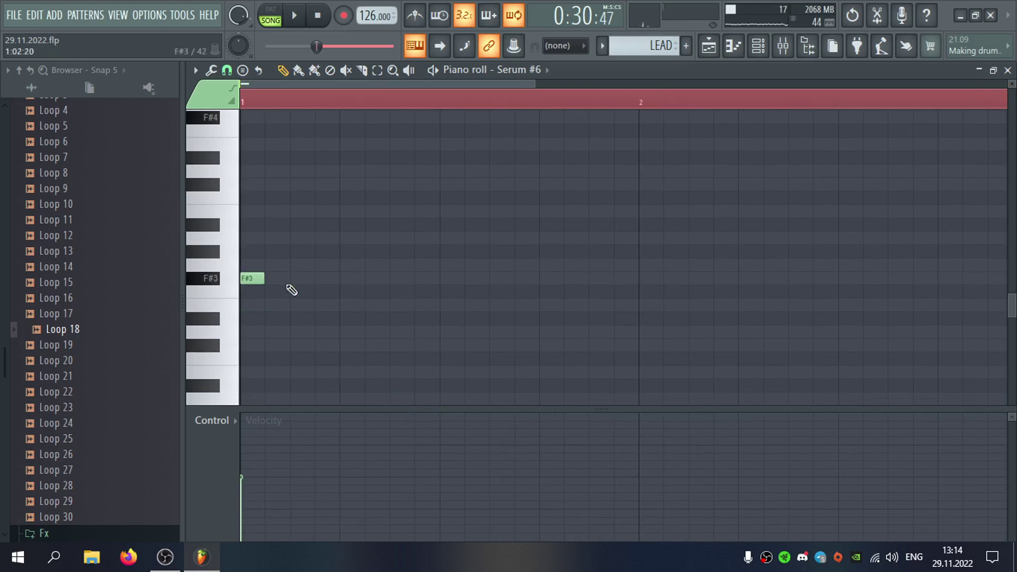
{"action": "left_click", "coordinate": [296, 318]}
{"action": "key", "text": "space"}
{"action": "left_click_drag", "start_coordinate": [299, 305], "coordinate": [299, 293]}
{"action": "key", "text": "space"}
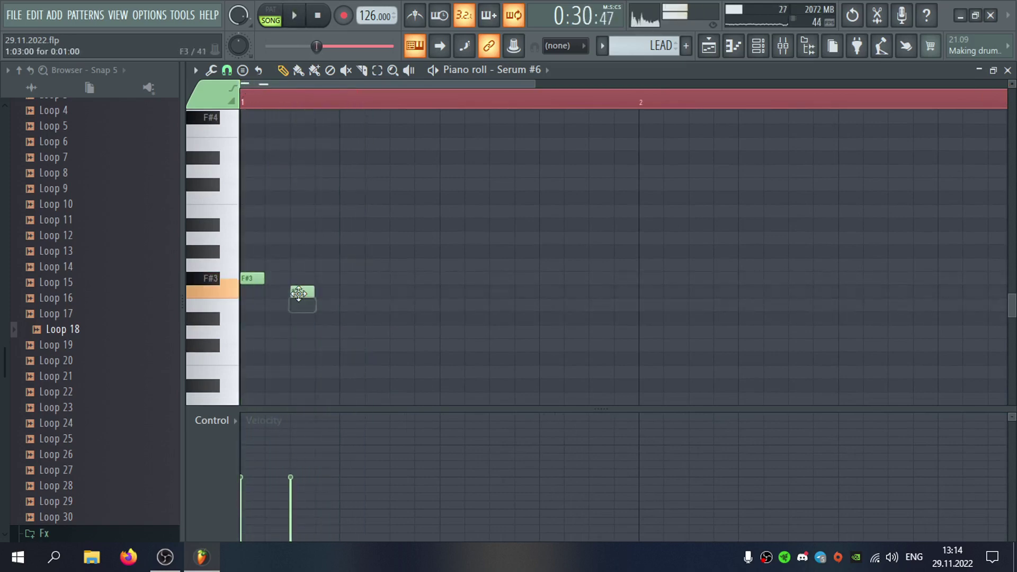
{"action": "key", "text": "space"}
{"action": "left_click", "coordinate": [377, 306]}
{"action": "key", "text": "space"}
{"action": "left_click", "coordinate": [402, 319]}
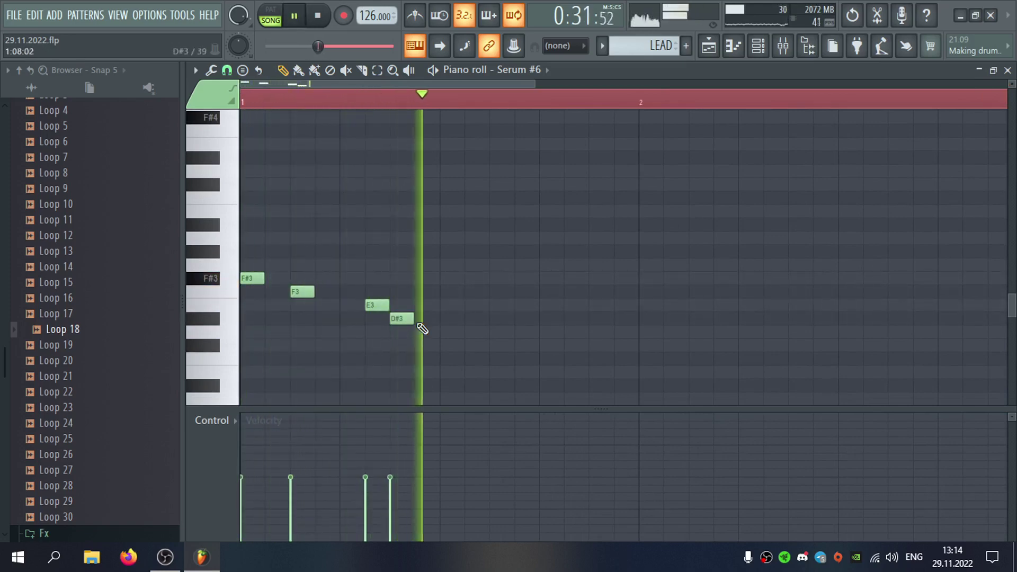
Try replacing the E3 and D#3 notes with new ones placed further along bar 1.
{"action": "right_click", "coordinate": [402, 320]}
{"action": "right_click", "coordinate": [379, 307]}
{"action": "key", "text": "space"}
{"action": "key", "text": "space"}
{"action": "left_click", "coordinate": [397, 305]}
{"action": "left_click", "coordinate": [449, 319]}
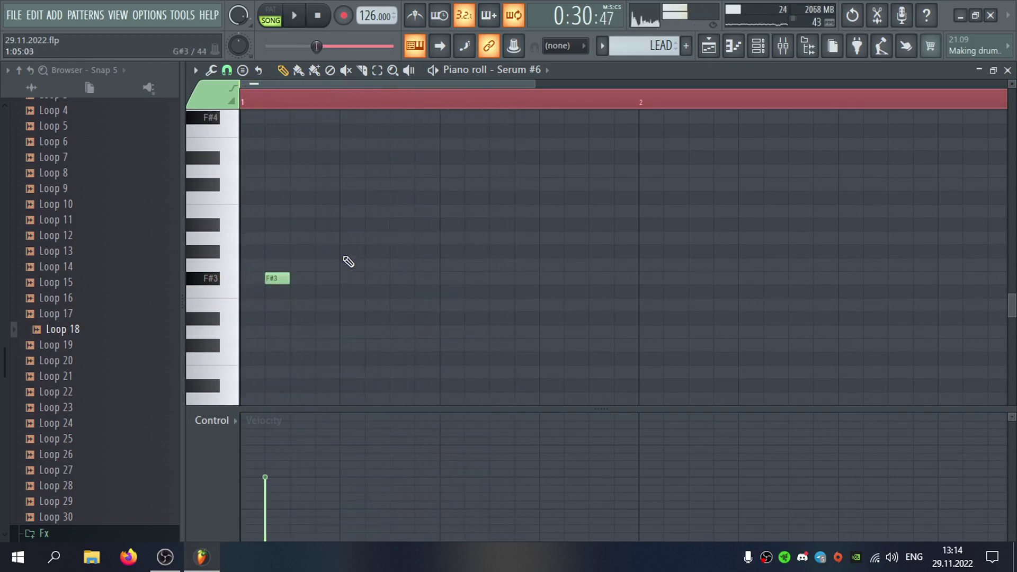
Add a C#4 note at step 5 and an F#3 note at step 10 of bar 1.
{"action": "left_click", "coordinate": [350, 184]}
{"action": "left_click", "coordinate": [351, 185]}
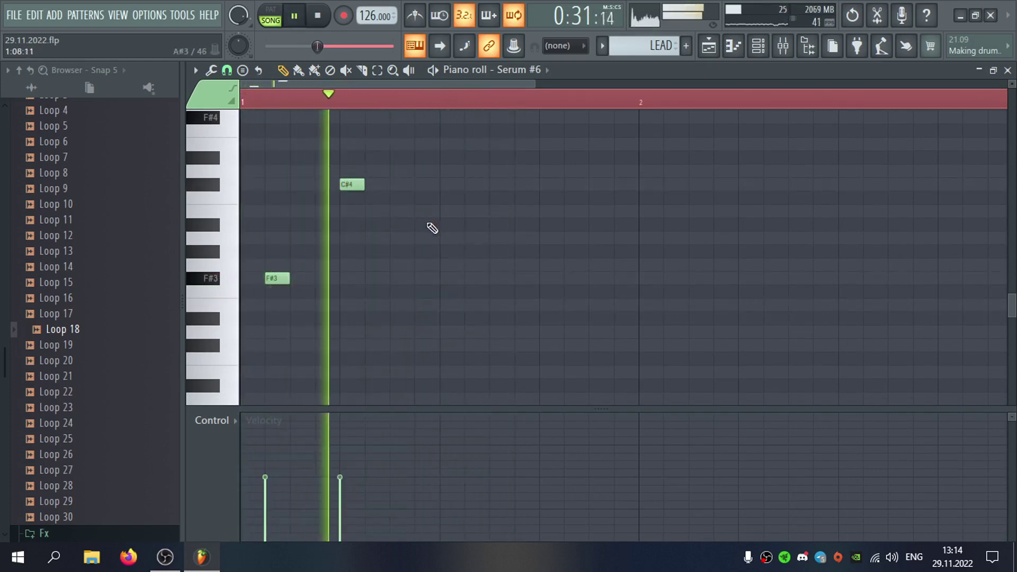
{"action": "left_click", "coordinate": [476, 290]}
{"action": "right_click", "coordinate": [482, 291]}
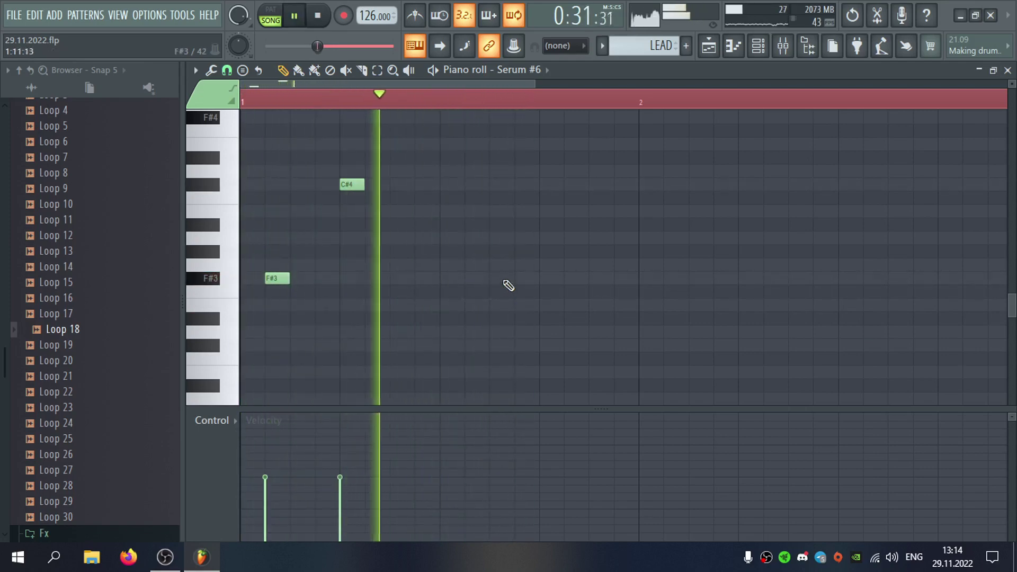
{"action": "left_click", "coordinate": [498, 279]}
{"action": "left_click_drag", "start_coordinate": [501, 276], "coordinate": [475, 275]}
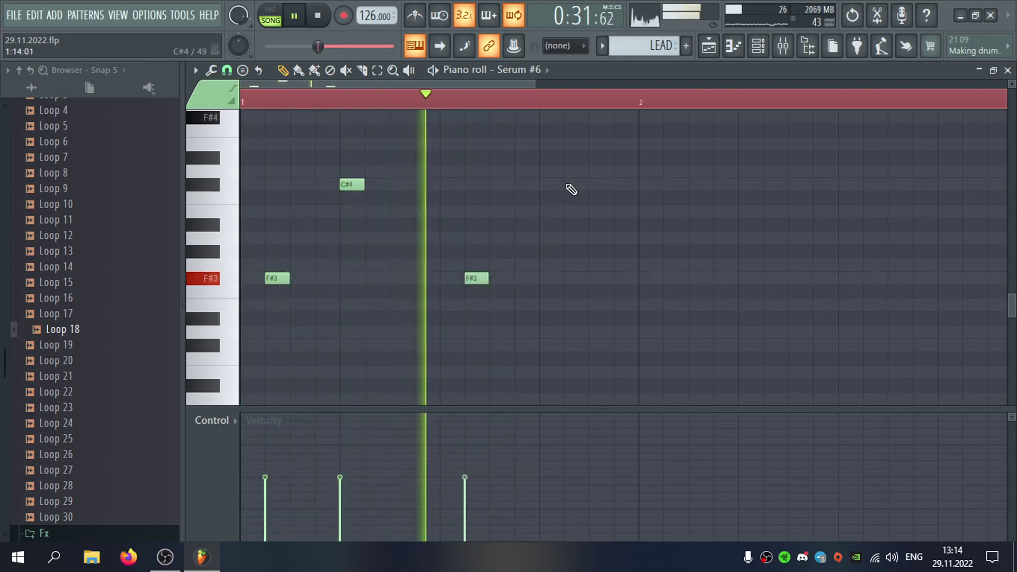
Add a D4 note at step 13 of bar 1 and copy the four-note phrase to bar 2.
{"action": "left_click", "coordinate": [551, 171]}
{"action": "key", "text": "space"}
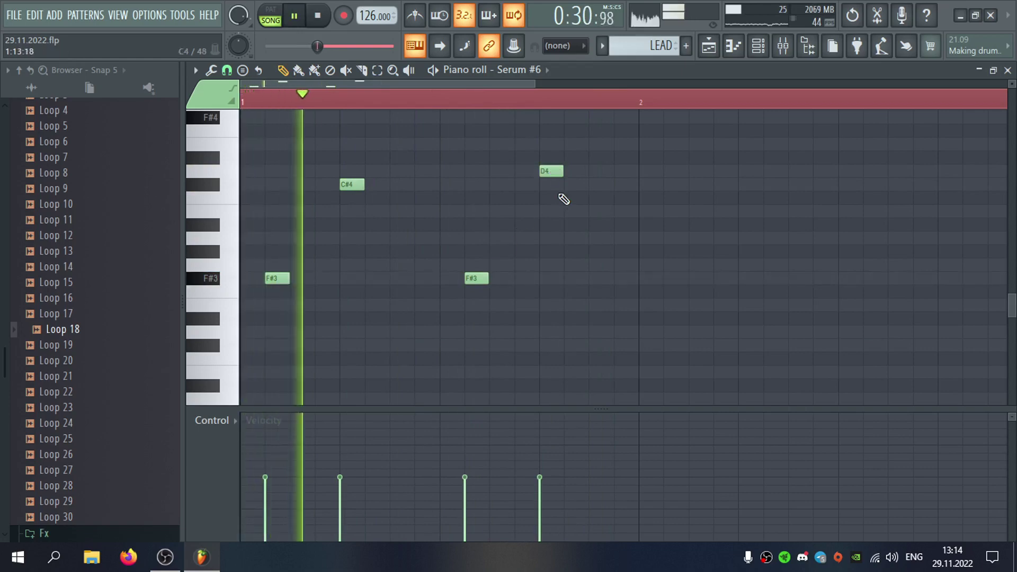
{"action": "left_click_drag", "start_coordinate": [613, 139], "coordinate": [654, 299]}
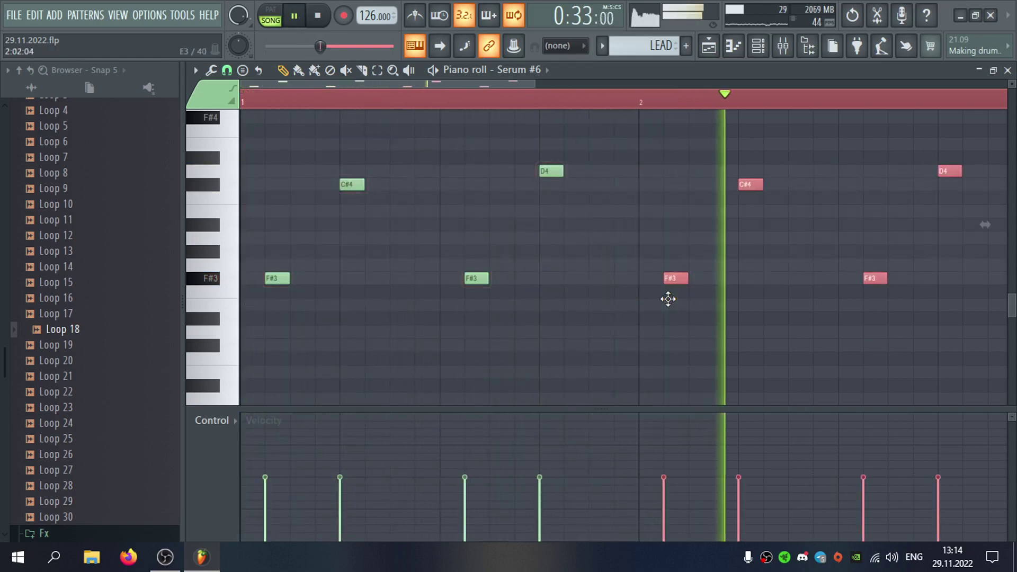
Try an additional F#3 note at the very start of bar 2.
{"action": "left_click", "coordinate": [669, 279]}
{"action": "scroll", "coordinate": [727, 306], "scroll_direction": "down", "scroll_amount": 1}
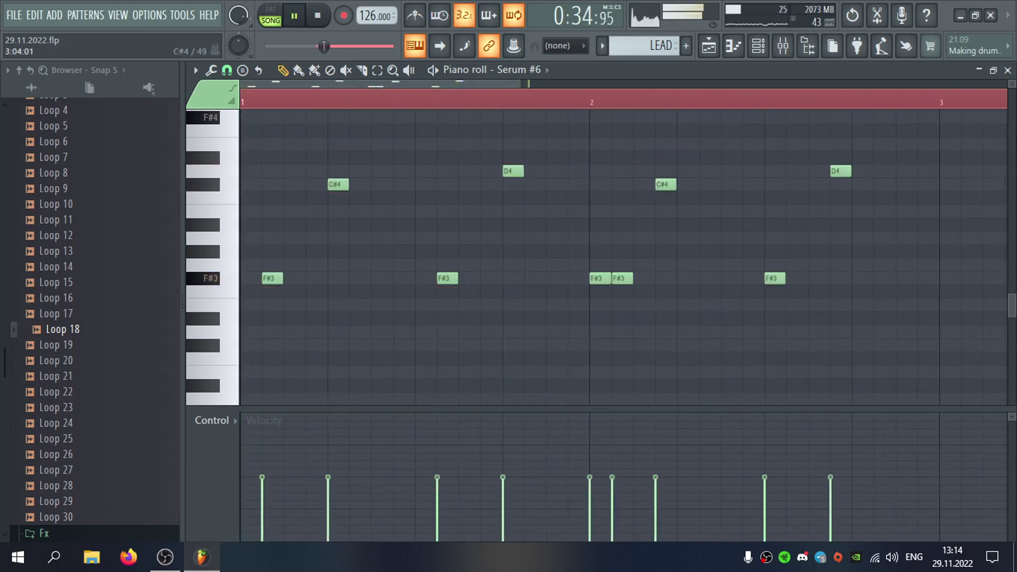
{"action": "left_click", "coordinate": [1009, 75]}
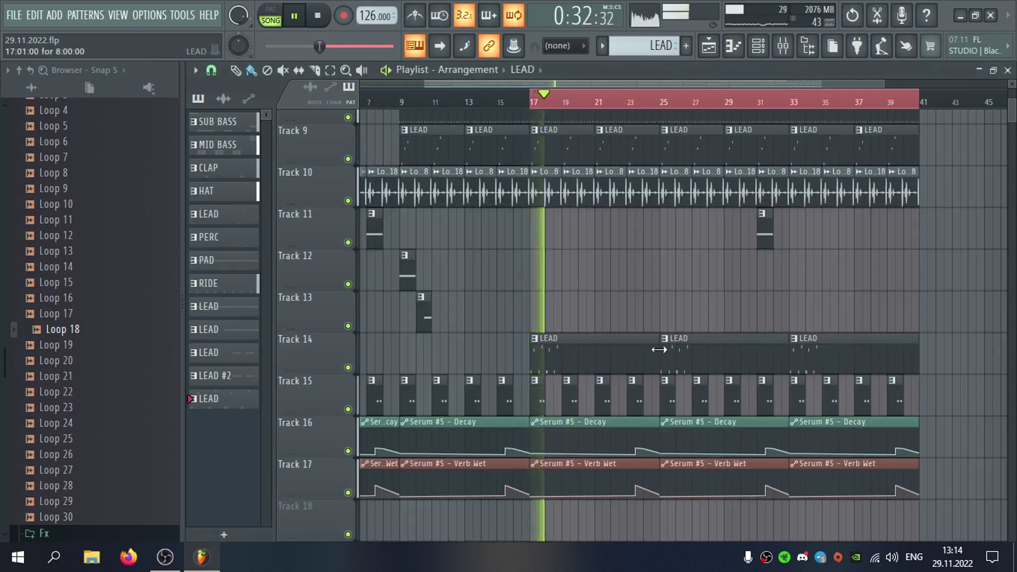
Replace the eight-bar LEAD clips on Track 14 with repeated two-bar LEAD clips from bar 17 to bar 41.
{"action": "right_click", "coordinate": [699, 351]}
{"action": "right_click", "coordinate": [800, 355]}
{"action": "left_click_drag", "start_coordinate": [572, 344], "coordinate": [906, 358]}
Set the volume of the LEAD mixer track 23 used by Serum #6 to 24% (-22.0 dB).
{"action": "double_click", "coordinate": [906, 358]}
{"action": "left_click", "coordinate": [1007, 70]}
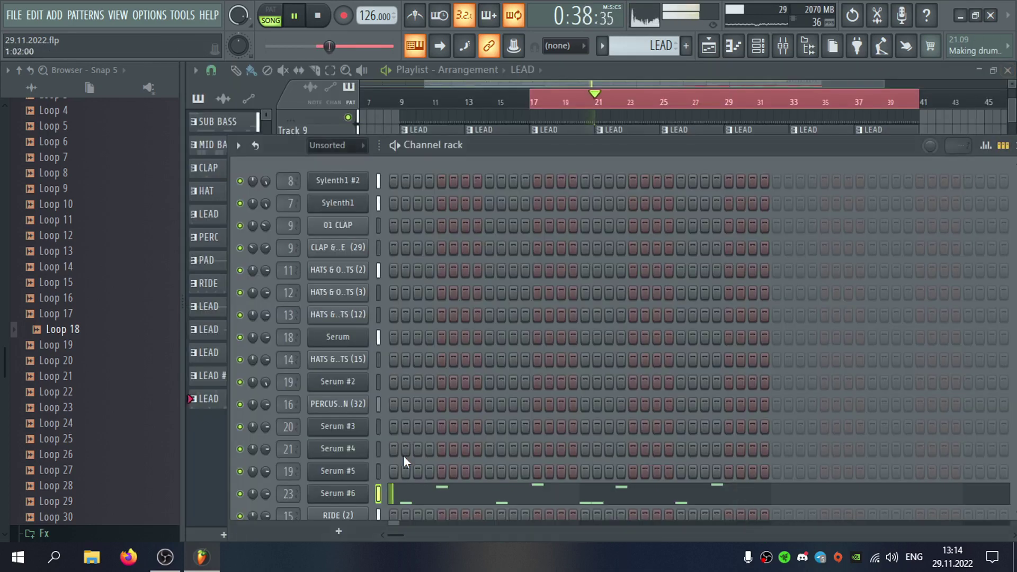
{"action": "double_click", "coordinate": [295, 493]}
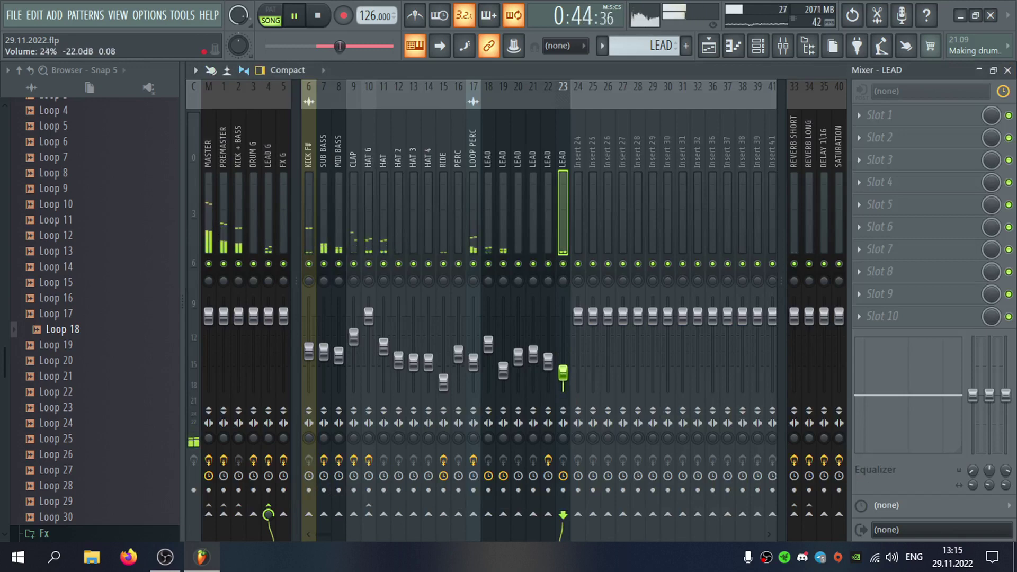
{"action": "left_click", "coordinate": [1008, 70]}
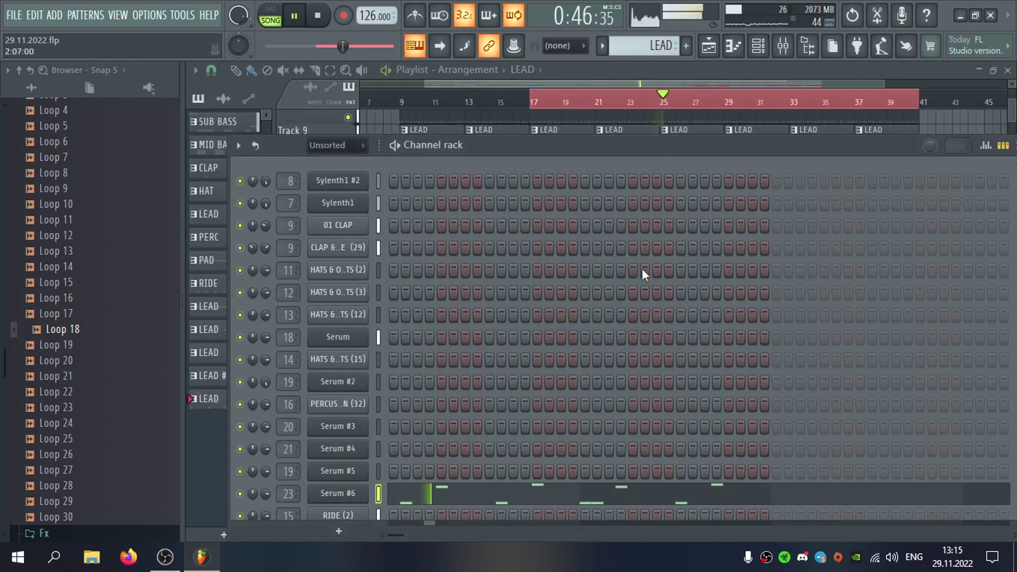
Clear all Serum #6 notes from bar 2 and delete the D4 and C#4 notes in bar 1, keeping only its two F#3 notes.
{"action": "left_click", "coordinate": [617, 498]}
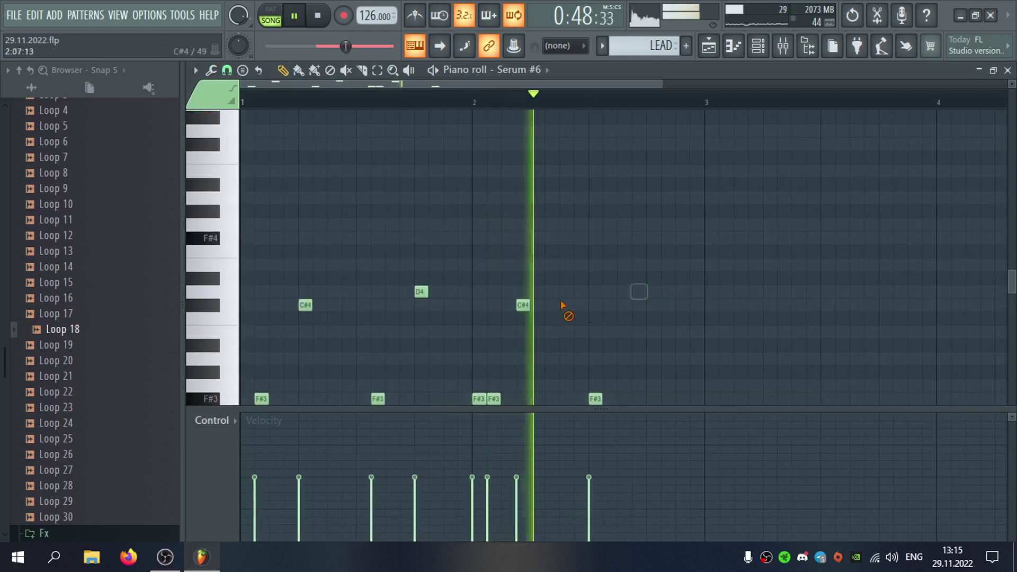
{"action": "right_click", "coordinate": [595, 279]}
{"action": "right_click", "coordinate": [494, 279]}
{"action": "right_click", "coordinate": [479, 279]}
{"action": "right_click", "coordinate": [421, 172]}
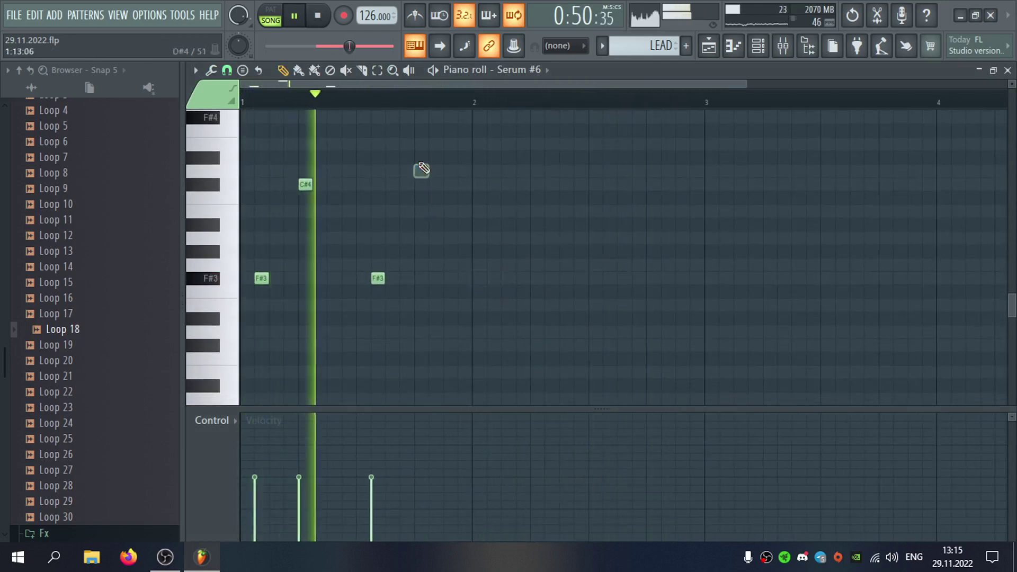
{"action": "right_click", "coordinate": [307, 187]}
{"action": "scroll", "coordinate": [291, 324], "scroll_direction": "up", "scroll_amount": 3}
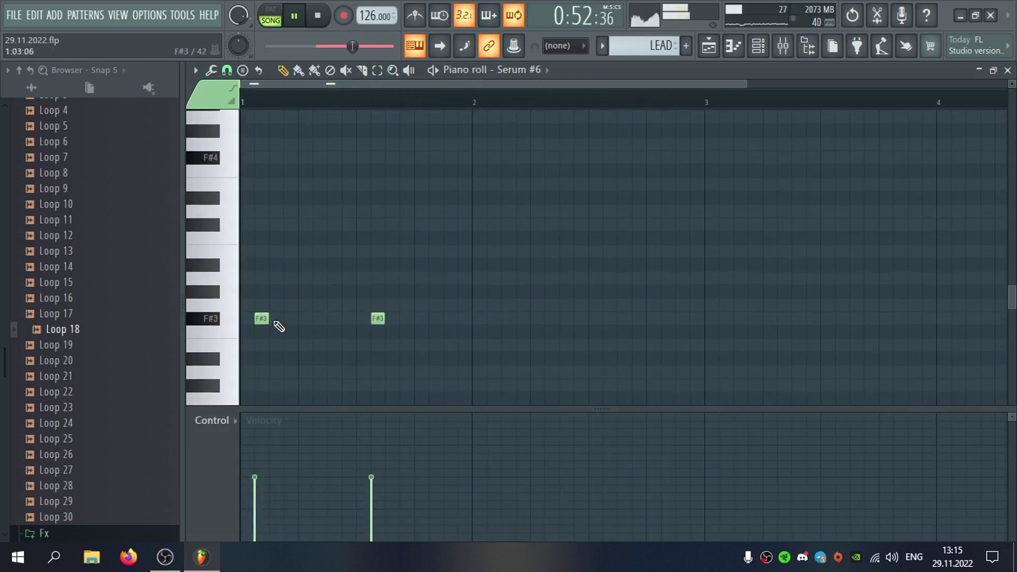
Shift the two F#3 notes to steps 3 and 11 of bar 1 and add matching F#3 notes in bar 2.
{"action": "left_click_drag", "start_coordinate": [378, 318], "coordinate": [392, 318]}
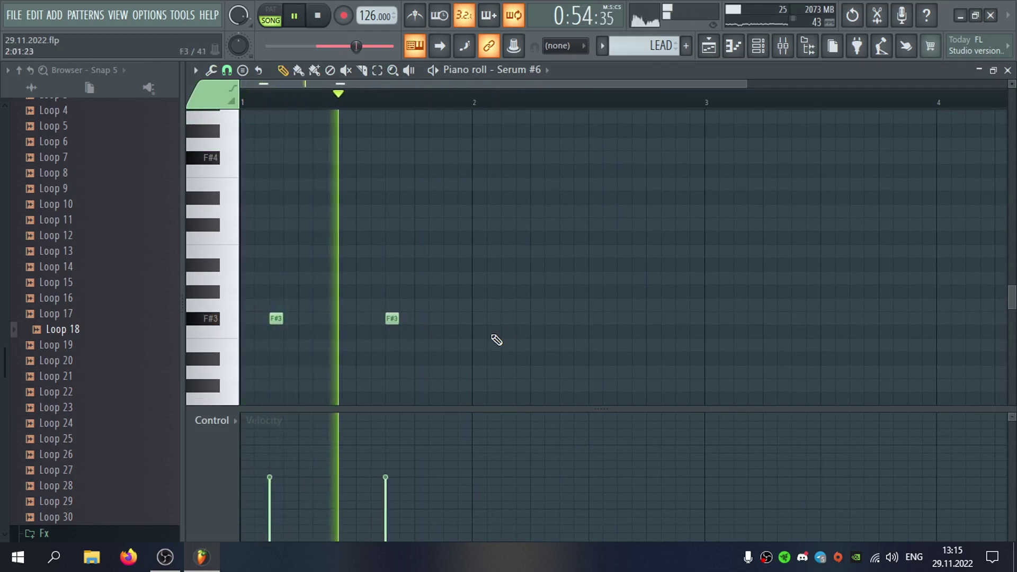
{"action": "left_click", "coordinate": [508, 319]}
{"action": "left_click", "coordinate": [624, 318]}
{"action": "scroll", "coordinate": [348, 247], "scroll_direction": "up", "scroll_amount": 3}
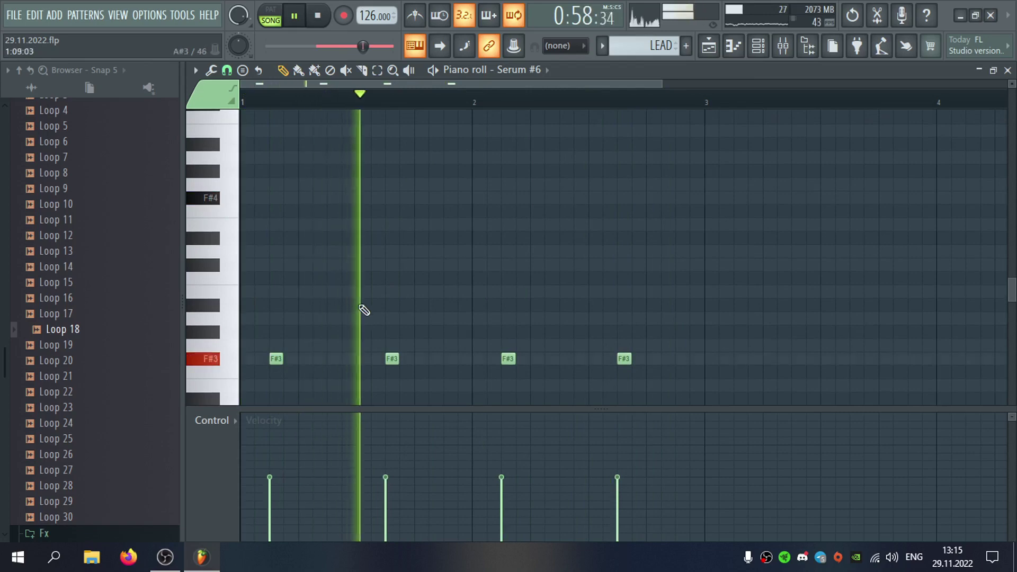
Try an A3 note at step 5 of bar 1 with B3 and A#3 notes at steps 5 and 9 of bar 2.
{"action": "scroll", "coordinate": [350, 305], "scroll_direction": "down", "scroll_amount": 3}
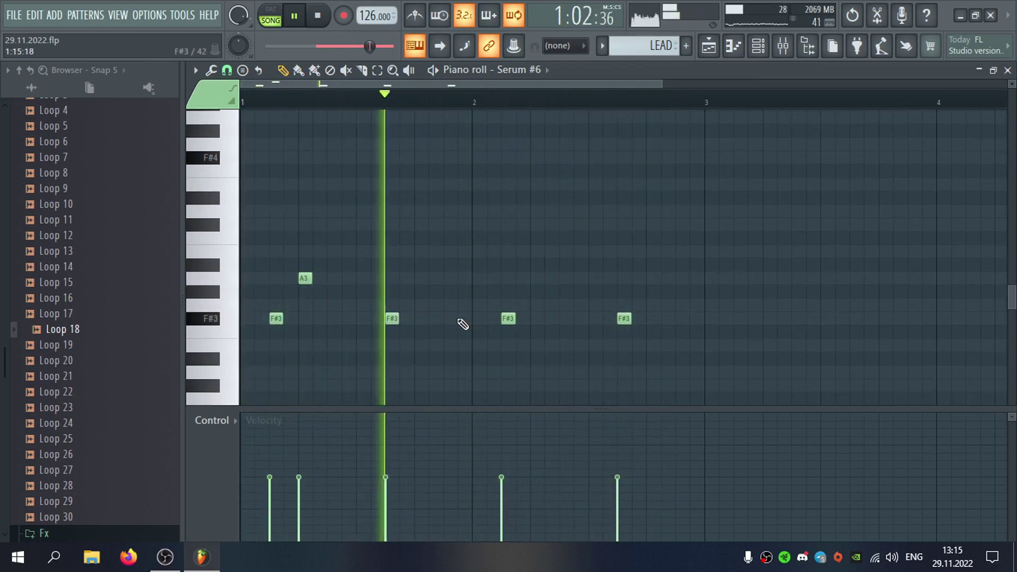
{"action": "left_click", "coordinate": [548, 266]}
{"action": "left_click_drag", "start_coordinate": [547, 268], "coordinate": [535, 256]}
{"action": "left_click", "coordinate": [591, 270]}
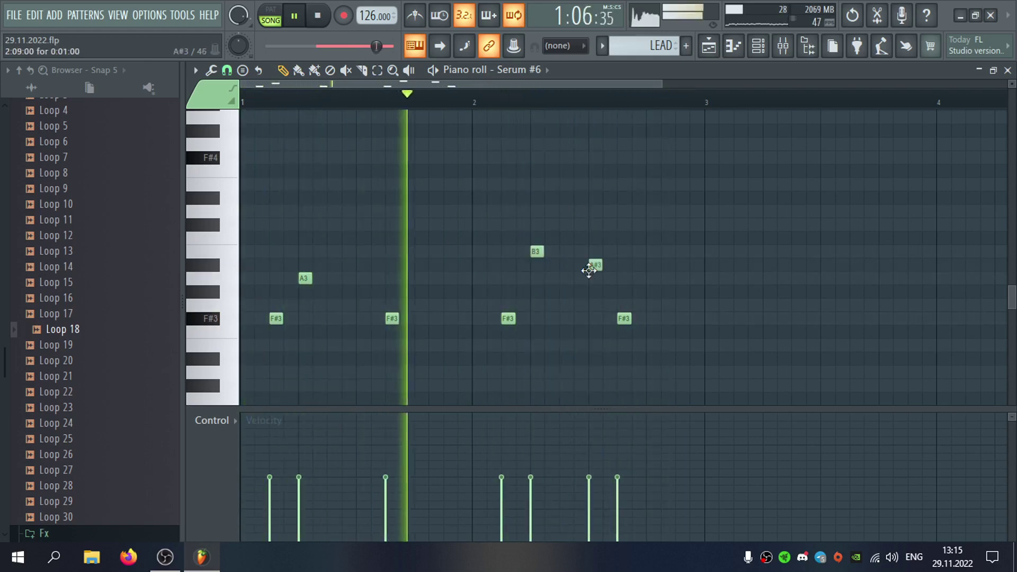
{"action": "right_click", "coordinate": [598, 268]}
{"action": "right_click", "coordinate": [536, 251]}
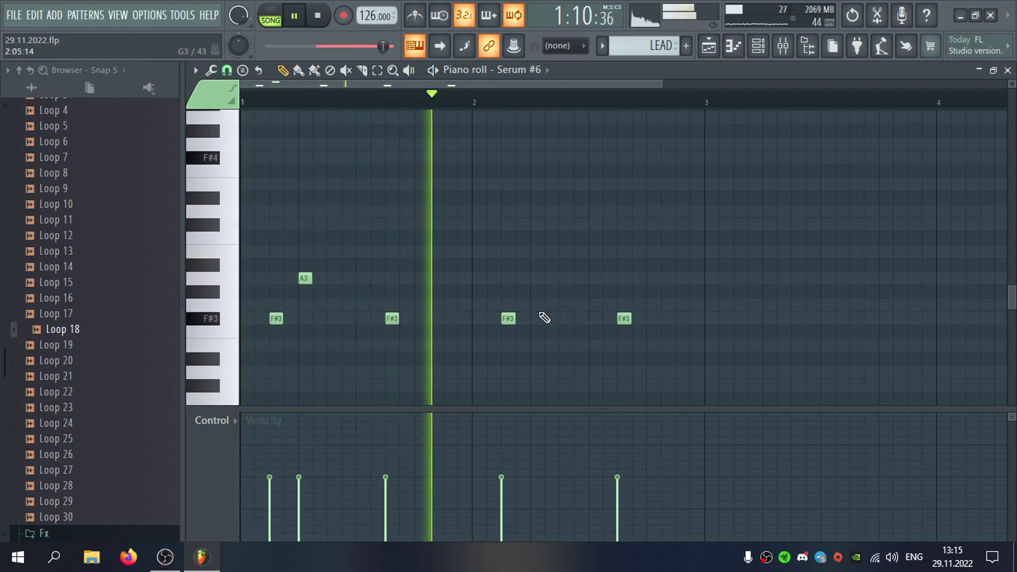
Try G3 and C#3 notes at step 5 of bar 2 and delete the A3 note in bar 1.
{"action": "left_click", "coordinate": [536, 306]}
{"action": "right_click", "coordinate": [537, 309]}
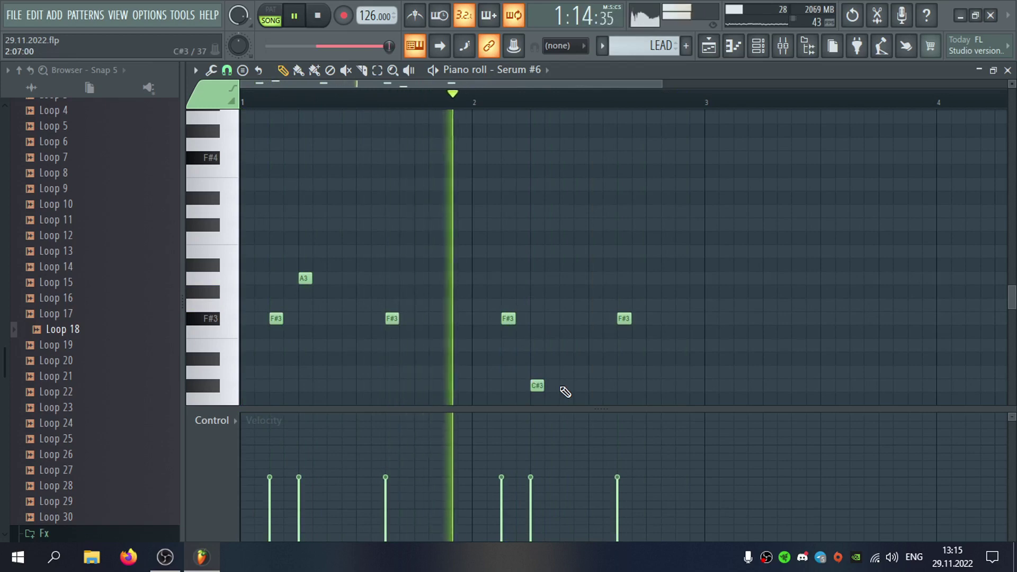
{"action": "right_click", "coordinate": [306, 278]}
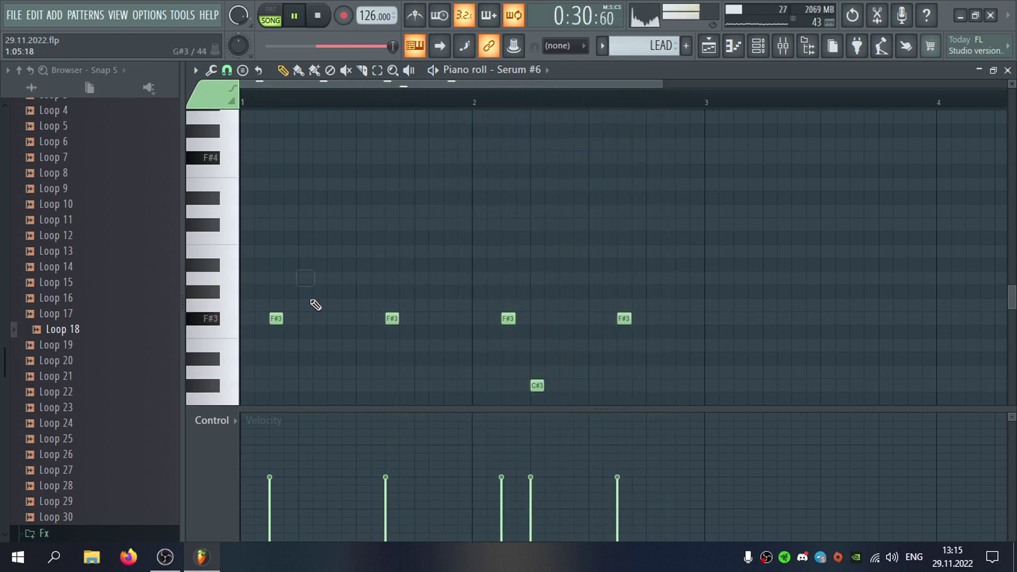
Add a C#3 note at step 7 of bar 1, restart playback, and delete the C#3 note in bar 2.
{"action": "left_click", "coordinate": [319, 372]}
{"action": "right_click", "coordinate": [321, 376]}
{"action": "key", "text": "space"}
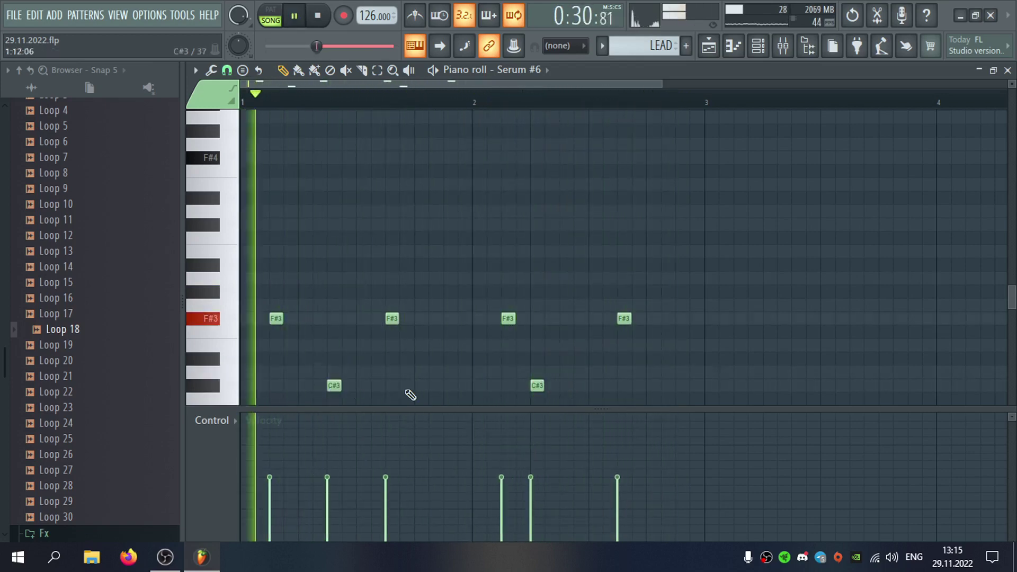
{"action": "right_click", "coordinate": [536, 386]}
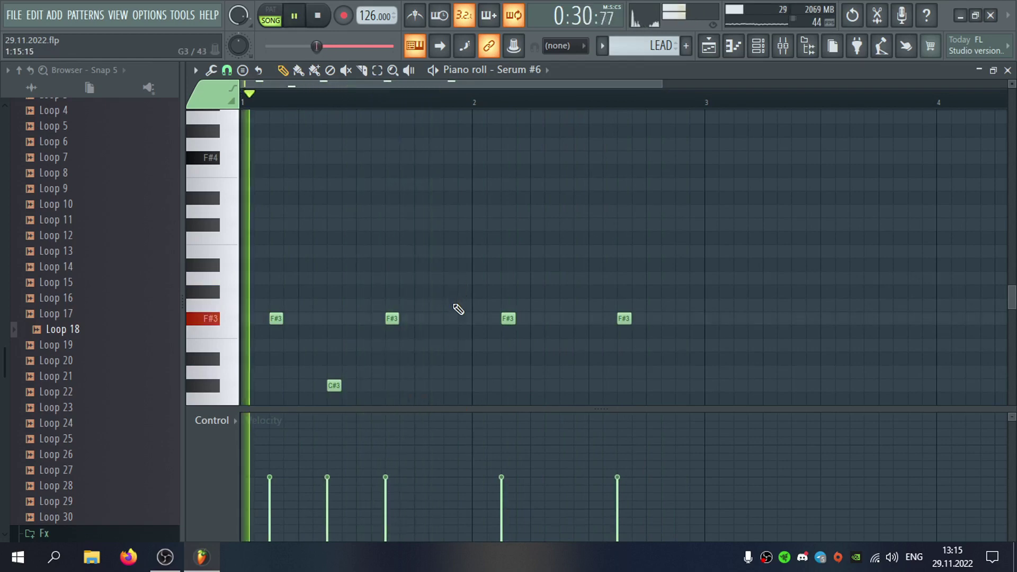
Add a C#3 note at step 7 of bar 2 after trying an A3 note at step 15 of bar 1.
{"action": "left_click", "coordinate": [450, 278]}
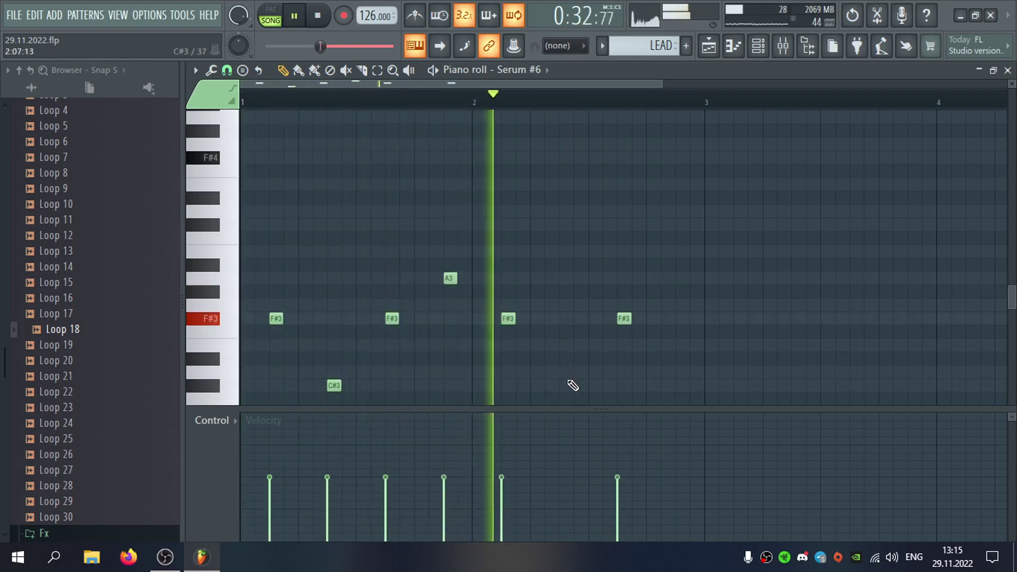
{"action": "left_click", "coordinate": [569, 385]}
{"action": "right_click", "coordinate": [448, 279]}
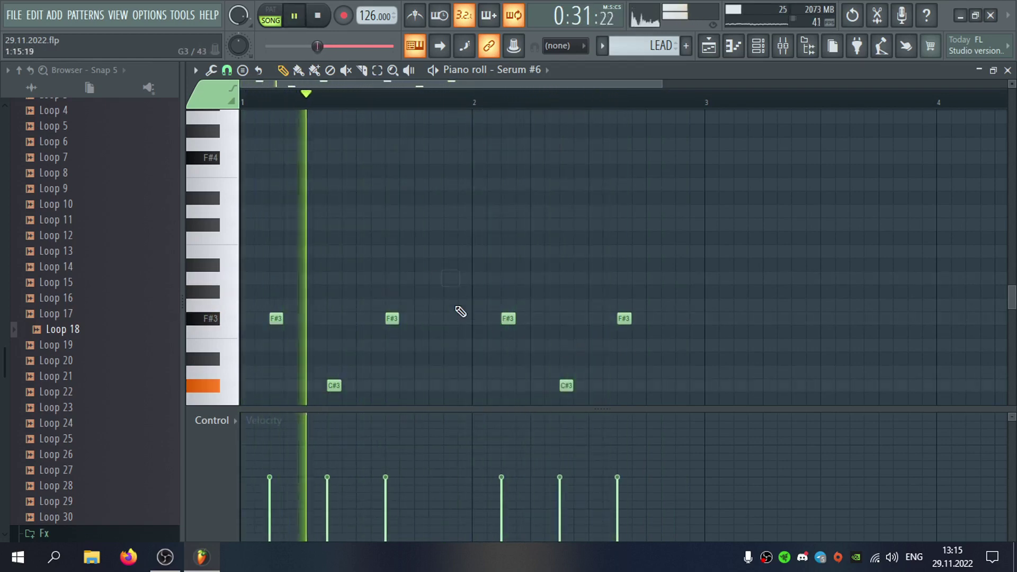
Try a G3 note at step 15 of bar 1, then place D3 notes at step 15 of both bars instead.
{"action": "left_click", "coordinate": [451, 305]}
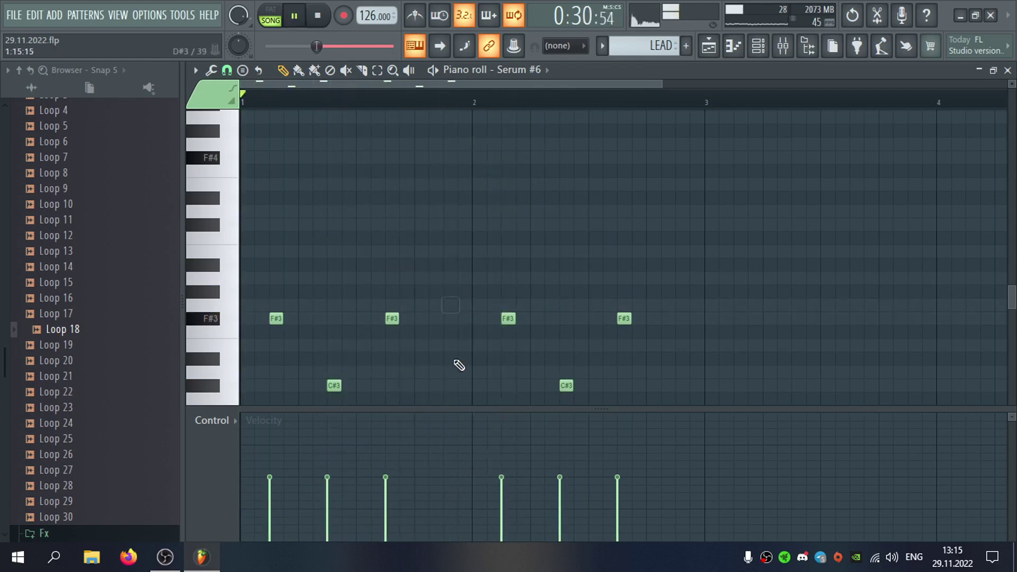
{"action": "left_click", "coordinate": [450, 372]}
{"action": "left_click", "coordinate": [682, 372]}
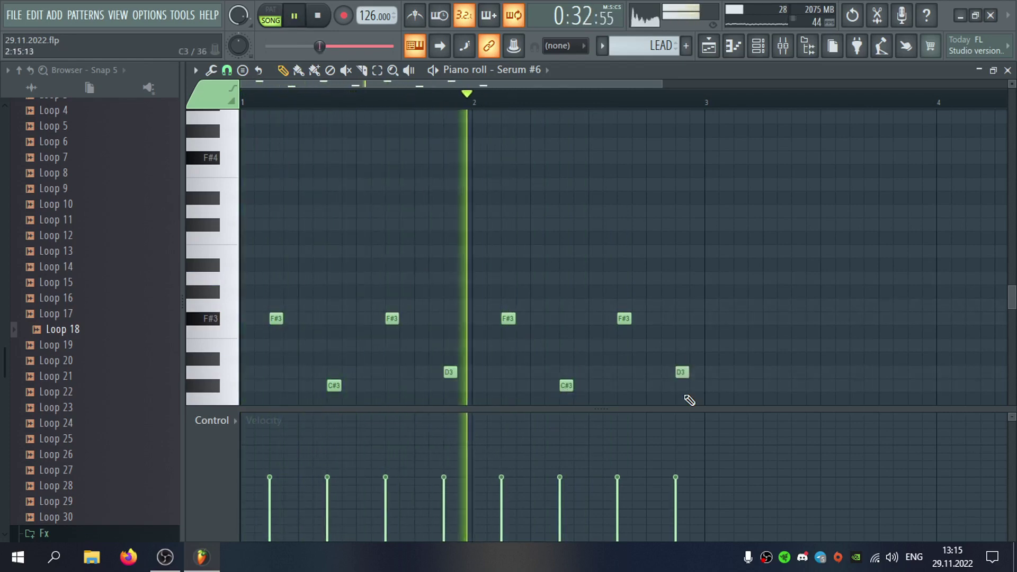
{"action": "left_click", "coordinate": [1007, 70]}
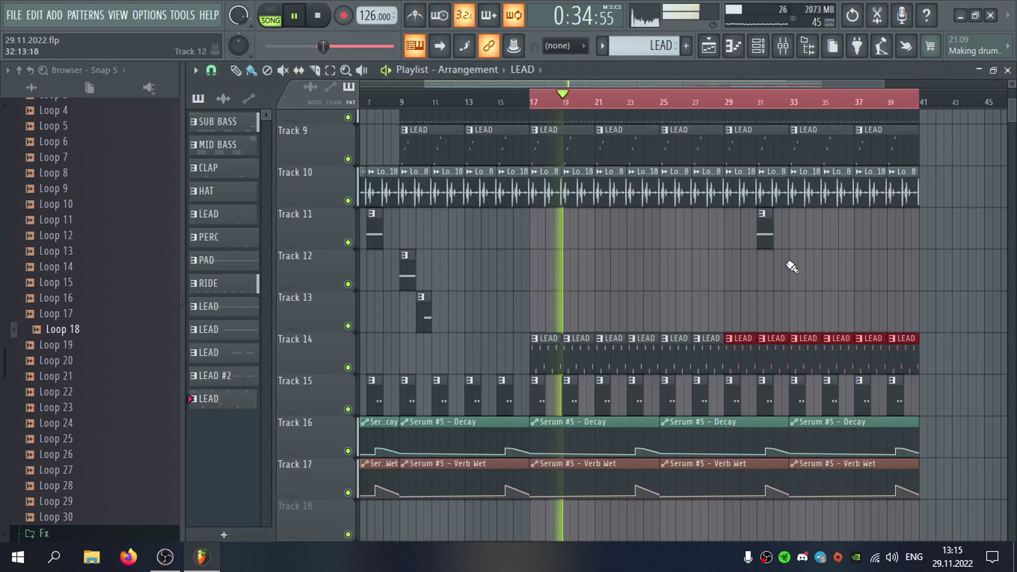
Open the Serum #6 synth and sweep its MG Low 12 filter cutoff between about 389 Hz and 18863 Hz.
{"action": "left_click_drag", "start_coordinate": [782, 250], "coordinate": [809, 280]}
{"action": "double_click", "coordinate": [768, 344]}
{"action": "left_click", "coordinate": [1008, 71]}
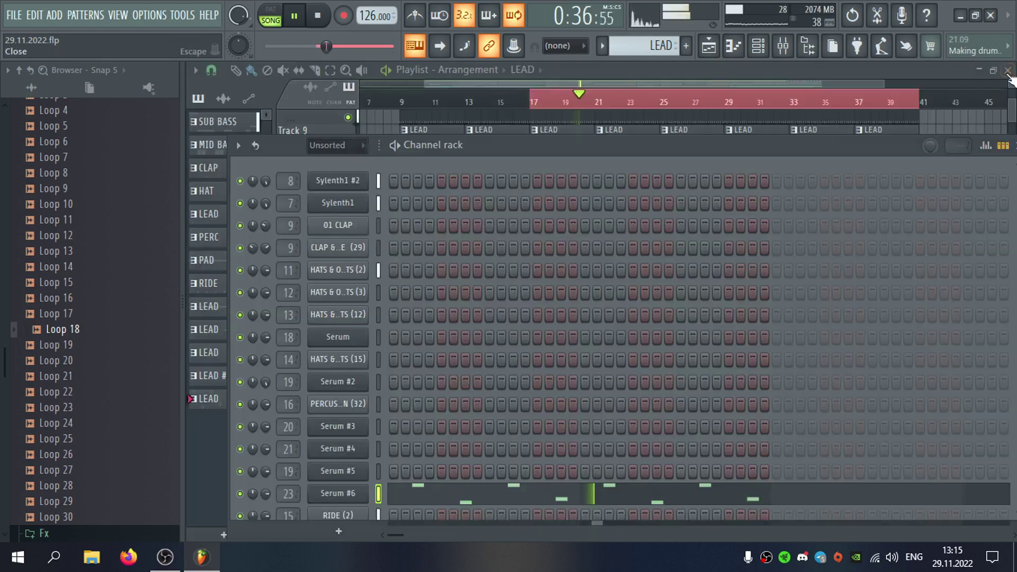
{"action": "left_click", "coordinate": [339, 496]}
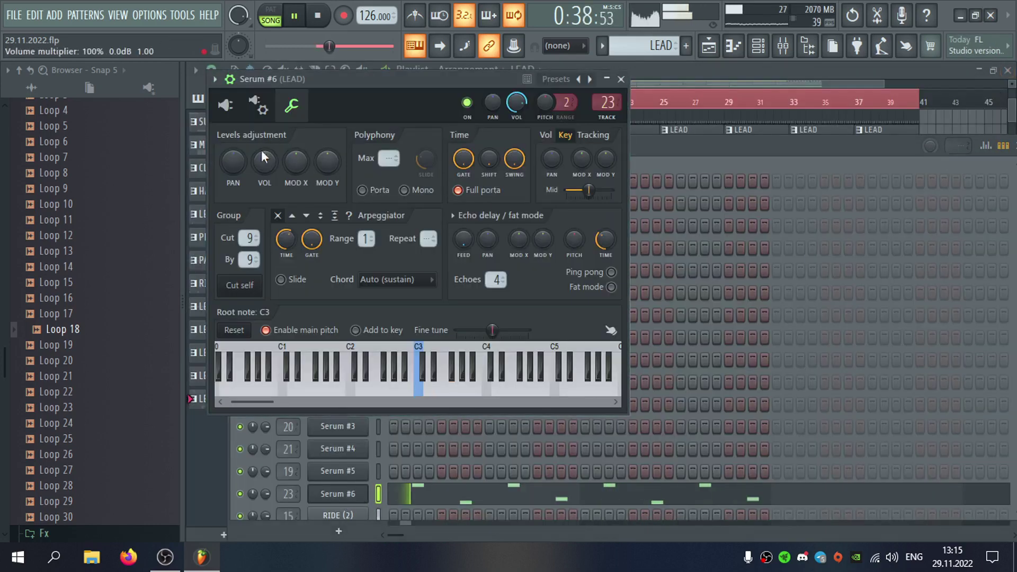
{"action": "left_click", "coordinate": [226, 104]}
{"action": "left_click_drag", "start_coordinate": [787, 332], "coordinate": [792, 360]}
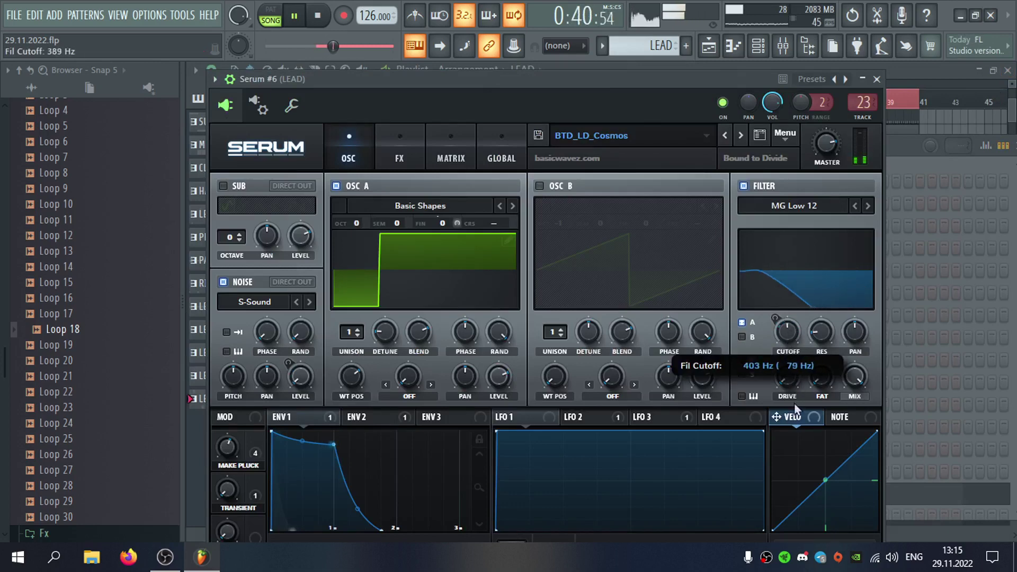
{"action": "left_click_drag", "start_coordinate": [795, 405], "coordinate": [798, 331]}
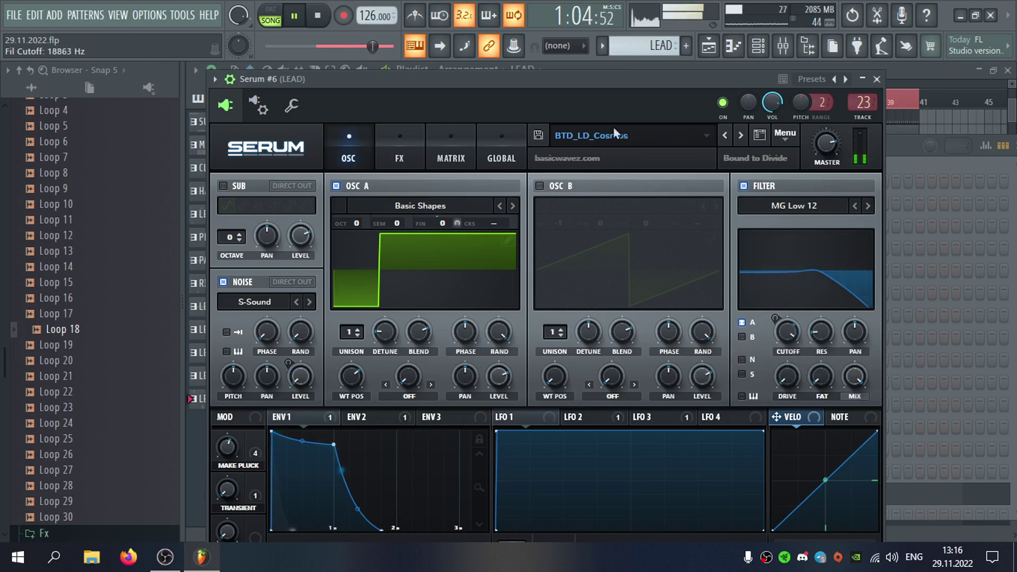
Try the filter resonance at about 33% and reduce it, set the cutoff to about 1503 Hz, and close the synth.
{"action": "left_click_drag", "start_coordinate": [609, 82], "coordinate": [589, 65]}
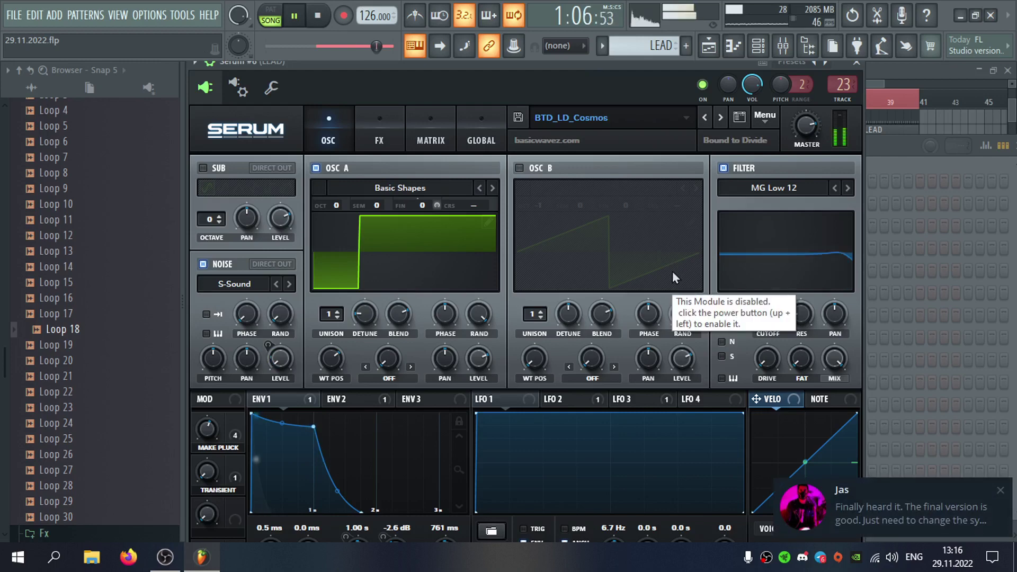
{"action": "left_click", "coordinate": [1001, 493]}
{"action": "left_click_drag", "start_coordinate": [692, 66], "coordinate": [713, 65]}
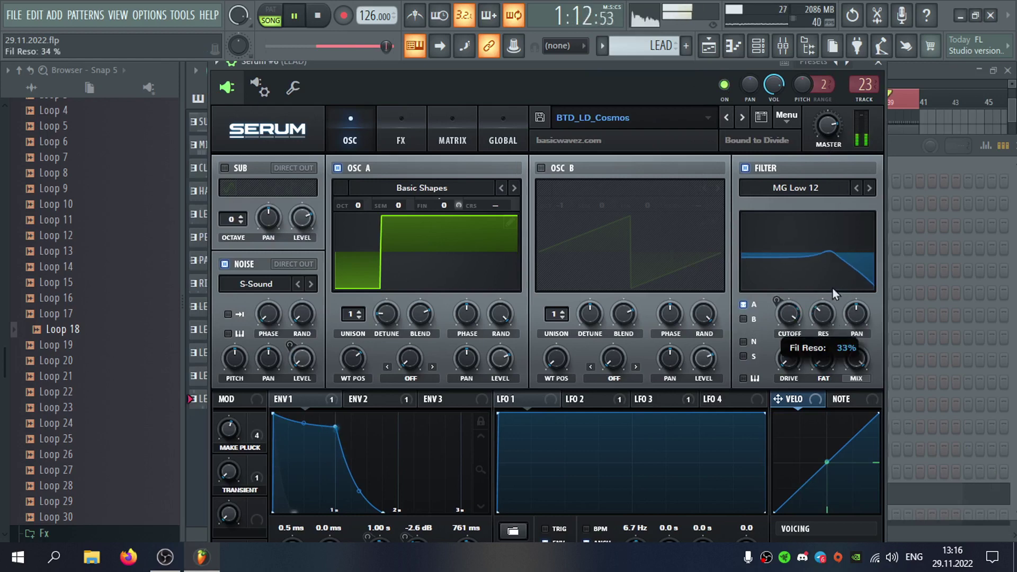
{"action": "left_click_drag", "start_coordinate": [833, 288], "coordinate": [825, 361]}
{"action": "left_click_drag", "start_coordinate": [791, 318], "coordinate": [794, 373]}
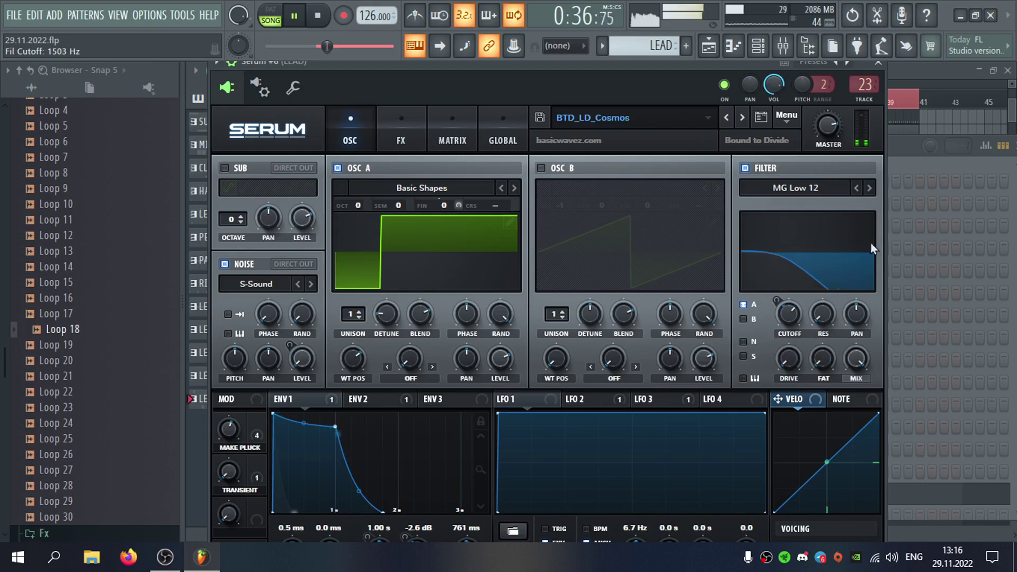
{"action": "left_click", "coordinate": [923, 78]}
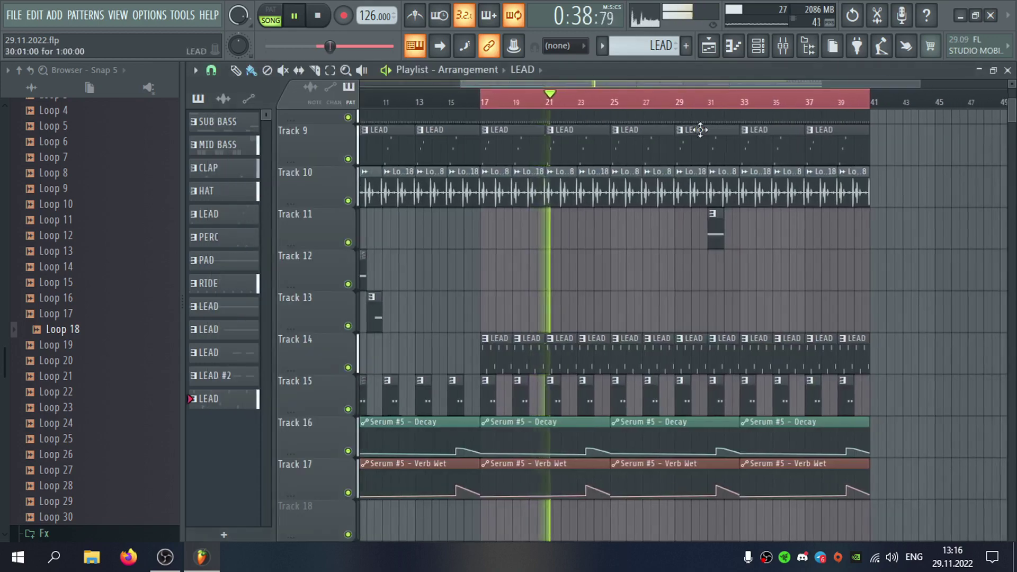
{"action": "scroll", "coordinate": [700, 317], "scroll_direction": "up", "scroll_amount": 5}
{"action": "scroll", "coordinate": [700, 323], "scroll_direction": "up", "scroll_amount": 2}
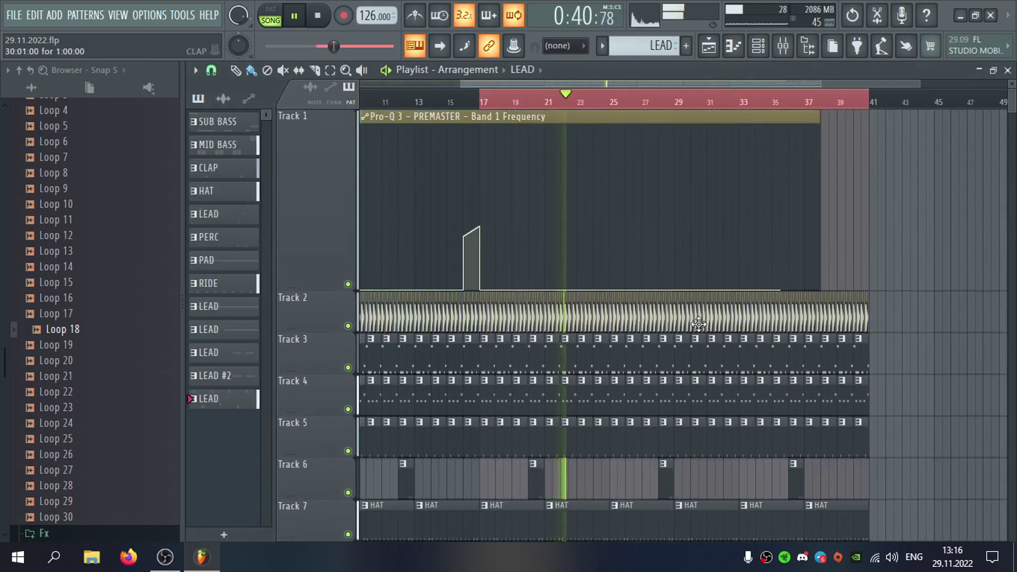
{"action": "scroll", "coordinate": [700, 324], "scroll_direction": "down", "scroll_amount": 5}
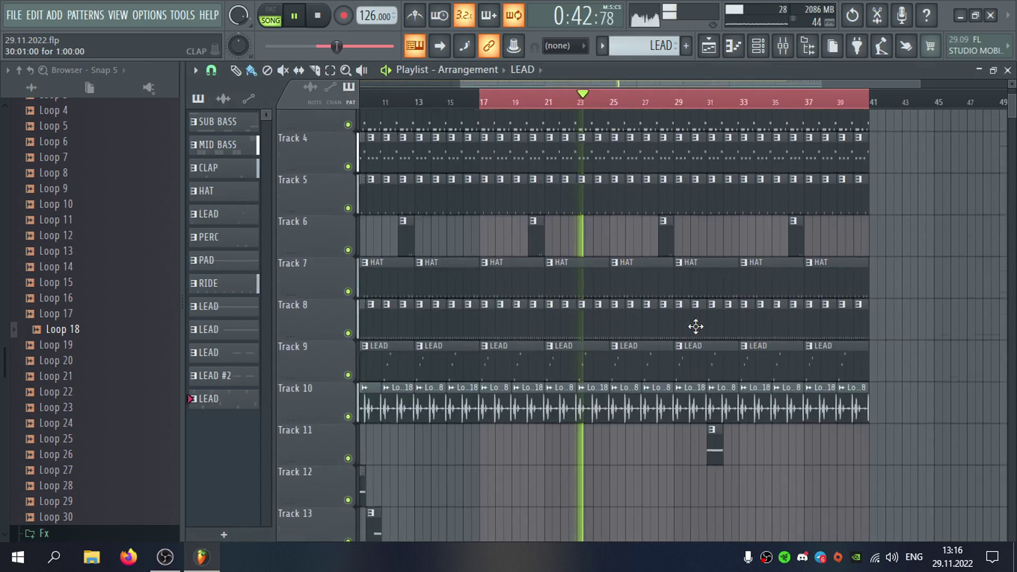